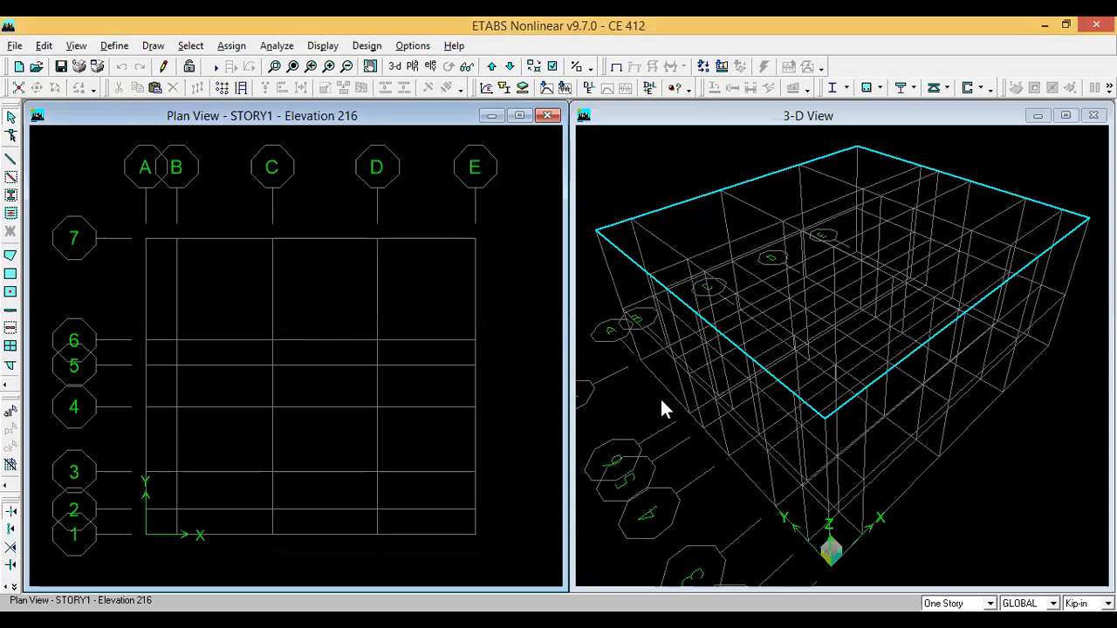
- Check the list of defined materials, including CONC4, and close it without making changes
{"action": "mouse_move", "coordinate": [279, 264]}
{"action": "middle_mouse_down"}
{"action": "mouse_move", "coordinate": [271, 269]}
{"action": "mouse_move", "coordinate": [283, 254]}
{"action": "middle_mouse_up"}
{"action": "left_click", "coordinate": [610, 249]}
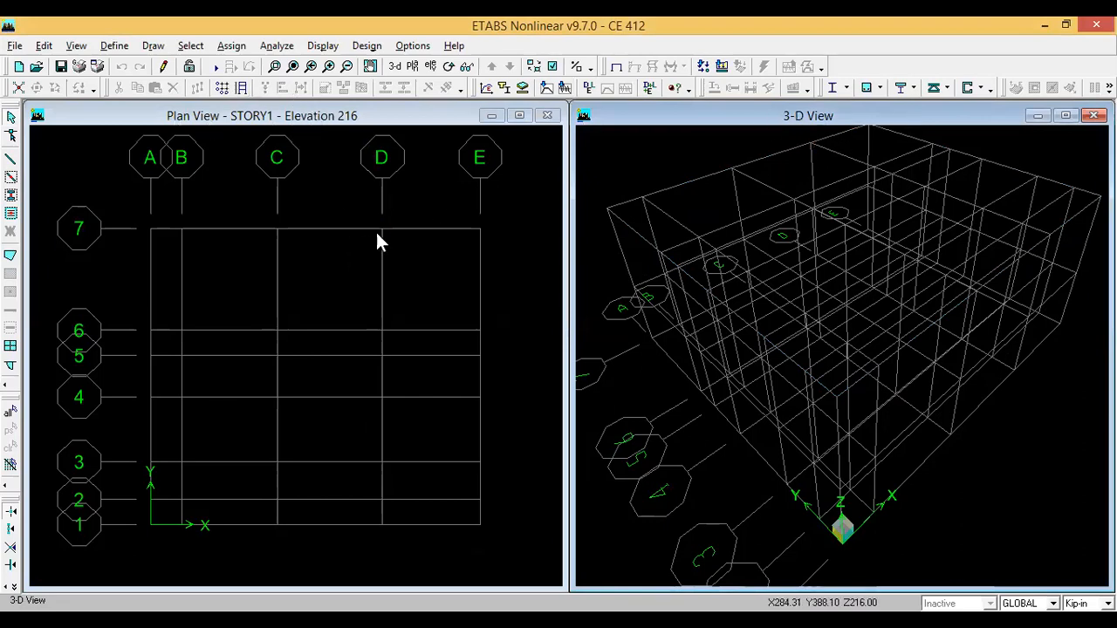
{"action": "left_click", "coordinate": [115, 45]}
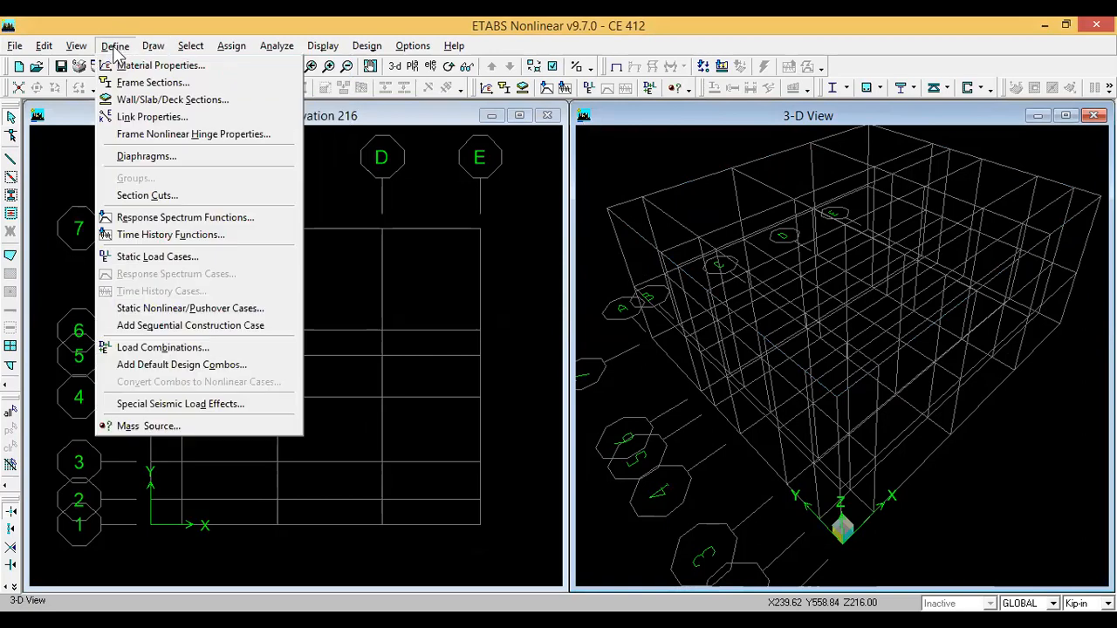
{"action": "left_click", "coordinate": [129, 66]}
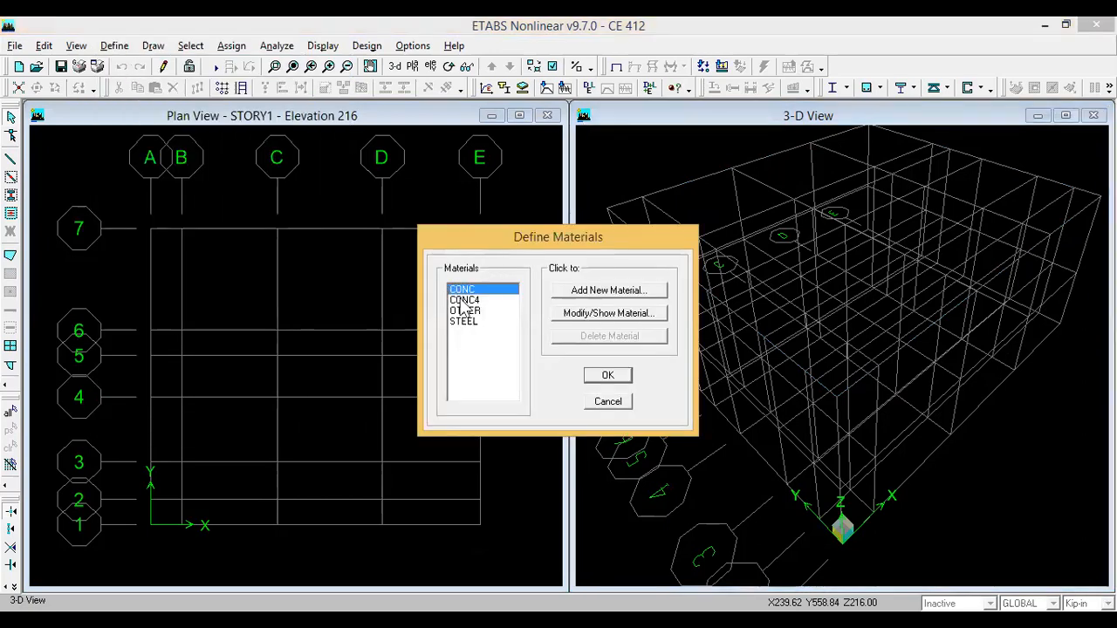
{"action": "left_click", "coordinate": [463, 301]}
{"action": "left_click", "coordinate": [611, 402]}
- Delete the C10/12 section from the frame section properties
{"action": "left_click", "coordinate": [116, 45]}
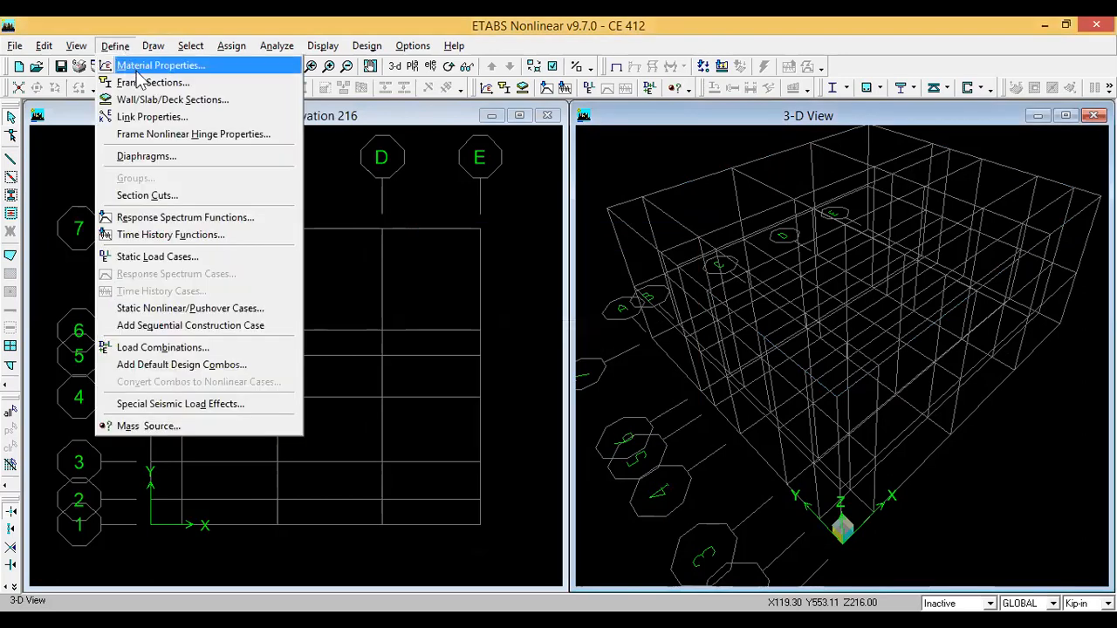
{"action": "left_click", "coordinate": [144, 82]}
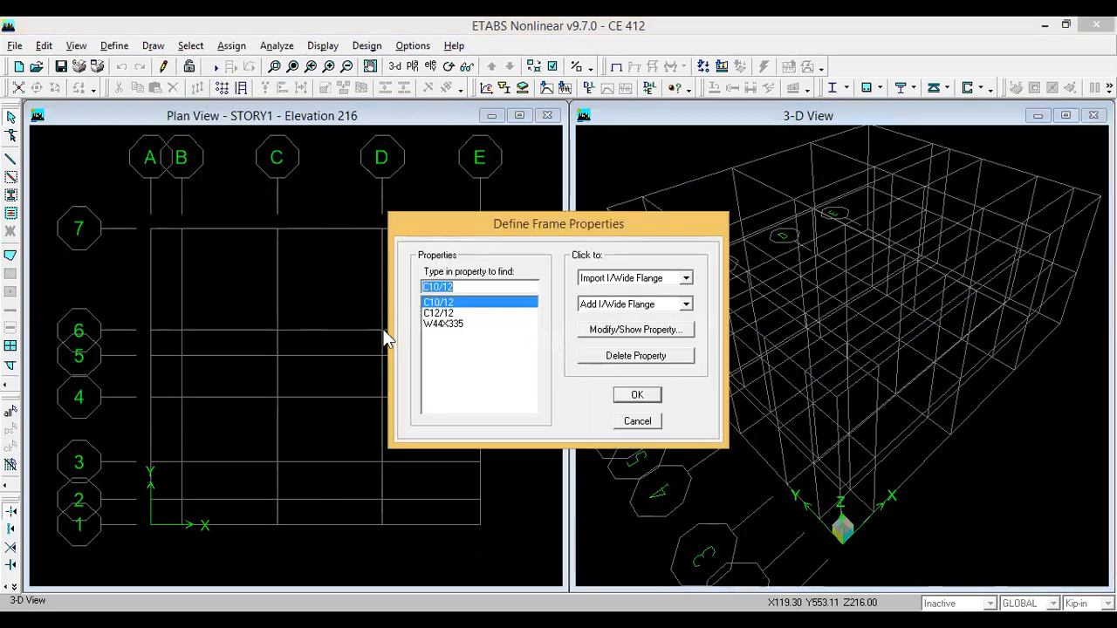
{"action": "left_click", "coordinate": [447, 313]}
{"action": "double_click", "coordinate": [452, 288]}
{"action": "left_click", "coordinate": [452, 304]}
{"action": "left_click", "coordinate": [456, 311]}
{"action": "left_click", "coordinate": [466, 304]}
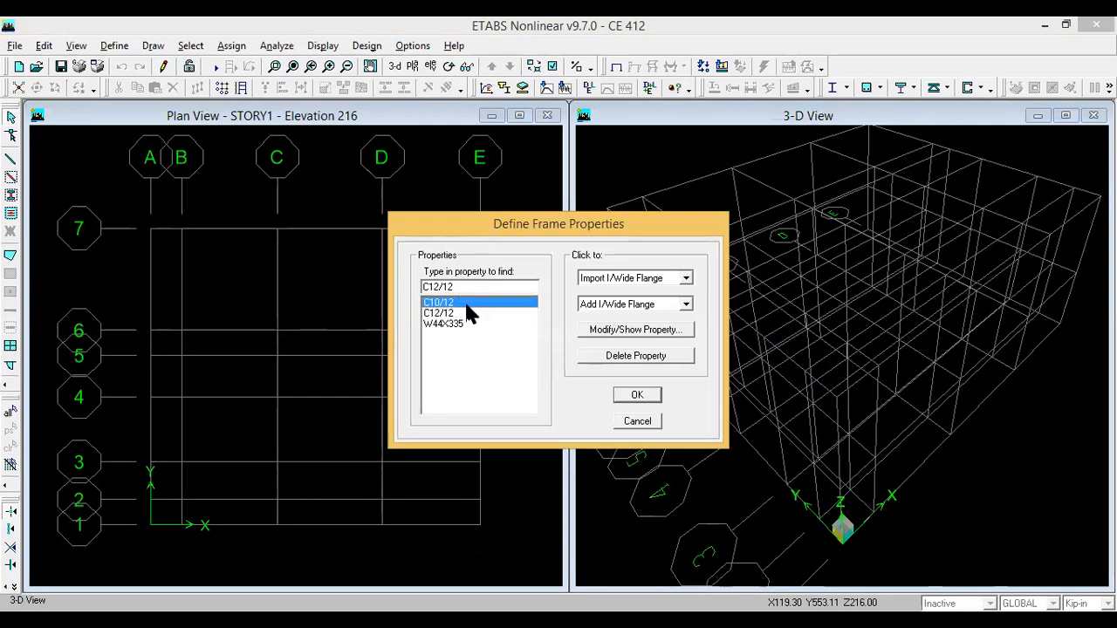
{"action": "left_click", "coordinate": [629, 361]}
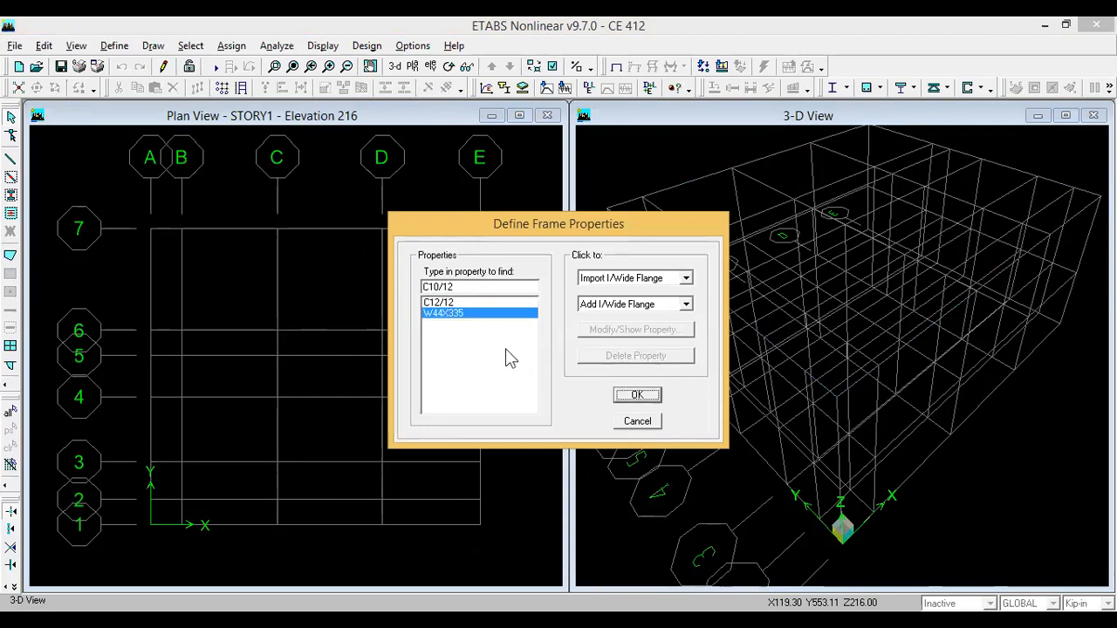
- Add a new rectangular frame section and begin its section name with B12/
{"action": "left_click", "coordinate": [456, 303]}
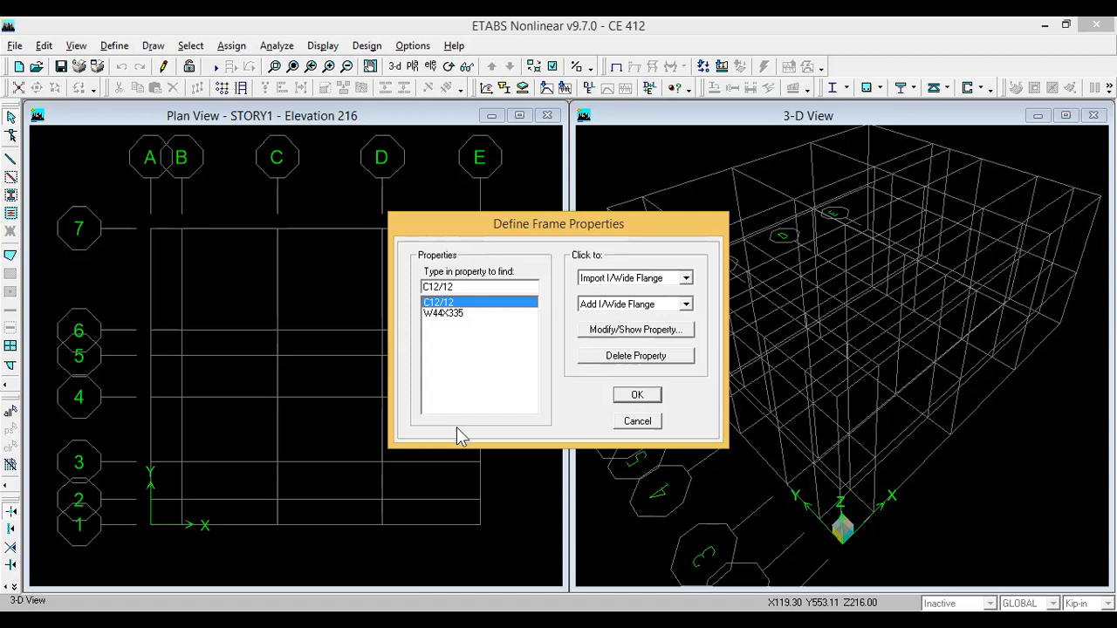
{"action": "left_click", "coordinate": [655, 305]}
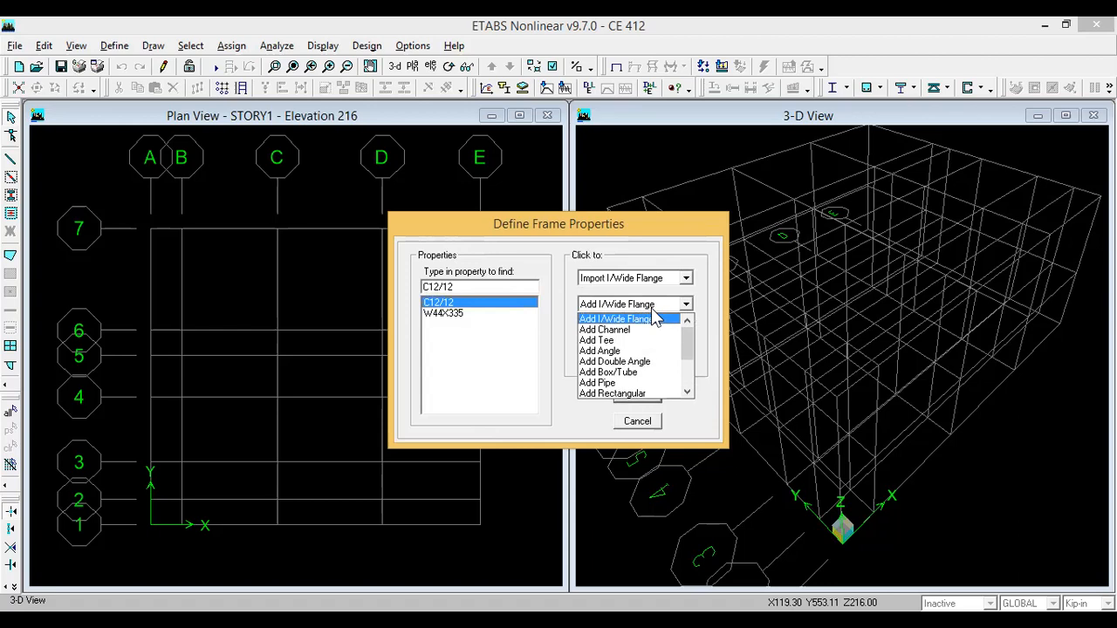
{"action": "left_click", "coordinate": [615, 395]}
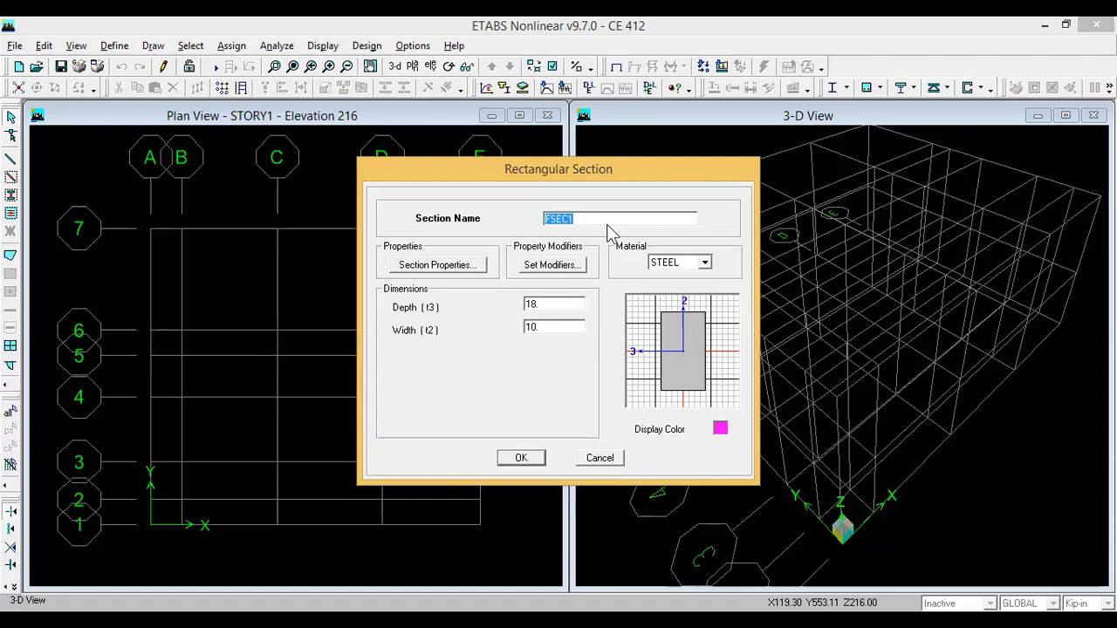
{"action": "type", "text": "B"}
{"action": "type", "text": "1"}
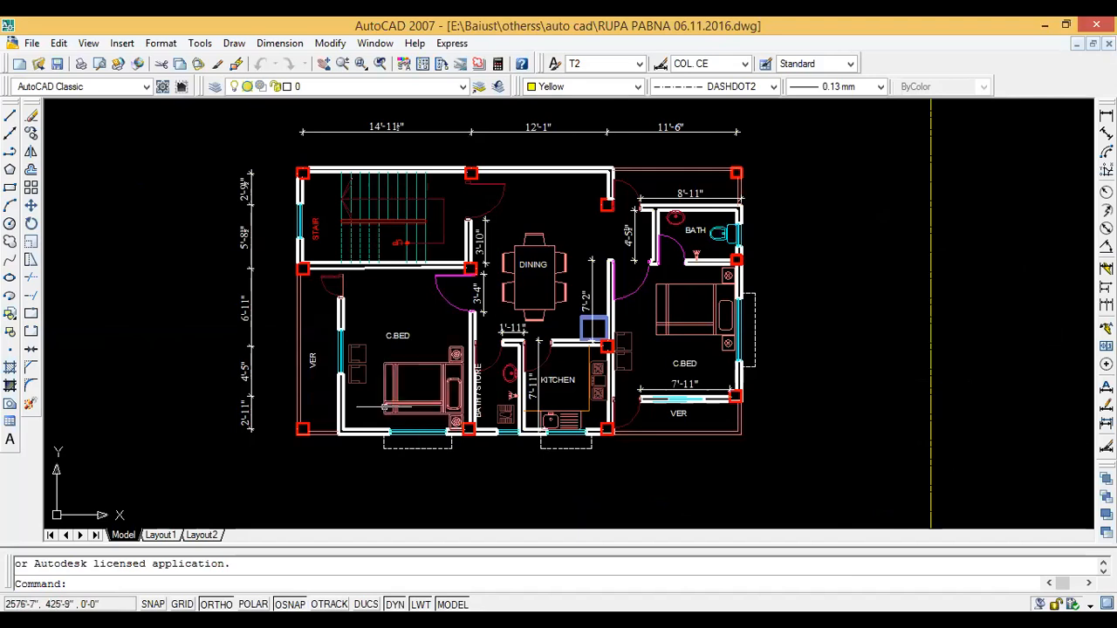
- Switch to the AutoCAD floor plan and examine the column spacing dimensions along its upper edge, especially over the stair bay
{"action": "scroll", "coordinate": [331, 301], "scroll_direction": "up", "scroll_amount": 3}
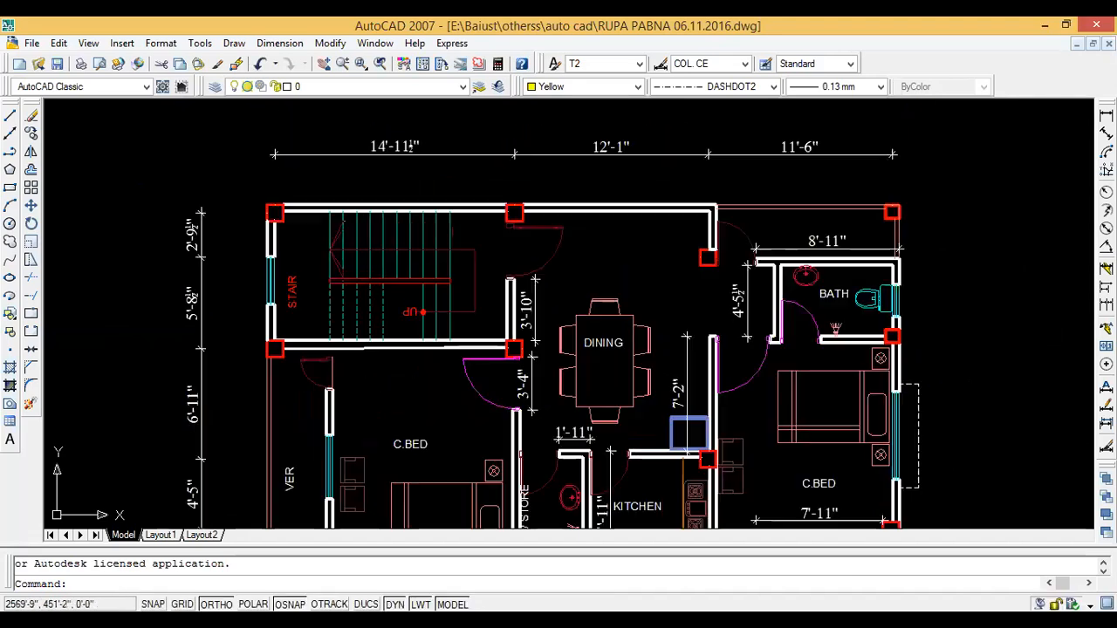
{"action": "scroll", "coordinate": [299, 138], "scroll_direction": "up", "scroll_amount": 2}
{"action": "scroll", "coordinate": [617, 253], "scroll_direction": "down", "scroll_amount": 5}
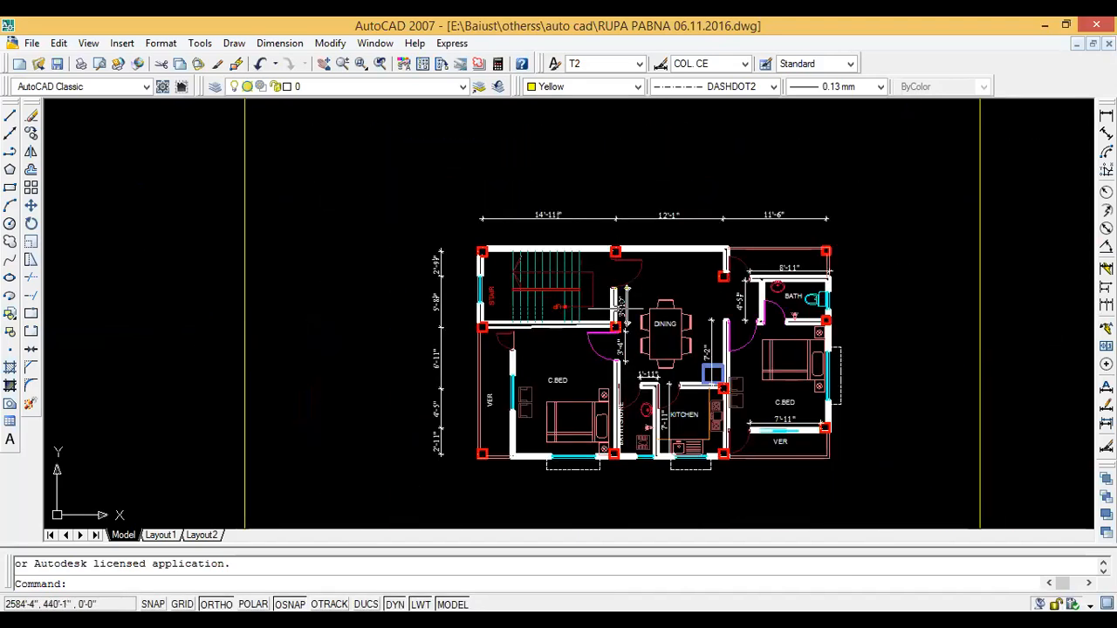
{"action": "scroll", "coordinate": [567, 244], "scroll_direction": "up", "scroll_amount": 3}
{"action": "scroll", "coordinate": [529, 175], "scroll_direction": "down", "scroll_amount": 2}
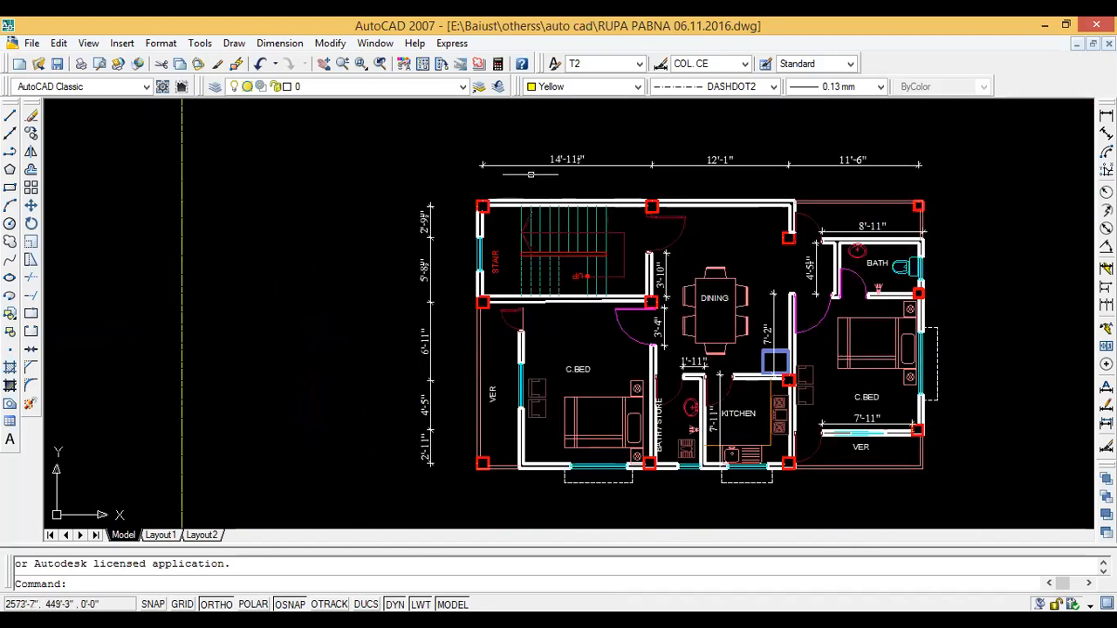
{"action": "scroll", "coordinate": [555, 137], "scroll_direction": "up", "scroll_amount": 2}
{"action": "left_click", "coordinate": [535, 149]}
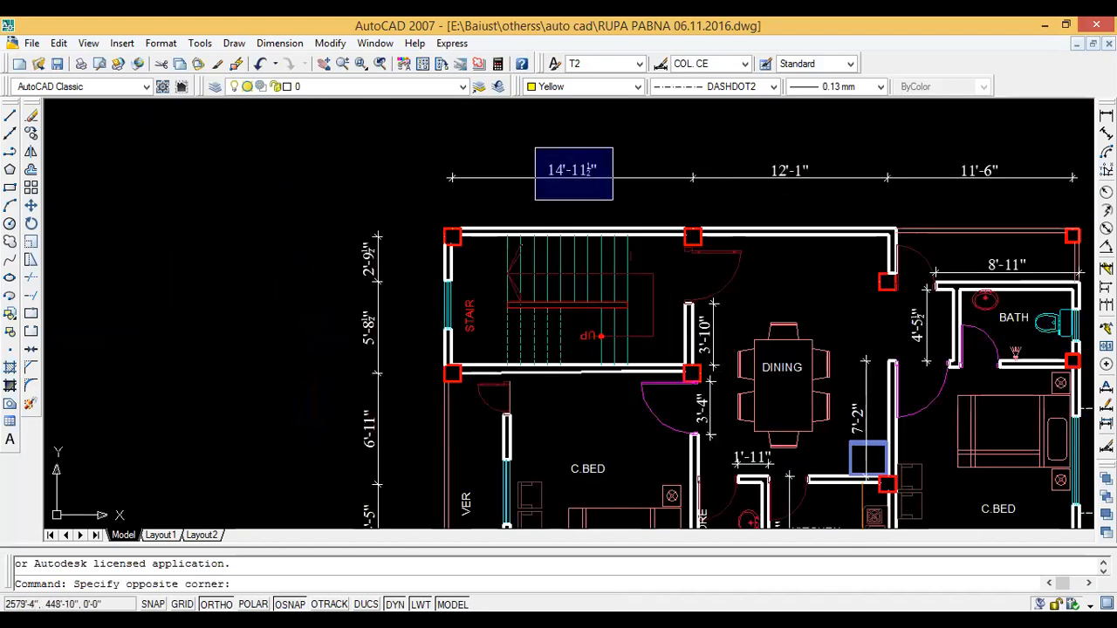
{"action": "left_click", "coordinate": [620, 199]}
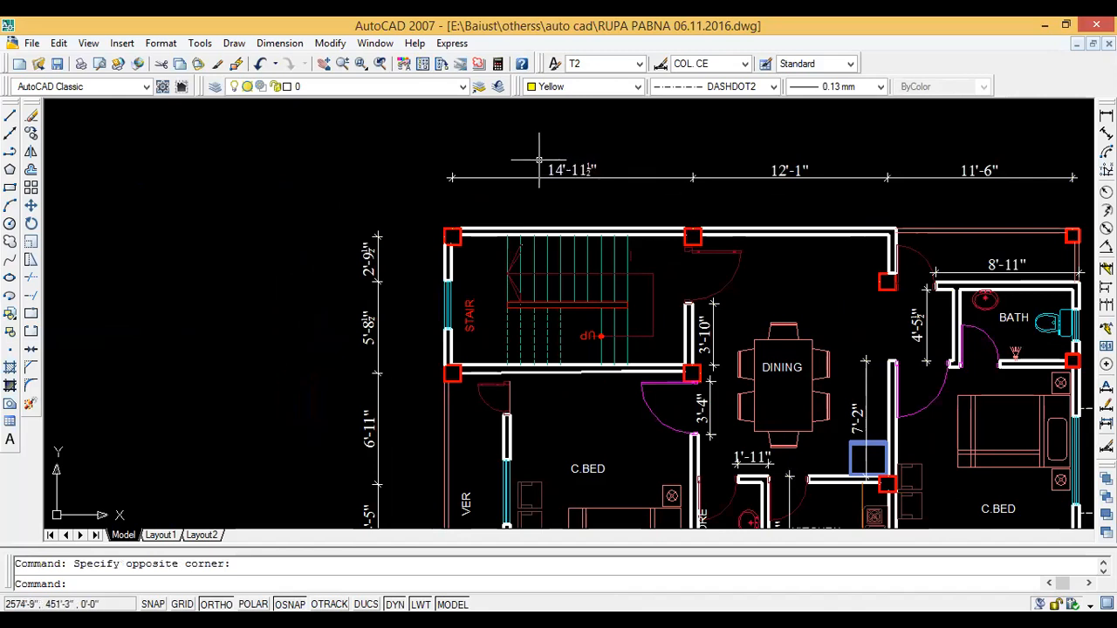
{"action": "scroll", "coordinate": [559, 200], "scroll_direction": "down", "scroll_amount": 2}
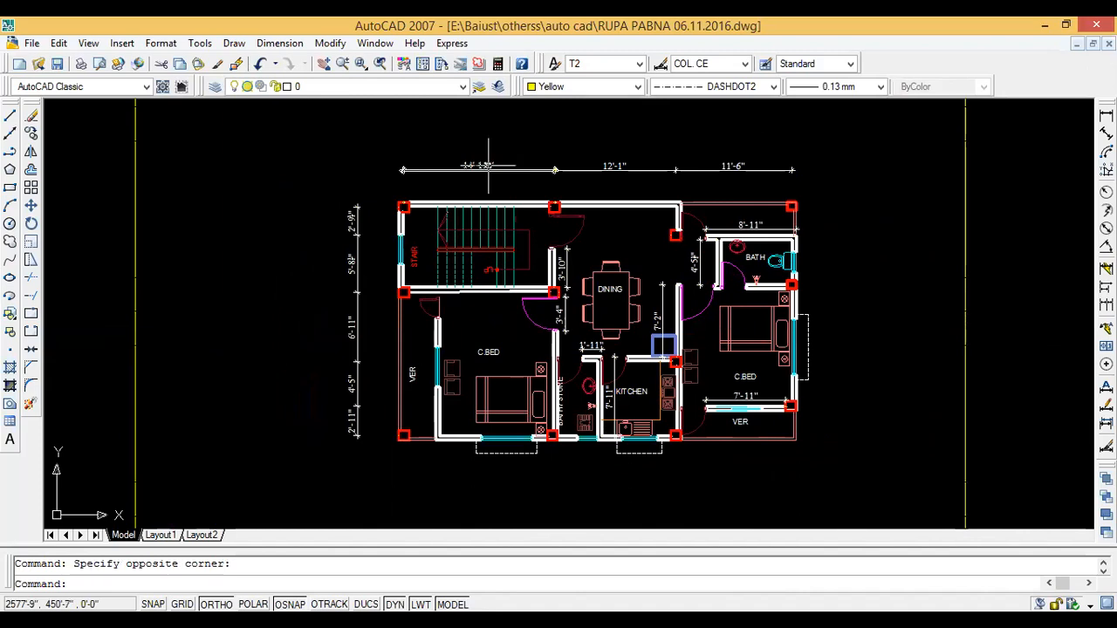
{"action": "scroll", "coordinate": [648, 187], "scroll_direction": "up", "scroll_amount": 3}
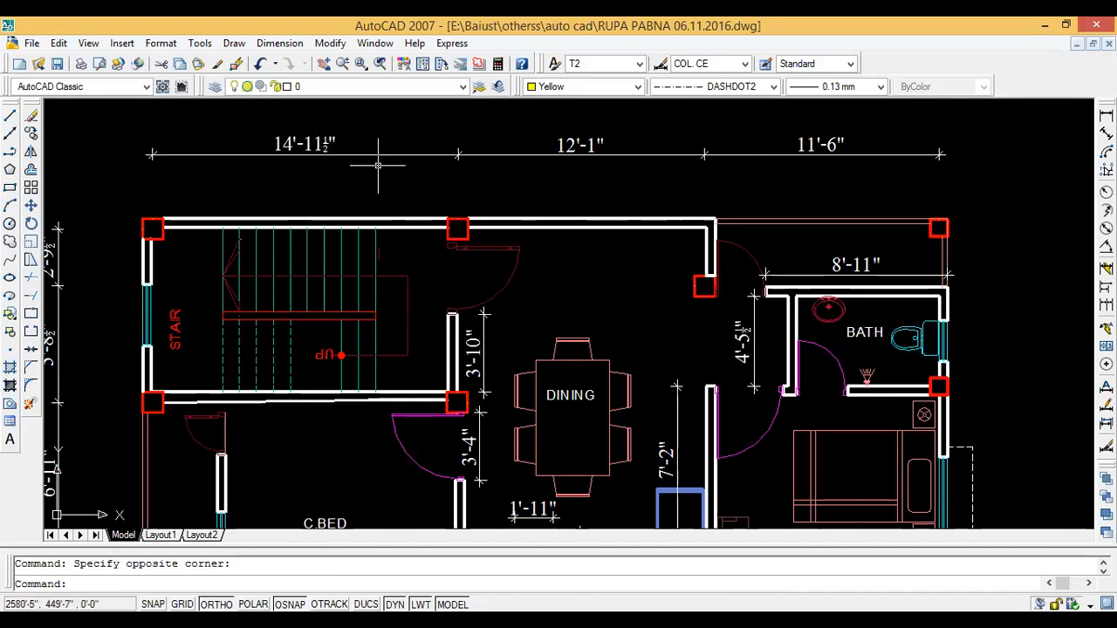
{"action": "scroll", "coordinate": [378, 165], "scroll_direction": "down", "scroll_amount": 2}
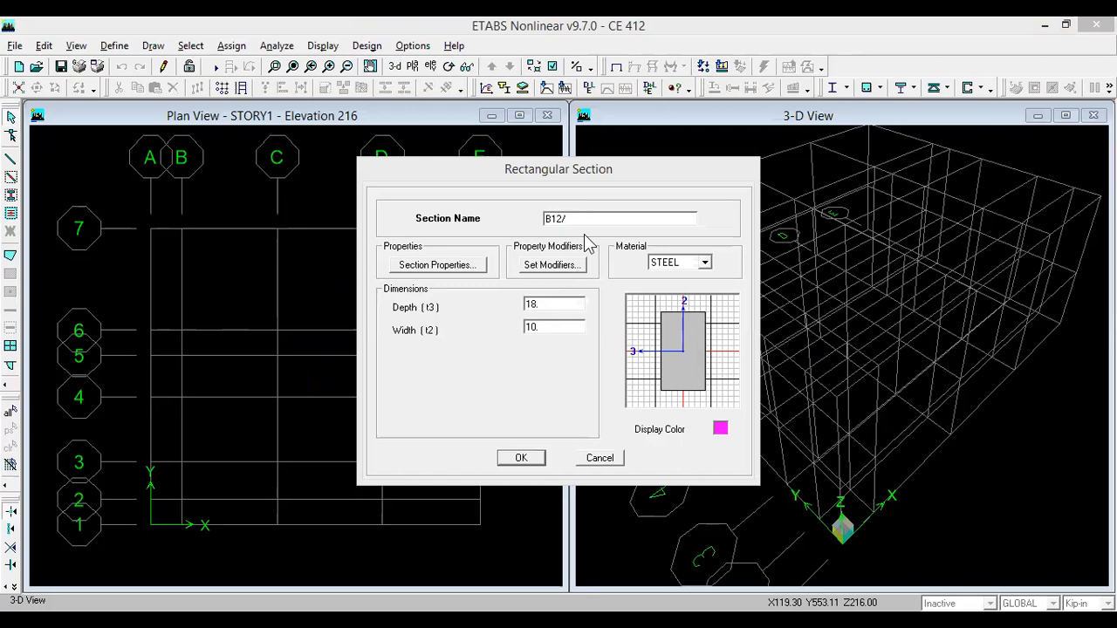
- Switch back to ETABS and complete the rectangular section's name as B12/12
{"action": "left_click", "coordinate": [578, 223]}
{"action": "type", "text": "12"}
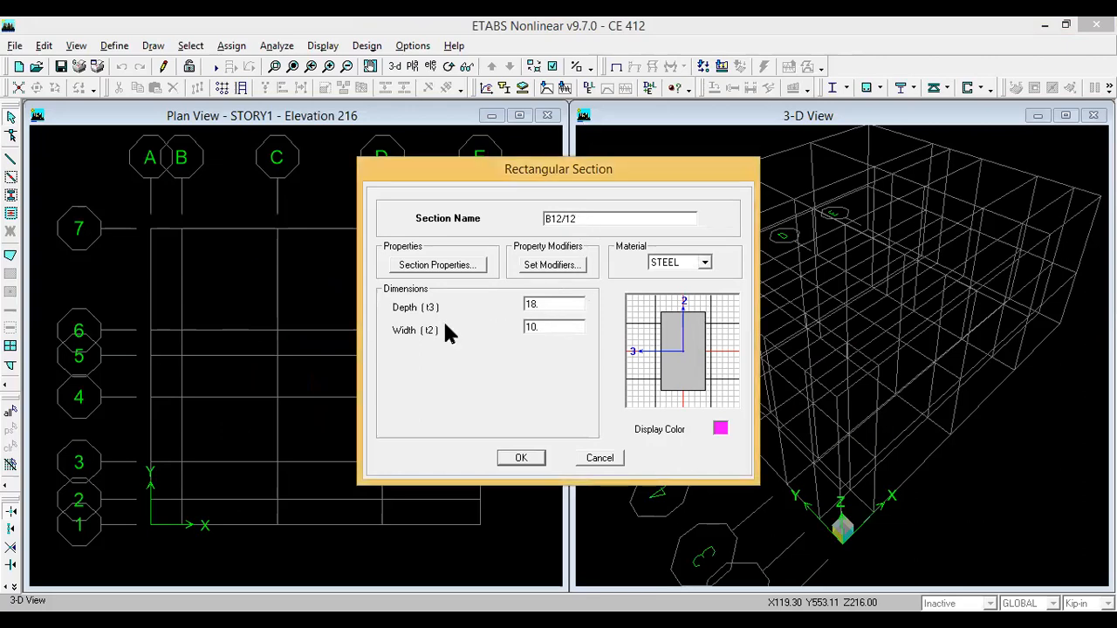
{"action": "double_click", "coordinate": [542, 331]}
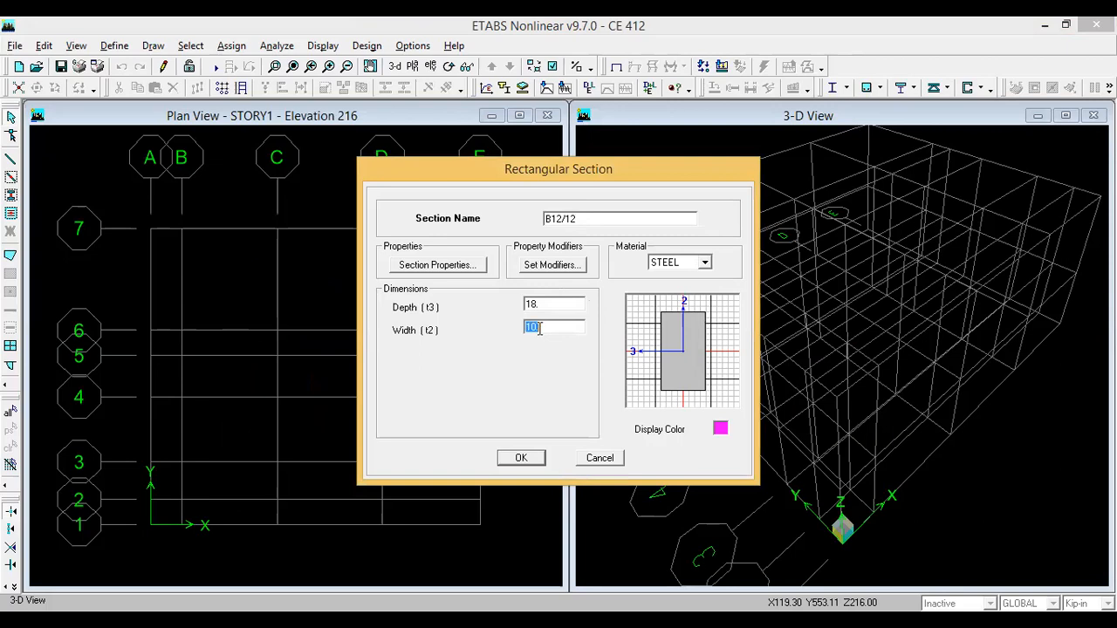
{"action": "double_click", "coordinate": [590, 218]}
{"action": "left_click", "coordinate": [580, 218]}
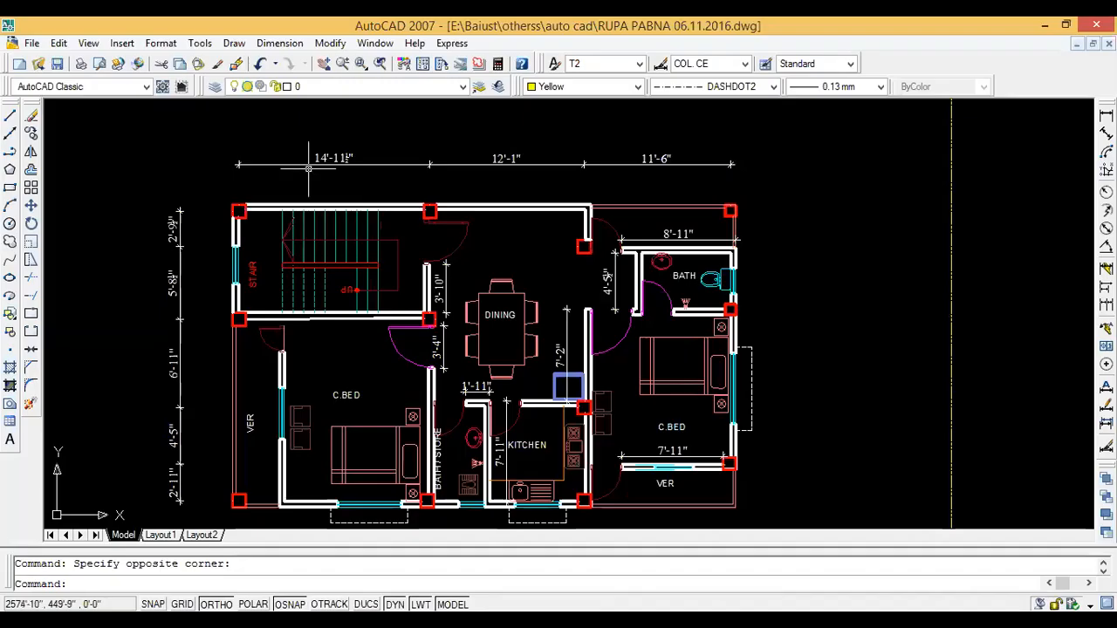
- Switch to the AutoCAD plan and examine the span dimension between the two columns of the stair bay
{"action": "scroll", "coordinate": [305, 150], "scroll_direction": "up", "scroll_amount": 4}
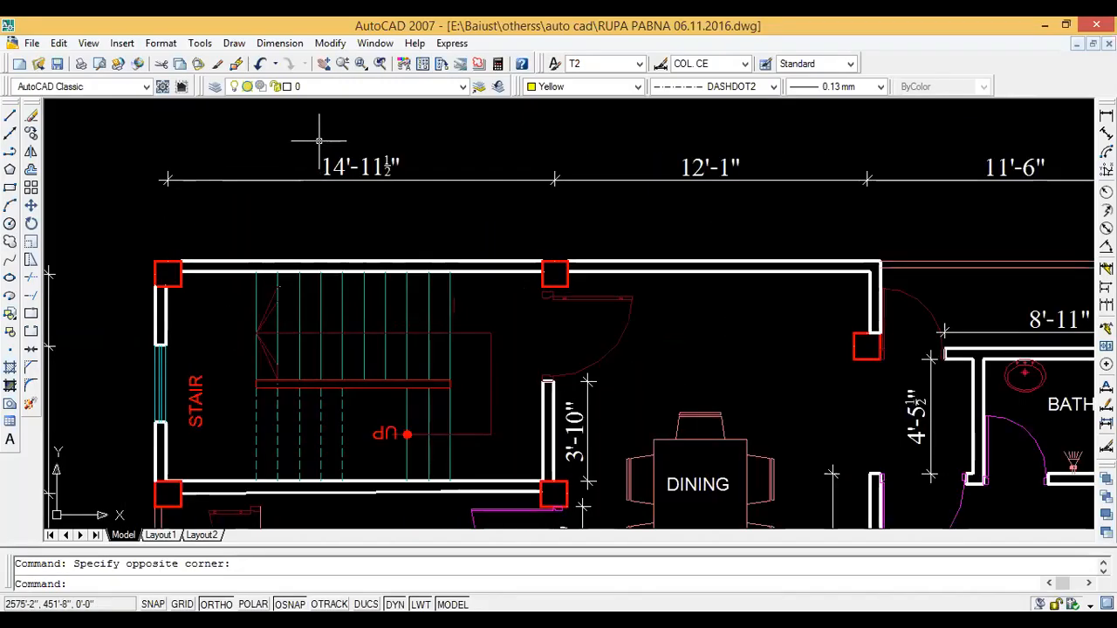
{"action": "left_click", "coordinate": [318, 140]}
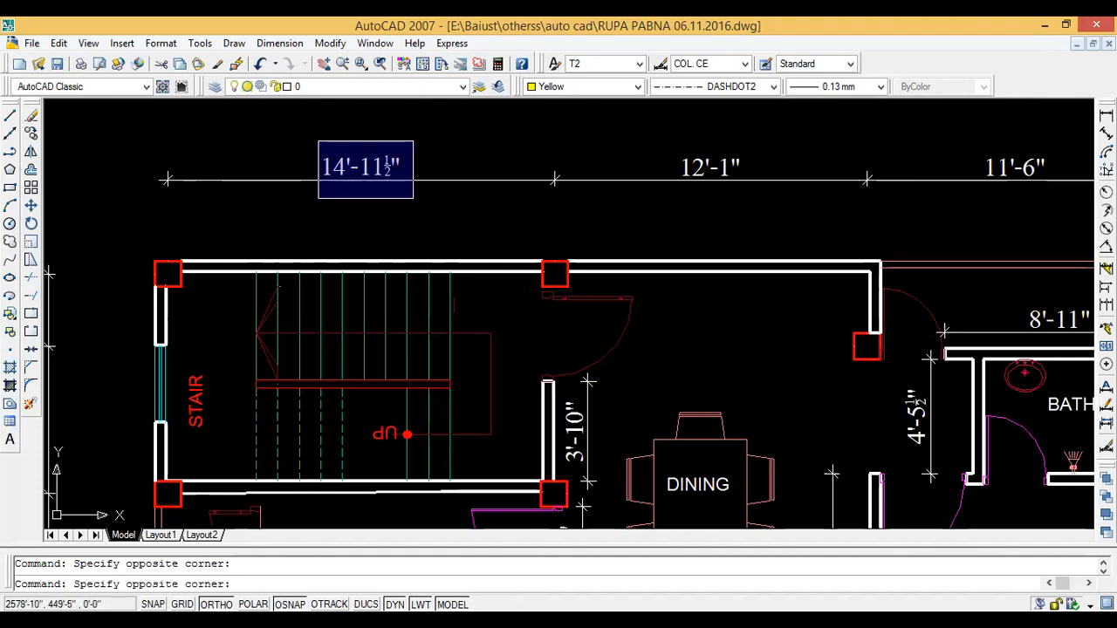
{"action": "left_click", "coordinate": [437, 223]}
{"action": "left_click", "coordinate": [304, 139]}
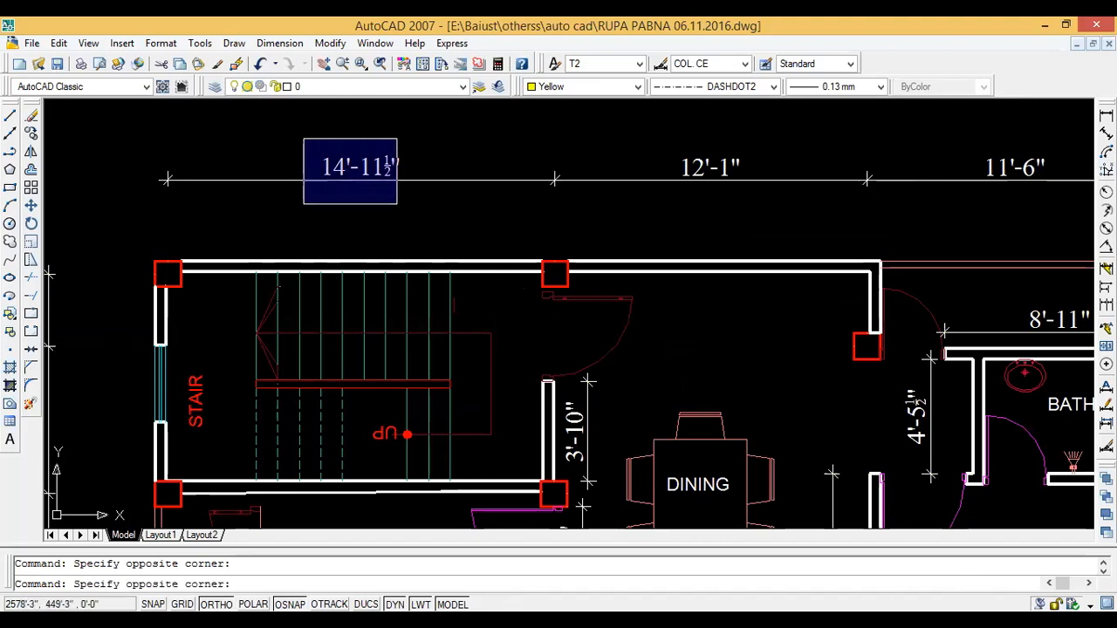
{"action": "left_click", "coordinate": [265, 149]}
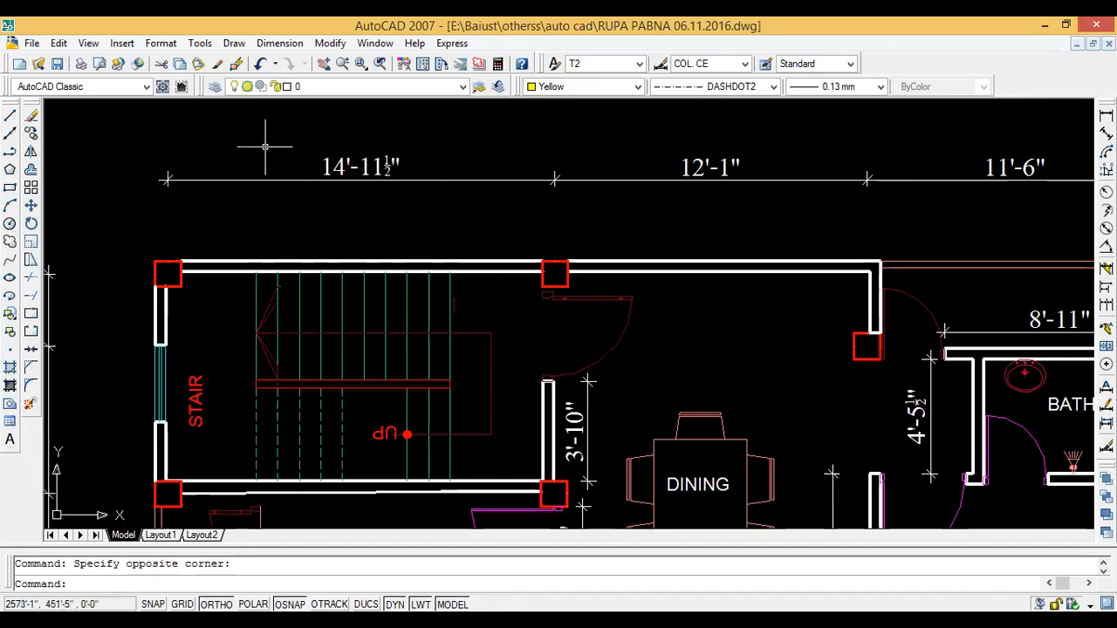
{"action": "left_click", "coordinate": [661, 140]}
{"action": "left_click", "coordinate": [445, 180]}
{"action": "key", "text": "Escape"}
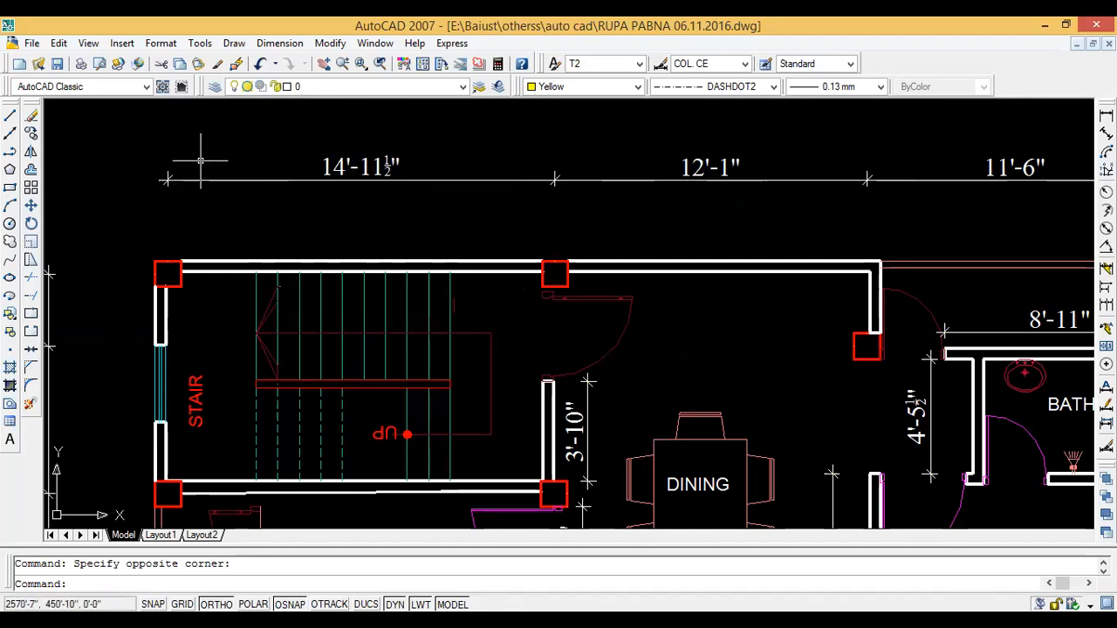
{"action": "left_click", "coordinate": [147, 141]}
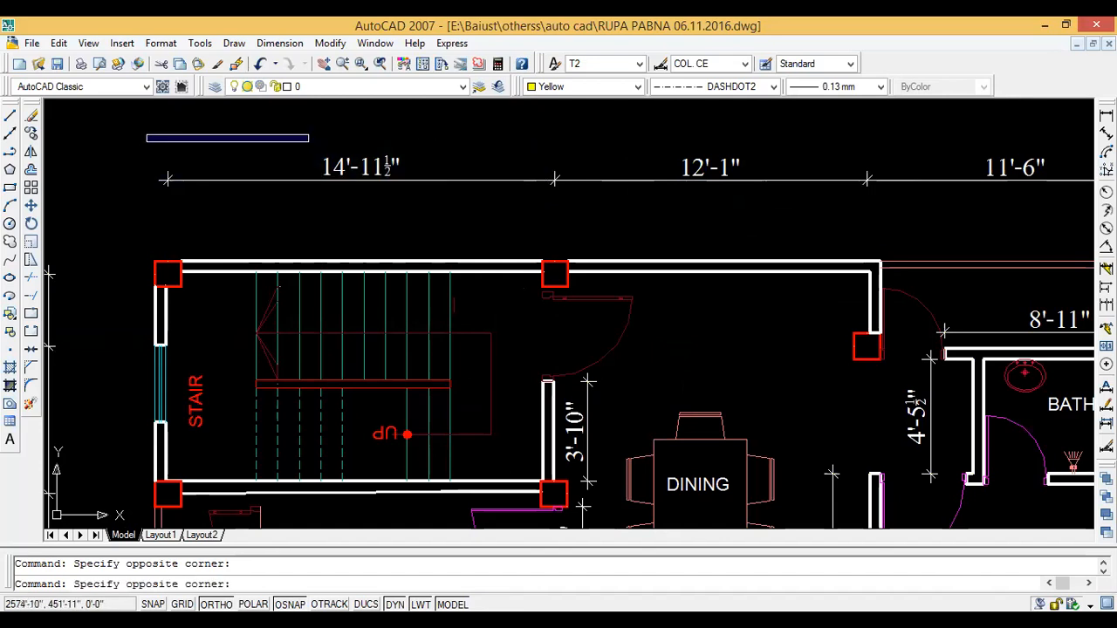
{"action": "left_click", "coordinate": [288, 124]}
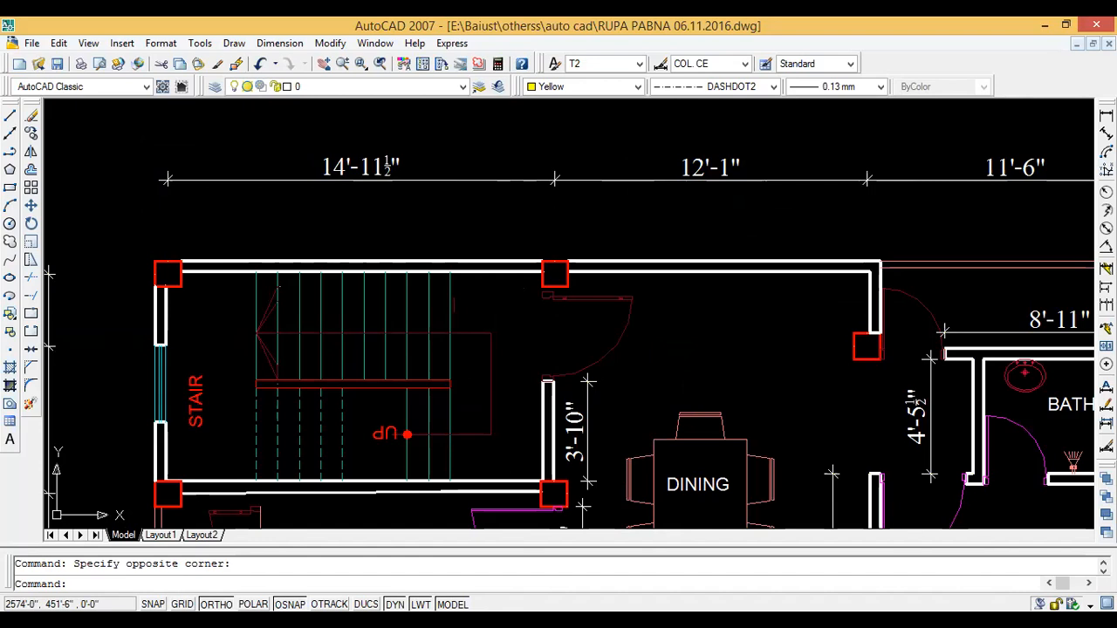
- Examine the span dimension of the bay above the bath and compare it with the other column spans
{"action": "scroll", "coordinate": [245, 179], "scroll_direction": "down", "scroll_amount": 5}
{"action": "scroll", "coordinate": [415, 179], "scroll_direction": "up", "scroll_amount": 8}
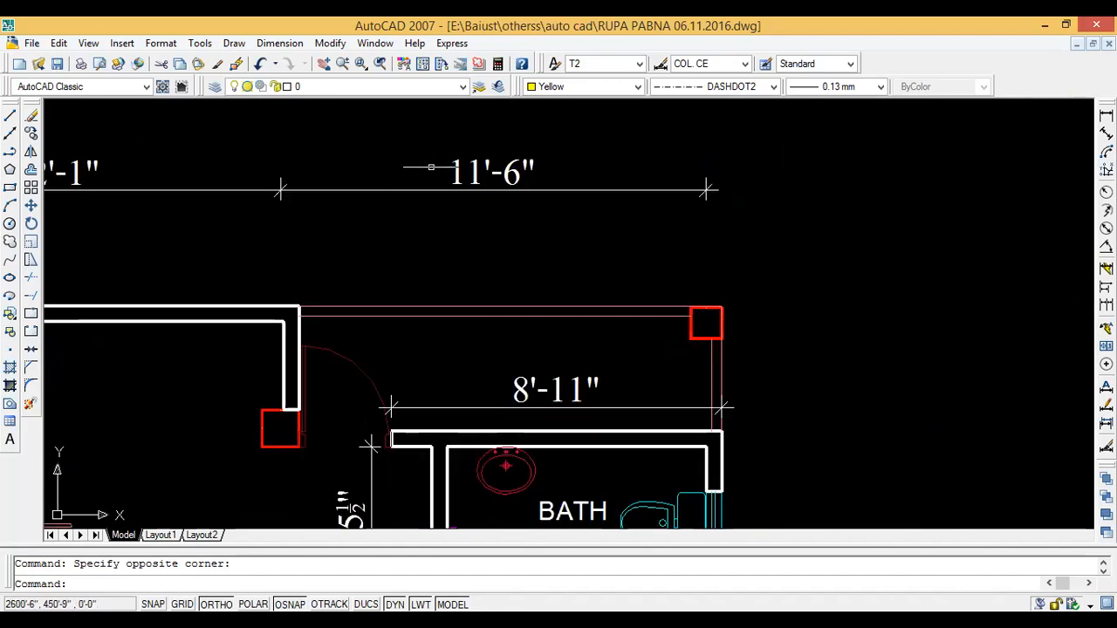
{"action": "left_click", "coordinate": [430, 140]}
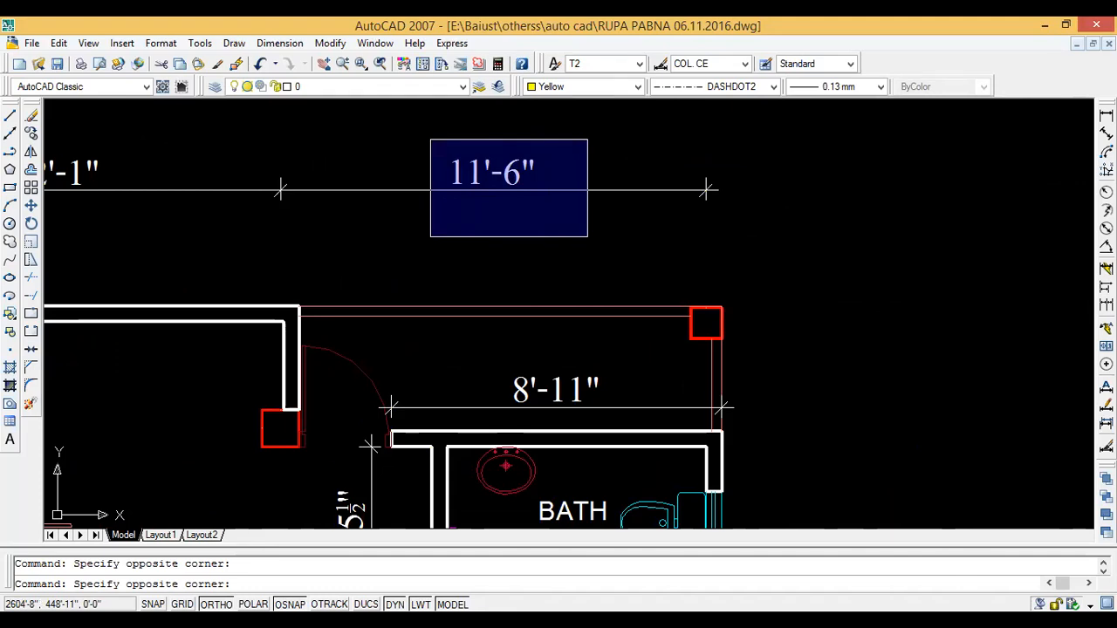
{"action": "left_click", "coordinate": [434, 150]}
{"action": "scroll", "coordinate": [537, 256], "scroll_direction": "down", "scroll_amount": 4}
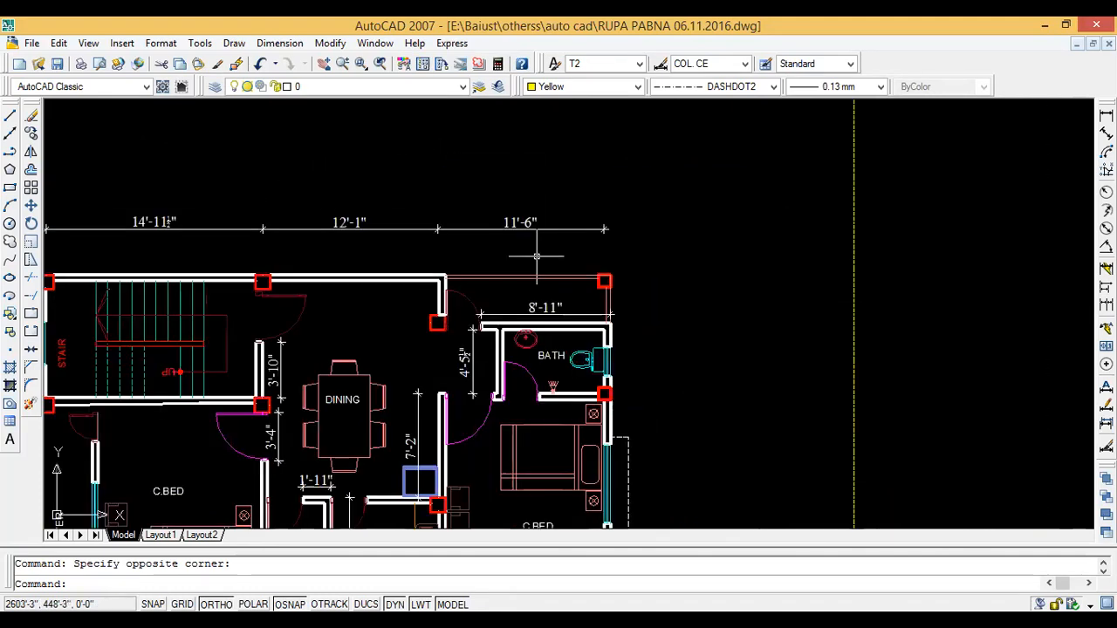
{"action": "scroll", "coordinate": [537, 256], "scroll_direction": "down", "scroll_amount": 2}
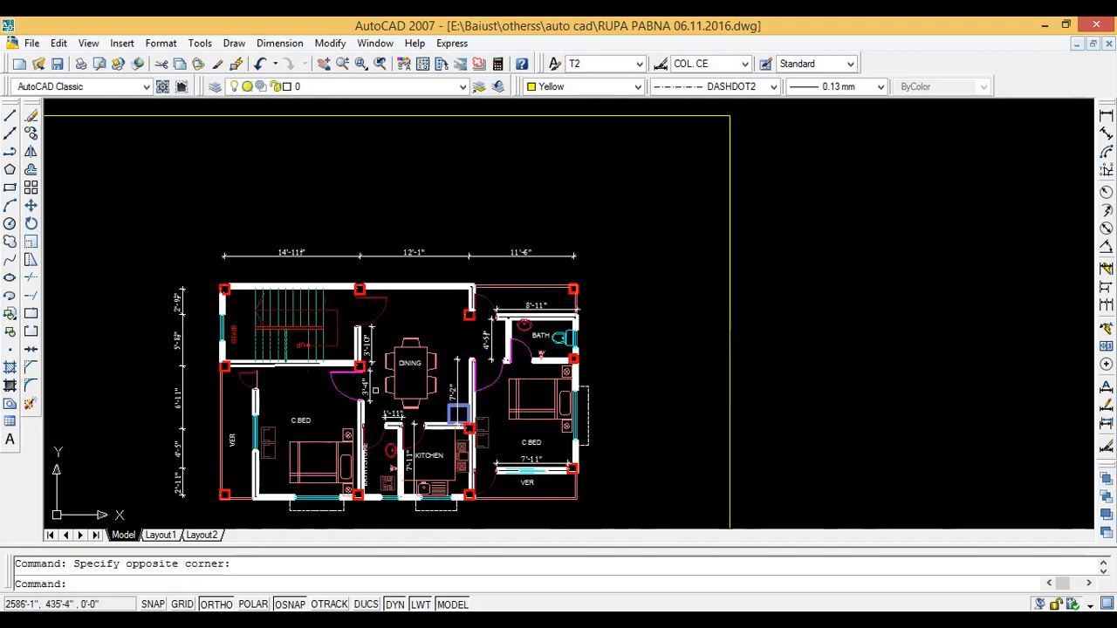
{"action": "scroll", "coordinate": [288, 292], "scroll_direction": "up", "scroll_amount": 5}
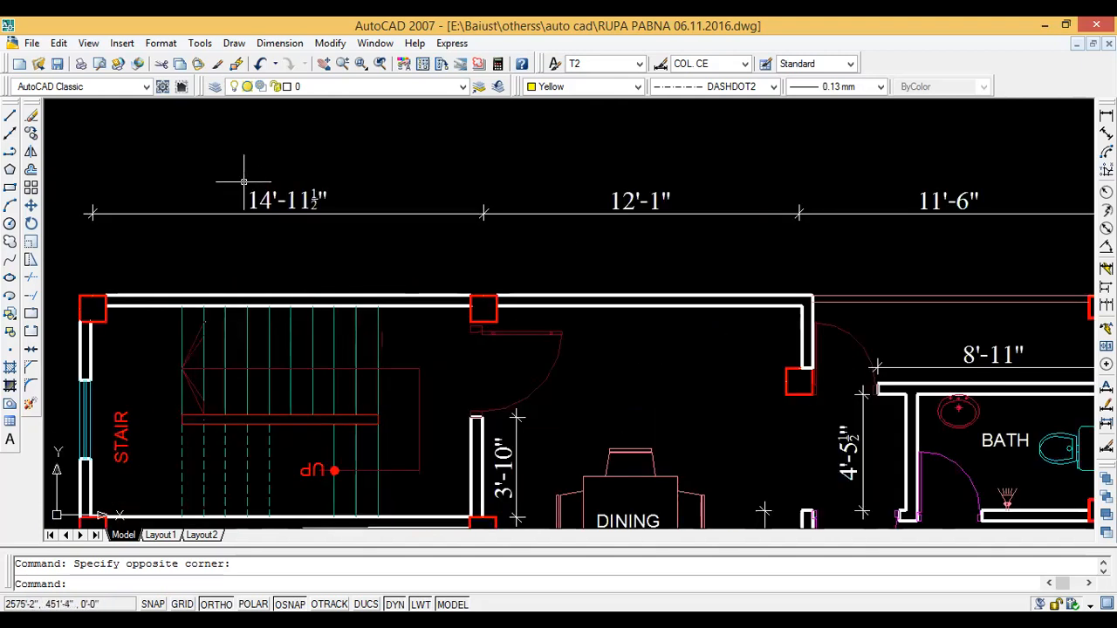
{"action": "scroll", "coordinate": [244, 182], "scroll_direction": "down", "scroll_amount": 2}
{"action": "middle_click_drag", "start_coordinate": [478, 307], "coordinate": [516, 212]}
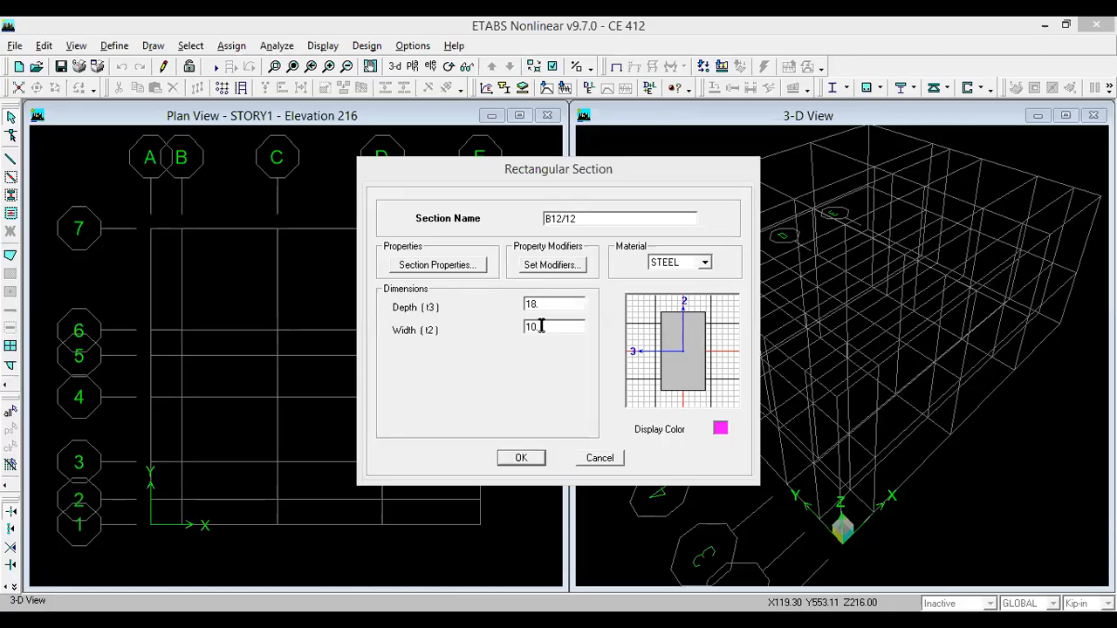
- Set the B12/12 section's width and depth to 12 and its material to CONC4
{"action": "double_click", "coordinate": [540, 327]}
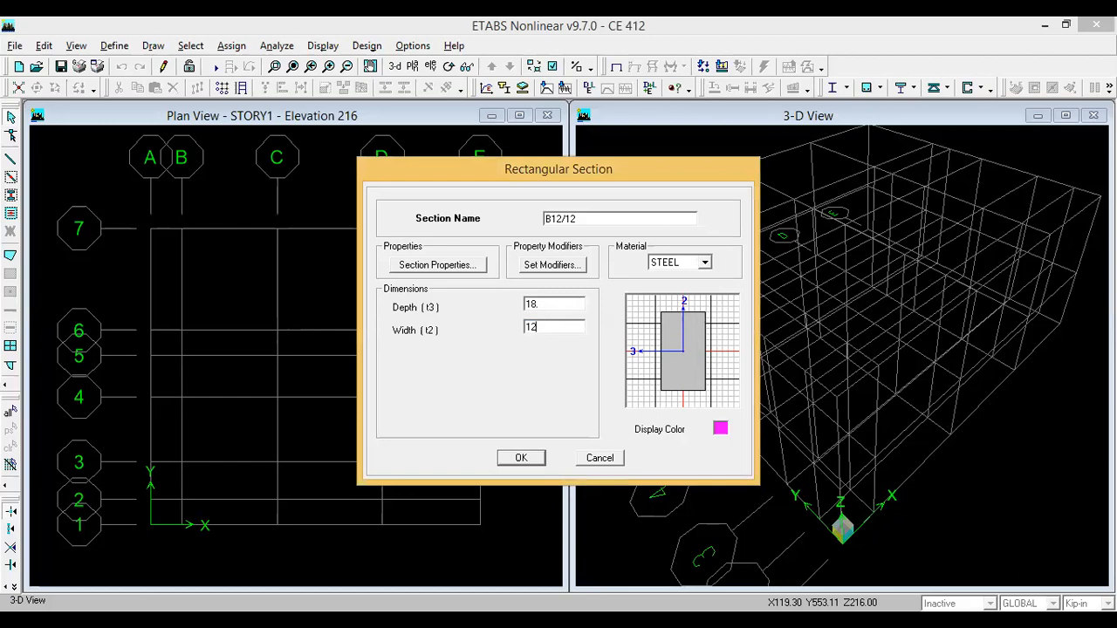
{"action": "double_click", "coordinate": [541, 303]}
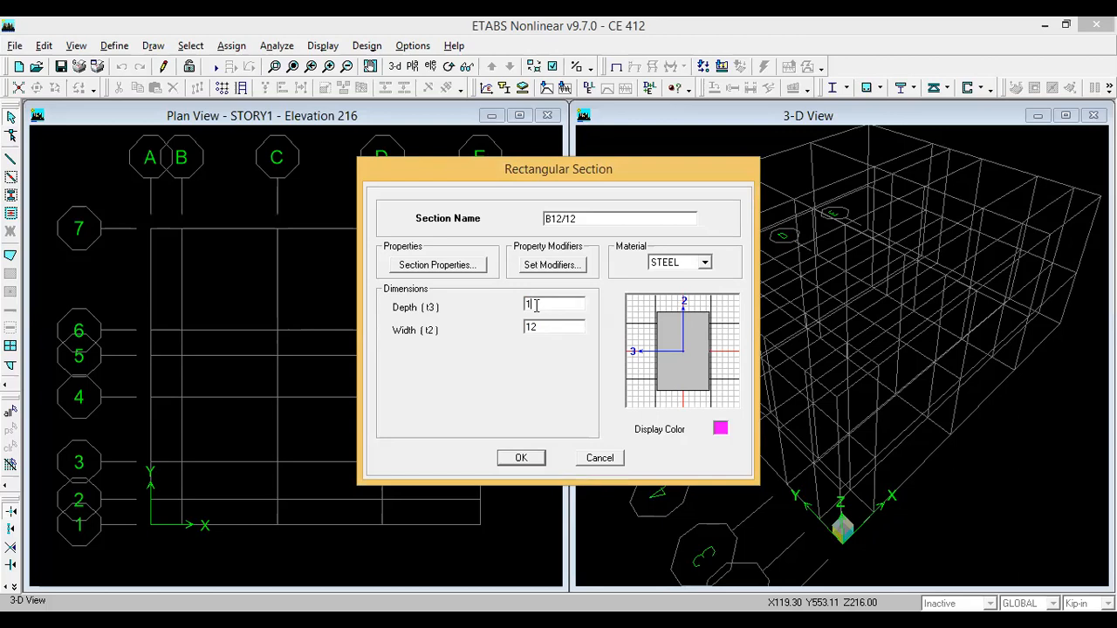
{"action": "left_click", "coordinate": [685, 265]}
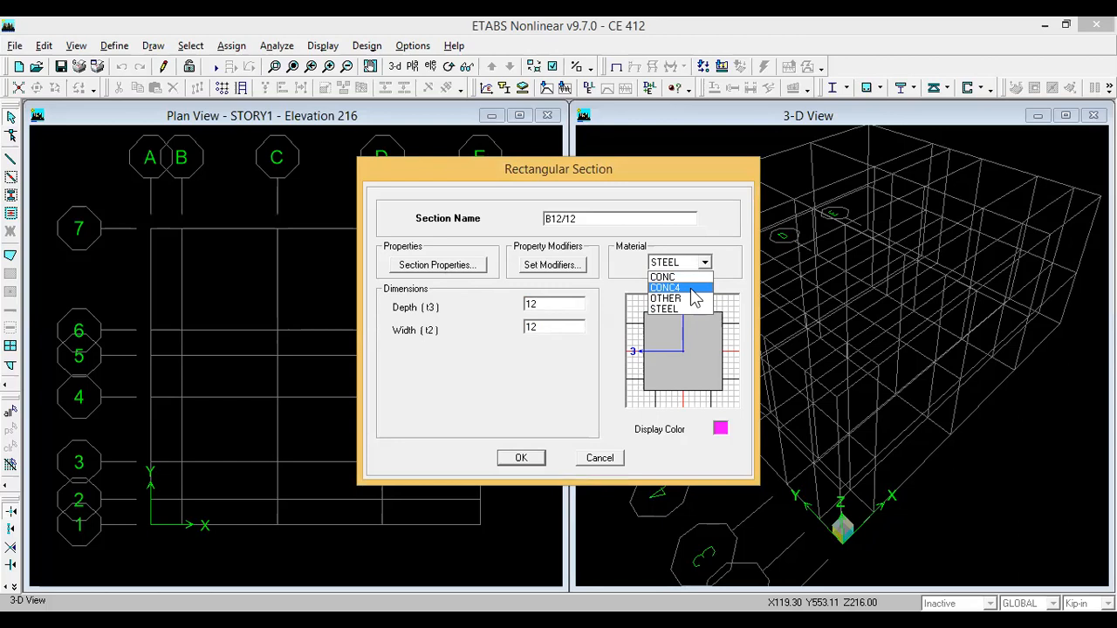
{"action": "left_click", "coordinate": [693, 288]}
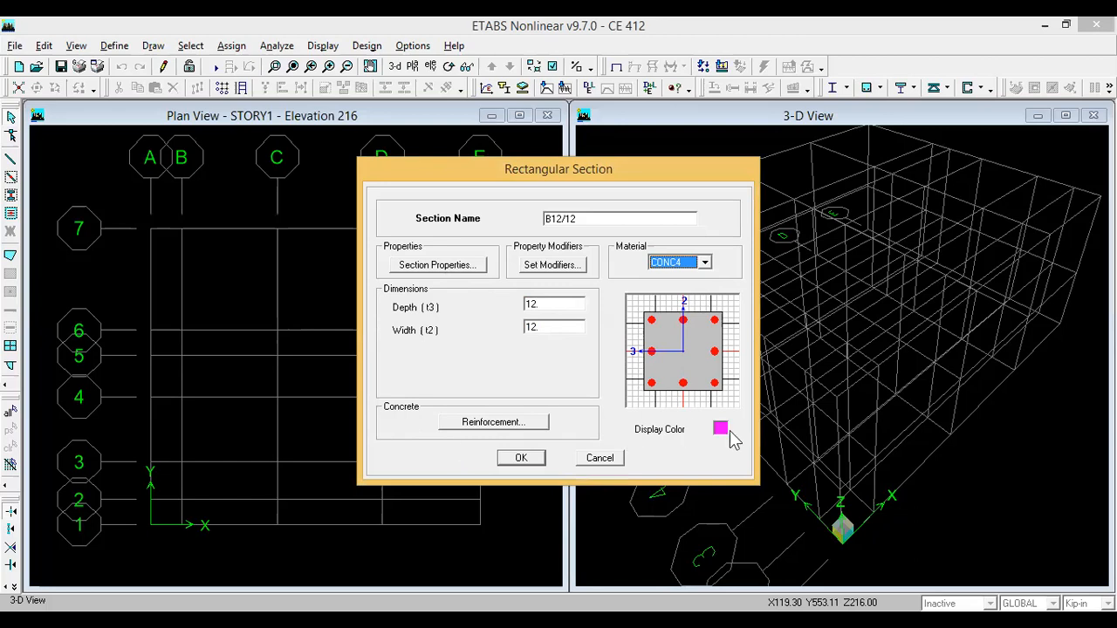
- Set the section's reinforcement design type to Beam, with concrete cover to rebar center of 1.5 at top and bottom
{"action": "left_click", "coordinate": [493, 425]}
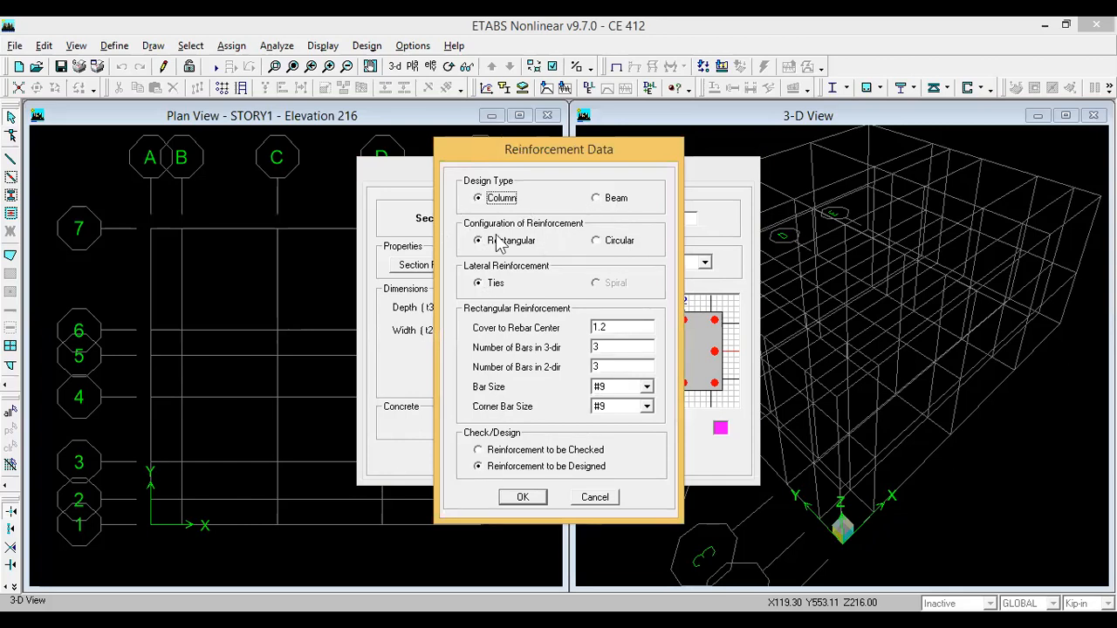
{"action": "key", "text": "Right"}
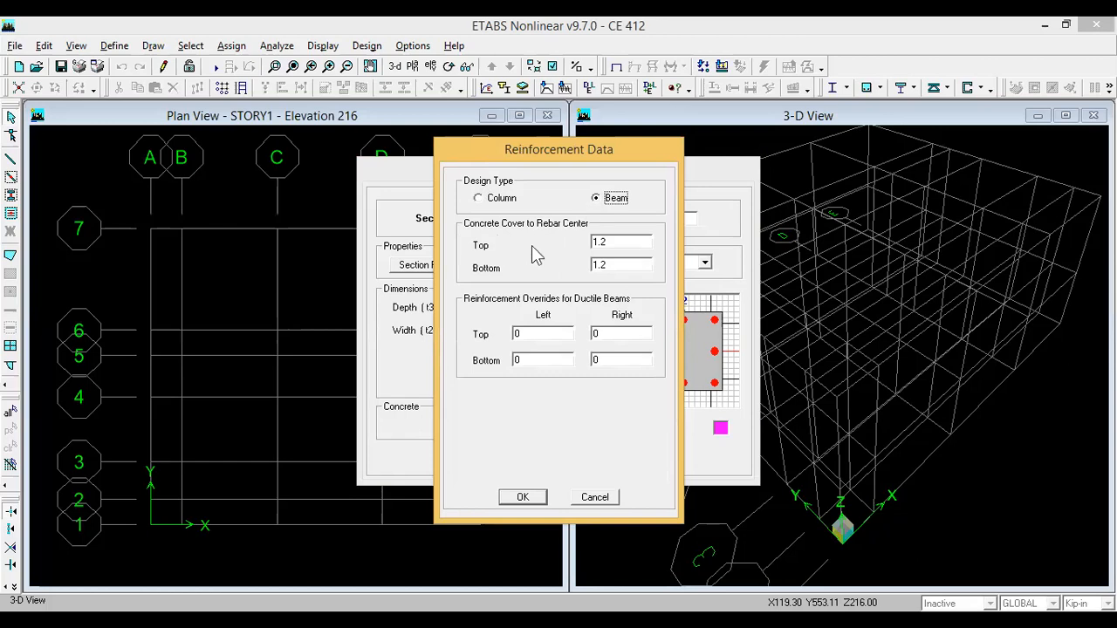
{"action": "double_click", "coordinate": [621, 245]}
{"action": "type", "text": "1"}
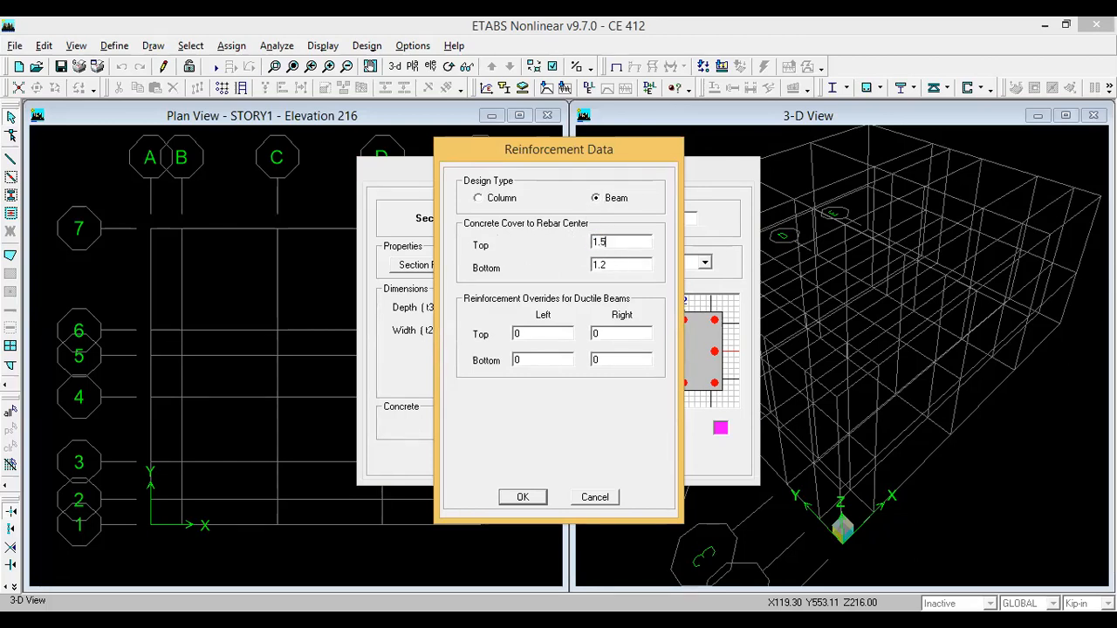
{"action": "double_click", "coordinate": [599, 266]}
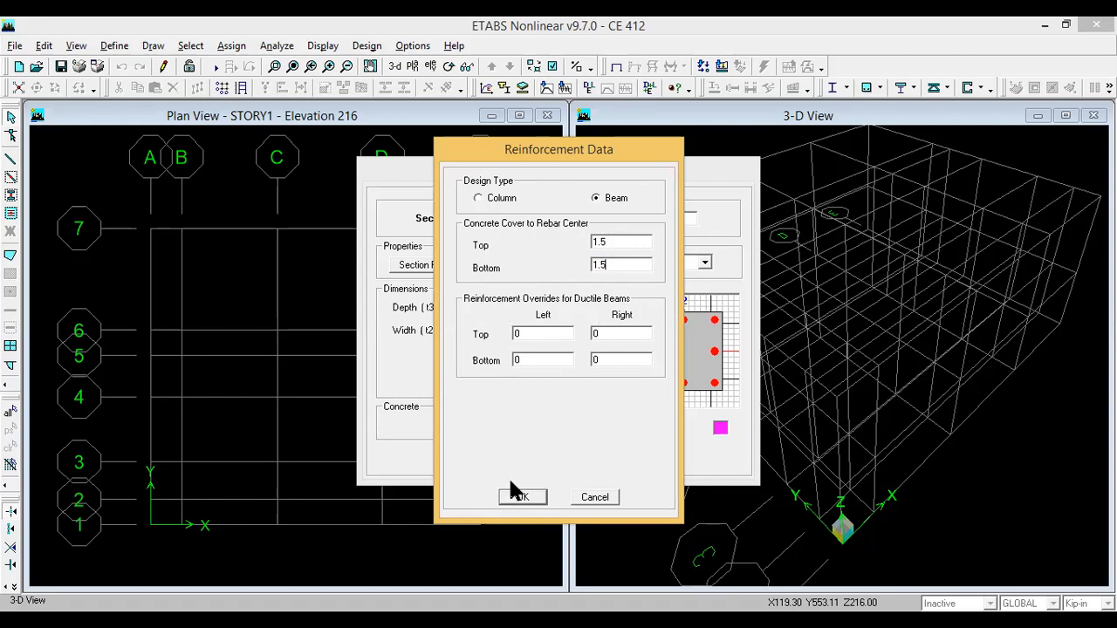
{"action": "left_click", "coordinate": [527, 501]}
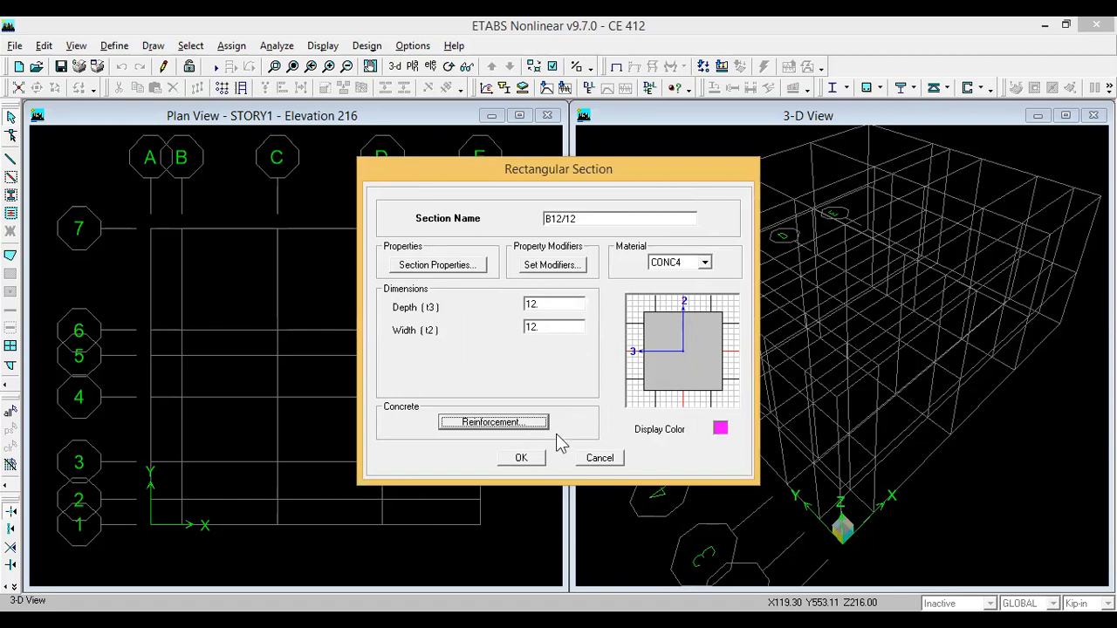
- Confirm the B12/12 section, check it alongside C12/12 in the frame property list, and accept the frame properties
{"action": "left_click", "coordinate": [519, 460]}
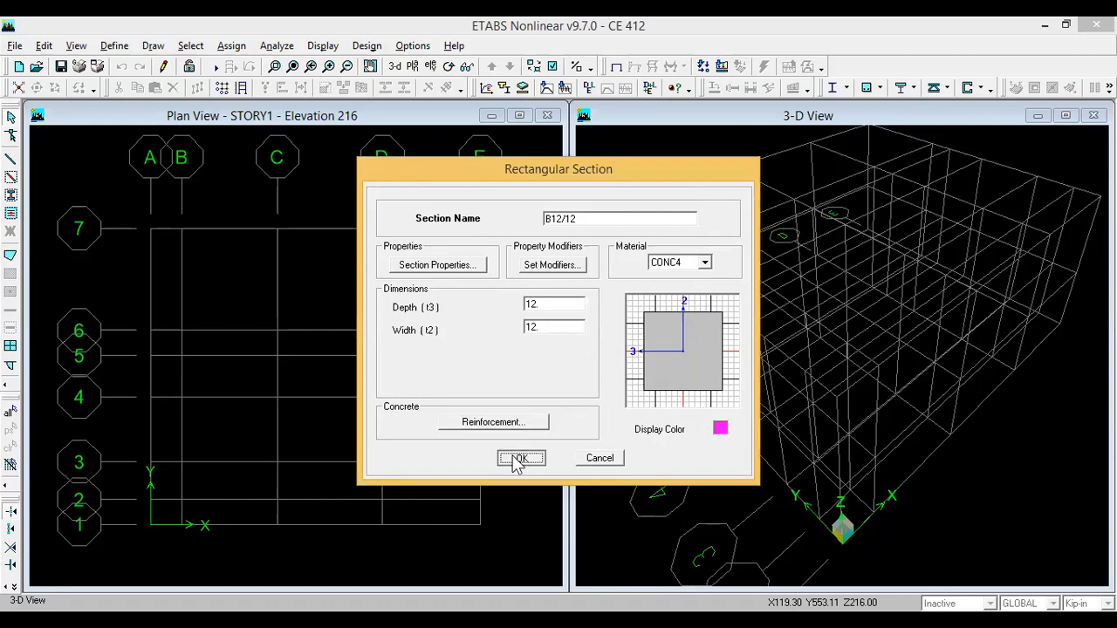
{"action": "left_click", "coordinate": [434, 304]}
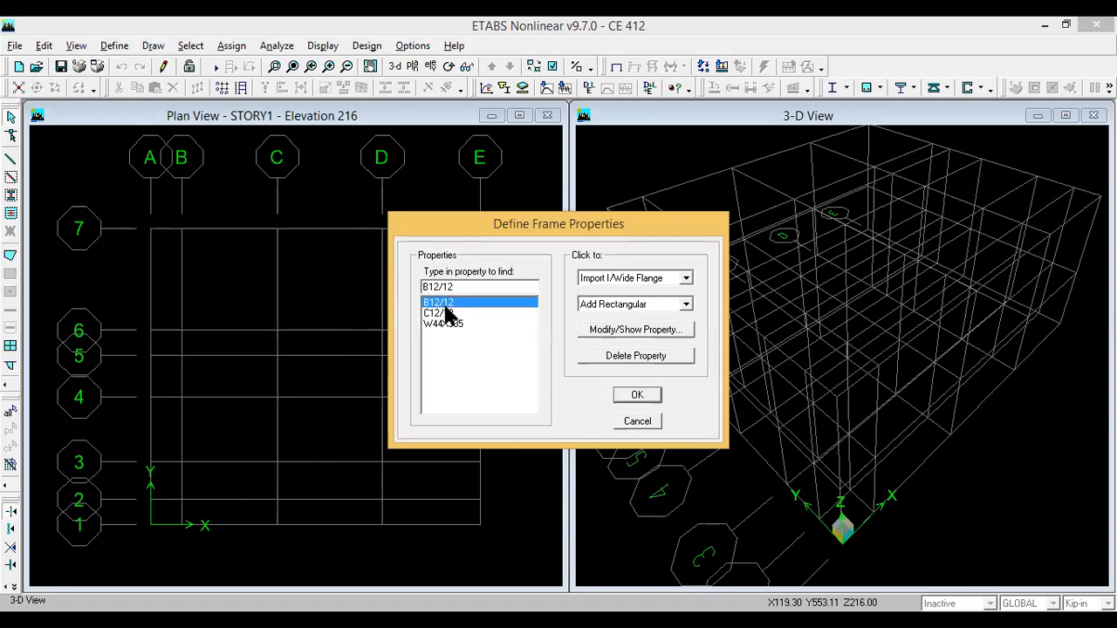
{"action": "left_click", "coordinate": [438, 312]}
{"action": "left_click", "coordinate": [438, 303]}
{"action": "left_click", "coordinate": [442, 311]}
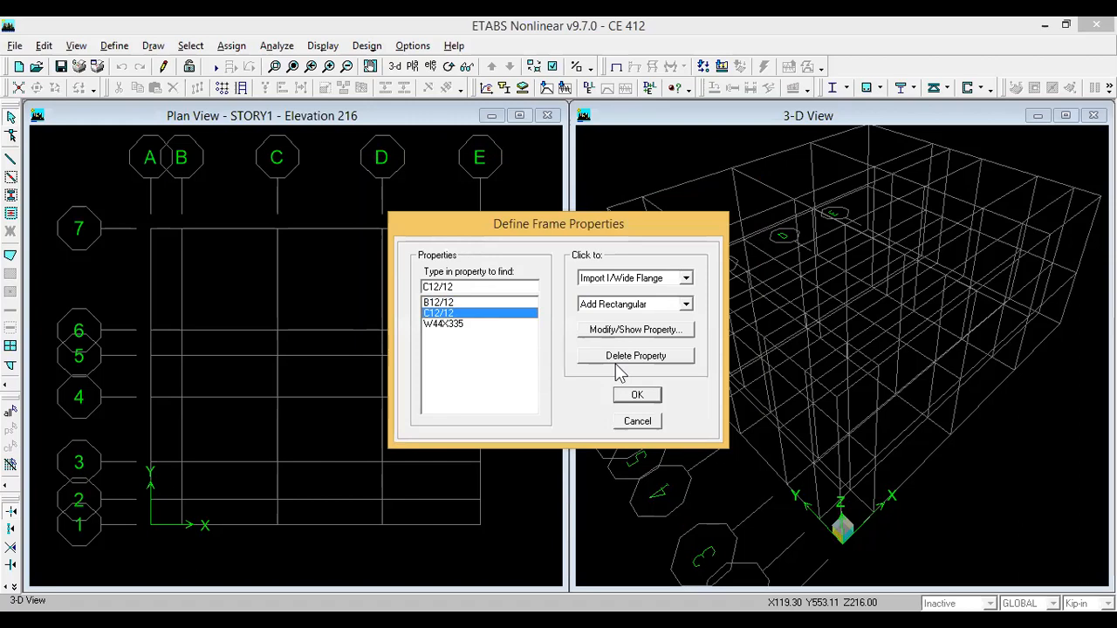
{"action": "left_click", "coordinate": [625, 398]}
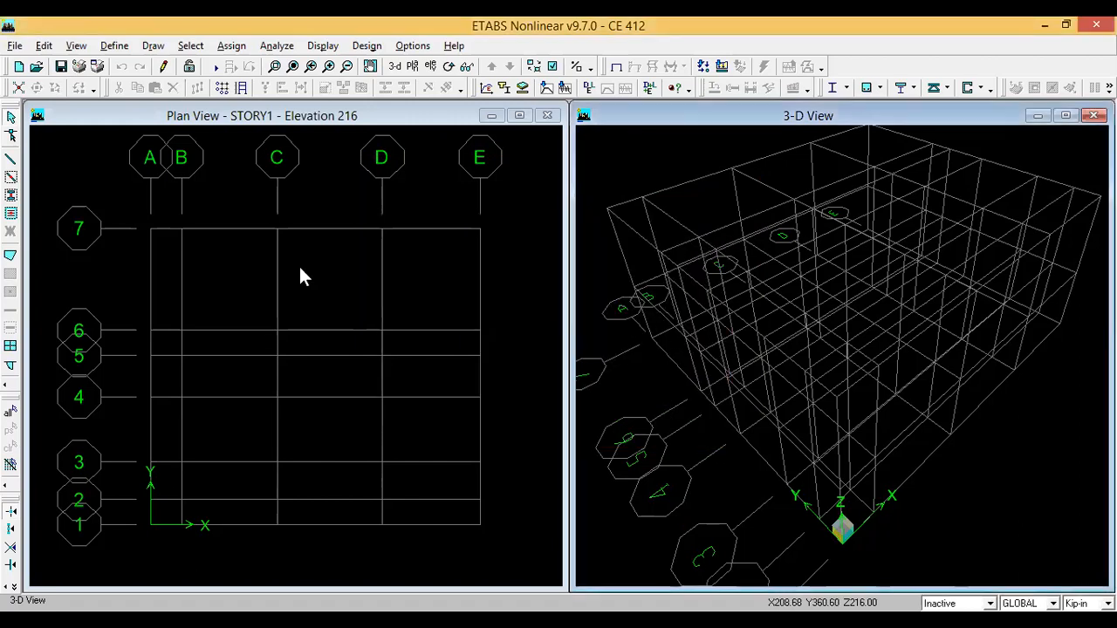
- Lower the plan view to the BASE level at elevation 0 and make drawing apply to All Stories
{"action": "left_click", "coordinate": [297, 186]}
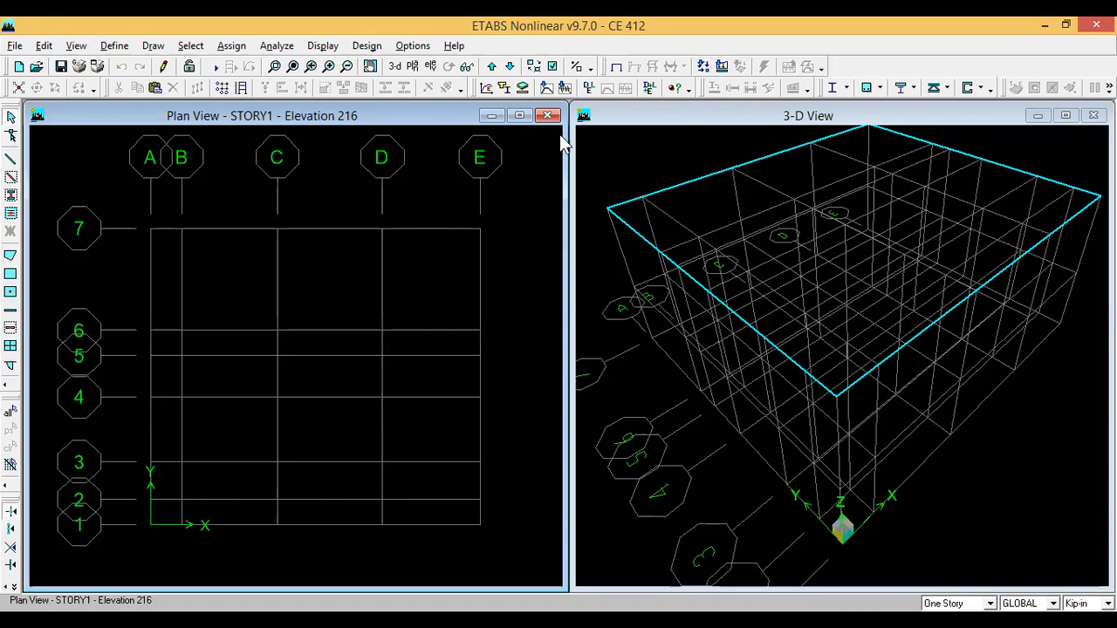
{"action": "left_click", "coordinate": [511, 68]}
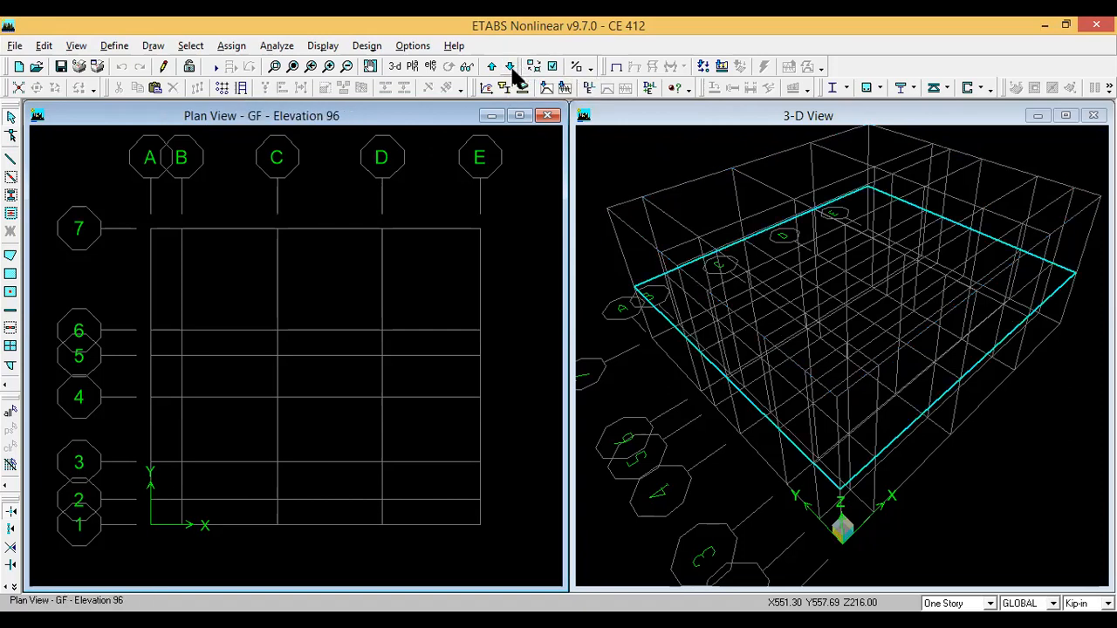
{"action": "left_click", "coordinate": [509, 67]}
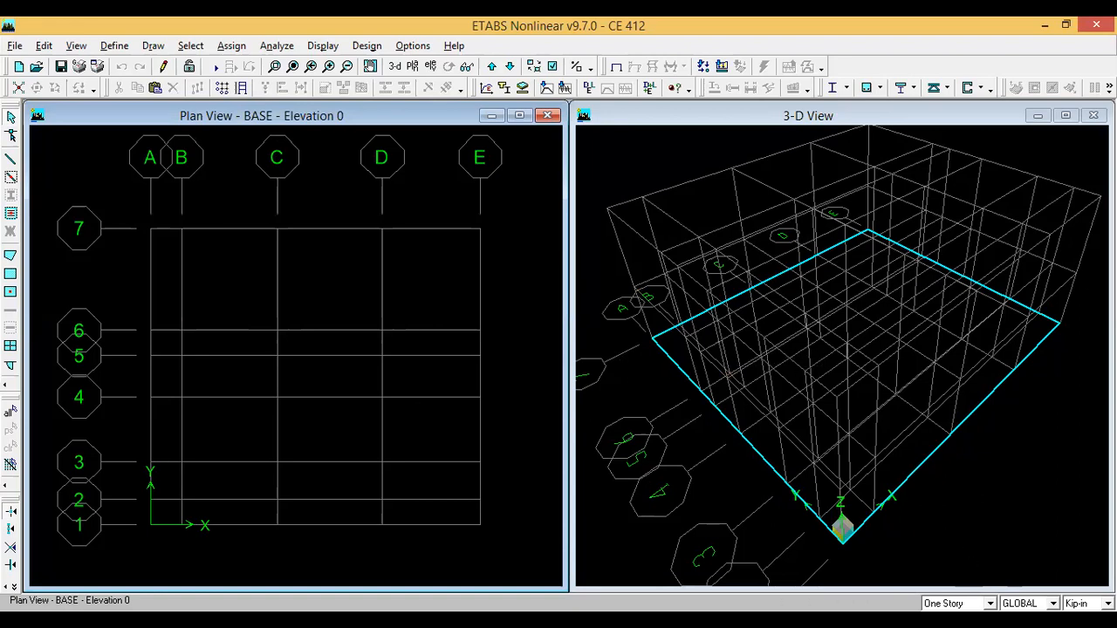
{"action": "left_click", "coordinate": [956, 603]}
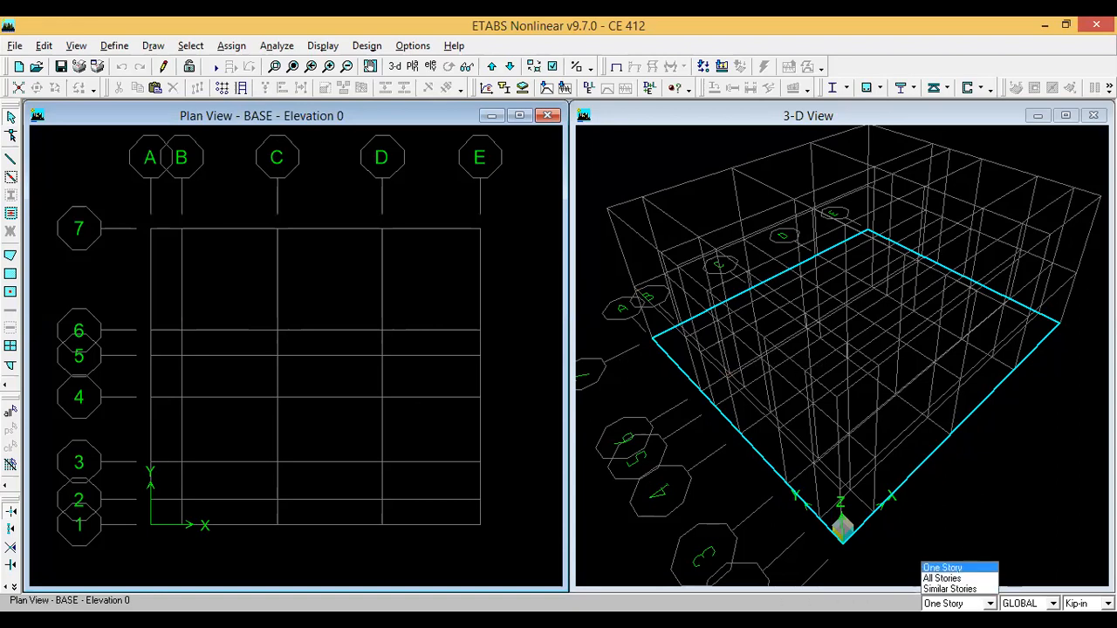
{"action": "left_click", "coordinate": [958, 580]}
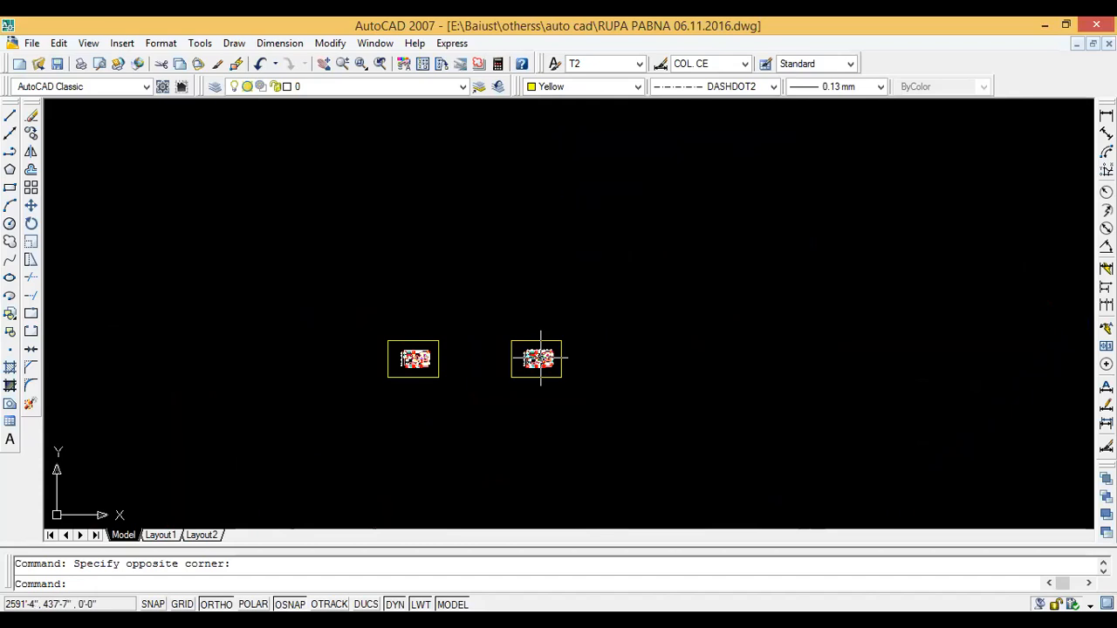
- Switch to the AutoCAD drawing and examine the column positions in the architectural floor plan
{"action": "scroll", "coordinate": [540, 358], "scroll_direction": "up", "scroll_amount": 6}
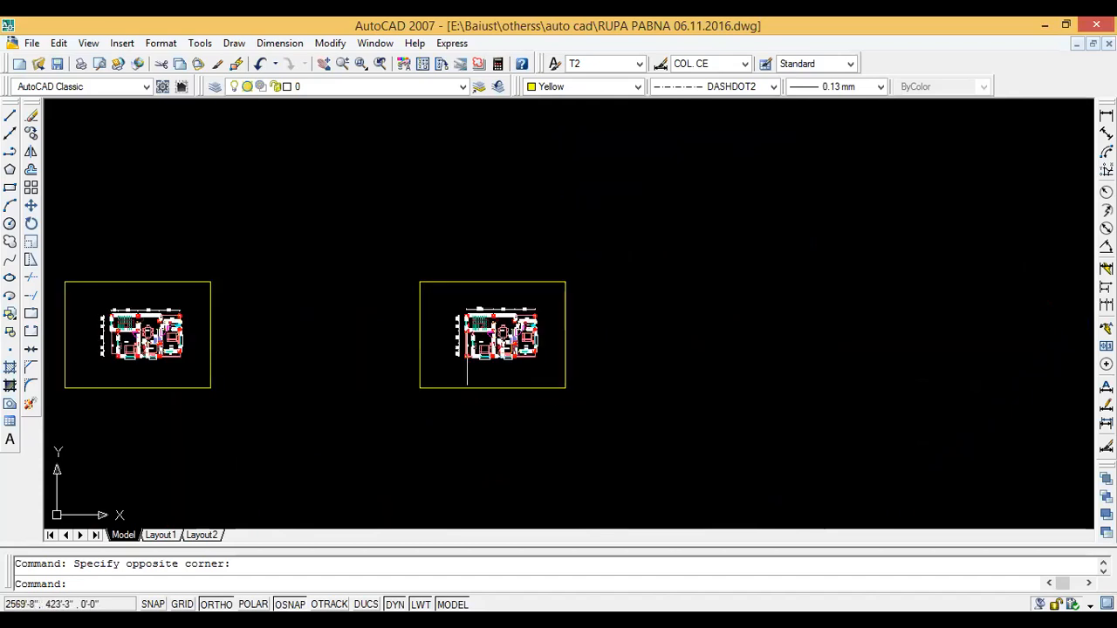
{"action": "scroll", "coordinate": [501, 298], "scroll_direction": "down", "scroll_amount": 15}
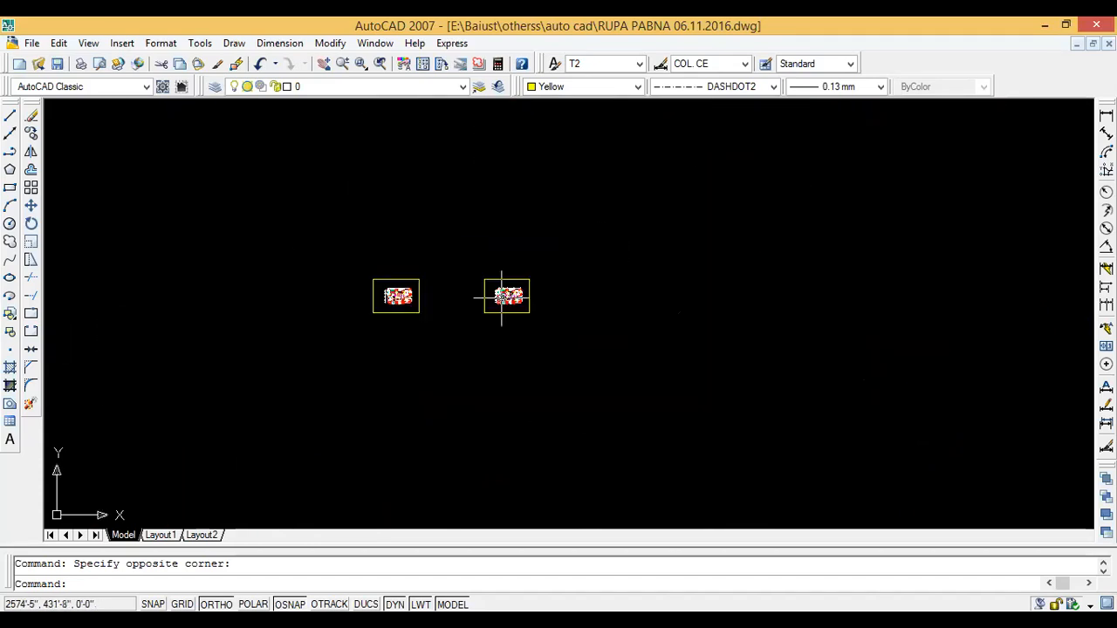
{"action": "scroll", "coordinate": [190, 281], "scroll_direction": "up", "scroll_amount": 3}
{"action": "scroll", "coordinate": [190, 281], "scroll_direction": "up", "scroll_amount": 5}
{"action": "scroll", "coordinate": [267, 270], "scroll_direction": "down", "scroll_amount": 10}
{"action": "scroll", "coordinate": [253, 311], "scroll_direction": "up", "scroll_amount": 10}
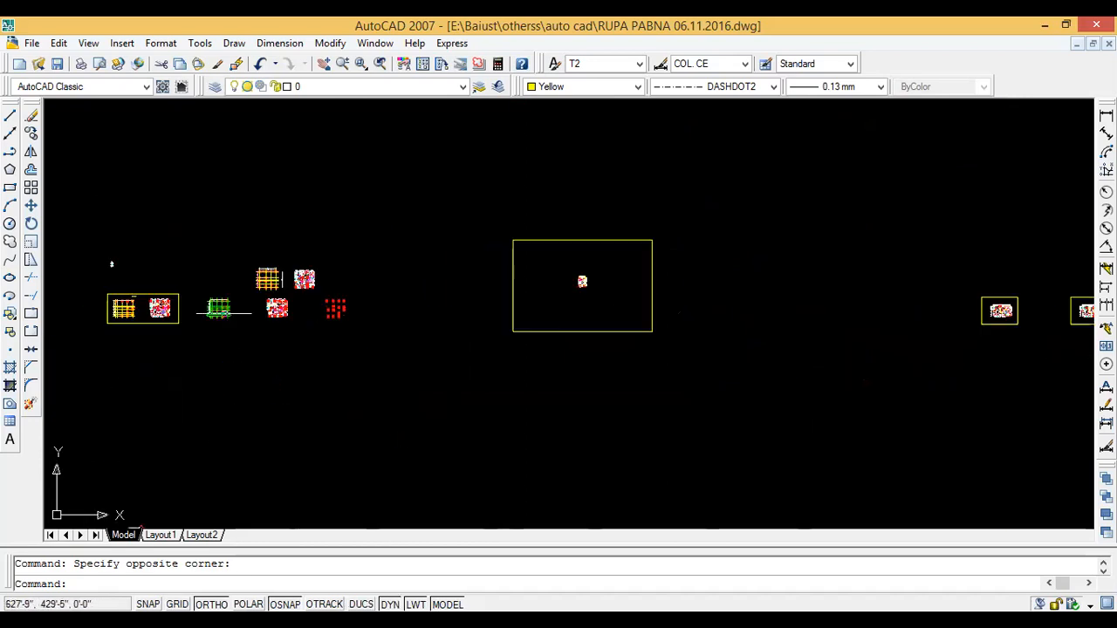
{"action": "middle_click_drag", "start_coordinate": [210, 288], "coordinate": [590, 400]}
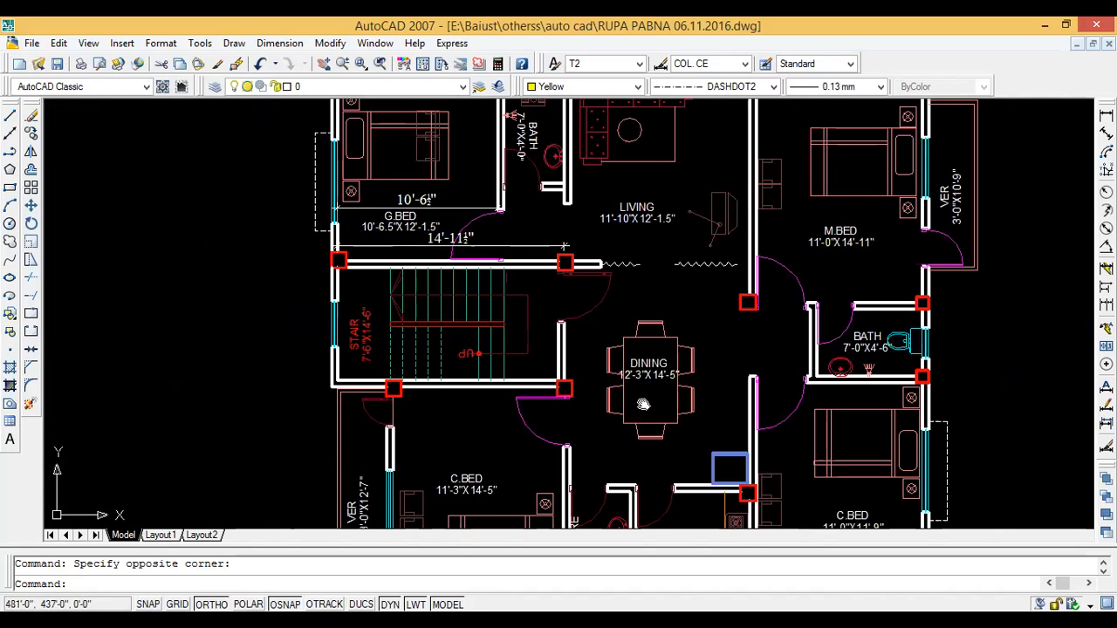
{"action": "scroll", "coordinate": [645, 398], "scroll_direction": "down", "scroll_amount": 3}
{"action": "middle_click_drag", "start_coordinate": [526, 246], "coordinate": [397, 200]}
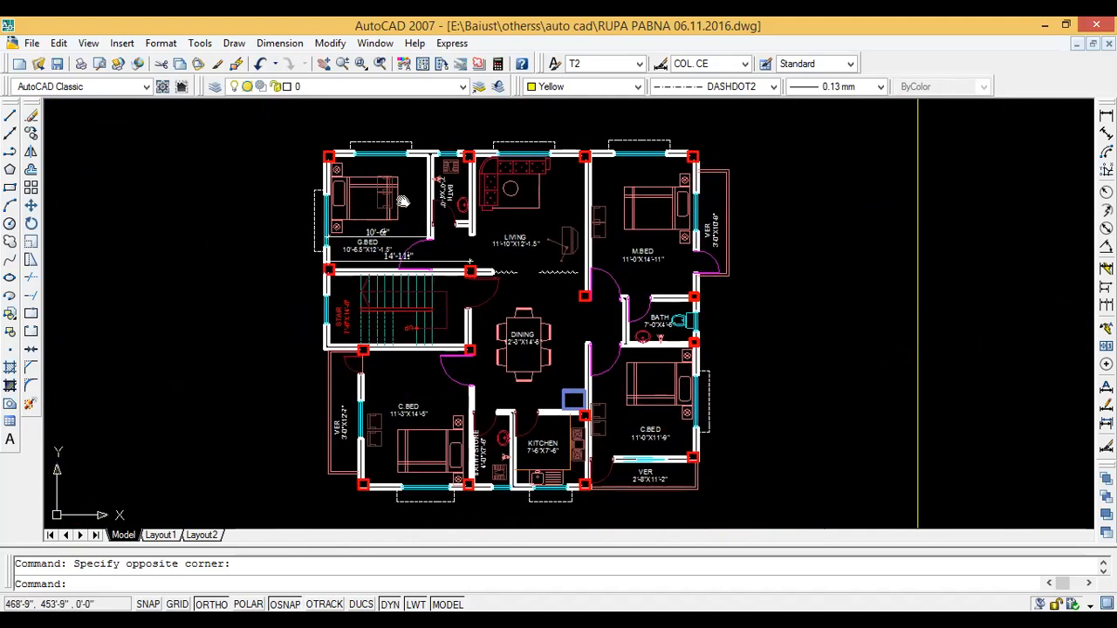
- Examine the FINAL (CE 412) column layout for the grid intersections that carry columns and the spacings between them
{"action": "scroll", "coordinate": [384, 162], "scroll_direction": "up", "scroll_amount": 2}
{"action": "scroll", "coordinate": [384, 166], "scroll_direction": "down", "scroll_amount": 4}
{"action": "middle_click_drag", "start_coordinate": [251, 208], "coordinate": [707, 256]}
{"action": "scroll", "coordinate": [454, 218], "scroll_direction": "up", "scroll_amount": 6}
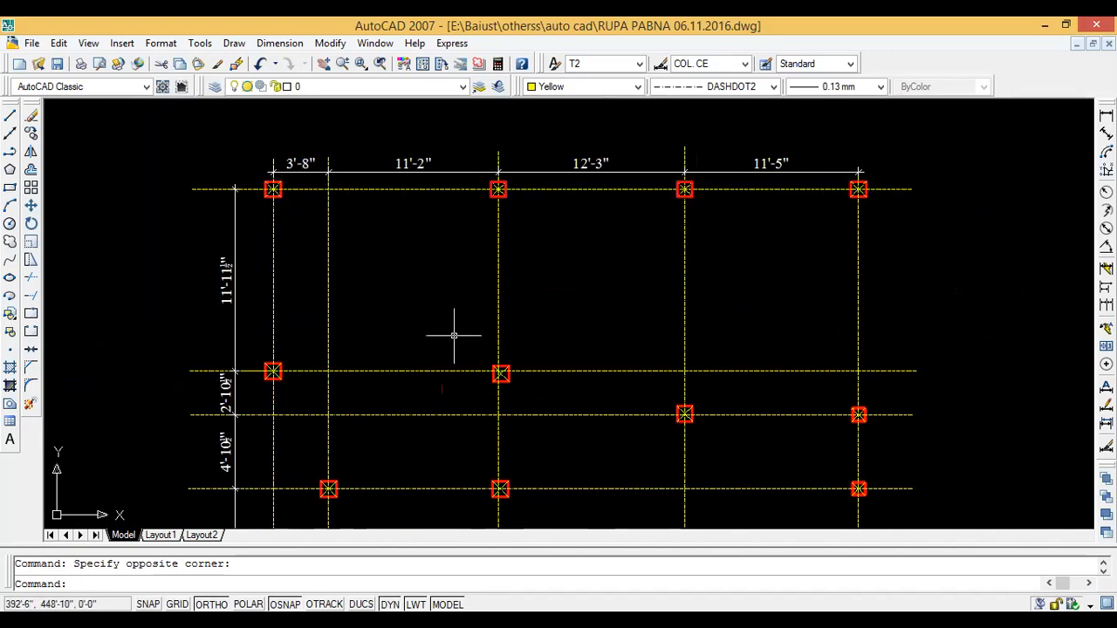
{"action": "scroll", "coordinate": [452, 332], "scroll_direction": "down", "scroll_amount": 2}
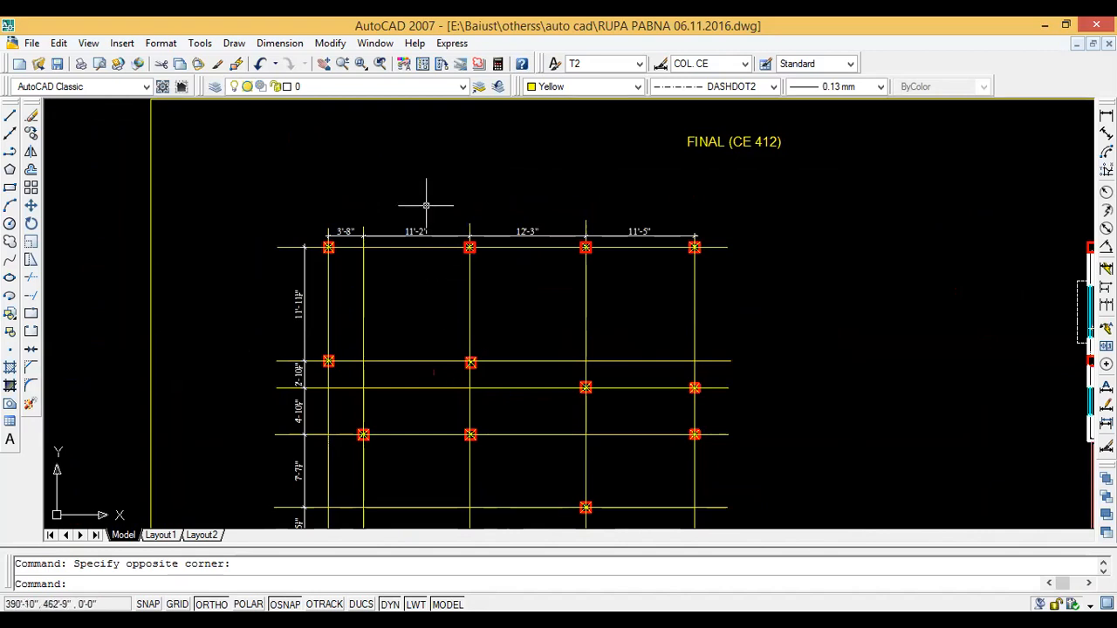
{"action": "middle_click_drag", "start_coordinate": [390, 294], "coordinate": [331, 208]}
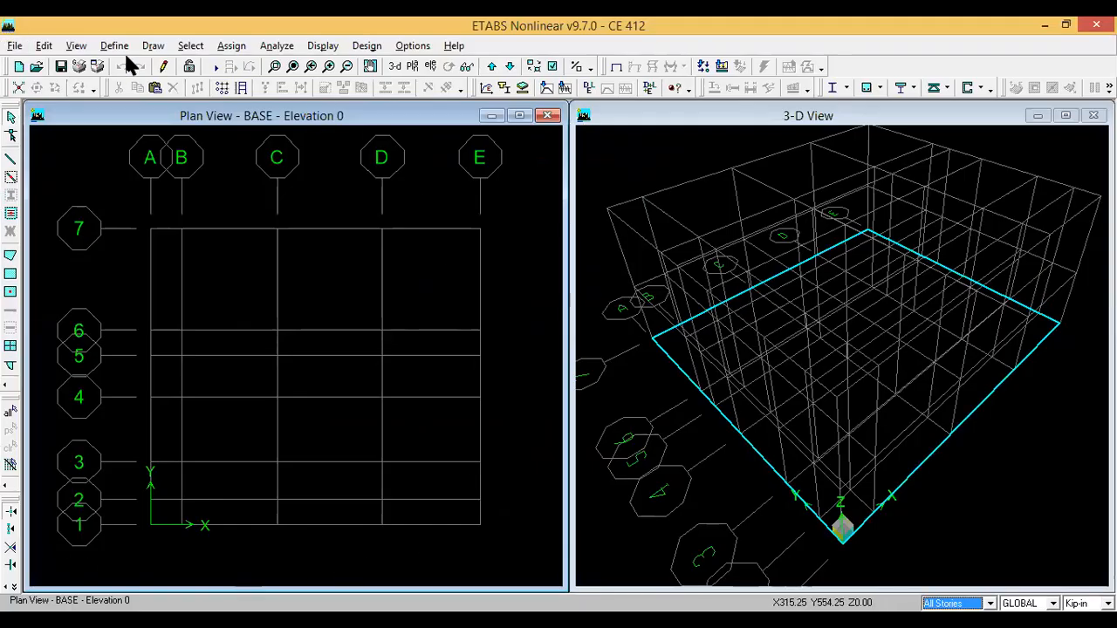
- Switch back to ETABS and review the dimensions and reinforcement data of frame section C12/12
{"action": "left_click", "coordinate": [101, 165]}
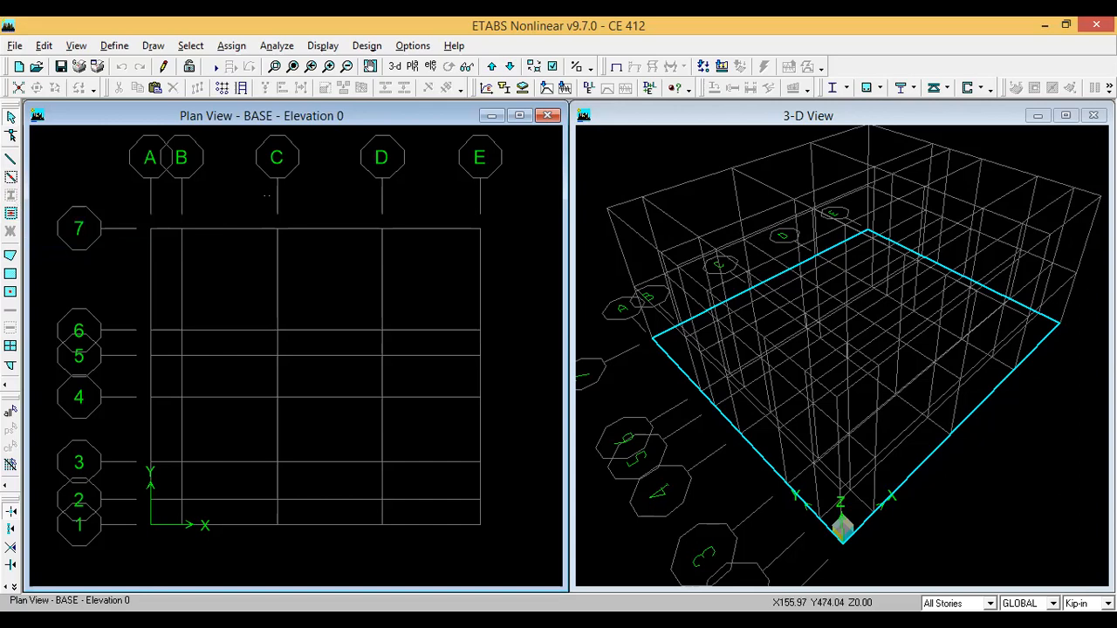
{"action": "scroll", "coordinate": [505, 335], "scroll_direction": "down", "scroll_amount": 1}
{"action": "scroll", "coordinate": [501, 338], "scroll_direction": "up", "scroll_amount": 1}
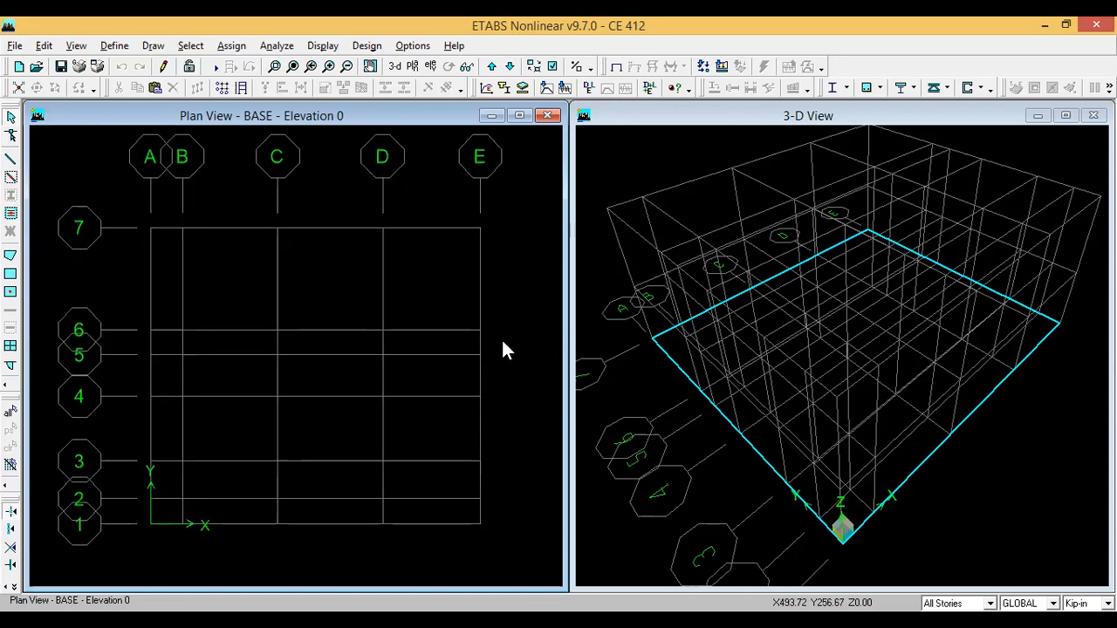
{"action": "scroll", "coordinate": [428, 324], "scroll_direction": "down", "scroll_amount": 1}
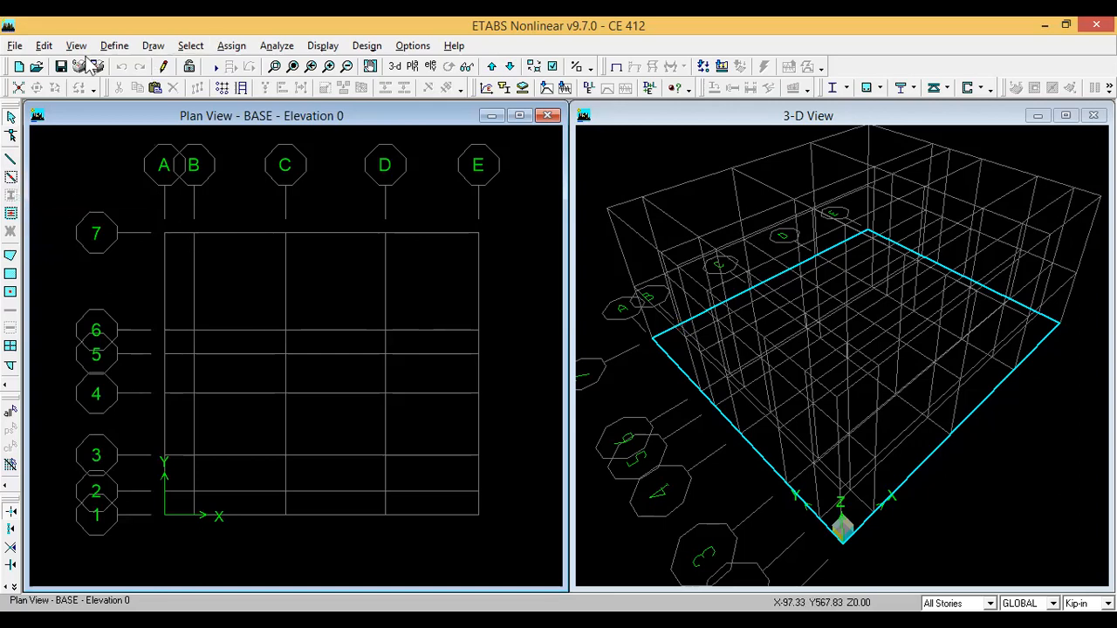
{"action": "left_click", "coordinate": [114, 47]}
{"action": "left_click", "coordinate": [150, 80]}
{"action": "left_click", "coordinate": [464, 314]}
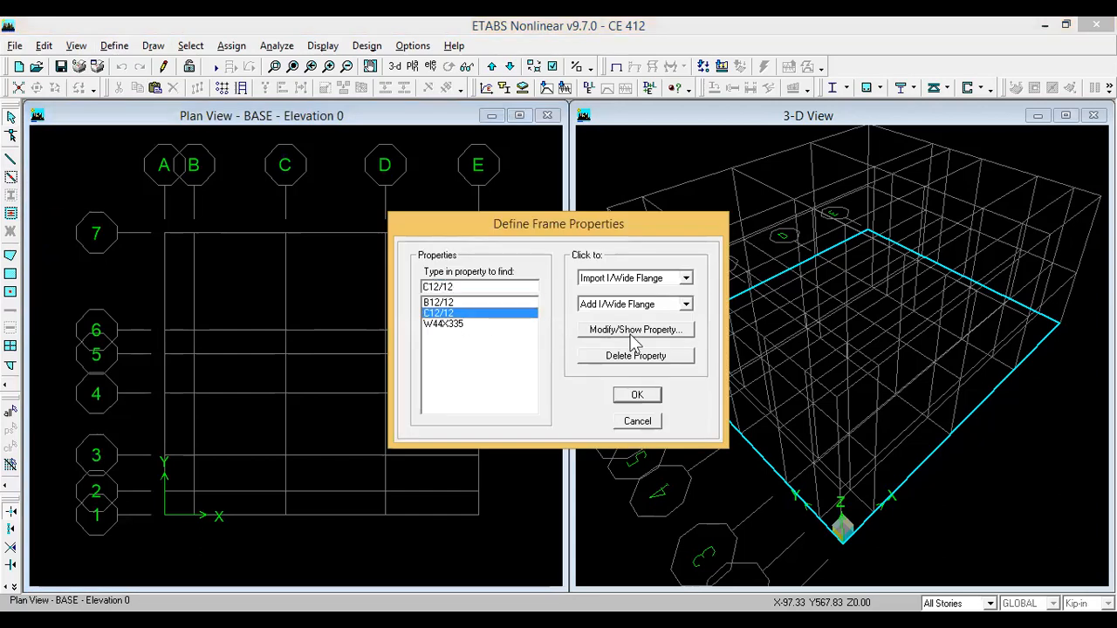
{"action": "left_click", "coordinate": [636, 329]}
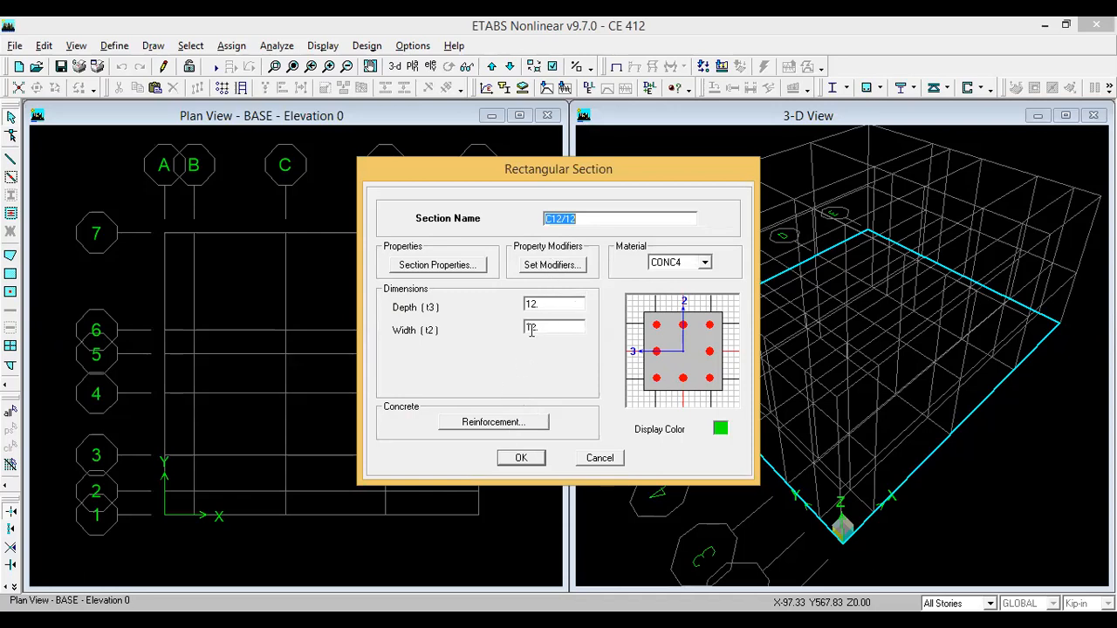
{"action": "left_click", "coordinate": [512, 424]}
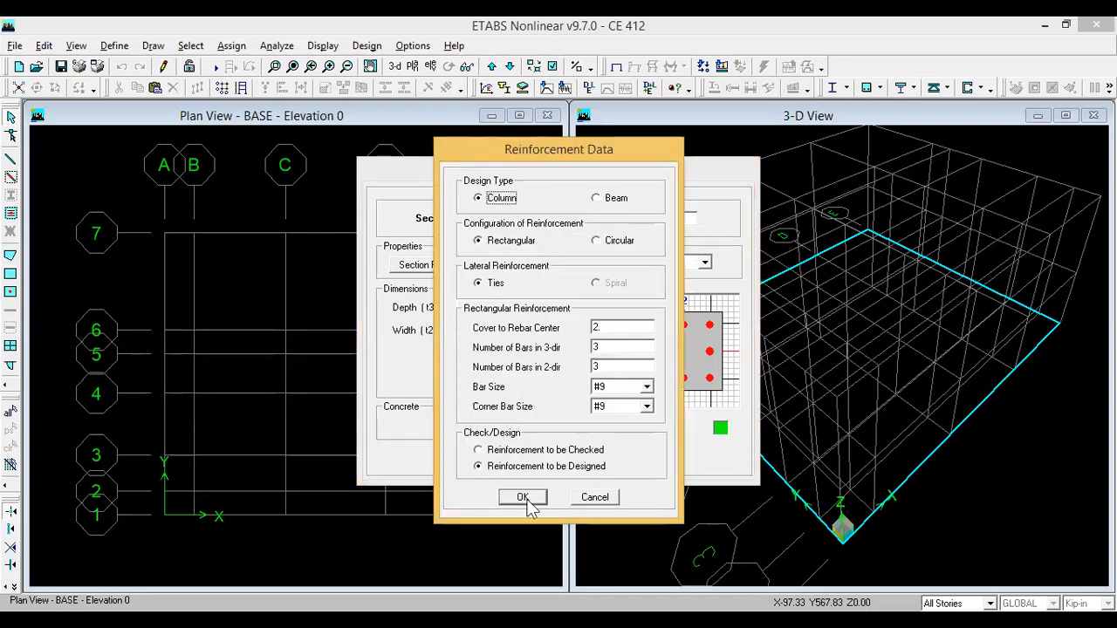
{"action": "left_click", "coordinate": [528, 499]}
{"action": "left_click", "coordinate": [522, 458]}
{"action": "left_click", "coordinate": [638, 398]}
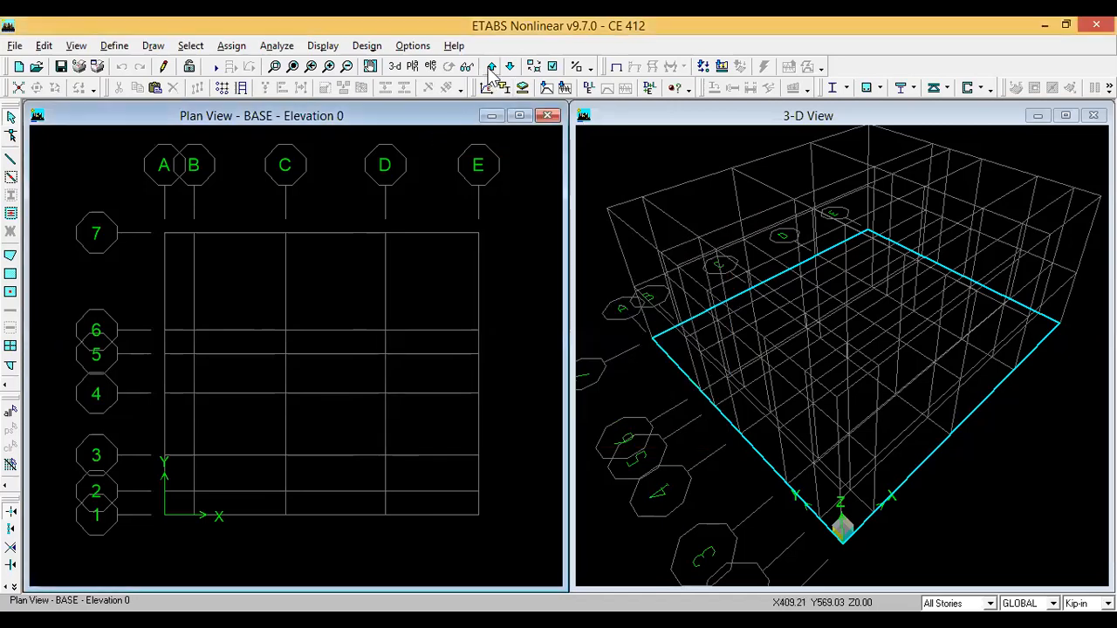
- View the GF plan at elevation 96, and return the plan view to BASE
{"action": "left_click", "coordinate": [491, 66]}
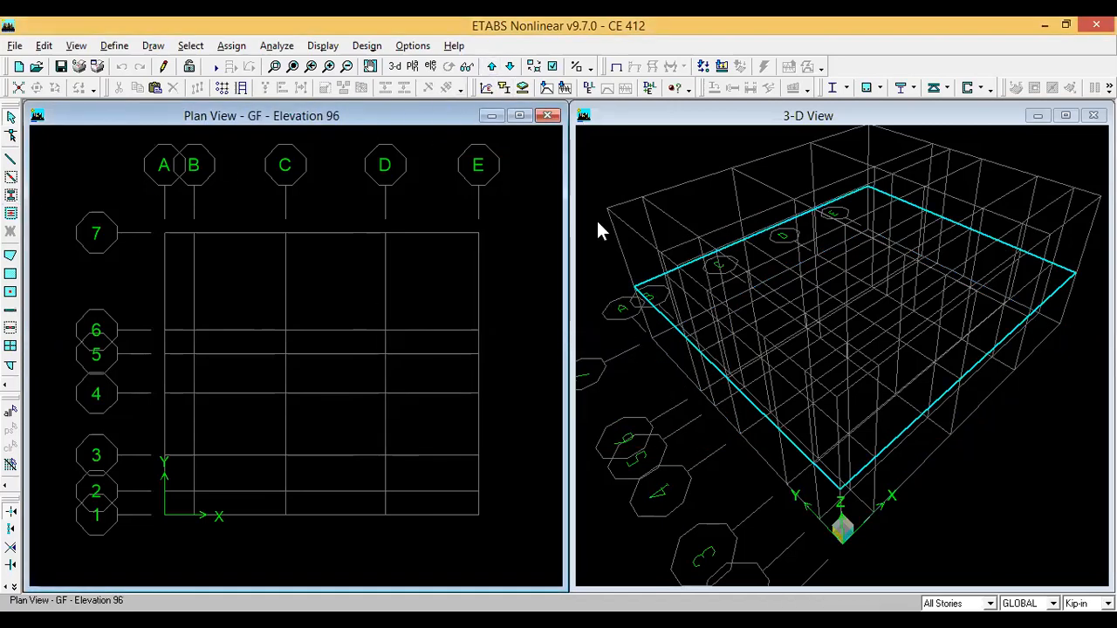
{"action": "left_click", "coordinate": [510, 68]}
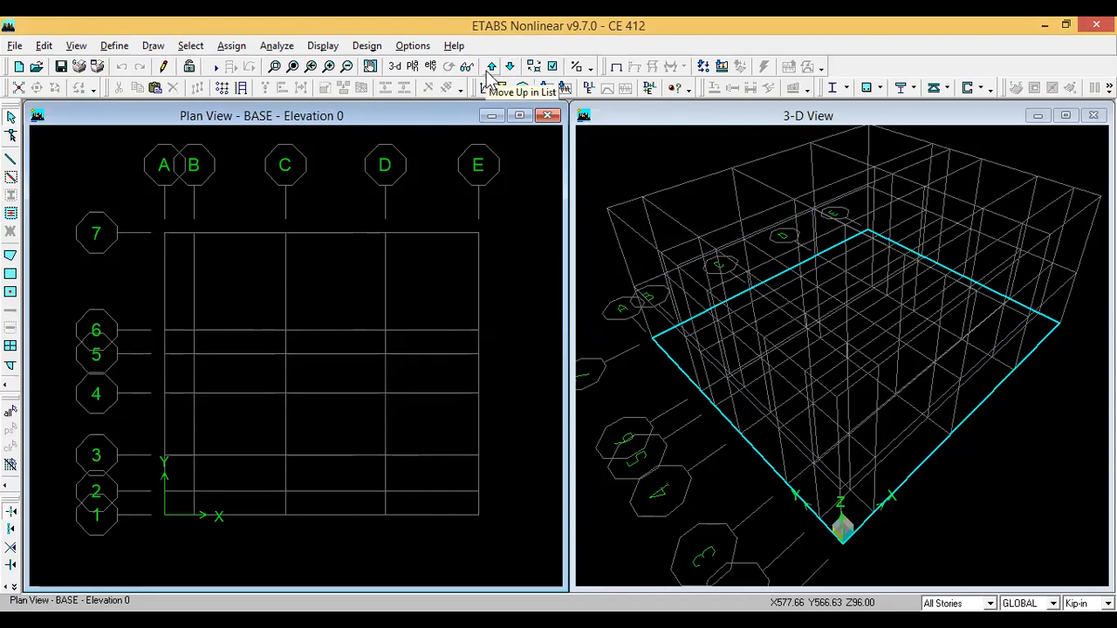
- Move the plan view up to story GF at elevation 96 and set the property of new columns to C12/12
{"action": "left_click", "coordinate": [491, 70]}
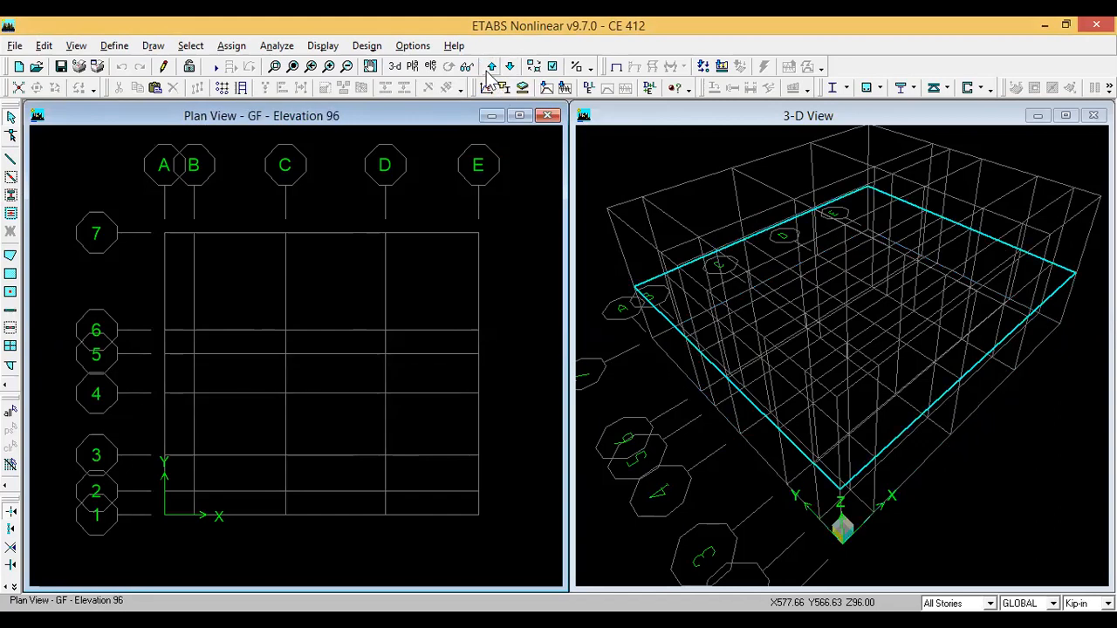
{"action": "left_click", "coordinate": [14, 196]}
{"action": "left_click", "coordinate": [650, 298]}
{"action": "left_click", "coordinate": [661, 298]}
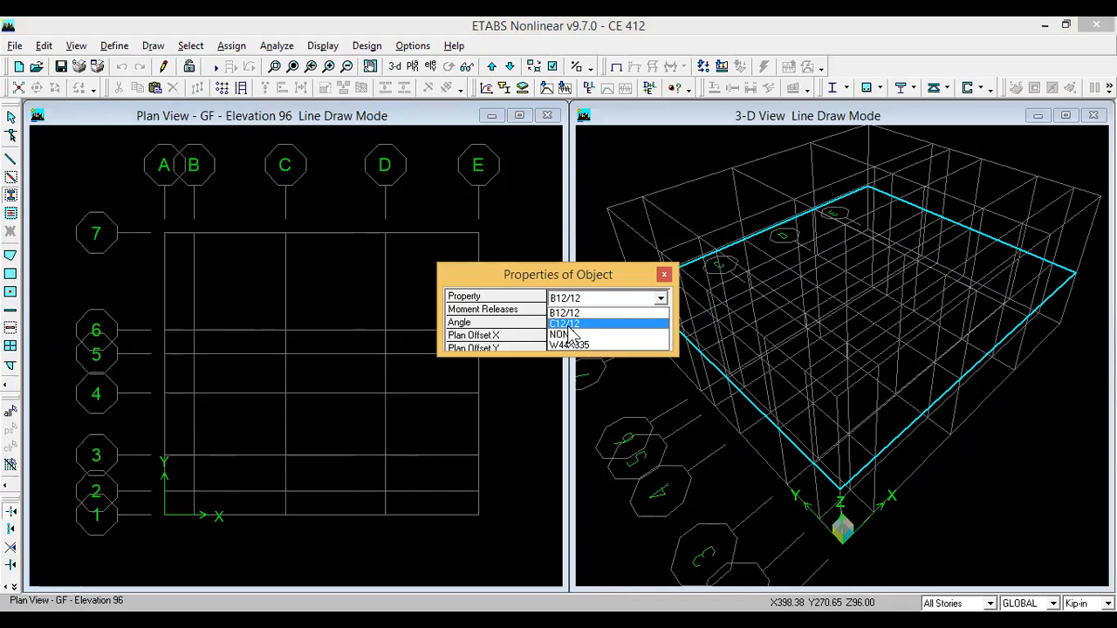
{"action": "left_click", "coordinate": [568, 324]}
{"action": "left_click_drag", "start_coordinate": [554, 267], "coordinate": [641, 131]}
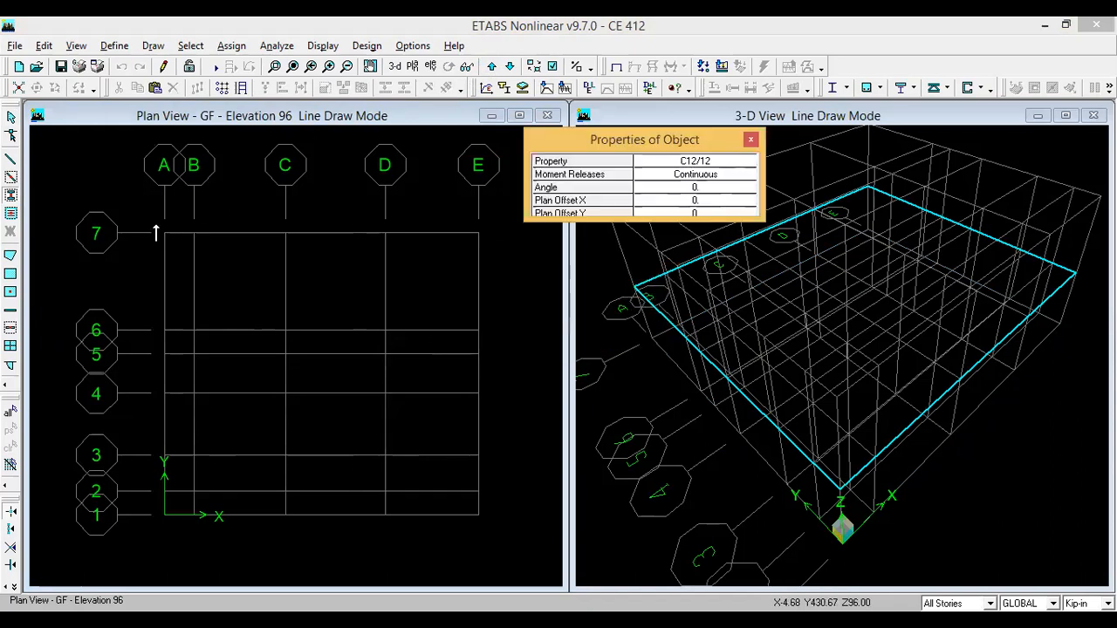
- Place a trial C12/12 column at grid intersection A-7 on all stories and undo it
{"action": "left_click", "coordinate": [165, 234]}
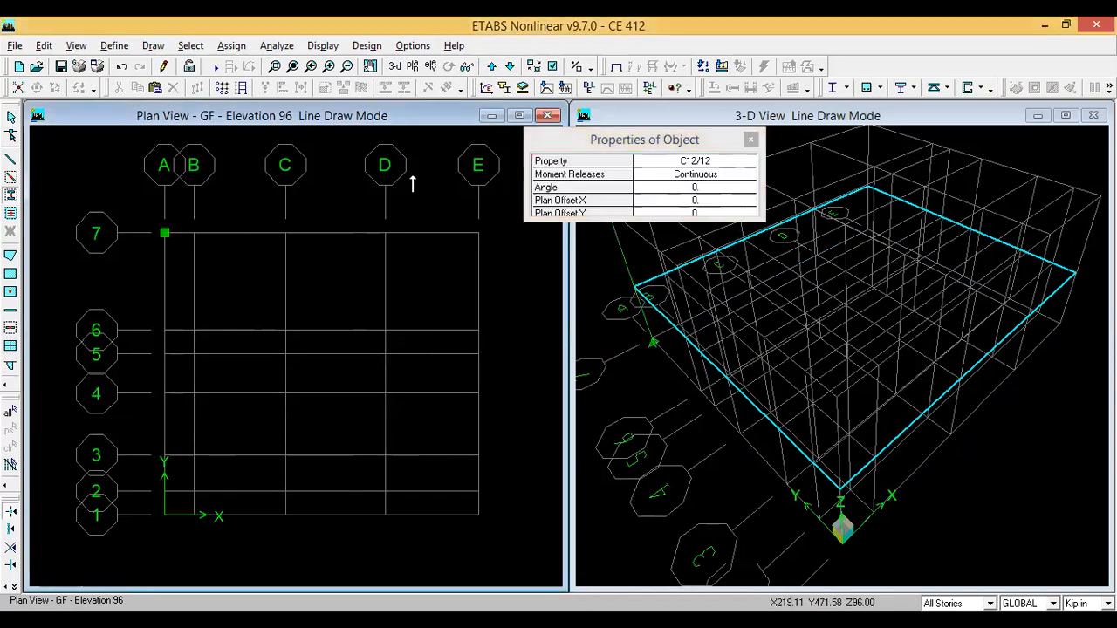
{"action": "left_click_drag", "start_coordinate": [550, 147], "coordinate": [256, 377]}
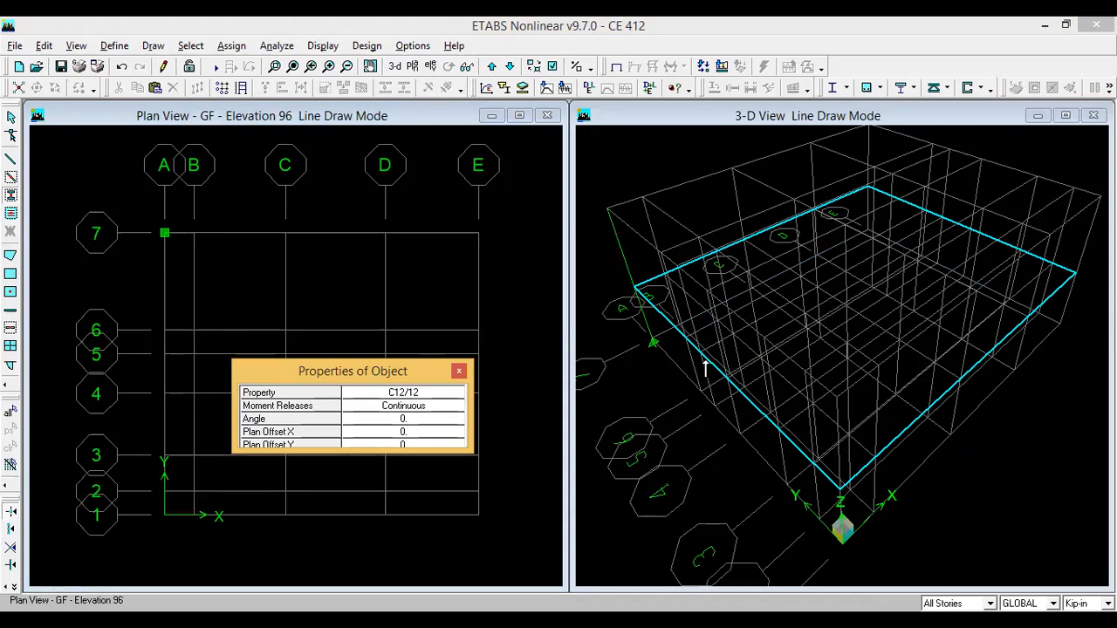
{"action": "left_click_drag", "start_coordinate": [340, 373], "coordinate": [295, 395]}
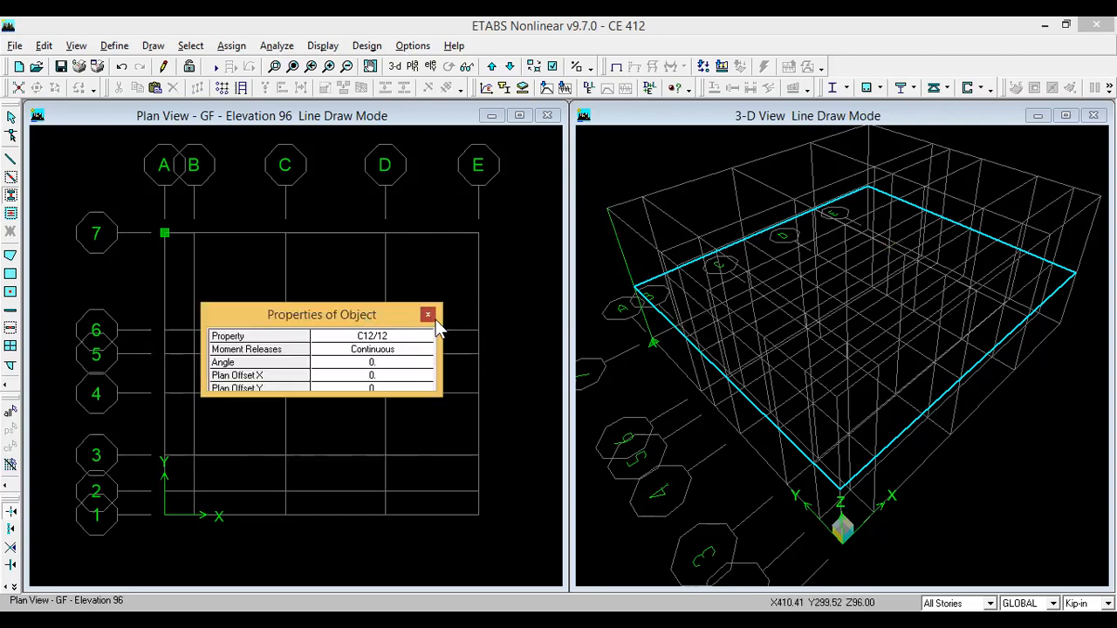
{"action": "left_click", "coordinate": [428, 314]}
{"action": "left_click", "coordinate": [121, 67]}
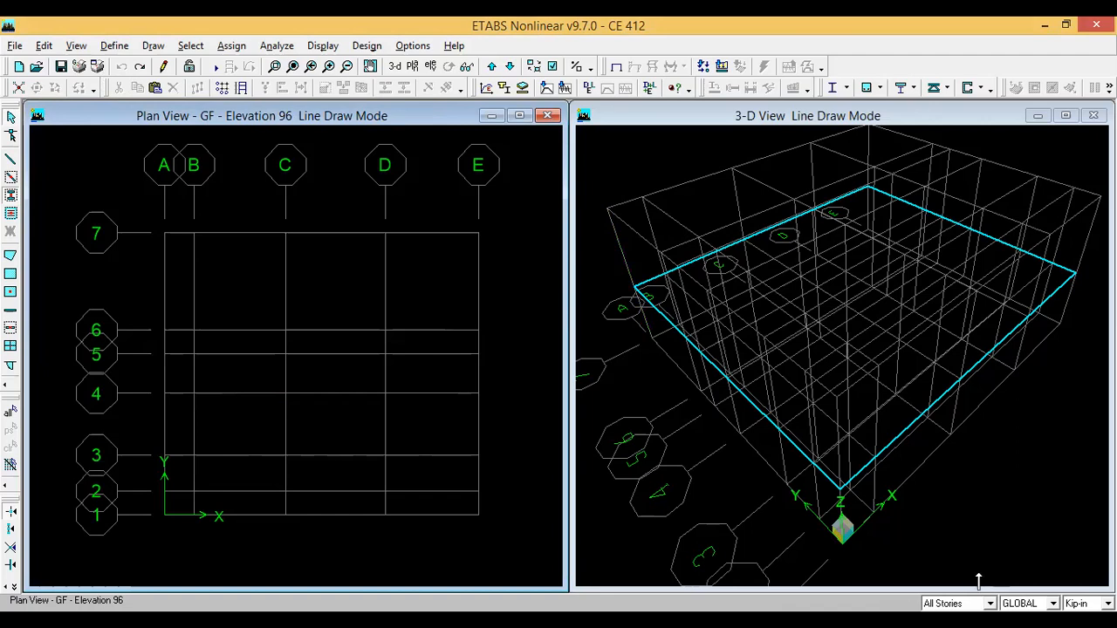
- Restart column drawing in the GF plan, choose the C12/12 property and check the editable angle value
{"action": "left_click", "coordinate": [12, 194]}
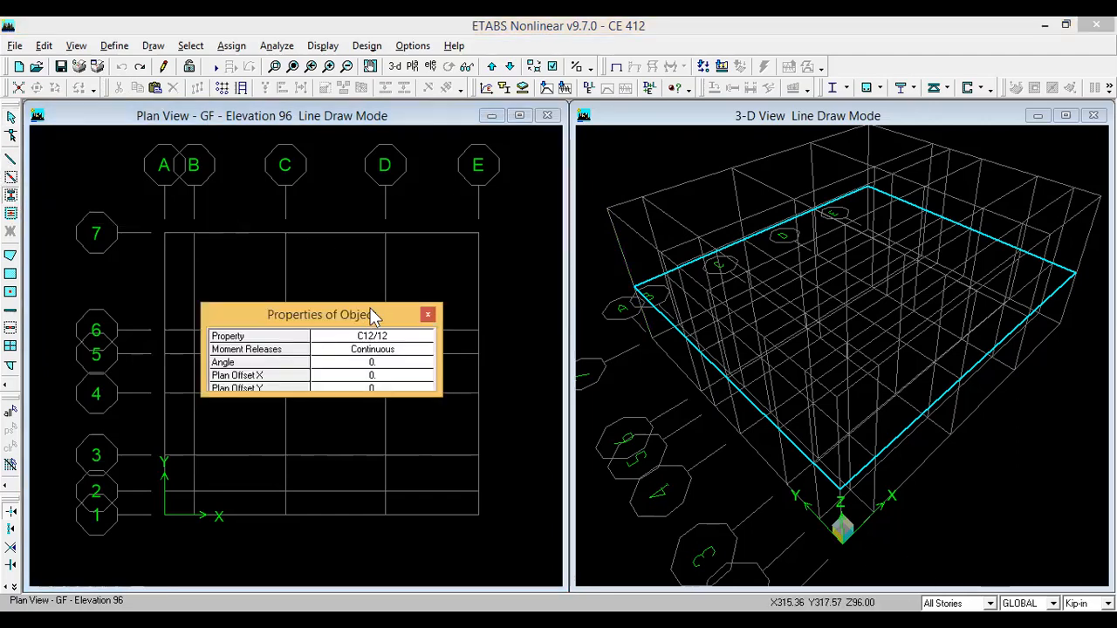
{"action": "left_click_drag", "start_coordinate": [370, 308], "coordinate": [677, 139]}
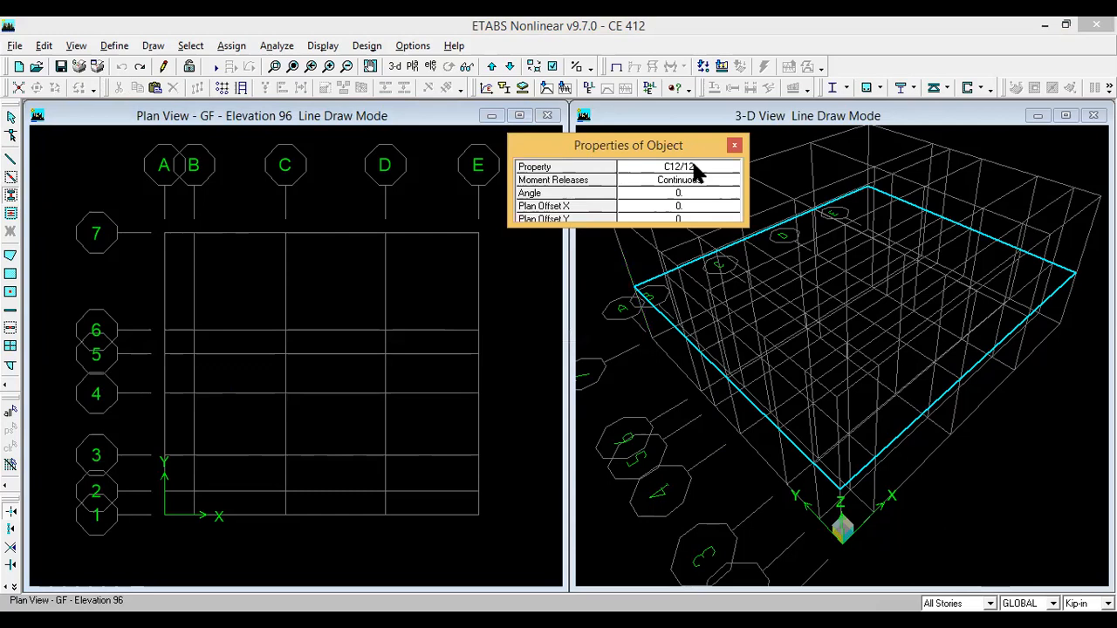
{"action": "left_click", "coordinate": [723, 169]}
{"action": "left_click", "coordinate": [732, 170]}
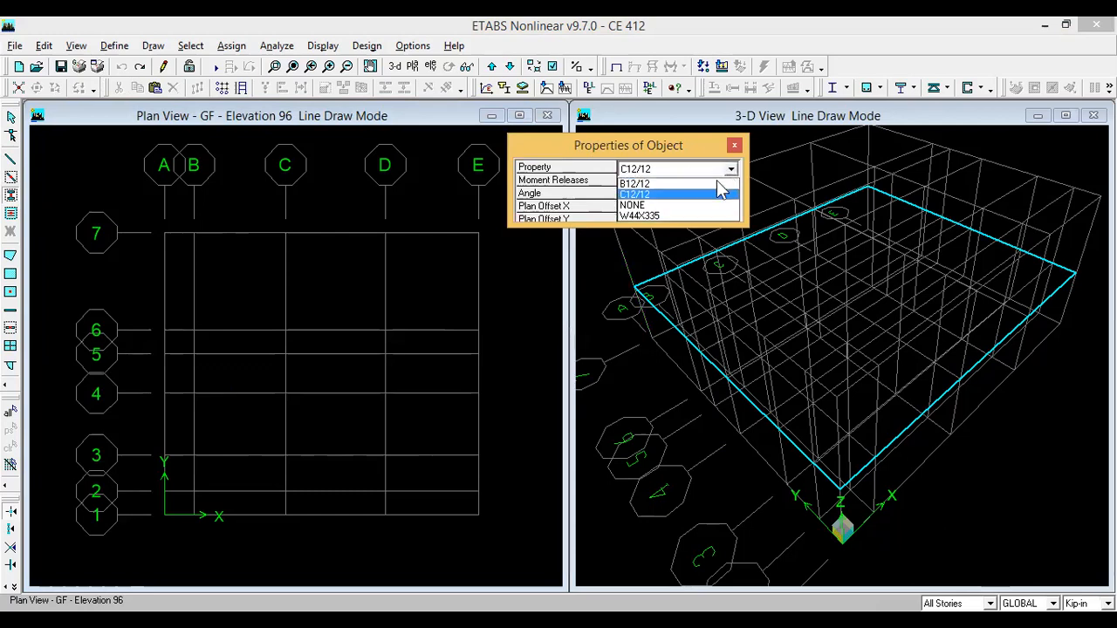
{"action": "left_click", "coordinate": [639, 195]}
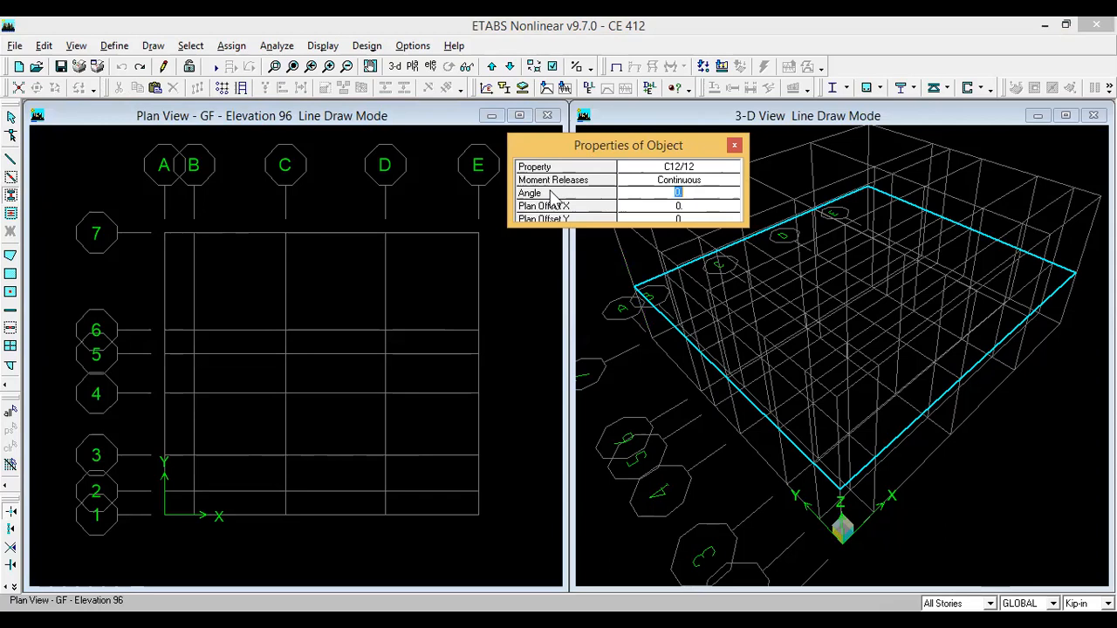
{"action": "left_click", "coordinate": [702, 191]}
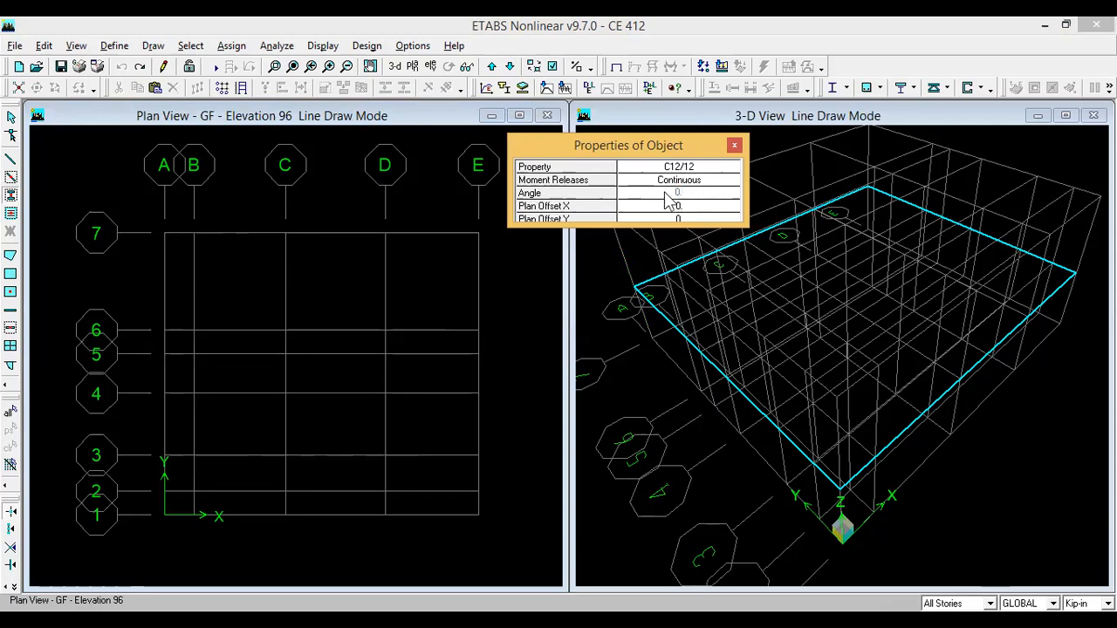
{"action": "left_click", "coordinate": [535, 98]}
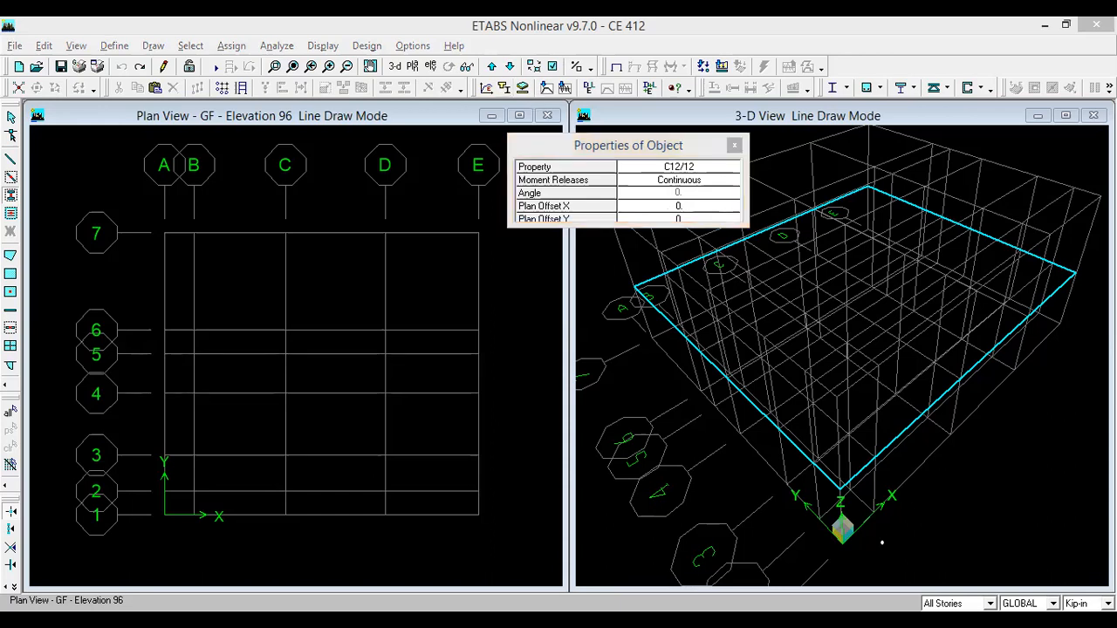
- Sketch on a blank whiteboard a line with an upright and a lying rectangular column, plus a section labelled 12 by 15
{"action": "key", "text": "ctrl+2"}
{"action": "key", "text": "w"}
{"action": "mouse_move", "coordinate": [243, 212]}
{"action": "left_mouse_down"}
{"action": "mouse_move", "coordinate": [454, 234]}
{"action": "mouse_move", "coordinate": [751, 227]}
{"action": "left_mouse_up"}
{"action": "mouse_move", "coordinate": [313, 190]}
{"action": "left_mouse_down"}
{"action": "mouse_move", "coordinate": [312, 274]}
{"action": "mouse_move", "coordinate": [363, 274]}
{"action": "mouse_move", "coordinate": [367, 194]}
{"action": "mouse_move", "coordinate": [313, 187]}
{"action": "left_mouse_up"}
{"action": "mouse_move", "coordinate": [638, 215]}
{"action": "left_mouse_down"}
{"action": "mouse_move", "coordinate": [681, 216]}
{"action": "mouse_move", "coordinate": [722, 264]}
{"action": "mouse_move", "coordinate": [628, 271]}
{"action": "mouse_move", "coordinate": [622, 216]}
{"action": "mouse_move", "coordinate": [644, 213]}
{"action": "left_mouse_up"}
{"action": "mouse_move", "coordinate": [938, 85]}
{"action": "left_mouse_down"}
{"action": "mouse_move", "coordinate": [946, 199]}
{"action": "mouse_move", "coordinate": [1000, 199]}
{"action": "mouse_move", "coordinate": [989, 86]}
{"action": "mouse_move", "coordinate": [943, 84]}
{"action": "left_mouse_up"}
{"action": "mouse_move", "coordinate": [946, 40]}
{"action": "left_mouse_down"}
{"action": "mouse_move", "coordinate": [943, 49]}
{"action": "mouse_move", "coordinate": [989, 70]}
{"action": "left_mouse_up"}
{"action": "mouse_move", "coordinate": [1017, 119]}
{"action": "left_mouse_down"}
{"action": "mouse_move", "coordinate": [1026, 142]}
{"action": "mouse_move", "coordinate": [1053, 109]}
{"action": "mouse_move", "coordinate": [1047, 171]}
{"action": "left_mouse_up"}
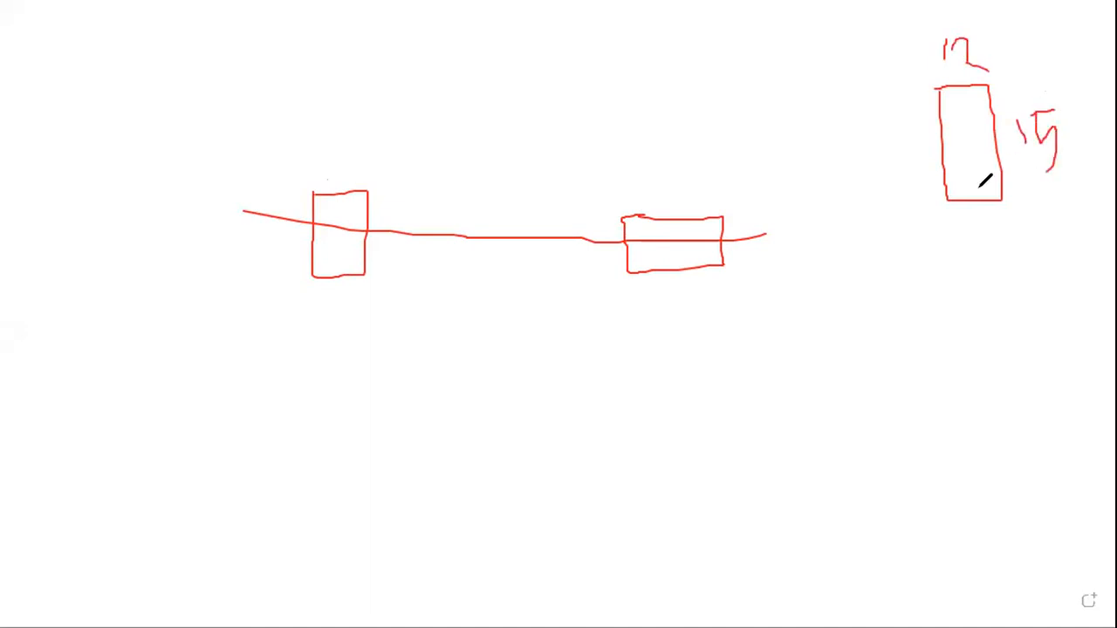
{"action": "mouse_move", "coordinate": [934, 28]}
{"action": "left_mouse_down"}
{"action": "mouse_move", "coordinate": [928, 166]}
{"action": "mouse_move", "coordinate": [1018, 215]}
{"action": "mouse_move", "coordinate": [1042, 75]}
{"action": "mouse_move", "coordinate": [962, 49]}
{"action": "left_mouse_up"}
{"action": "left_click_drag", "start_coordinate": [929, 271], "coordinate": [928, 326]}
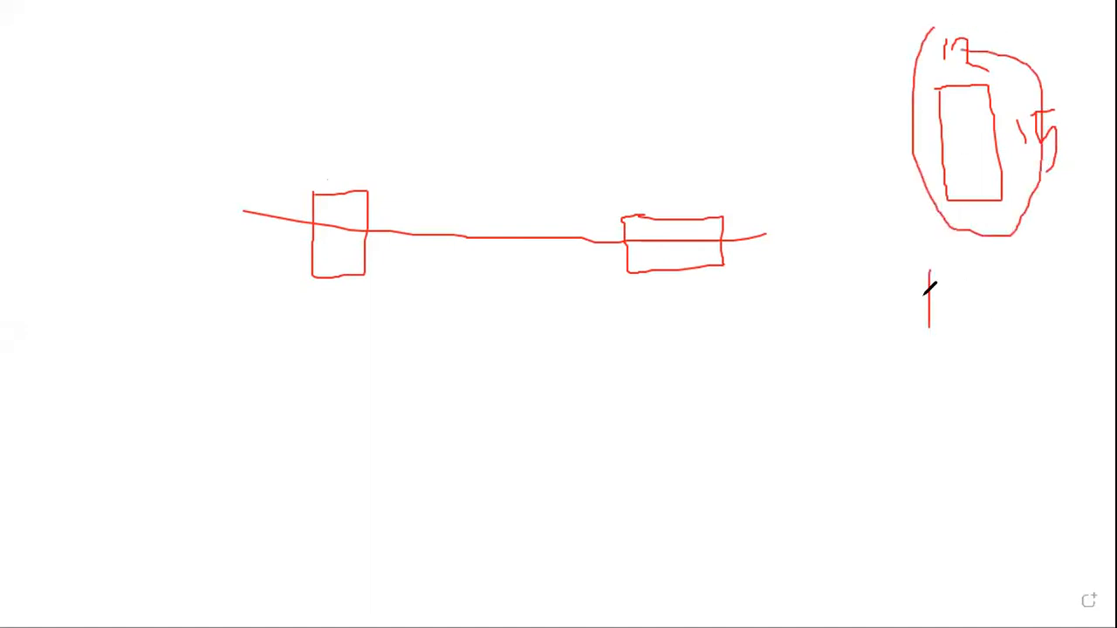
{"action": "mouse_move", "coordinate": [930, 274]}
{"action": "left_mouse_down"}
{"action": "mouse_move", "coordinate": [933, 322]}
{"action": "mouse_move", "coordinate": [970, 330]}
{"action": "mouse_move", "coordinate": [969, 278]}
{"action": "mouse_move", "coordinate": [991, 335]}
{"action": "left_mouse_up"}
- Sketch a second line with two marked column points, add rectangular columns around them and note a 90° rotation
{"action": "mouse_move", "coordinate": [238, 397]}
{"action": "left_mouse_down"}
{"action": "mouse_move", "coordinate": [646, 381]}
{"action": "mouse_move", "coordinate": [799, 391]}
{"action": "left_mouse_up"}
{"action": "left_click_drag", "start_coordinate": [339, 400], "coordinate": [333, 420]}
{"action": "mouse_move", "coordinate": [725, 374]}
{"action": "left_mouse_down"}
{"action": "mouse_move", "coordinate": [739, 390]}
{"action": "mouse_move", "coordinate": [728, 406]}
{"action": "left_mouse_up"}
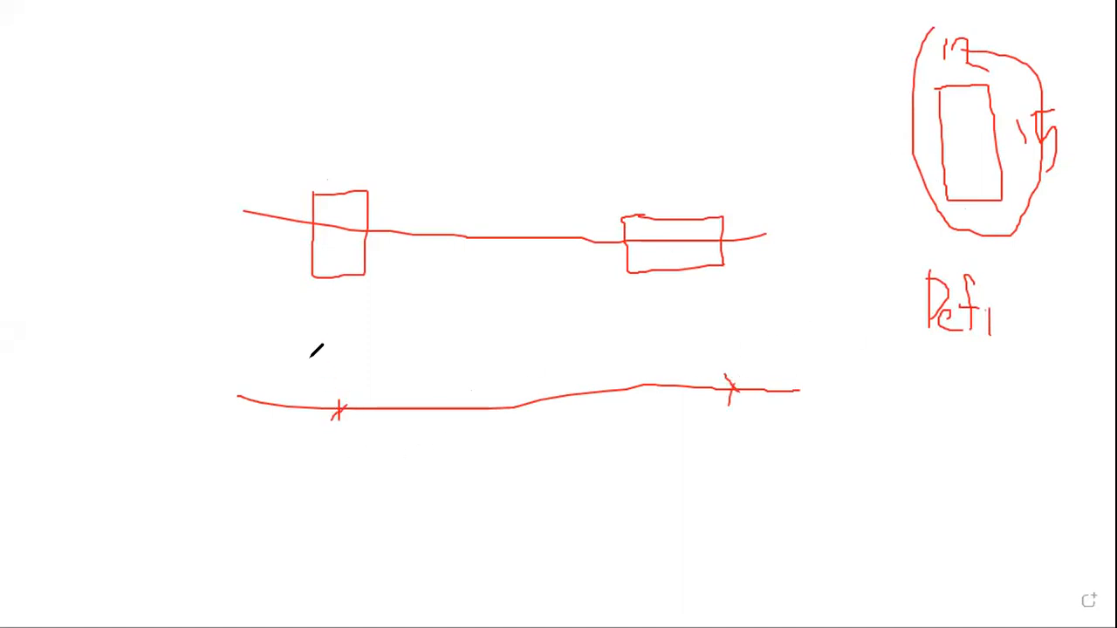
{"action": "mouse_move", "coordinate": [315, 355]}
{"action": "left_mouse_down"}
{"action": "mouse_move", "coordinate": [321, 463]}
{"action": "mouse_move", "coordinate": [381, 462]}
{"action": "mouse_move", "coordinate": [375, 353]}
{"action": "mouse_move", "coordinate": [316, 356]}
{"action": "left_mouse_up"}
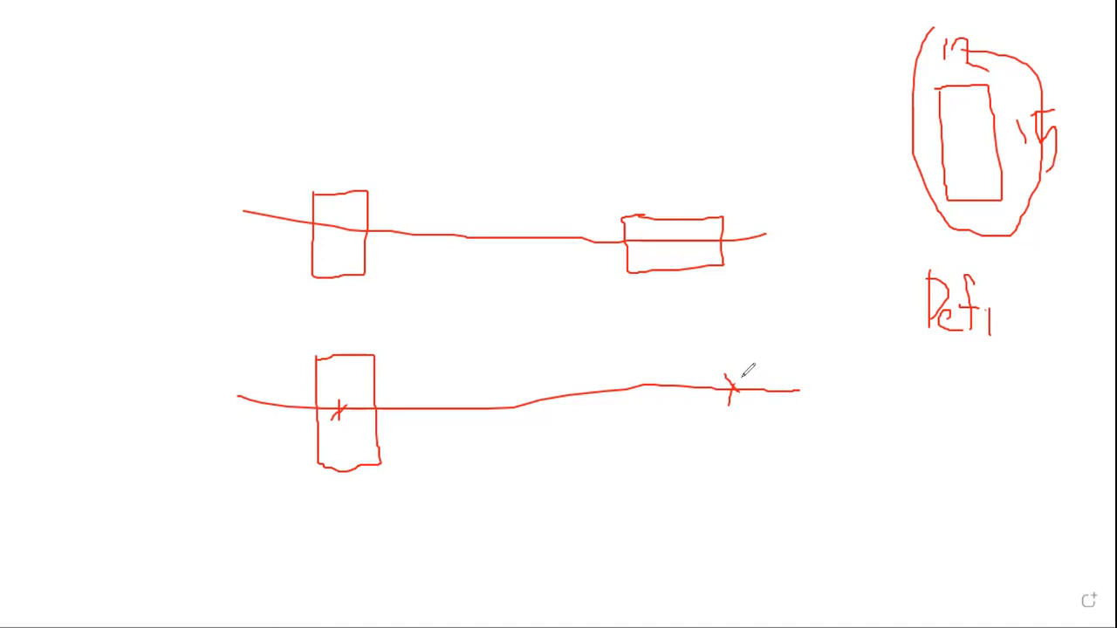
{"action": "mouse_move", "coordinate": [740, 378]}
{"action": "left_mouse_down"}
{"action": "mouse_move", "coordinate": [733, 409]}
{"action": "mouse_move", "coordinate": [740, 399]}
{"action": "left_mouse_up"}
{"action": "mouse_move", "coordinate": [939, 379]}
{"action": "left_mouse_down"}
{"action": "mouse_move", "coordinate": [927, 386]}
{"action": "mouse_move", "coordinate": [946, 384]}
{"action": "mouse_move", "coordinate": [920, 433]}
{"action": "left_mouse_up"}
{"action": "left_click_drag", "start_coordinate": [958, 392], "coordinate": [961, 370]}
{"action": "mouse_move", "coordinate": [707, 361]}
{"action": "left_mouse_down"}
{"action": "mouse_move", "coordinate": [728, 421]}
{"action": "mouse_move", "coordinate": [771, 417]}
{"action": "mouse_move", "coordinate": [756, 368]}
{"action": "left_mouse_up"}
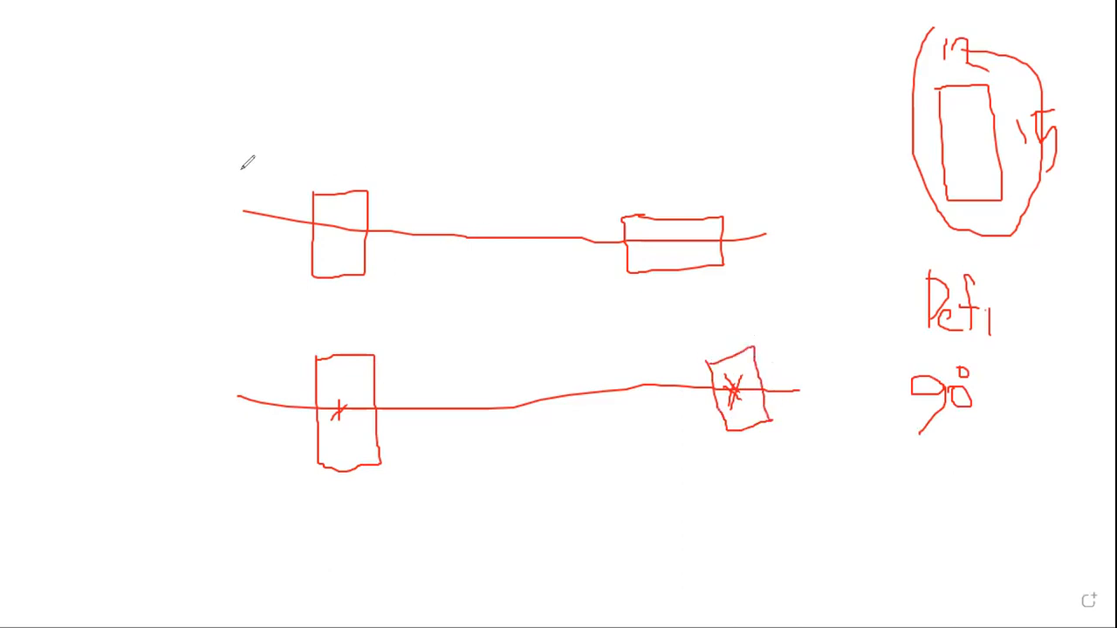
{"action": "mouse_move", "coordinate": [89, 113]}
{"action": "left_mouse_down"}
{"action": "mouse_move", "coordinate": [89, 164]}
{"action": "mouse_move", "coordinate": [154, 179]}
{"action": "mouse_move", "coordinate": [154, 98]}
{"action": "mouse_move", "coordinate": [90, 105]}
{"action": "left_mouse_up"}
{"action": "mouse_move", "coordinate": [102, 66]}
{"action": "left_mouse_down"}
{"action": "mouse_move", "coordinate": [102, 77]}
{"action": "mouse_move", "coordinate": [131, 75]}
{"action": "mouse_move", "coordinate": [123, 87]}
{"action": "mouse_move", "coordinate": [142, 92]}
{"action": "mouse_move", "coordinate": [172, 144]}
{"action": "mouse_move", "coordinate": [189, 124]}
{"action": "mouse_move", "coordinate": [183, 141]}
{"action": "mouse_move", "coordinate": [200, 152]}
{"action": "left_mouse_up"}
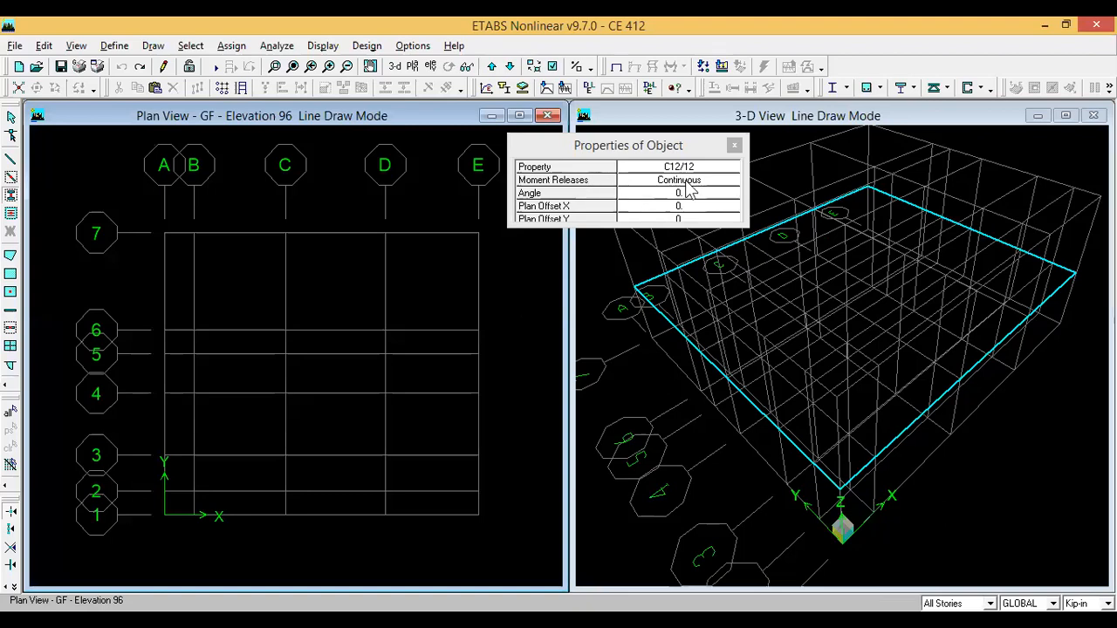
- Examine the Moment Releases options for the new columns in ETABS, keeping Continuous, and check the plan offset settings
{"action": "left_click", "coordinate": [687, 190]}
{"action": "left_click", "coordinate": [705, 190]}
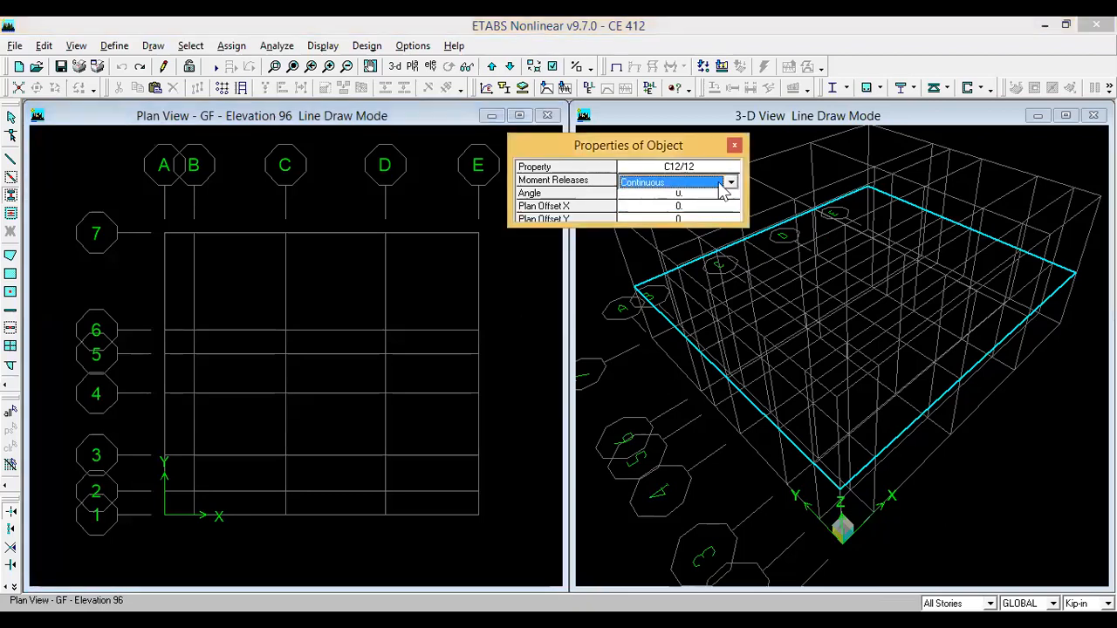
{"action": "left_click", "coordinate": [731, 183]}
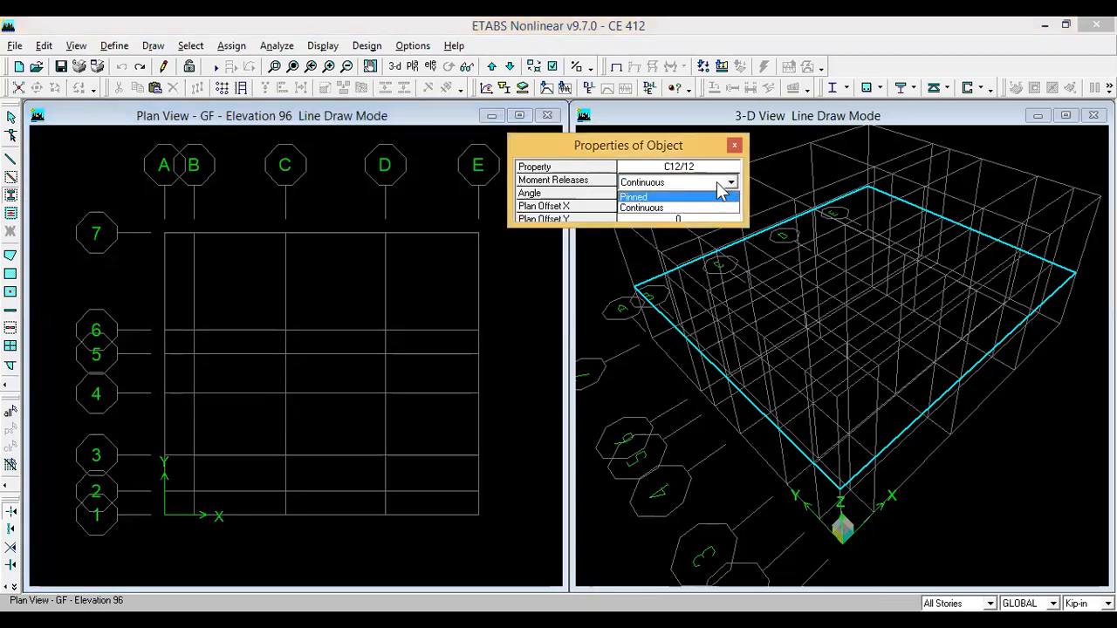
{"action": "left_click", "coordinate": [729, 183]}
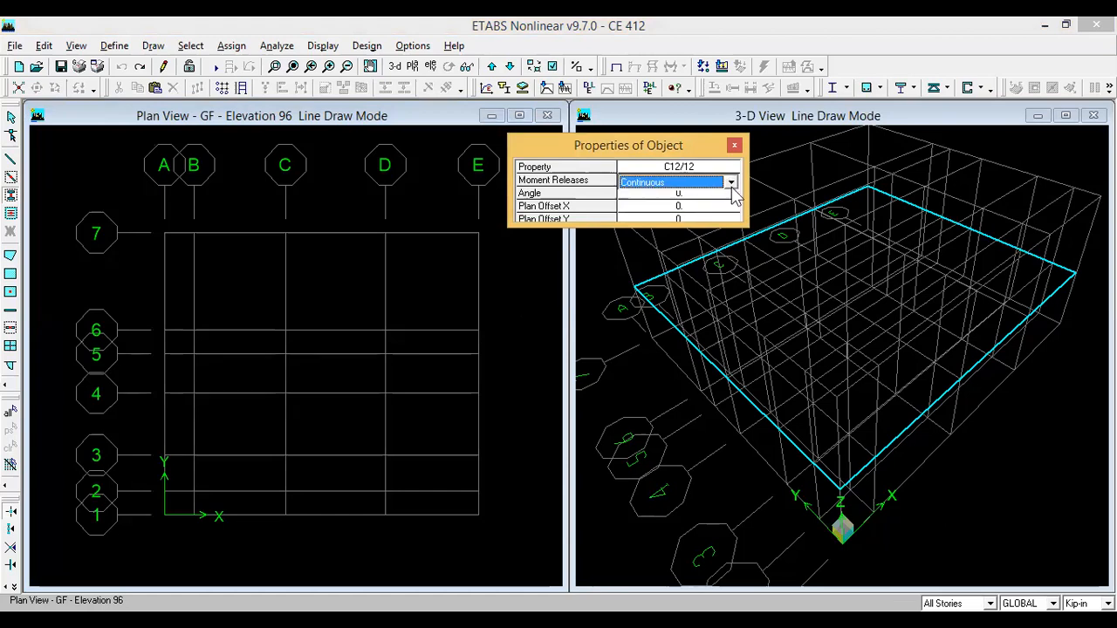
{"action": "left_click", "coordinate": [556, 207]}
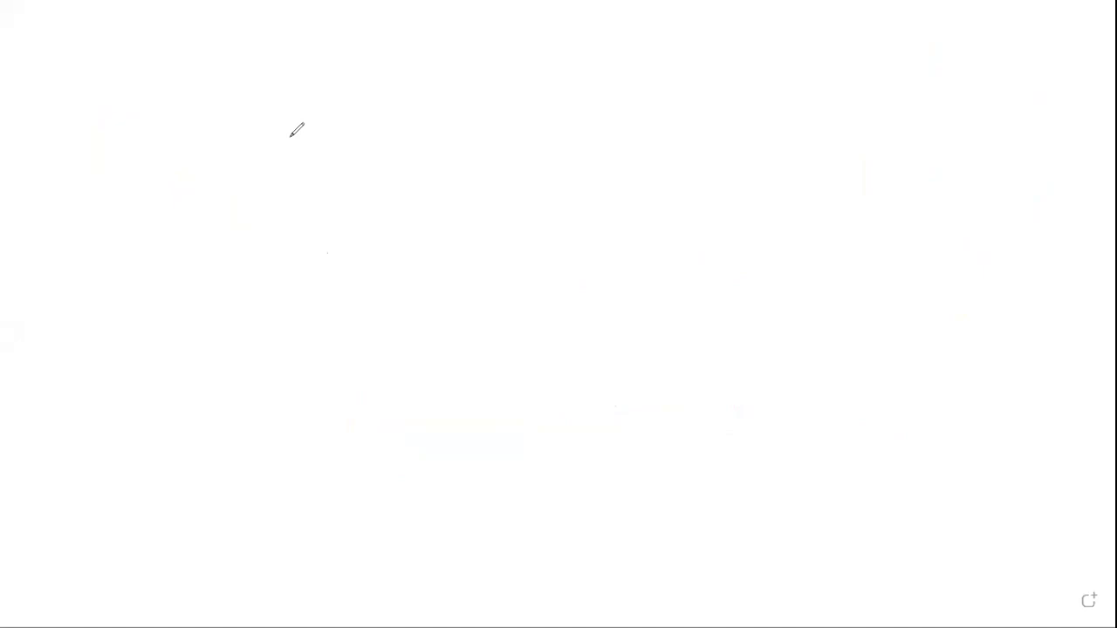
- Sketch on the blank whiteboard a horizontal line with one rectangular column and mark the column's centre
{"action": "left_click_drag", "start_coordinate": [236, 215], "coordinate": [695, 213]}
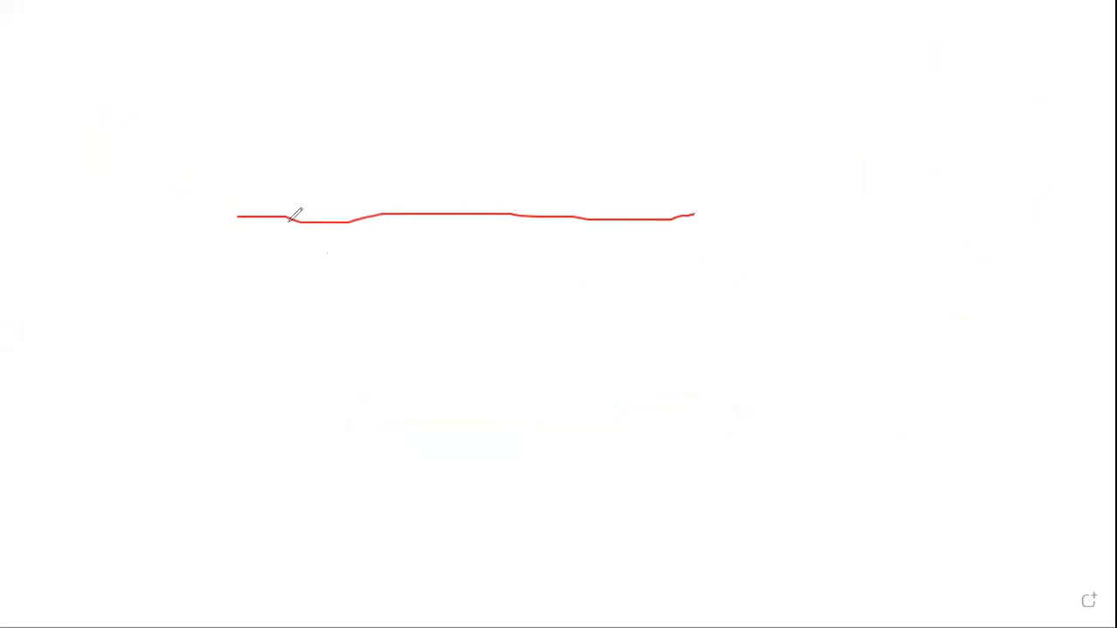
{"action": "mouse_move", "coordinate": [293, 178]}
{"action": "left_mouse_down"}
{"action": "mouse_move", "coordinate": [292, 257]}
{"action": "mouse_move", "coordinate": [341, 197]}
{"action": "mouse_move", "coordinate": [324, 166]}
{"action": "mouse_move", "coordinate": [294, 165]}
{"action": "left_mouse_up"}
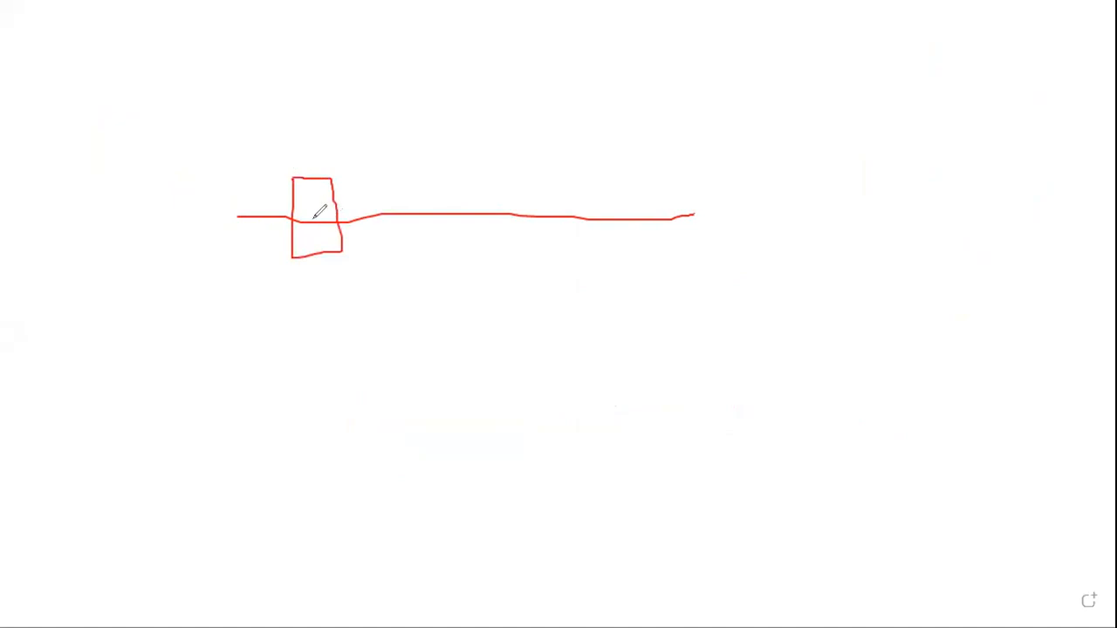
{"action": "left_click_drag", "start_coordinate": [313, 214], "coordinate": [311, 230]}
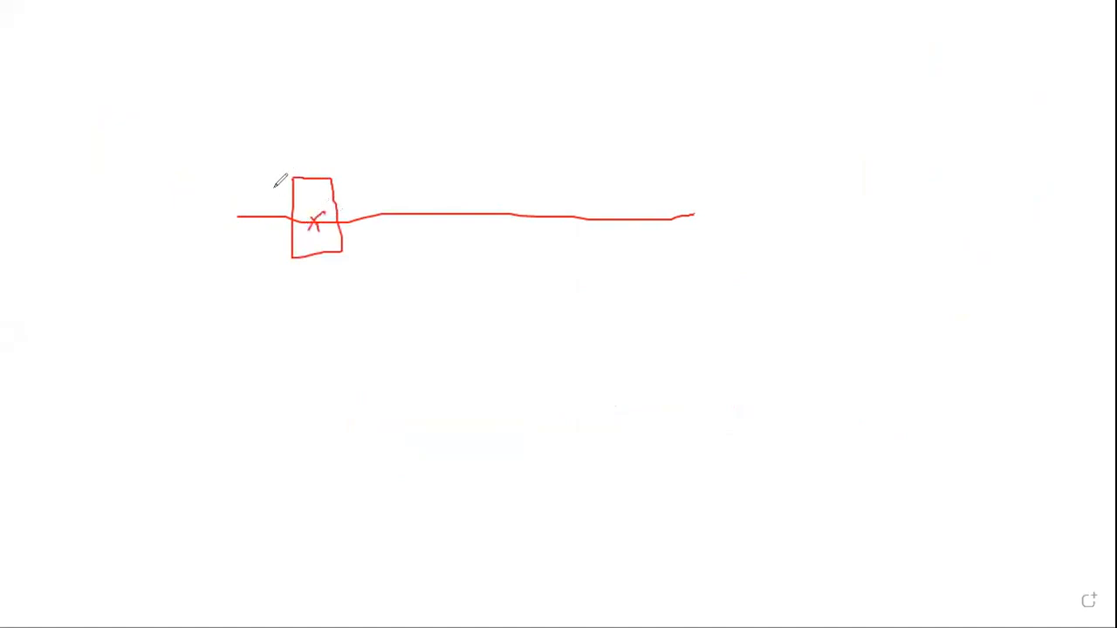
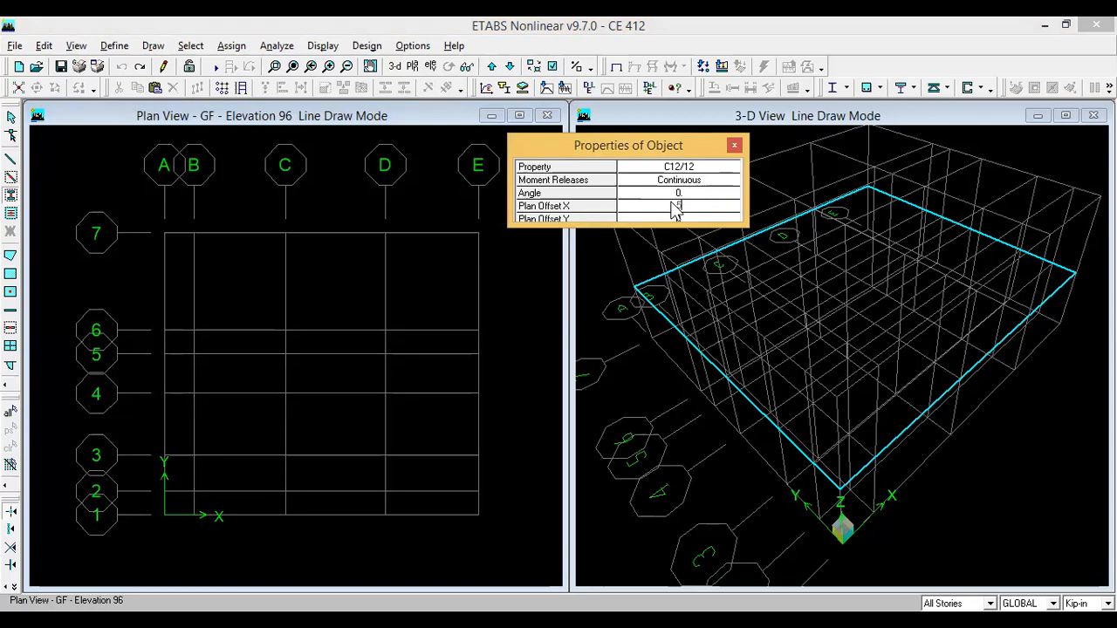
- Place a C12/12 column without offset at grid point A-7 and another at B-7 with Plan Offset X of 6
{"action": "left_click", "coordinate": [11, 198]}
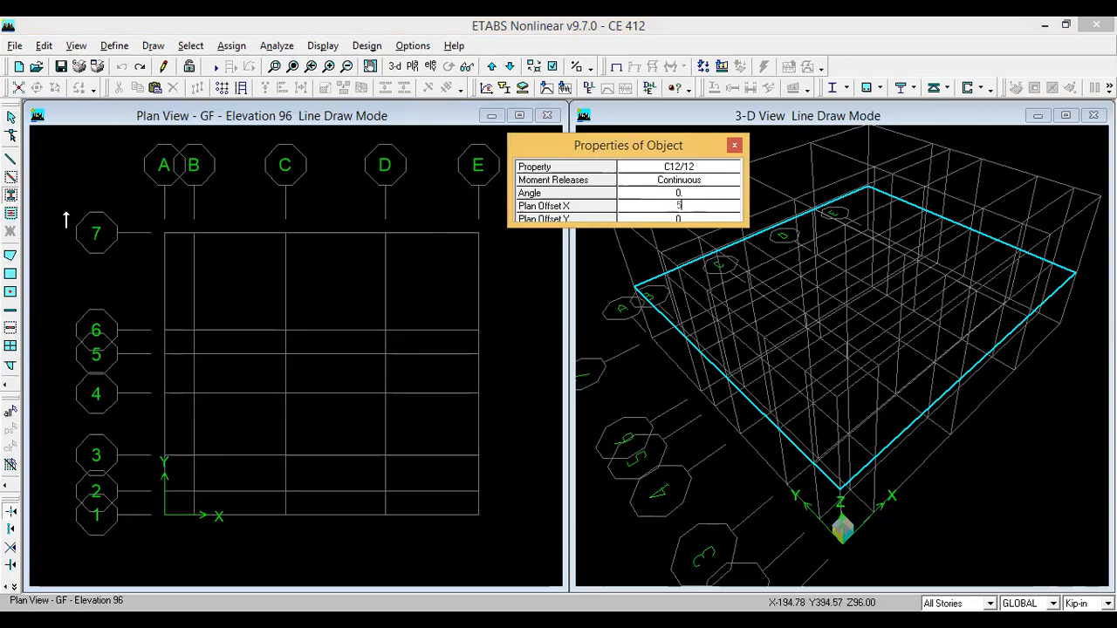
{"action": "left_click", "coordinate": [164, 233]}
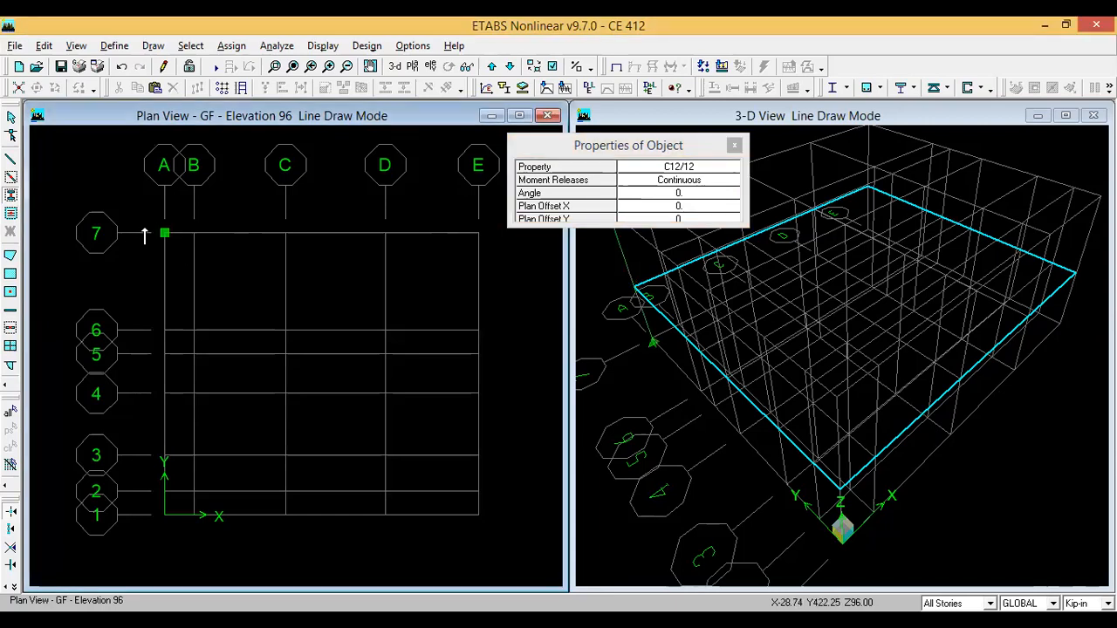
{"action": "scroll", "coordinate": [158, 236], "scroll_direction": "up", "scroll_amount": 2}
{"action": "scroll", "coordinate": [165, 236], "scroll_direction": "up", "scroll_amount": 4}
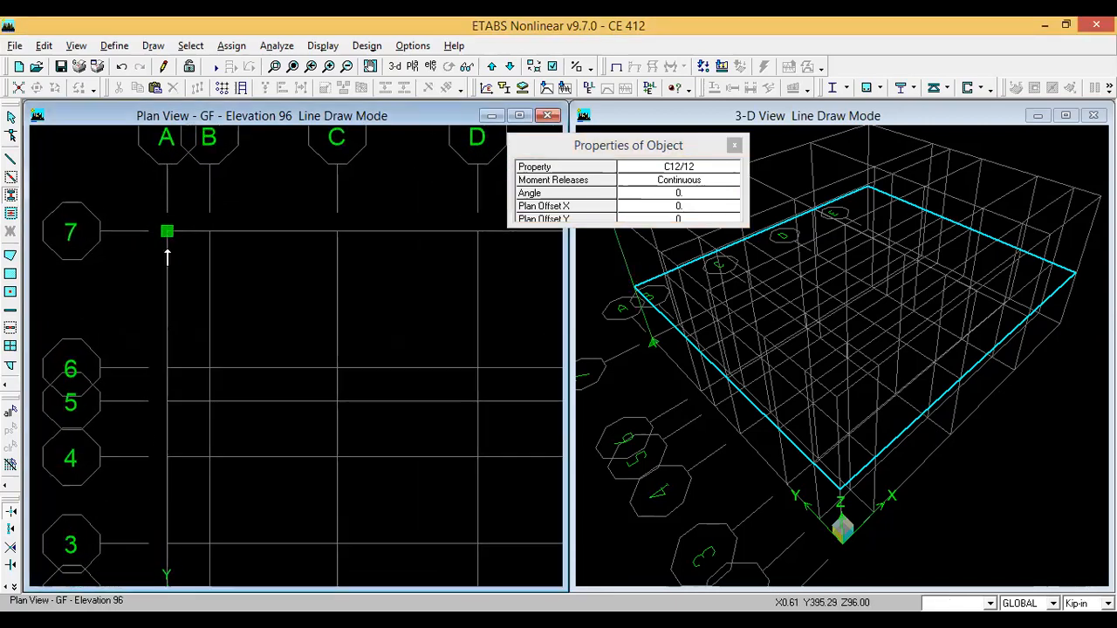
{"action": "left_click", "coordinate": [680, 196]}
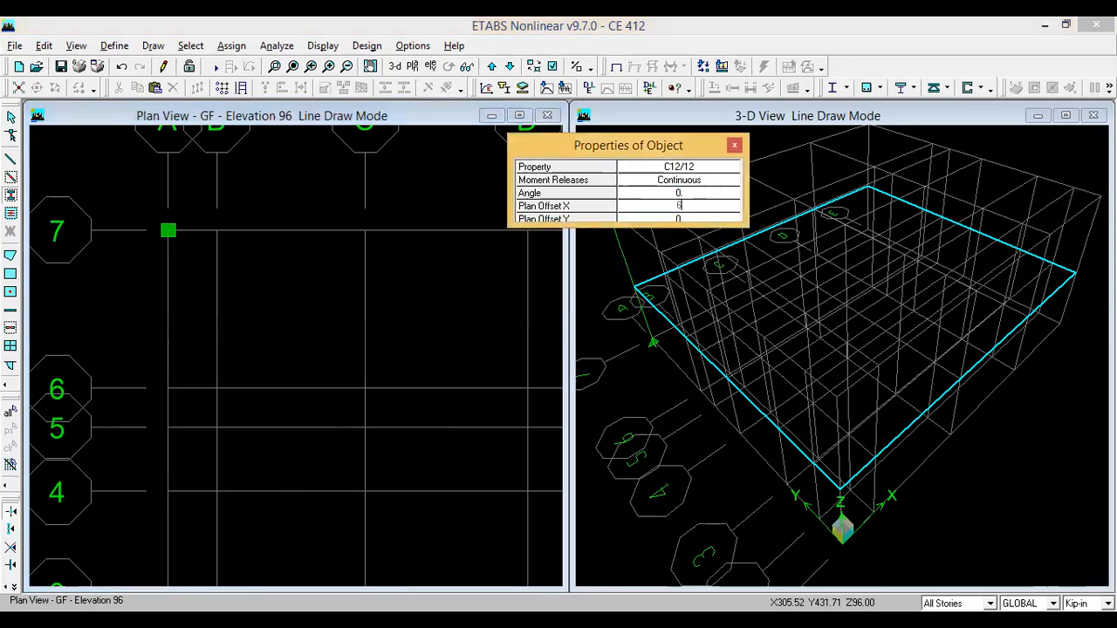
{"action": "left_click", "coordinate": [661, 218]}
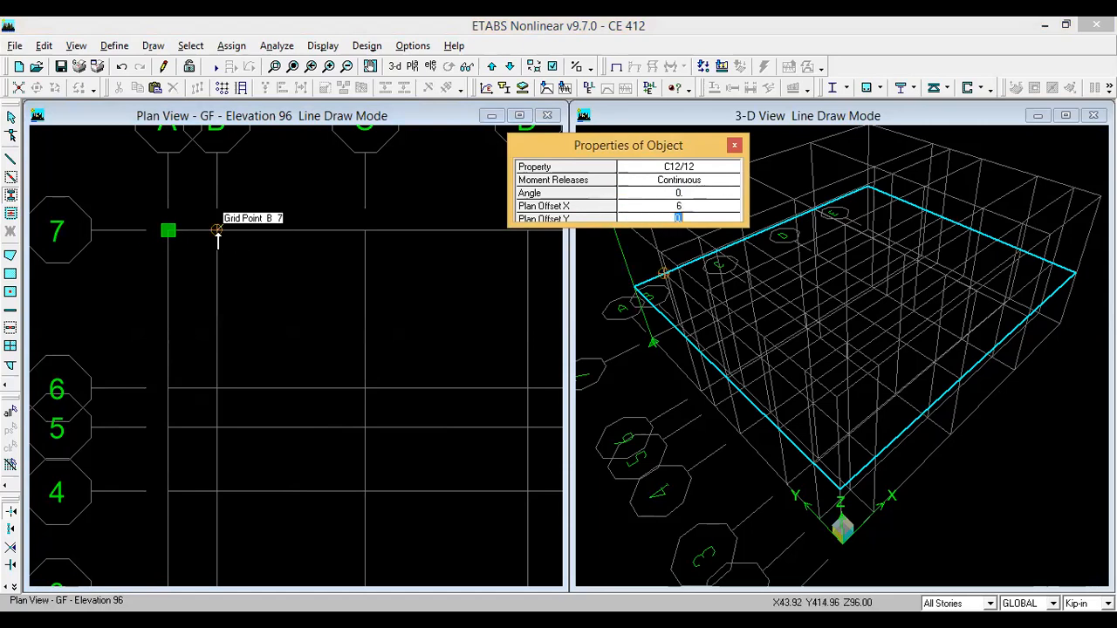
{"action": "left_click", "coordinate": [218, 232]}
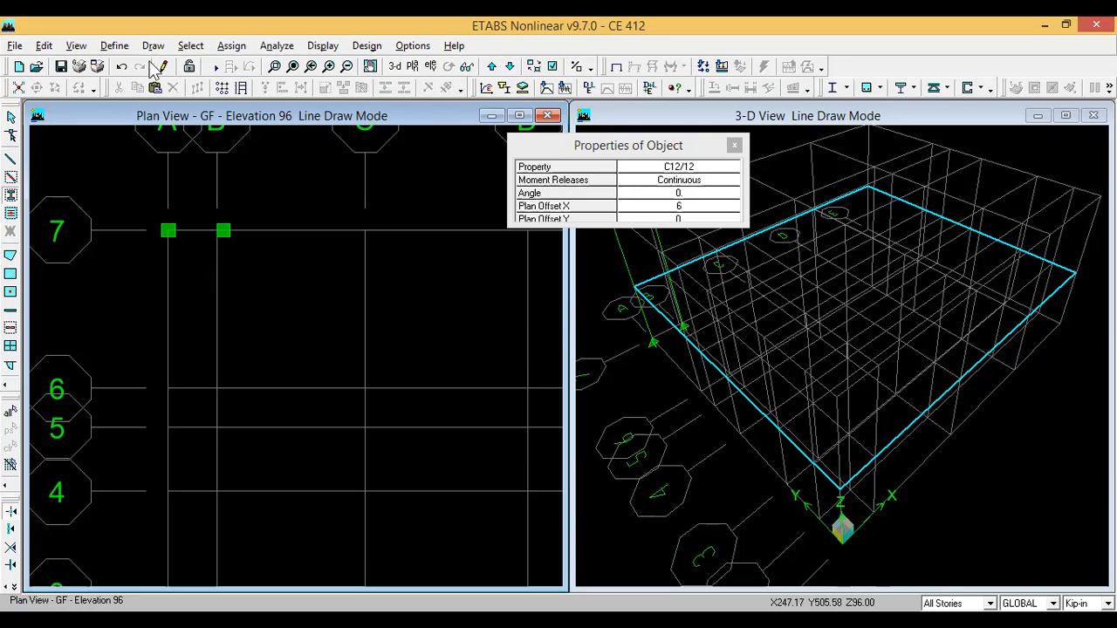
- Undo the trial columns at A-7 and B-7 and reset Plan Offset X to 0
{"action": "left_click", "coordinate": [121, 67]}
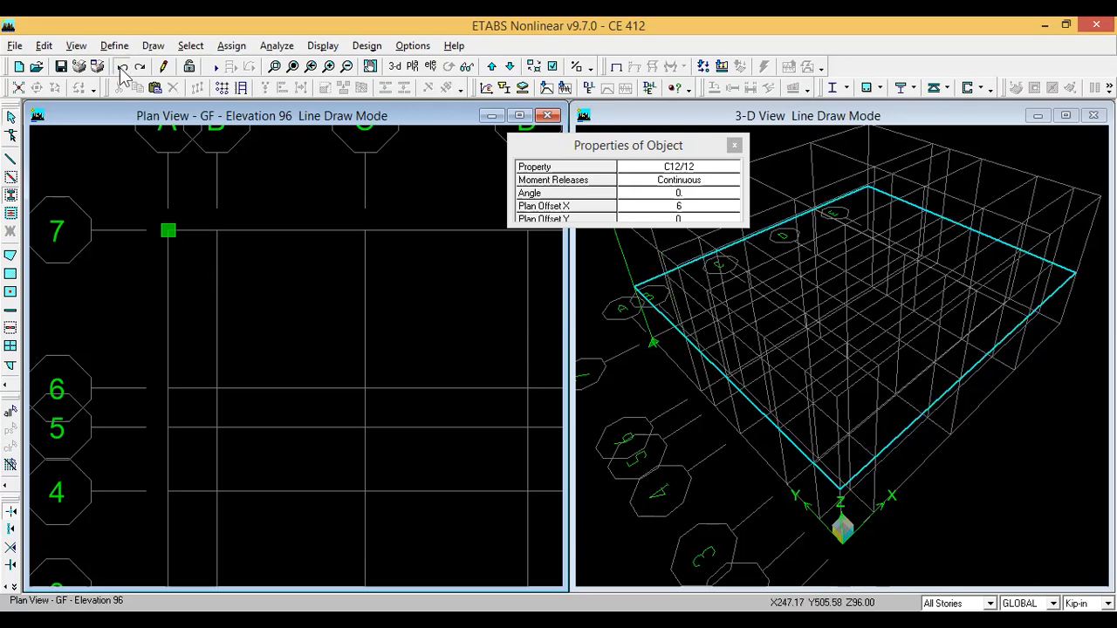
{"action": "left_click", "coordinate": [680, 207]}
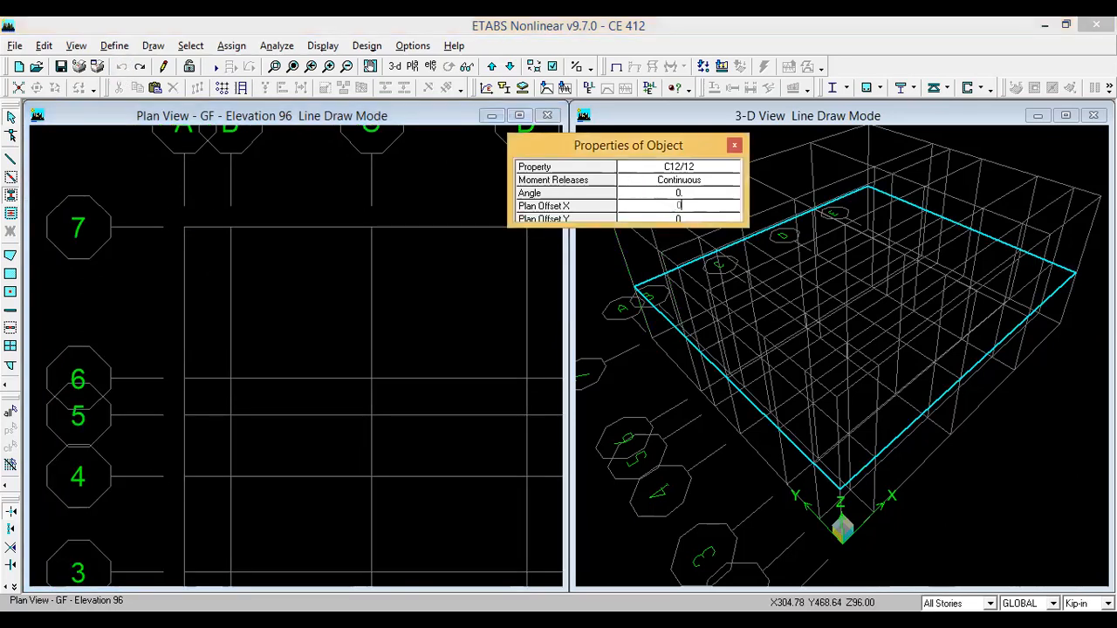
- Move the object properties window clear of the plan and undo the stray column between grids B and C below line 7
{"action": "left_click", "coordinate": [679, 194]}
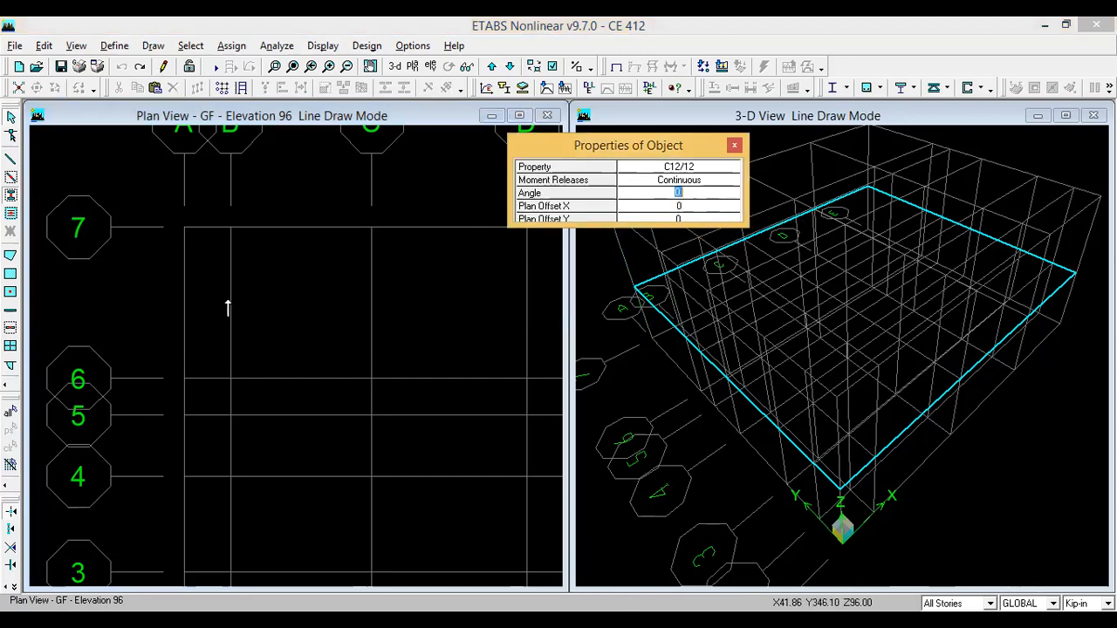
{"action": "middle_click_drag", "start_coordinate": [380, 292], "coordinate": [312, 285]}
{"action": "scroll", "coordinate": [368, 282], "scroll_direction": "down", "scroll_amount": 1}
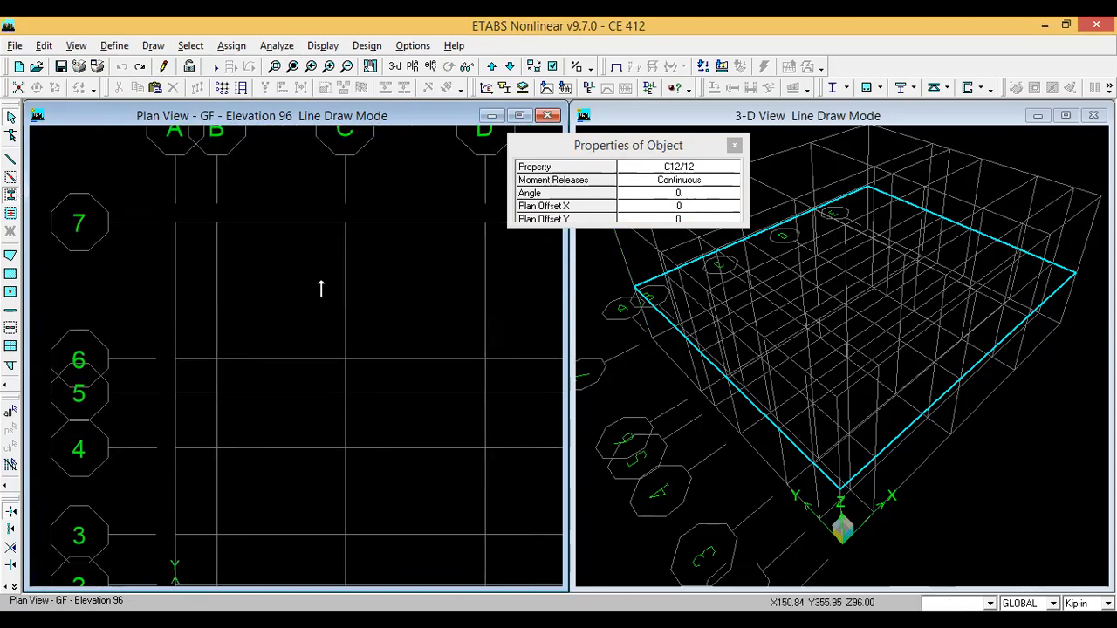
{"action": "scroll", "coordinate": [327, 287], "scroll_direction": "down", "scroll_amount": 1}
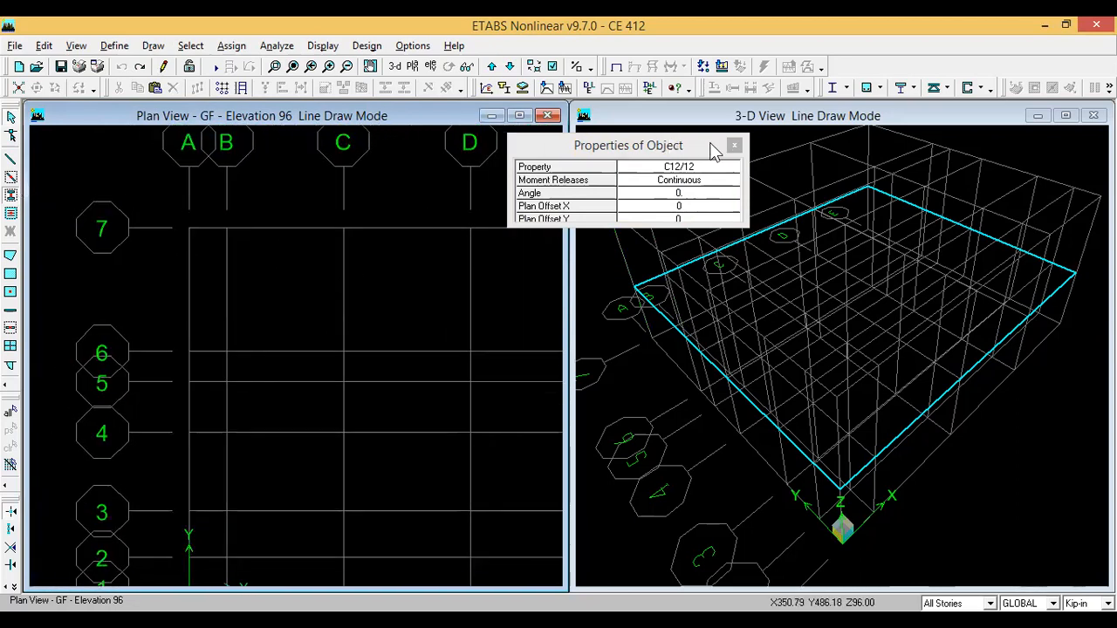
{"action": "left_click_drag", "start_coordinate": [712, 150], "coordinate": [811, 164]}
{"action": "scroll", "coordinate": [287, 252], "scroll_direction": "down", "scroll_amount": 3}
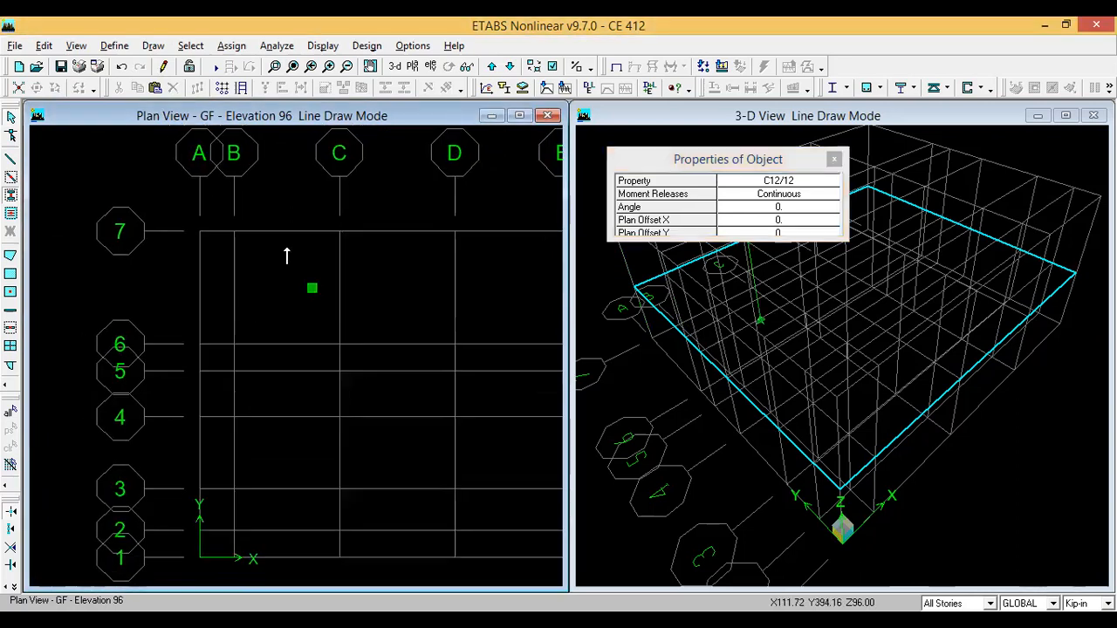
{"action": "left_click", "coordinate": [121, 67]}
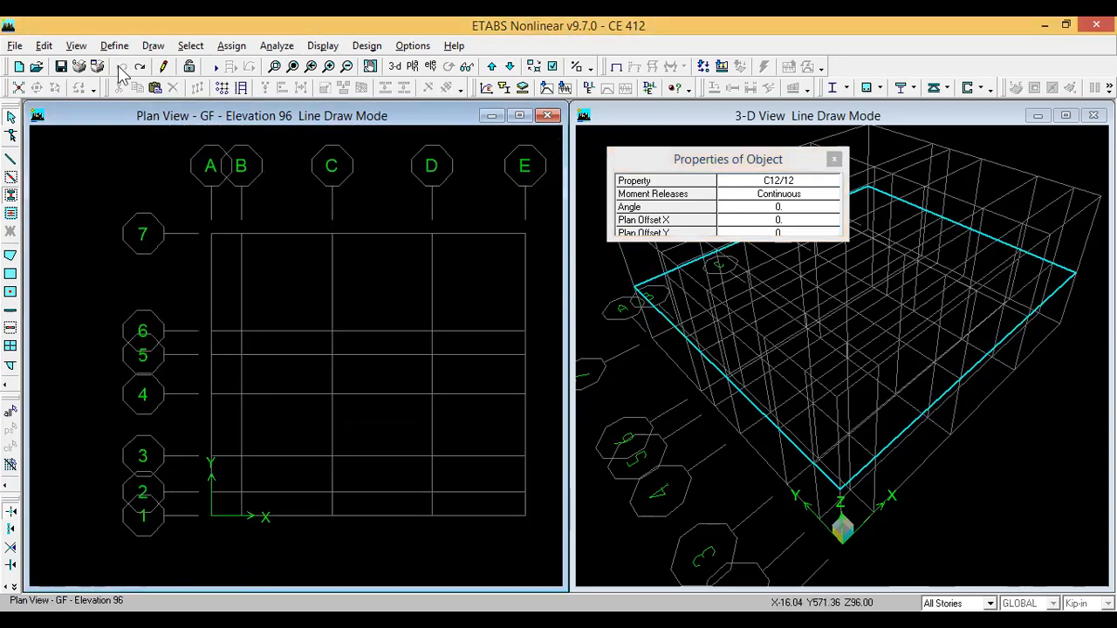
{"action": "middle_click_drag", "start_coordinate": [283, 242], "coordinate": [206, 236]}
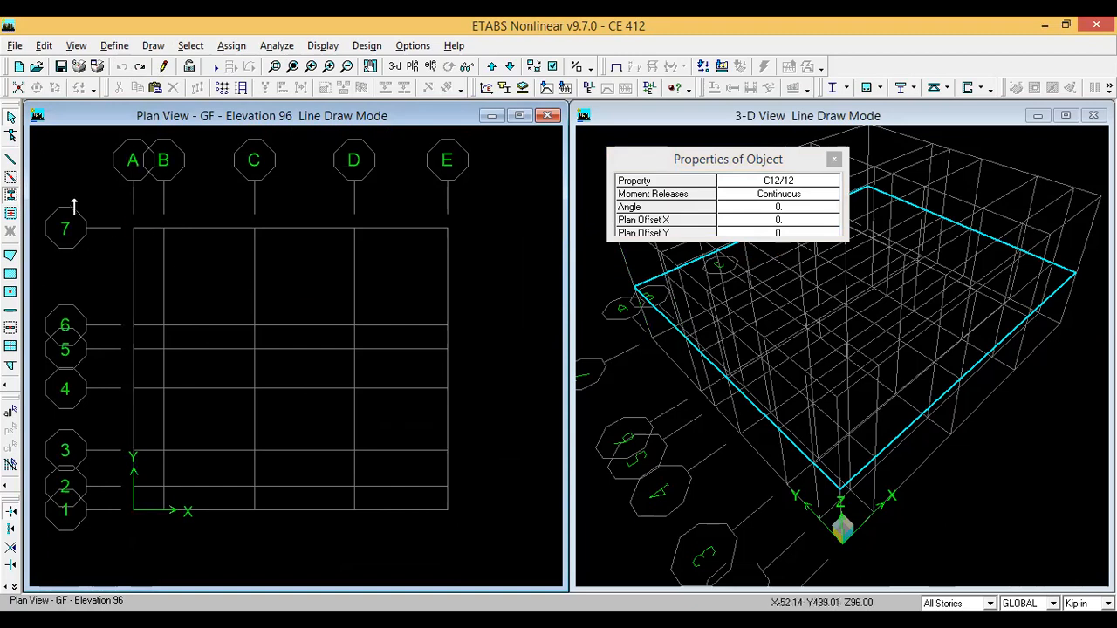
- Place C12/12 columns without offset along grid line 7 at grids A, C, D and E
{"action": "left_click", "coordinate": [10, 195]}
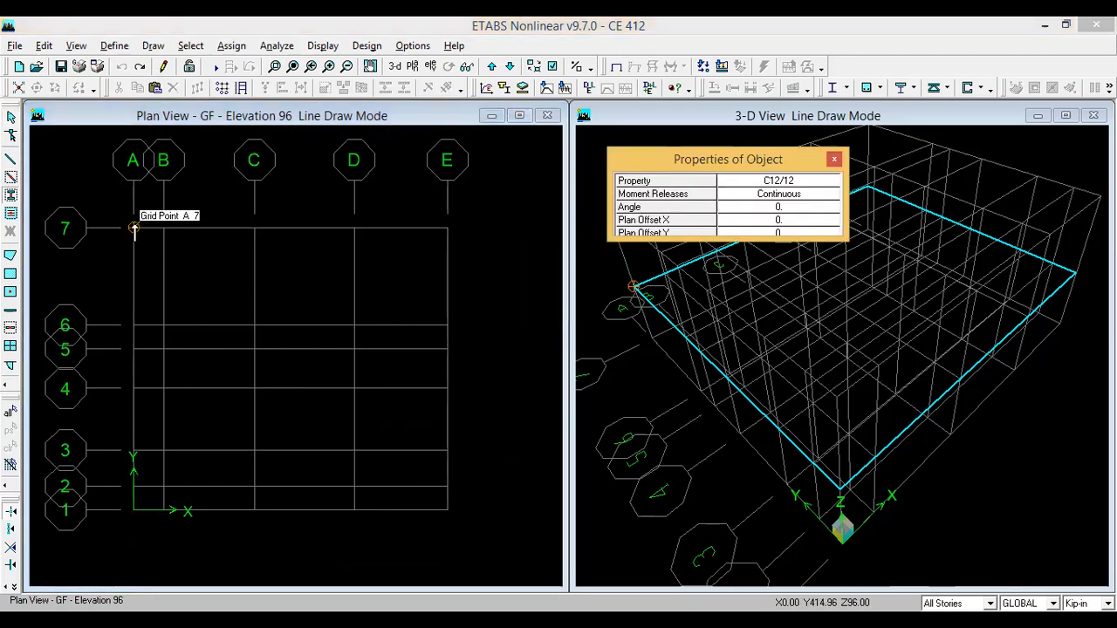
{"action": "left_click", "coordinate": [132, 228]}
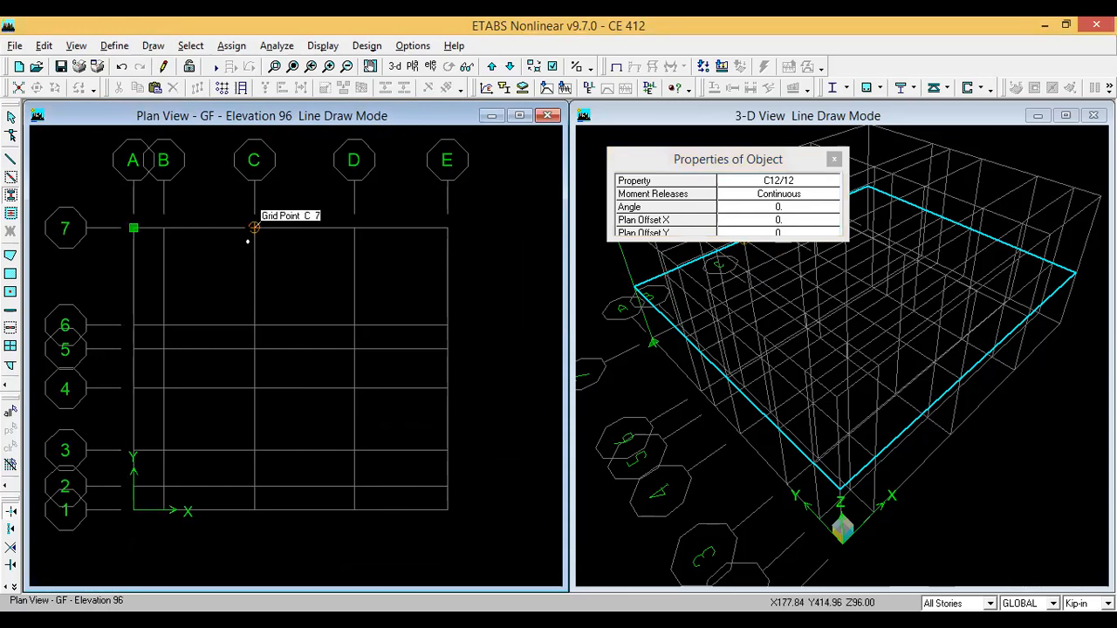
{"action": "left_click", "coordinate": [254, 227]}
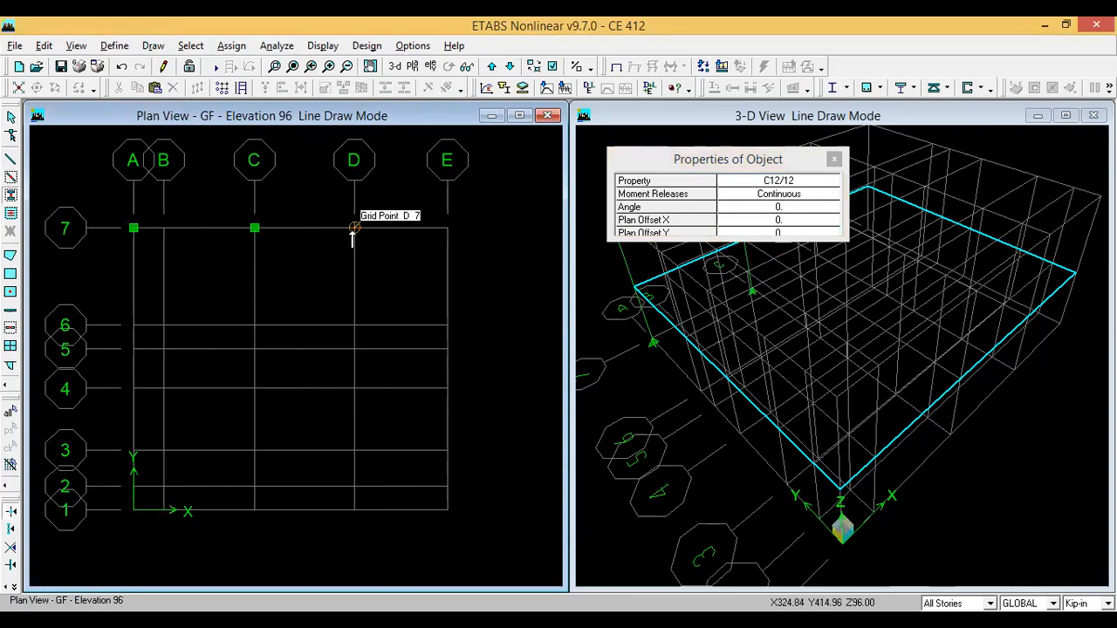
{"action": "left_click", "coordinate": [354, 228]}
{"action": "left_click", "coordinate": [447, 228]}
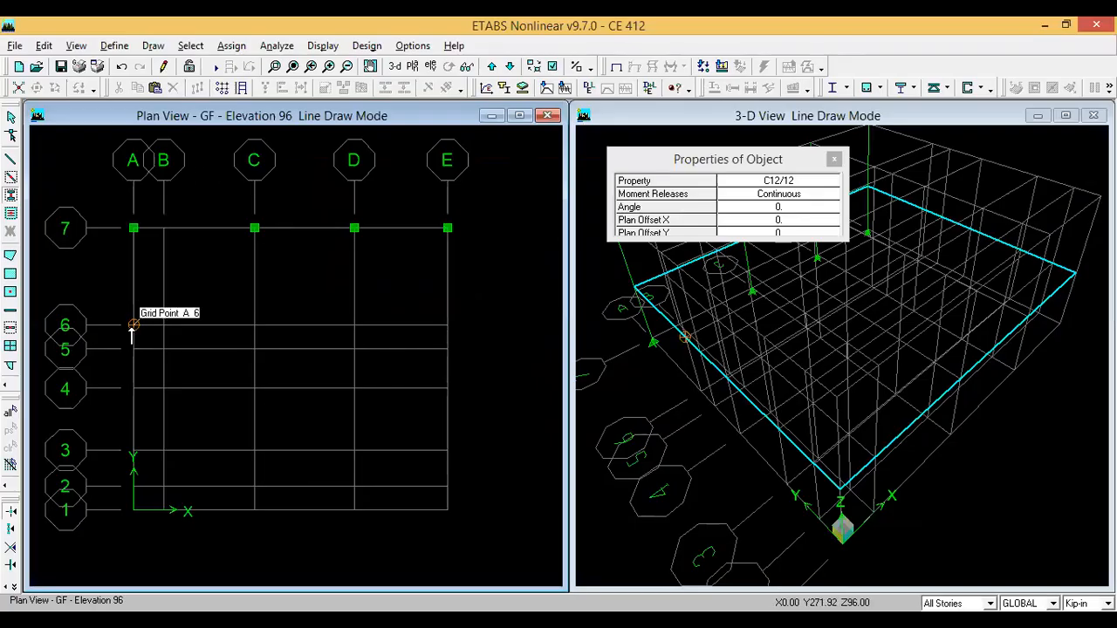
- Place C12/12 columns at grid points A-6, C-6, D-5, E-5, B-4, C-4 and E-4
{"action": "left_click", "coordinate": [133, 325]}
{"action": "left_click", "coordinate": [254, 325]}
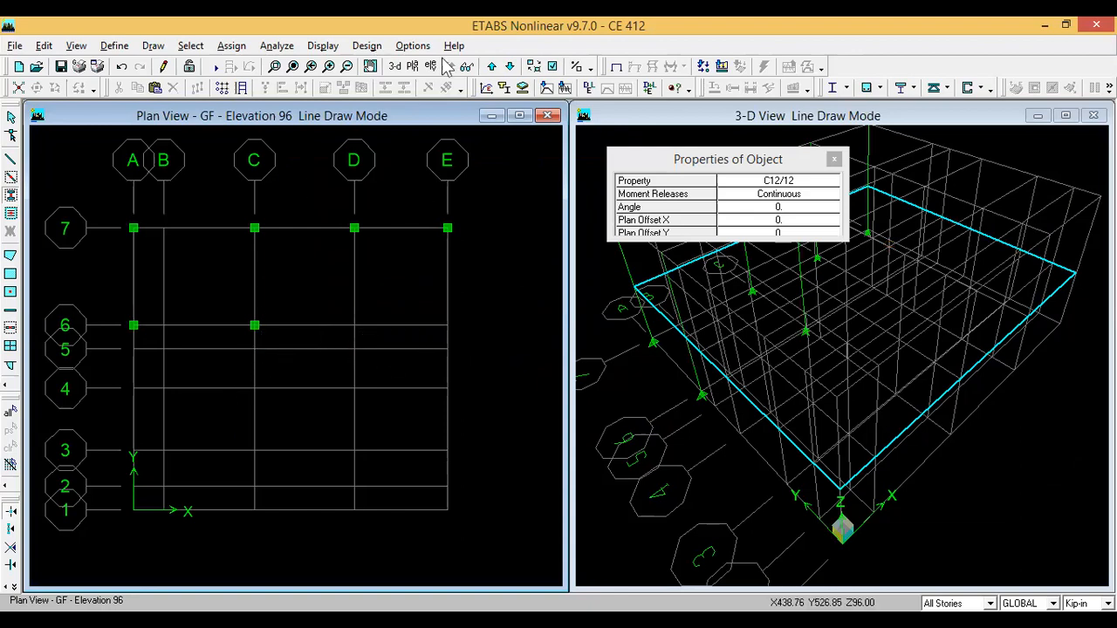
{"action": "left_click", "coordinate": [355, 351]}
{"action": "left_click", "coordinate": [446, 351]}
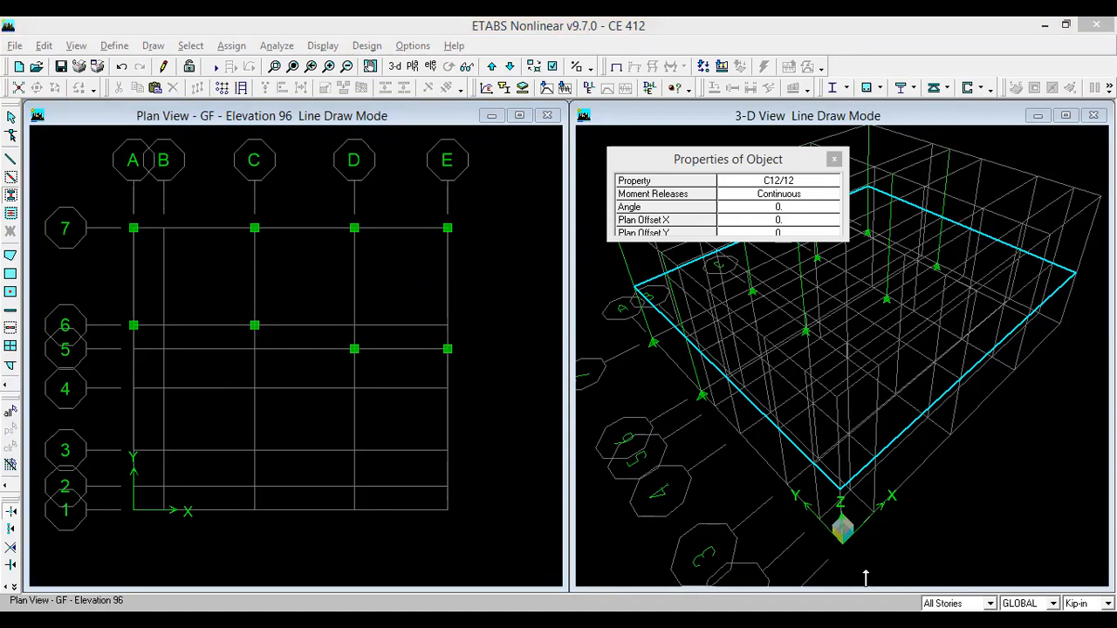
{"action": "left_click", "coordinate": [164, 389]}
{"action": "left_click", "coordinate": [256, 388]}
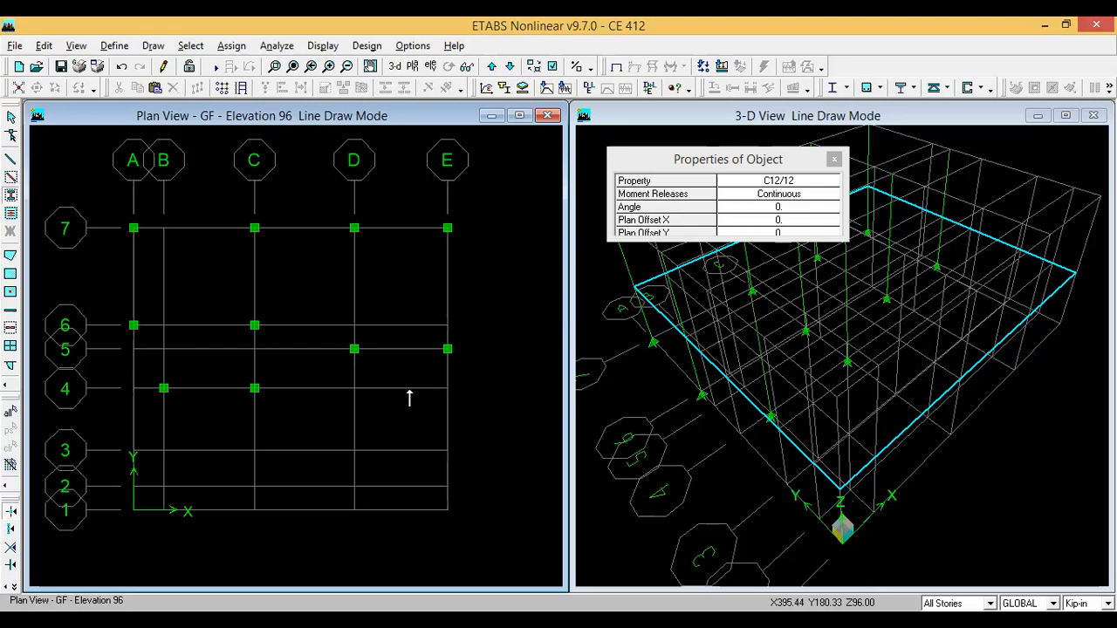
{"action": "left_click", "coordinate": [447, 389]}
- Check the AutoCAD layout, and place the remaining C12/12 columns at D-3, E-2, B-1, C-1 and D-1
{"action": "key", "text": "alt+Tab"}
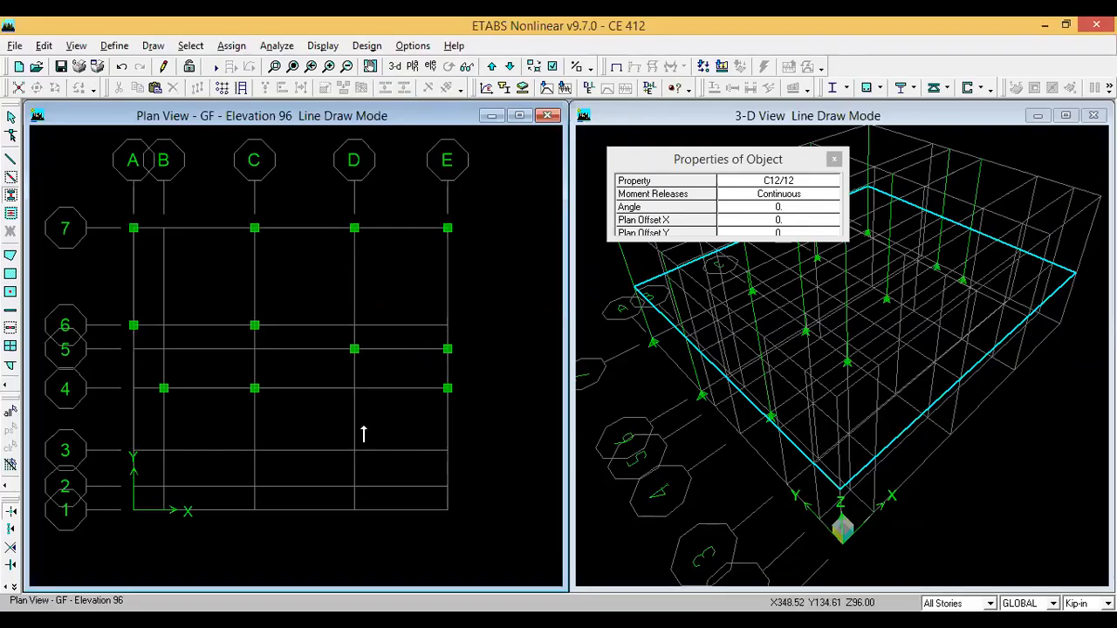
{"action": "left_click", "coordinate": [355, 450]}
{"action": "left_click", "coordinate": [447, 486]}
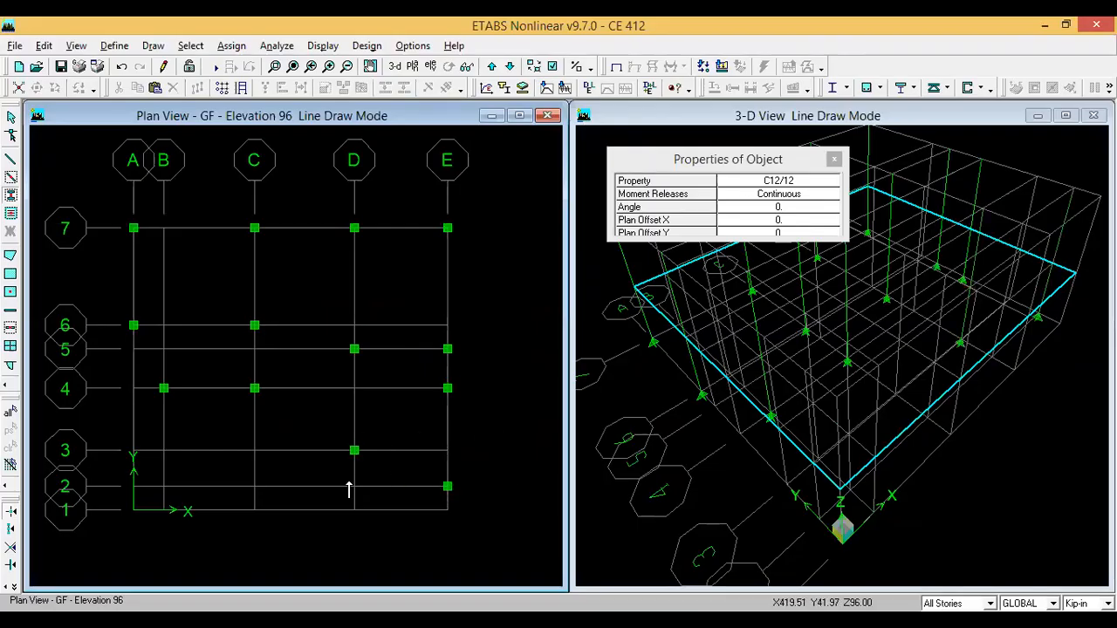
{"action": "left_click", "coordinate": [164, 511]}
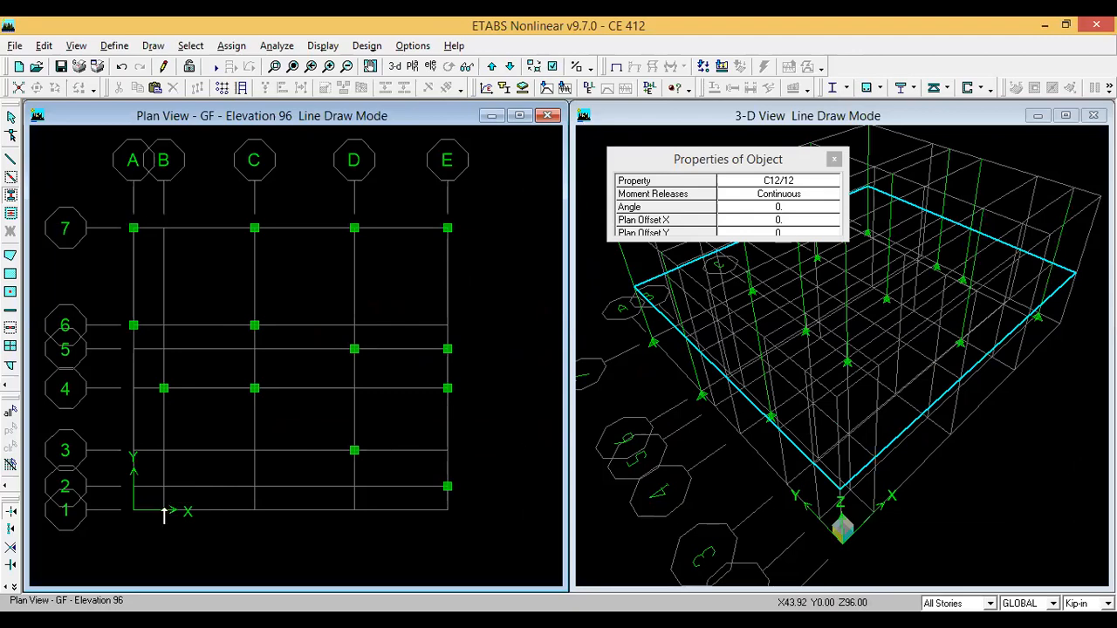
{"action": "left_click", "coordinate": [254, 511]}
{"action": "left_click", "coordinate": [355, 511]}
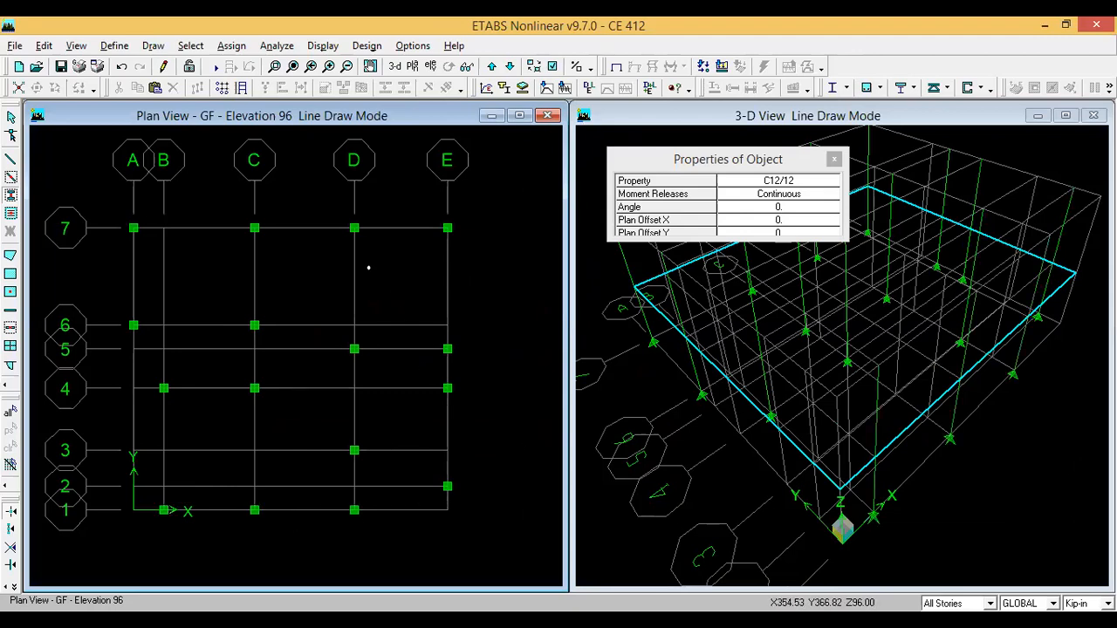
- Leave column drawing and delete the stray column outside the grid near the A-7 corner
{"action": "scroll", "coordinate": [408, 280], "scroll_direction": "down", "scroll_amount": 2}
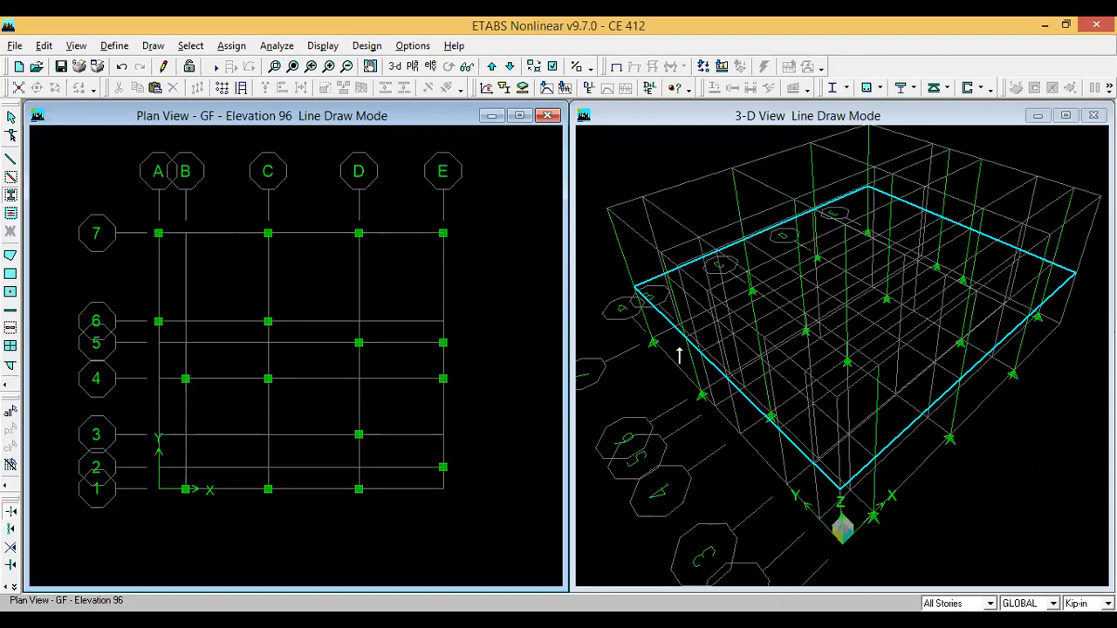
{"action": "right_click", "coordinate": [128, 179]}
{"action": "left_click", "coordinate": [90, 168]}
{"action": "key", "text": "Escape"}
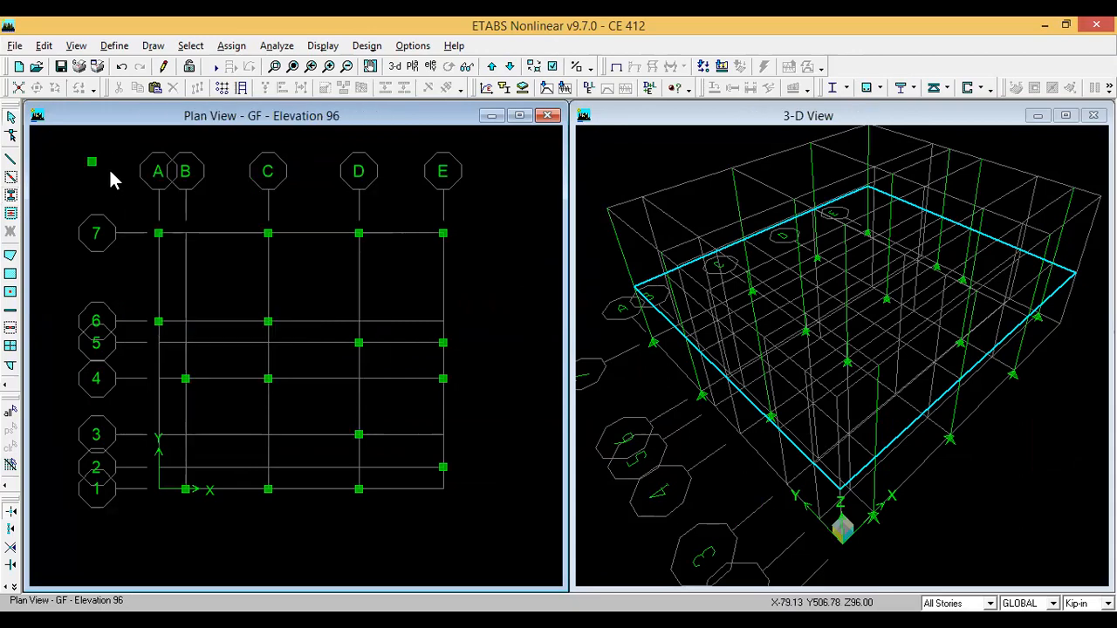
{"action": "left_click_drag", "start_coordinate": [109, 167], "coordinate": [85, 140]}
{"action": "key", "text": "Delete"}
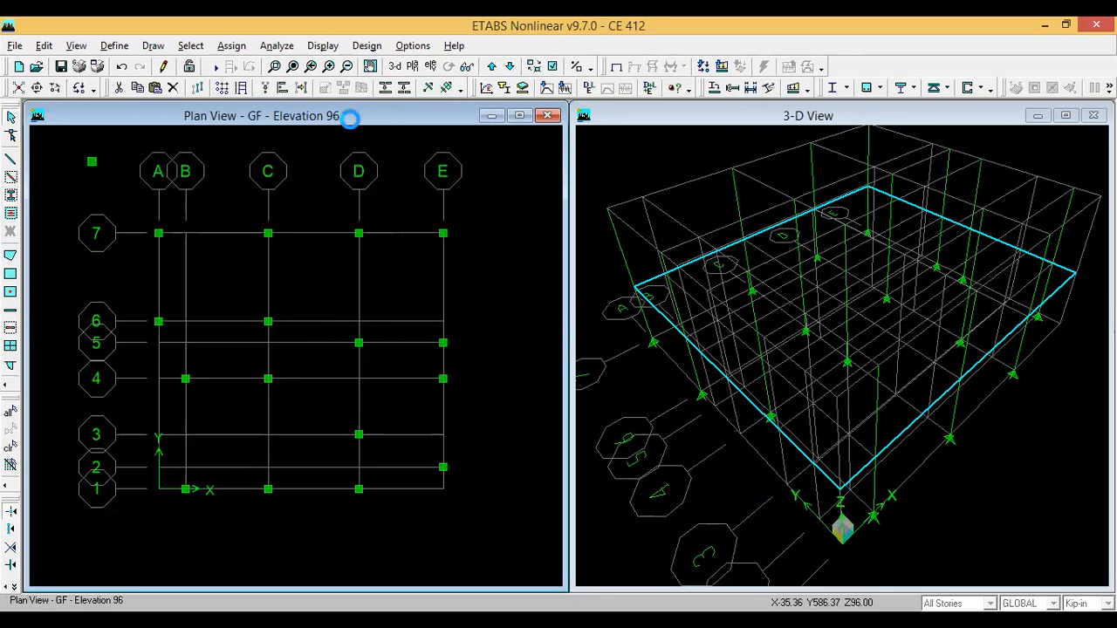
{"action": "scroll", "coordinate": [405, 289], "scroll_direction": "down", "scroll_amount": 1}
{"action": "scroll", "coordinate": [402, 279], "scroll_direction": "up", "scroll_amount": 1}
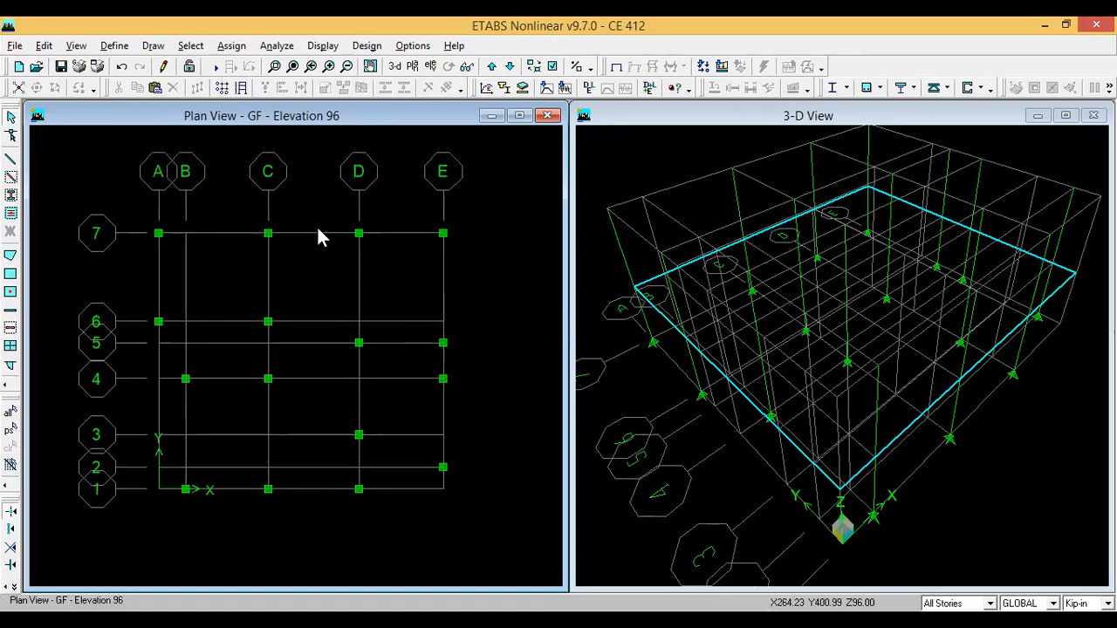
- Show the BASE plan, set the story option to One Story and select all column base points
{"action": "left_click", "coordinate": [510, 67]}
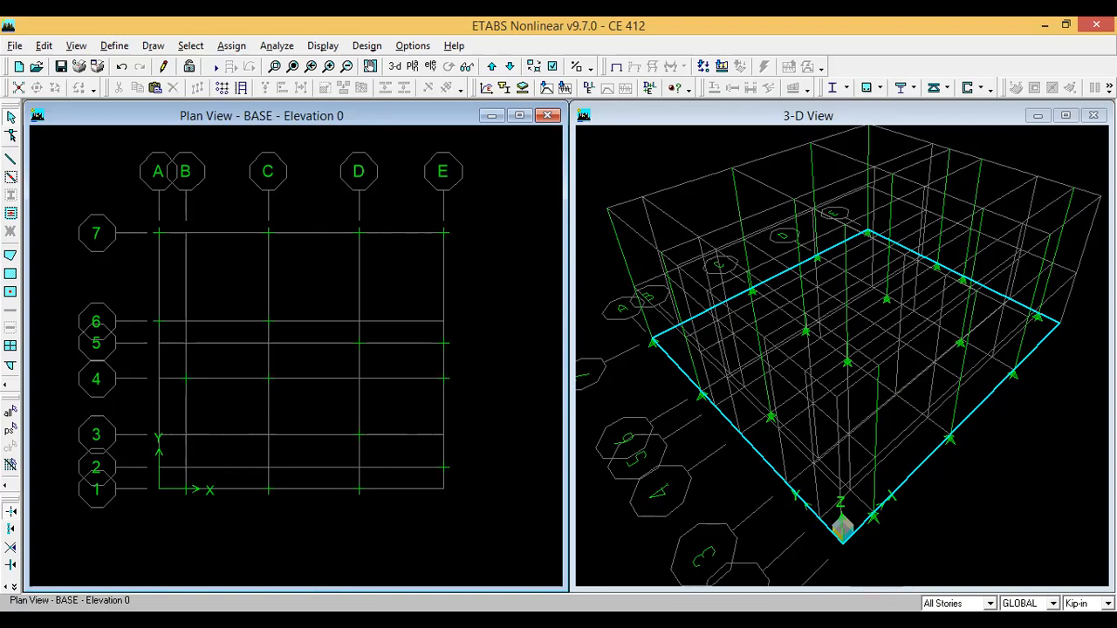
{"action": "left_click", "coordinate": [956, 604]}
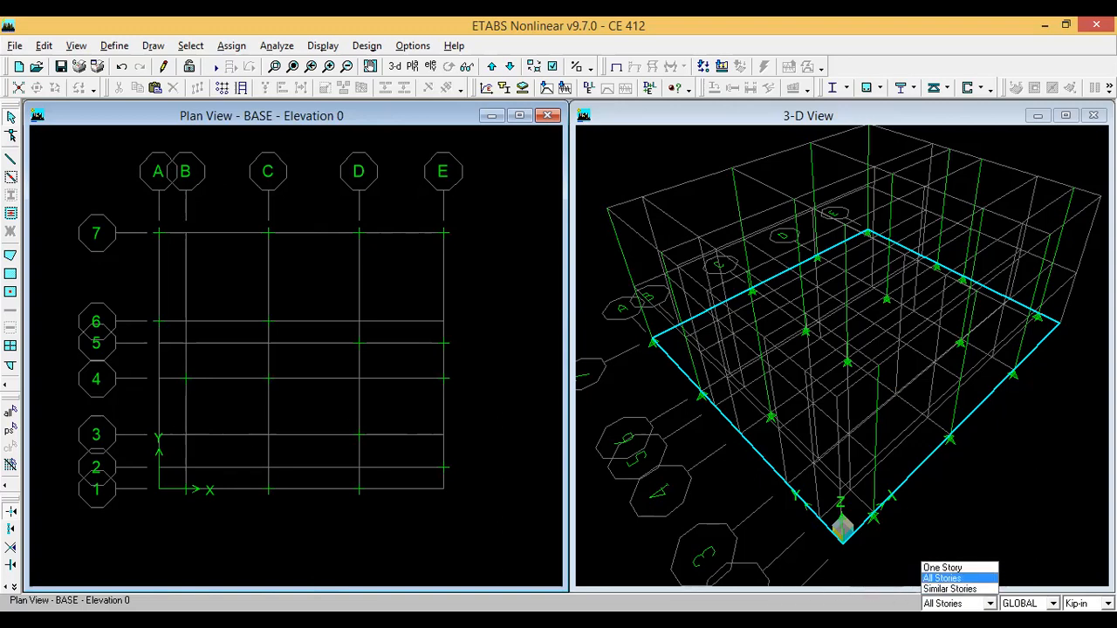
{"action": "left_click", "coordinate": [950, 569]}
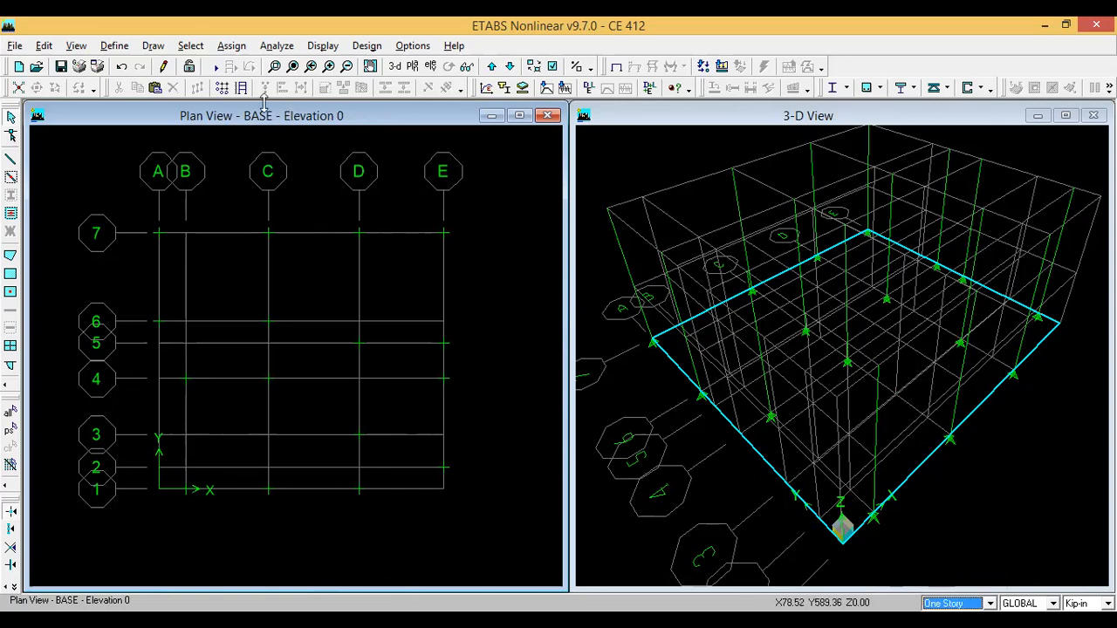
{"action": "left_click_drag", "start_coordinate": [508, 544], "coordinate": [78, 145]}
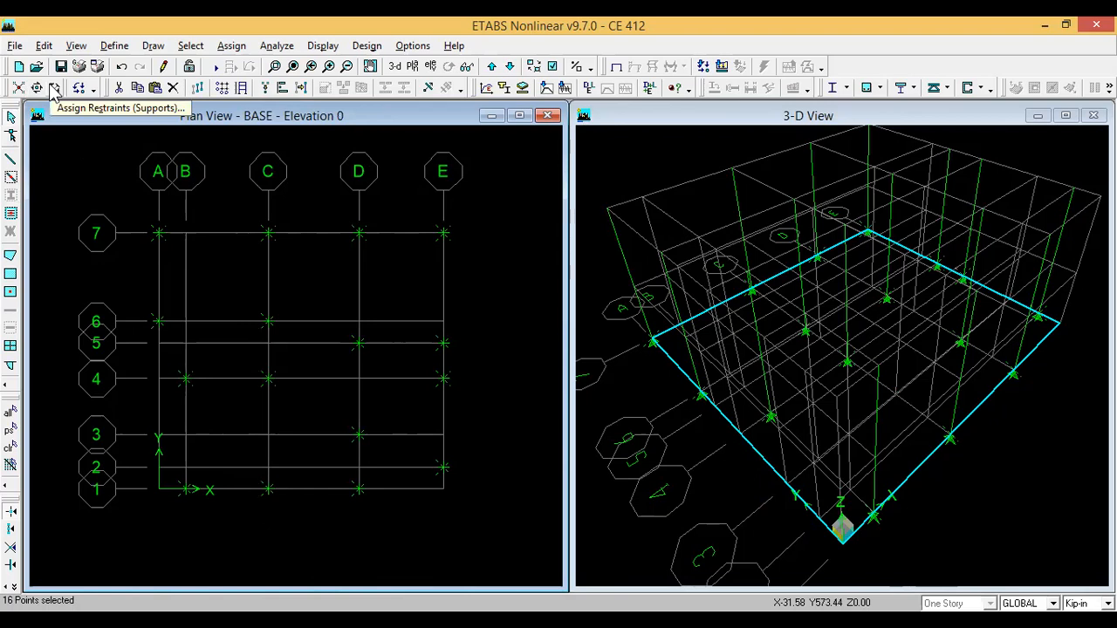
- Assign fixed supports to the selected base points, restraining translation and rotation in X, Y and Z
{"action": "left_click", "coordinate": [230, 47]}
{"action": "mouse_move", "coordinate": [258, 68]}
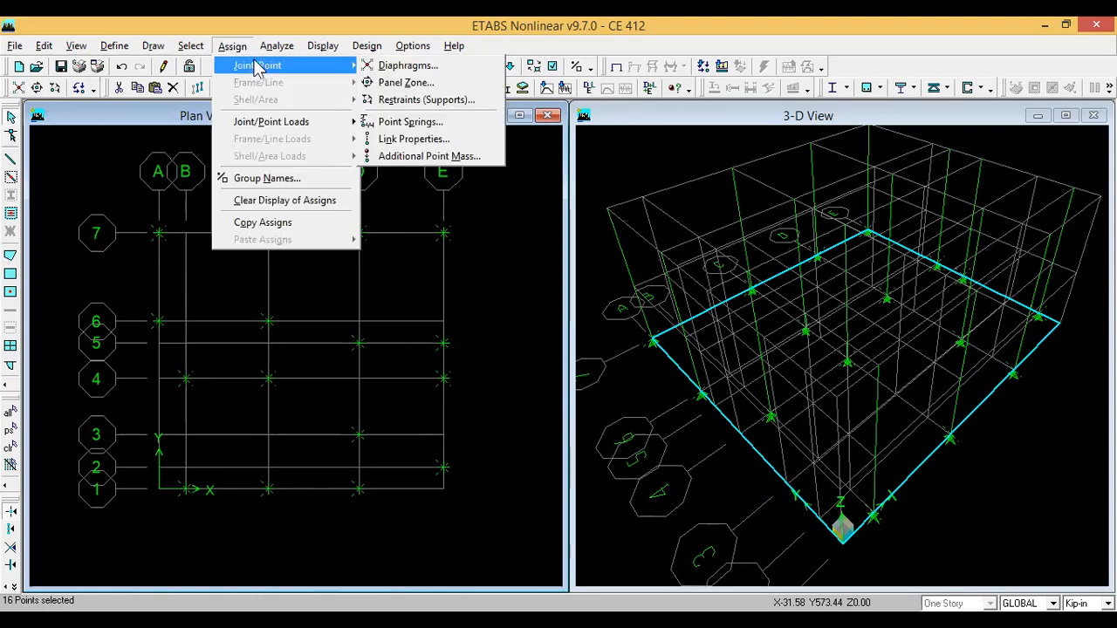
{"action": "left_click", "coordinate": [422, 101]}
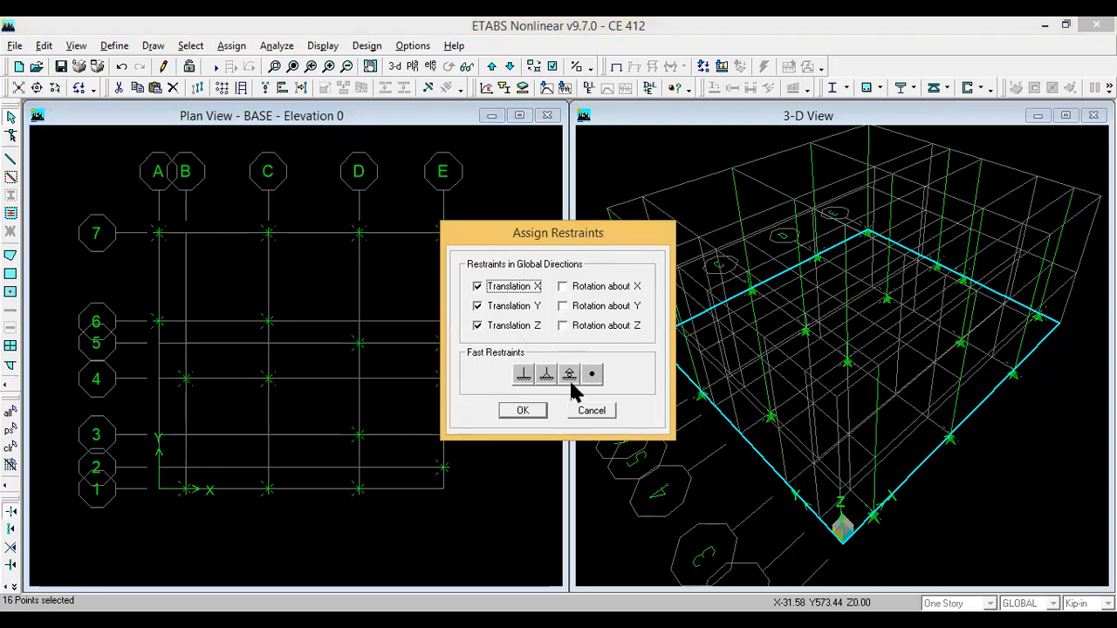
{"action": "left_click", "coordinate": [523, 375]}
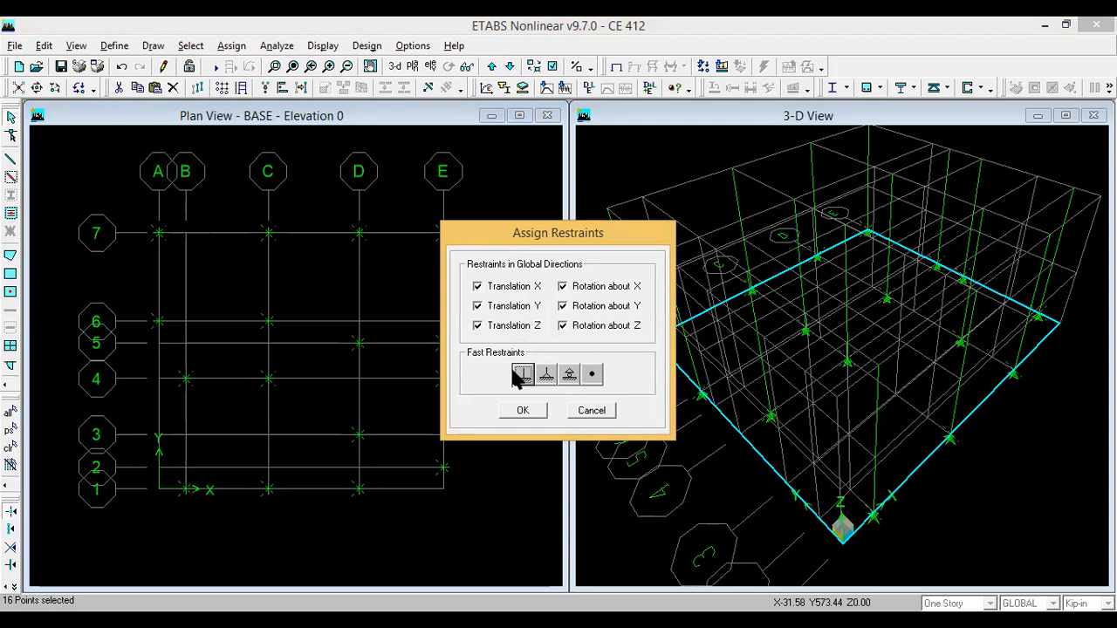
{"action": "left_click", "coordinate": [522, 412]}
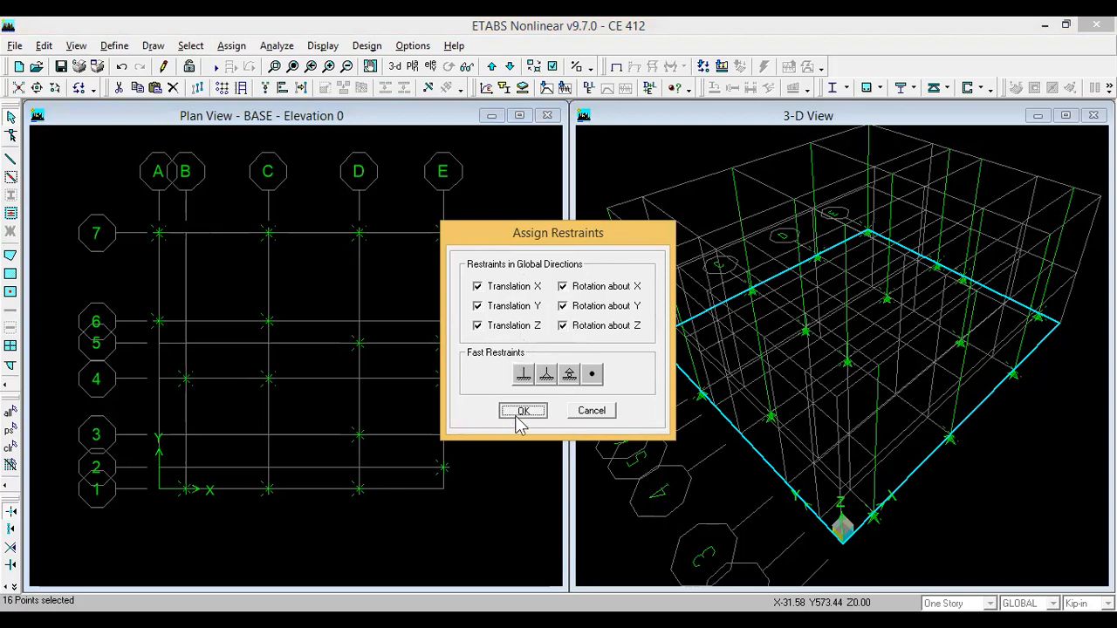
{"action": "left_click", "coordinate": [611, 164]}
{"action": "mouse_move", "coordinate": [611, 165]}
{"action": "middle_mouse_down"}
{"action": "mouse_move", "coordinate": [614, 145]}
{"action": "mouse_move", "coordinate": [627, 160]}
{"action": "middle_mouse_up"}
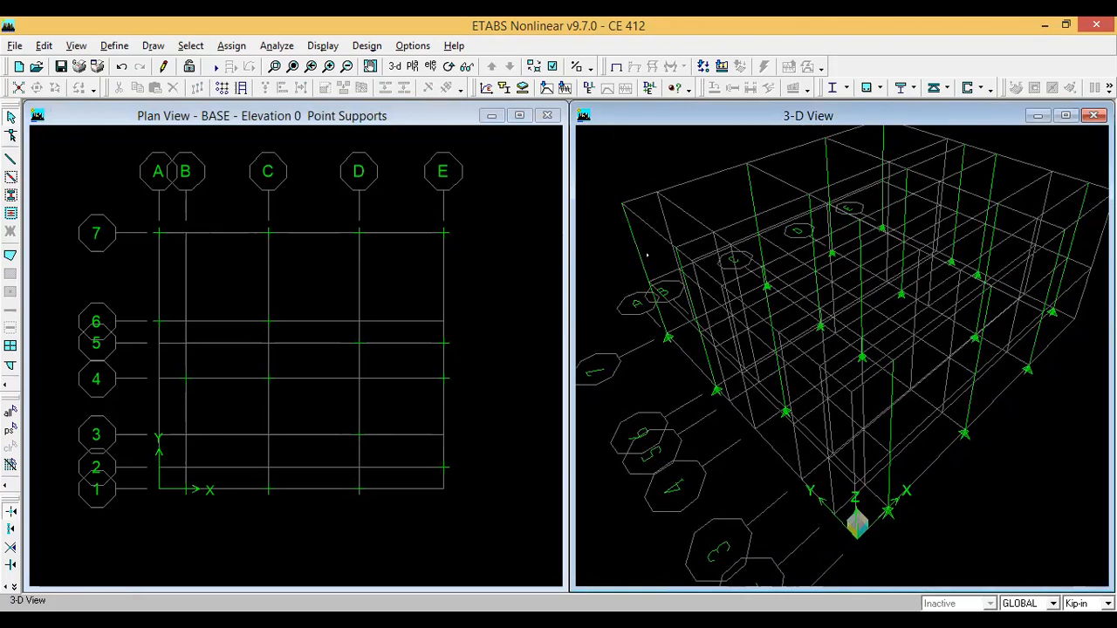
{"action": "left_click", "coordinate": [448, 68]}
{"action": "left_click_drag", "start_coordinate": [838, 337], "coordinate": [684, 368]}
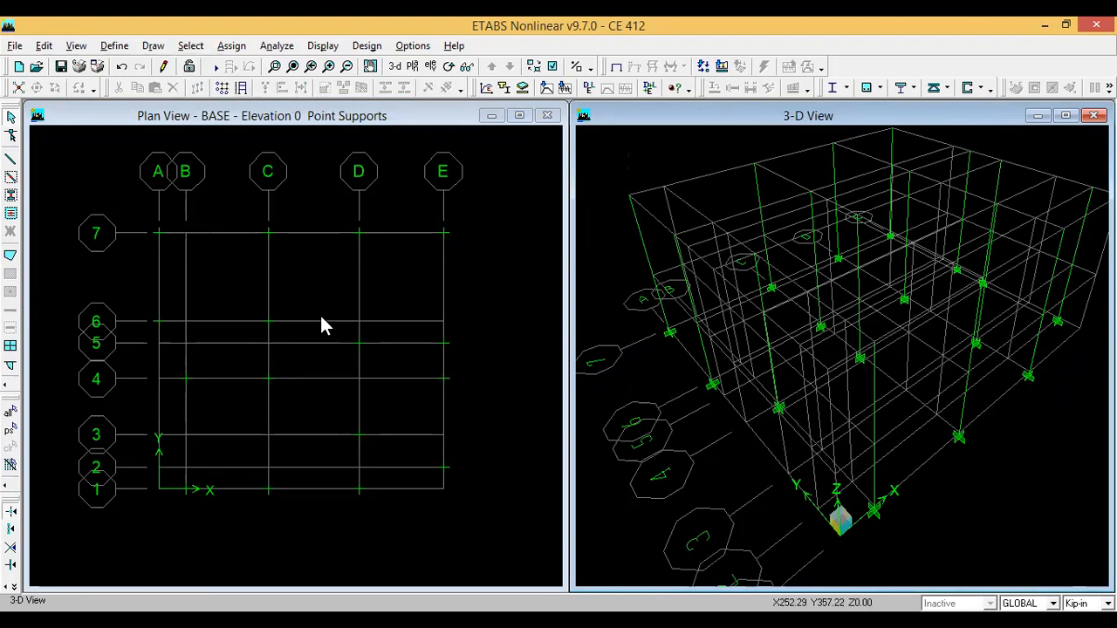
- Reselect all column base points on the BASE plan and apply the fixed support restraints again
{"action": "left_click_drag", "start_coordinate": [504, 532], "coordinate": [112, 171]}
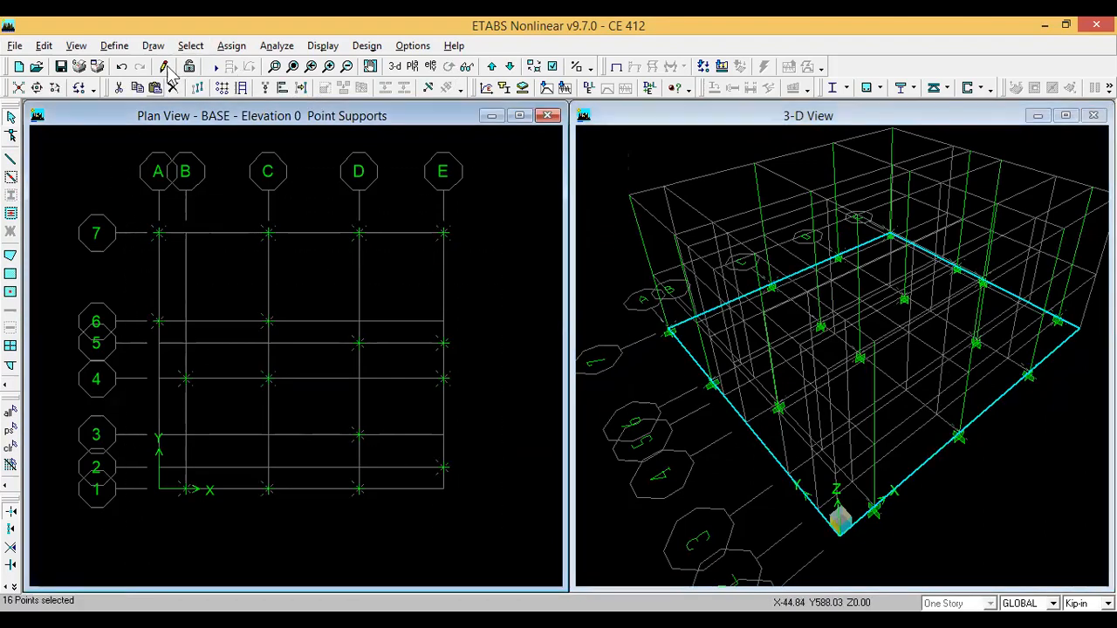
{"action": "left_click", "coordinate": [233, 45]}
{"action": "mouse_move", "coordinate": [321, 75]}
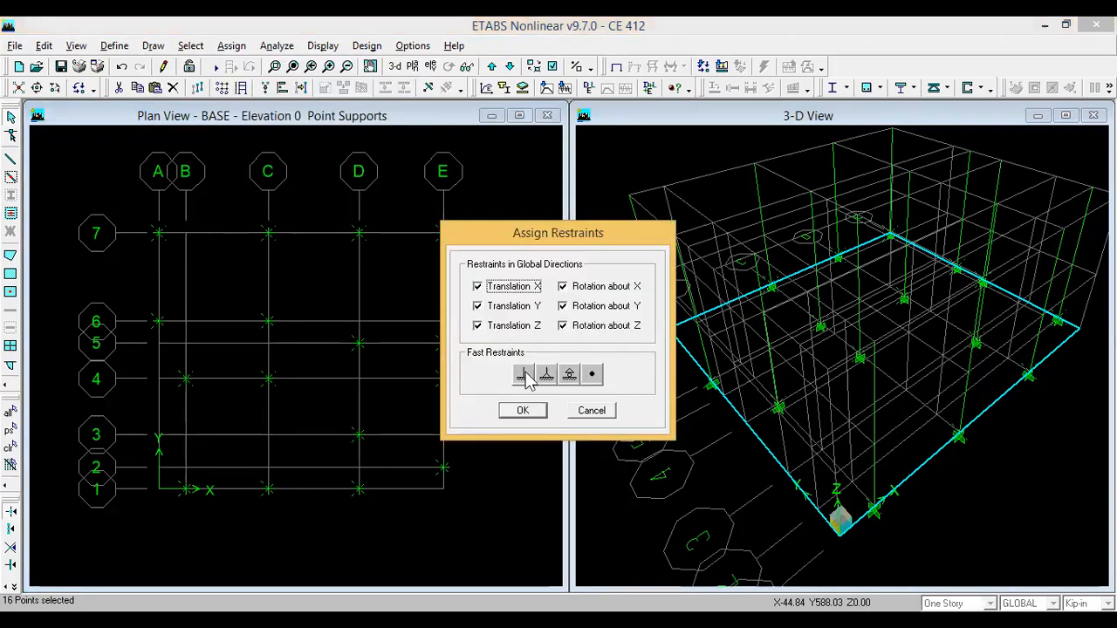
{"action": "left_click", "coordinate": [551, 377]}
{"action": "left_click", "coordinate": [534, 412]}
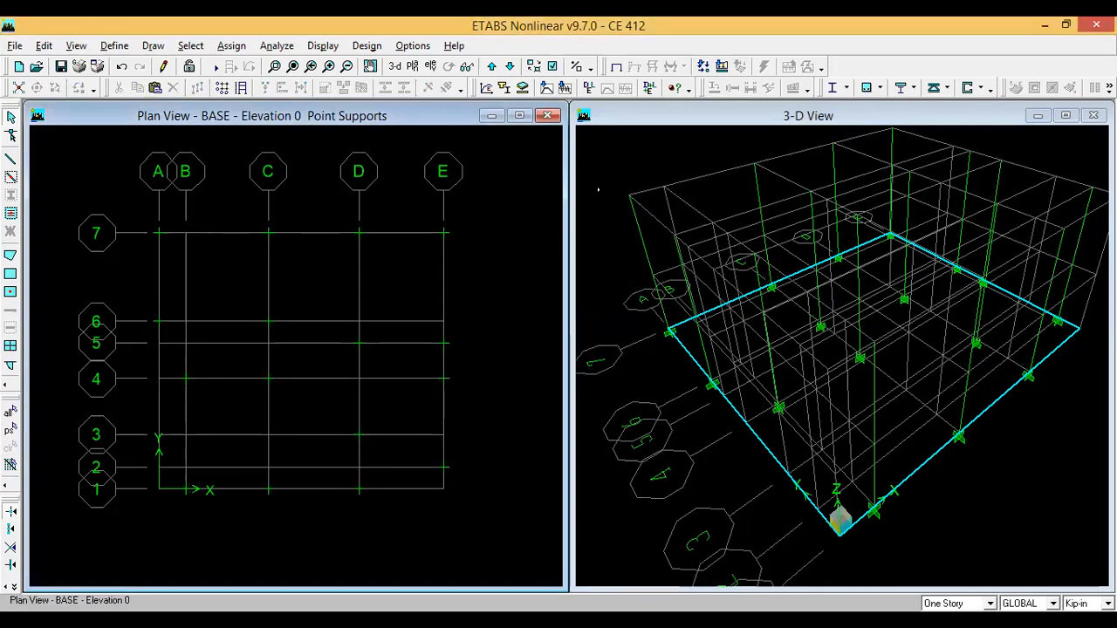
{"action": "left_click", "coordinate": [597, 168]}
{"action": "left_click", "coordinate": [447, 66]}
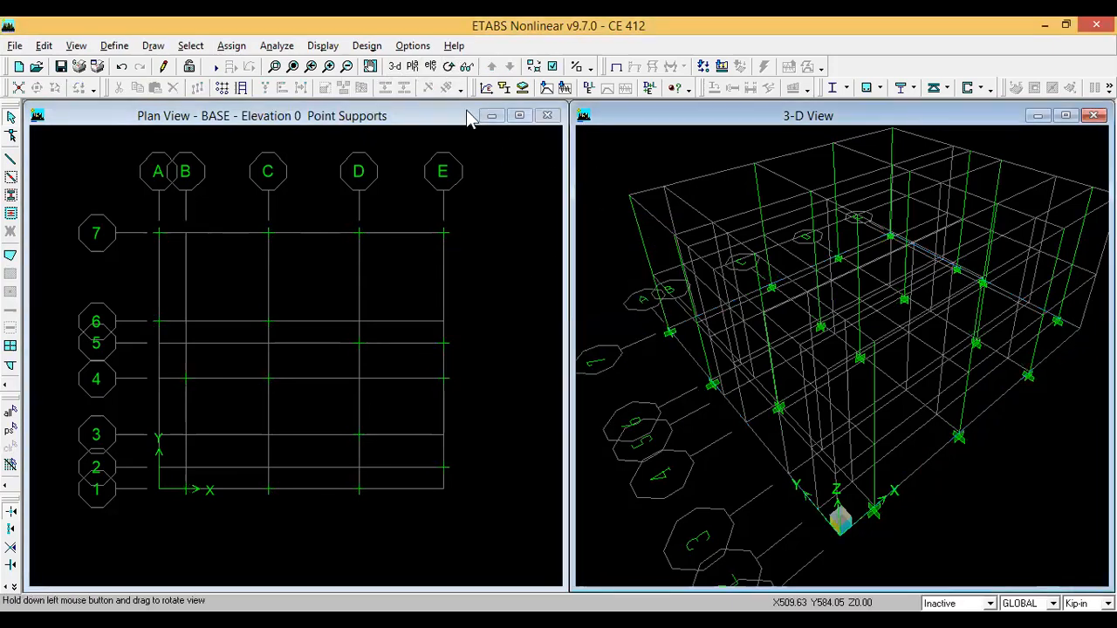
- Select all column base points on the BASE plan once more and assign fixed restraints in translation and rotation about X, Y and Z
{"action": "left_click_drag", "start_coordinate": [646, 375], "coordinate": [687, 380]}
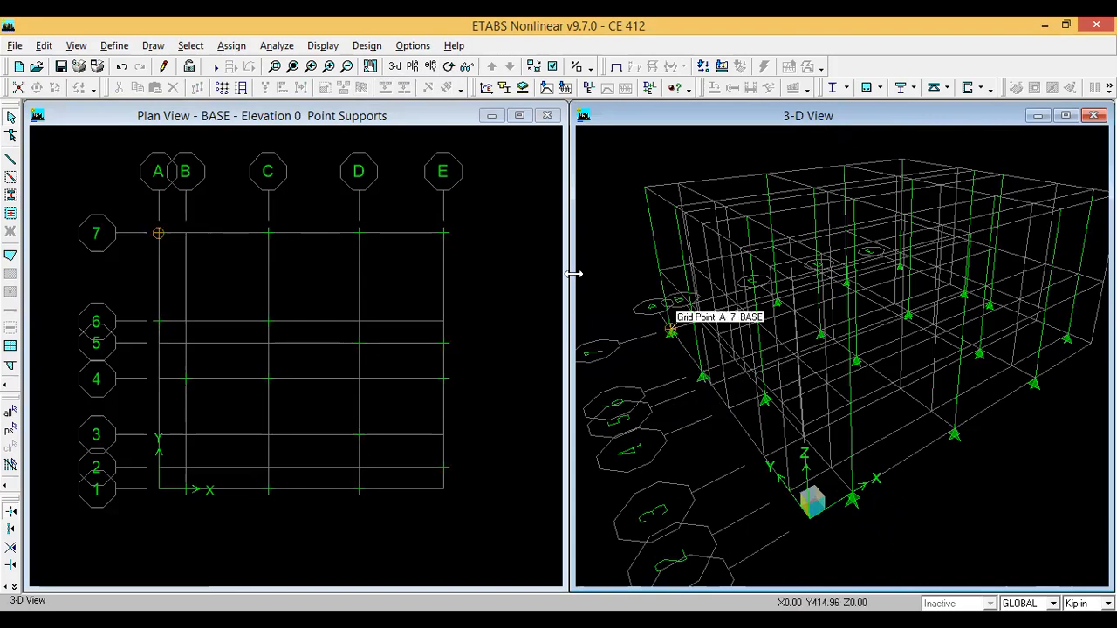
{"action": "left_click_drag", "start_coordinate": [482, 522], "coordinate": [90, 150]}
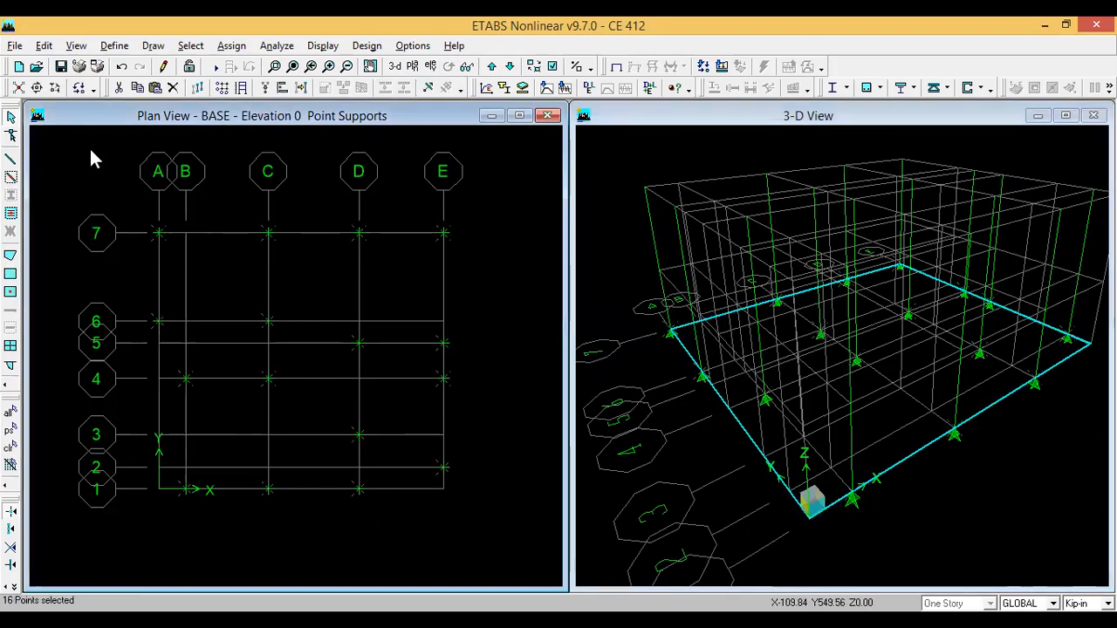
{"action": "left_click", "coordinate": [232, 45]}
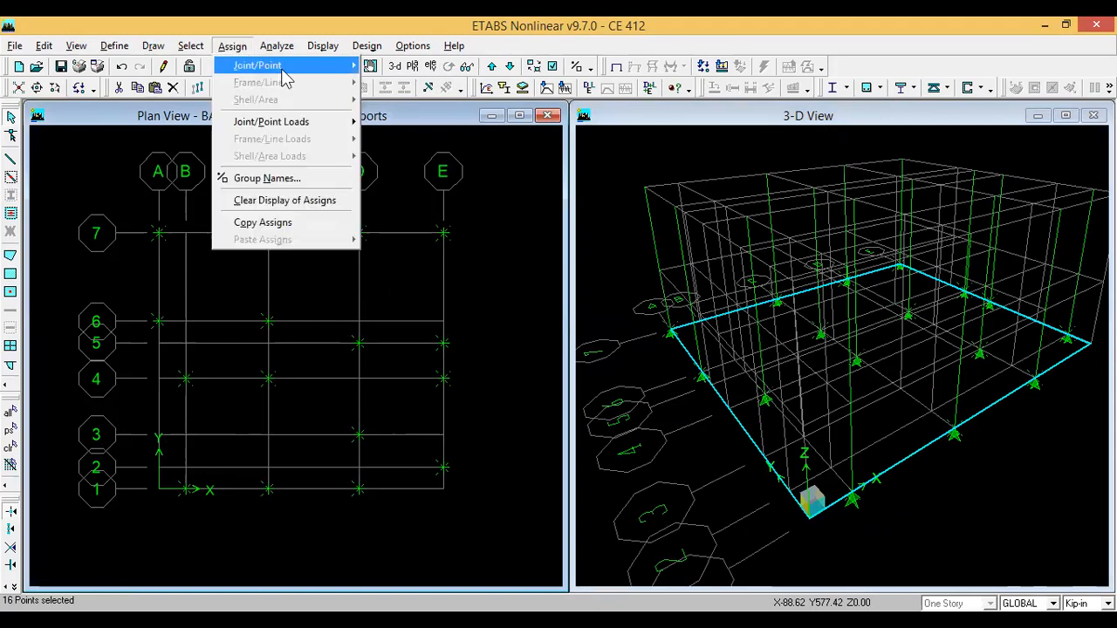
{"action": "left_click", "coordinate": [406, 101]}
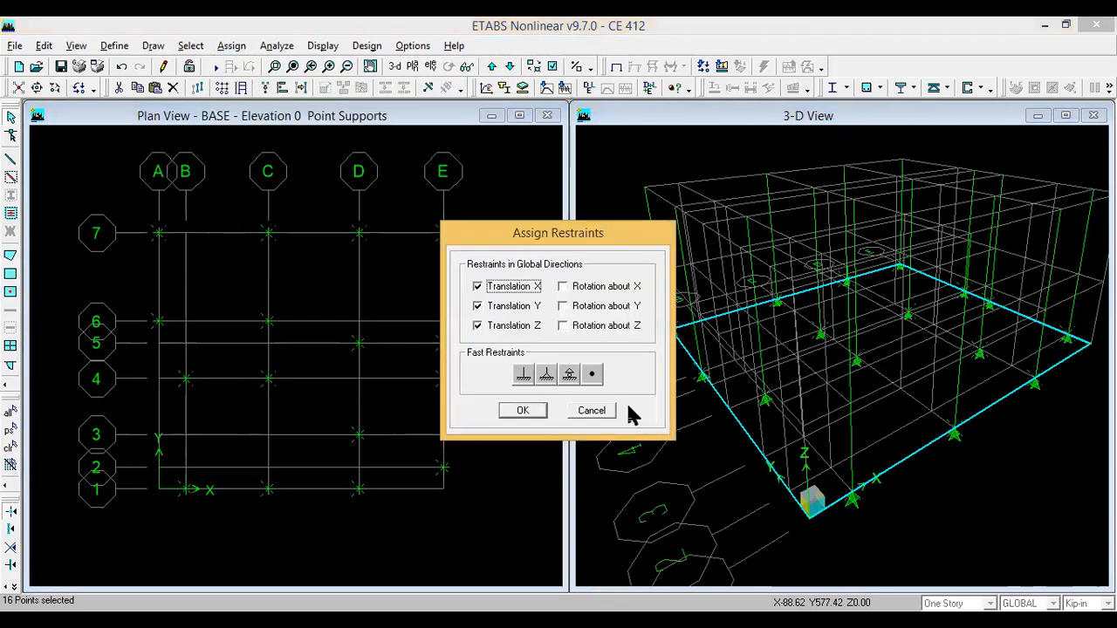
{"action": "left_click", "coordinate": [524, 375]}
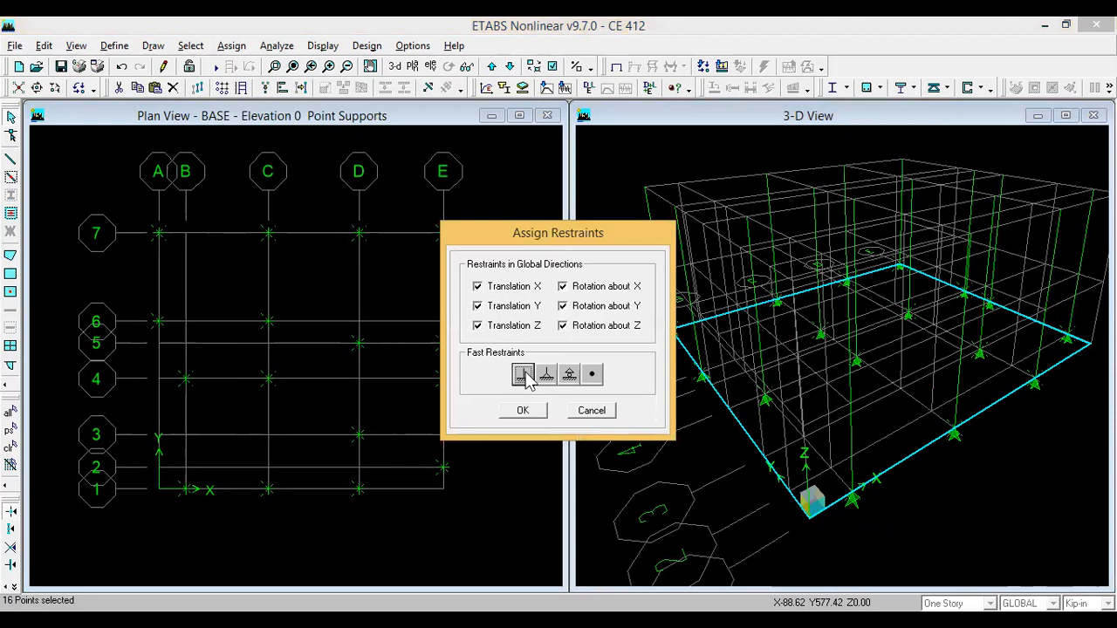
{"action": "left_click", "coordinate": [526, 414]}
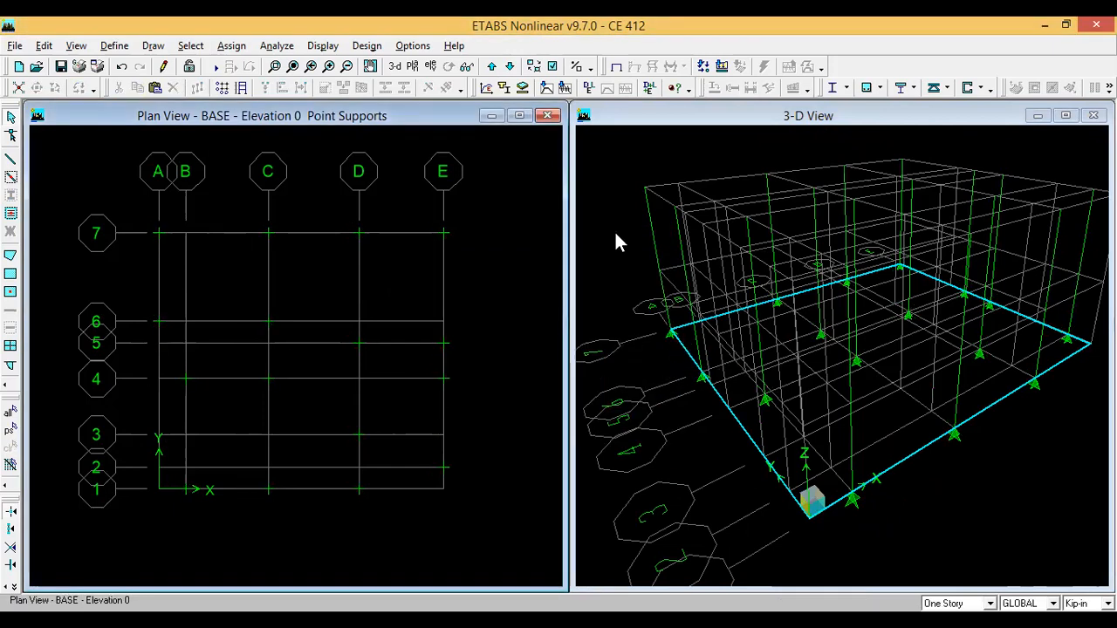
- Rotate the 3-D view to examine the supports at the column bases from a higher angle
{"action": "left_click", "coordinate": [615, 237]}
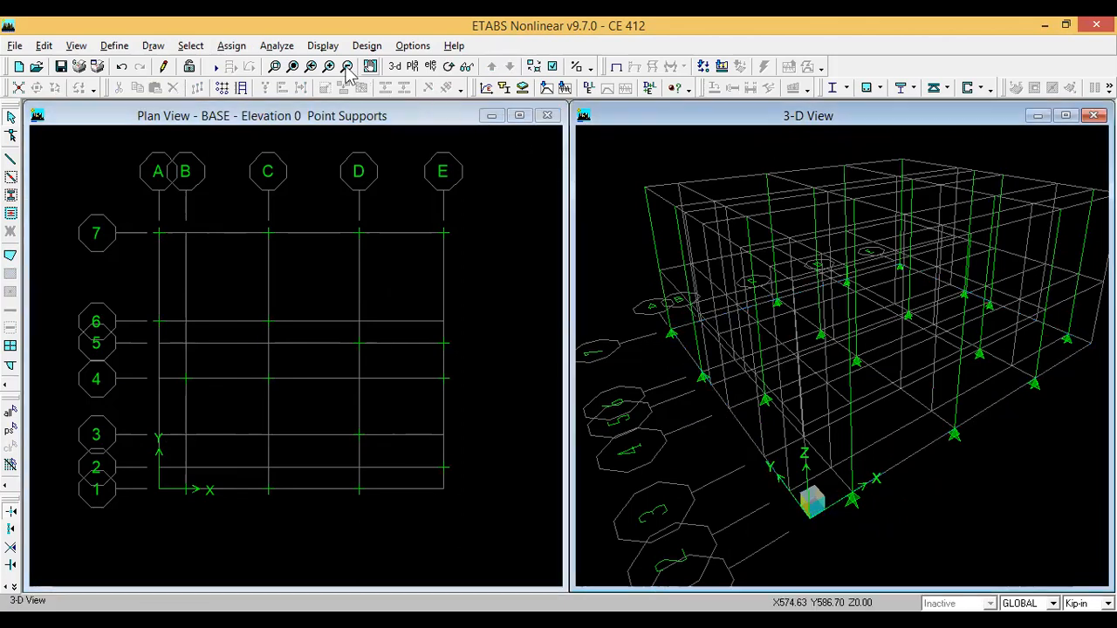
{"action": "left_click", "coordinate": [449, 69]}
{"action": "left_click_drag", "start_coordinate": [699, 315], "coordinate": [708, 384]}
{"action": "left_click_drag", "start_coordinate": [619, 384], "coordinate": [616, 359]}
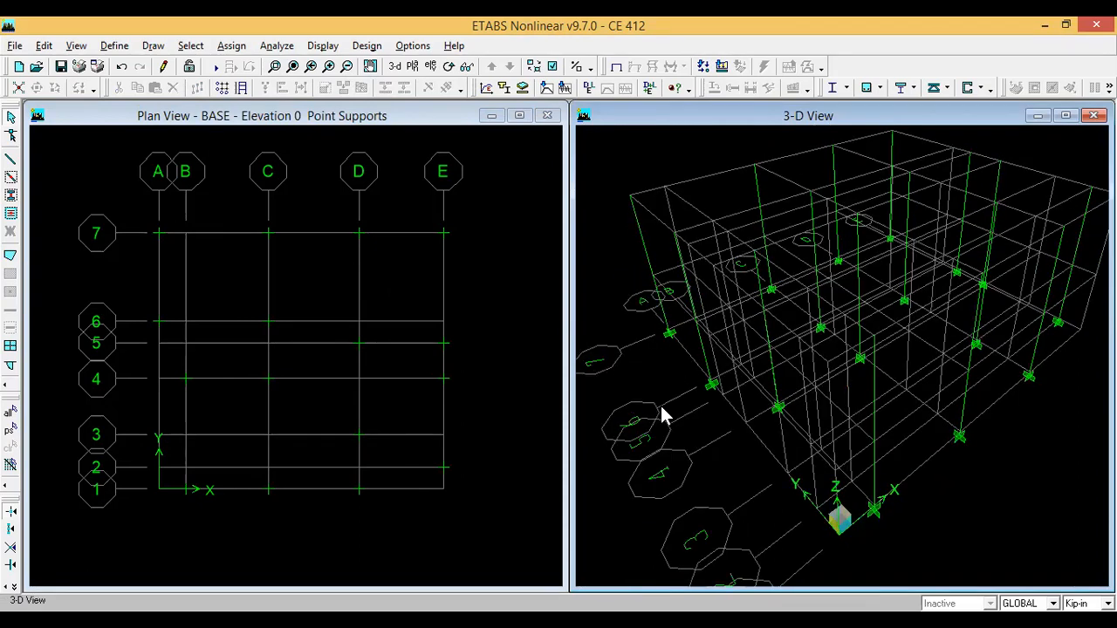
- Keep the story option at One Story and move the plan view up from BASE to the GF level
{"action": "left_click", "coordinate": [515, 311]}
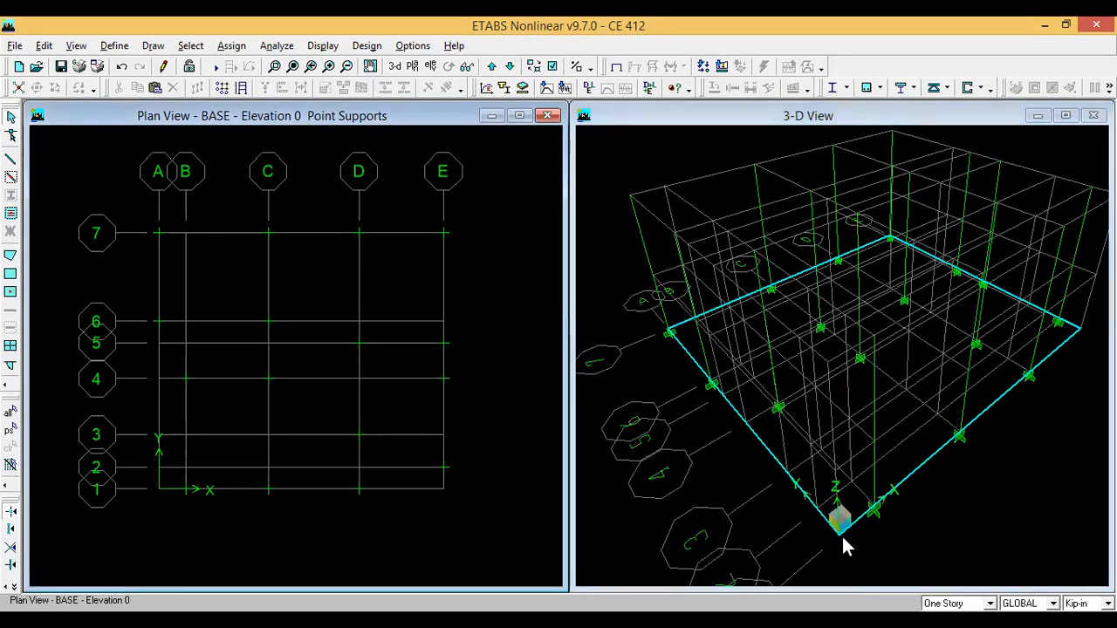
{"action": "left_click", "coordinate": [951, 603]}
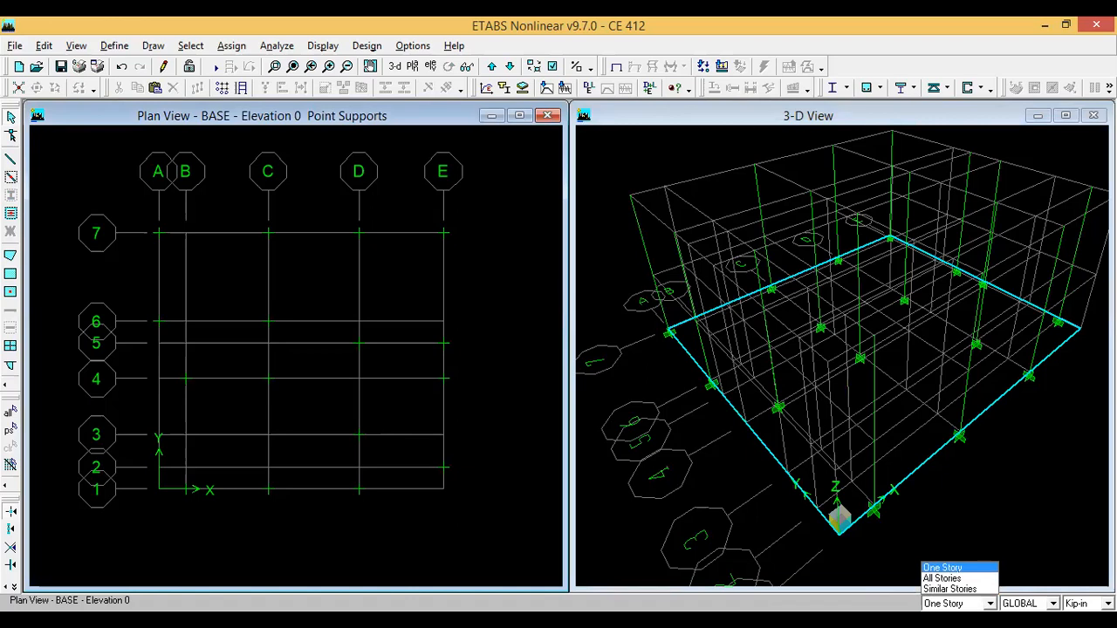
{"action": "left_click", "coordinate": [990, 603]}
{"action": "left_click", "coordinate": [990, 603]}
{"action": "left_click", "coordinate": [944, 568]}
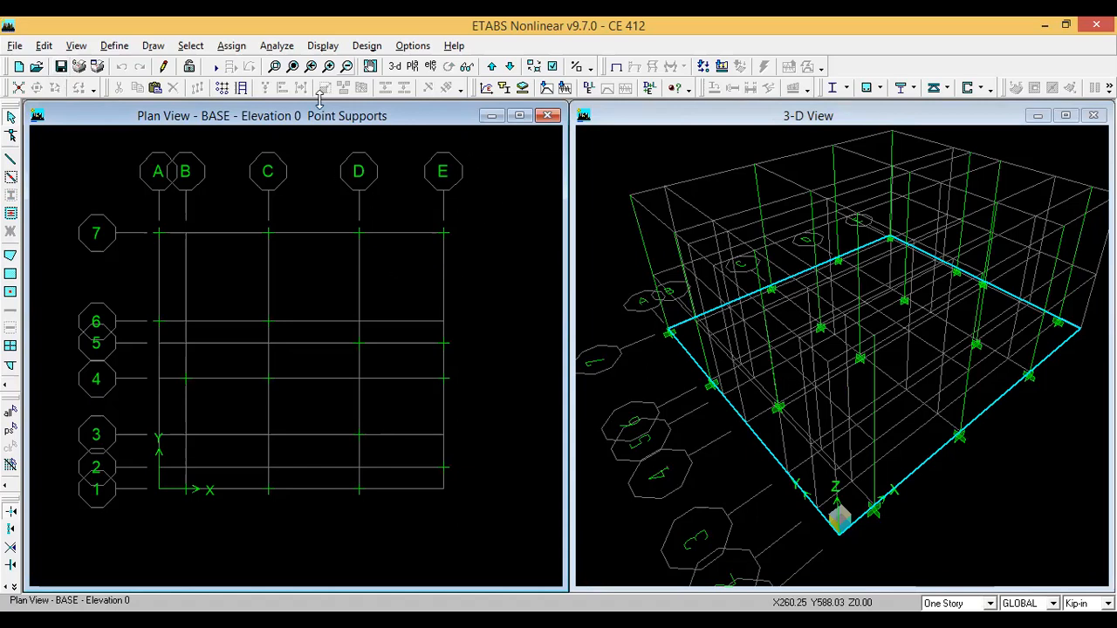
{"action": "left_click", "coordinate": [491, 66]}
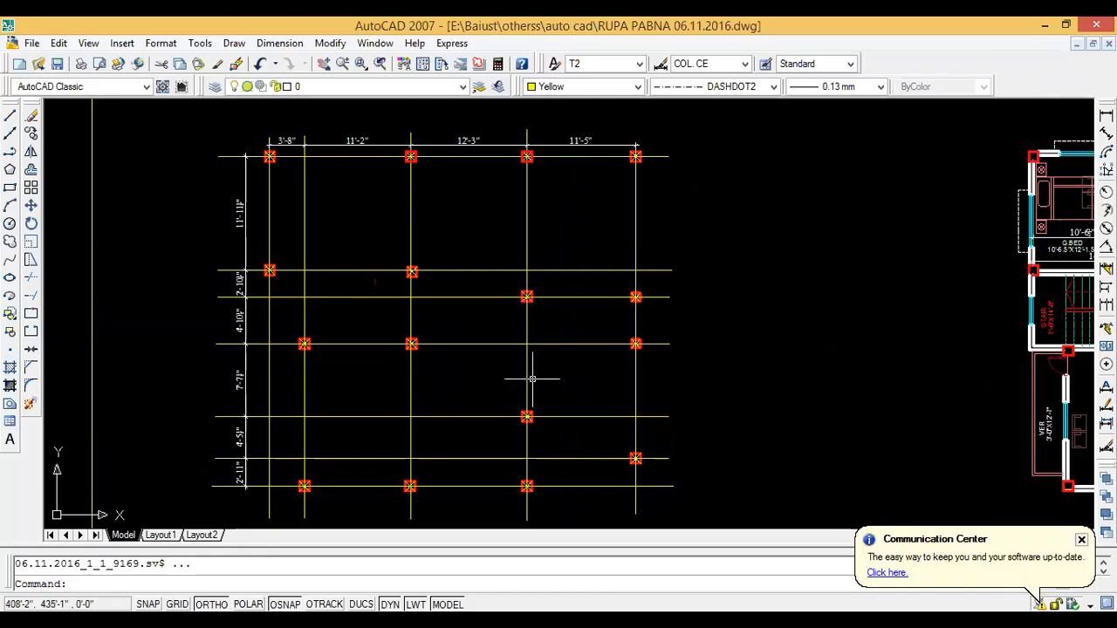
- Switch to AutoCAD and examine the architectural floor plan for wall and column positions that govern the beam layout
{"action": "scroll", "coordinate": [533, 378], "scroll_direction": "down", "scroll_amount": 4}
{"action": "scroll", "coordinate": [813, 364], "scroll_direction": "up", "scroll_amount": 3}
{"action": "middle_click_drag", "start_coordinate": [724, 363], "coordinate": [332, 317]}
{"action": "scroll", "coordinate": [319, 220], "scroll_direction": "up", "scroll_amount": 2}
{"action": "scroll", "coordinate": [349, 244], "scroll_direction": "down", "scroll_amount": 1}
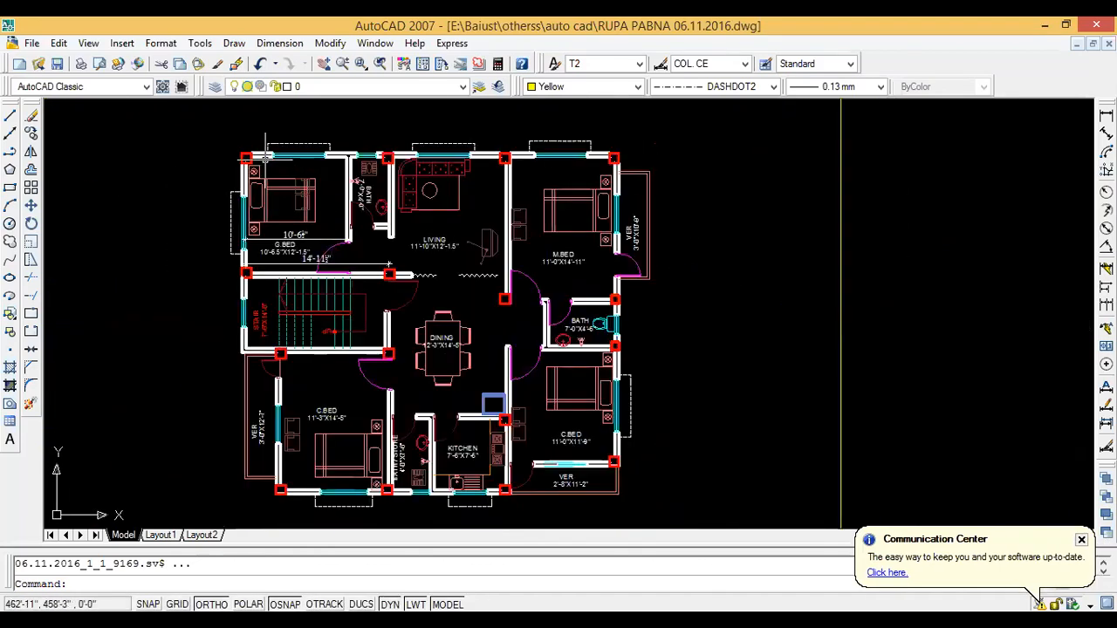
{"action": "scroll", "coordinate": [594, 157], "scroll_direction": "up", "scroll_amount": 3}
{"action": "middle_click_drag", "start_coordinate": [570, 187], "coordinate": [792, 220]}
{"action": "scroll", "coordinate": [795, 221], "scroll_direction": "down", "scroll_amount": 2}
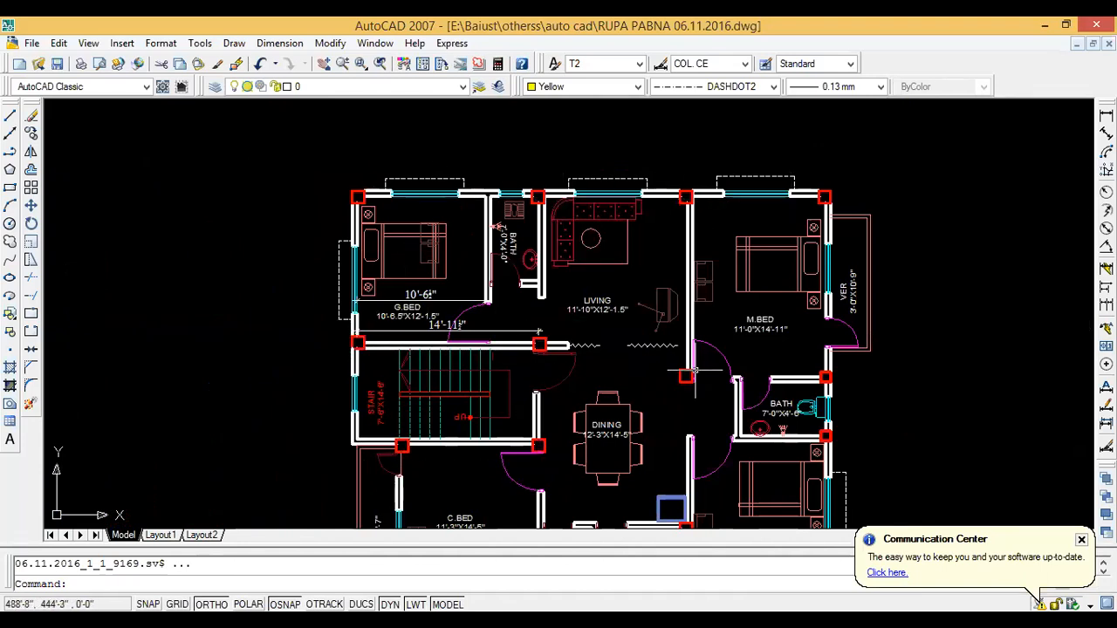
{"action": "middle_click_drag", "start_coordinate": [600, 360], "coordinate": [505, 187]}
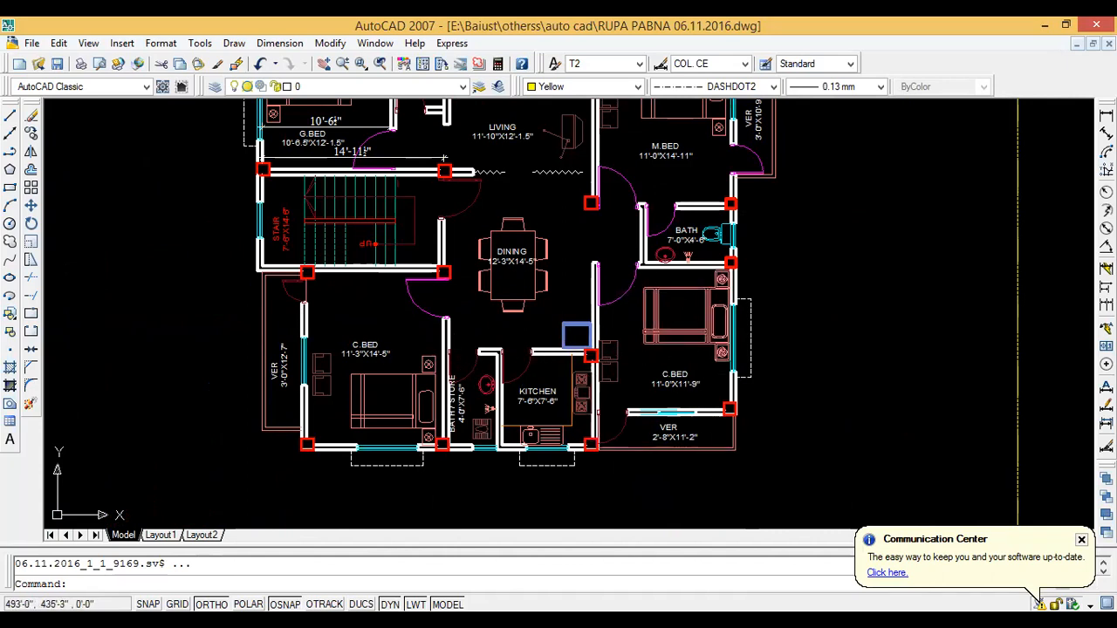
{"action": "scroll", "coordinate": [651, 310], "scroll_direction": "down", "scroll_amount": 2}
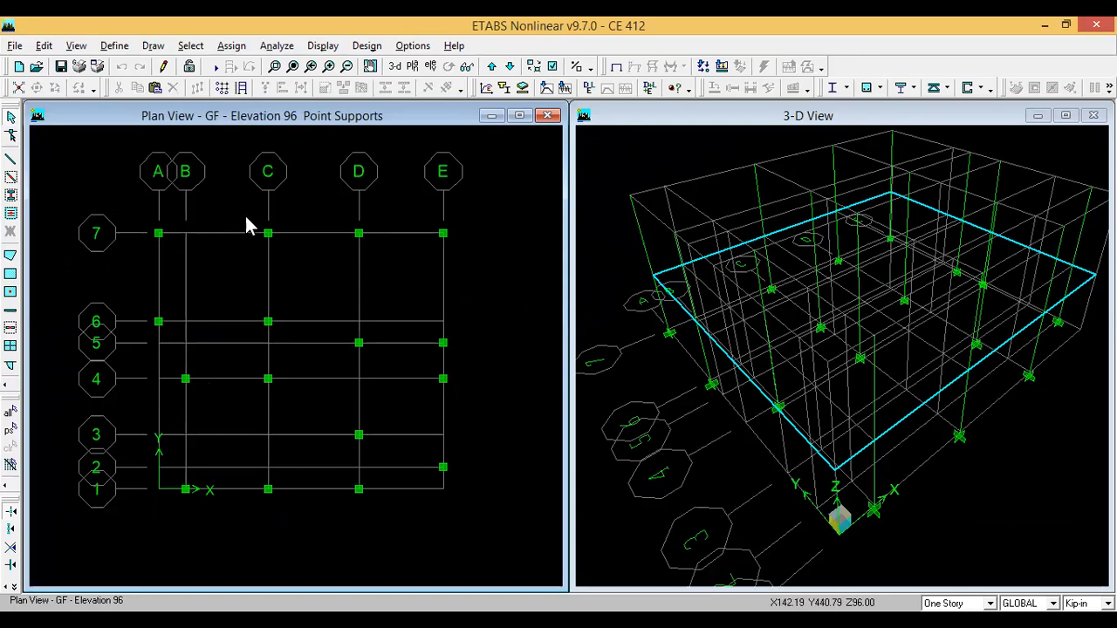
- Add a rectangular frame section named GB12/12 with material CONC4, depth 12 and width 12
{"action": "left_click", "coordinate": [130, 49]}
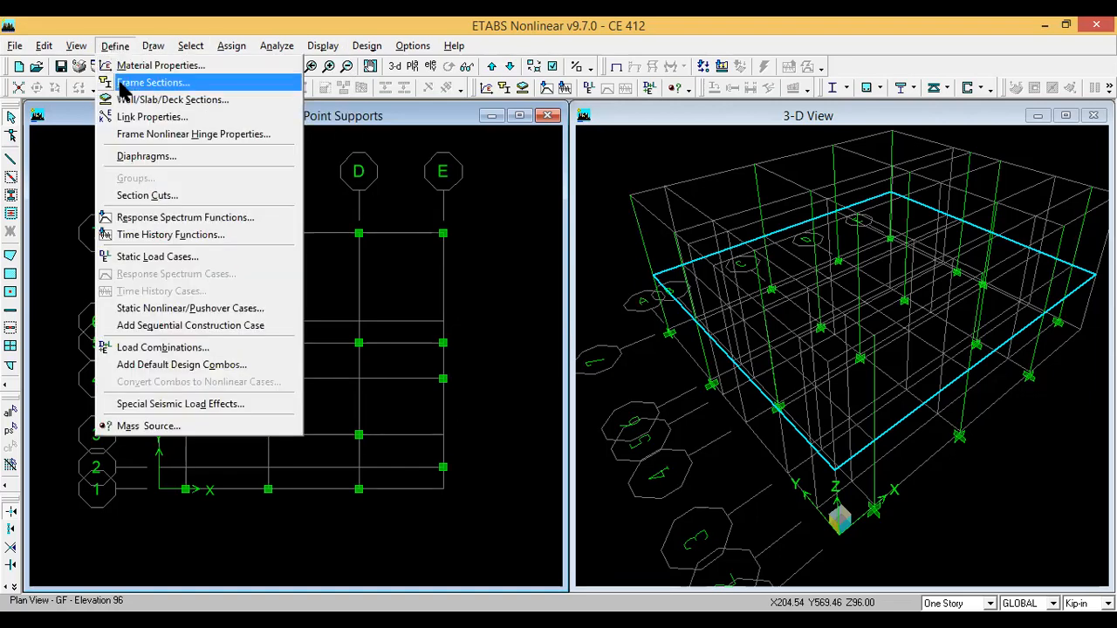
{"action": "left_click", "coordinate": [123, 81]}
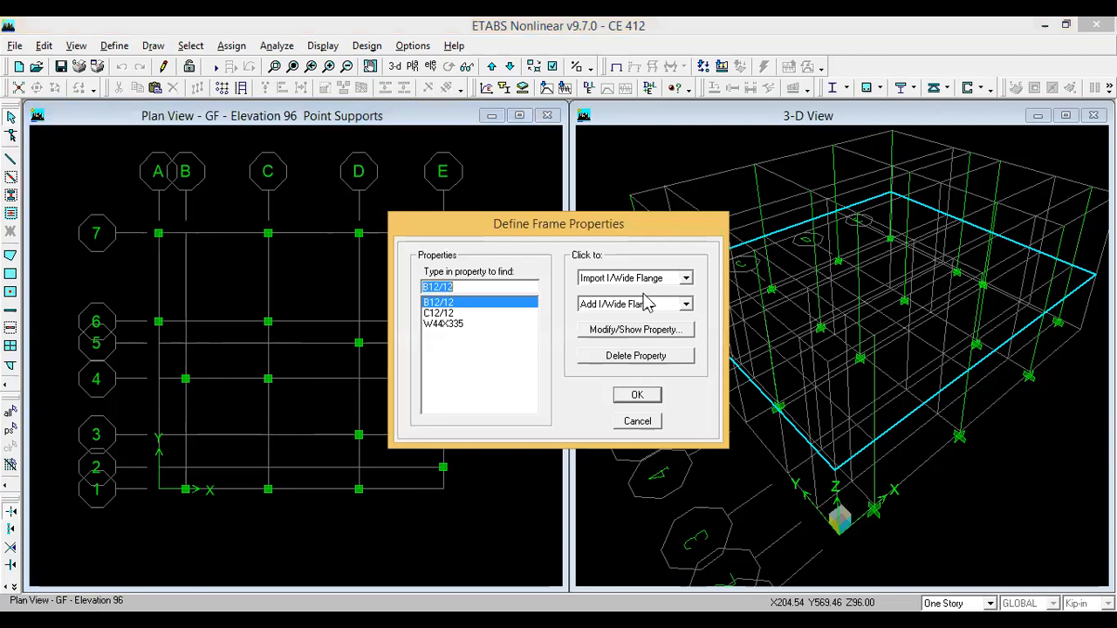
{"action": "left_click", "coordinate": [662, 306]}
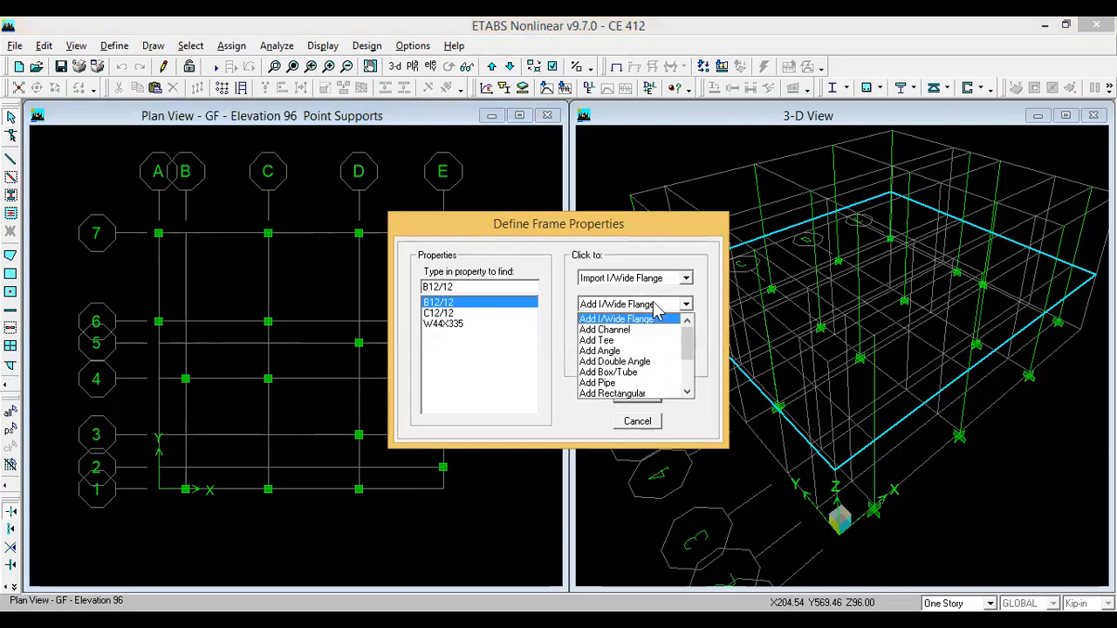
{"action": "left_click", "coordinate": [630, 395]}
{"action": "type", "text": "GB"}
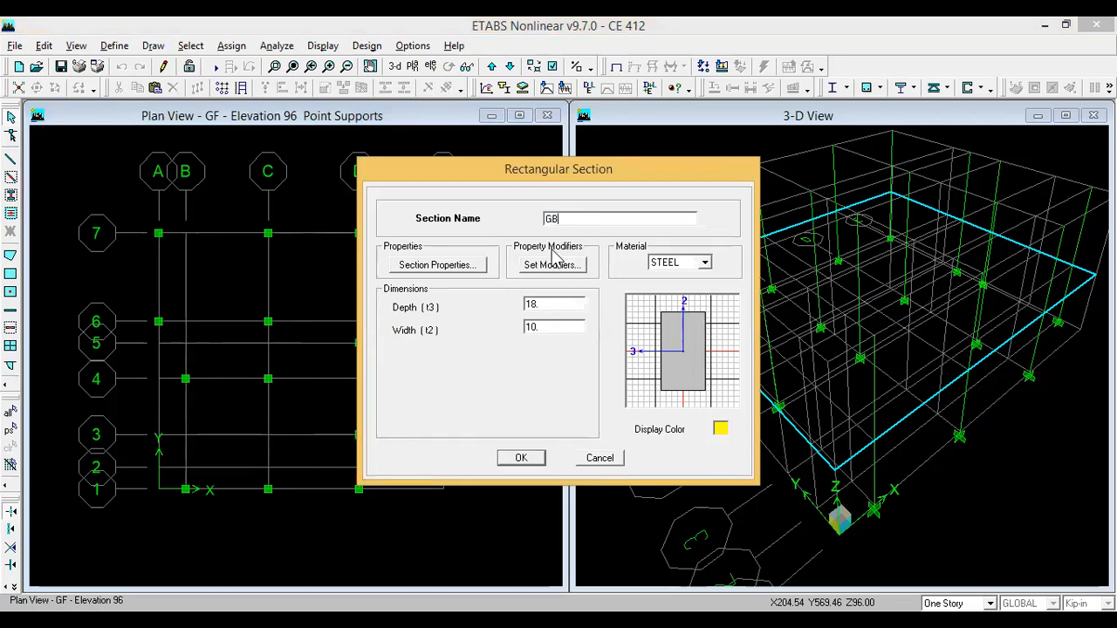
{"action": "left_click", "coordinate": [704, 262]}
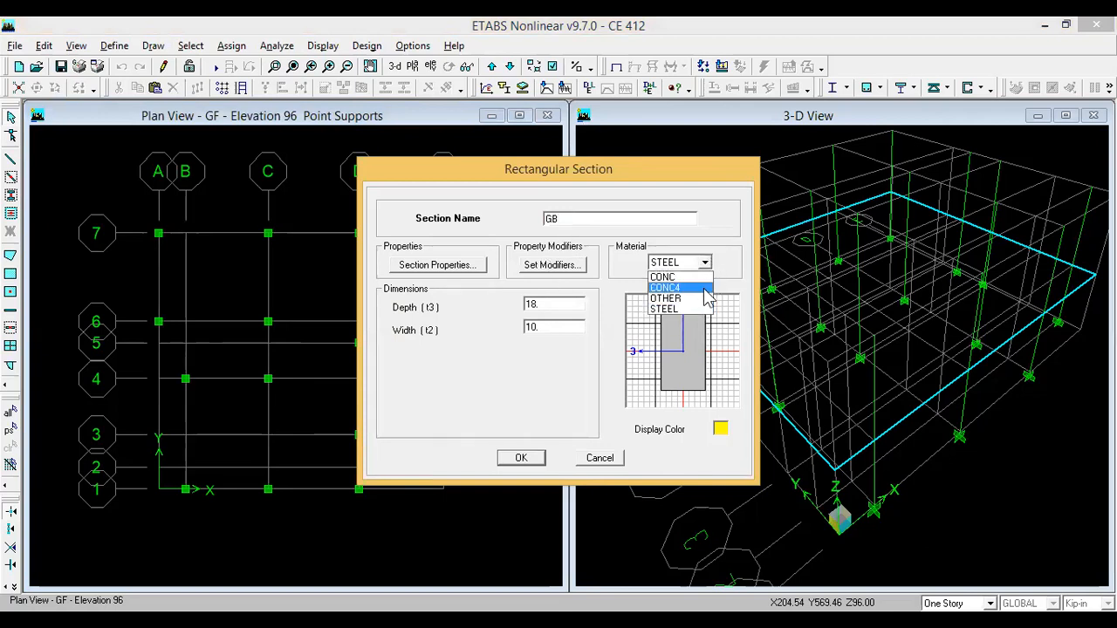
{"action": "left_click", "coordinate": [705, 290]}
{"action": "double_click", "coordinate": [543, 325]}
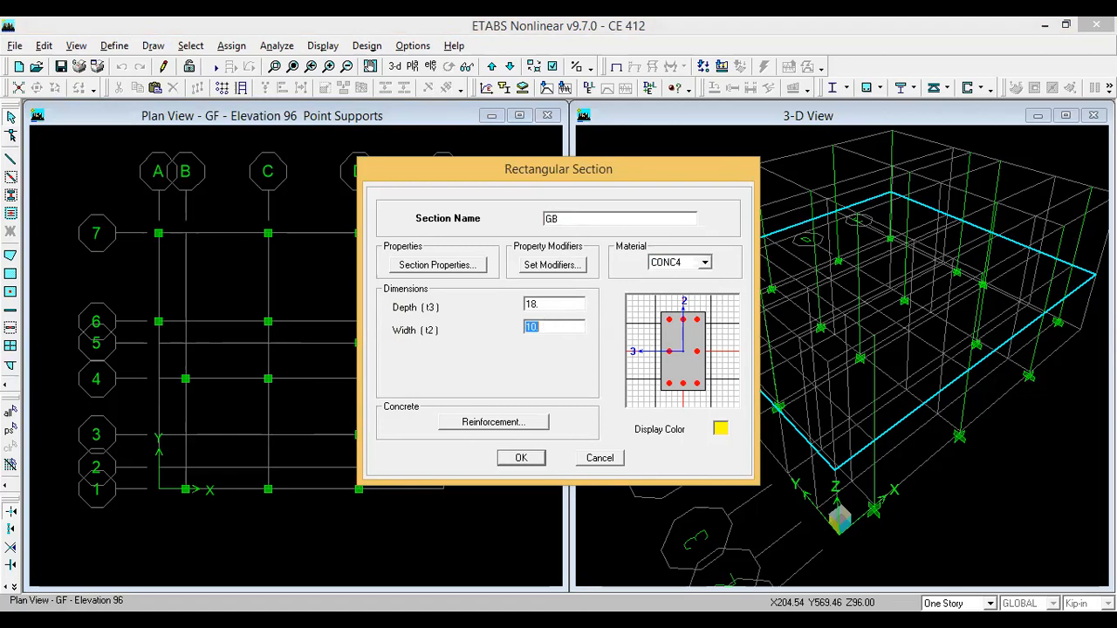
{"action": "double_click", "coordinate": [547, 306]}
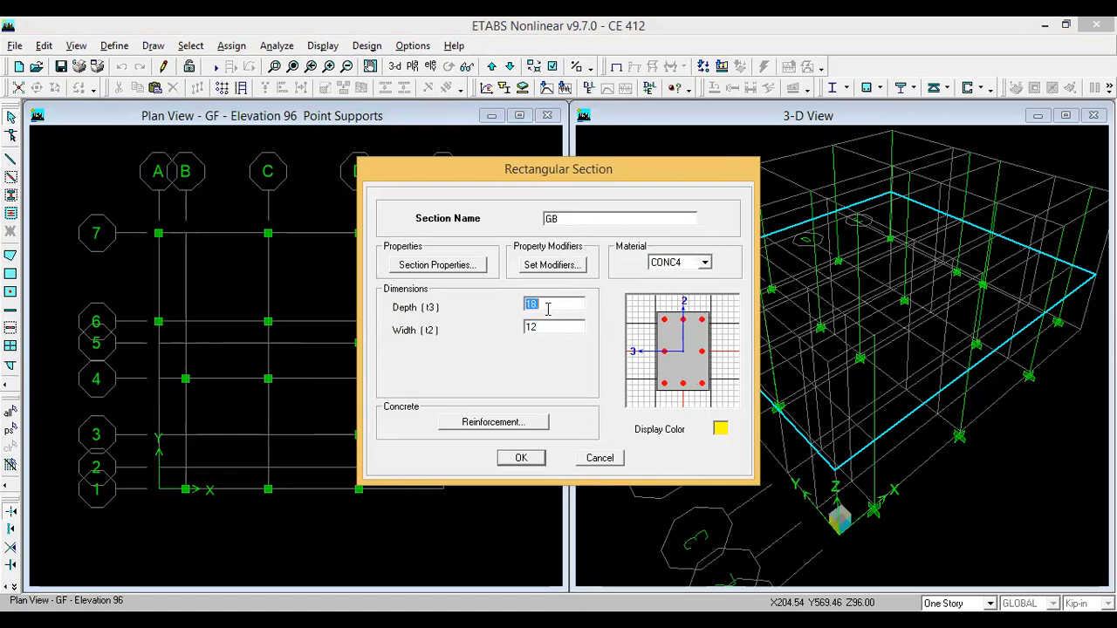
{"action": "double_click", "coordinate": [579, 219]}
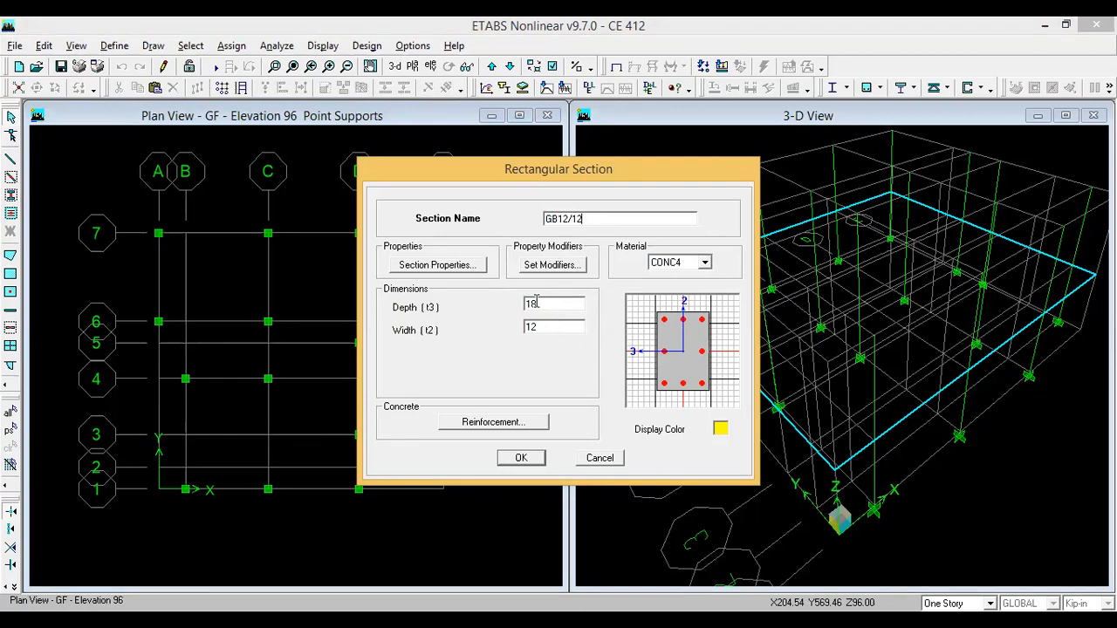
- Set the GB12/12 reinforcement to Beam design with 2.5 top and bottom concrete cover, and save the section definition
{"action": "left_click", "coordinate": [543, 425]}
{"action": "left_click", "coordinate": [597, 198]}
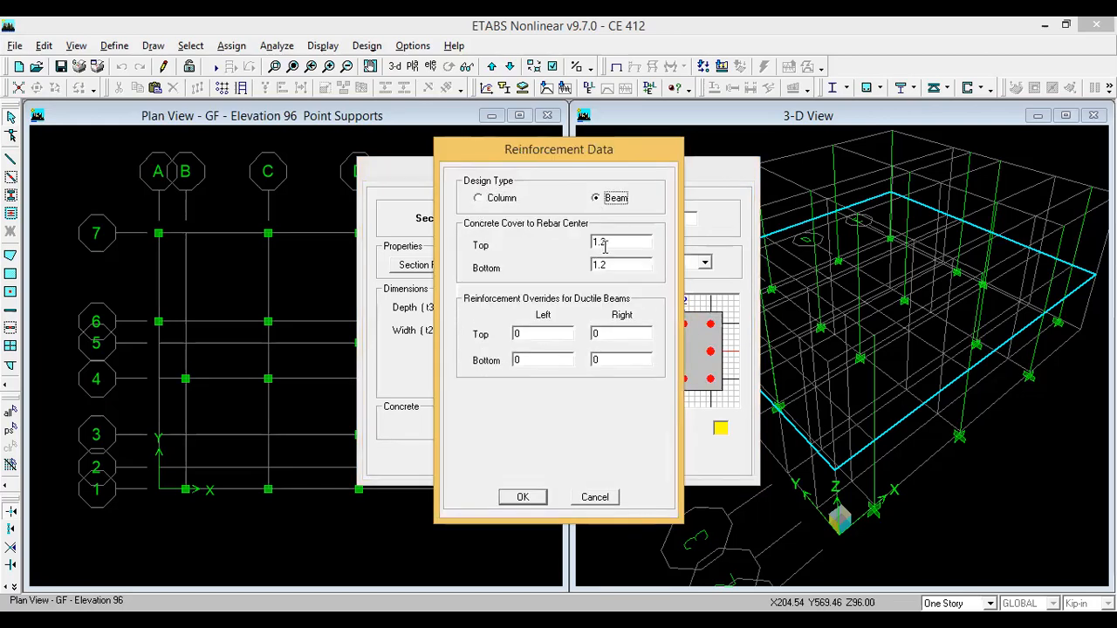
{"action": "left_click_drag", "start_coordinate": [591, 241], "coordinate": [615, 243]}
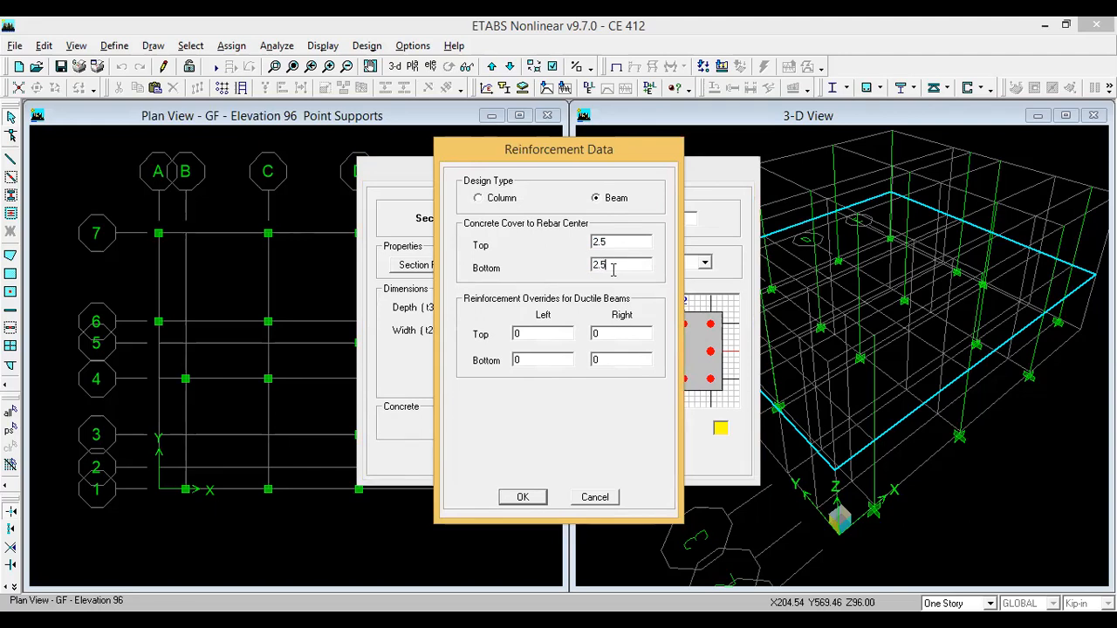
{"action": "left_click", "coordinate": [522, 497]}
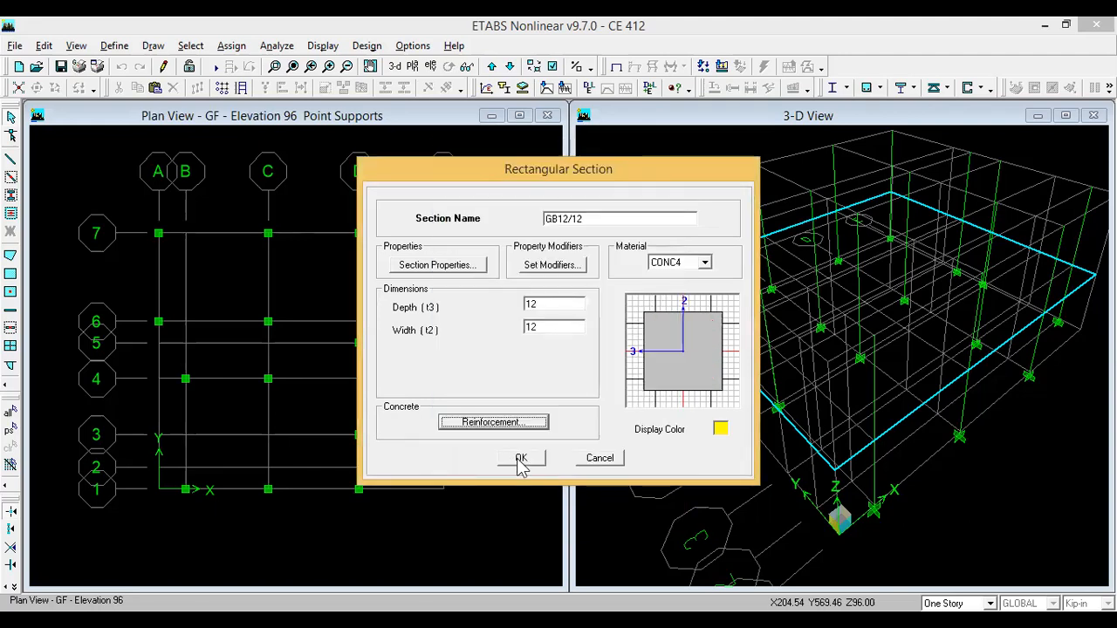
{"action": "left_click", "coordinate": [520, 460]}
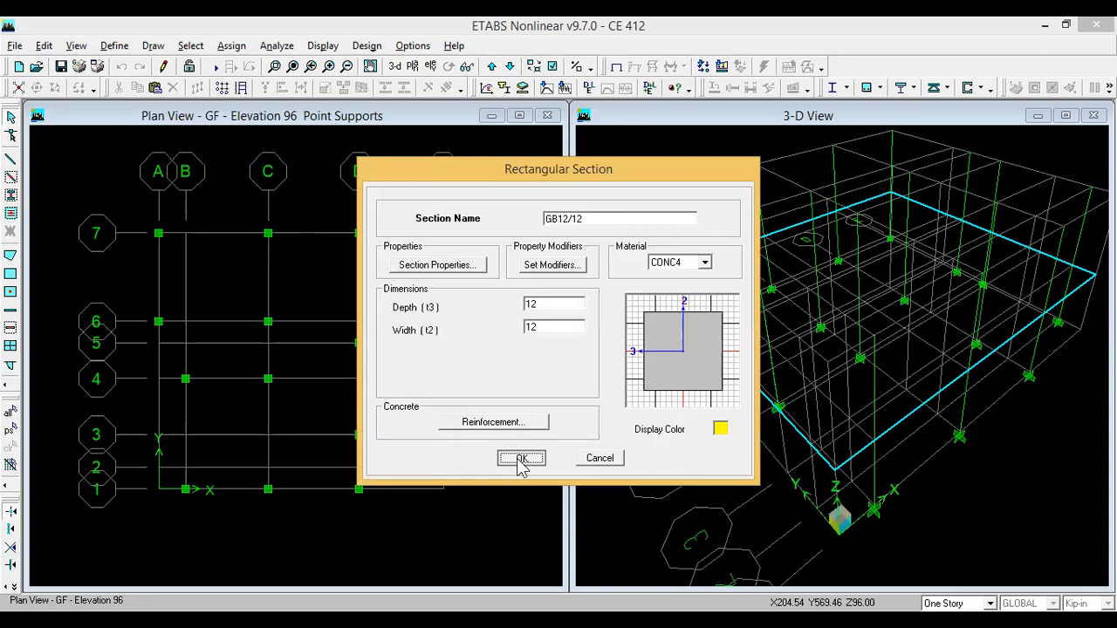
{"action": "left_click", "coordinate": [638, 397]}
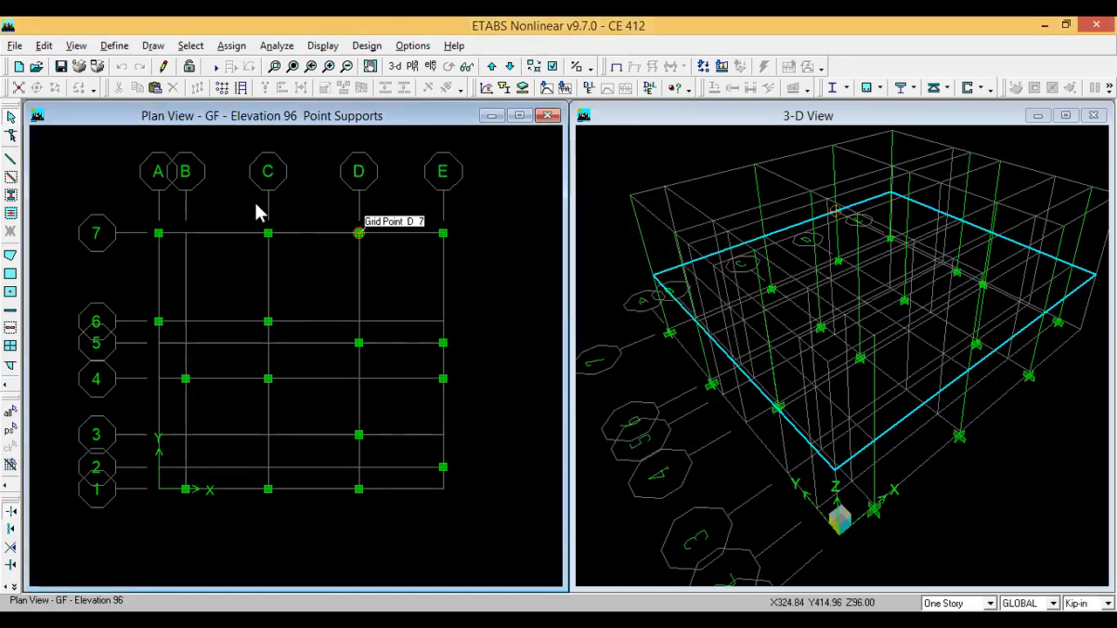
- Draw B12/12 frame beams along grid line 7 on the GF plan, from A through C and D to E
{"action": "left_click", "coordinate": [11, 160]}
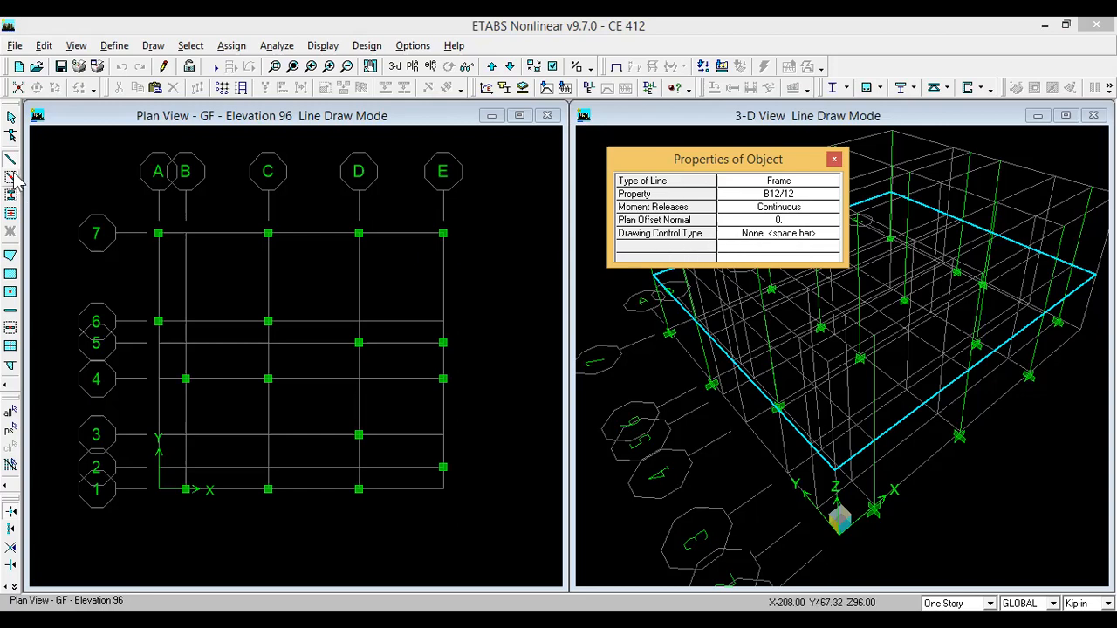
{"action": "left_click", "coordinate": [158, 234]}
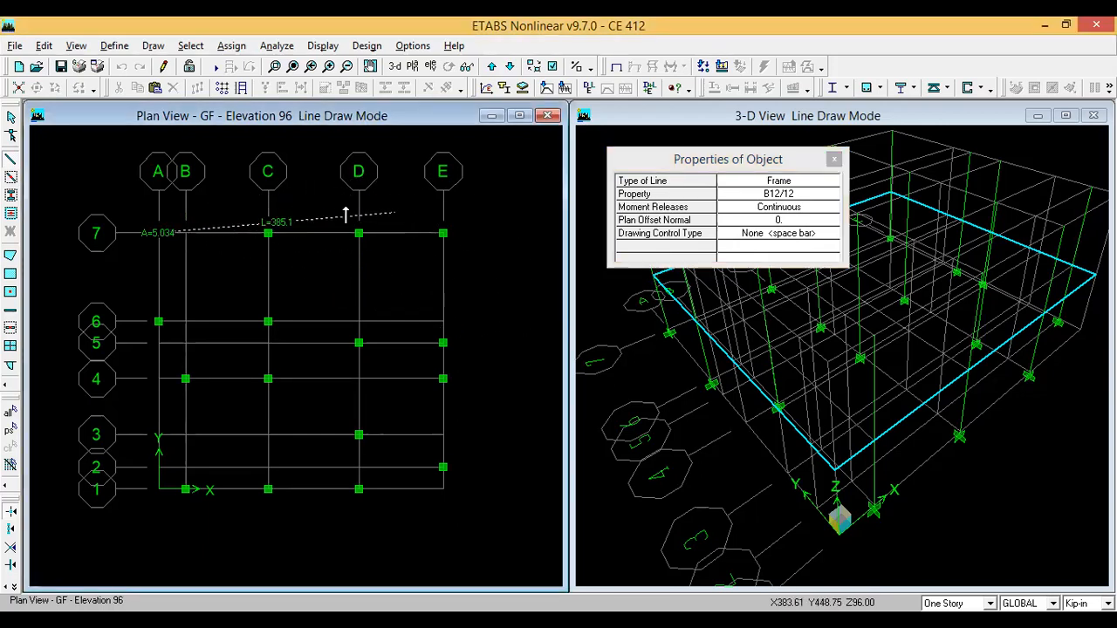
{"action": "left_click", "coordinate": [268, 233]}
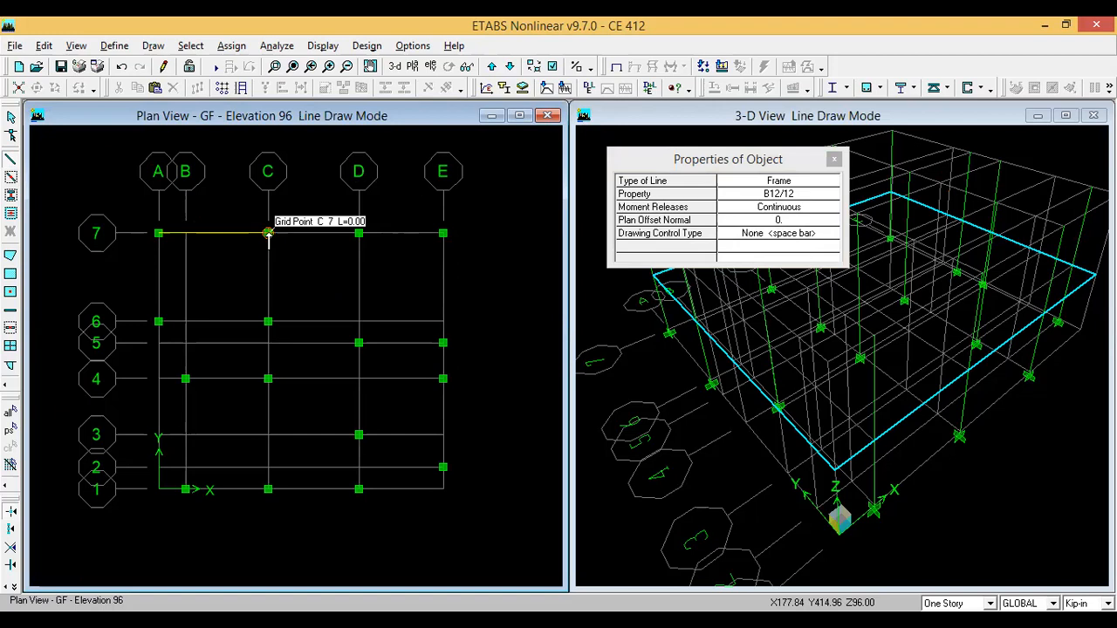
{"action": "left_click", "coordinate": [359, 234]}
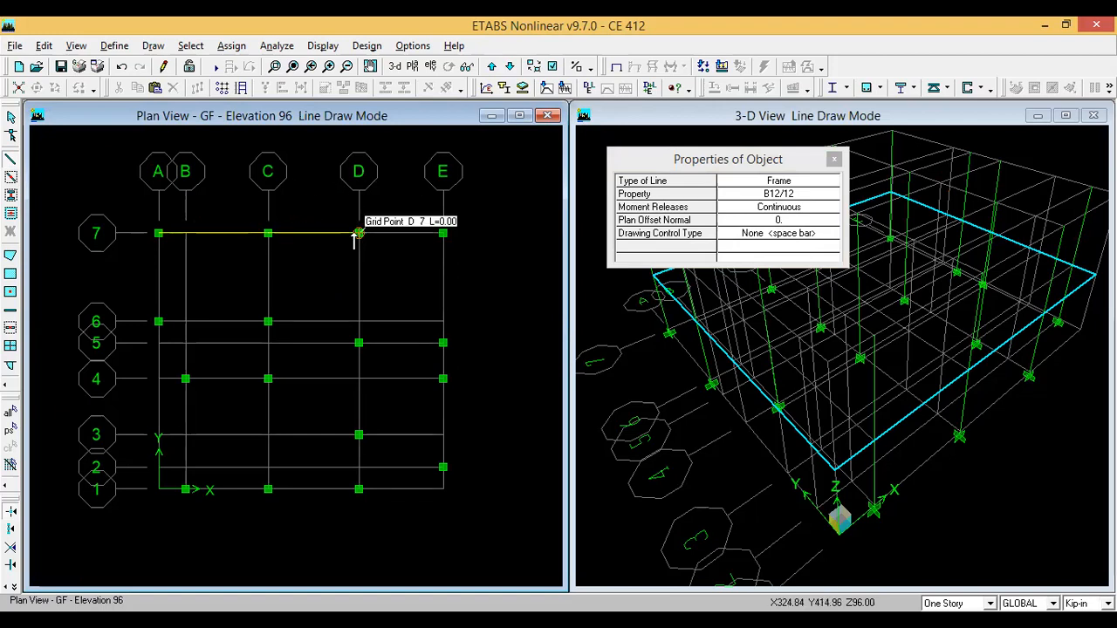
{"action": "left_click", "coordinate": [444, 234]}
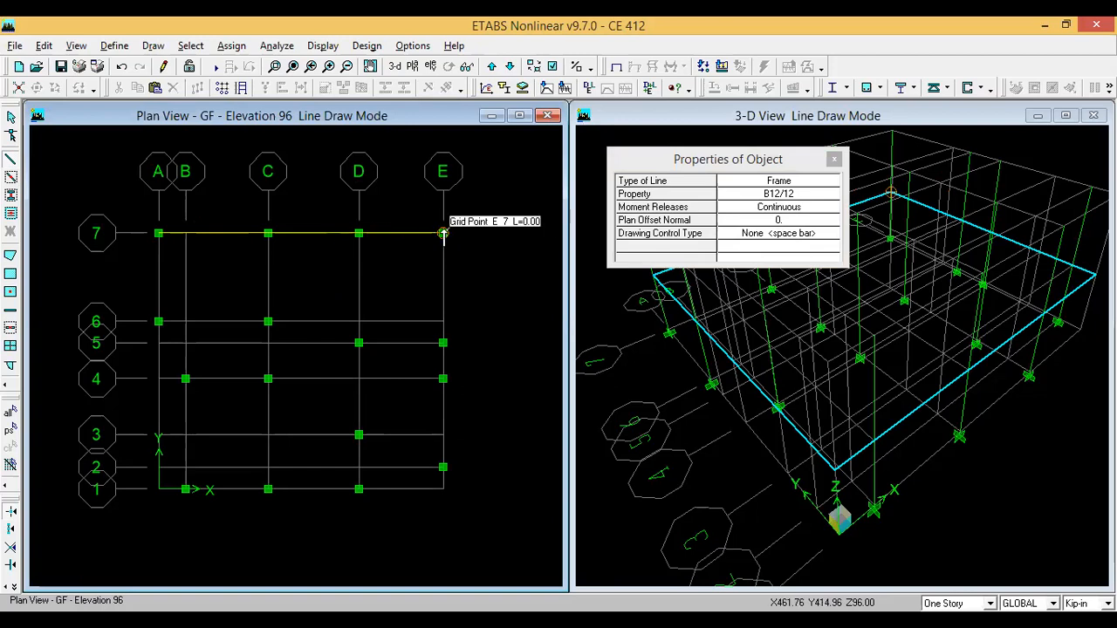
{"action": "key", "text": "Escape"}
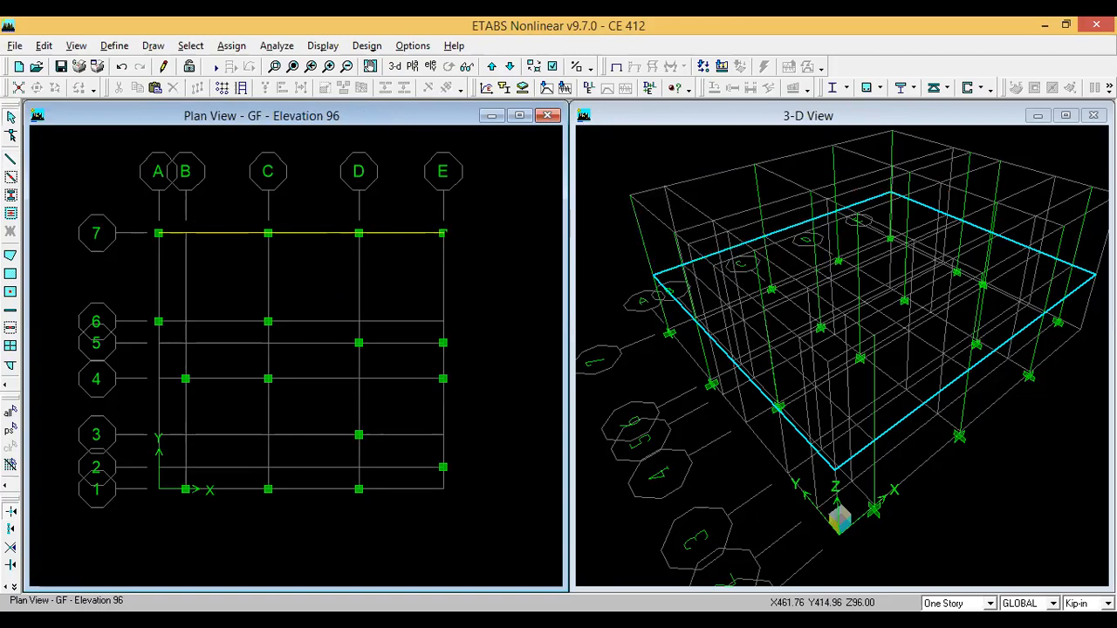
- Select the three beam segments along grid line 7 one by one to check them, and clear the selection
{"action": "left_click", "coordinate": [206, 233]}
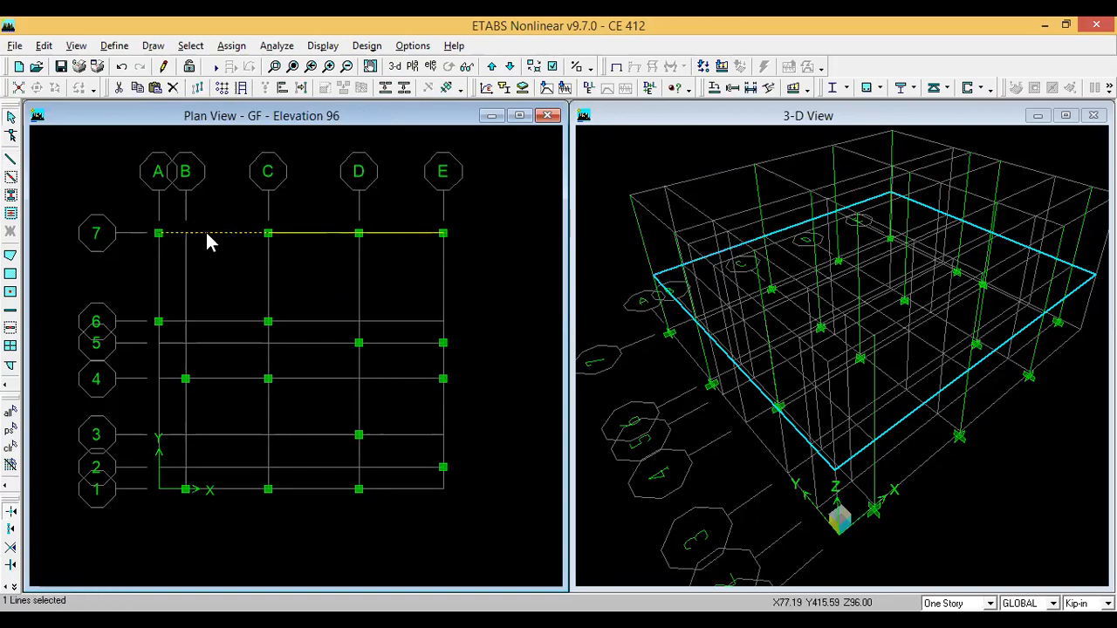
{"action": "left_click", "coordinate": [313, 233]}
{"action": "left_click", "coordinate": [393, 233]}
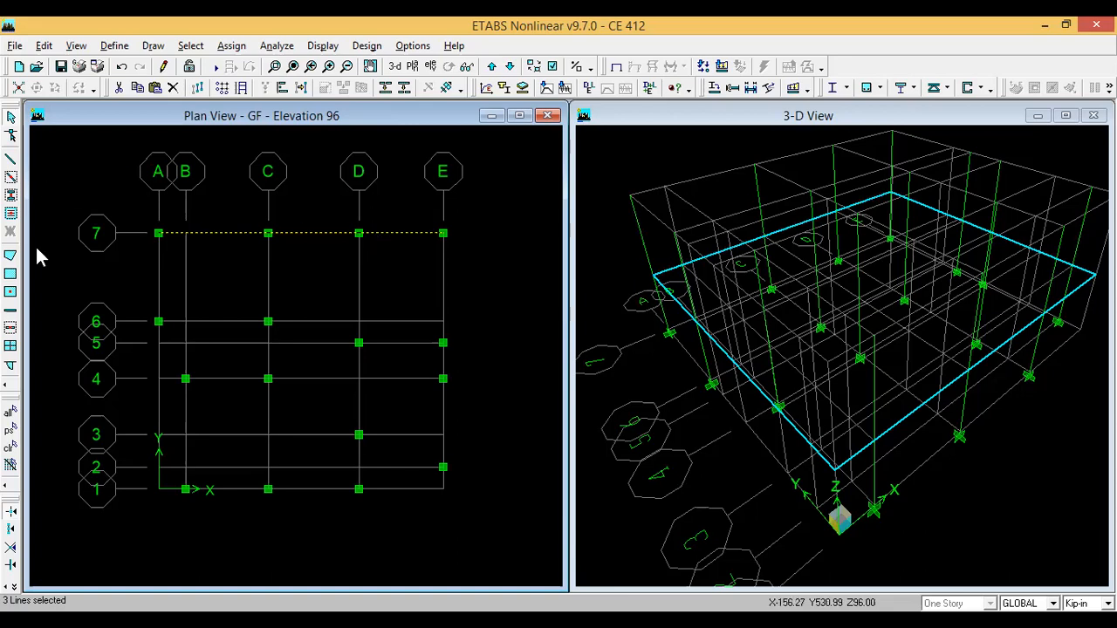
{"action": "left_click", "coordinate": [11, 448]}
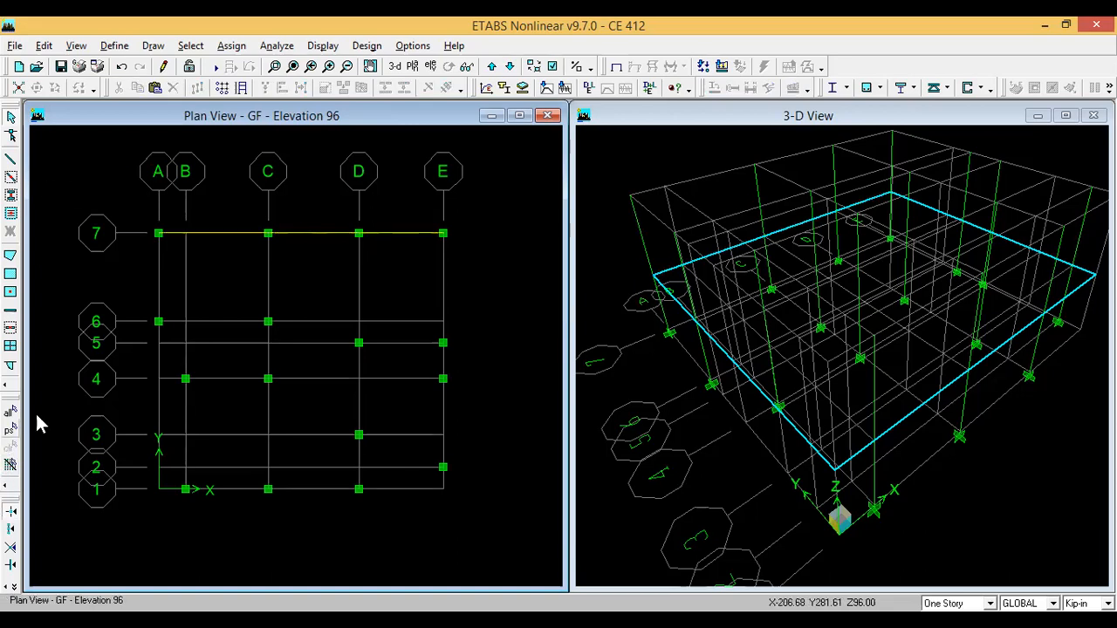
- Delete the three B12/12 beam segments along grid line 7 between A and E on the GF plan
{"action": "left_click", "coordinate": [319, 233]}
{"action": "left_click", "coordinate": [404, 232]}
{"action": "left_click", "coordinate": [249, 233]}
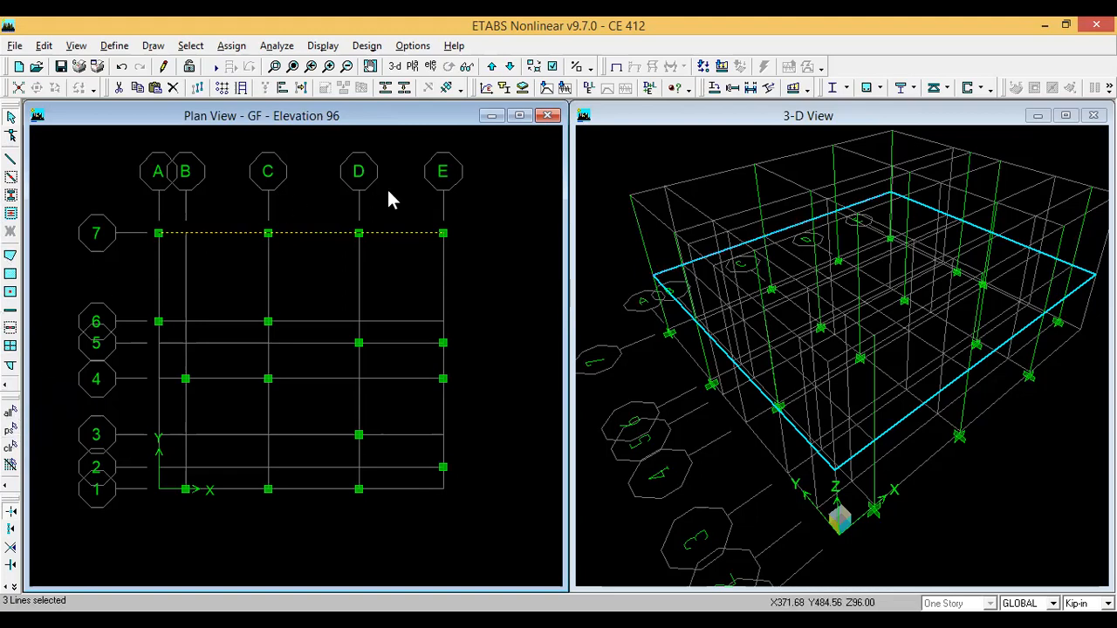
{"action": "key", "text": "Delete"}
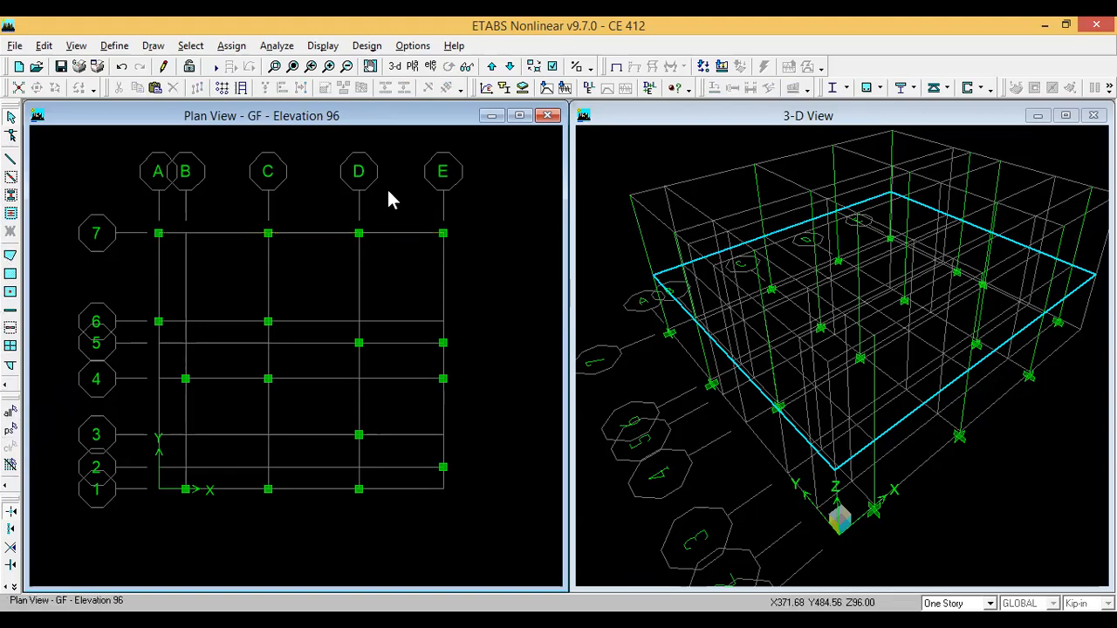
- Try a single continuous B12/12 frame beam from A7 to E7, and delete it again
{"action": "left_click", "coordinate": [11, 162]}
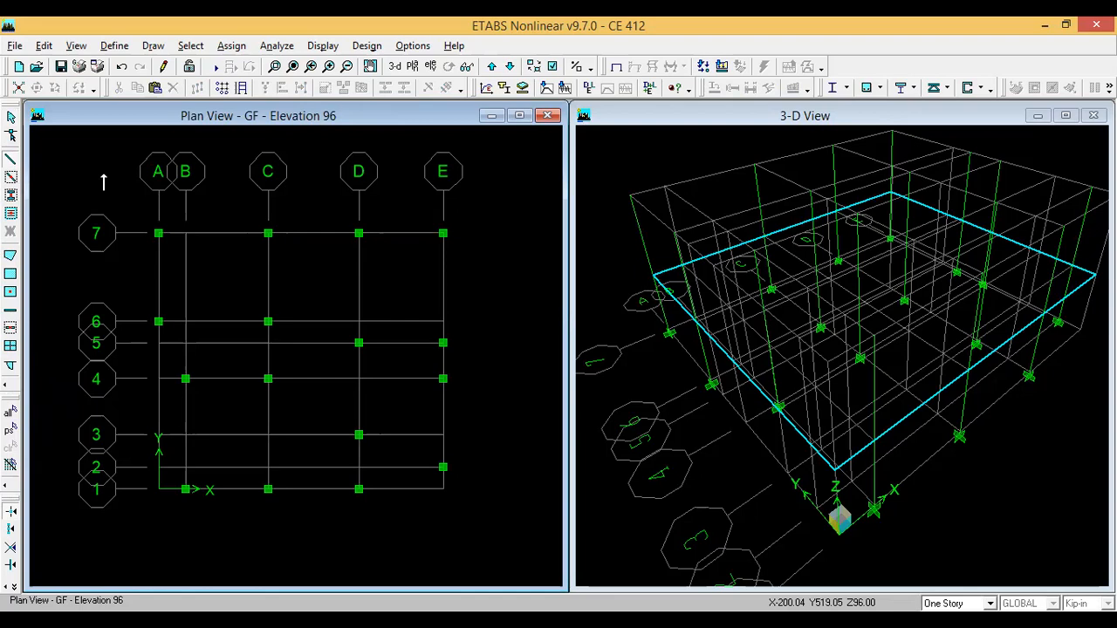
{"action": "left_click", "coordinate": [158, 234]}
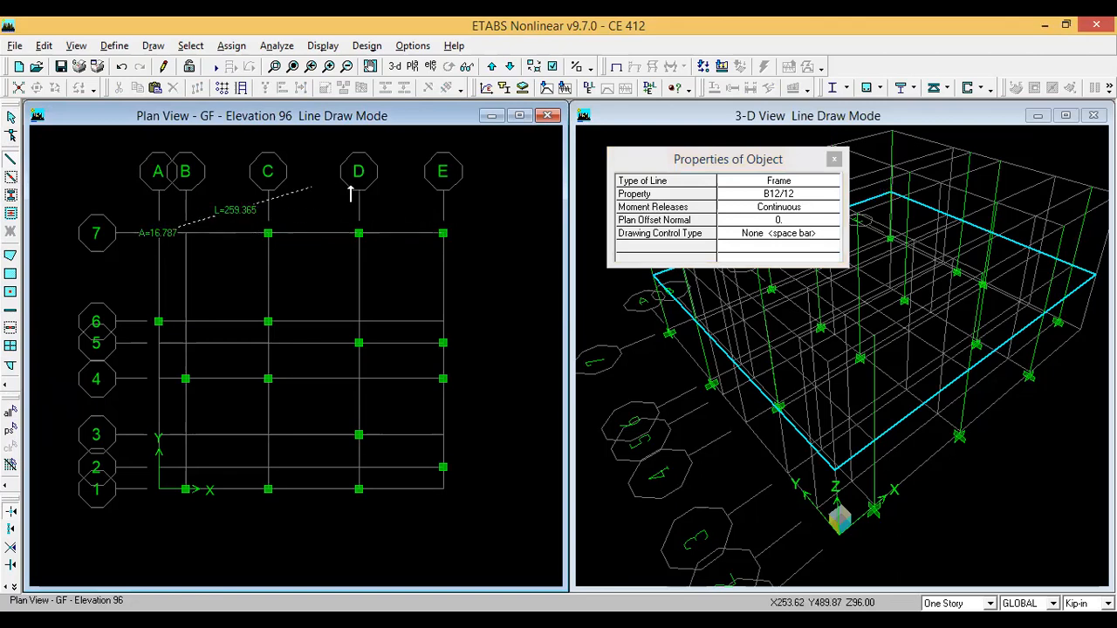
{"action": "left_click", "coordinate": [443, 233]}
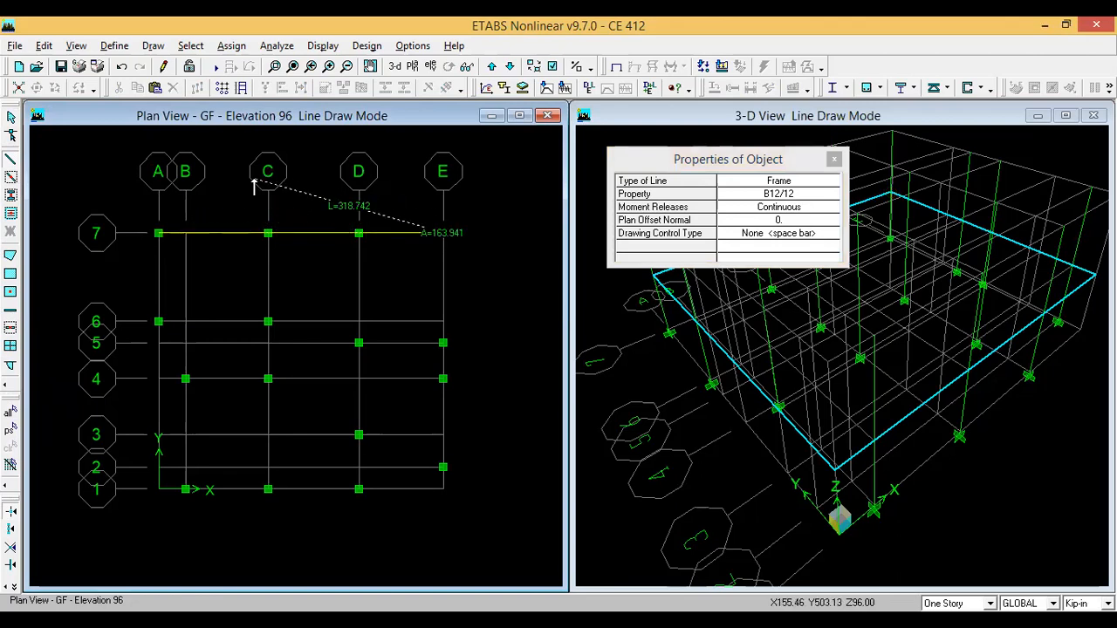
{"action": "key", "text": "Escape"}
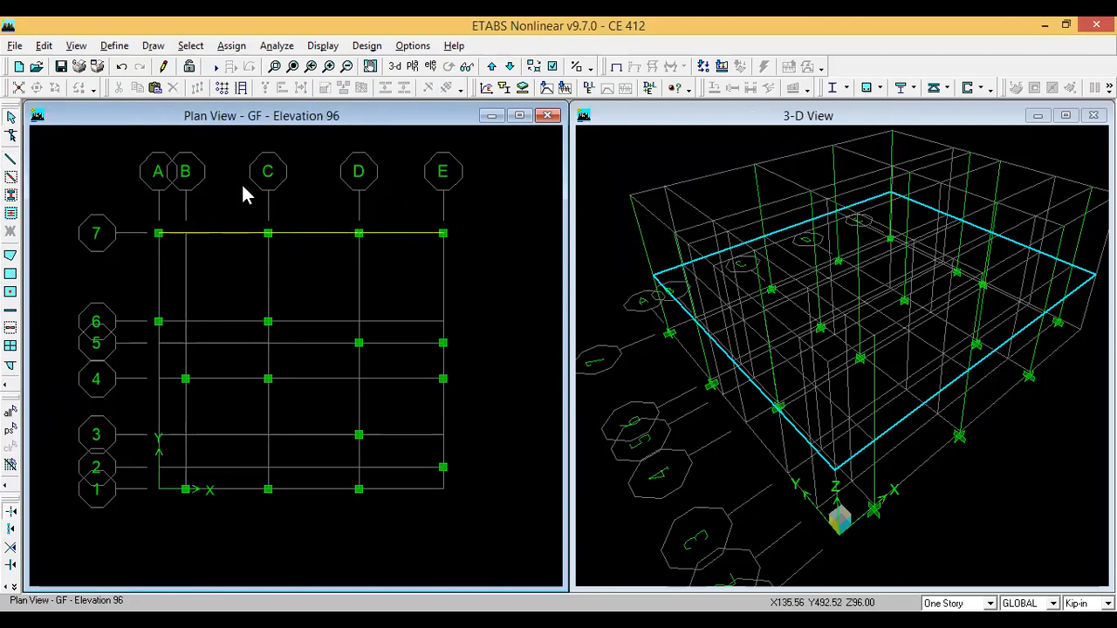
{"action": "left_click", "coordinate": [299, 233]}
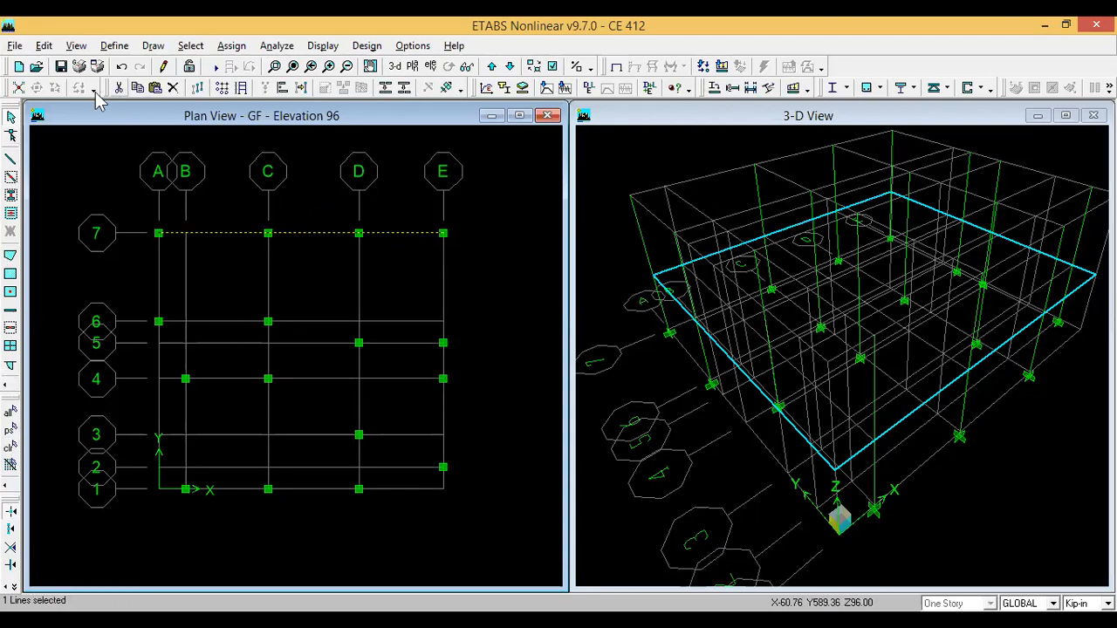
{"action": "key", "text": "Delete"}
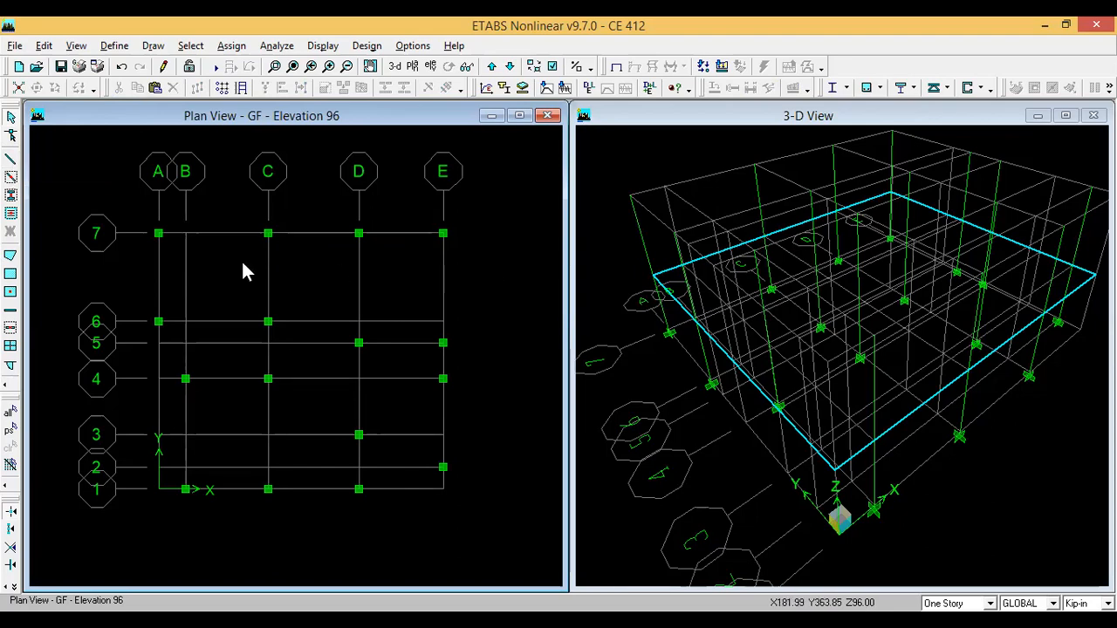
- Redraw one full-length B12/12 frame beam along grid line 7 directly from A to E
{"action": "left_click", "coordinate": [11, 160]}
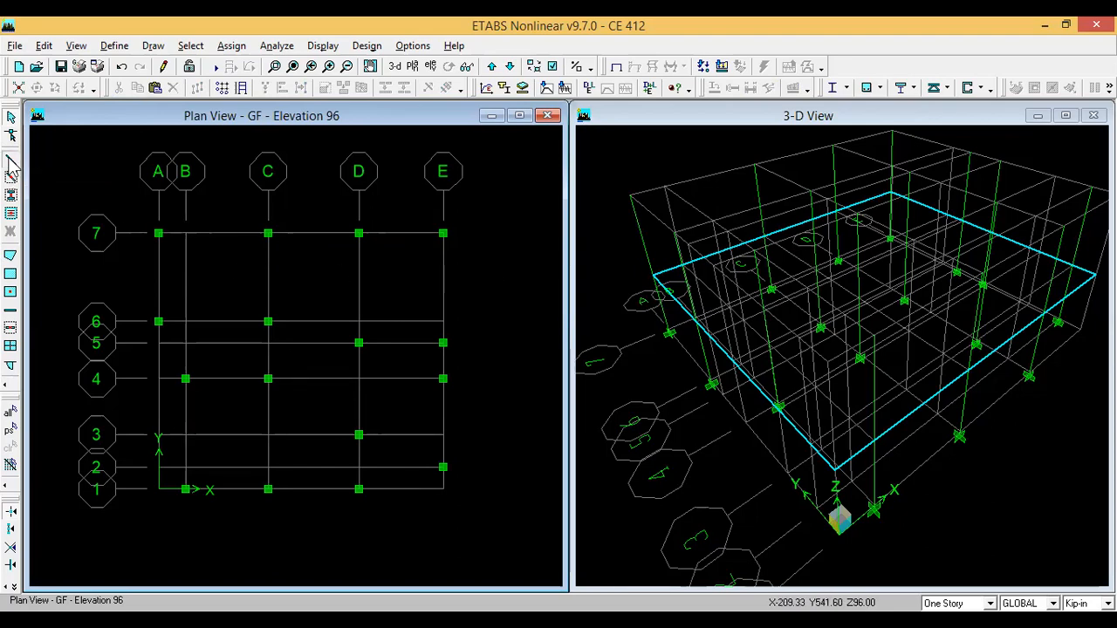
{"action": "left_click", "coordinate": [158, 234]}
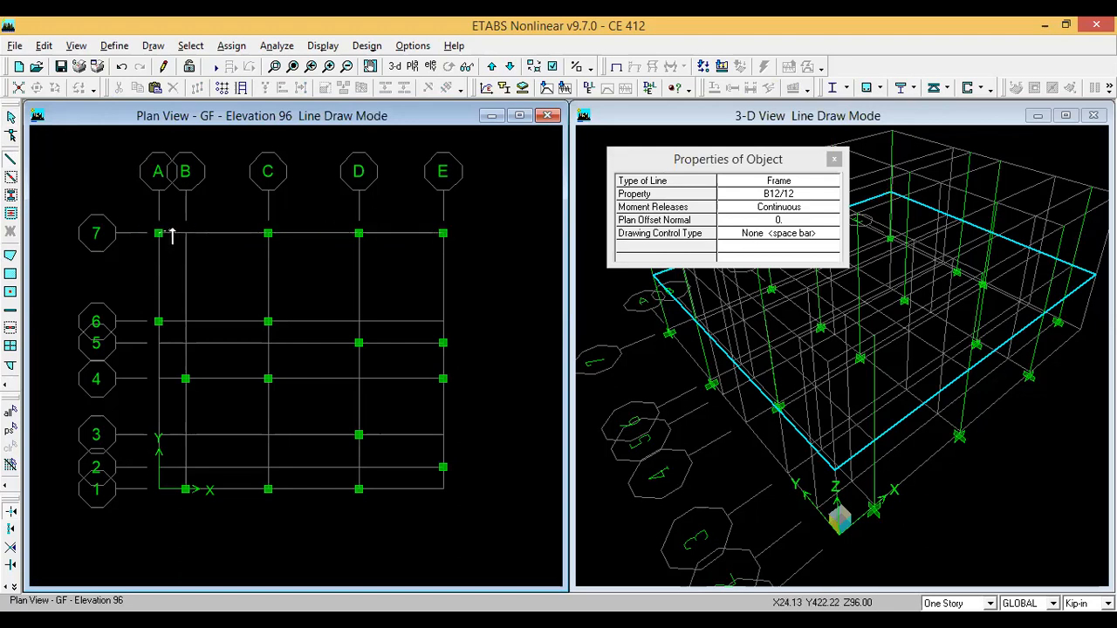
{"action": "left_click", "coordinate": [443, 233]}
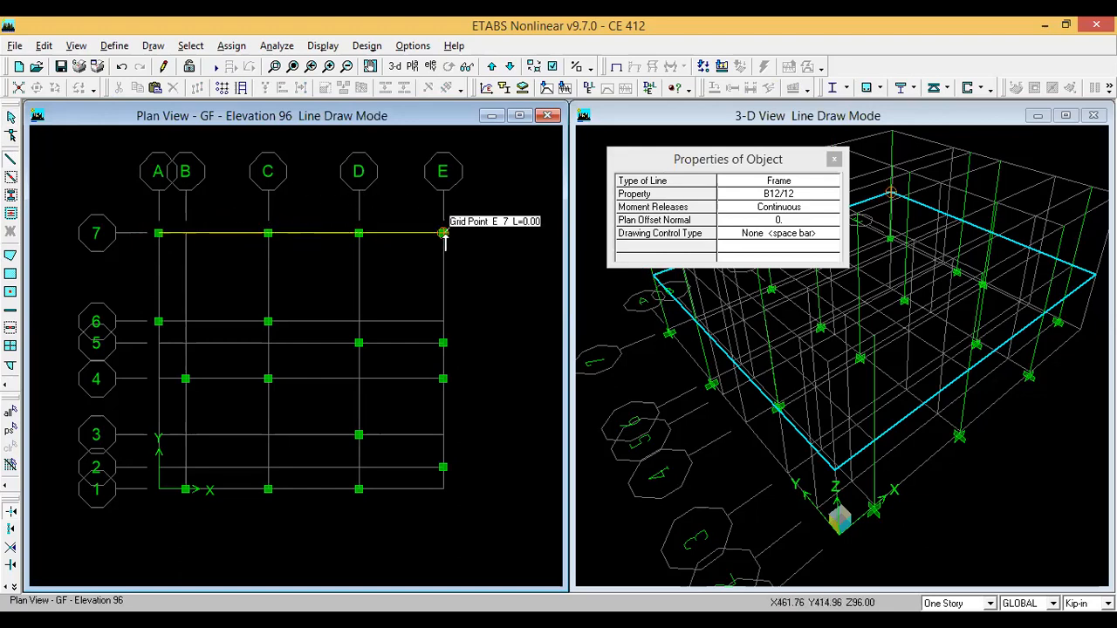
{"action": "key", "text": "Escape"}
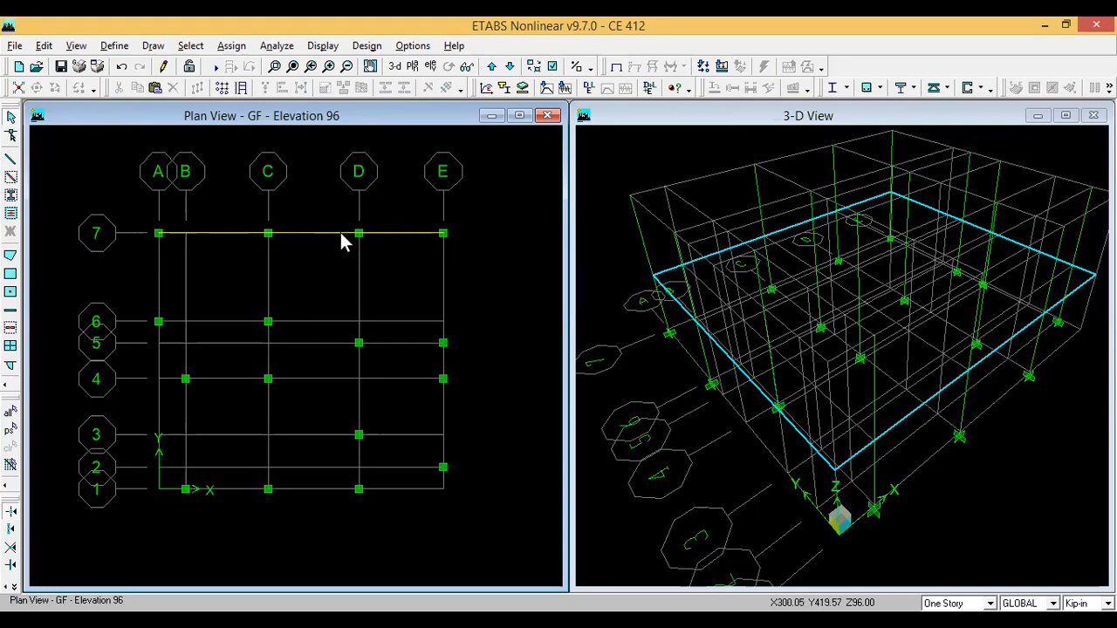
- Select the full-length grid line 7 beam to check that it is one line, and delete it
{"action": "left_click", "coordinate": [318, 227]}
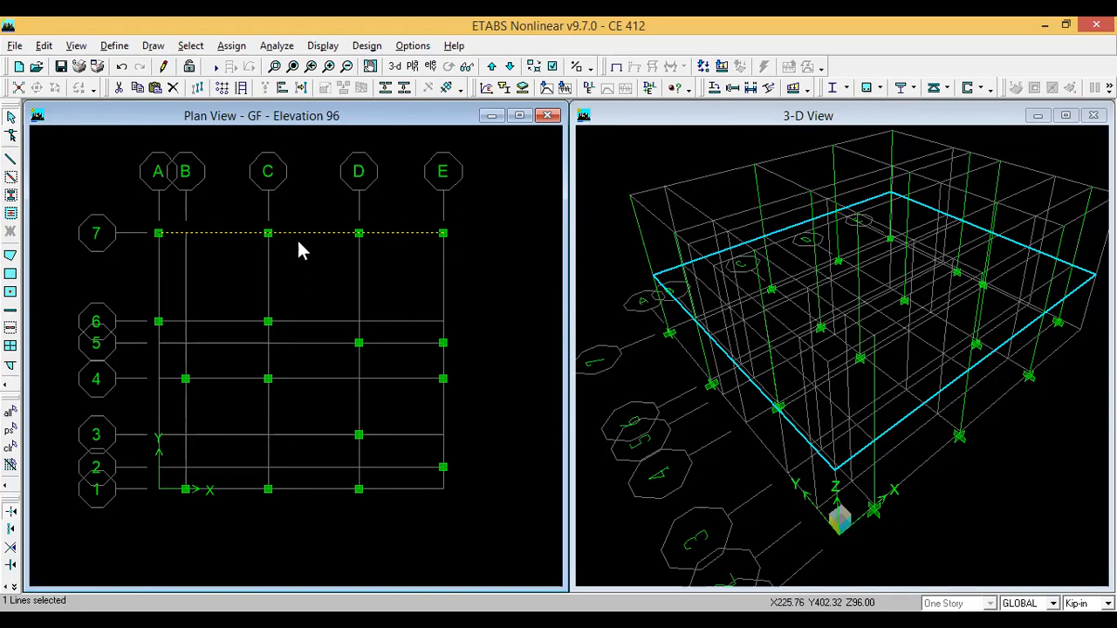
{"action": "left_click", "coordinate": [10, 447]}
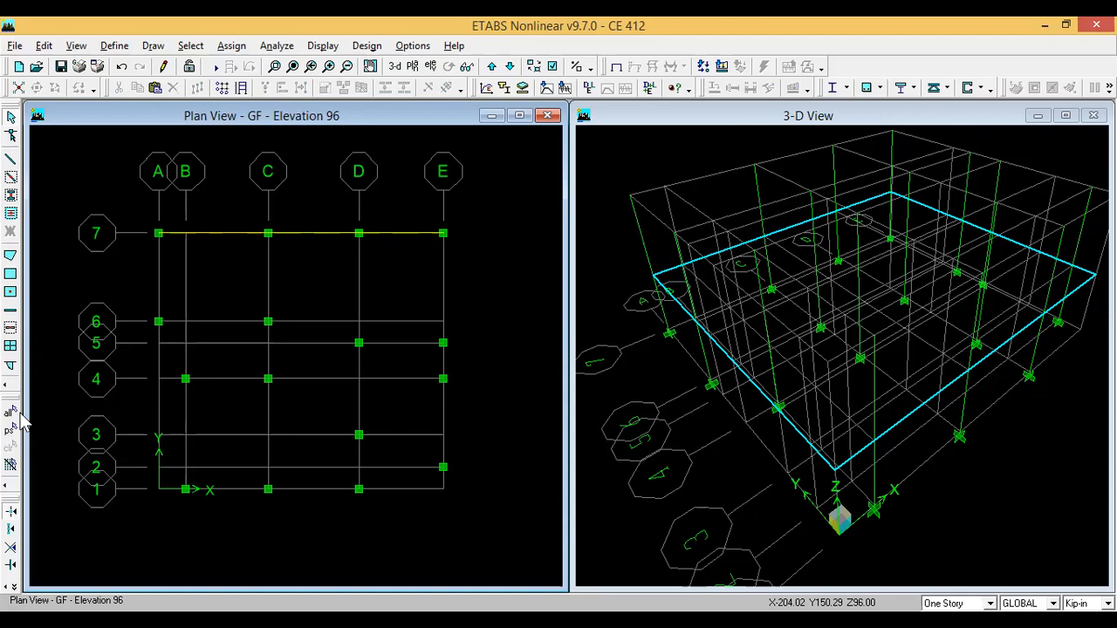
{"action": "left_click", "coordinate": [301, 233]}
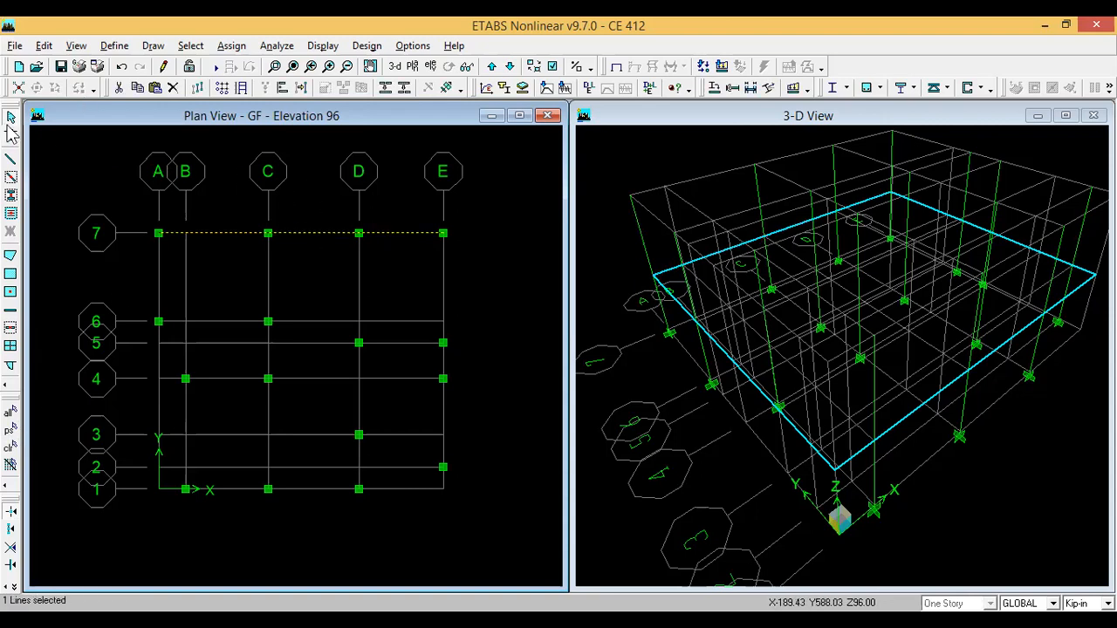
{"action": "left_click", "coordinate": [11, 196]}
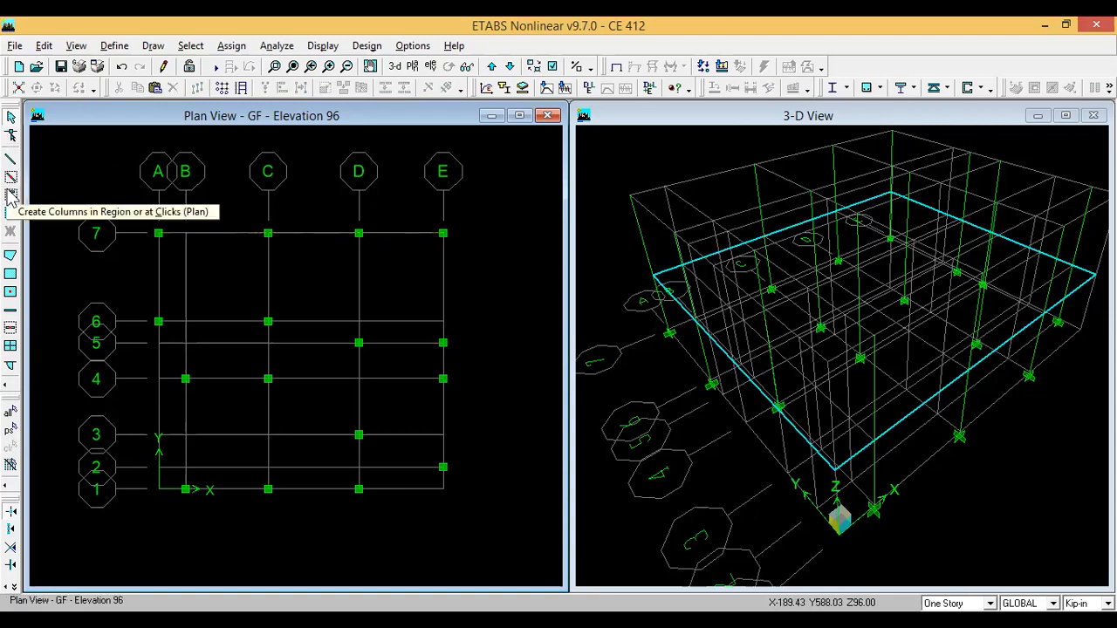
- Draw B12/12 frame beams along grid line 7 in separate segments from A through C and D to E
{"action": "left_click", "coordinate": [10, 159]}
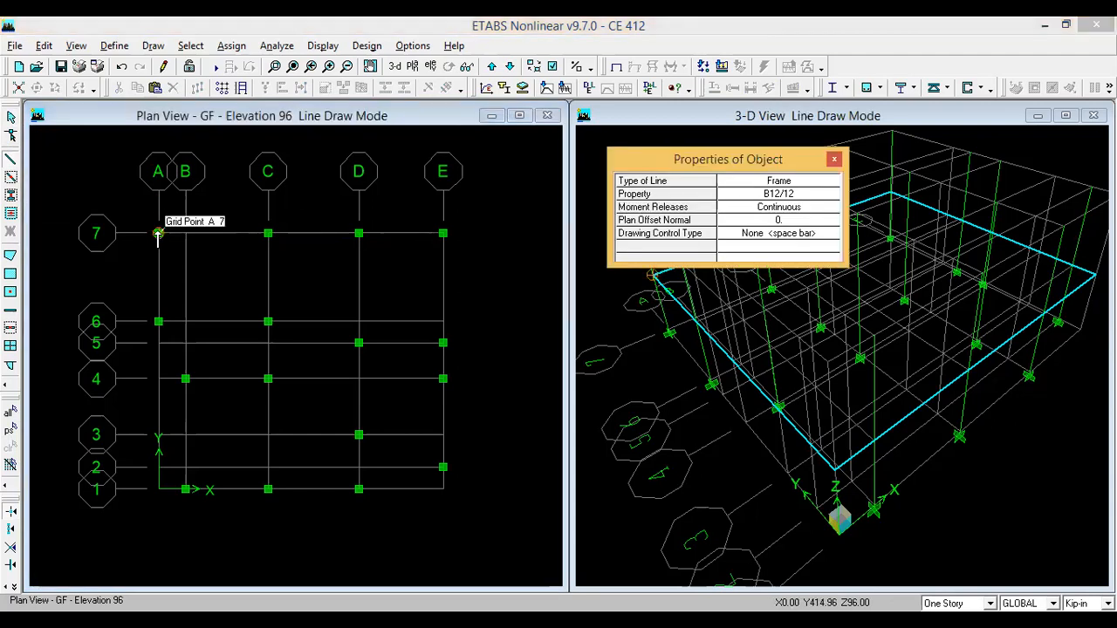
{"action": "left_click", "coordinate": [158, 233]}
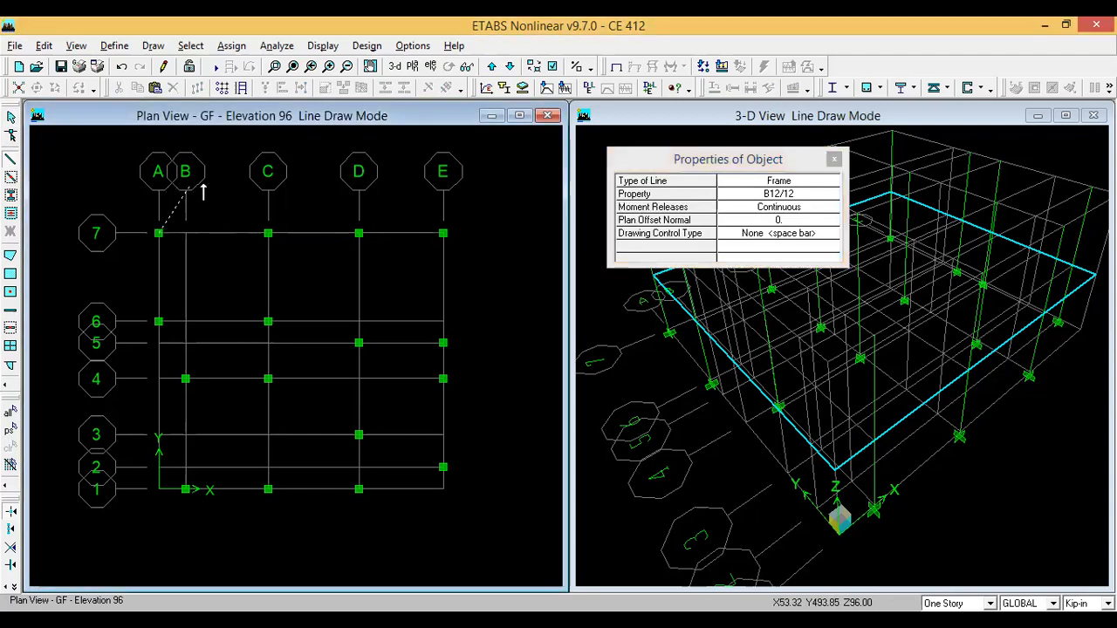
{"action": "left_click", "coordinate": [268, 233]}
{"action": "left_click", "coordinate": [358, 233]}
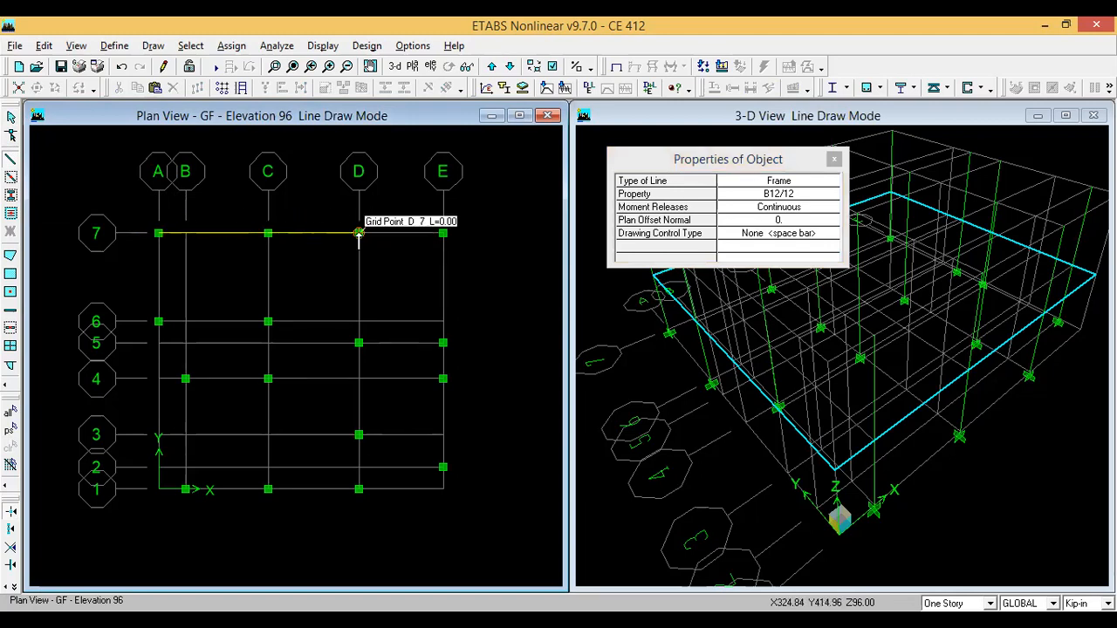
{"action": "left_click", "coordinate": [444, 233]}
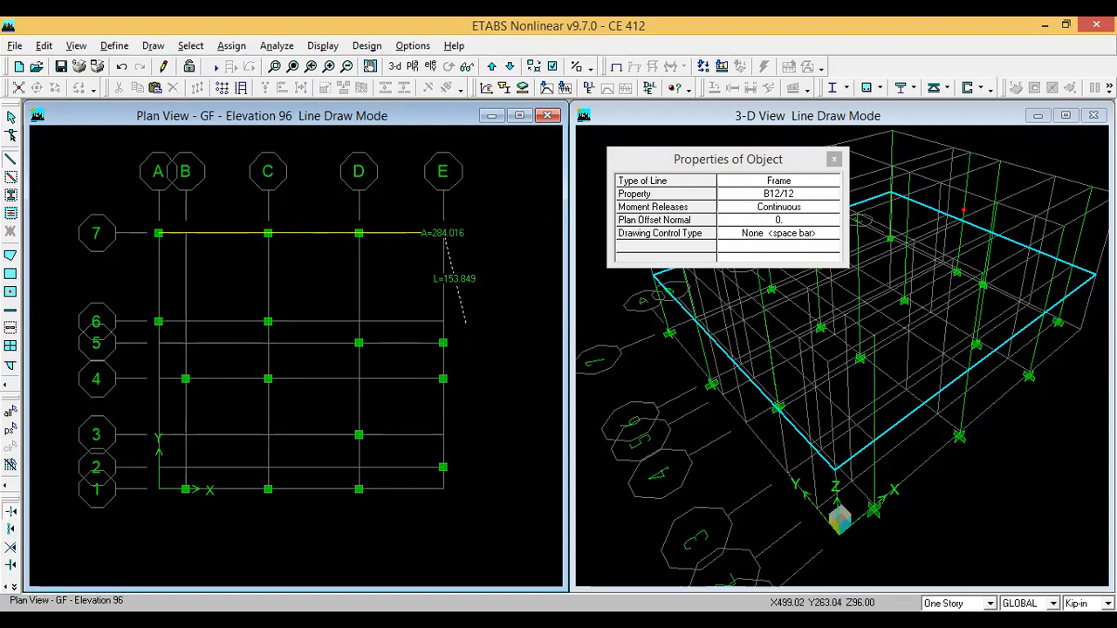
- Continue the B12/12 beams along grid line E through 5, 4 and 2, and along grid line 2 to D
{"action": "left_click", "coordinate": [443, 342]}
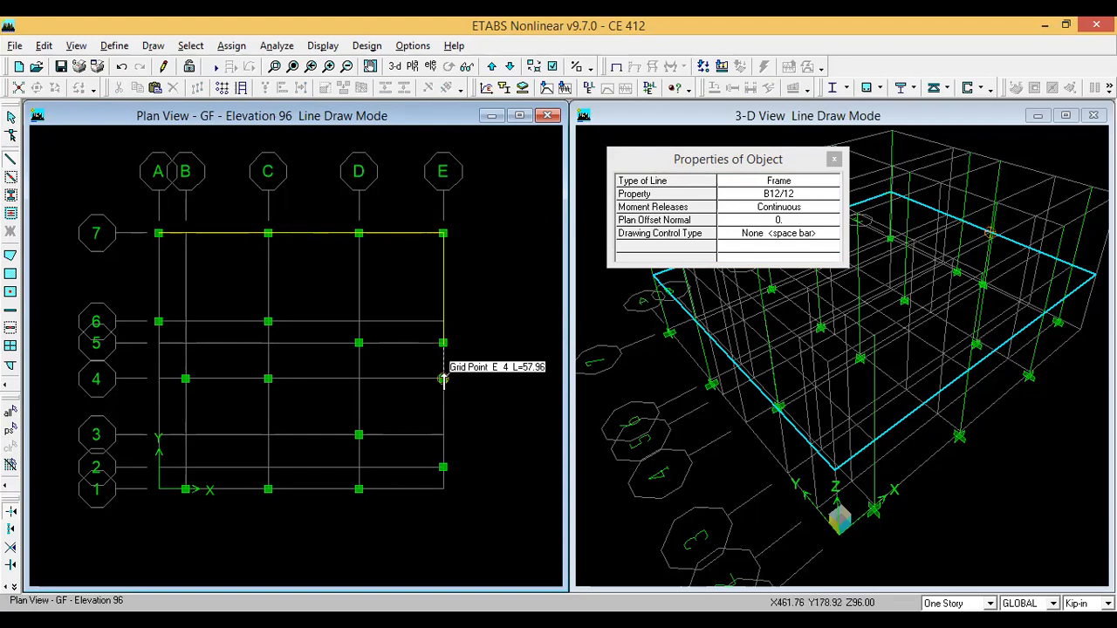
{"action": "left_click", "coordinate": [444, 379]}
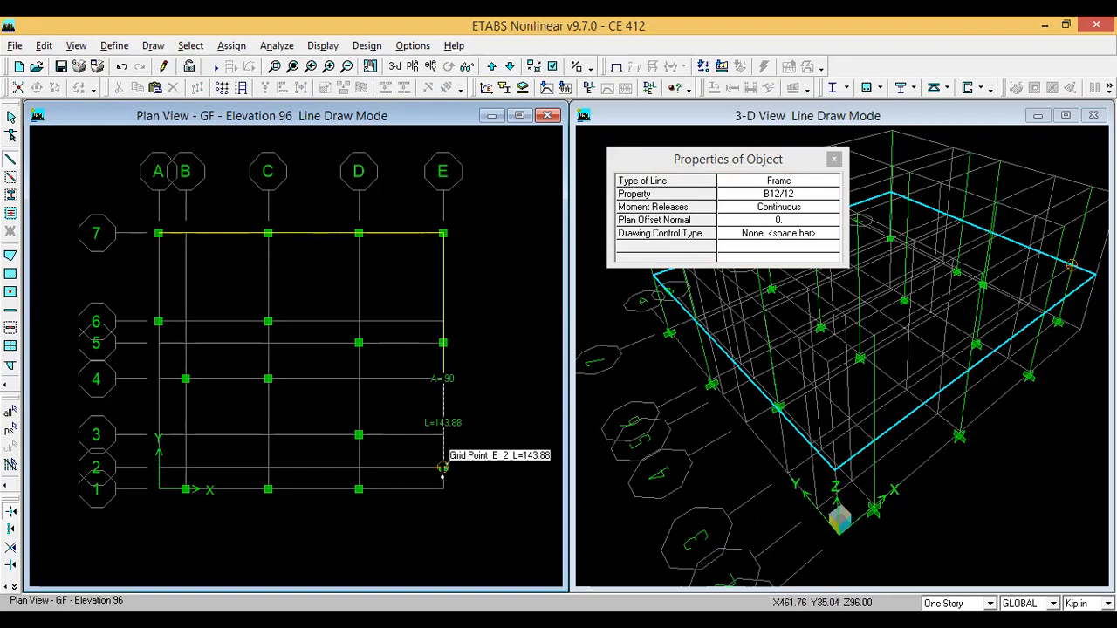
{"action": "left_click", "coordinate": [443, 468]}
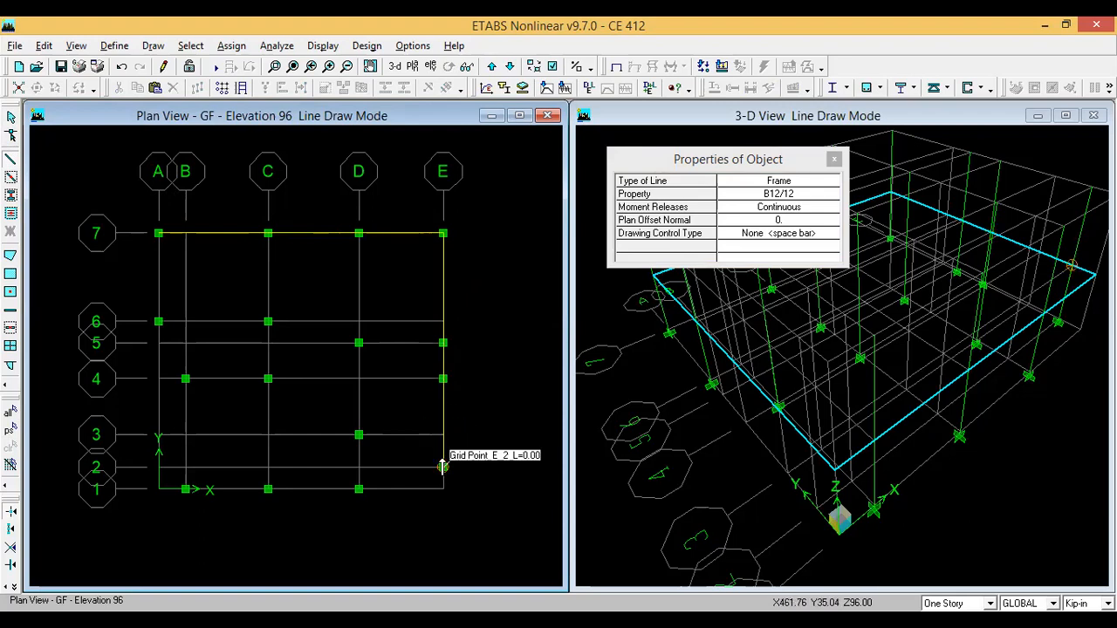
{"action": "left_click", "coordinate": [359, 468]}
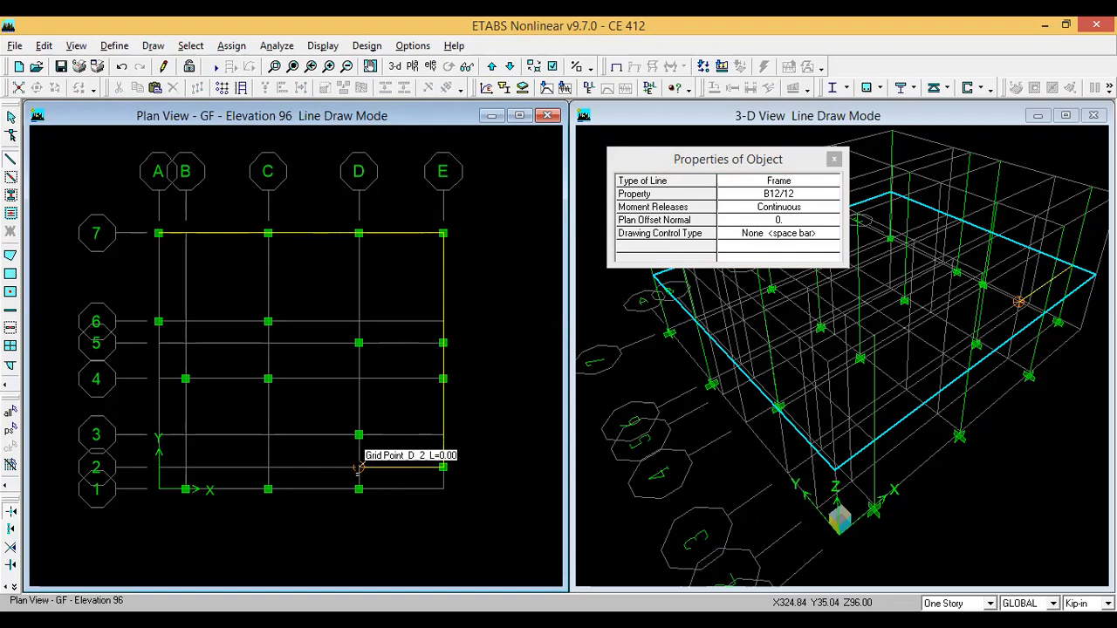
{"action": "key", "text": "Escape"}
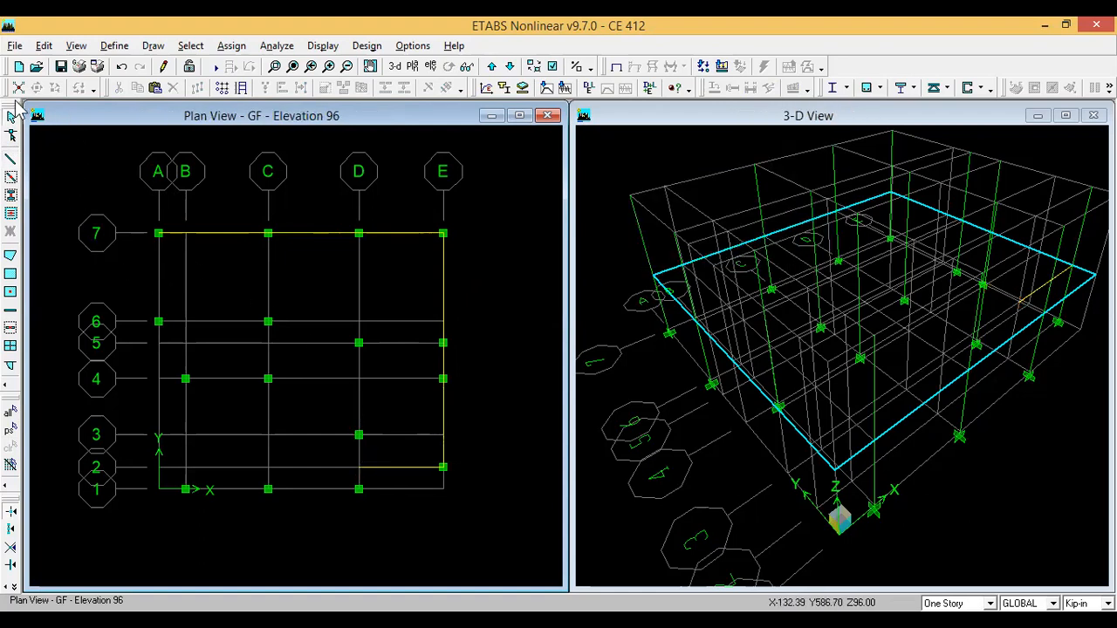
{"action": "left_click", "coordinate": [11, 159]}
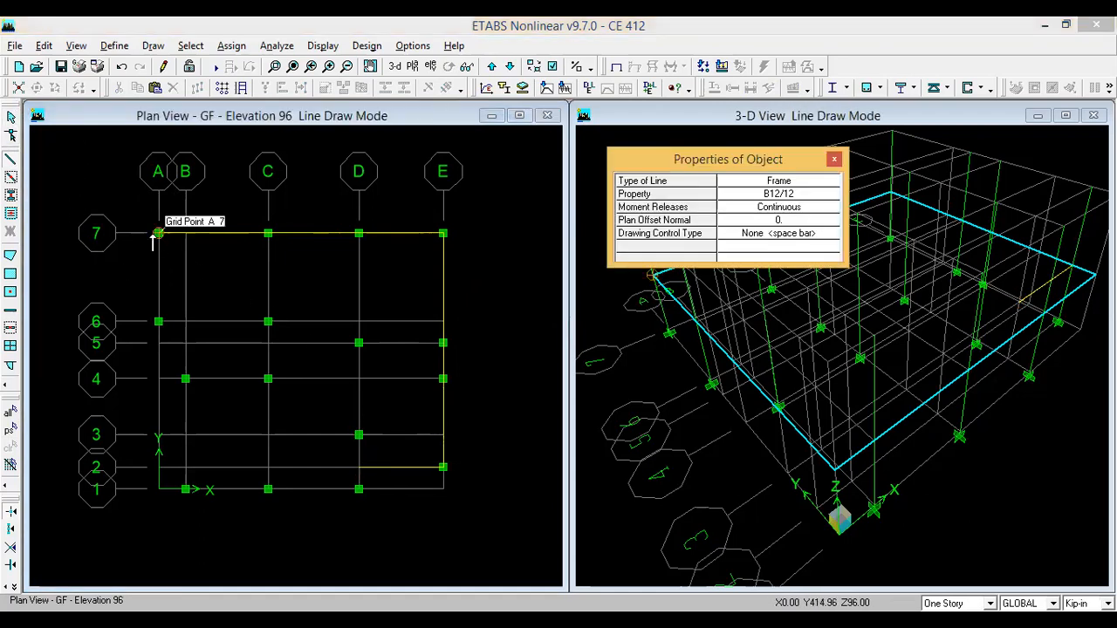
{"action": "left_click", "coordinate": [158, 234]}
{"action": "key", "text": "Escape"}
- Delete all the B12/12 beams drawn along grid lines 7, E and 2 on the GF plan
{"action": "left_click_drag", "start_coordinate": [256, 274], "coordinate": [212, 186]}
{"action": "left_click_drag", "start_coordinate": [340, 252], "coordinate": [318, 204]}
{"action": "left_click_drag", "start_coordinate": [389, 197], "coordinate": [446, 265]}
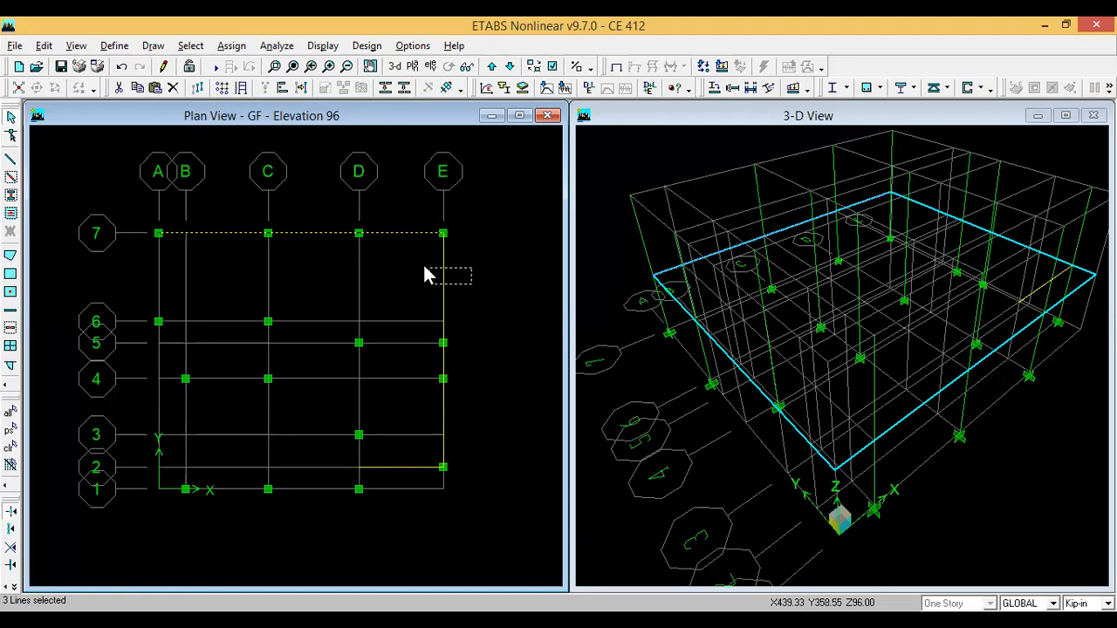
{"action": "left_click_drag", "start_coordinate": [463, 370], "coordinate": [428, 356]}
{"action": "left_click_drag", "start_coordinate": [466, 434], "coordinate": [437, 411]}
{"action": "left_click_drag", "start_coordinate": [390, 447], "coordinate": [389, 446]}
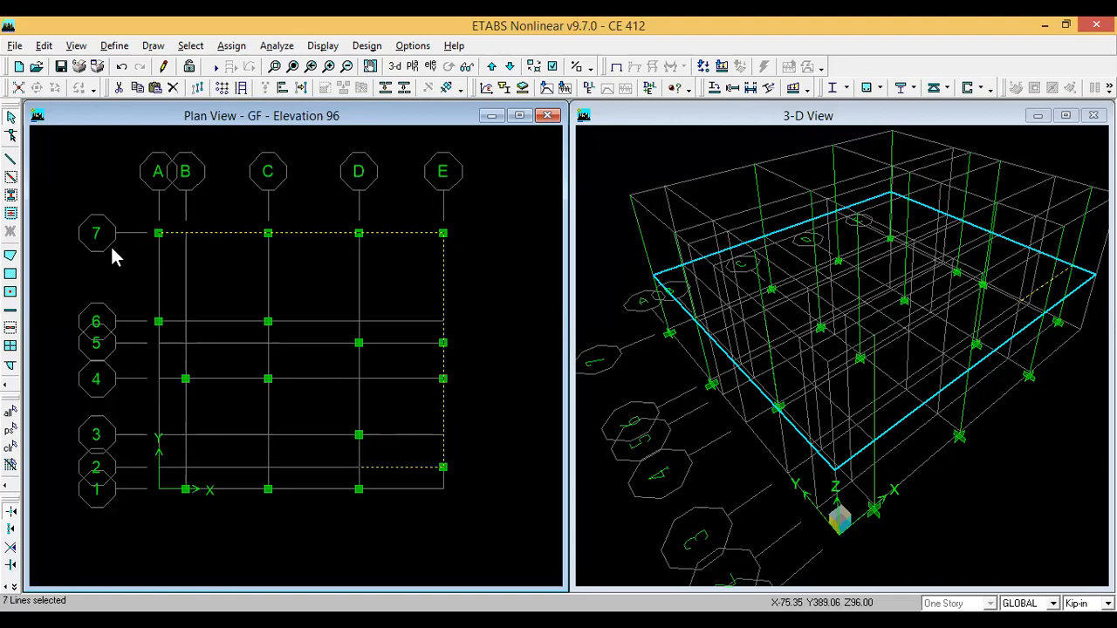
{"action": "key", "text": "Delete"}
- Set the section property for drawing frame lines to GB12/12, and move the object properties window higher up
{"action": "left_click", "coordinate": [10, 162]}
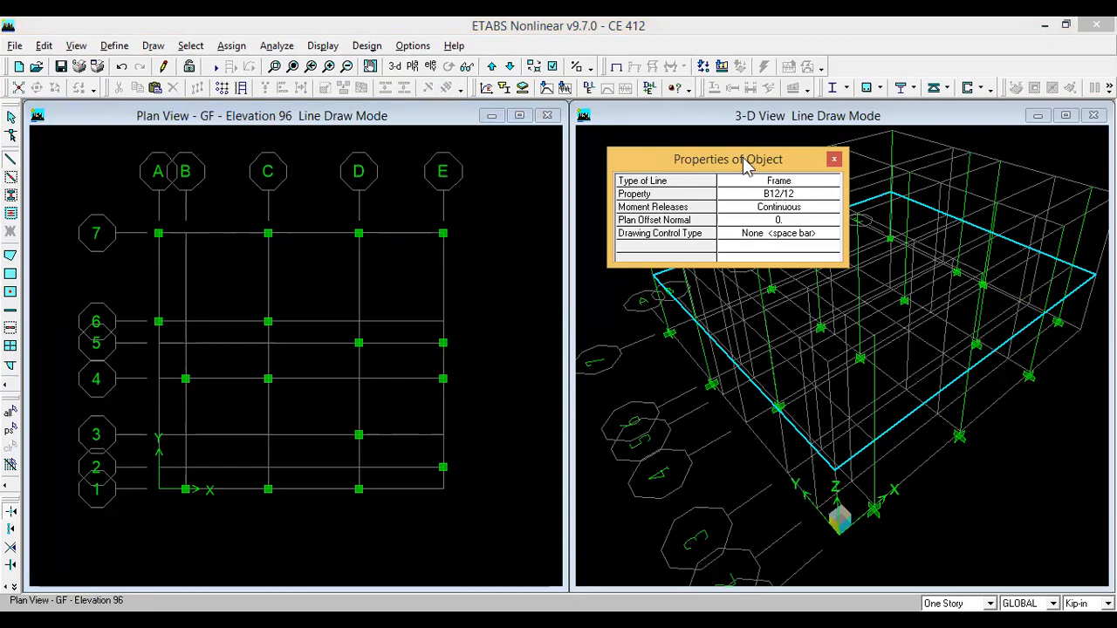
{"action": "left_click", "coordinate": [762, 199]}
{"action": "left_click", "coordinate": [768, 198]}
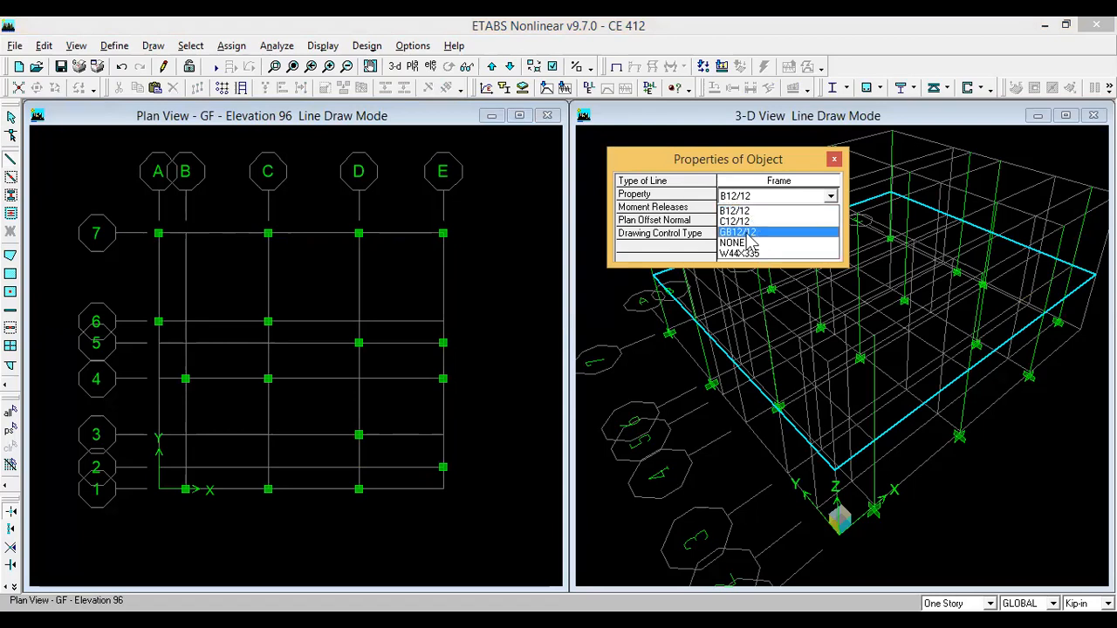
{"action": "left_click", "coordinate": [749, 234]}
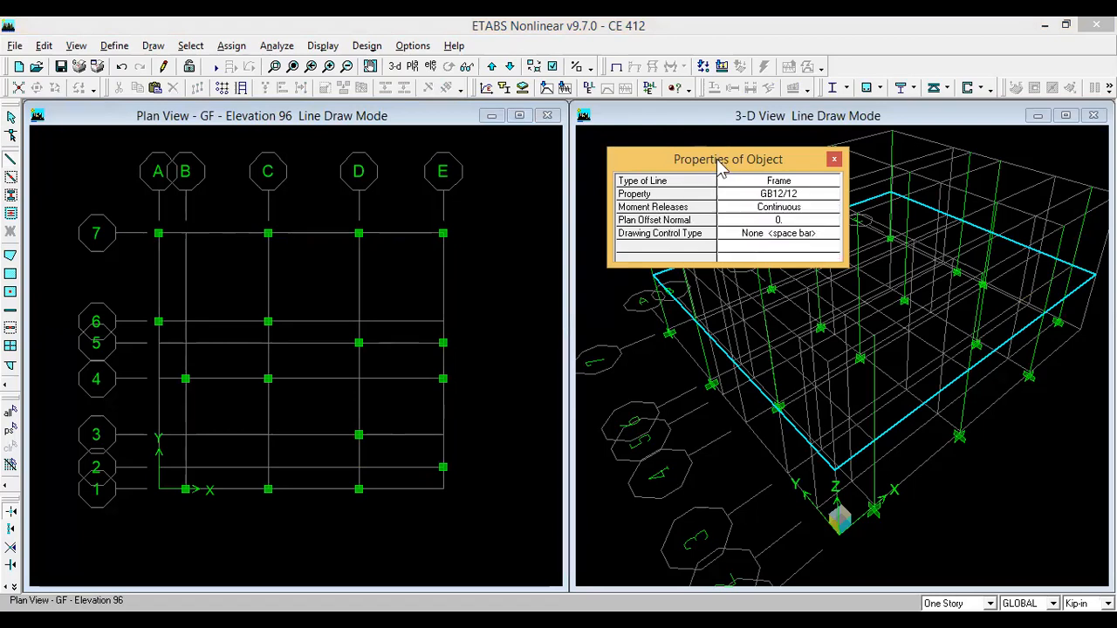
{"action": "left_click_drag", "start_coordinate": [721, 165], "coordinate": [728, 120]}
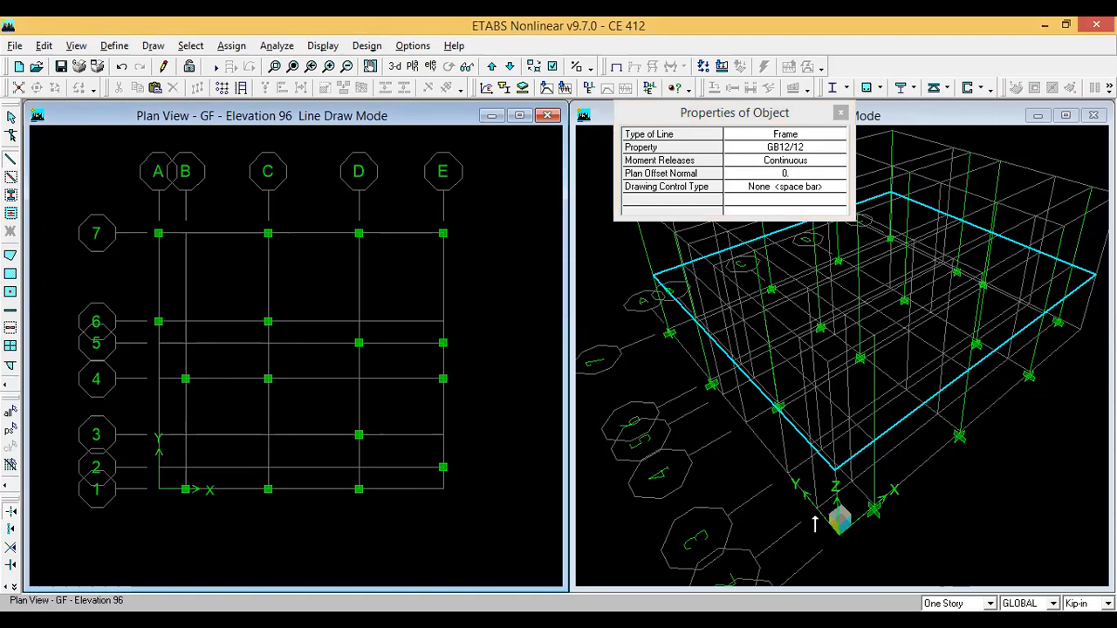
- Draw GB12/12 beams on the GF plan along grid line 7 from A to E, along line E to 2, and along line 2 to D
{"action": "left_click", "coordinate": [158, 234]}
{"action": "left_click", "coordinate": [268, 233]}
{"action": "left_click", "coordinate": [359, 234]}
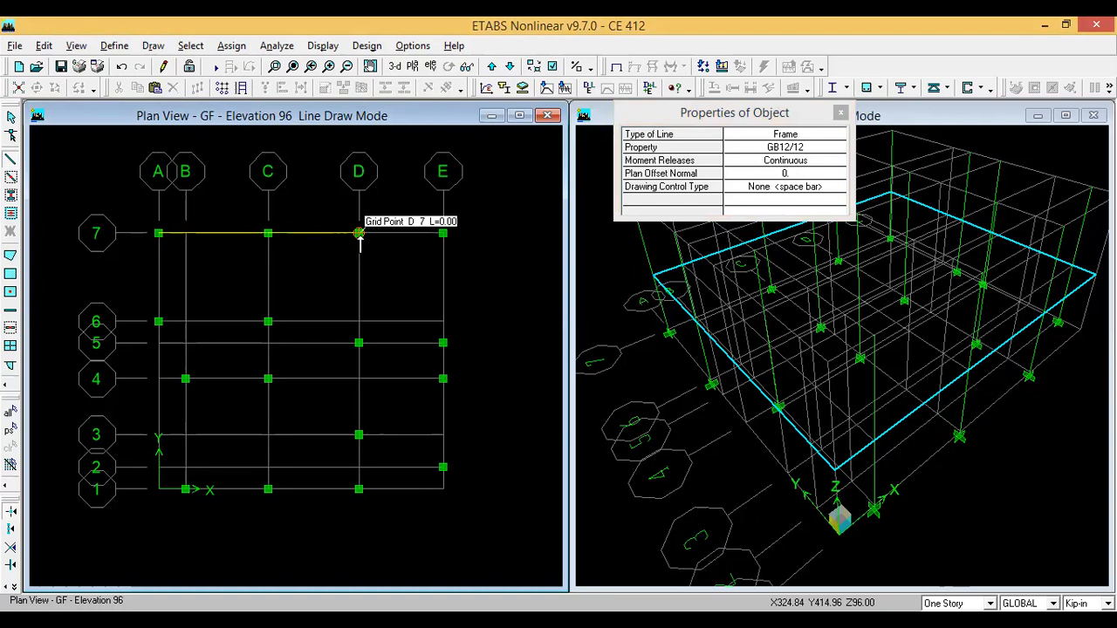
{"action": "left_click", "coordinate": [443, 234]}
{"action": "left_click", "coordinate": [443, 380]}
{"action": "left_click", "coordinate": [443, 468]}
{"action": "left_click", "coordinate": [359, 467]}
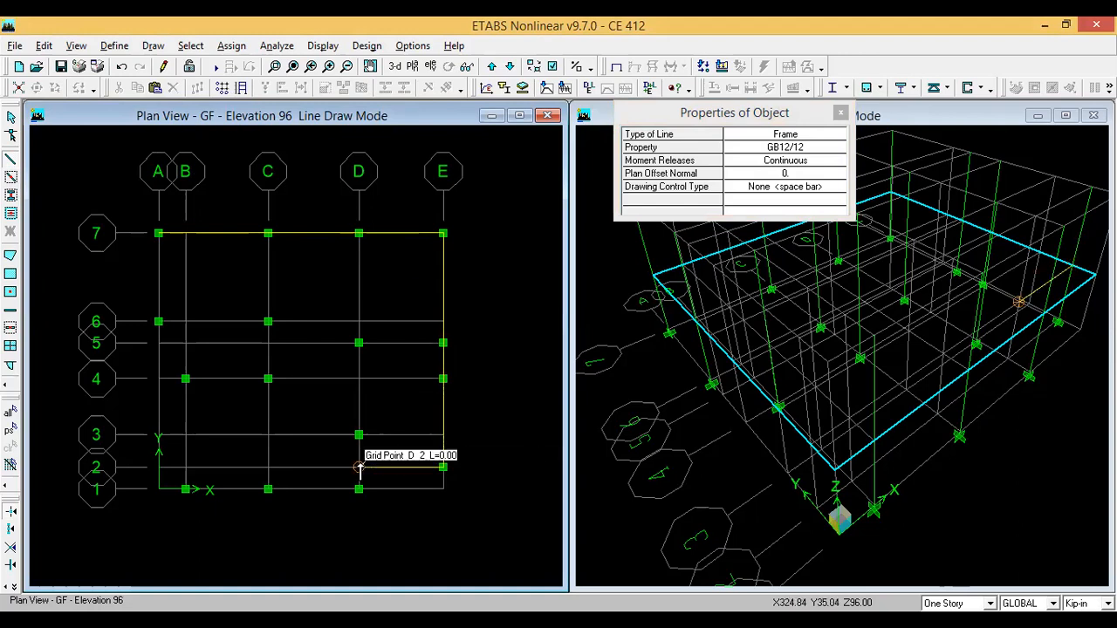
{"action": "key", "text": "Escape"}
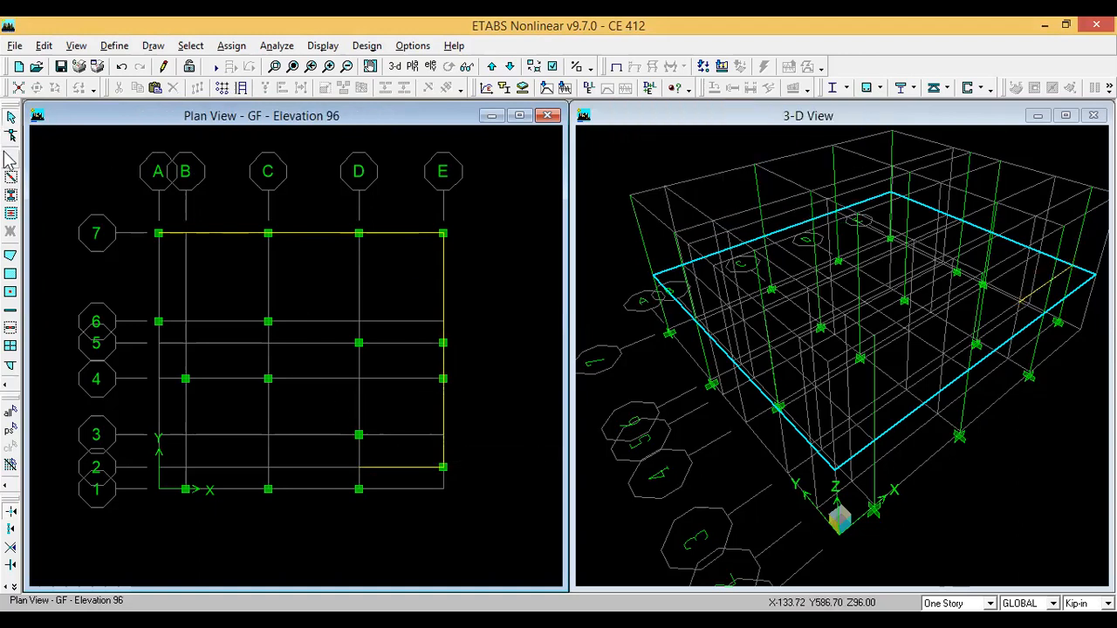
- Draw GB12/12 beams from A7 through A6 to A4, along line 4 to C, along line C to 6, and along line 6 back to A
{"action": "left_click", "coordinate": [11, 160]}
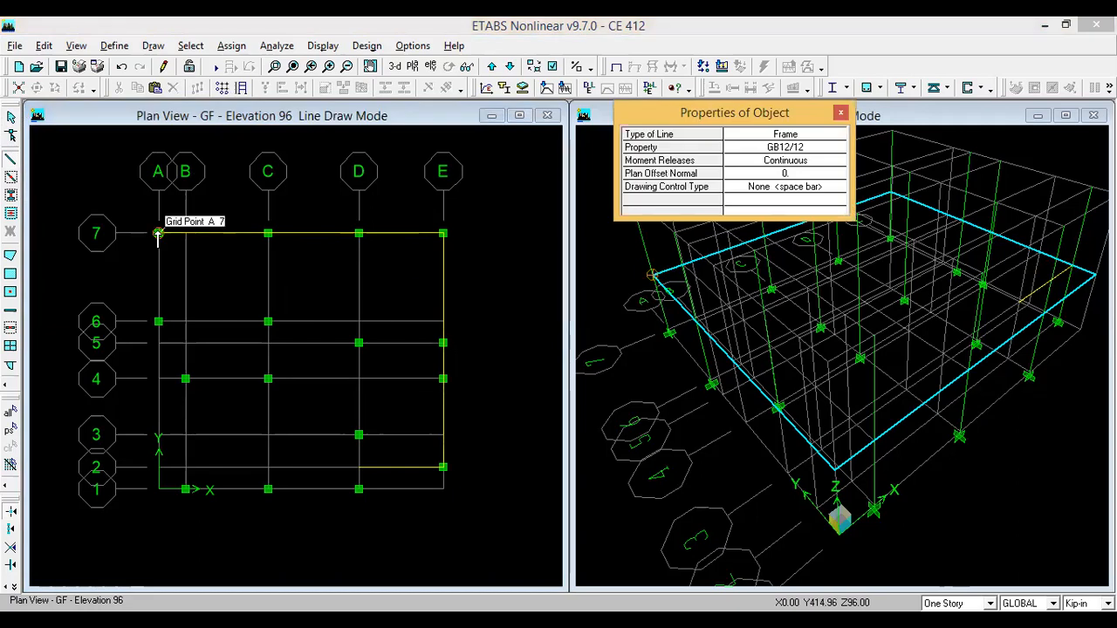
{"action": "left_click", "coordinate": [158, 233]}
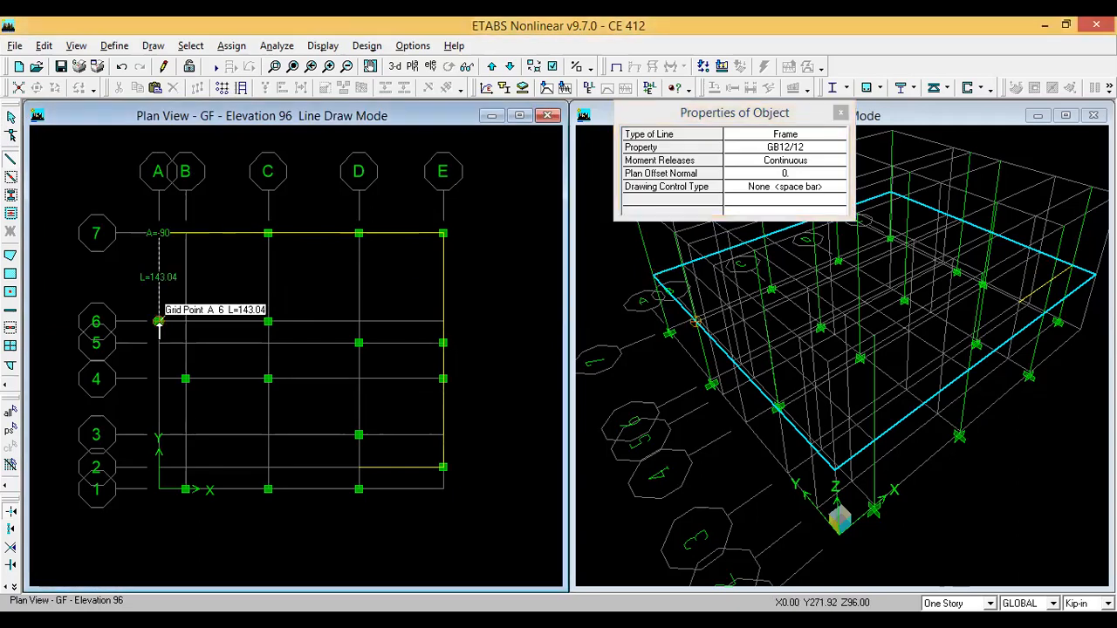
{"action": "left_click", "coordinate": [158, 322]}
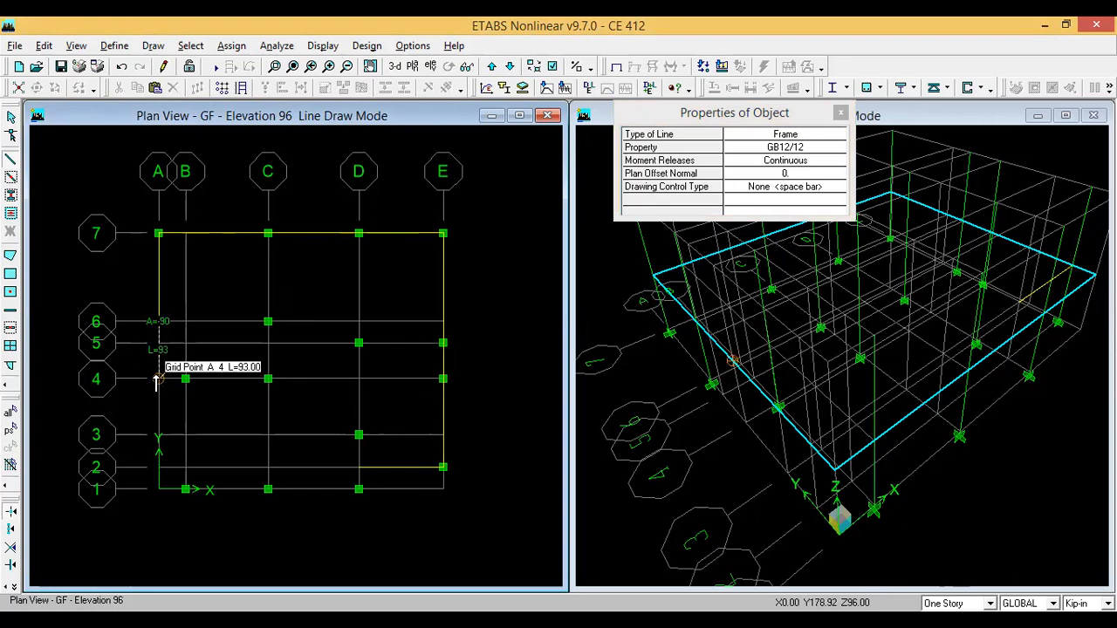
{"action": "left_click", "coordinate": [158, 379]}
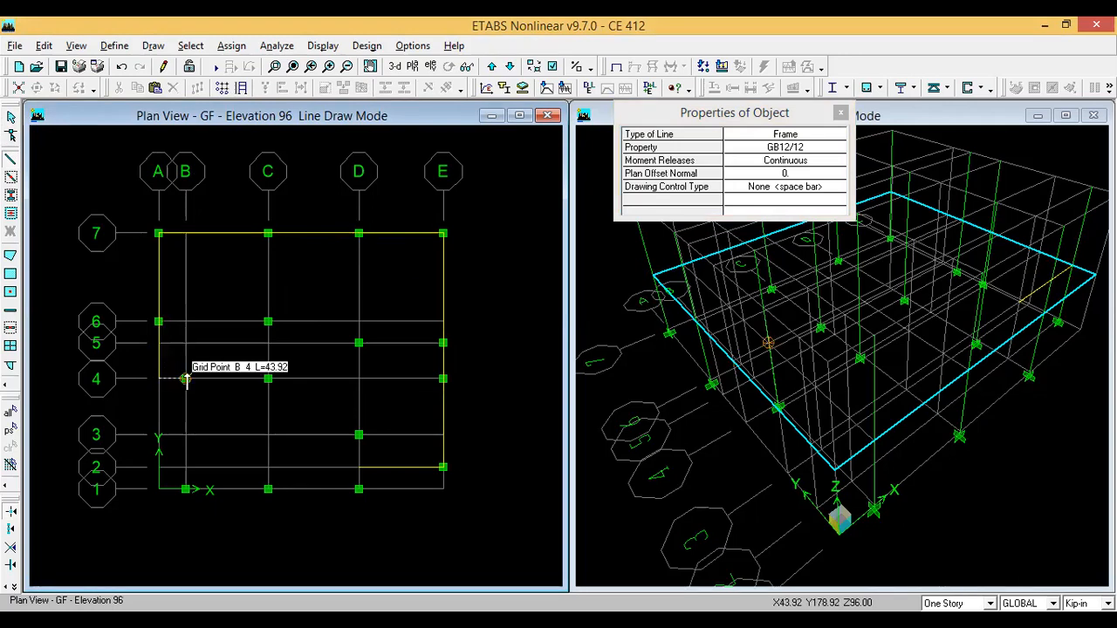
{"action": "left_click", "coordinate": [269, 379]}
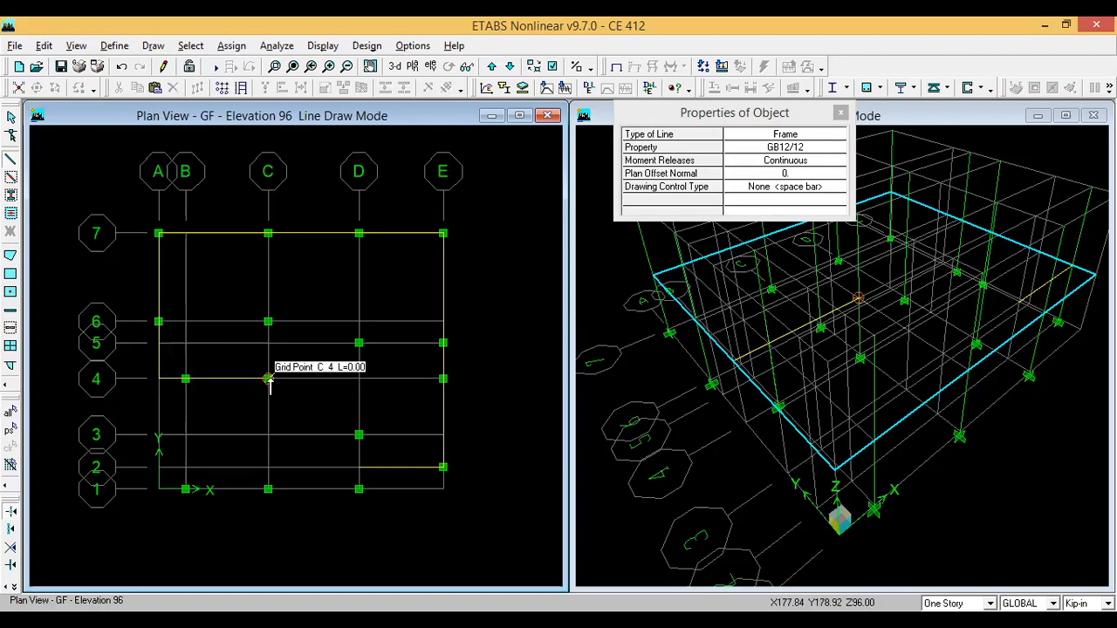
{"action": "left_click", "coordinate": [269, 322]}
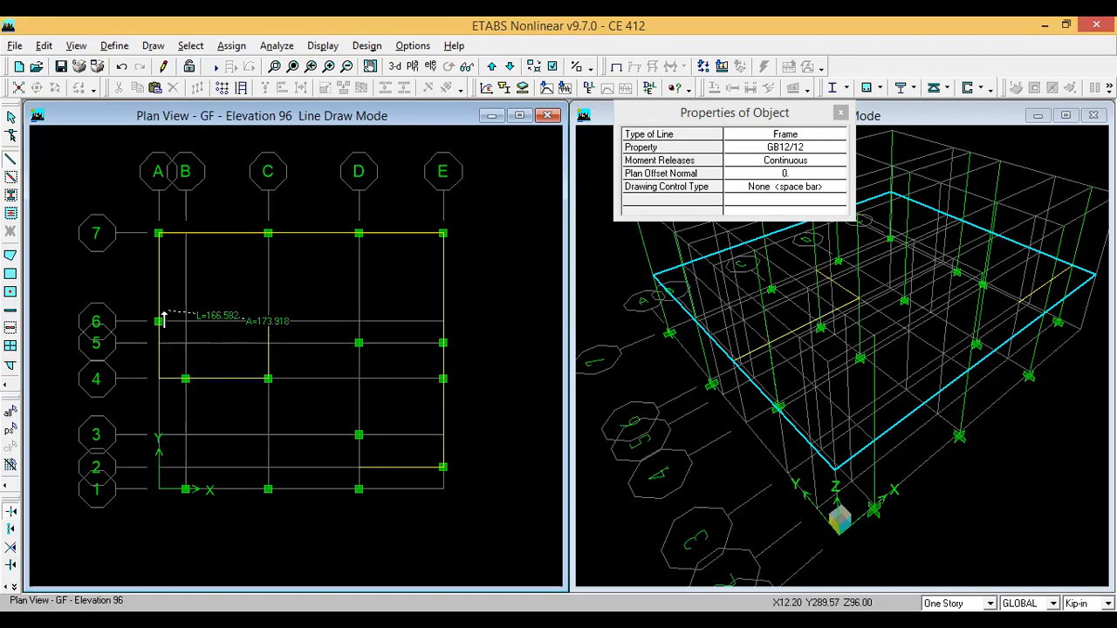
{"action": "left_click", "coordinate": [157, 322]}
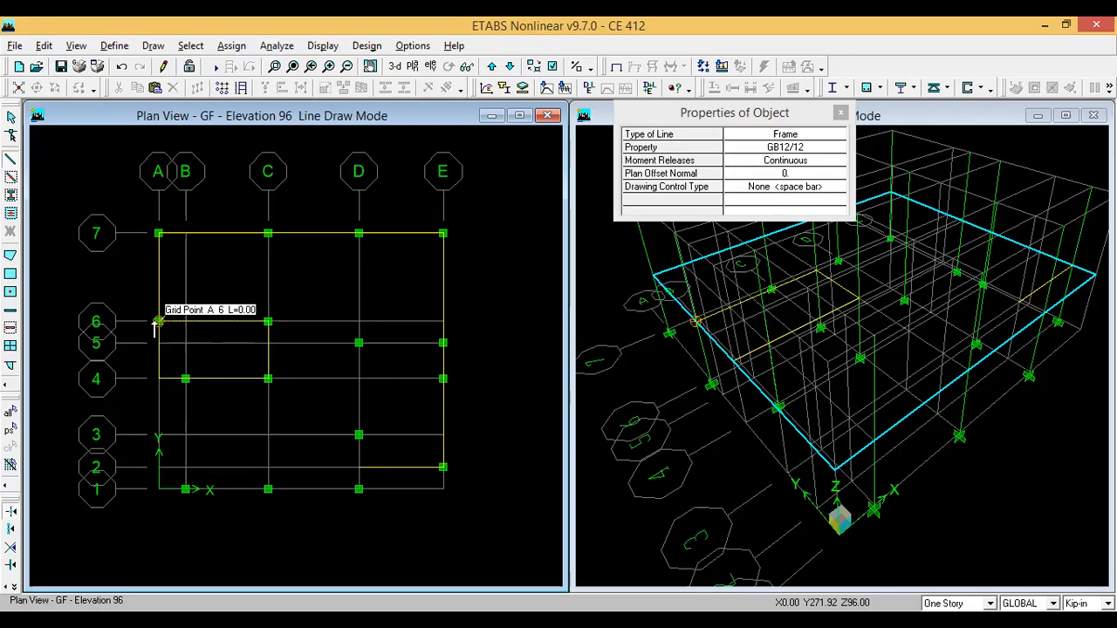
{"action": "key", "text": "Escape"}
- Draw a GB12/12 beam along grid line 5 from E to D
{"action": "left_click", "coordinate": [10, 161]}
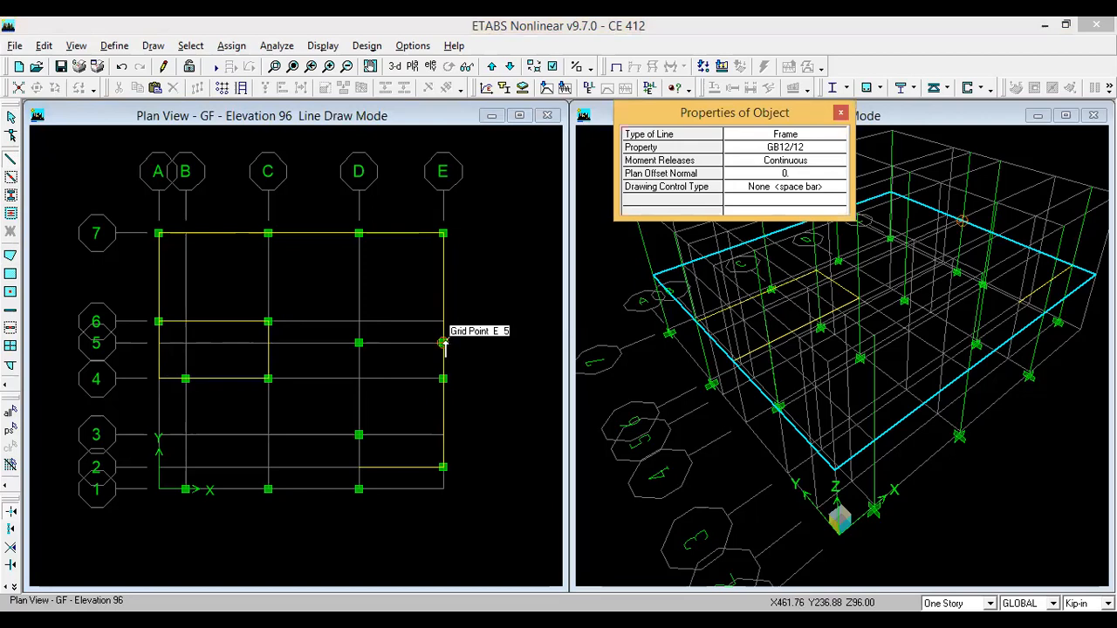
{"action": "left_click", "coordinate": [444, 343]}
{"action": "left_click", "coordinate": [359, 343]}
{"action": "key", "text": "Escape"}
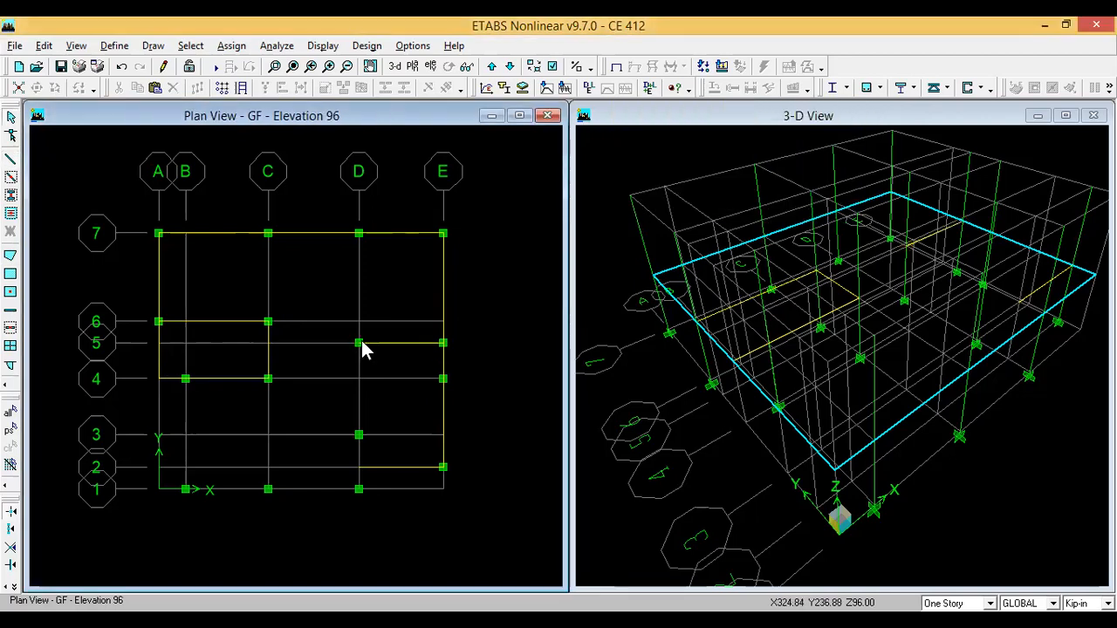
- Draw GB12/12 beams along grid line D from 7 to 5 and along grid line 6 between C and D
{"action": "left_click", "coordinate": [11, 159]}
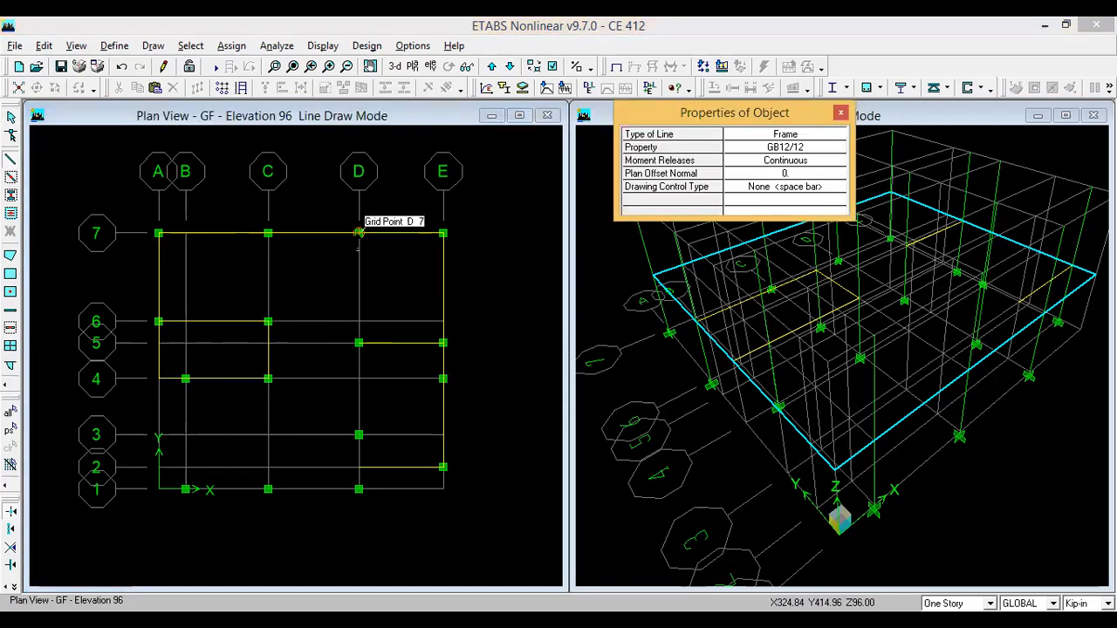
{"action": "left_click", "coordinate": [358, 233]}
{"action": "left_click", "coordinate": [359, 343]}
{"action": "key", "text": "Escape"}
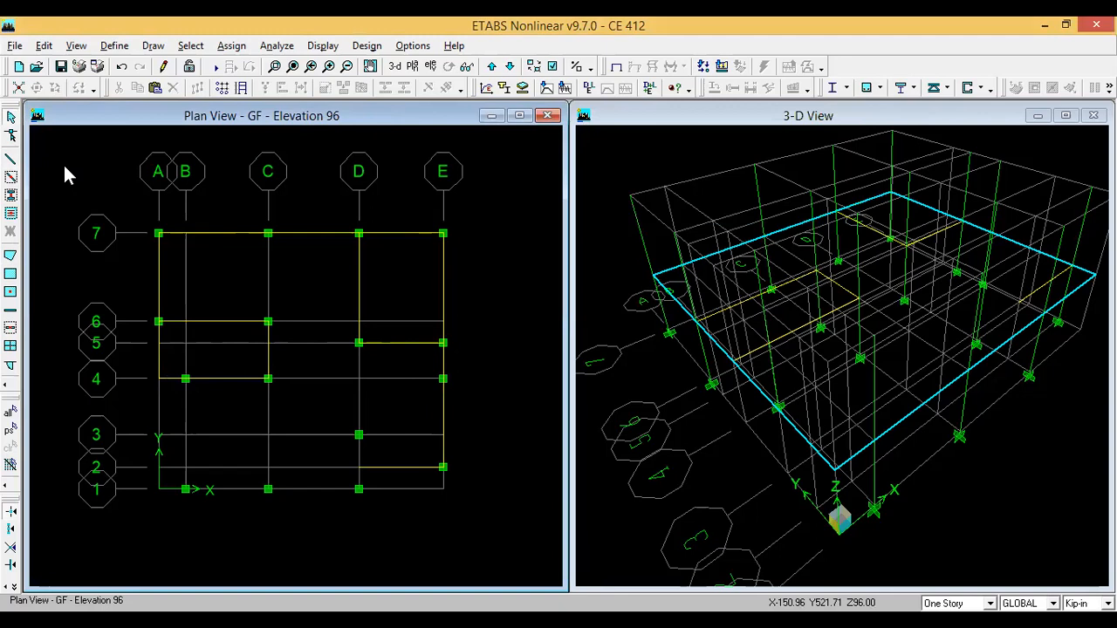
{"action": "left_click", "coordinate": [11, 160]}
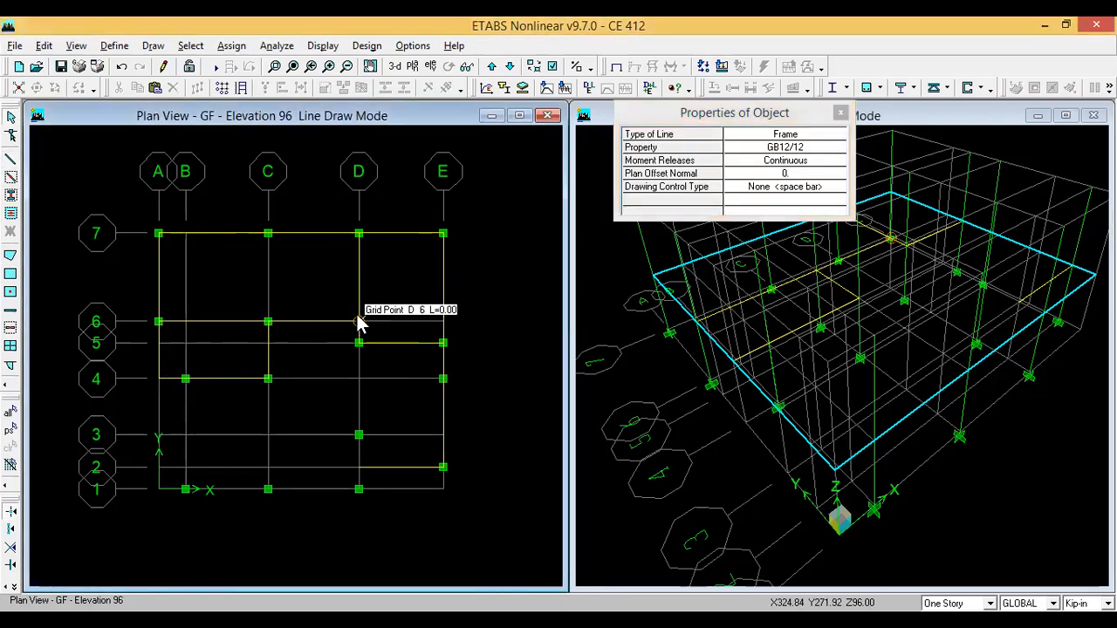
{"action": "key", "text": "Escape"}
- Draw GB12/12 beams along grid line B from 4 to 1 and along grid line 1 from B through C to D
{"action": "left_click", "coordinate": [13, 159]}
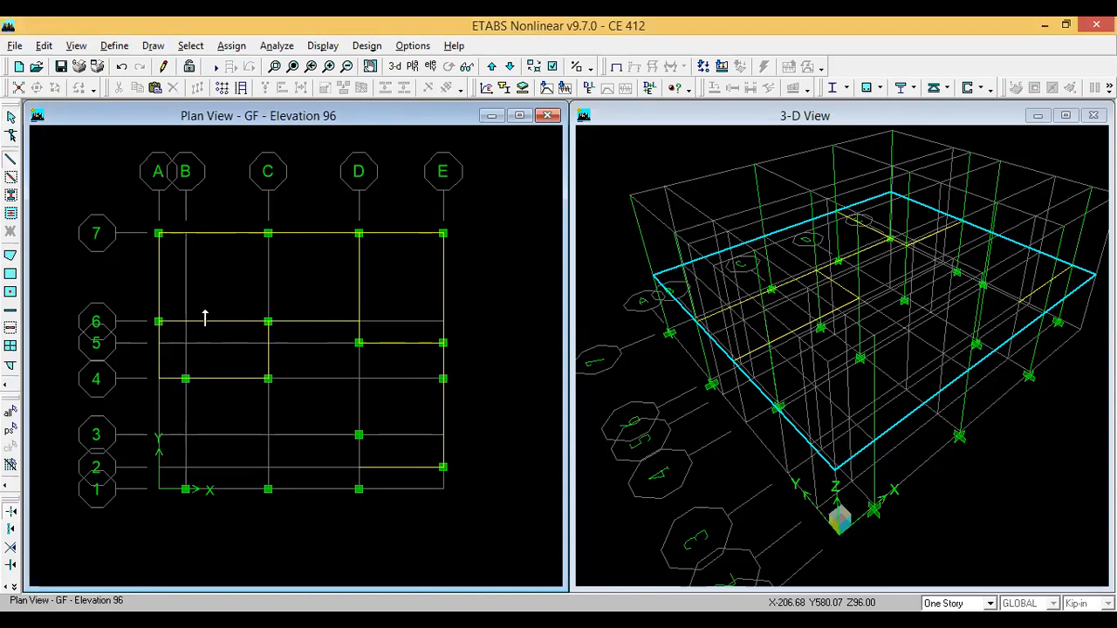
{"action": "left_click", "coordinate": [185, 378]}
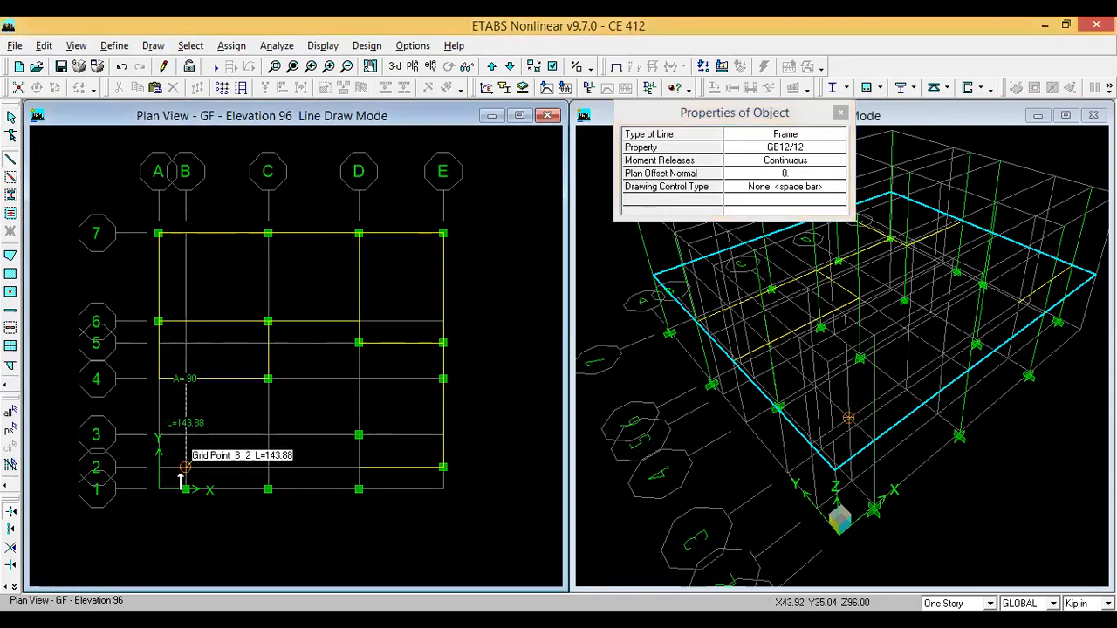
{"action": "left_click", "coordinate": [185, 490]}
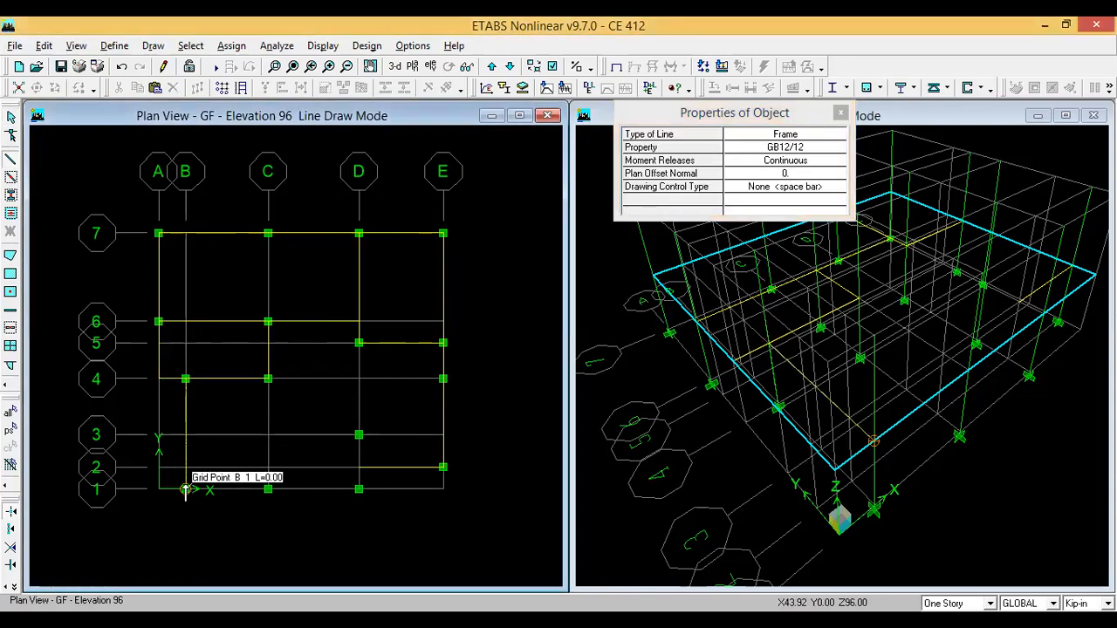
{"action": "left_click", "coordinate": [268, 488]}
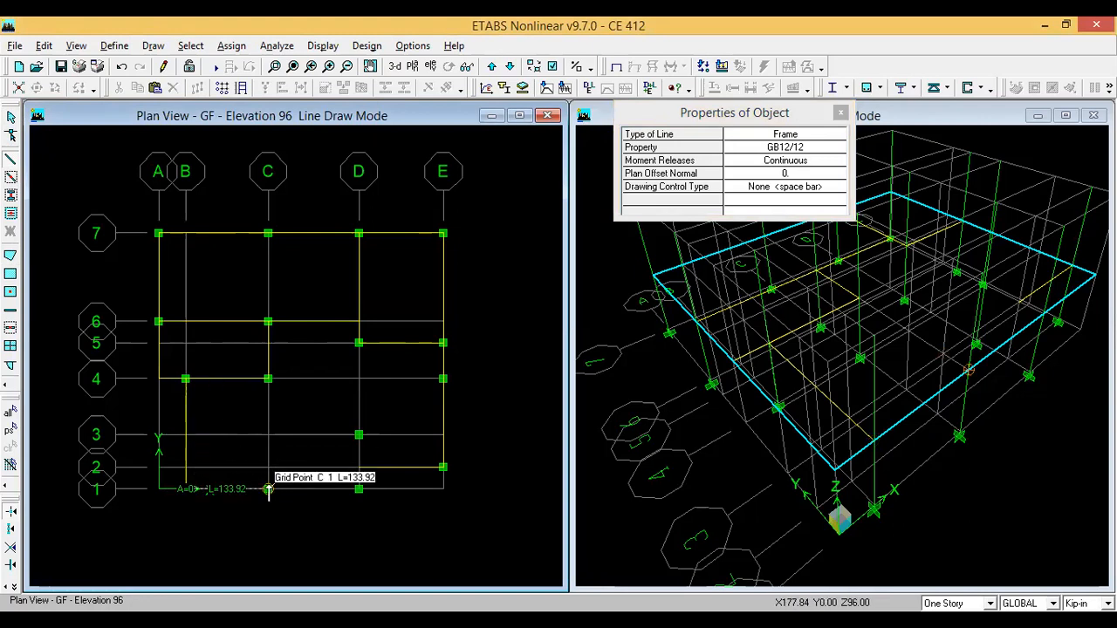
{"action": "left_click", "coordinate": [359, 489]}
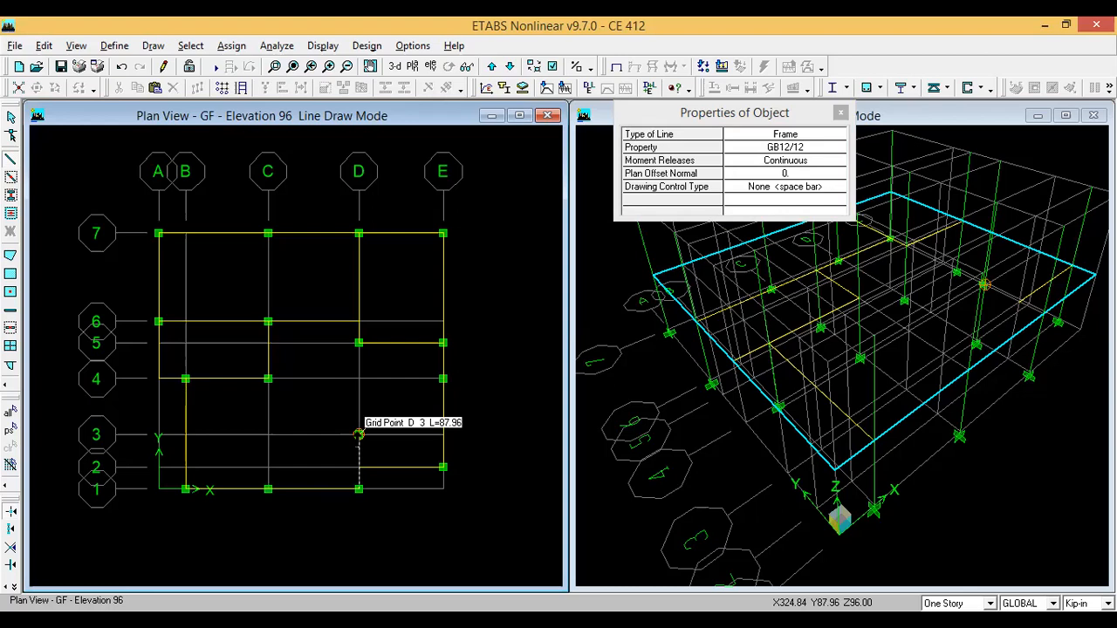
- Continue the GB12/12 beams along grid line D from 1 through 3 to 5, and add beams along line C between 4 and 1
{"action": "left_click", "coordinate": [359, 435]}
{"action": "left_click", "coordinate": [359, 343]}
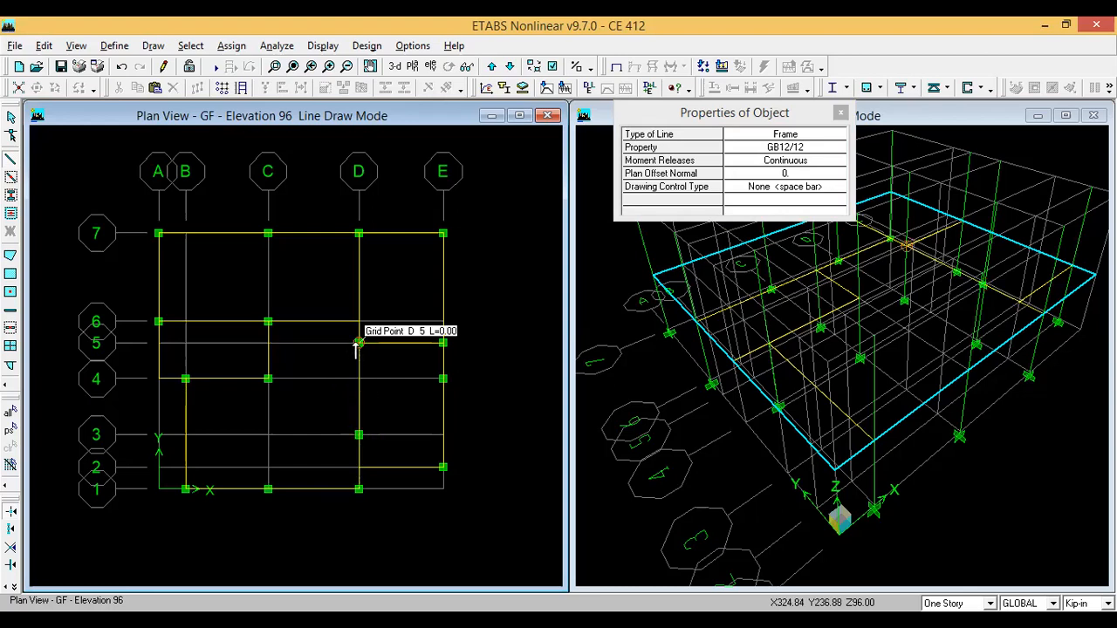
{"action": "key", "text": "Escape"}
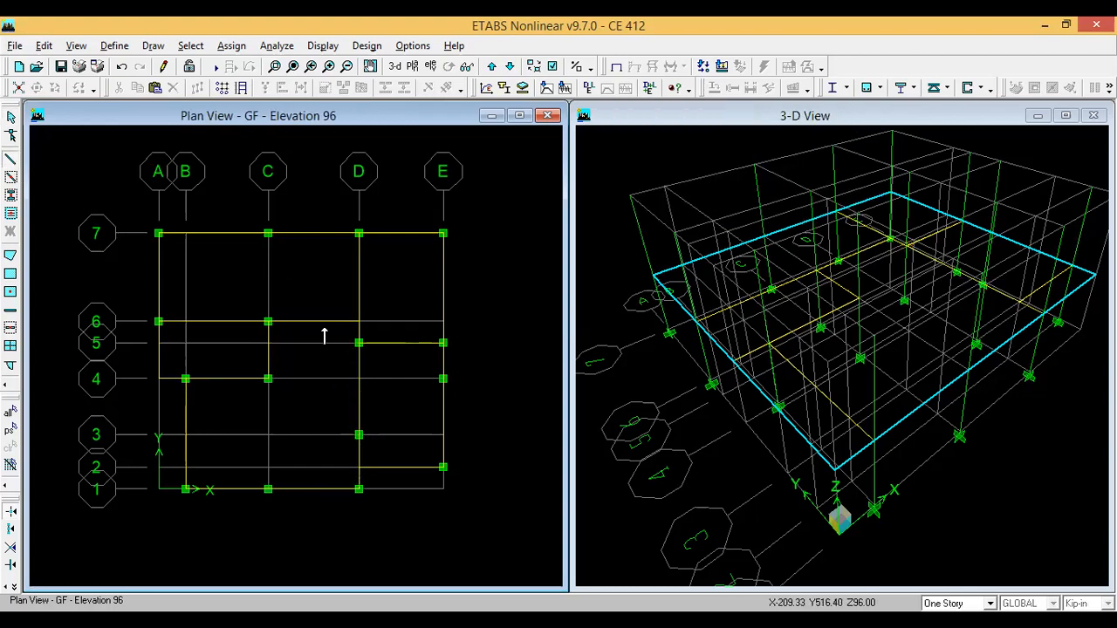
{"action": "key", "text": "Escape"}
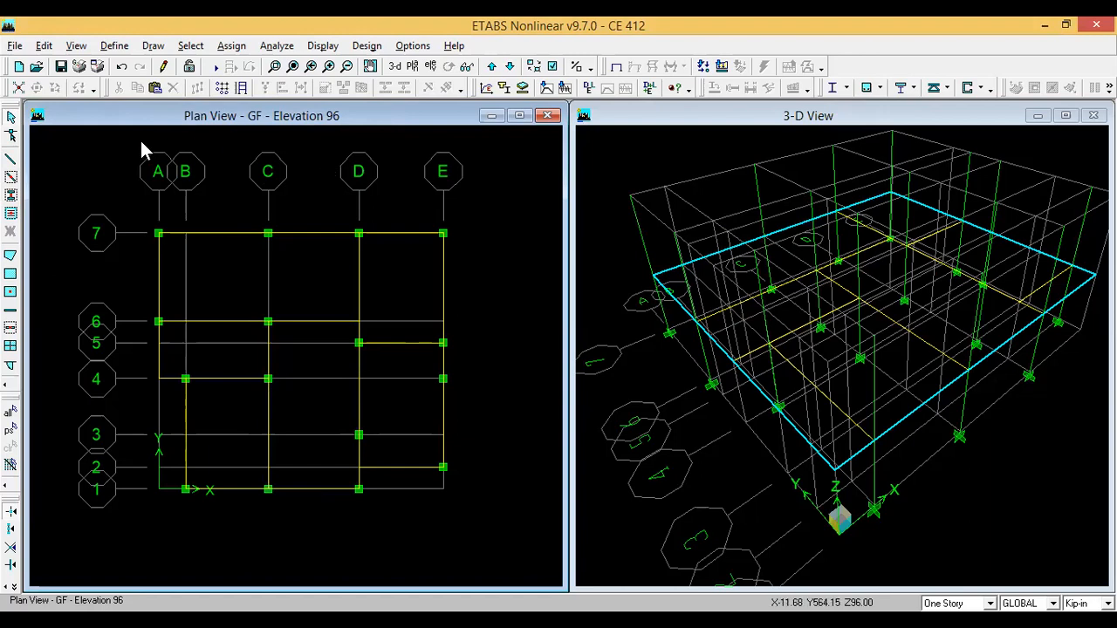
- Try a GB12/12 beam along grid line 4 from C to D, and delete it again
{"action": "left_click", "coordinate": [10, 159]}
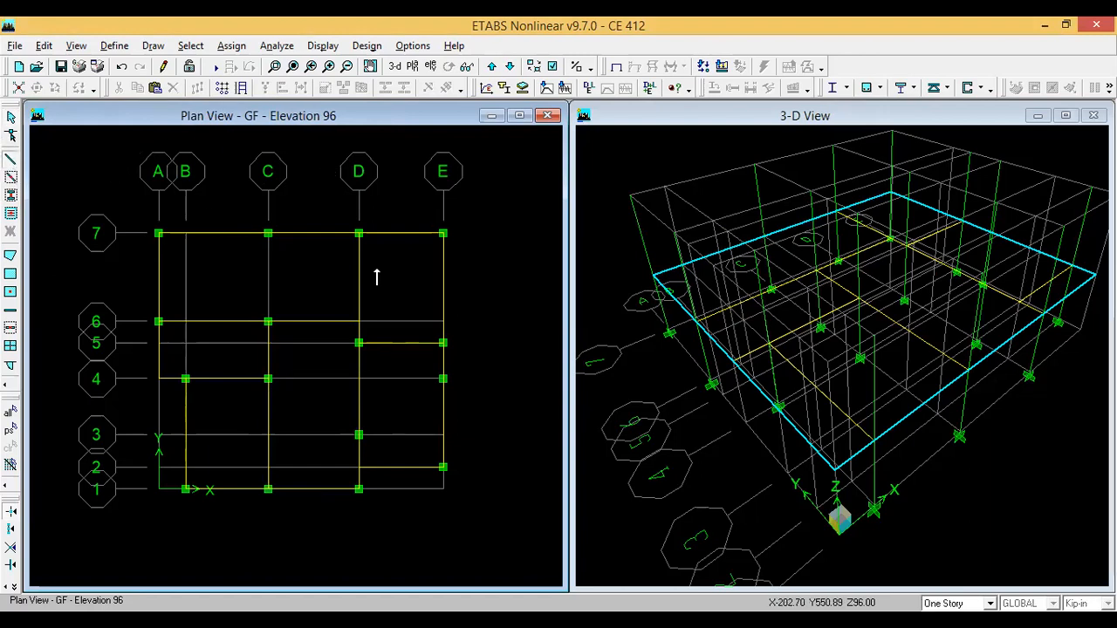
{"action": "left_click", "coordinate": [267, 379]}
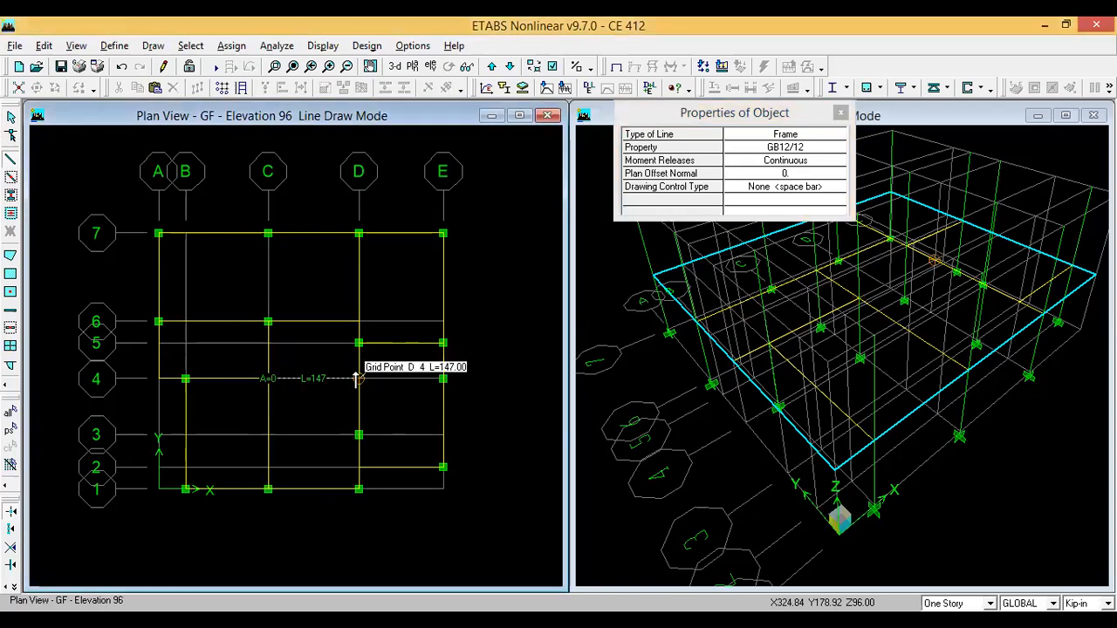
{"action": "left_click", "coordinate": [359, 379]}
{"action": "key", "text": "Escape"}
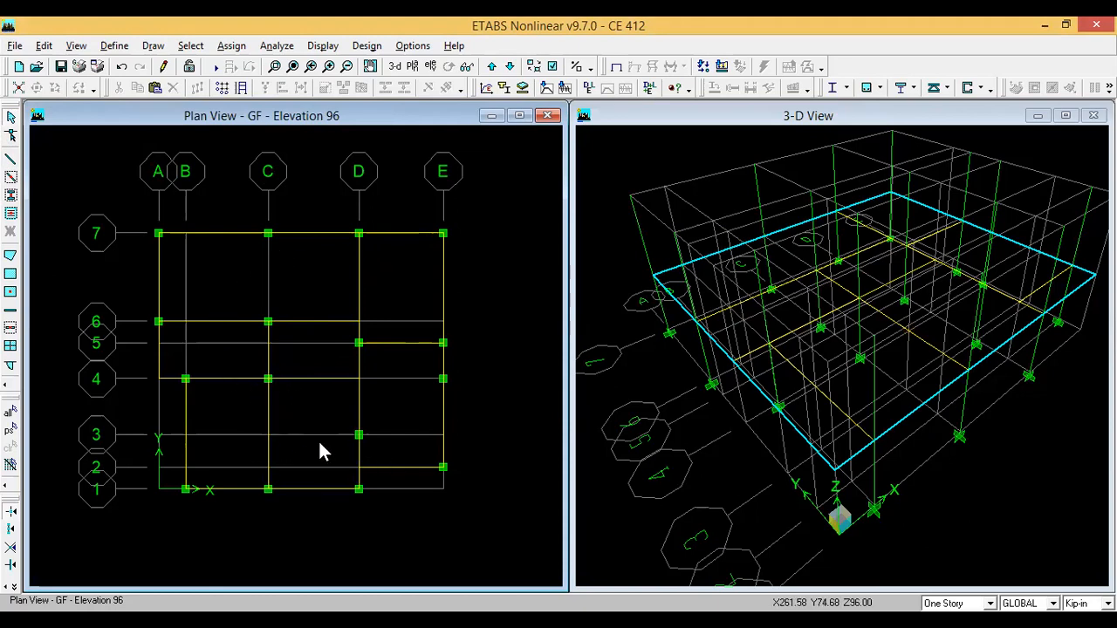
{"action": "left_click_drag", "start_coordinate": [332, 391], "coordinate": [300, 351]}
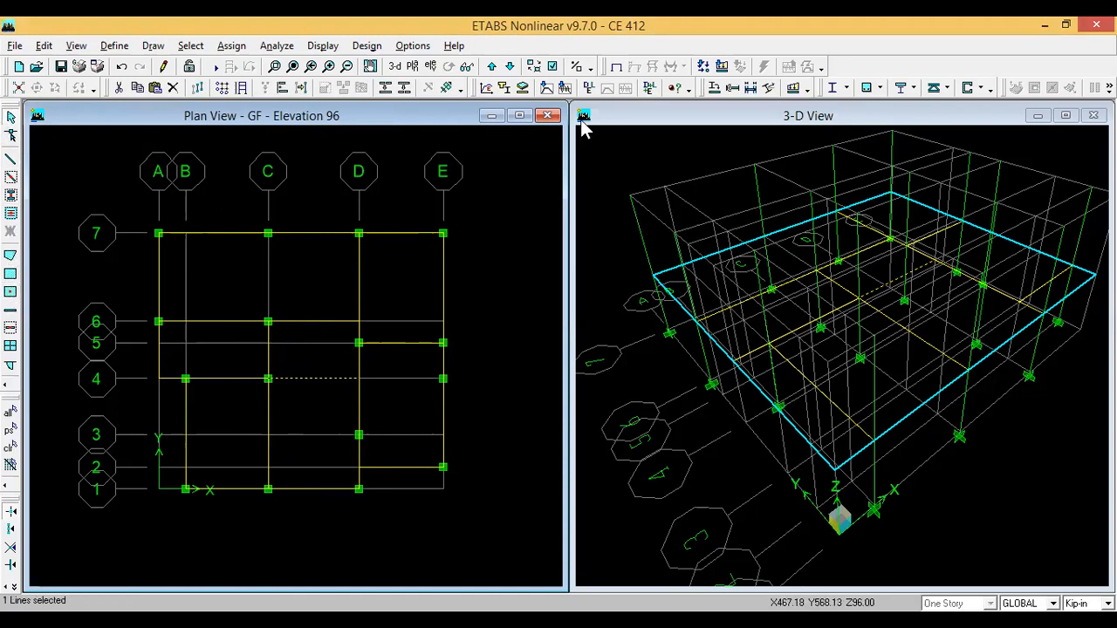
{"action": "key", "text": "Delete"}
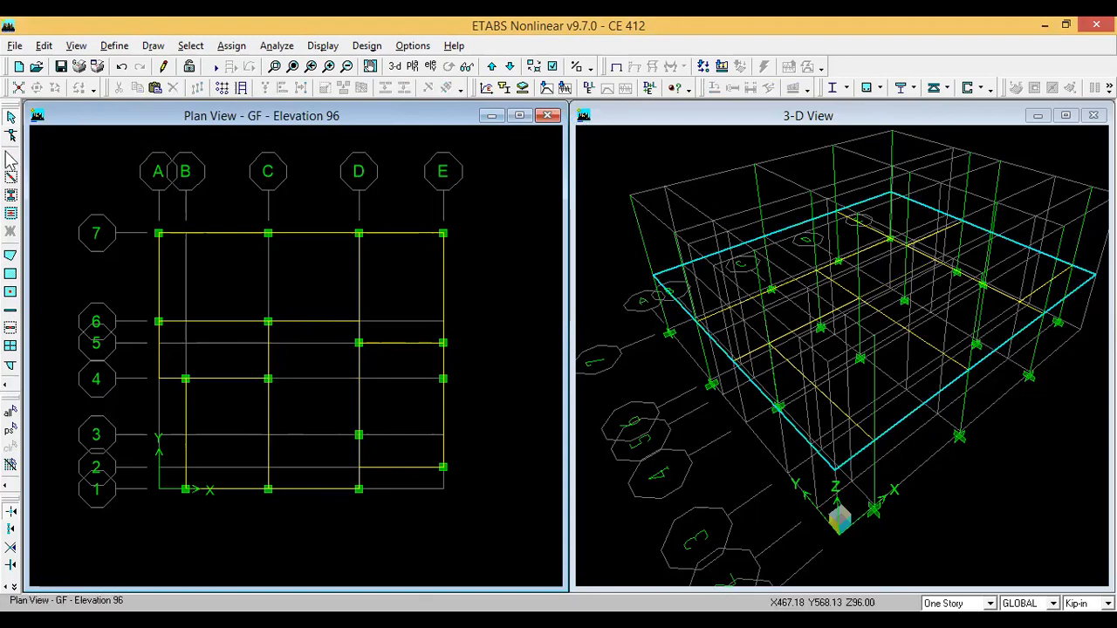
- Draw a GB12/12 beam along grid line 3 from D to C
{"action": "left_click", "coordinate": [10, 160]}
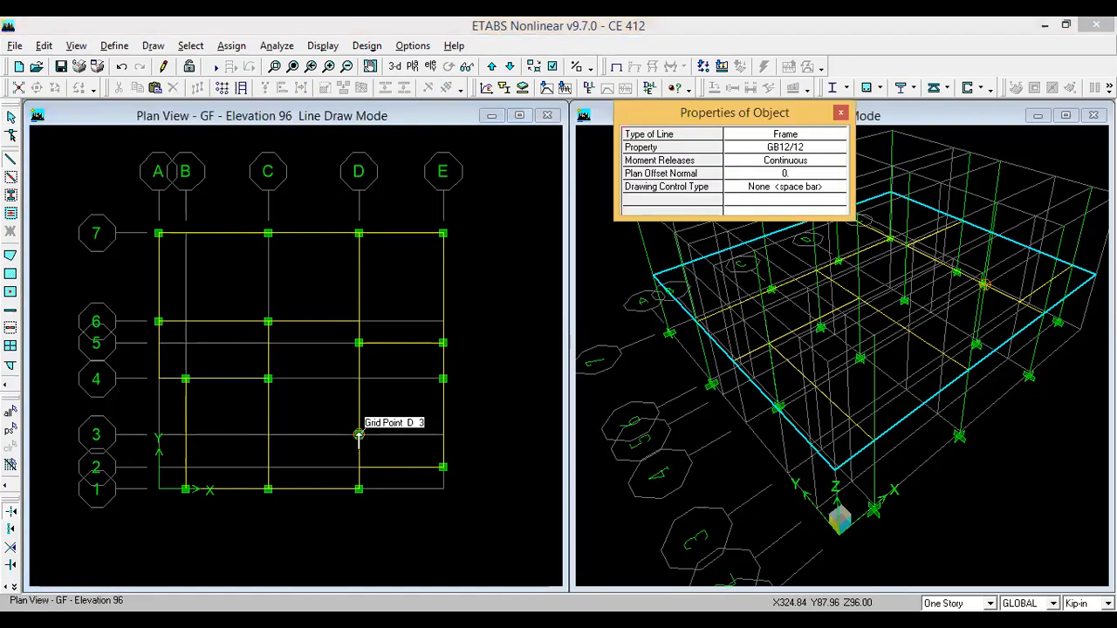
{"action": "left_click", "coordinate": [359, 435]}
{"action": "left_click", "coordinate": [268, 435]}
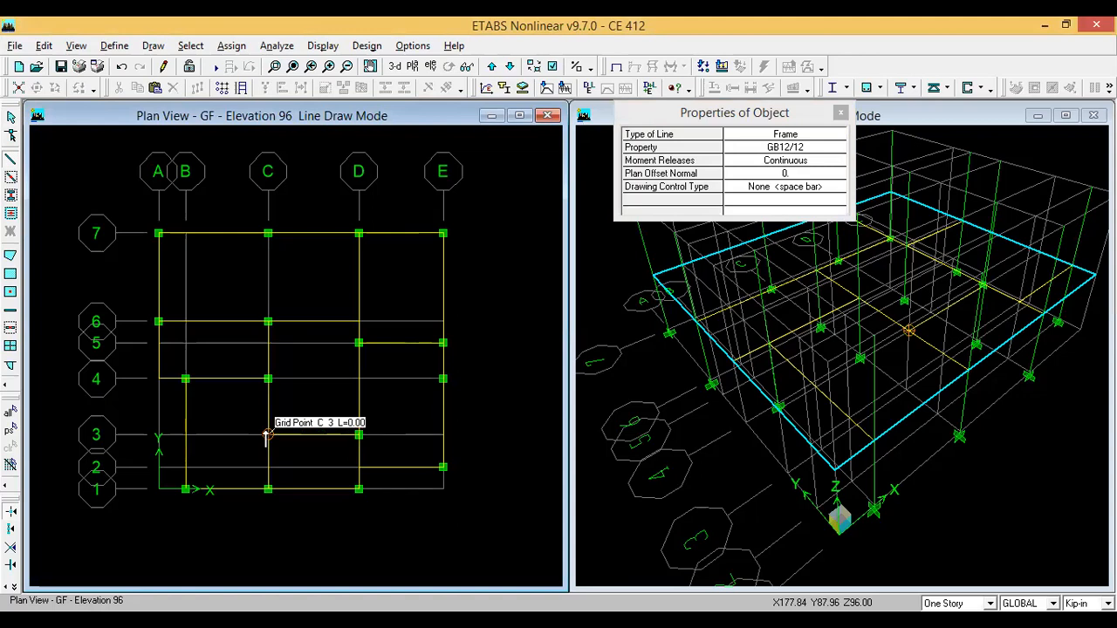
{"action": "key", "text": "Escape"}
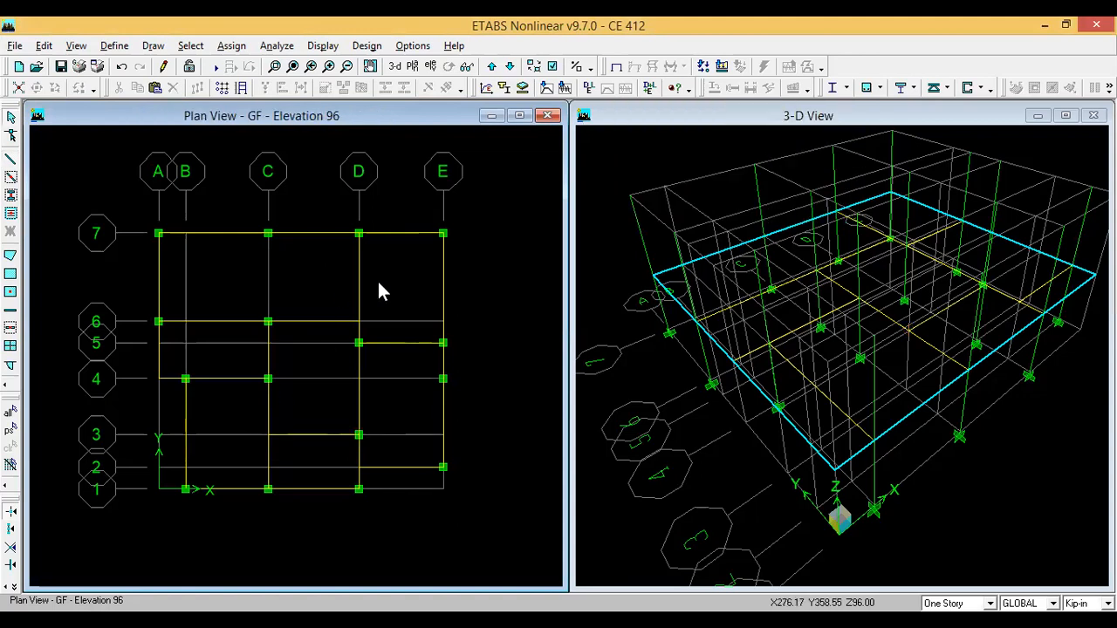
- Draw a GB12/12 beam along grid line C between 7 and 6, and close the object properties window
{"action": "left_click", "coordinate": [11, 160]}
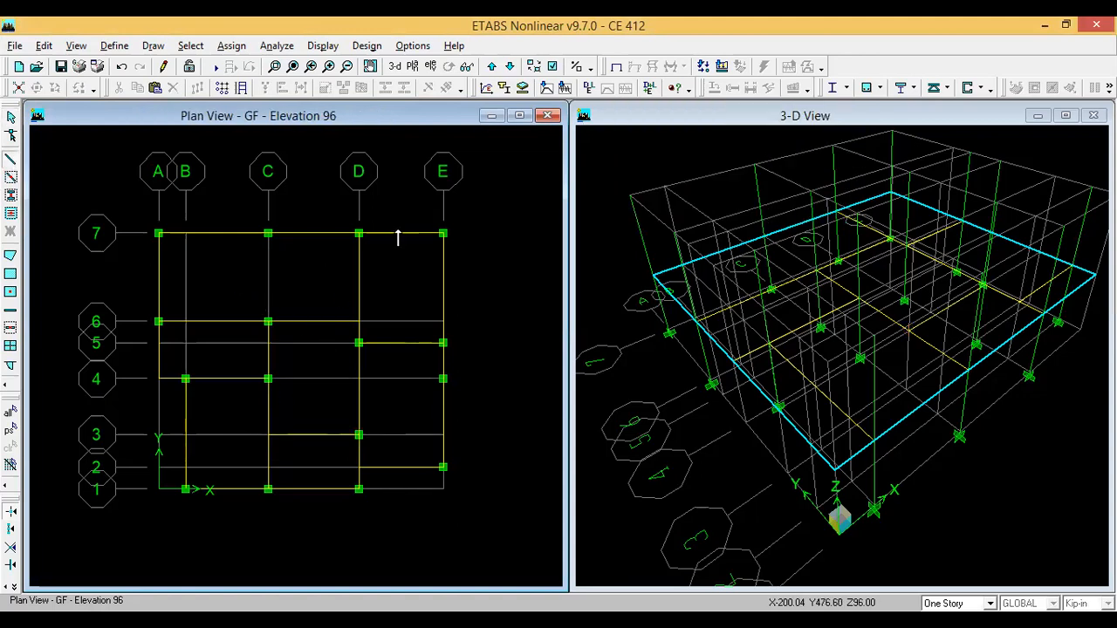
{"action": "left_click", "coordinate": [268, 322]}
{"action": "key", "text": "Escape"}
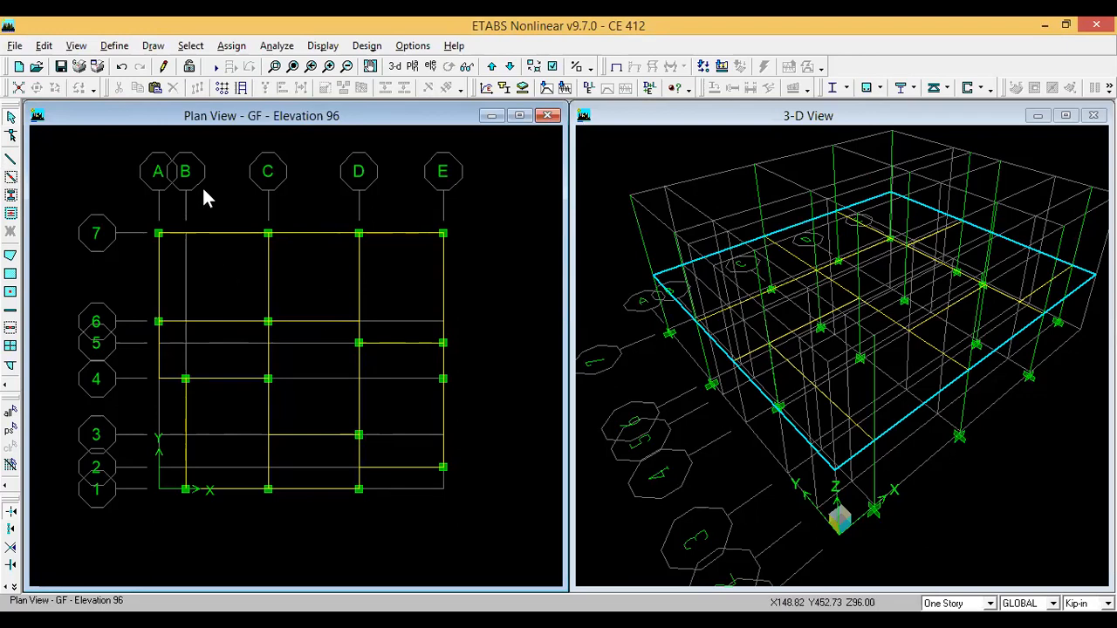
{"action": "left_click", "coordinate": [10, 166]}
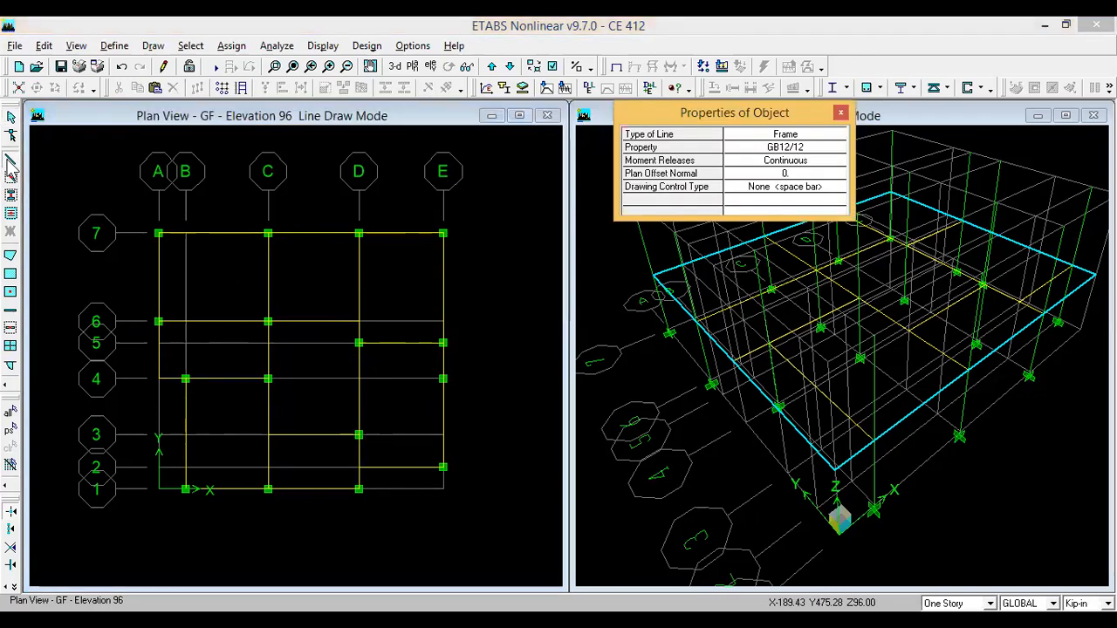
{"action": "left_click", "coordinate": [841, 113]}
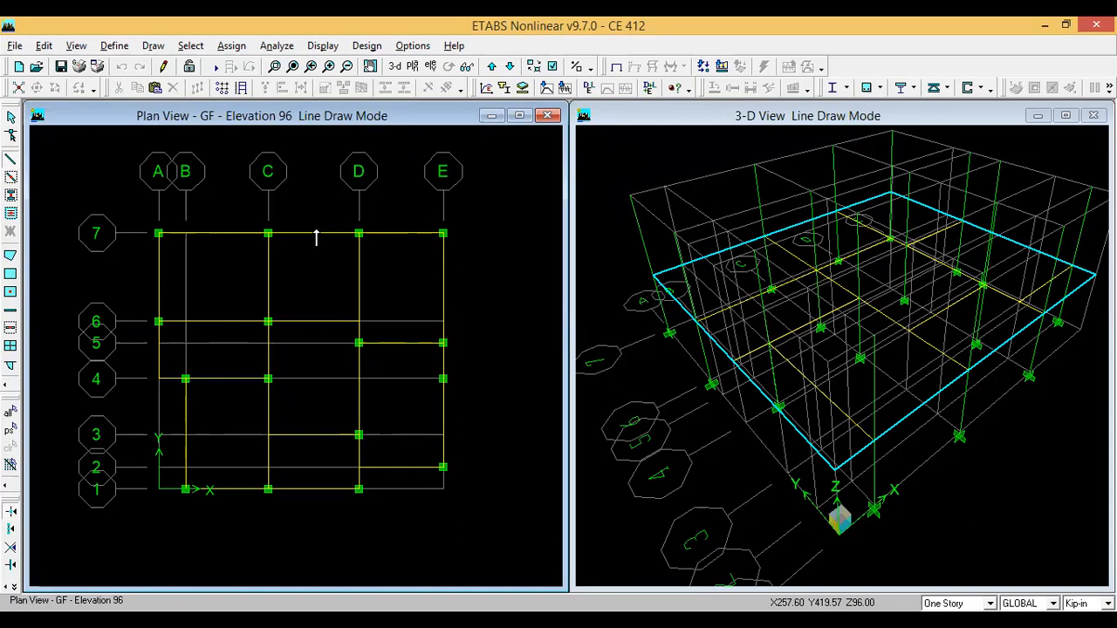
- Move the plan view up to STORY1 and set the frame property for line drawing to B12/12
{"action": "key", "text": "Escape"}
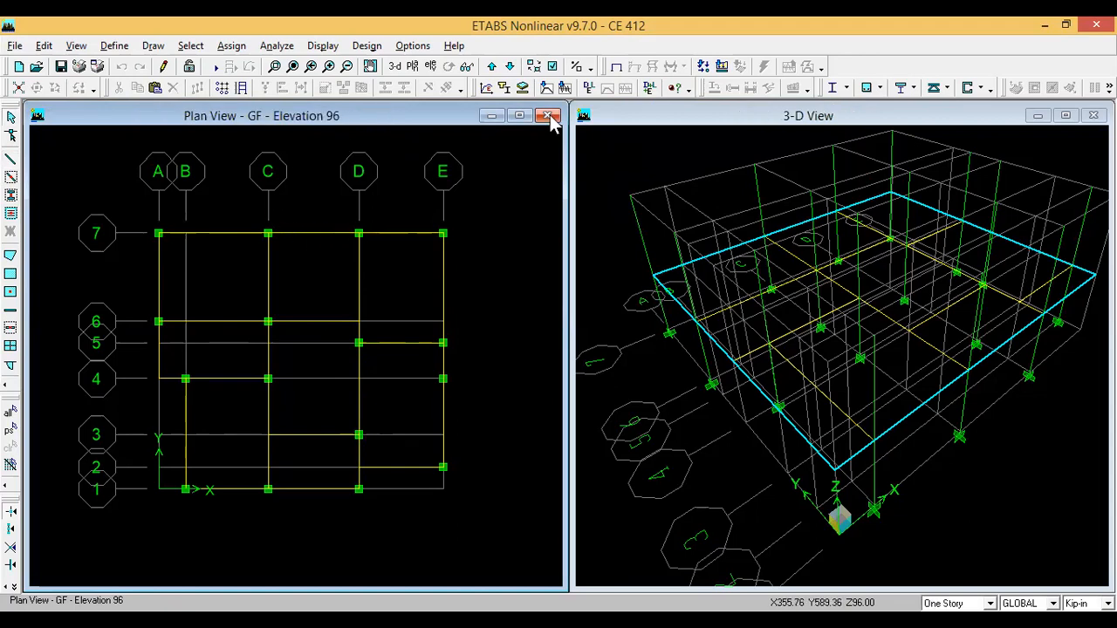
{"action": "left_click", "coordinate": [491, 67]}
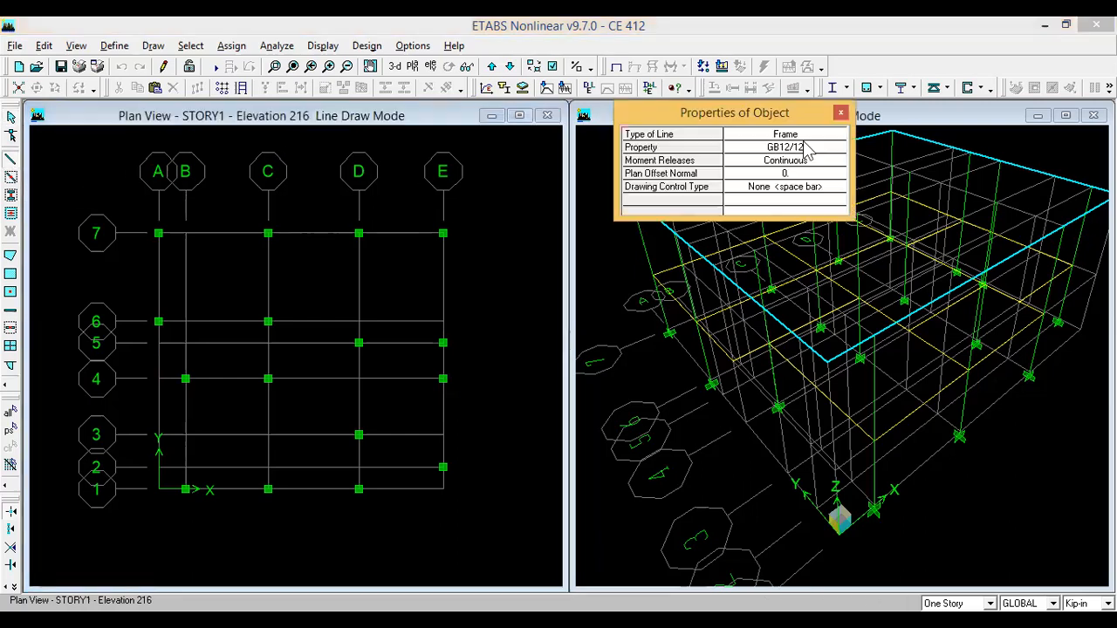
{"action": "left_click", "coordinate": [808, 151]}
{"action": "left_click", "coordinate": [807, 151]}
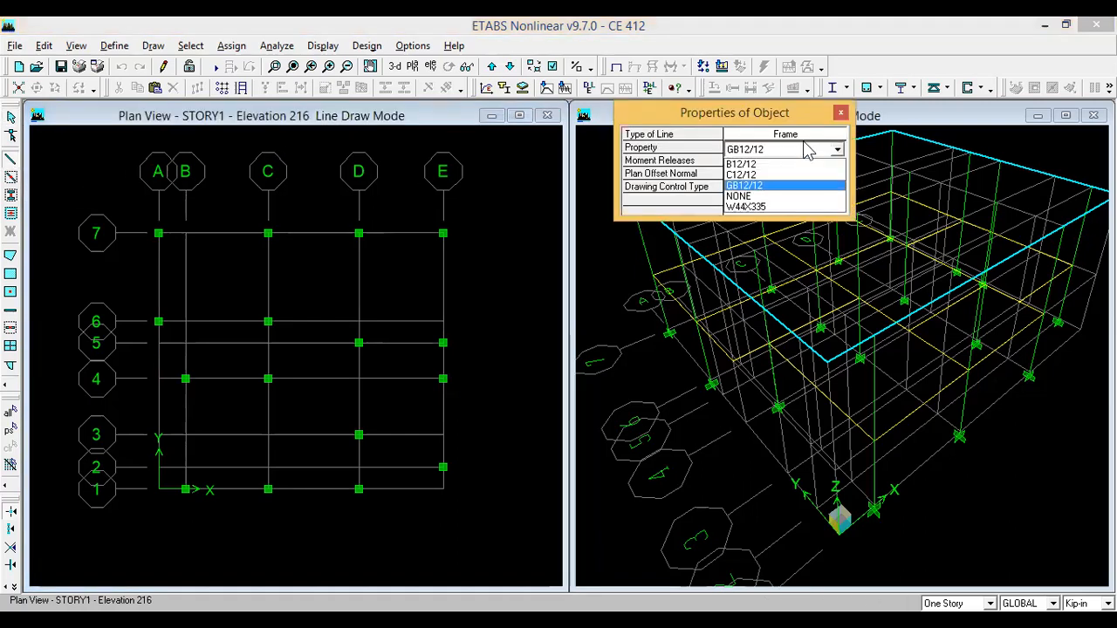
{"action": "left_click", "coordinate": [793, 165]}
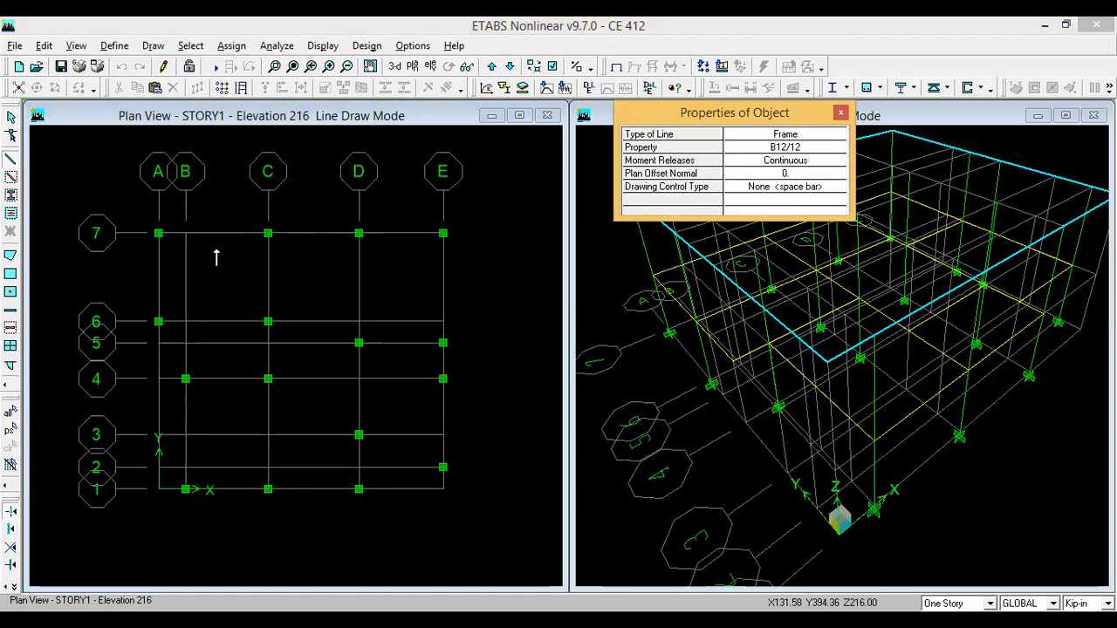
- Draw B12/12 beams along grid line 7 from A through C and D to E, down line E through 5 and 4 to 2, and across to D
{"action": "left_click", "coordinate": [158, 233]}
{"action": "left_click", "coordinate": [268, 233]}
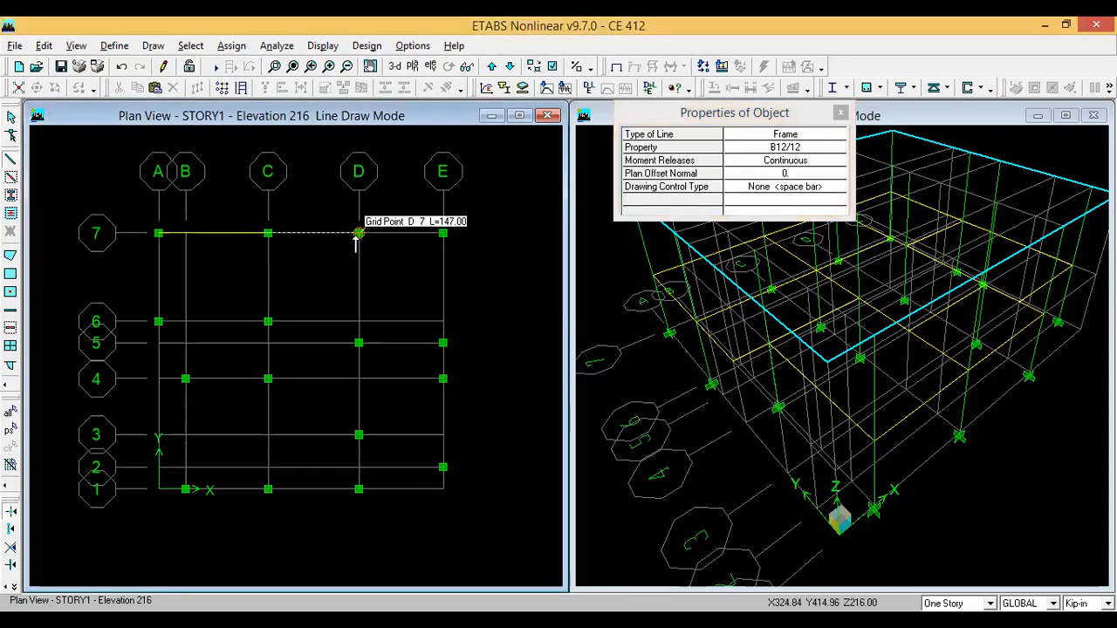
{"action": "left_click", "coordinate": [358, 233]}
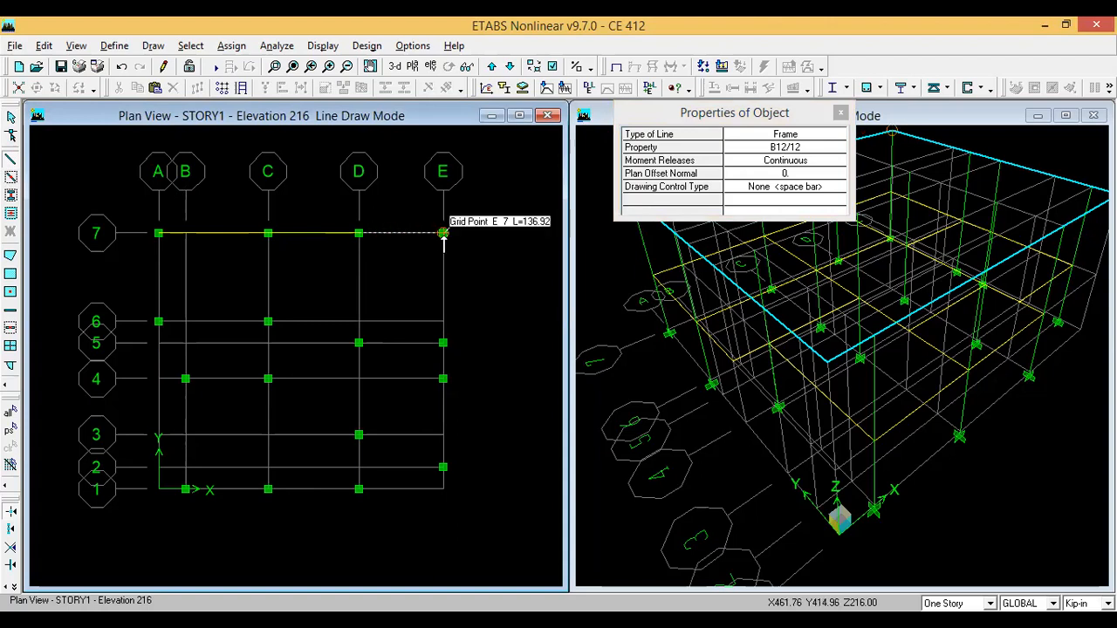
{"action": "left_click", "coordinate": [443, 233]}
{"action": "left_click", "coordinate": [442, 343]}
{"action": "left_click", "coordinate": [442, 379]}
{"action": "left_click", "coordinate": [442, 467]}
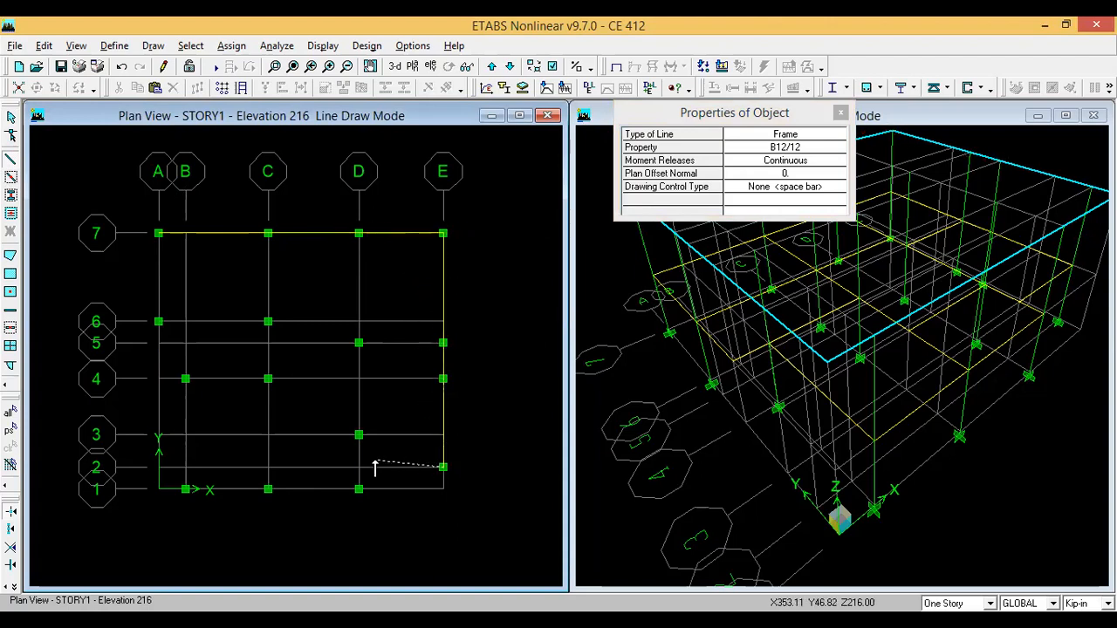
{"action": "key", "text": "Escape"}
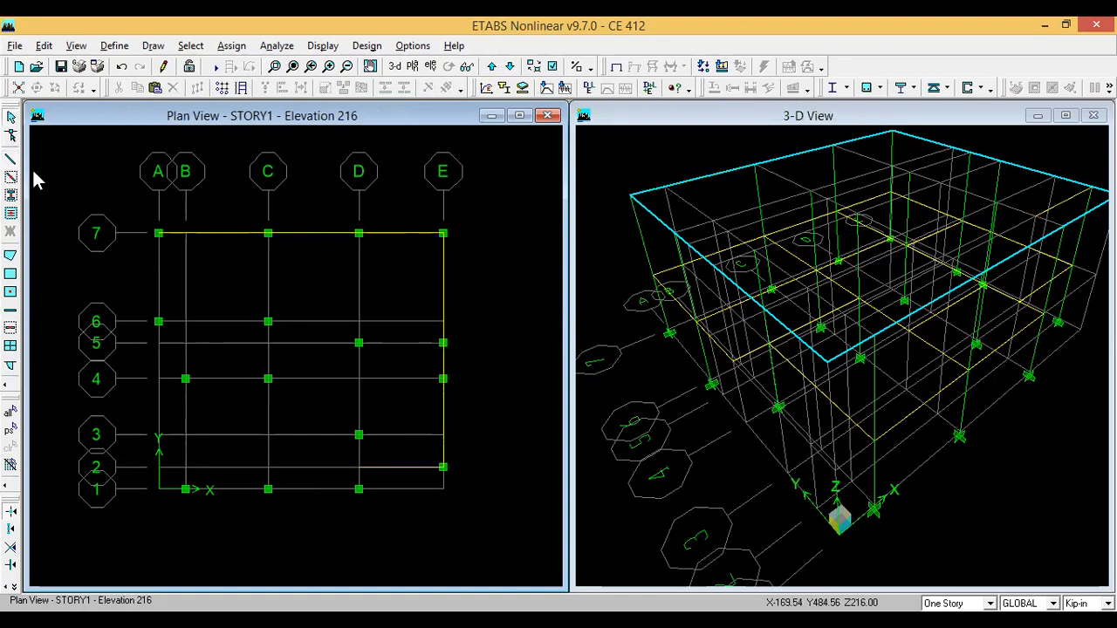
- Draw a chain of B12/12 beams through grid points A7, A6, C6, C4, B4, B1 and C1, ending back at C4
{"action": "left_click", "coordinate": [158, 233]}
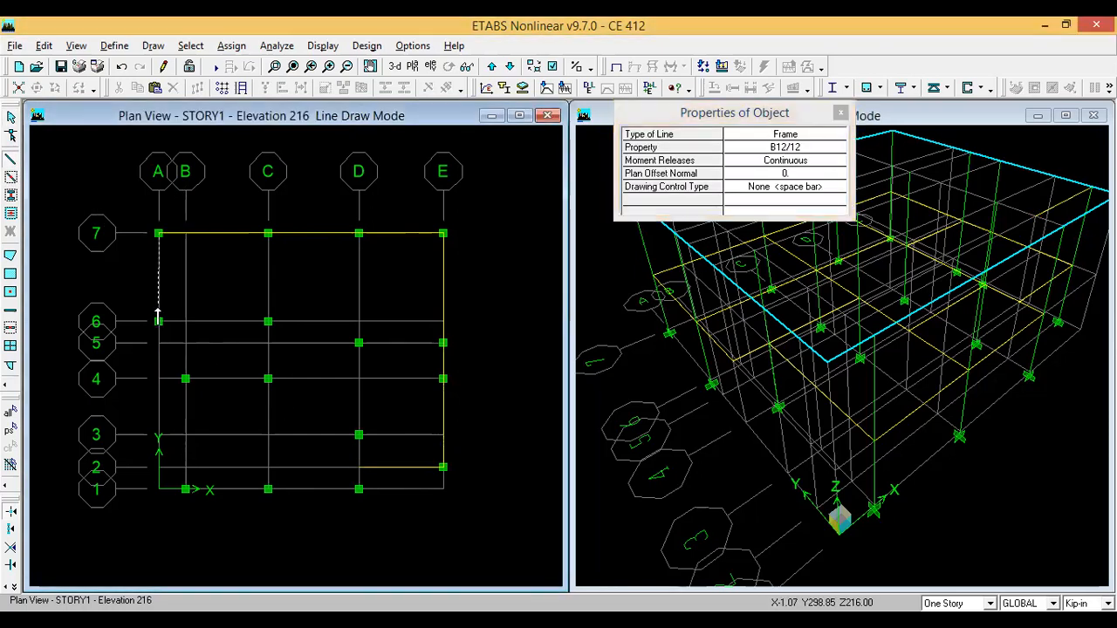
{"action": "left_click", "coordinate": [158, 321]}
{"action": "left_click", "coordinate": [268, 322]}
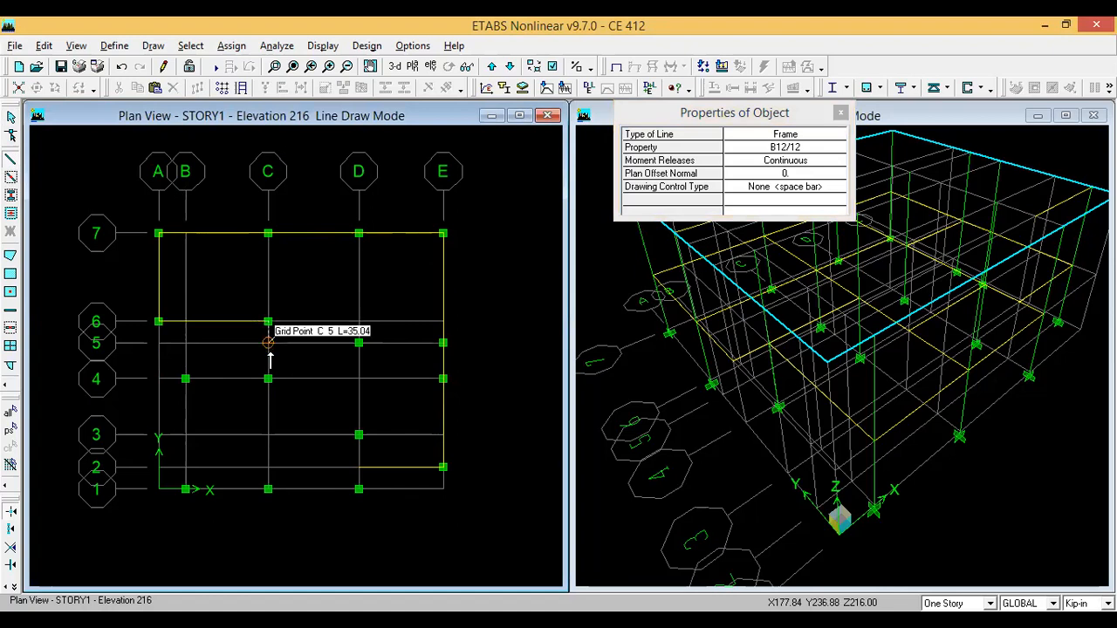
{"action": "left_click", "coordinate": [268, 378]}
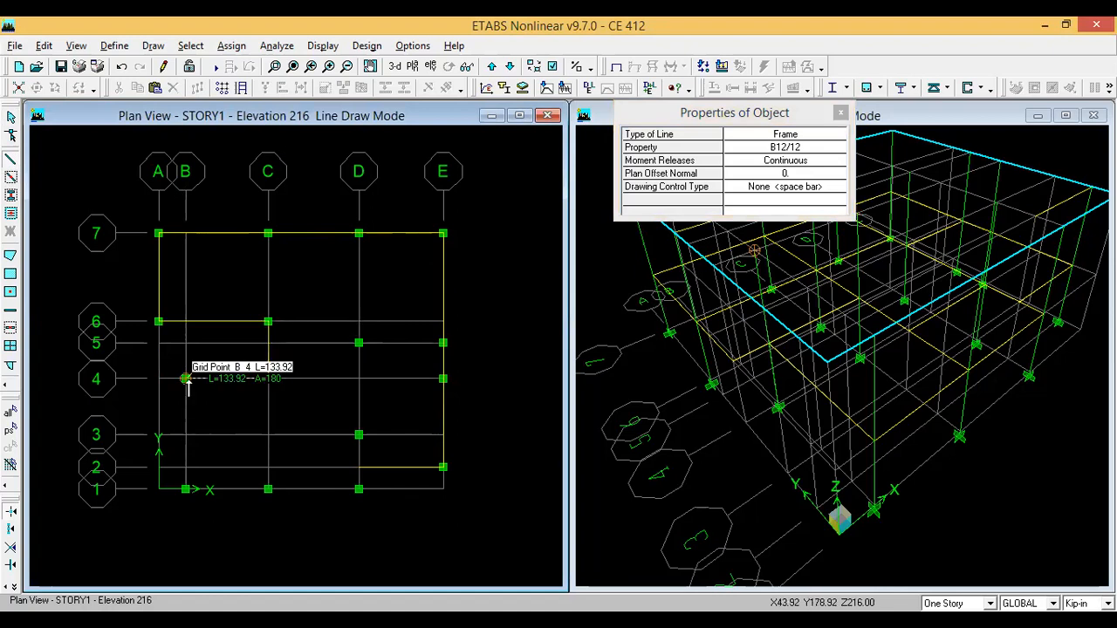
{"action": "left_click", "coordinate": [185, 379]}
{"action": "left_click", "coordinate": [185, 489]}
{"action": "left_click", "coordinate": [268, 489]}
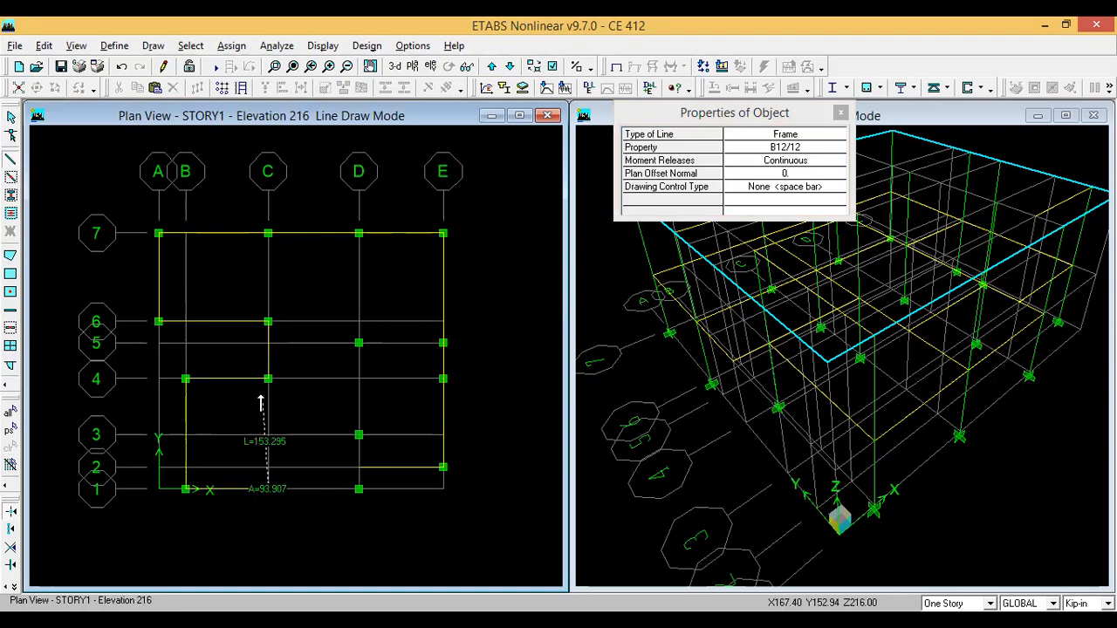
{"action": "left_click", "coordinate": [268, 379]}
{"action": "key", "text": "Escape"}
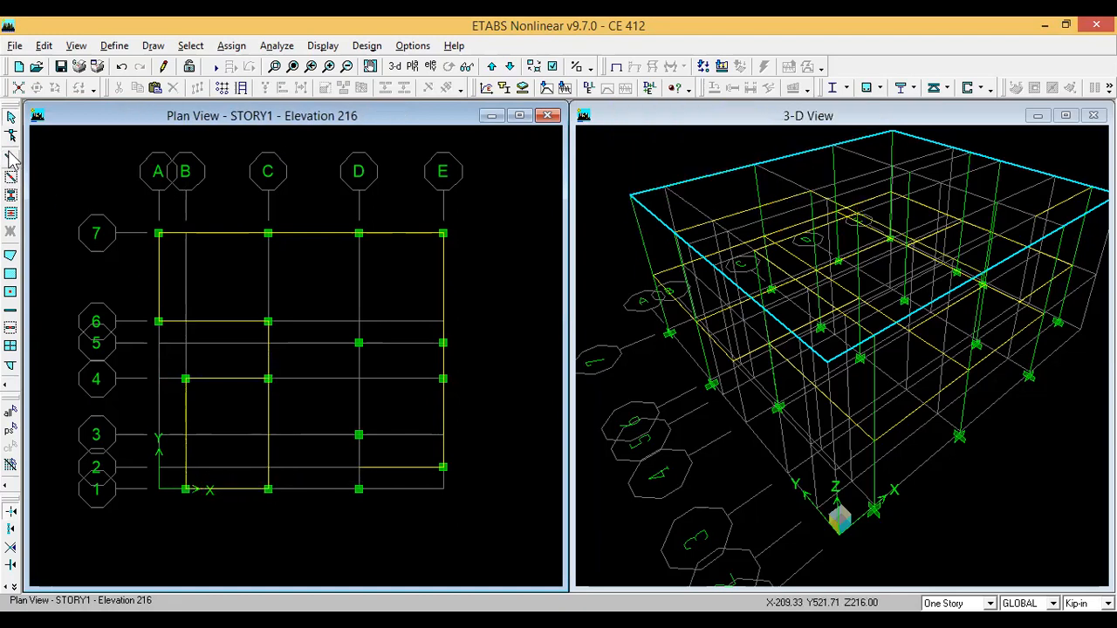
- Draw B12/12 beams from A6 to A4 to B4, and along grid line C from 6 to 7
{"action": "left_click", "coordinate": [159, 322]}
{"action": "left_click", "coordinate": [158, 379]}
{"action": "left_click", "coordinate": [185, 378]}
{"action": "key", "text": "Escape"}
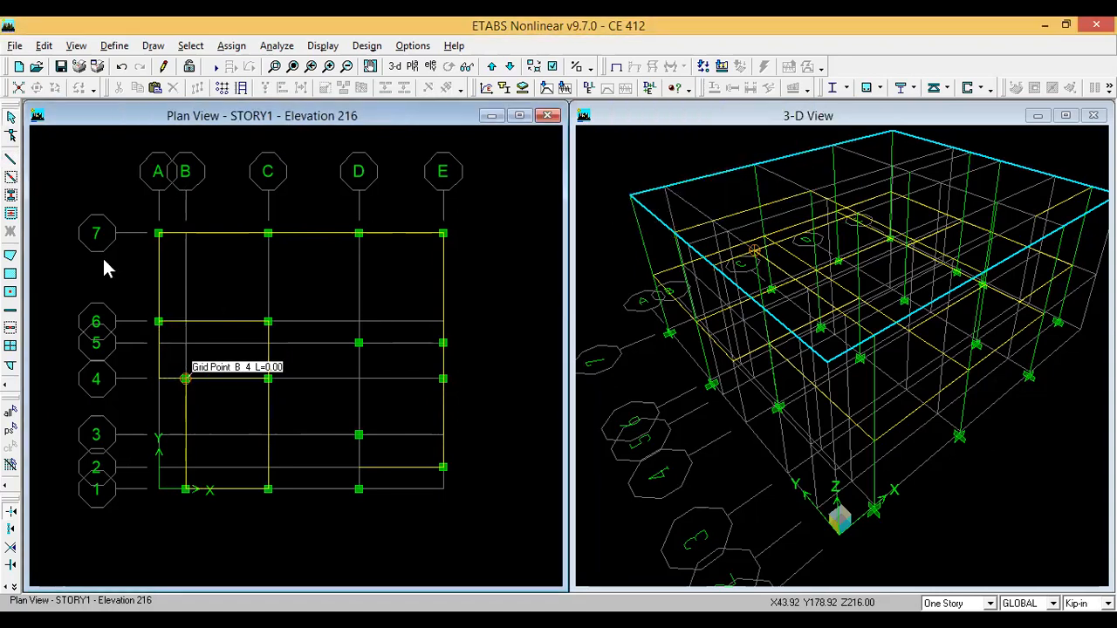
{"action": "left_click", "coordinate": [268, 322]}
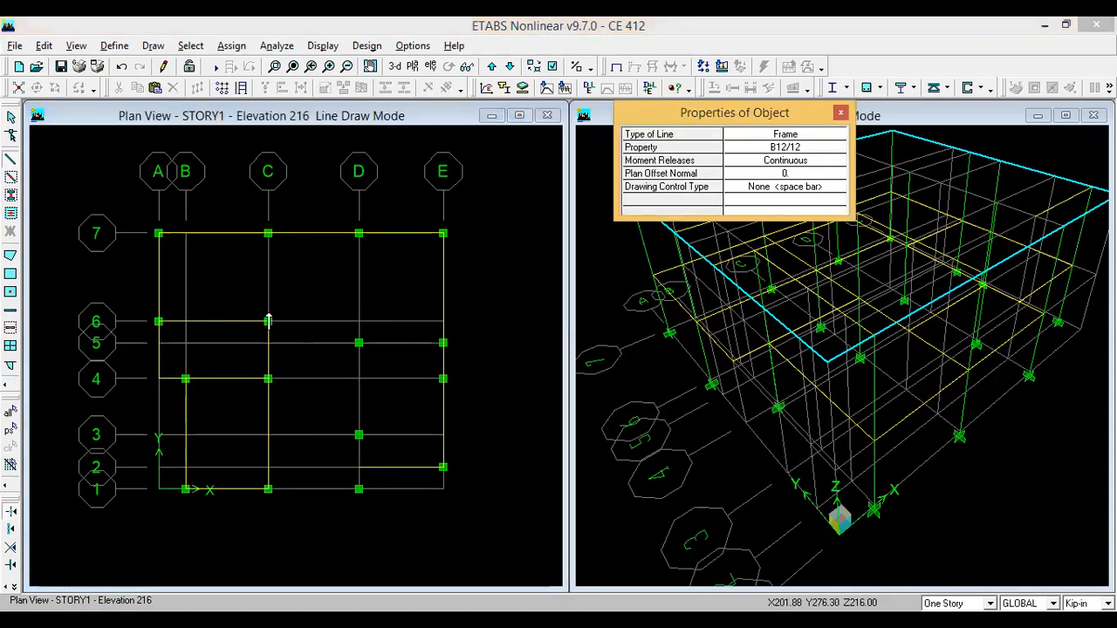
{"action": "left_click", "coordinate": [268, 233]}
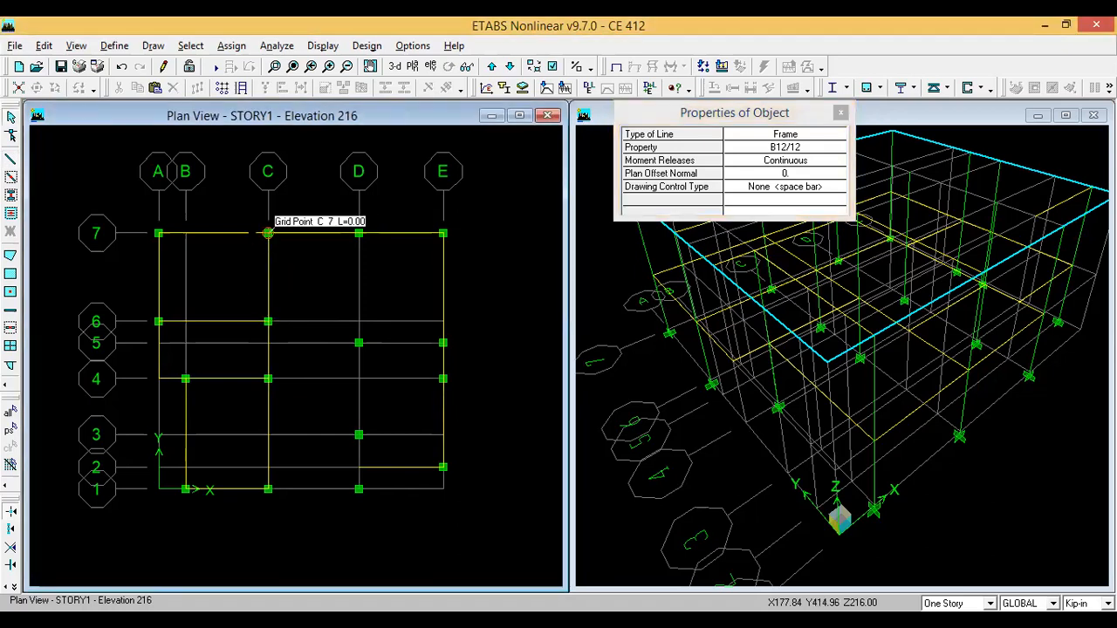
{"action": "key", "text": "Escape"}
- Draw B12/12 beams from D7 to D5 to E5, and along grid line 4 from E to D
{"action": "left_click", "coordinate": [359, 234]}
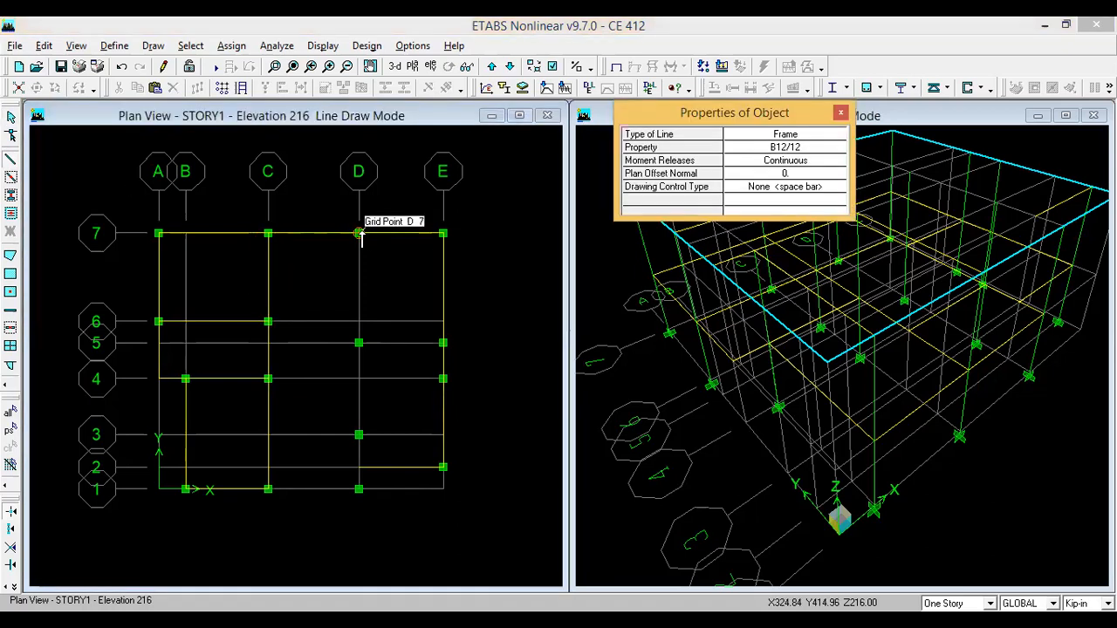
{"action": "left_click", "coordinate": [359, 342]}
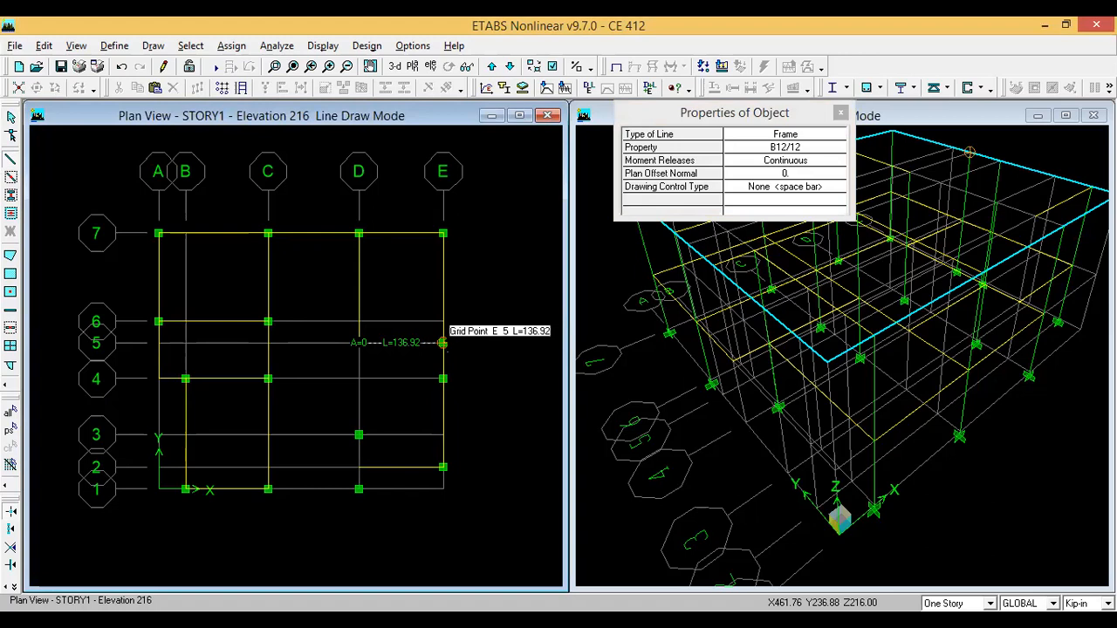
{"action": "left_click", "coordinate": [443, 344]}
{"action": "key", "text": "Escape"}
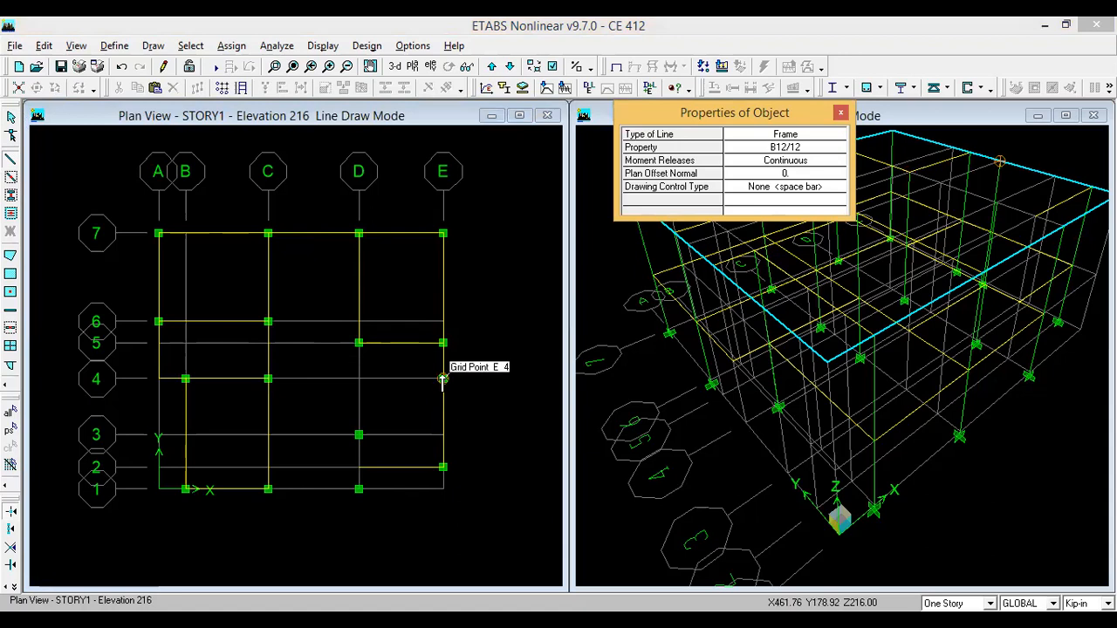
{"action": "left_click", "coordinate": [444, 379]}
{"action": "left_click", "coordinate": [359, 379]}
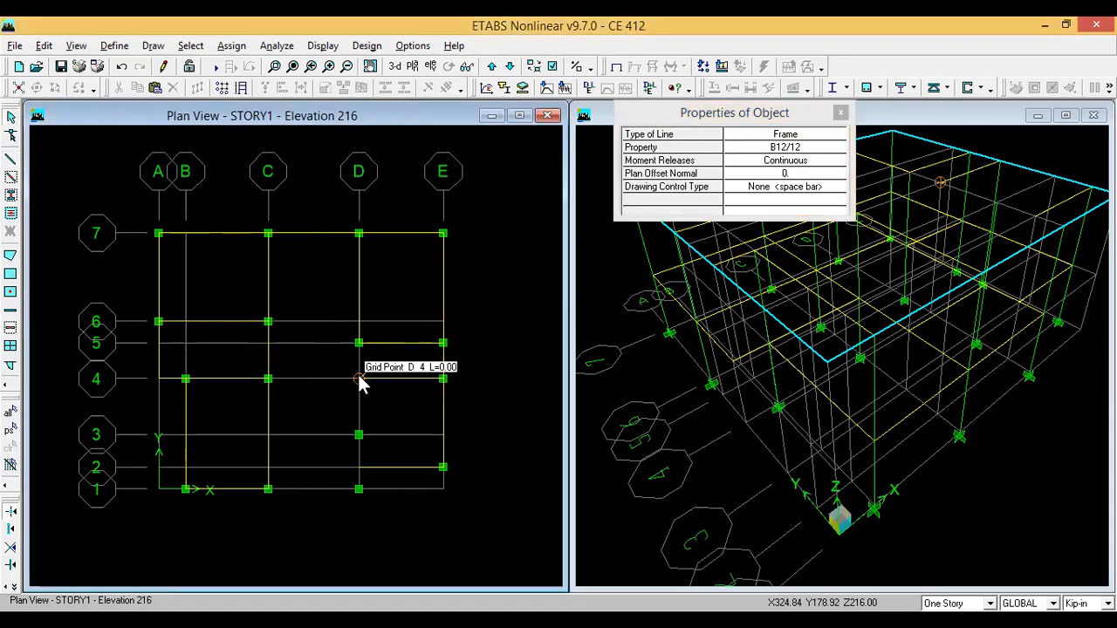
{"action": "key", "text": "Escape"}
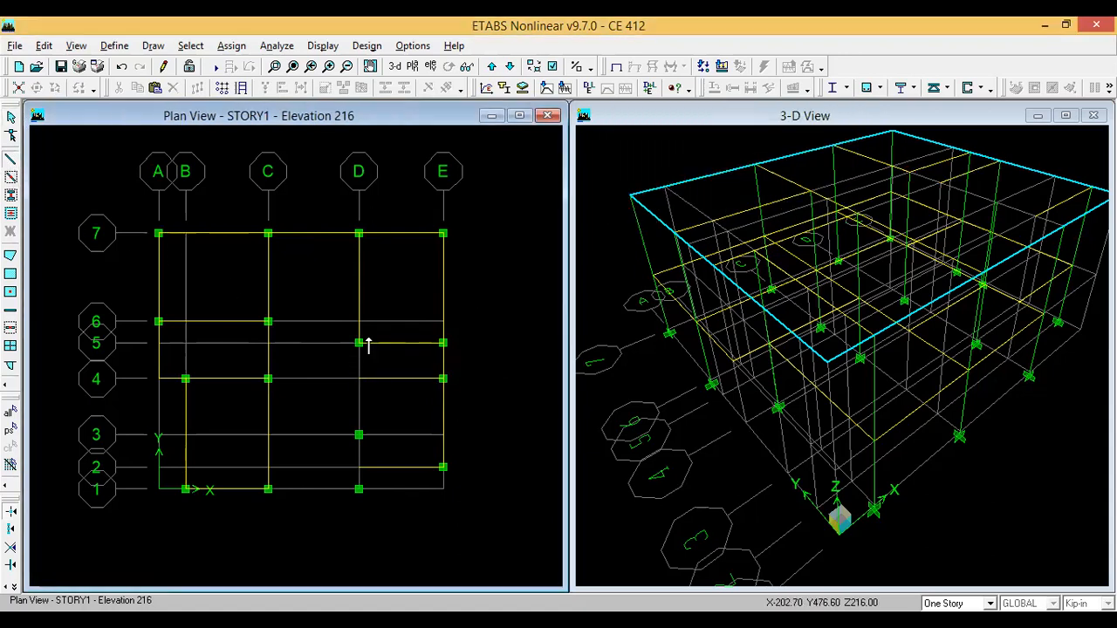
- Draw B12/12 beams along grid line D from 5 through 3 to 1, and along line 1 from D to C
{"action": "left_click", "coordinate": [359, 433]}
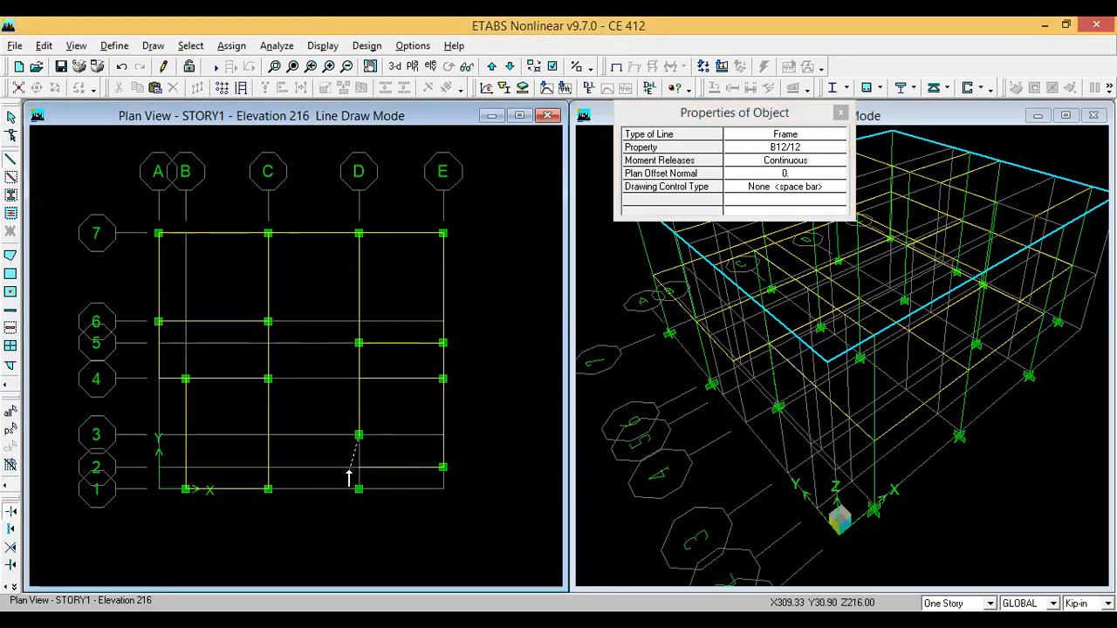
{"action": "left_click", "coordinate": [359, 489]}
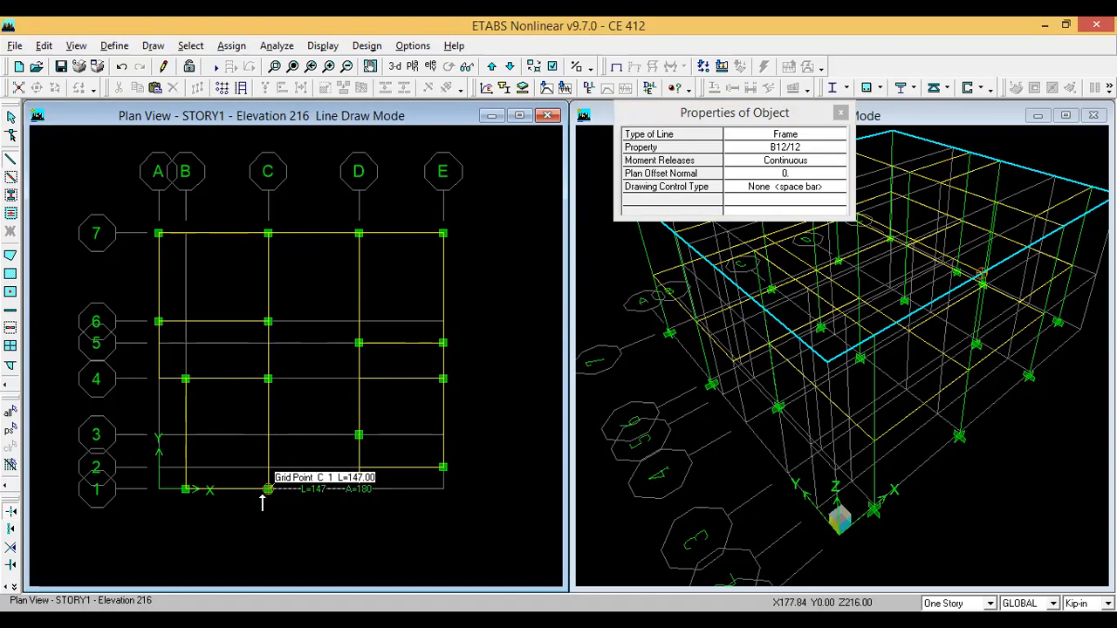
{"action": "key", "text": "Escape"}
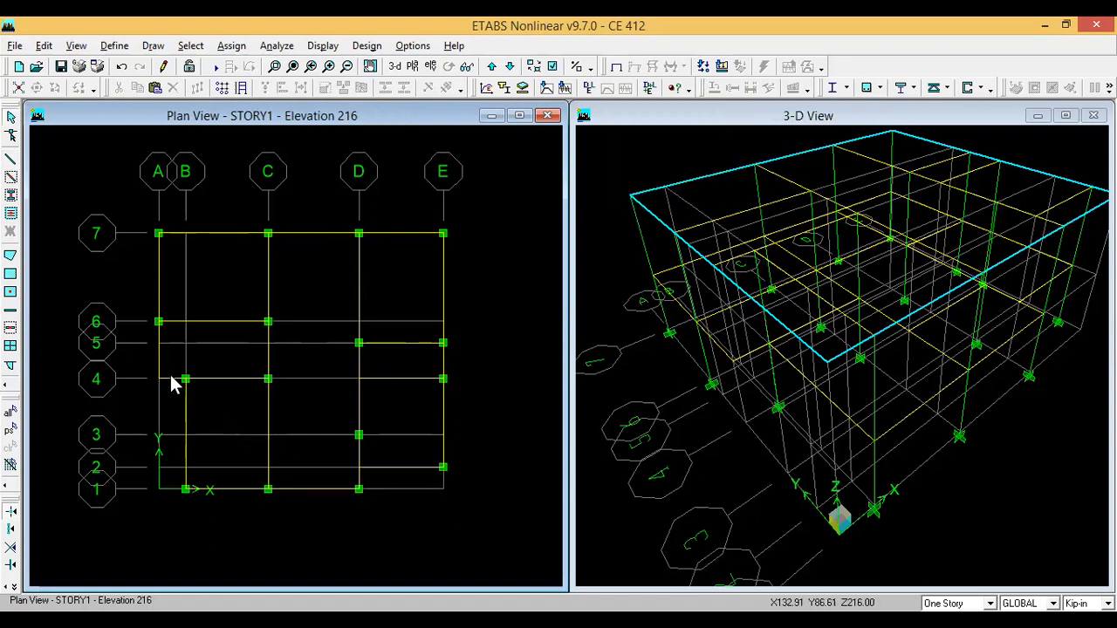
- Draw a B12/12 beam along grid line 3 from D to C
{"action": "left_click", "coordinate": [12, 160]}
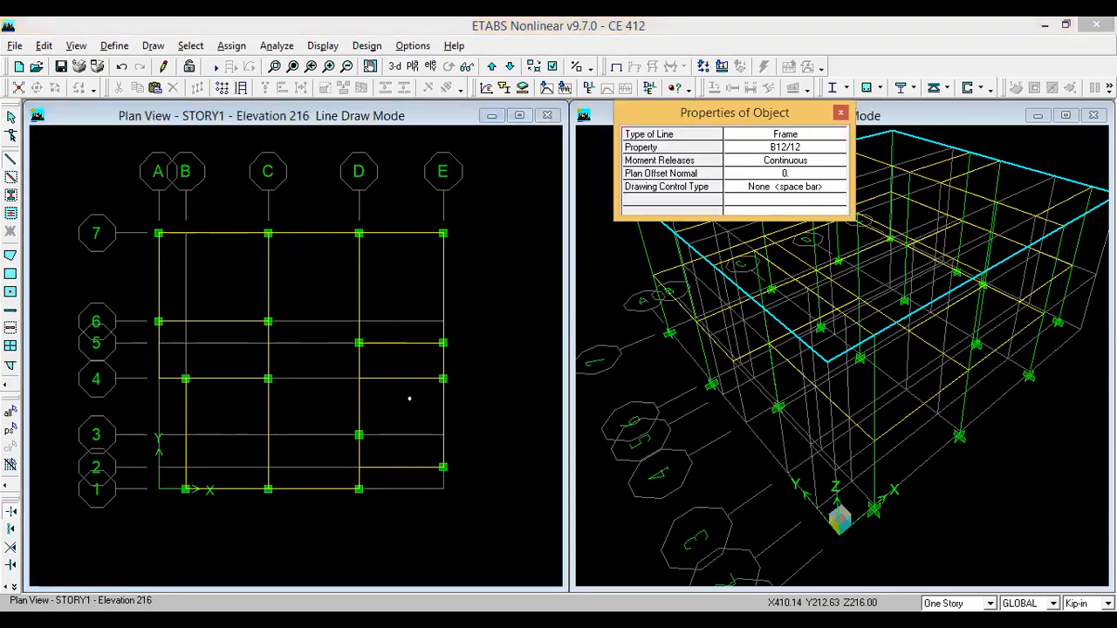
{"action": "left_click", "coordinate": [358, 434]}
{"action": "left_click", "coordinate": [267, 435]}
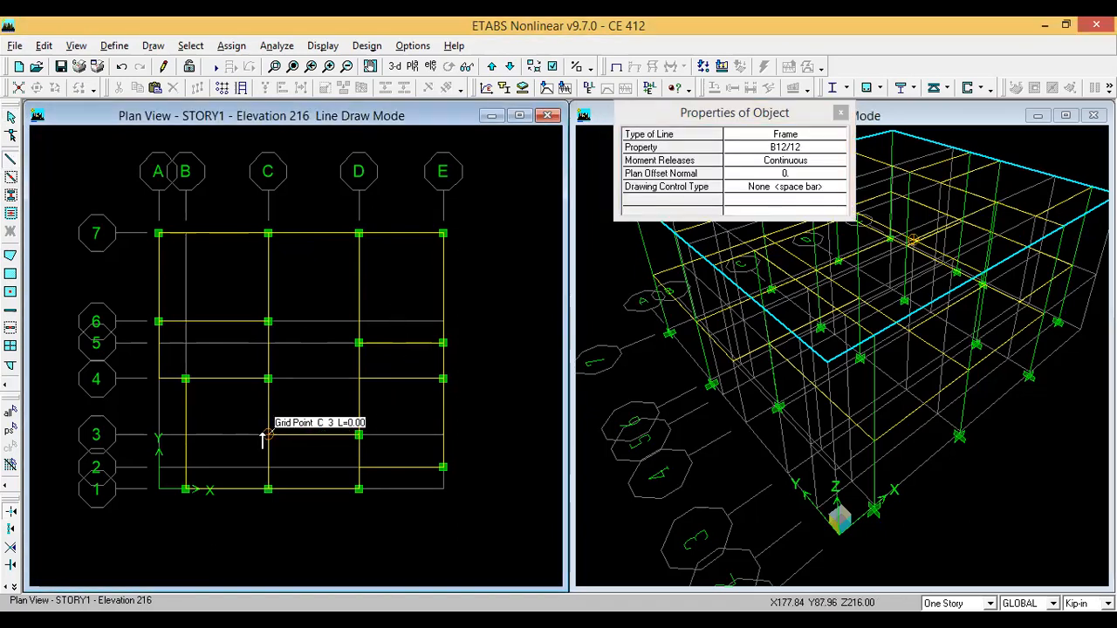
{"action": "key", "text": "Escape"}
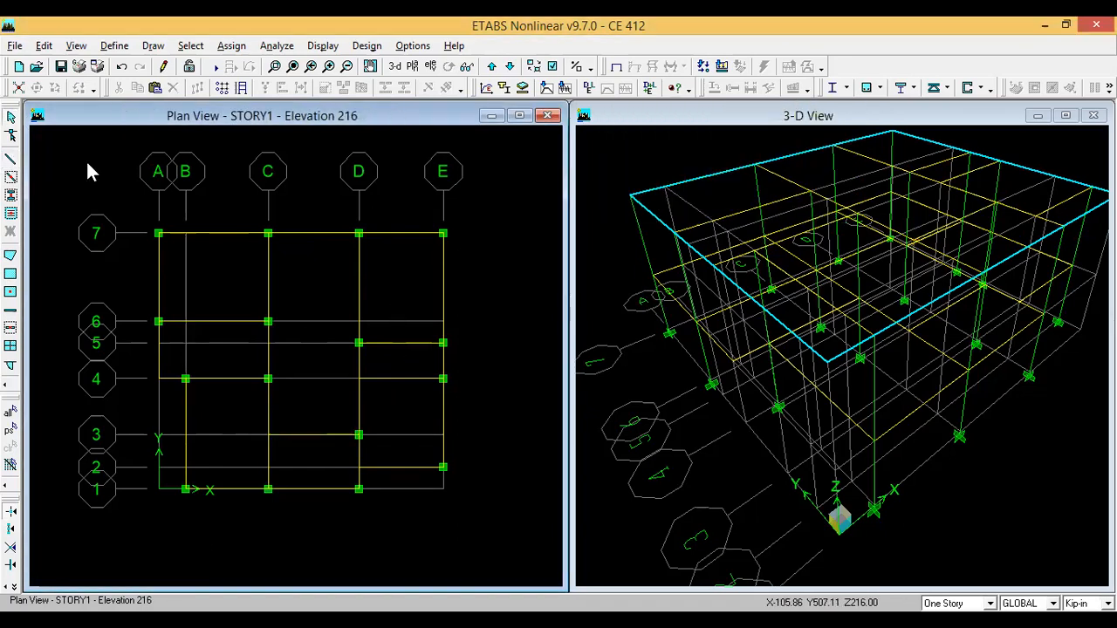
- Draw a B12/12 beam along grid line 6 from C to D, and save the model
{"action": "left_click", "coordinate": [11, 160]}
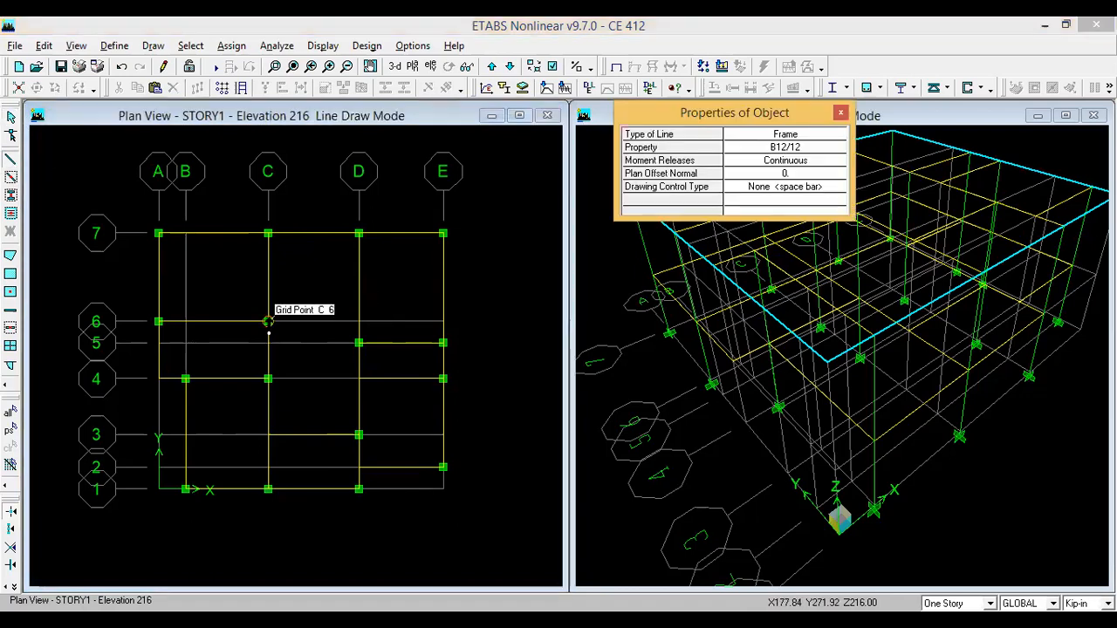
{"action": "left_click", "coordinate": [267, 322]}
{"action": "key", "text": "Escape"}
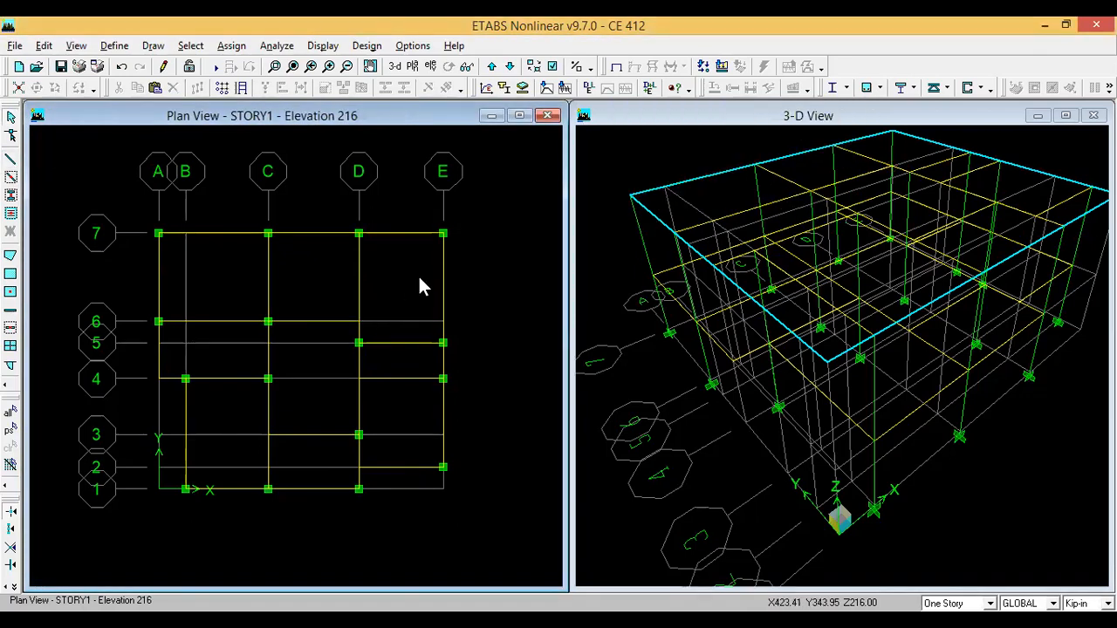
{"action": "key", "text": "ctrl+s"}
{"action": "key", "text": "ctrl+s"}
{"action": "scroll", "coordinate": [258, 403], "scroll_direction": "up", "scroll_amount": 1}
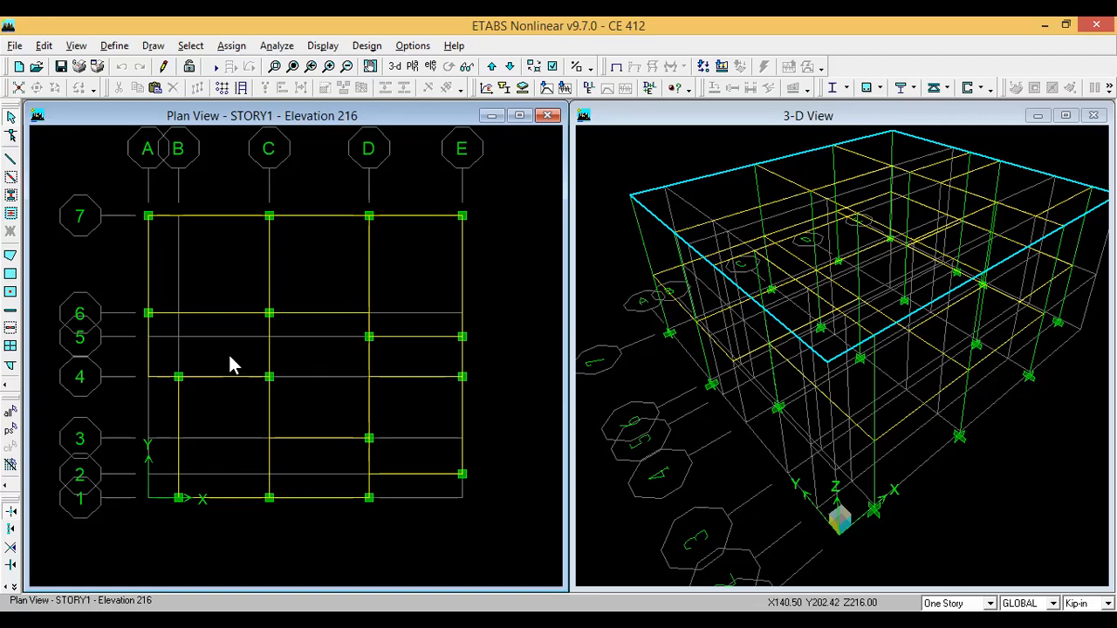
{"action": "double_click", "coordinate": [310, 376]}
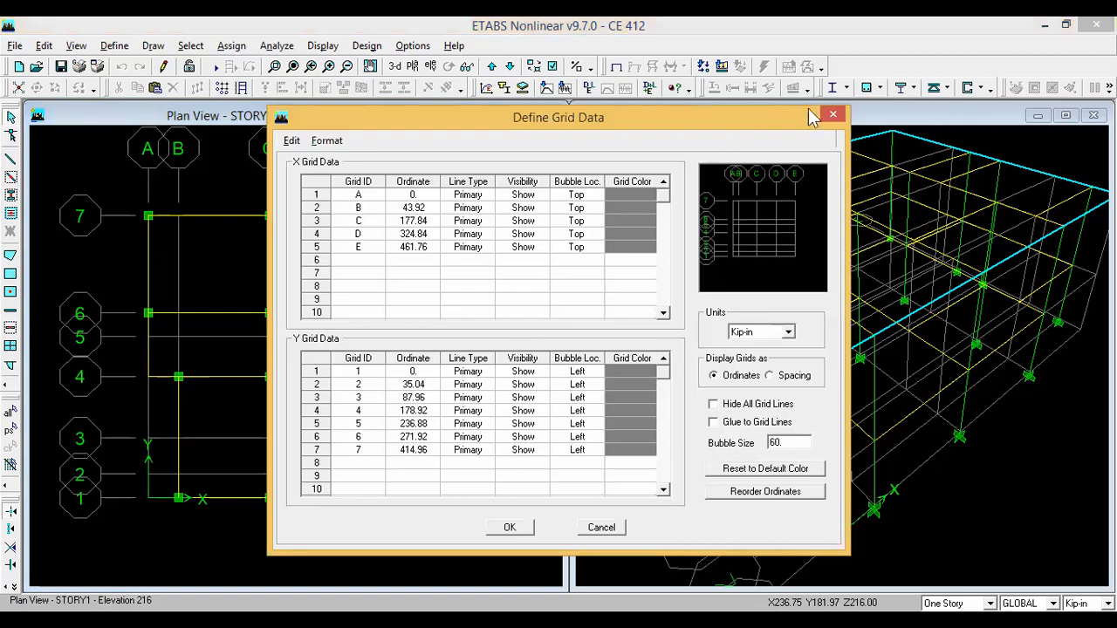
{"action": "left_click", "coordinate": [831, 116]}
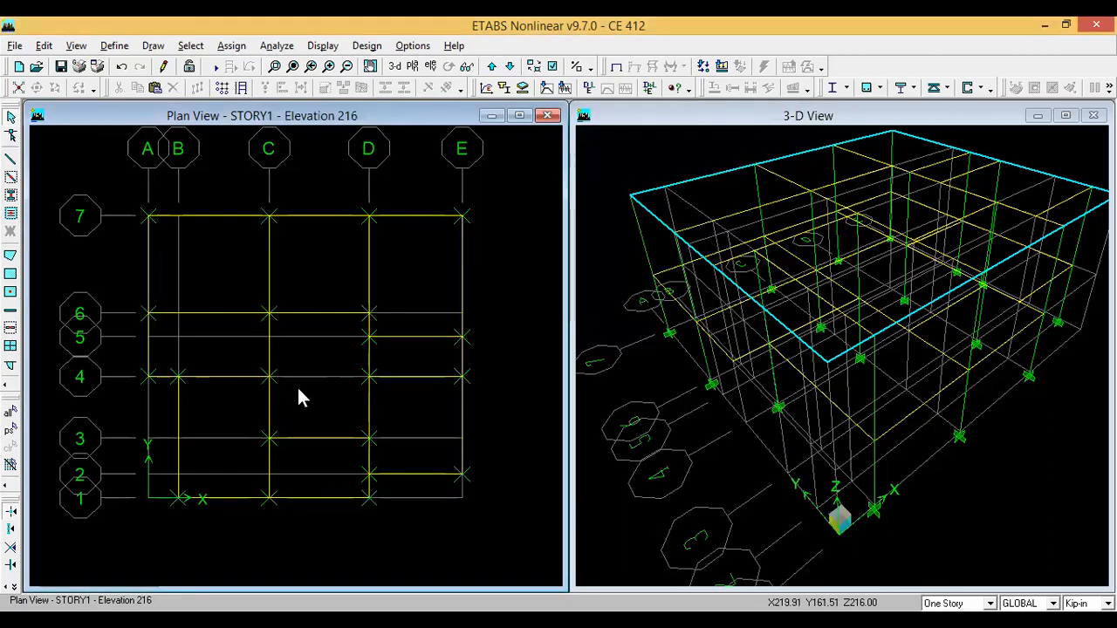
{"action": "left_click", "coordinate": [121, 67]}
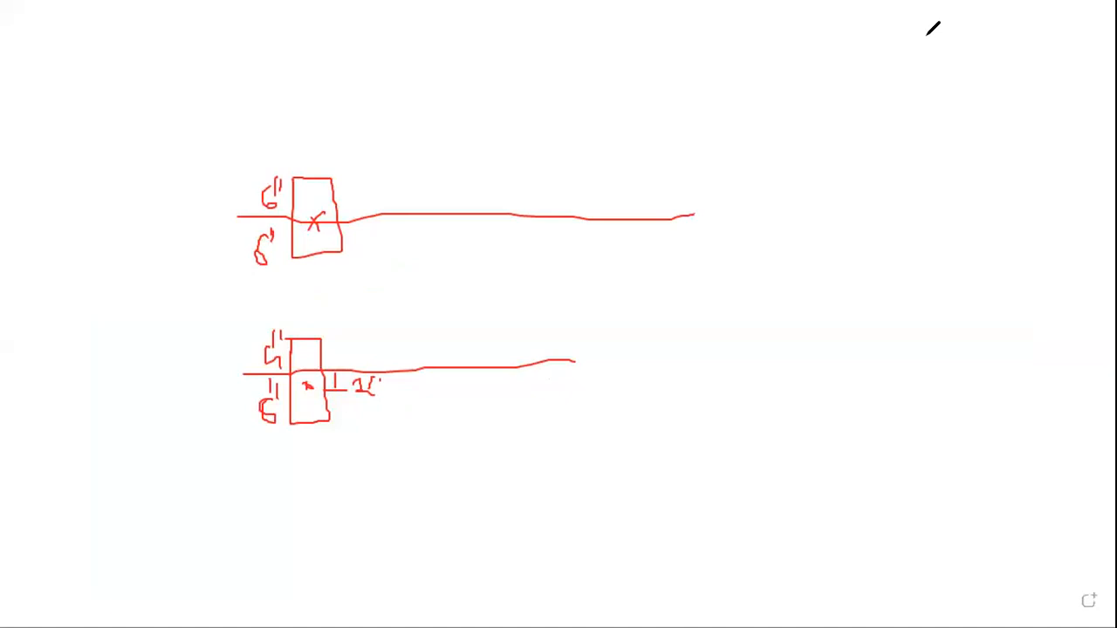
- Erase the column offset sketches from the whiteboard canvas
{"action": "left_click", "coordinate": [927, 35]}
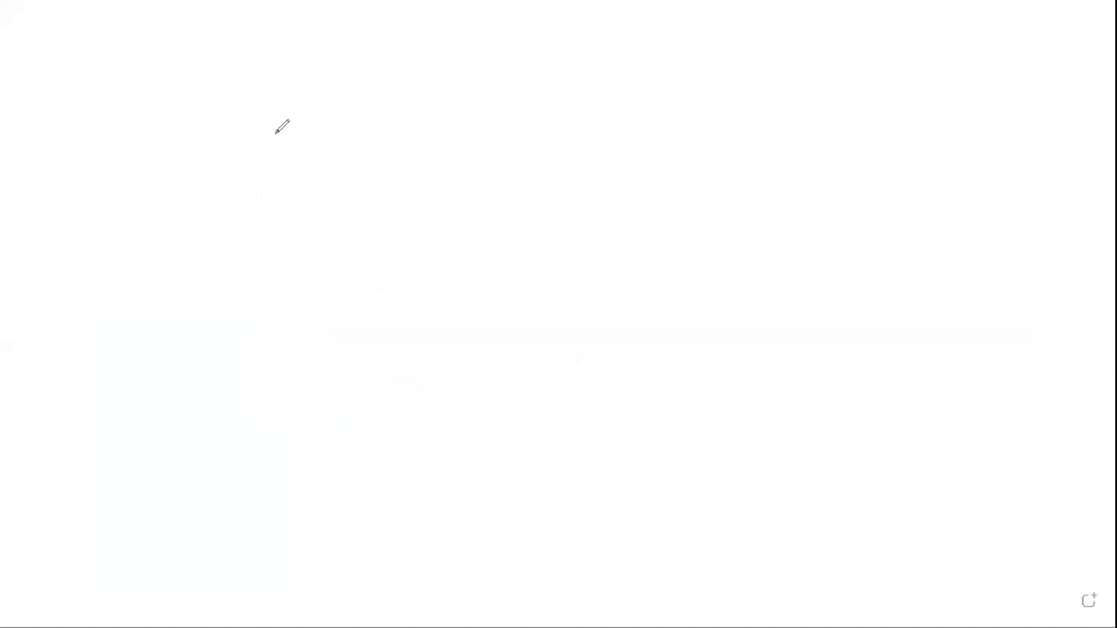
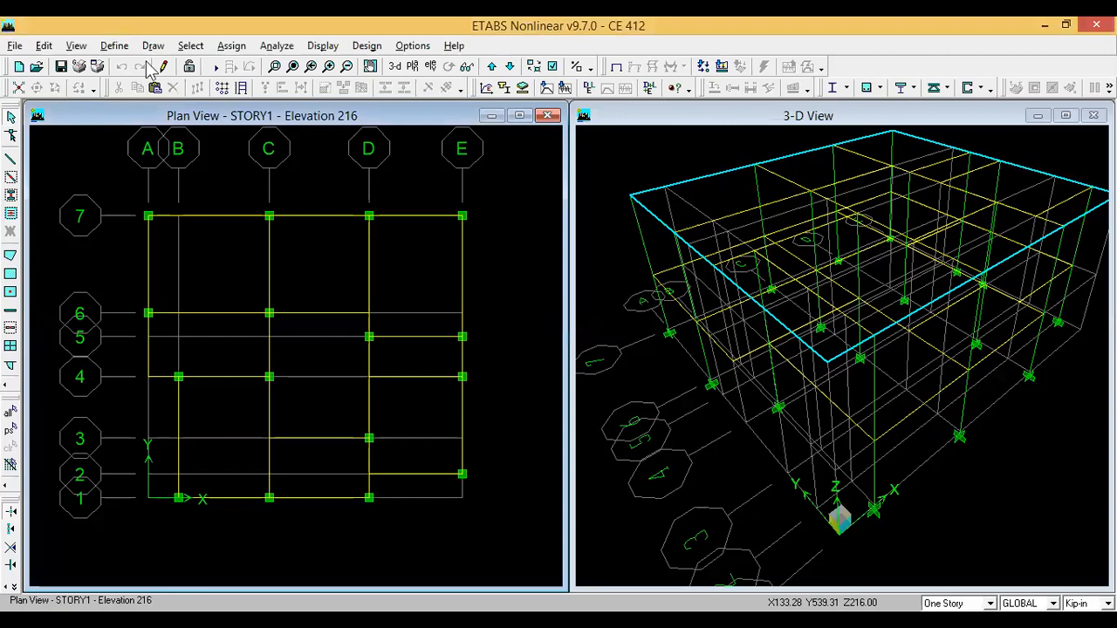
- Delete the default deck, plank and slab sections (DECK1, PLANK1, SLAB1) from the wall/slab/deck section definitions
{"action": "left_click", "coordinate": [114, 48]}
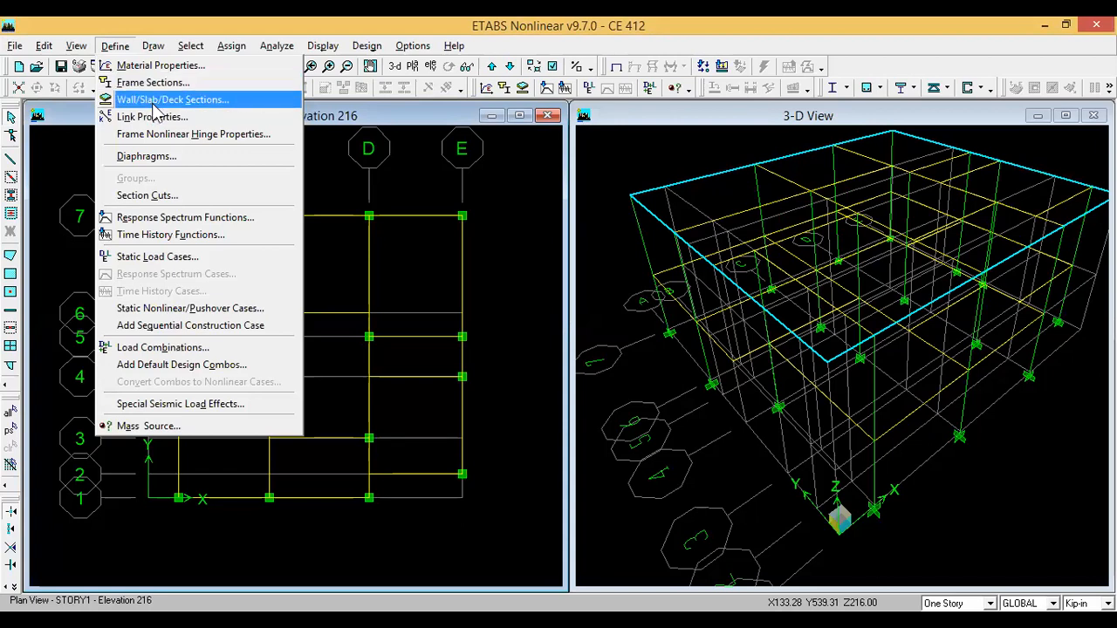
{"action": "left_click", "coordinate": [153, 102]}
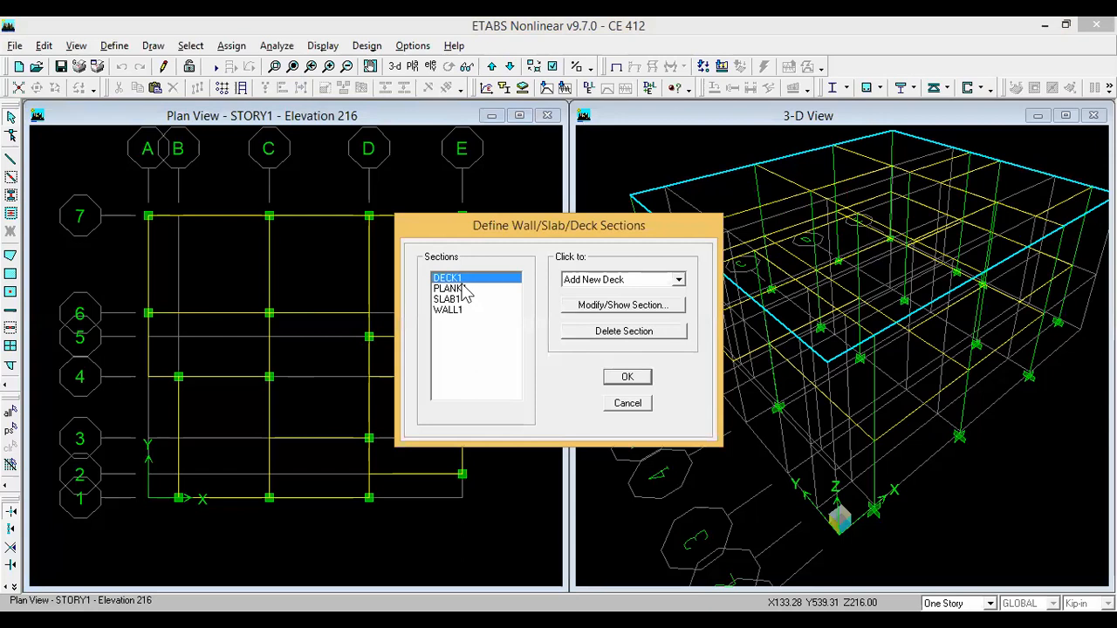
{"action": "left_click", "coordinate": [607, 333]}
{"action": "left_click", "coordinate": [607, 337]}
{"action": "left_click", "coordinate": [609, 338]}
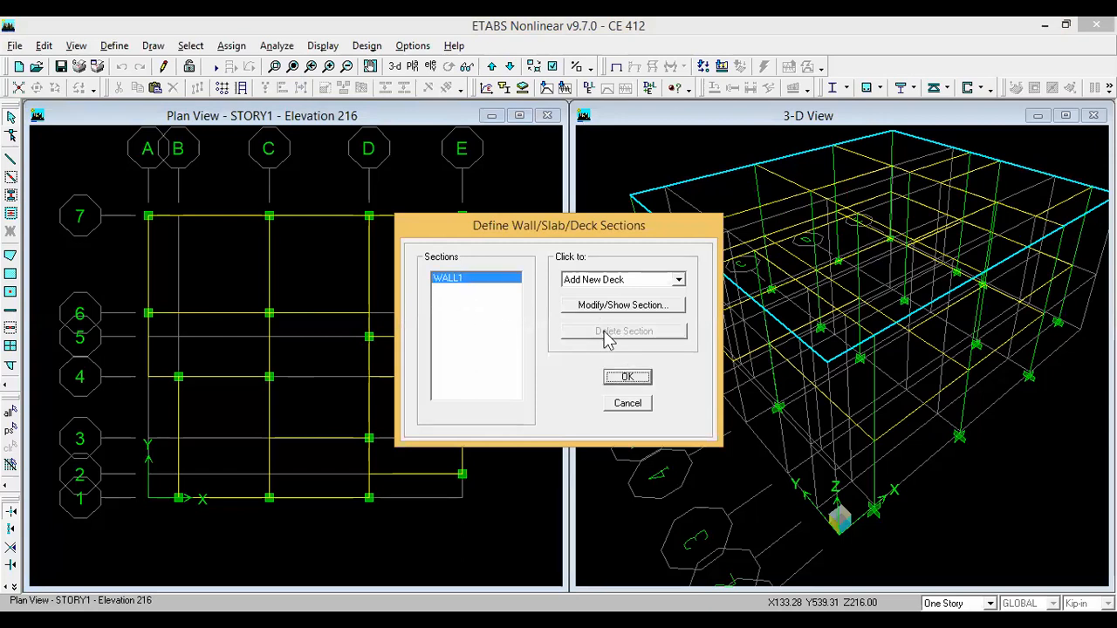
- Add a new slab section named SLAB5 with material CONC4 and membrane and bending thicknesses of 5
{"action": "left_click", "coordinate": [617, 281]}
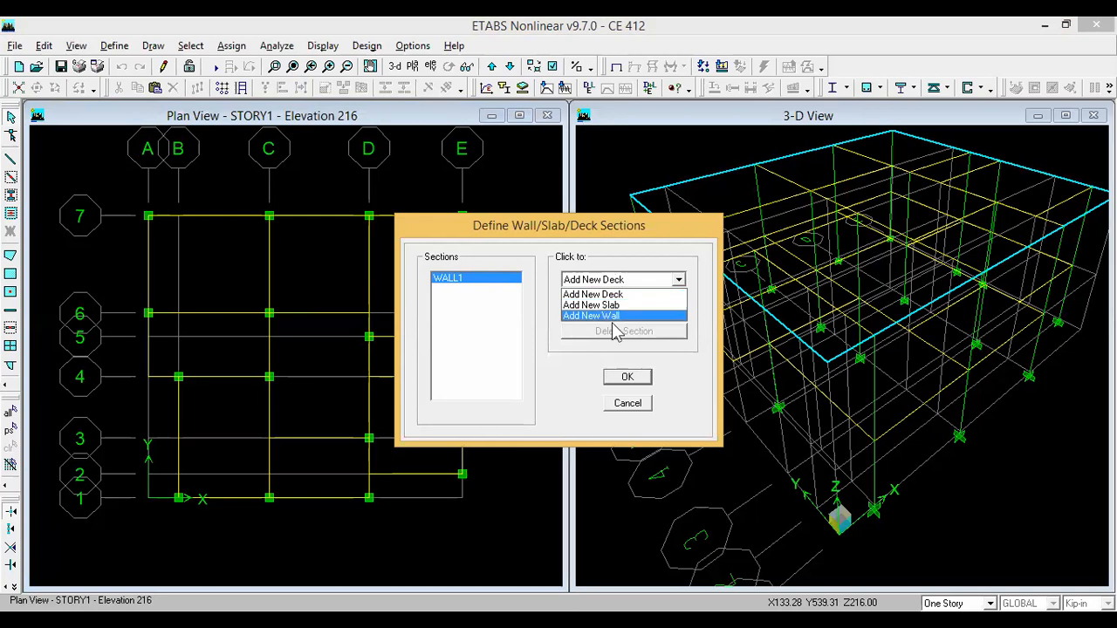
{"action": "left_click", "coordinate": [632, 306]}
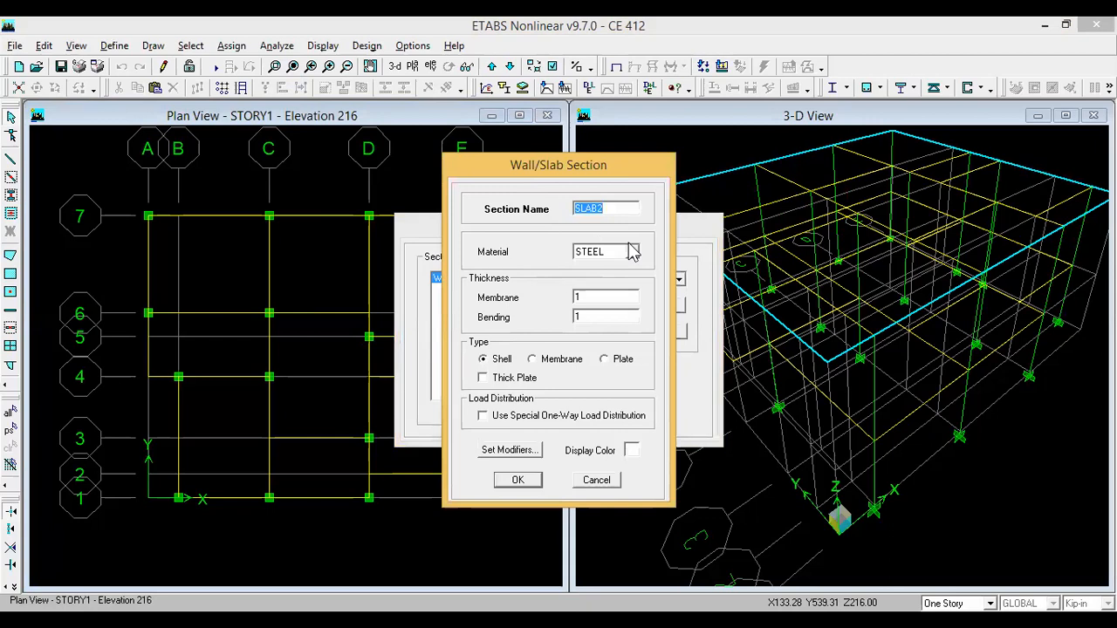
{"action": "left_click", "coordinate": [618, 209]}
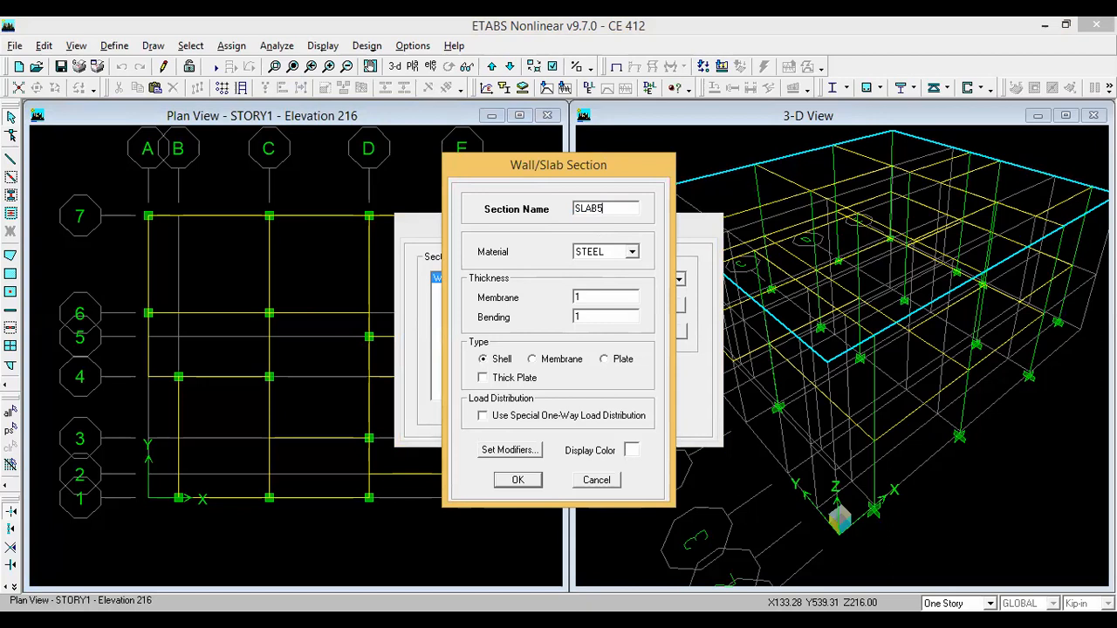
{"action": "left_click", "coordinate": [630, 253]}
{"action": "left_click", "coordinate": [618, 278]}
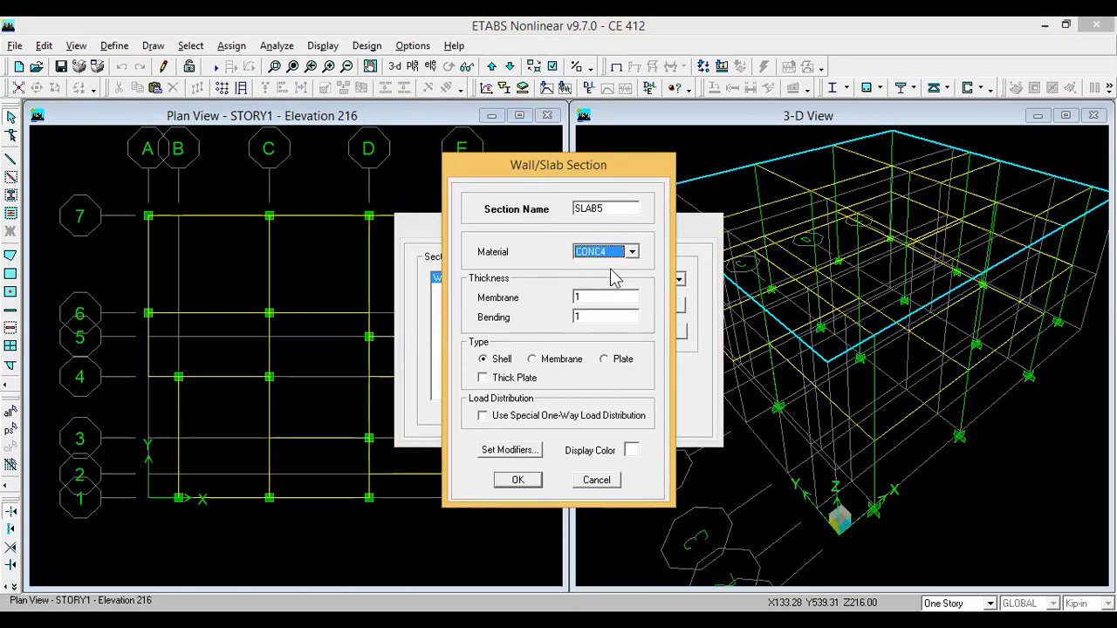
{"action": "double_click", "coordinate": [587, 298]}
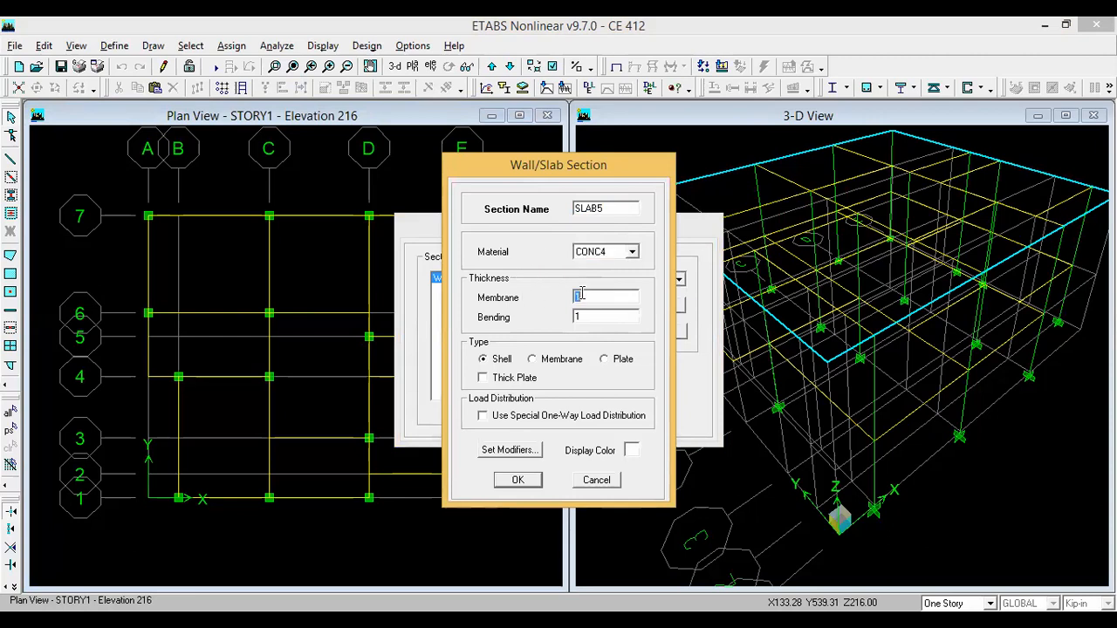
{"action": "double_click", "coordinate": [589, 318]}
{"action": "left_click", "coordinate": [535, 361]}
{"action": "left_click", "coordinate": [494, 369]}
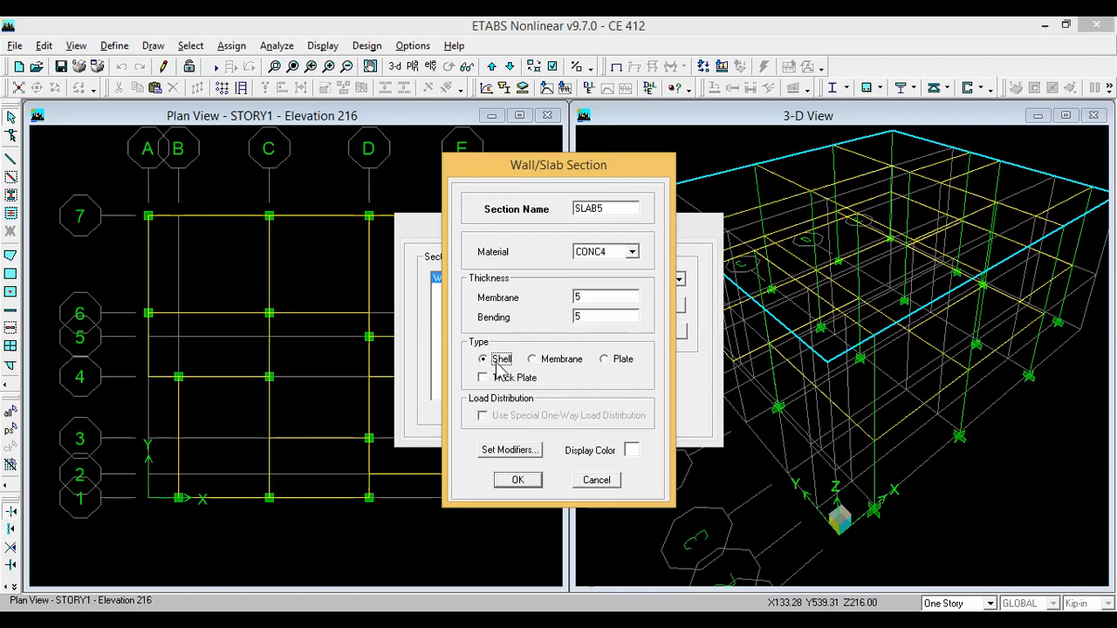
{"action": "left_click", "coordinate": [532, 362]}
{"action": "left_click", "coordinate": [502, 365]}
{"action": "left_click", "coordinate": [533, 361]}
{"action": "left_click", "coordinate": [494, 365]}
{"action": "left_click", "coordinate": [533, 361]}
{"action": "left_click", "coordinate": [496, 364]}
{"action": "left_click", "coordinate": [532, 360]}
{"action": "left_click", "coordinate": [494, 365]}
{"action": "left_click", "coordinate": [532, 361]}
{"action": "left_click", "coordinate": [505, 362]}
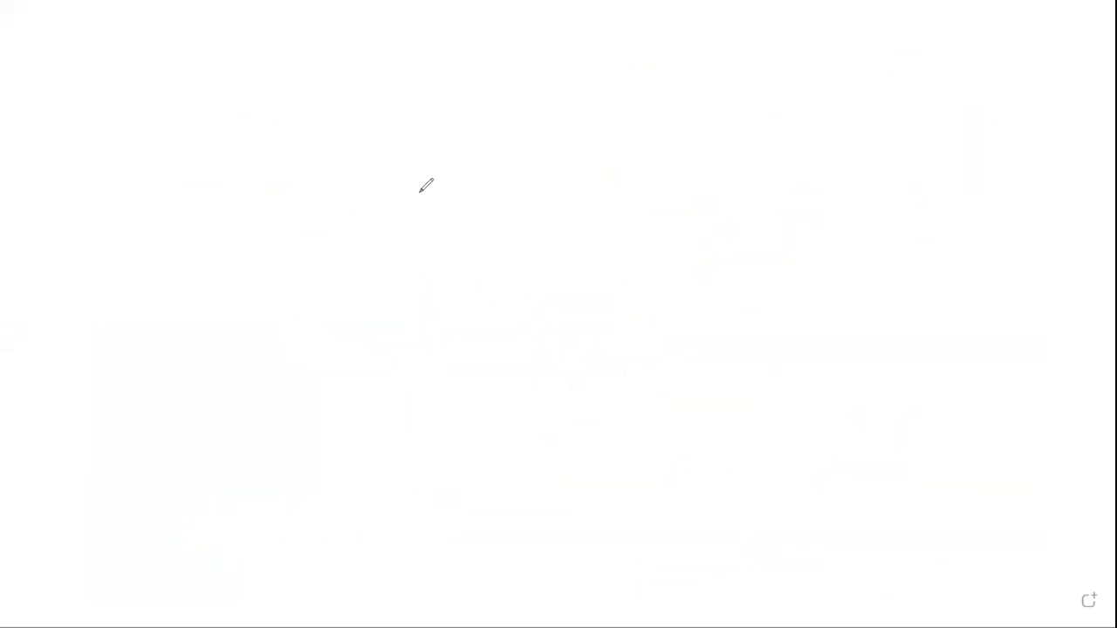
- Switch to the whiteboard and sketch a four-sided slab panel with corner column marks and a small circle in the middle
{"action": "left_click_drag", "start_coordinate": [425, 185], "coordinate": [430, 199]}
{"action": "left_click_drag", "start_coordinate": [705, 174], "coordinate": [707, 205]}
{"action": "left_click_drag", "start_coordinate": [436, 347], "coordinate": [436, 359]}
{"action": "left_click_drag", "start_coordinate": [706, 336], "coordinate": [702, 349]}
{"action": "mouse_move", "coordinate": [424, 197]}
{"action": "left_mouse_down"}
{"action": "mouse_move", "coordinate": [590, 198]}
{"action": "mouse_move", "coordinate": [712, 349]}
{"action": "mouse_move", "coordinate": [465, 358]}
{"action": "mouse_move", "coordinate": [423, 182]}
{"action": "left_mouse_up"}
{"action": "mouse_move", "coordinate": [566, 253]}
{"action": "left_mouse_down"}
{"action": "mouse_move", "coordinate": [579, 247]}
{"action": "mouse_move", "coordinate": [553, 262]}
{"action": "left_mouse_up"}
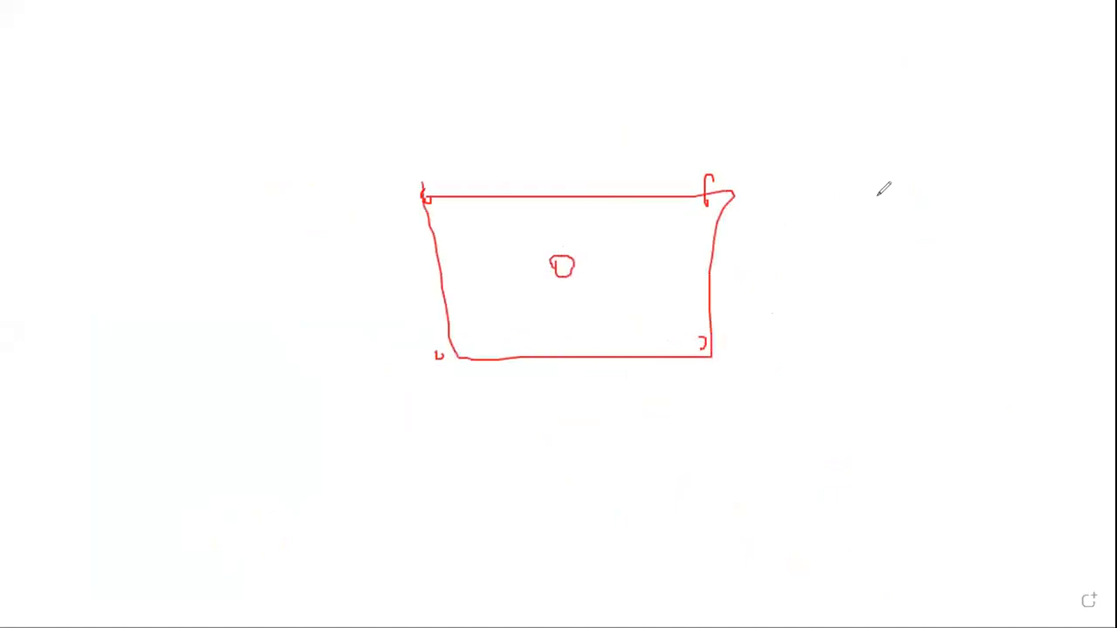
- Sketch a sagging curve beside the slab panel, retrace it several times, and enlarge the panel's centre mark
{"action": "mouse_move", "coordinate": [794, 185]}
{"action": "left_mouse_down"}
{"action": "mouse_move", "coordinate": [958, 223]}
{"action": "mouse_move", "coordinate": [997, 172]}
{"action": "left_mouse_up"}
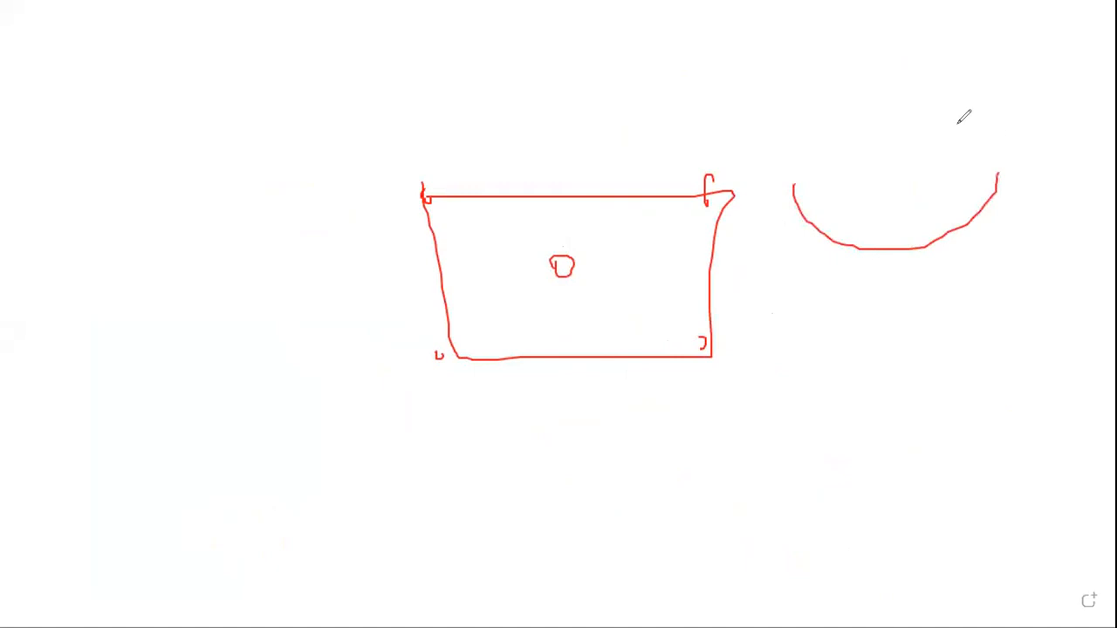
{"action": "mouse_move", "coordinate": [566, 257]}
{"action": "left_mouse_down"}
{"action": "mouse_move", "coordinate": [550, 288]}
{"action": "mouse_move", "coordinate": [573, 259]}
{"action": "left_mouse_up"}
{"action": "mouse_move", "coordinate": [781, 174]}
{"action": "left_mouse_down"}
{"action": "mouse_move", "coordinate": [841, 230]}
{"action": "mouse_move", "coordinate": [927, 232]}
{"action": "mouse_move", "coordinate": [1001, 164]}
{"action": "left_mouse_up"}
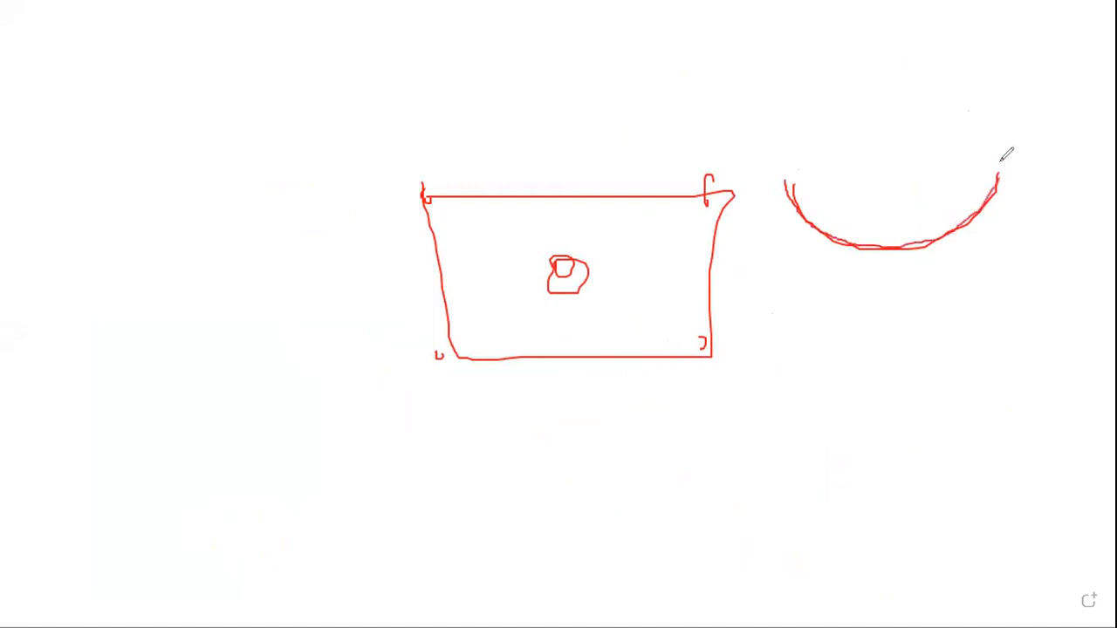
{"action": "mouse_move", "coordinate": [785, 181]}
{"action": "left_mouse_down"}
{"action": "mouse_move", "coordinate": [848, 235]}
{"action": "mouse_move", "coordinate": [929, 220]}
{"action": "mouse_move", "coordinate": [989, 159]}
{"action": "mouse_move", "coordinate": [879, 229]}
{"action": "mouse_move", "coordinate": [803, 197]}
{"action": "mouse_move", "coordinate": [984, 207]}
{"action": "mouse_move", "coordinate": [895, 239]}
{"action": "mouse_move", "coordinate": [808, 200]}
{"action": "mouse_move", "coordinate": [837, 232]}
{"action": "mouse_move", "coordinate": [1005, 224]}
{"action": "left_mouse_up"}
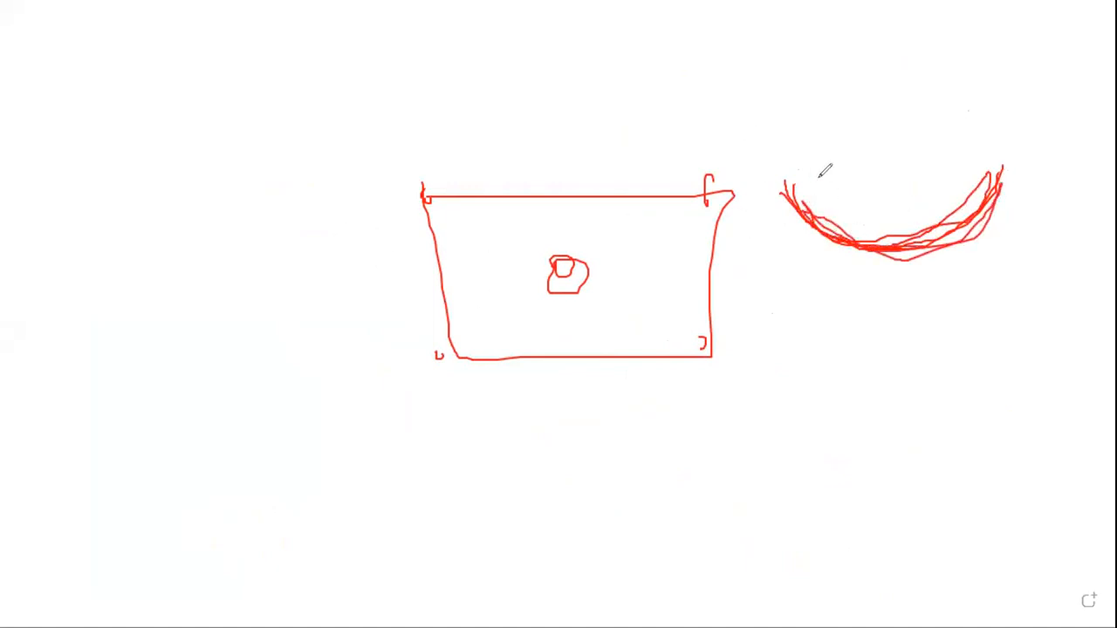
{"action": "mouse_move", "coordinate": [783, 184]}
{"action": "left_mouse_down"}
{"action": "mouse_move", "coordinate": [913, 194]}
{"action": "mouse_move", "coordinate": [985, 171]}
{"action": "left_mouse_up"}
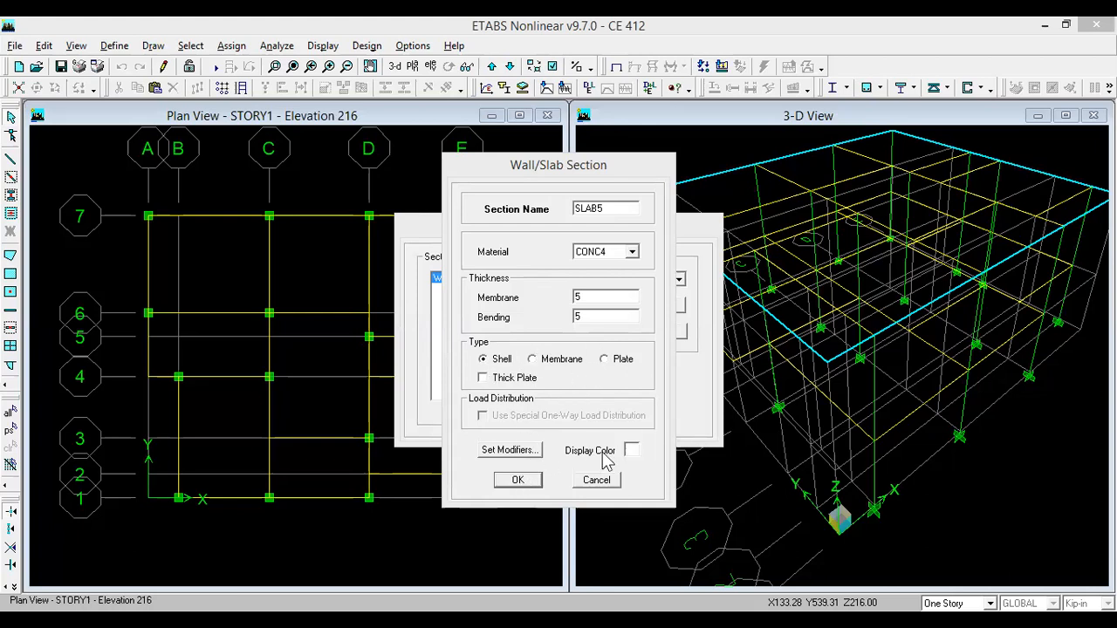
- Switch back to ETABS, review SLAB5's stiffness modifiers, and accept the Shell-type section and the section definitions
{"action": "left_click", "coordinate": [509, 451]}
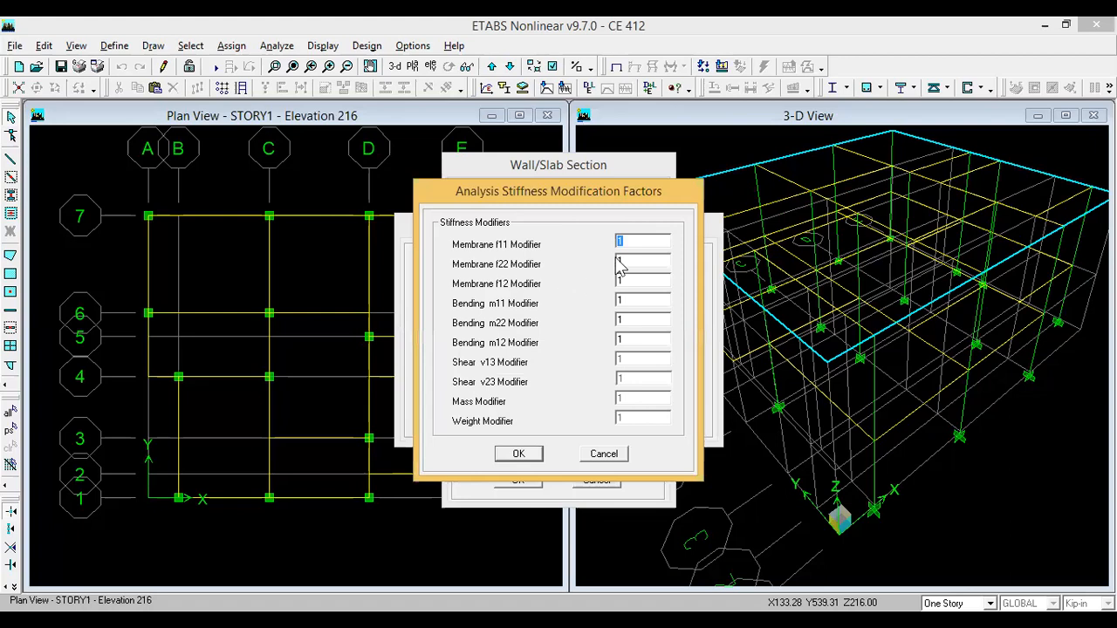
{"action": "left_click", "coordinate": [524, 455]}
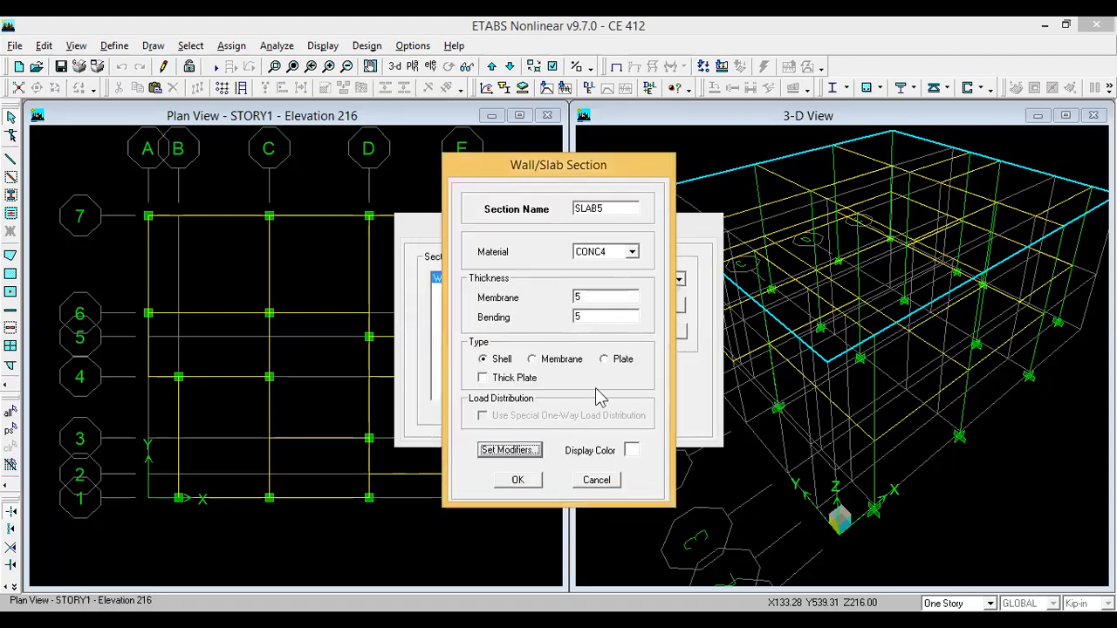
{"action": "left_click", "coordinate": [504, 486]}
{"action": "left_click", "coordinate": [625, 380]}
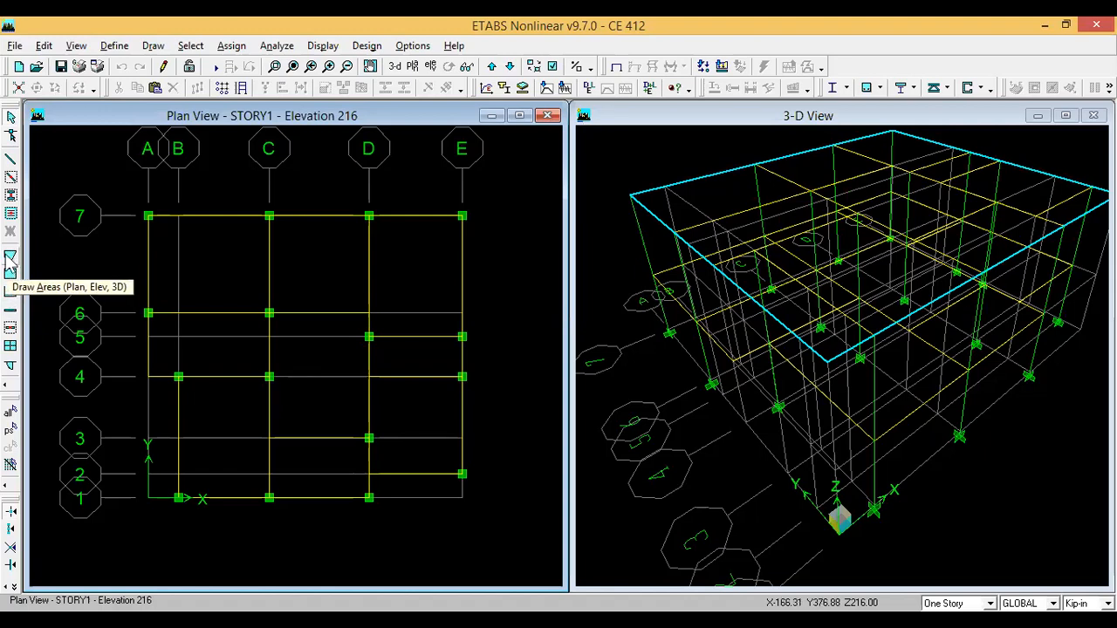
- Try adding a SLAB5 area in the STORY1 plan and undo it
{"action": "left_click", "coordinate": [7, 260]}
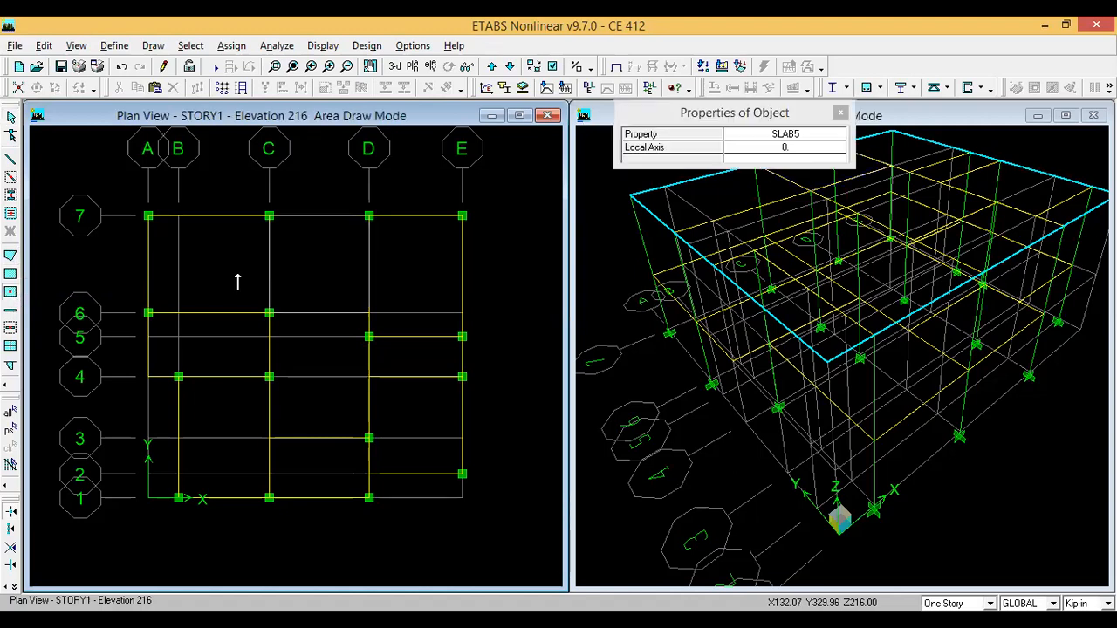
{"action": "left_click", "coordinate": [121, 66]}
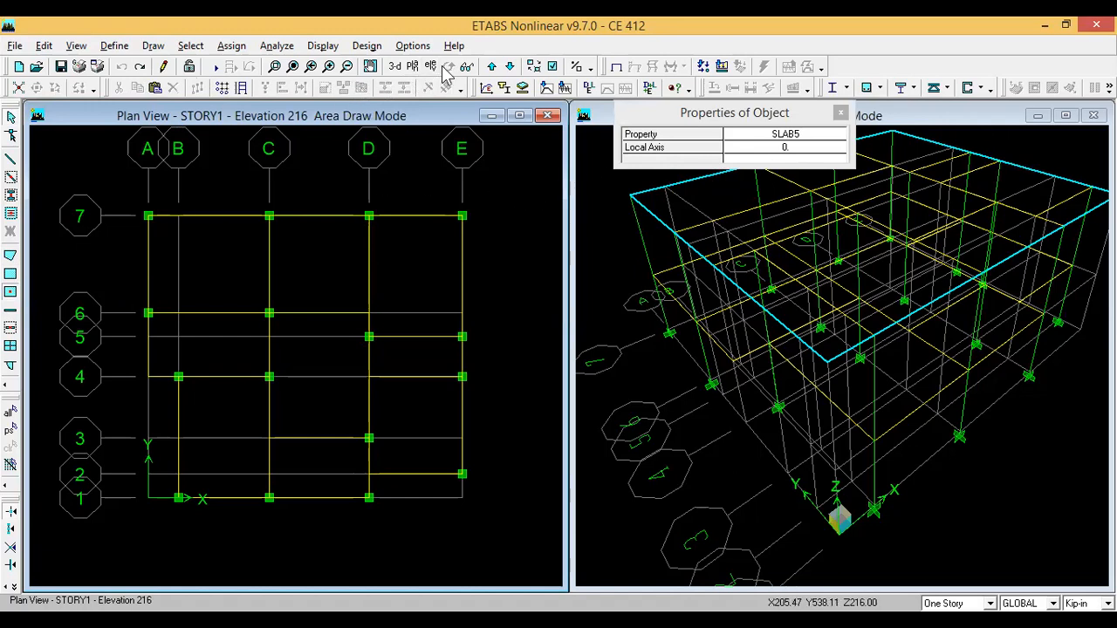
- Adjust an option in the building view options and apply it
{"action": "left_click", "coordinate": [553, 66]}
{"action": "left_click", "coordinate": [316, 400]}
{"action": "left_click", "coordinate": [557, 471]}
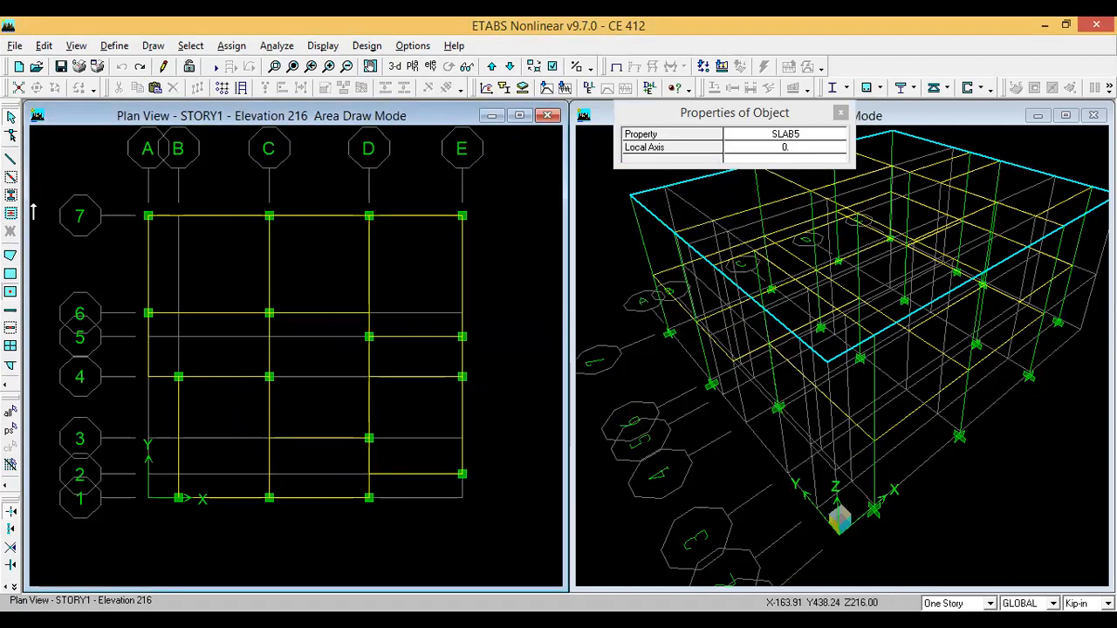
- Start drawing a SLAB5 area with the Draw Areas tool in the STORY1 plan
{"action": "left_click", "coordinate": [10, 254]}
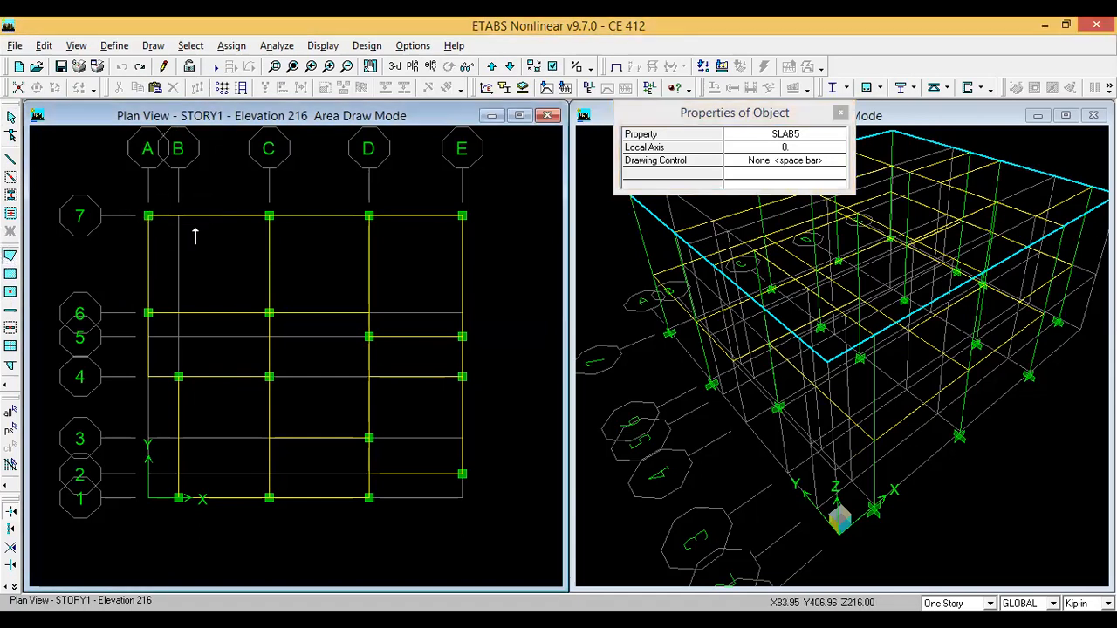
- Draw a rectangular SLAB5 area on Story 1 bounded by grids A, C, 6 and 7
{"action": "left_click", "coordinate": [149, 216]}
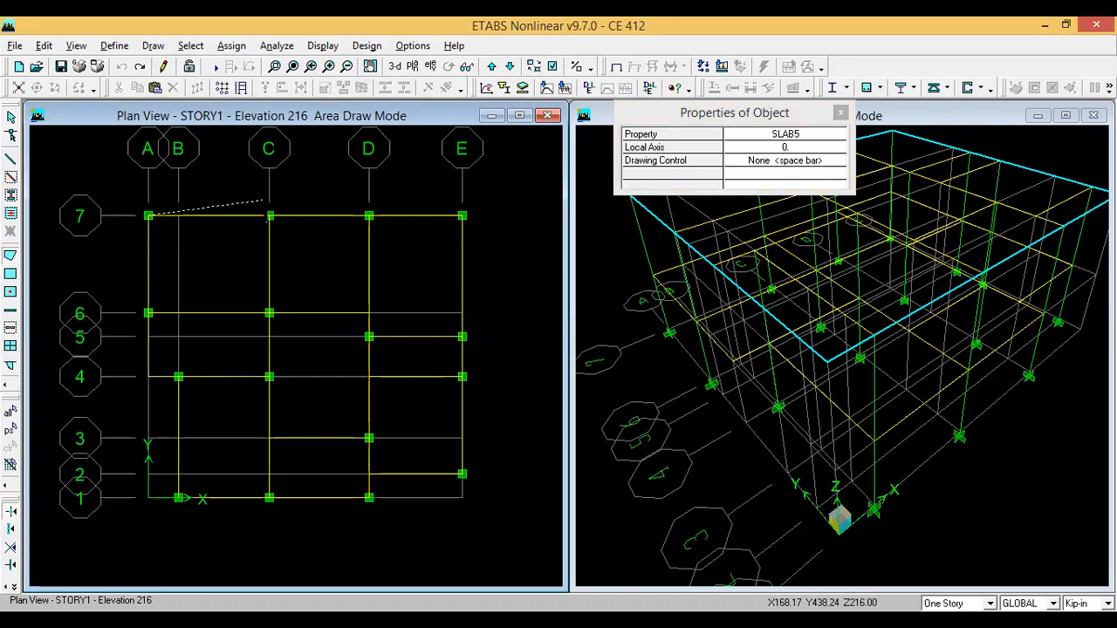
{"action": "left_click", "coordinate": [269, 216]}
{"action": "left_click", "coordinate": [269, 314]}
{"action": "left_click", "coordinate": [148, 314]}
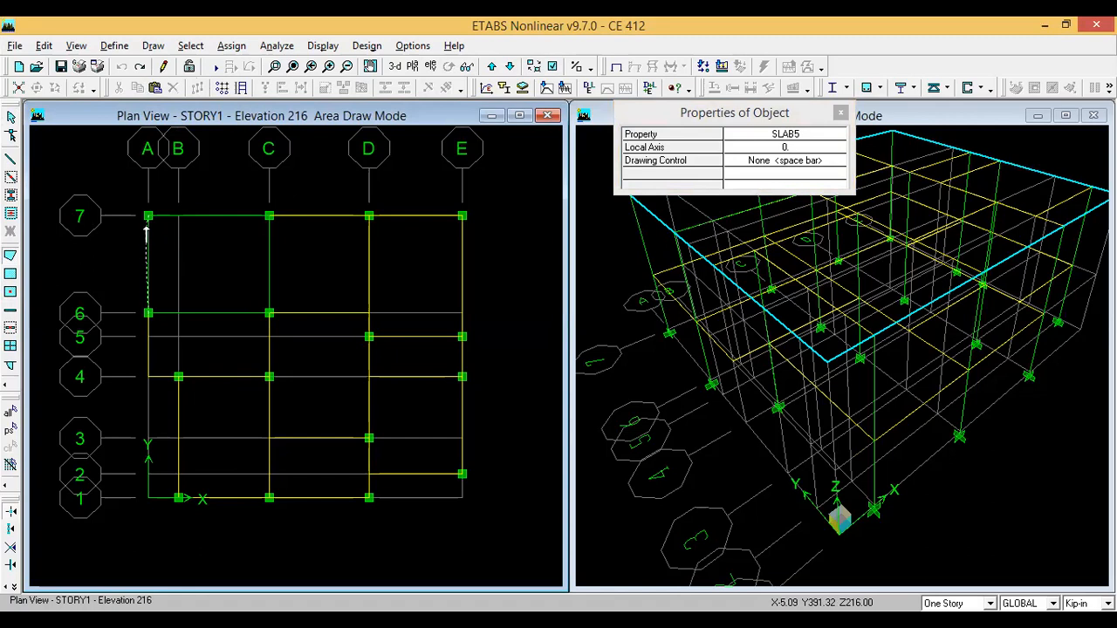
{"action": "key", "text": "Return"}
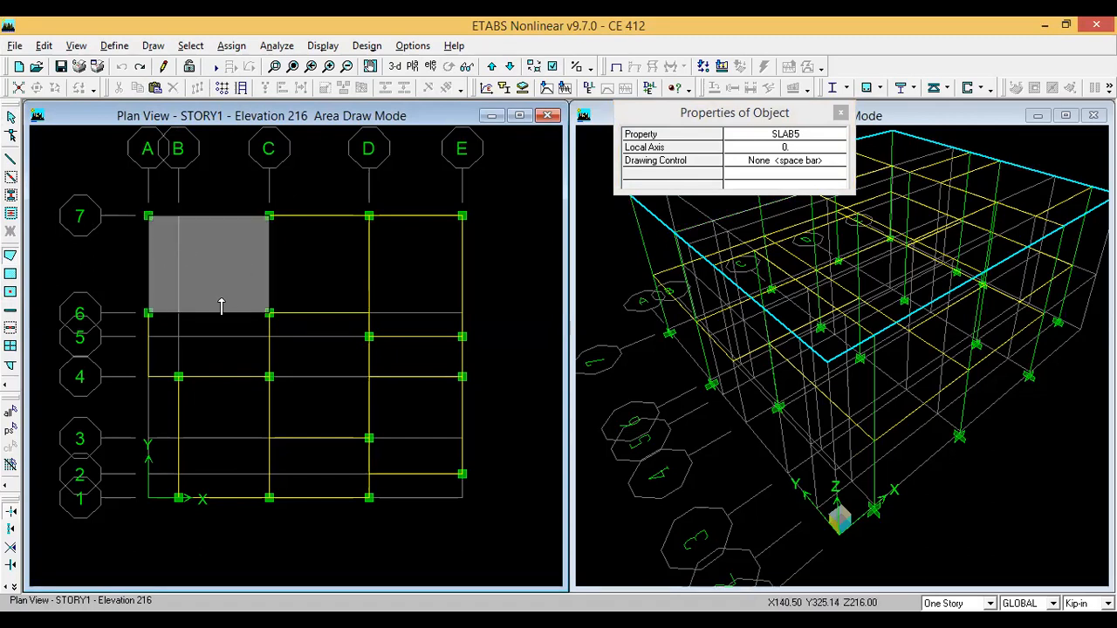
- Draw a rectangular SLAB5 area in the adjacent bay bounded by grids C, D, 6 and 7
{"action": "left_click", "coordinate": [268, 217]}
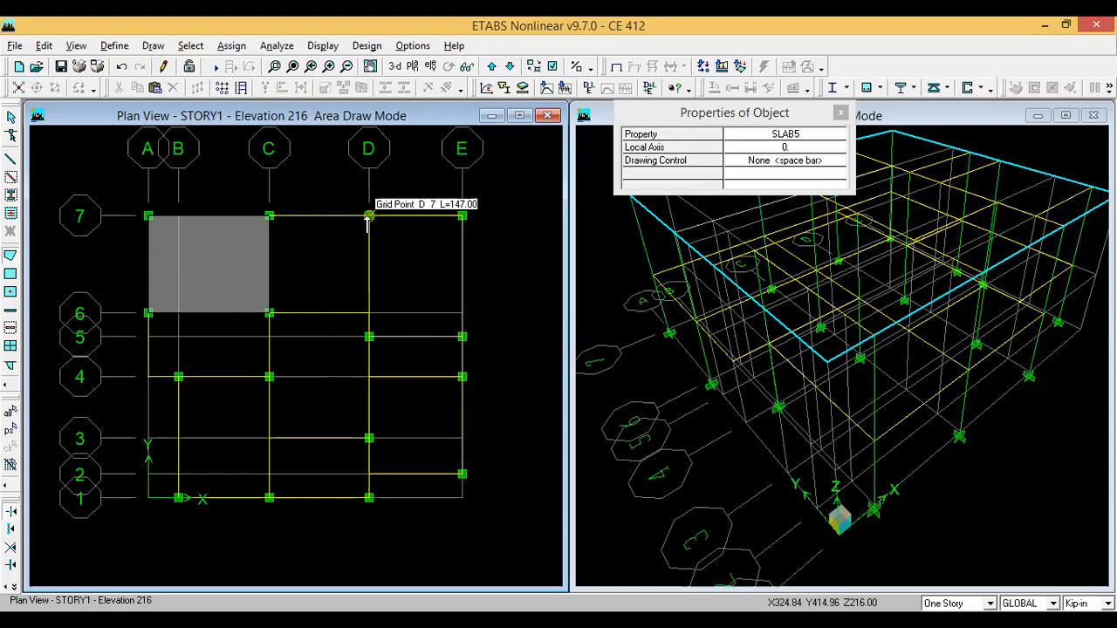
{"action": "left_click", "coordinate": [368, 217]}
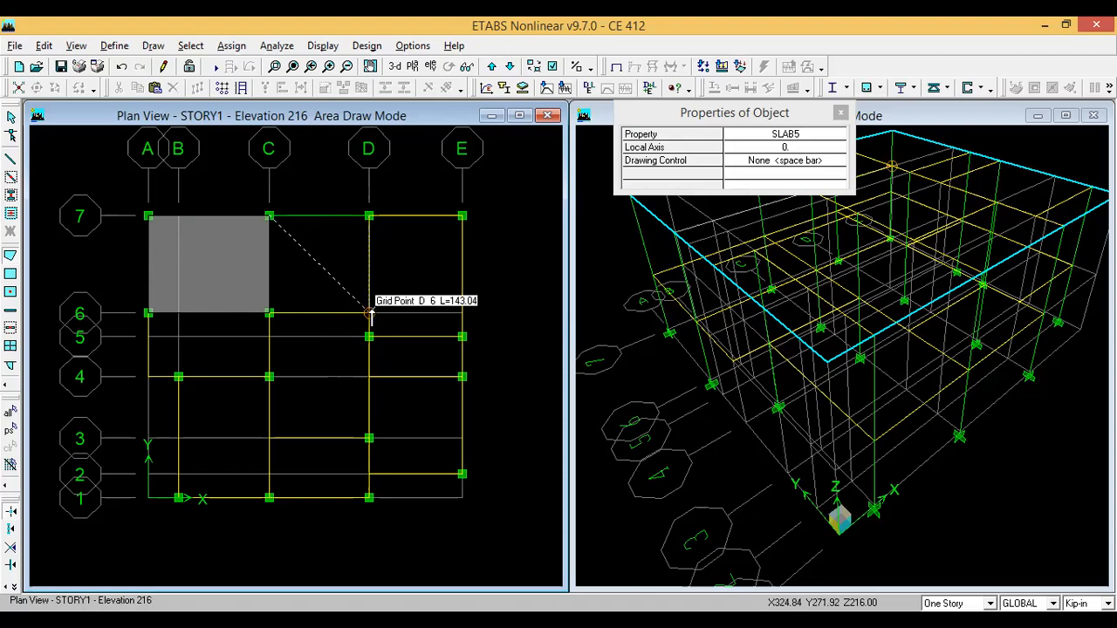
{"action": "left_click", "coordinate": [368, 314]}
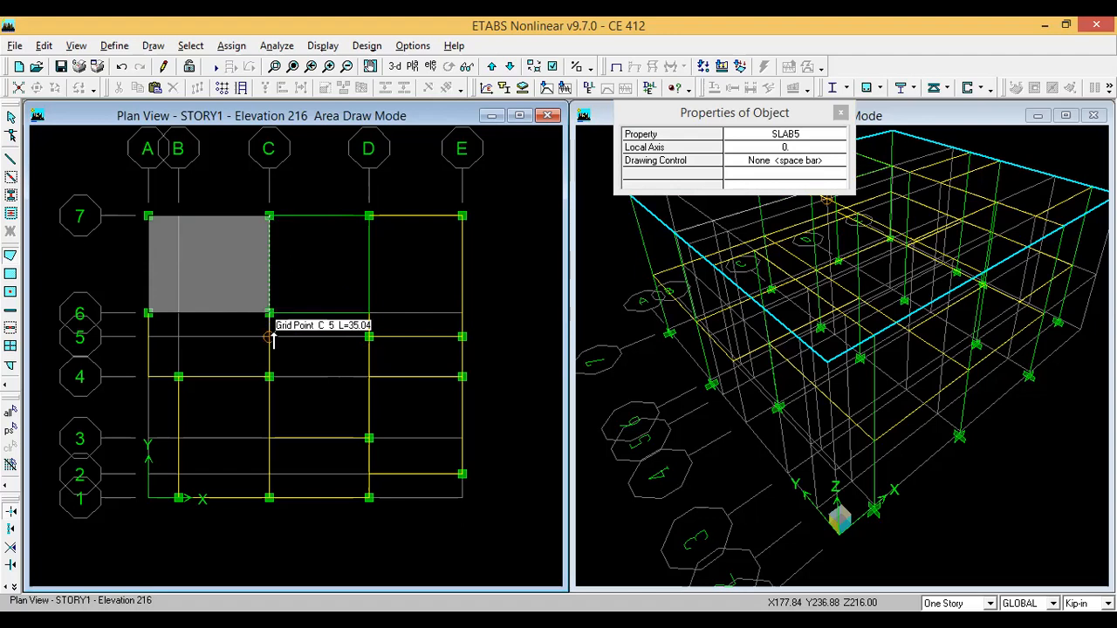
{"action": "key", "text": "Return"}
{"action": "key", "text": "Escape"}
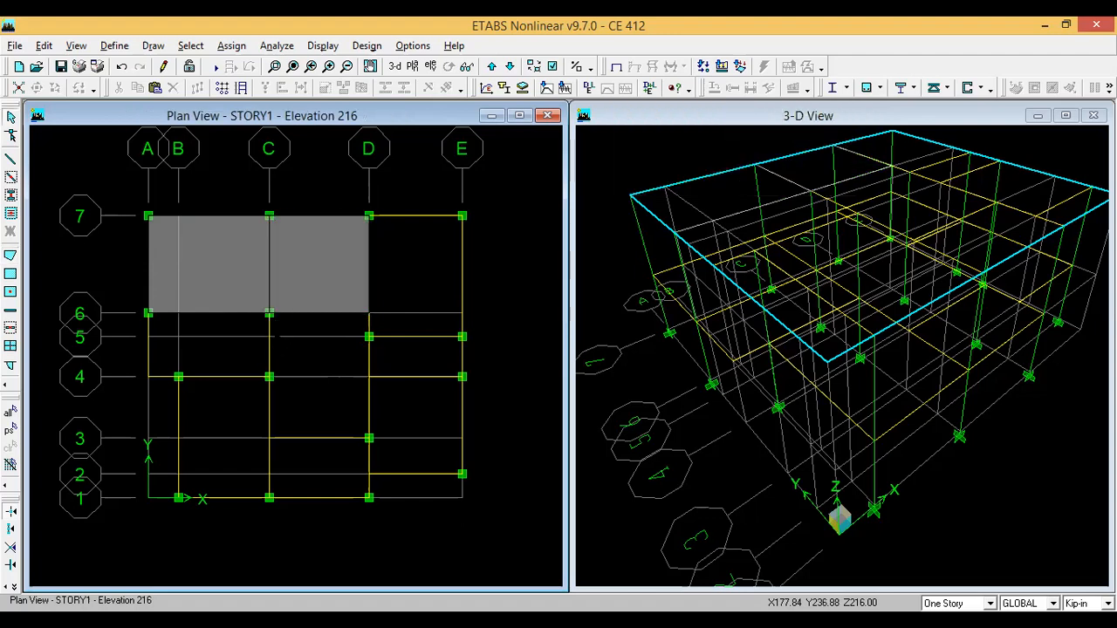
- Check the area information of the slab between grids A–C and 6–7, and delete that slab
{"action": "left_click", "coordinate": [314, 289]}
{"action": "left_click", "coordinate": [312, 288]}
{"action": "left_click", "coordinate": [186, 288]}
{"action": "left_click", "coordinate": [268, 251]}
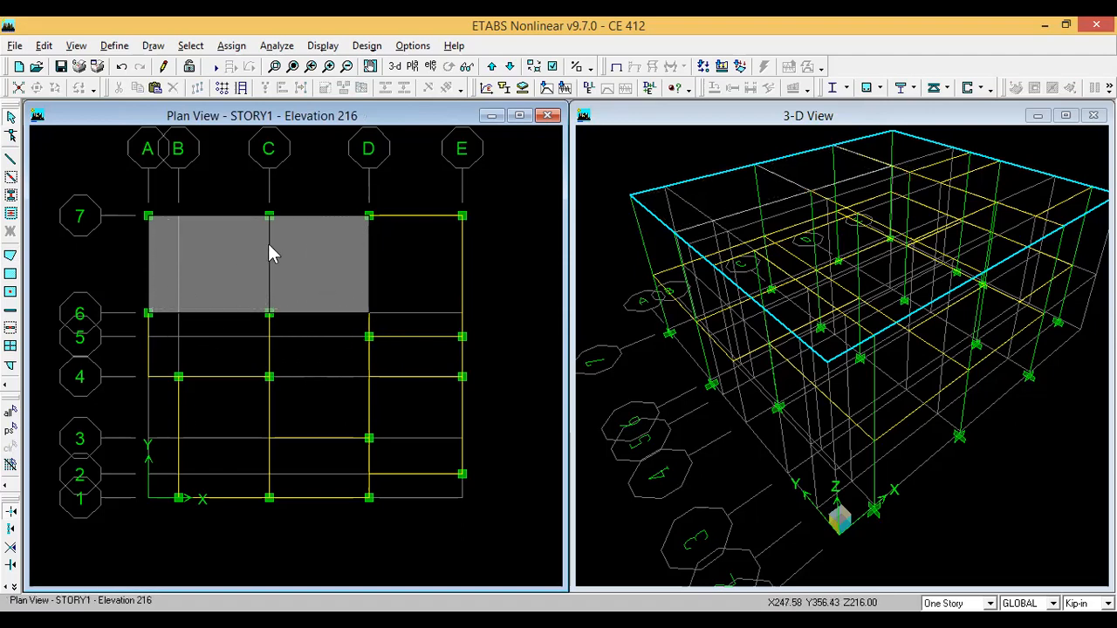
{"action": "scroll", "coordinate": [228, 310], "scroll_direction": "down", "scroll_amount": 1}
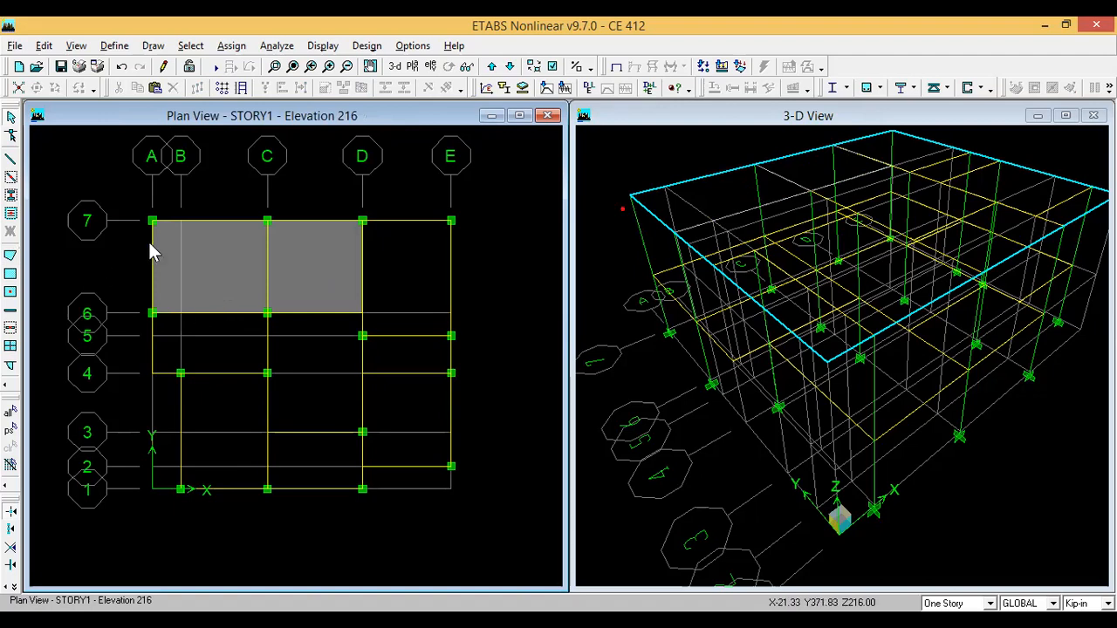
{"action": "left_click", "coordinate": [216, 262]}
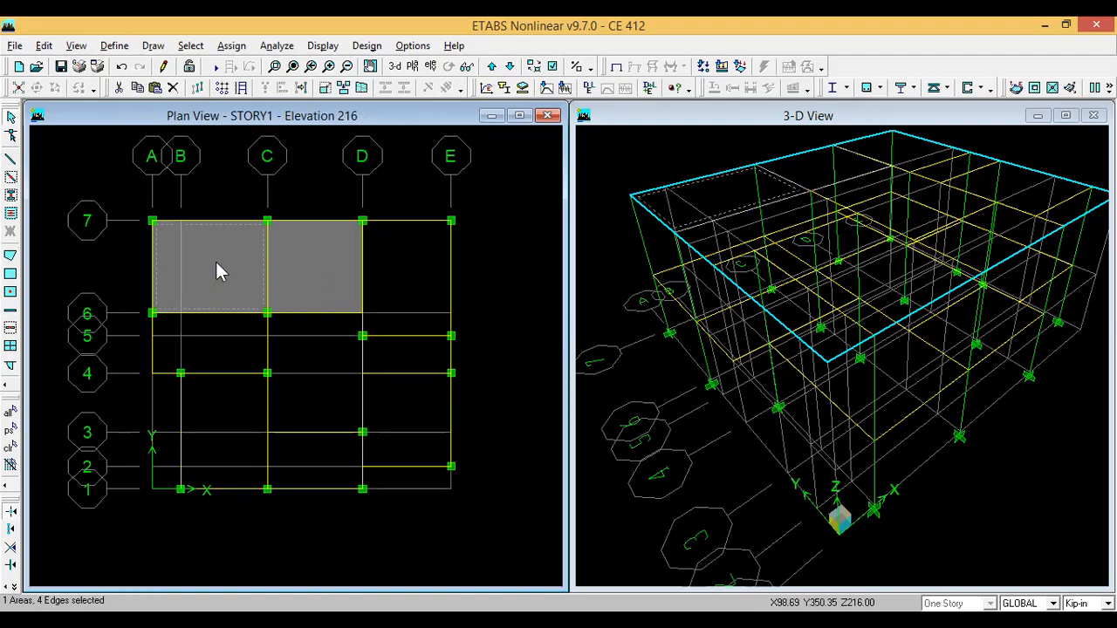
{"action": "right_click", "coordinate": [217, 264]}
{"action": "left_click", "coordinate": [700, 455]}
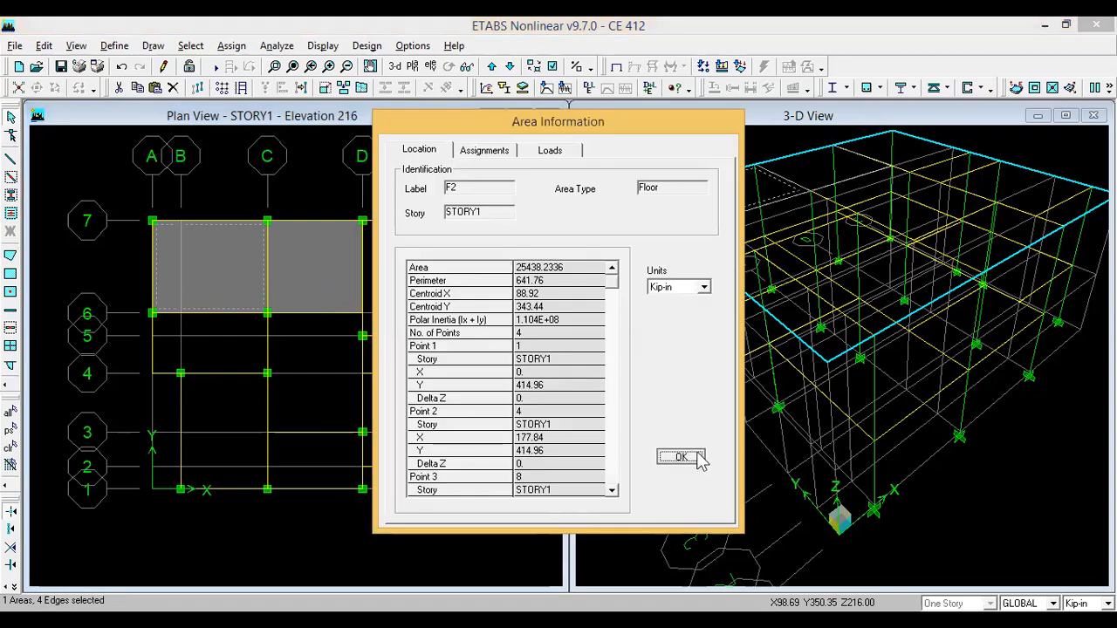
{"action": "key", "text": "Delete"}
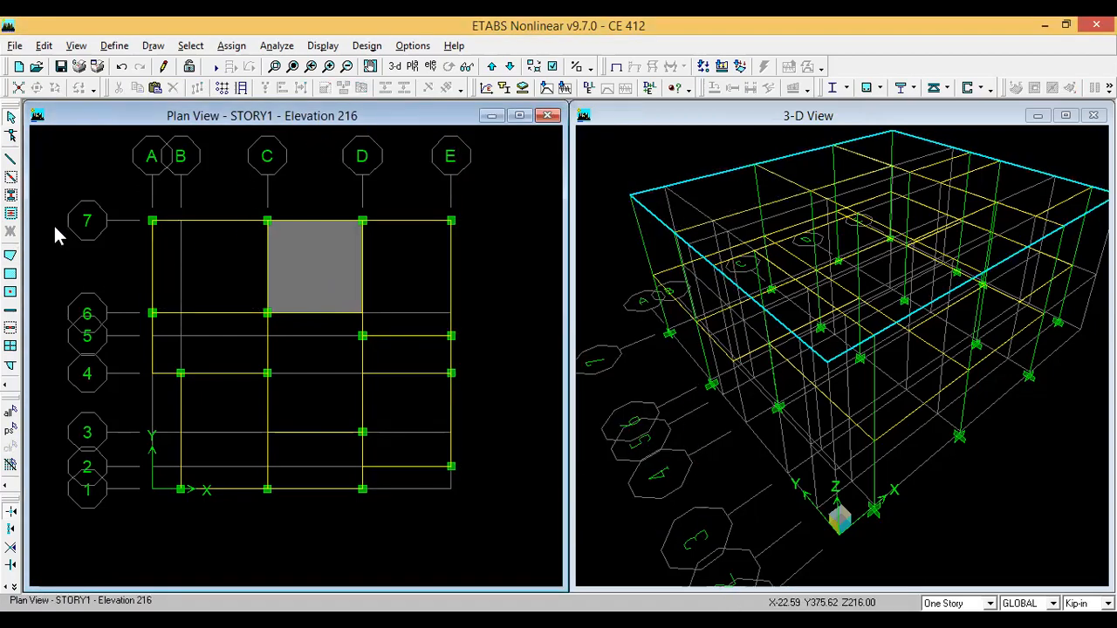
- Draw one SLAB5 area between grids A and C, spanning from grid 7 to grid 4
{"action": "left_click", "coordinate": [10, 254]}
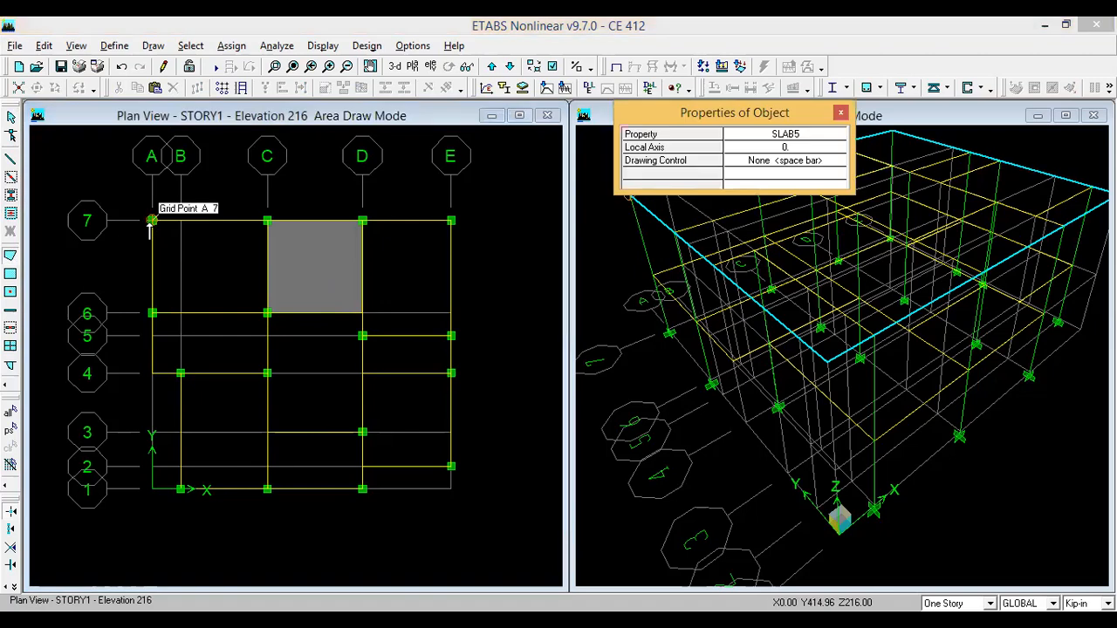
{"action": "left_click", "coordinate": [151, 222]}
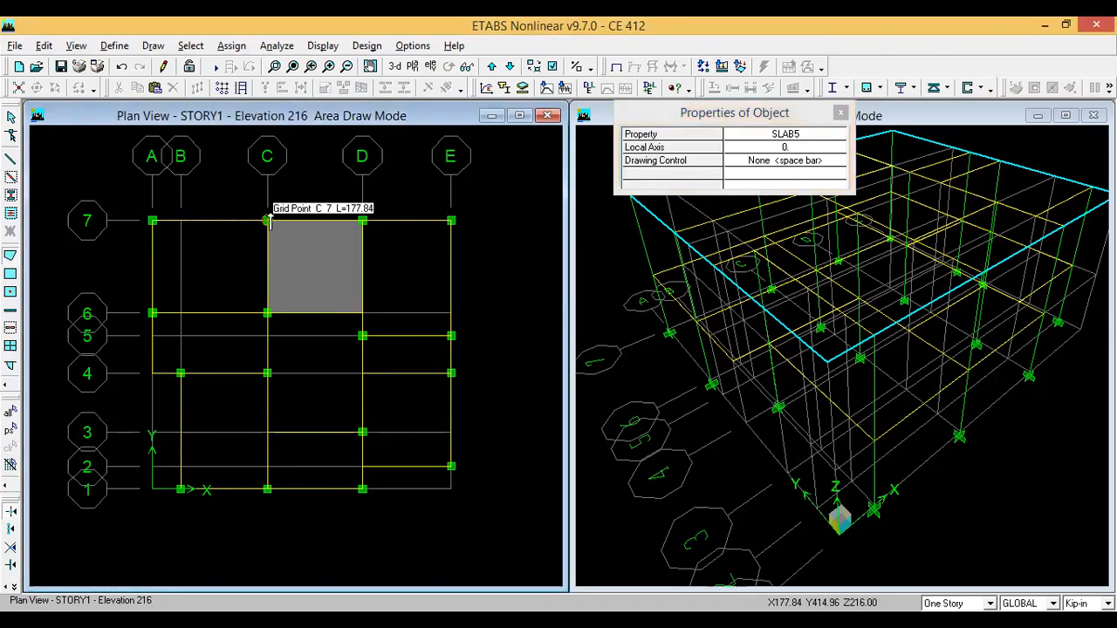
{"action": "left_click", "coordinate": [267, 373]}
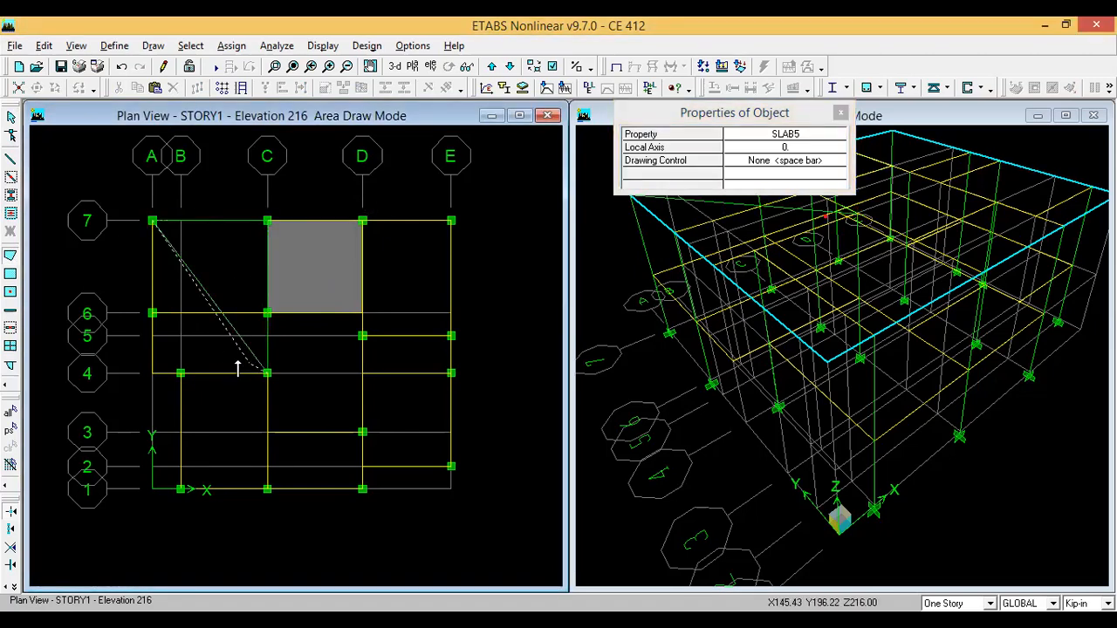
{"action": "left_click", "coordinate": [152, 374]}
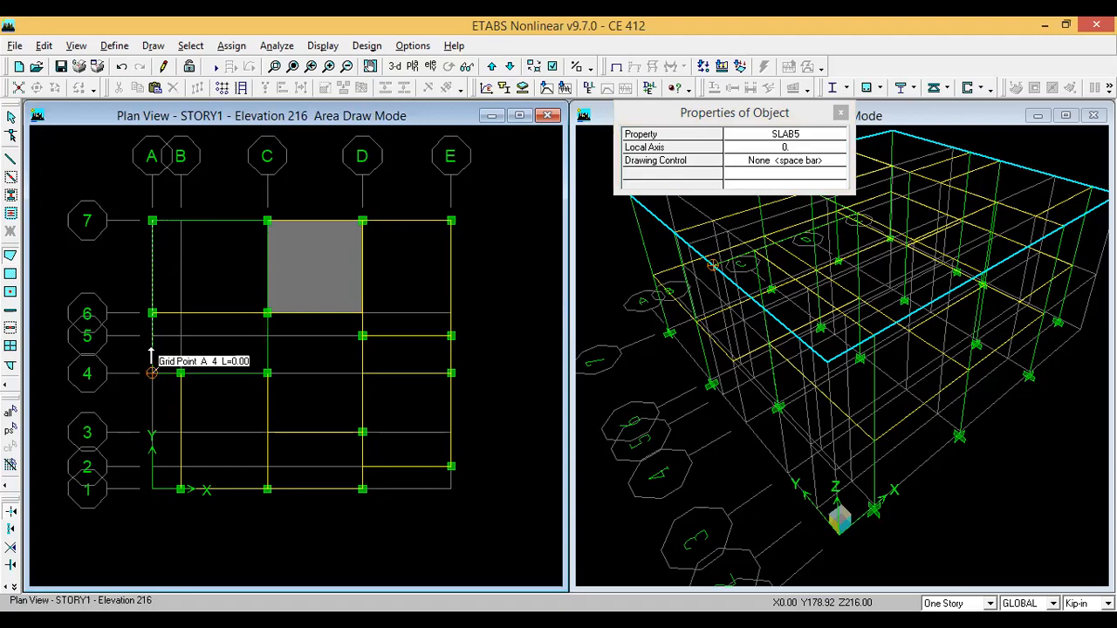
{"action": "double_click", "coordinate": [151, 222]}
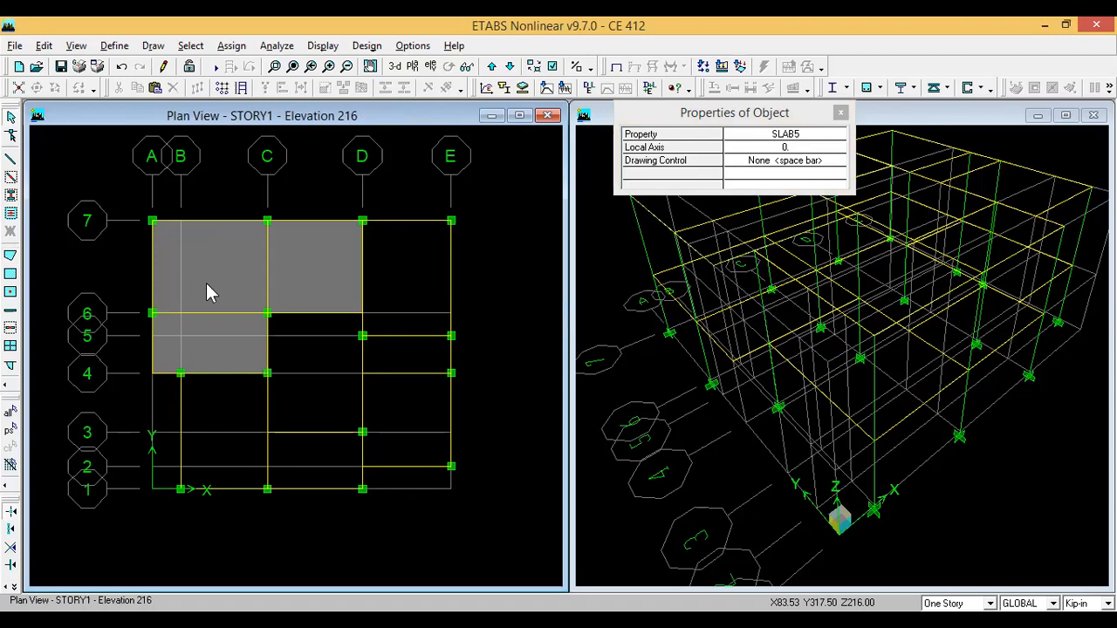
{"action": "key", "text": "Escape"}
- Delete the slab that spans grids A–C between grids 4 and 7
{"action": "left_click", "coordinate": [207, 288]}
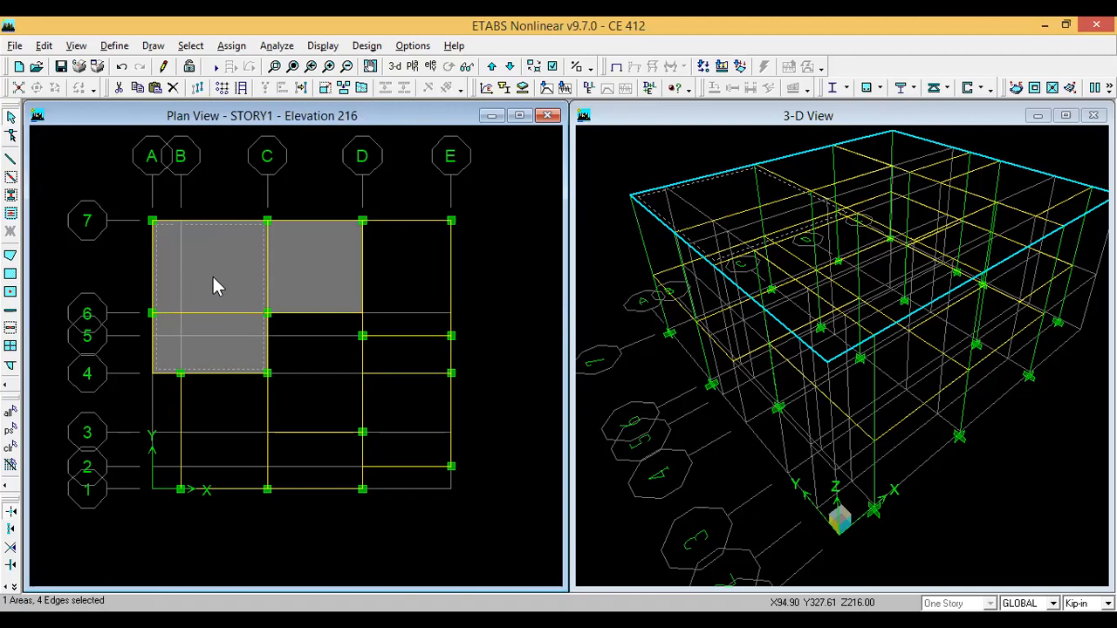
{"action": "key", "text": "Delete"}
- Draw the SLAB5 area corner by corner through grid points A7, C7, C6 and A6
{"action": "left_click", "coordinate": [11, 255]}
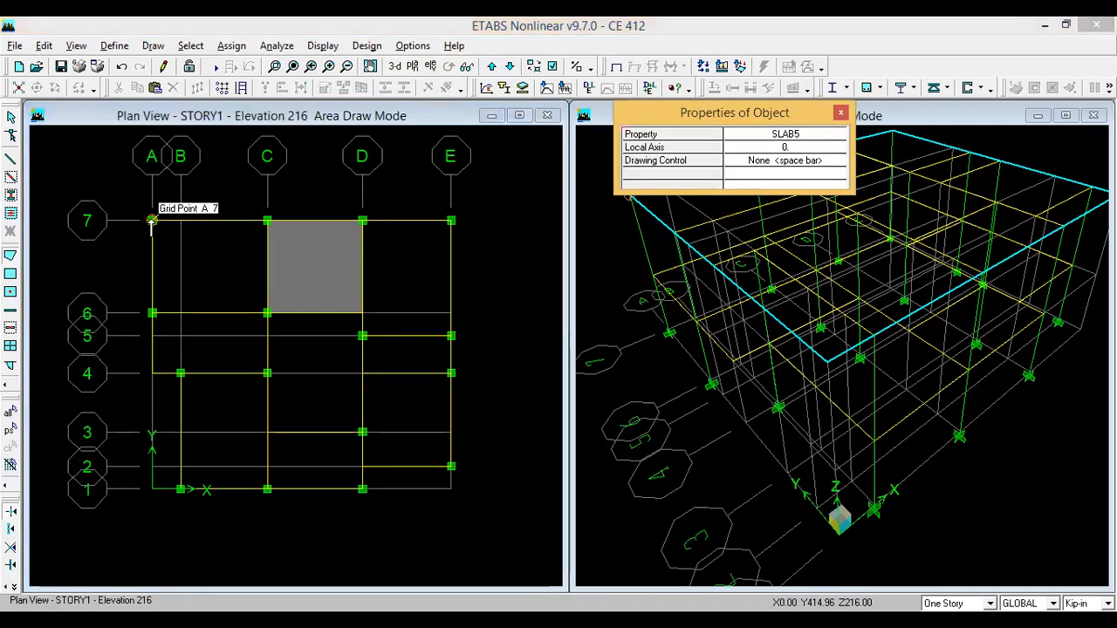
{"action": "left_click", "coordinate": [152, 220]}
{"action": "left_click", "coordinate": [267, 221]}
{"action": "left_click", "coordinate": [267, 312]}
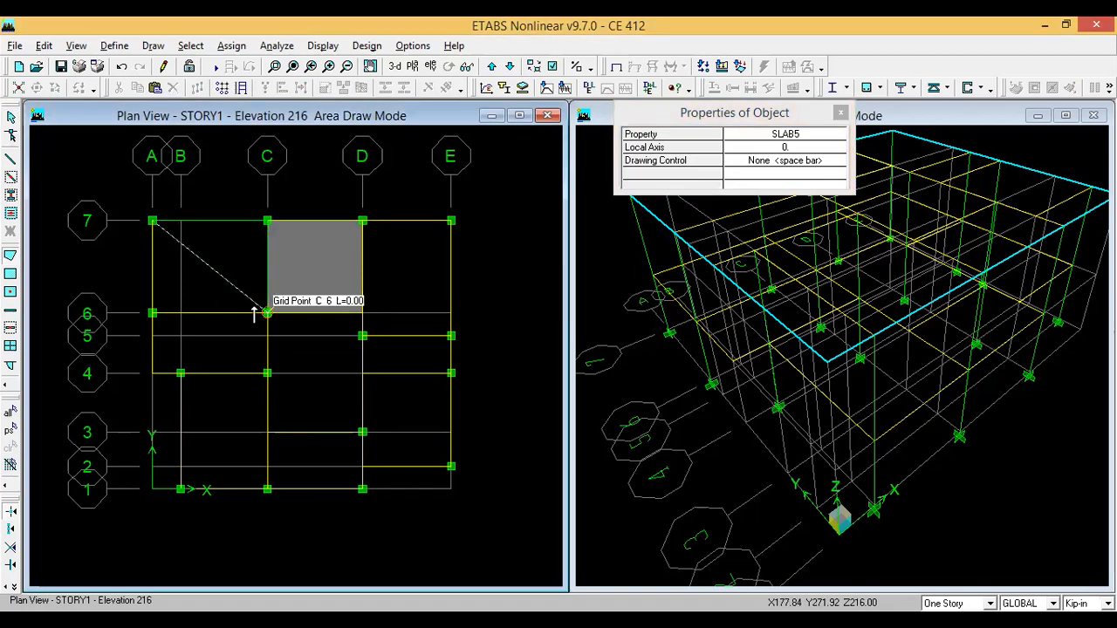
{"action": "left_click", "coordinate": [152, 312]}
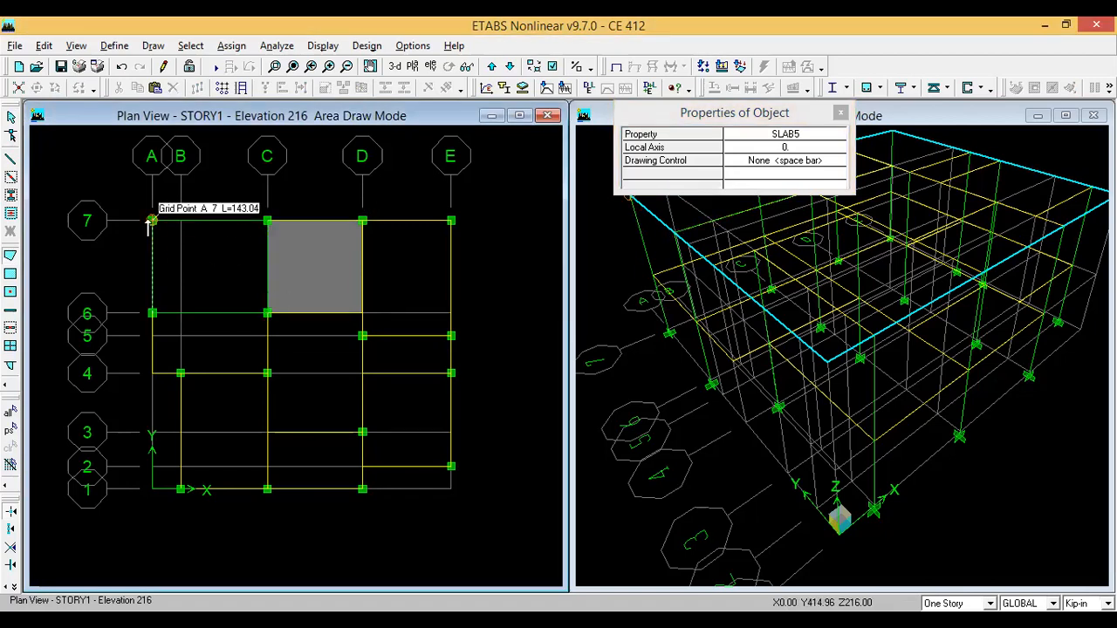
{"action": "left_click", "coordinate": [152, 221]}
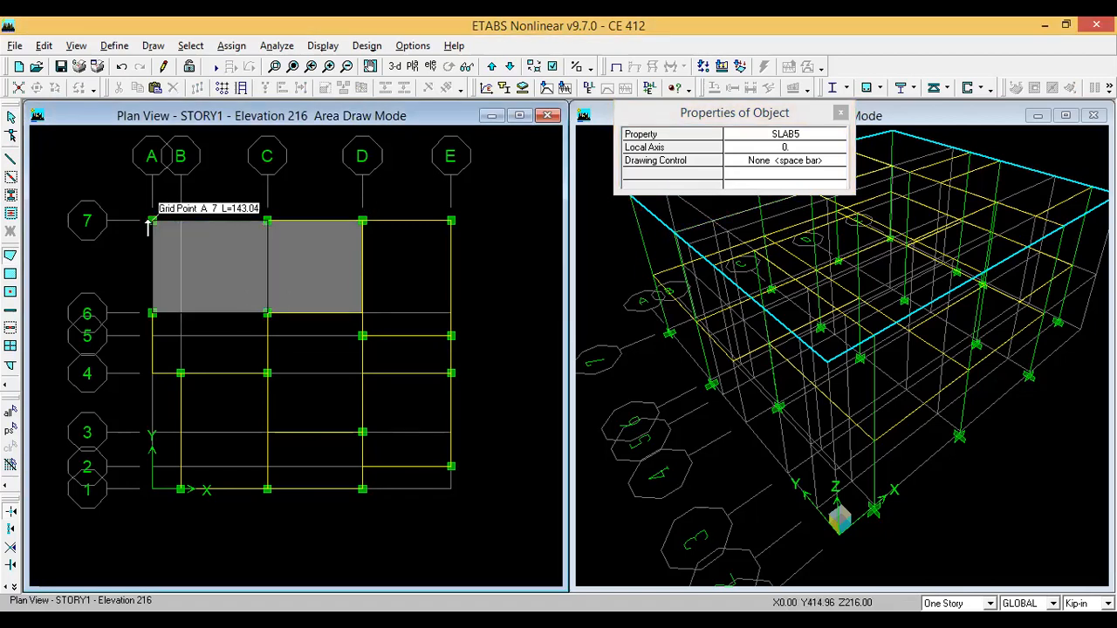
{"action": "left_click", "coordinate": [10, 294]}
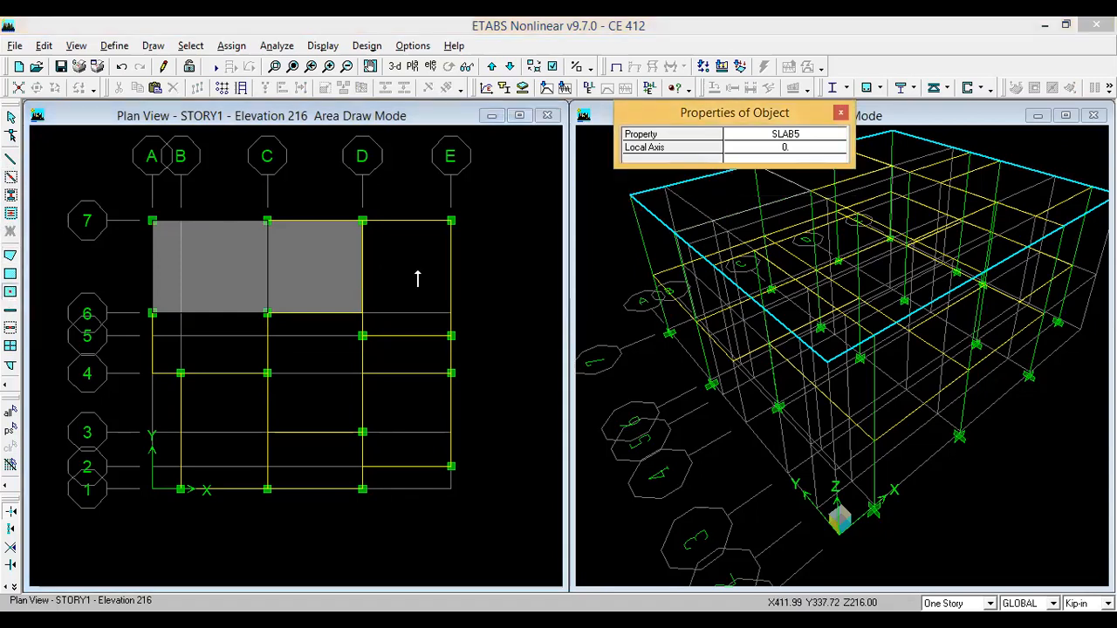
{"action": "left_click", "coordinate": [417, 278]}
{"action": "left_click", "coordinate": [121, 66]}
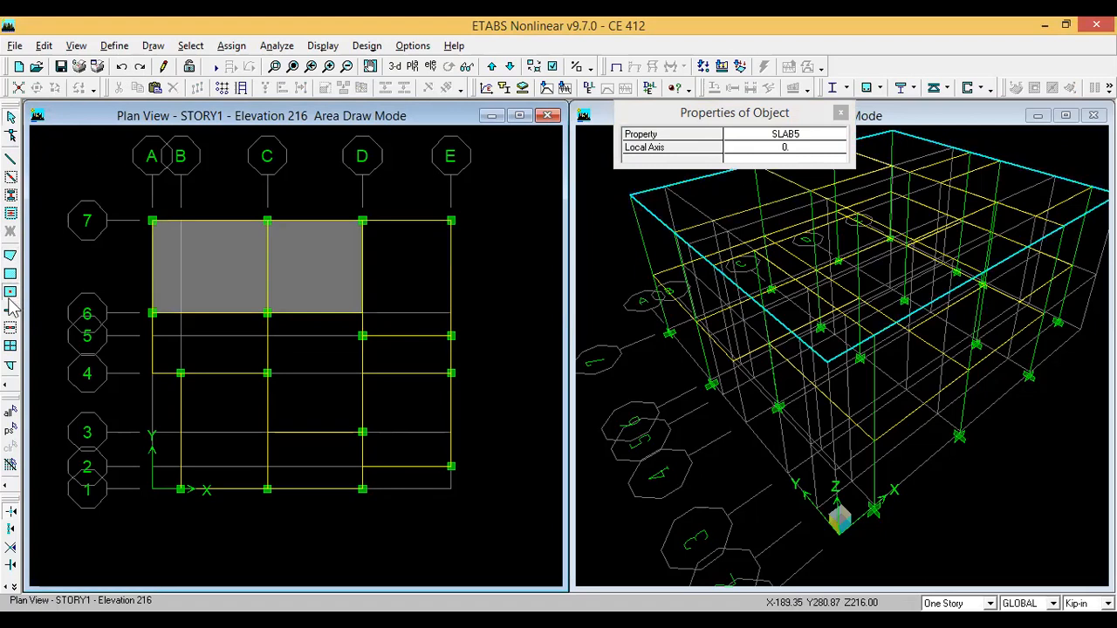
- Fill the two bays between grids D and E, 6–7 and 5–6, with separate SLAB5 areas
{"action": "left_click", "coordinate": [418, 279]}
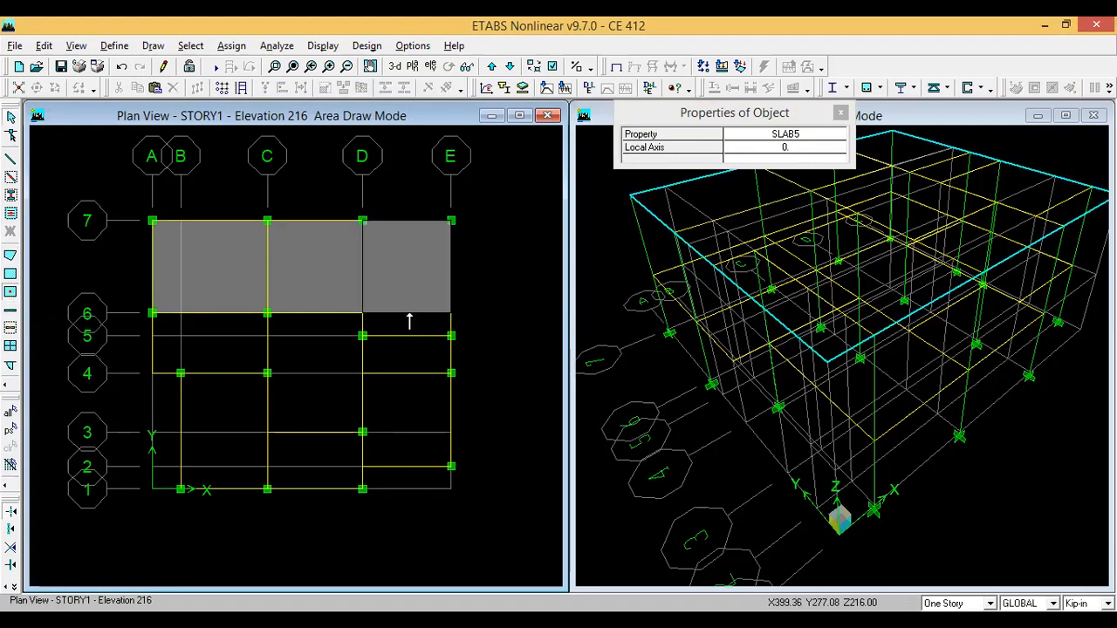
{"action": "left_click", "coordinate": [410, 328]}
{"action": "key", "text": "Escape"}
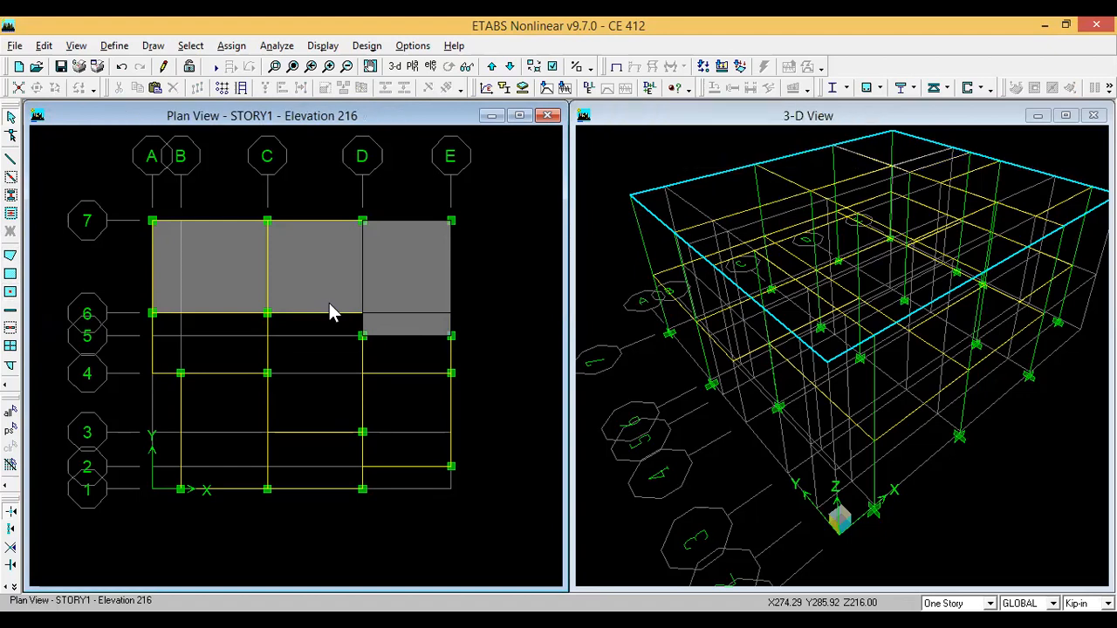
- Delete both slab panels between grids D and E, spanning grids 6–7 and 5–6
{"action": "scroll", "coordinate": [391, 316], "scroll_direction": "up", "scroll_amount": 3}
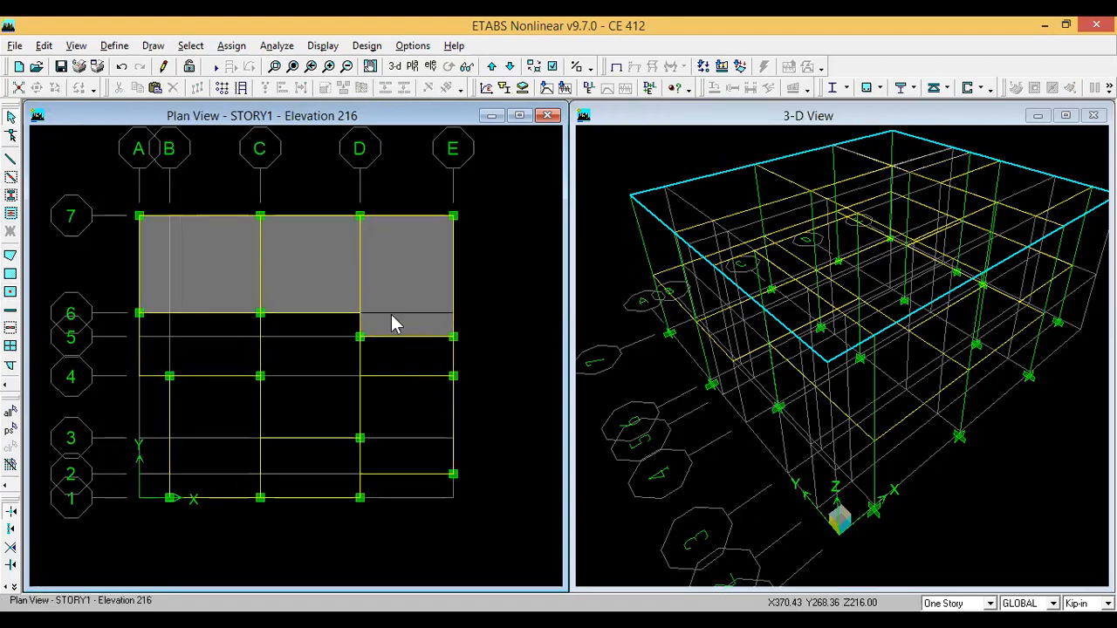
{"action": "left_click", "coordinate": [416, 322]}
{"action": "left_click", "coordinate": [415, 283]}
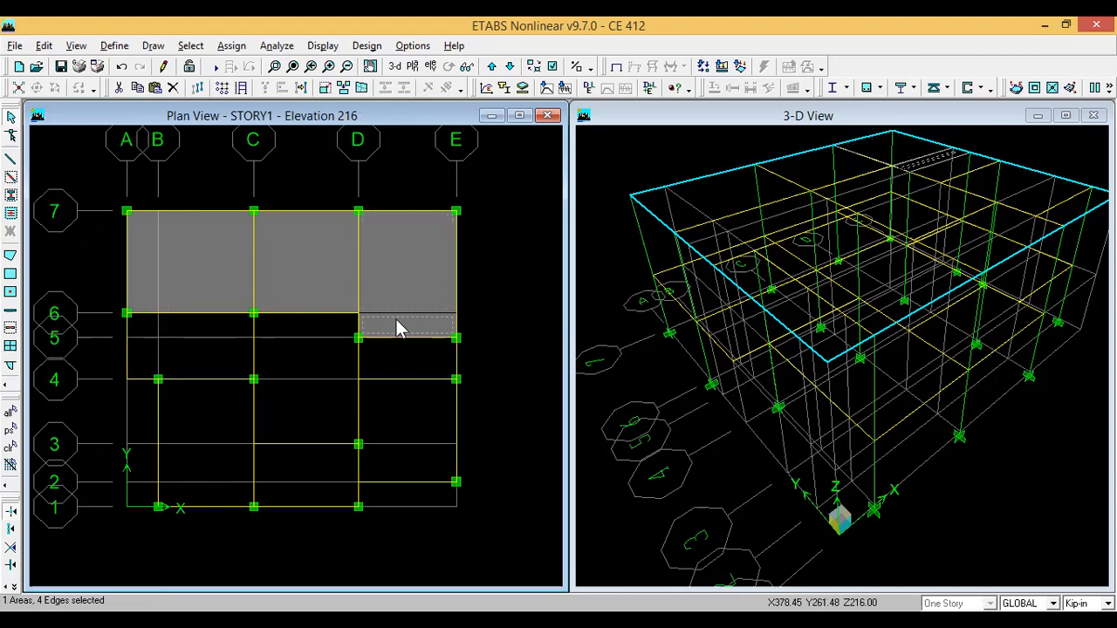
{"action": "left_click", "coordinate": [396, 320]}
{"action": "left_click", "coordinate": [545, 409]}
{"action": "left_click", "coordinate": [379, 294]}
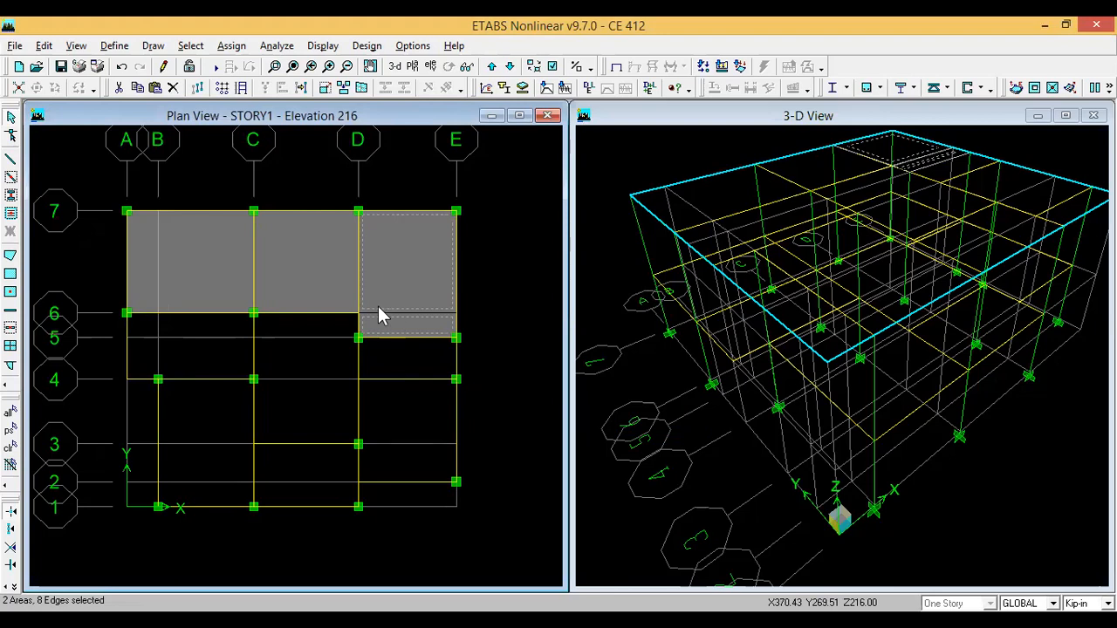
{"action": "left_click", "coordinate": [138, 88]}
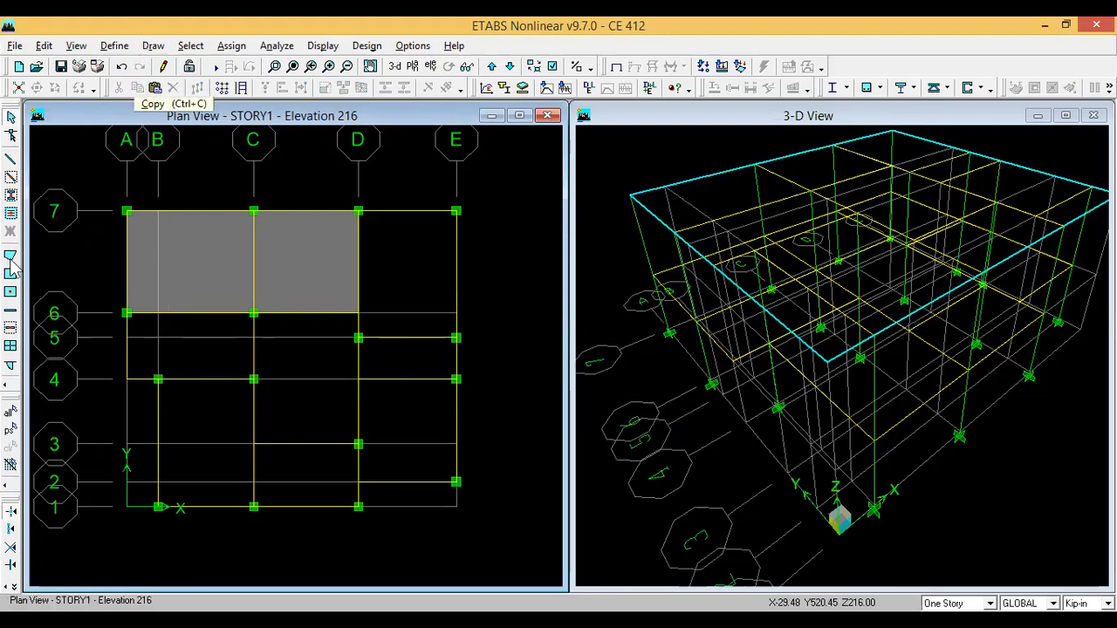
- Draw a single SLAB5 area between grids D–E from grid 7 to 5, and fill the bay between grids 5 and 4 with SLAB5
{"action": "left_click", "coordinate": [358, 212]}
{"action": "left_click", "coordinate": [455, 211]}
{"action": "left_click", "coordinate": [455, 338]}
{"action": "left_click", "coordinate": [358, 337]}
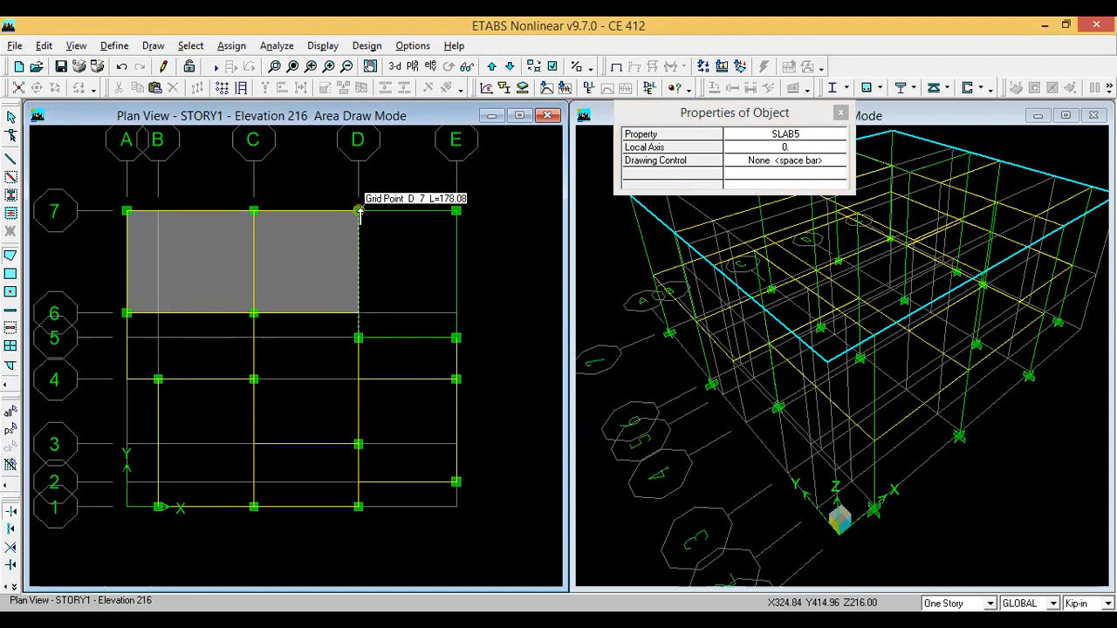
{"action": "key", "text": "Return"}
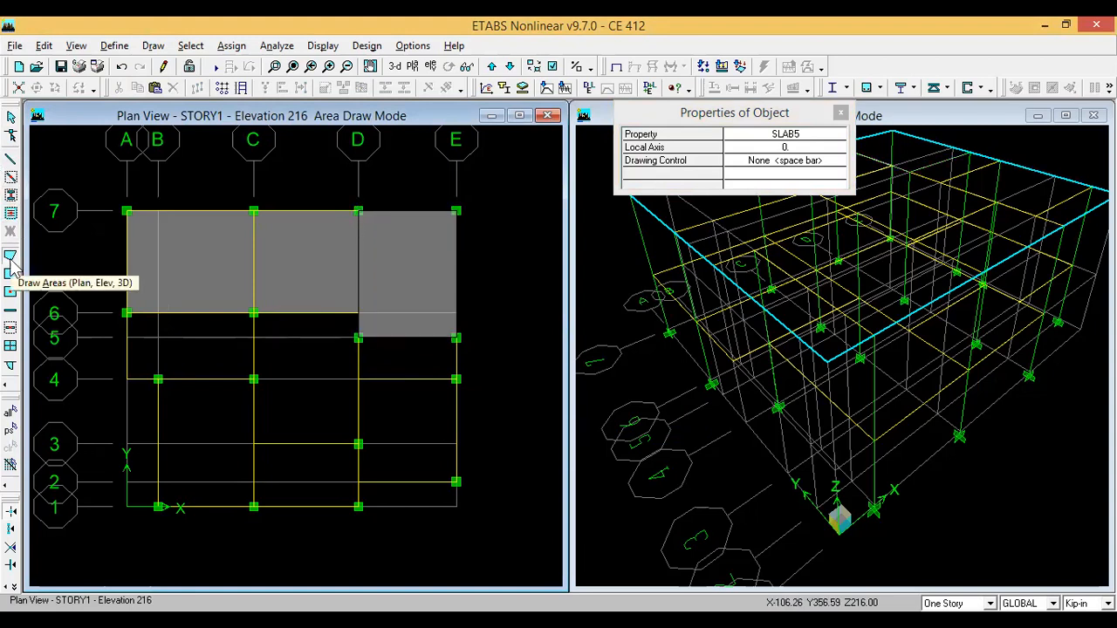
{"action": "left_click", "coordinate": [399, 374]}
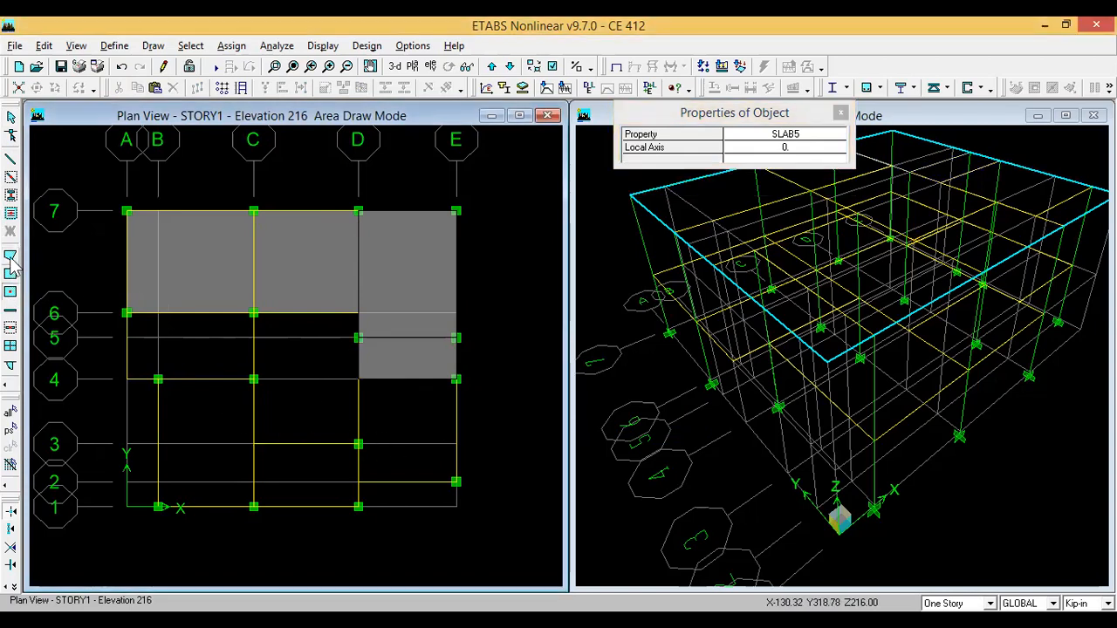
- Draw a SLAB5 area between grids C and D, from grid 6 to grid 4
{"action": "left_click", "coordinate": [254, 314]}
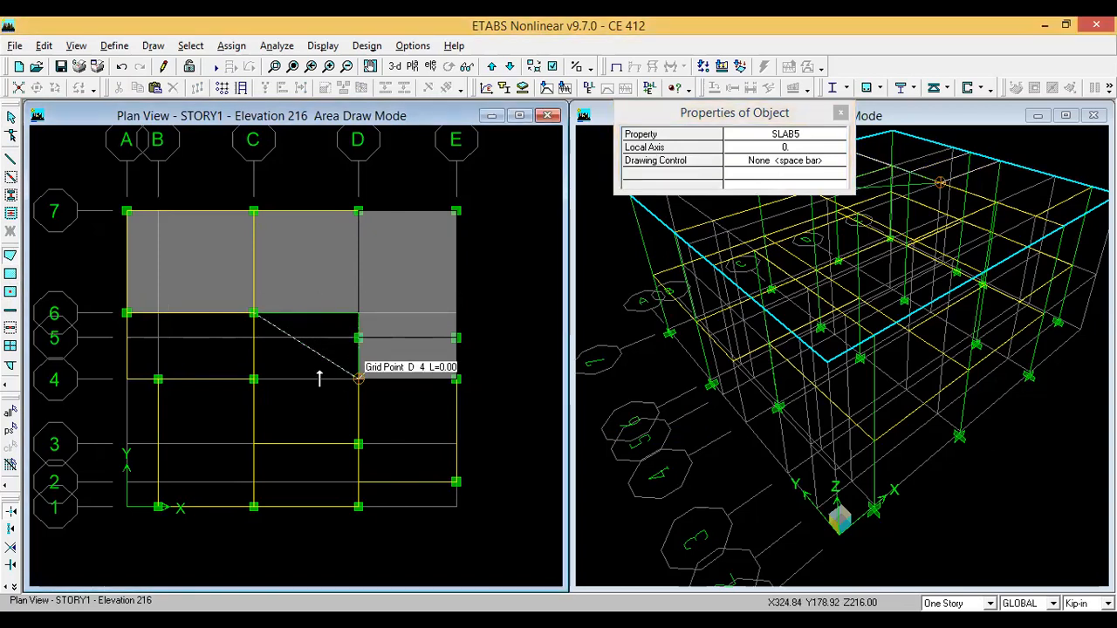
{"action": "left_click", "coordinate": [253, 378]}
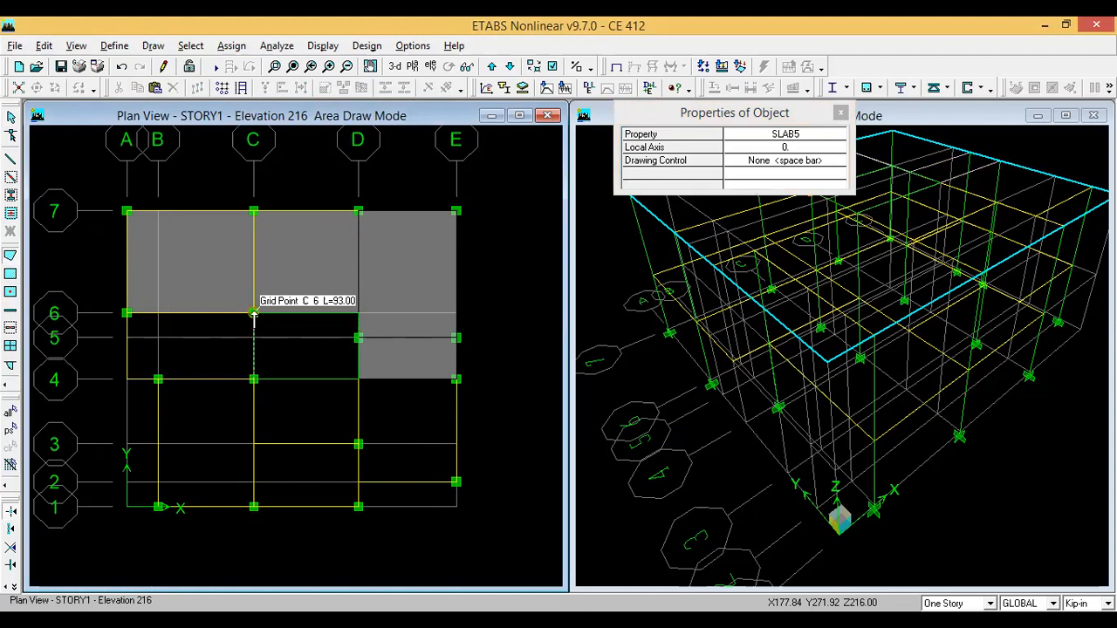
{"action": "key", "text": "Escape"}
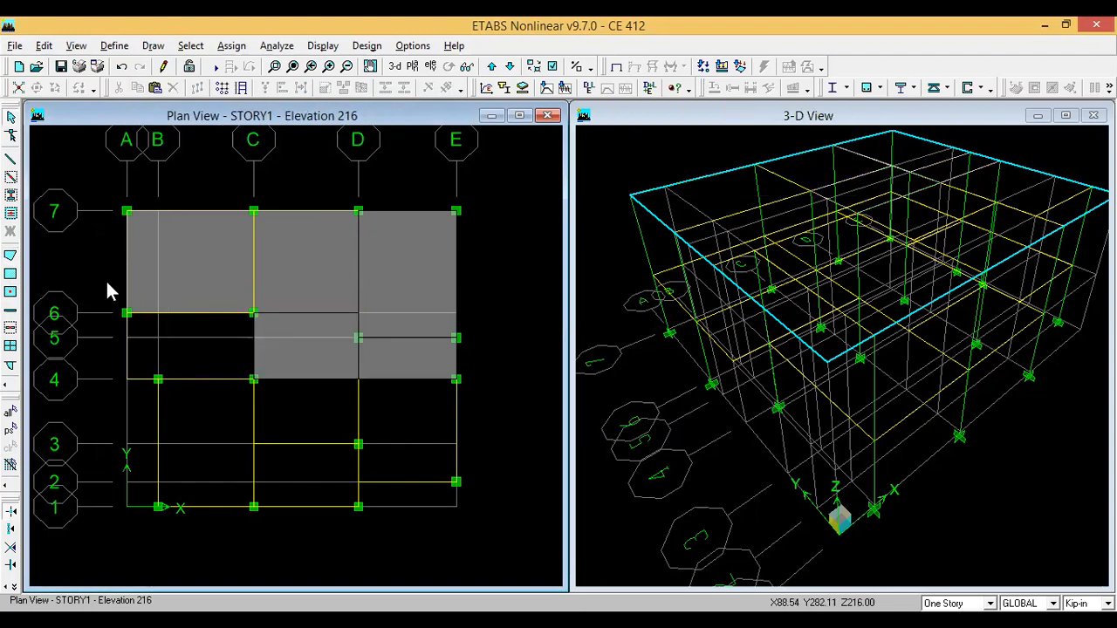
- Draw a SLAB5 area through grid points A6, C6, C4 and A4
{"action": "left_click", "coordinate": [10, 256]}
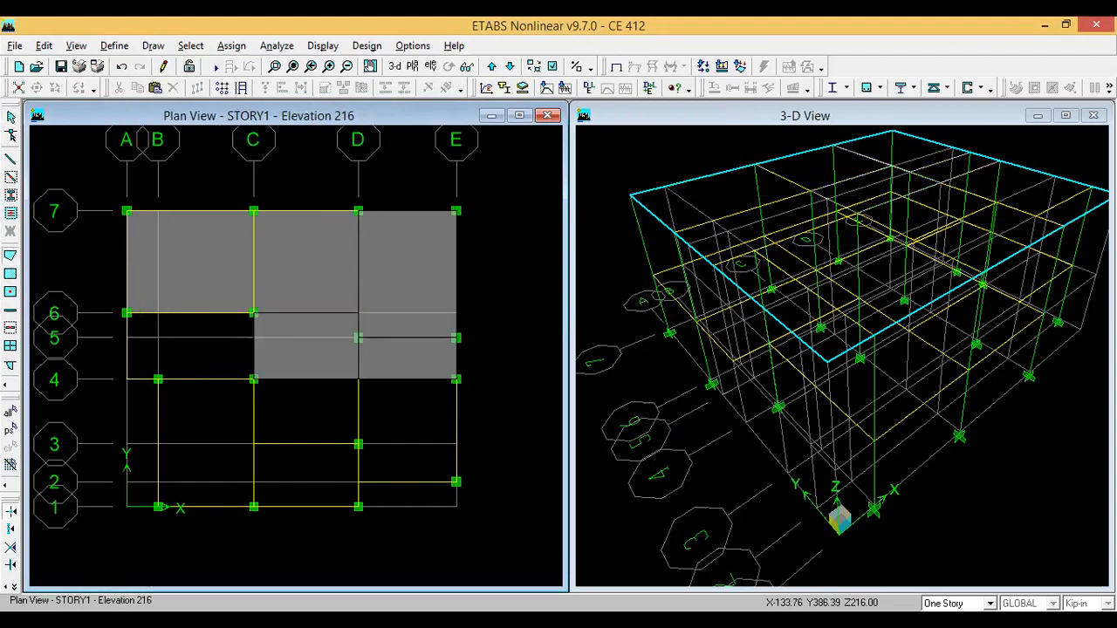
{"action": "left_click", "coordinate": [253, 312]}
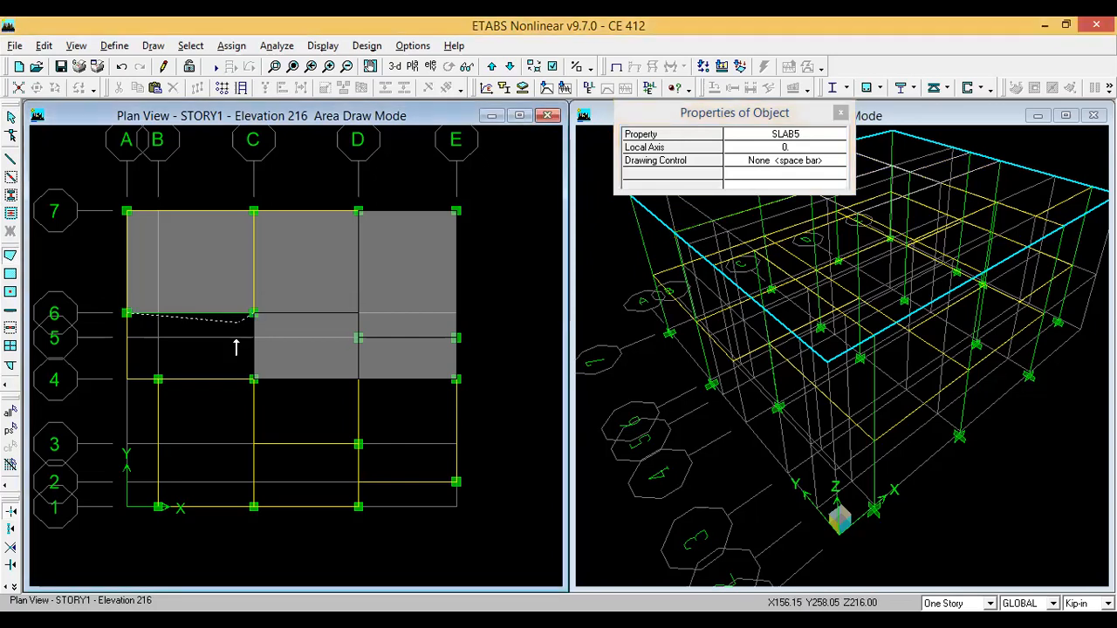
{"action": "left_click", "coordinate": [249, 379]}
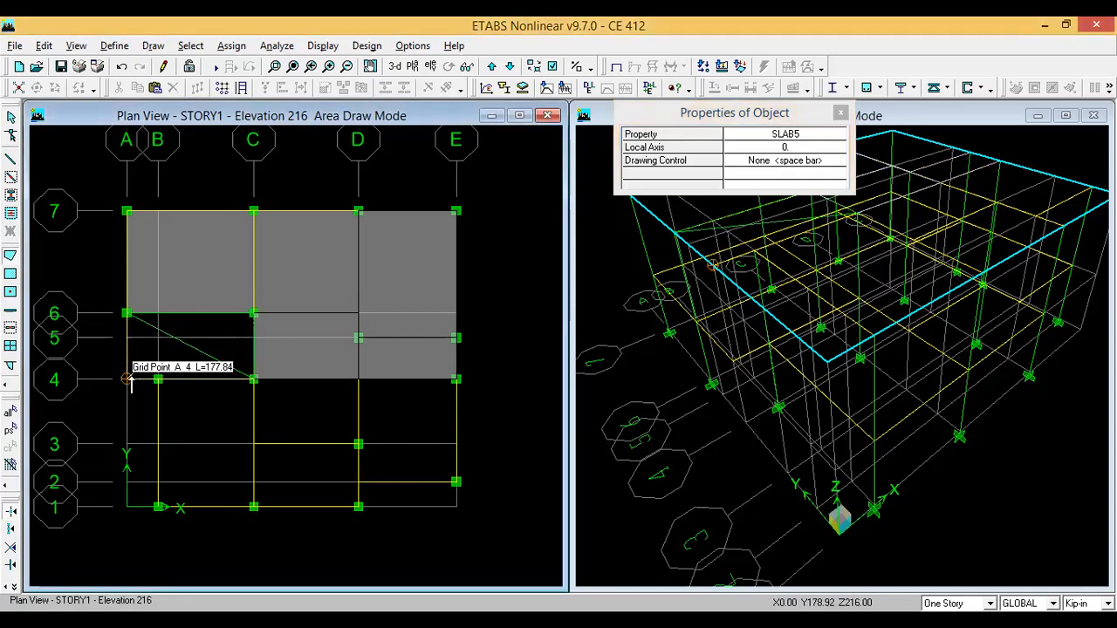
{"action": "left_click", "coordinate": [127, 381]}
{"action": "key", "text": "Return"}
{"action": "key", "text": "Escape"}
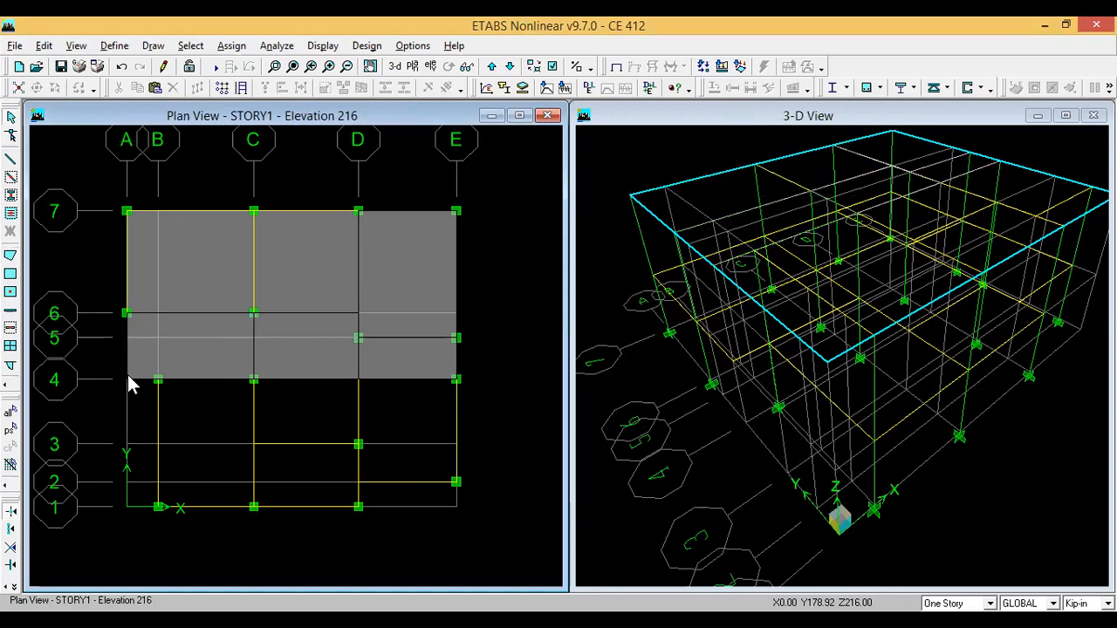
{"action": "scroll", "coordinate": [363, 358], "scroll_direction": "down", "scroll_amount": 1}
{"action": "scroll", "coordinate": [335, 415], "scroll_direction": "up", "scroll_amount": 1}
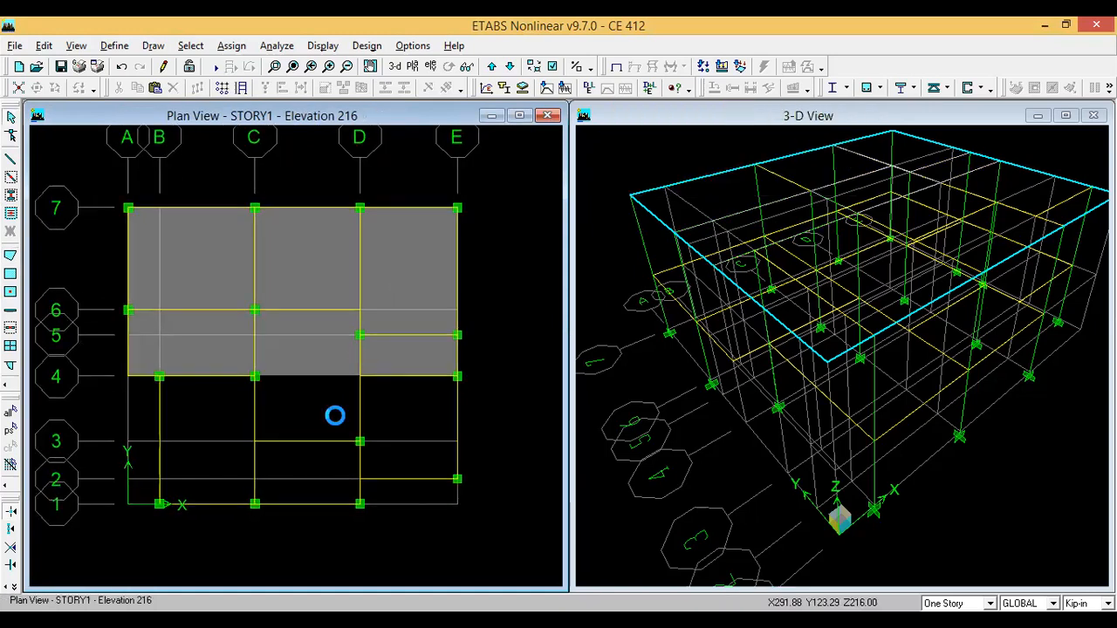
- Delete the slab panel between grids C and D, spanning grids 6 to 4
{"action": "left_click", "coordinate": [320, 346]}
{"action": "right_click", "coordinate": [320, 344]}
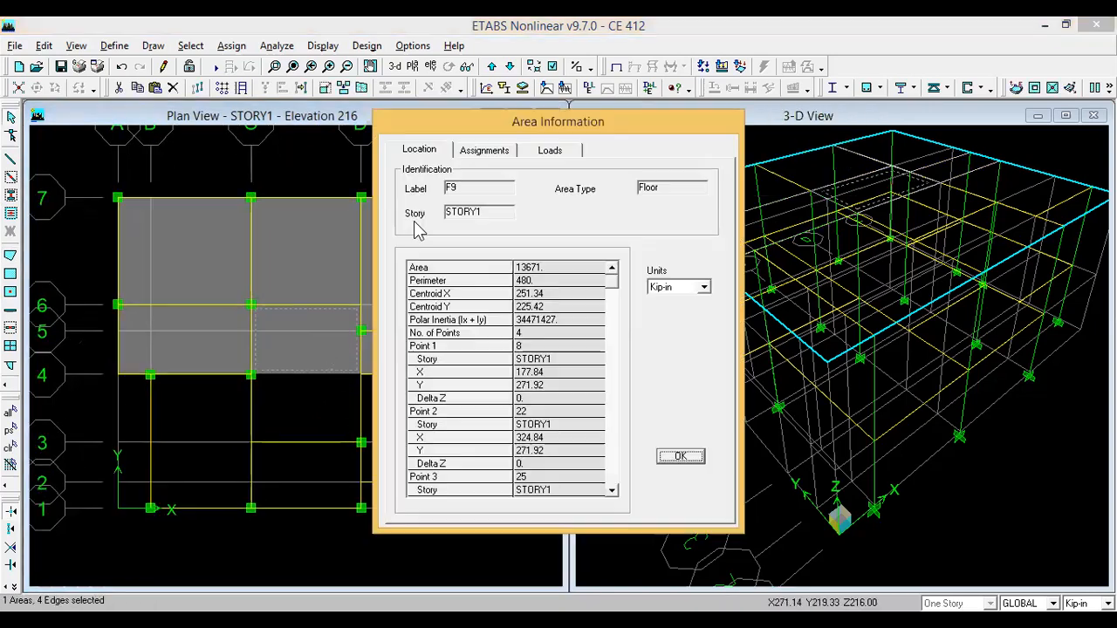
{"action": "left_click", "coordinate": [681, 457]}
{"action": "key", "text": "Delete"}
- Draw one SLAB5 area between grids C and D, extending from grid 6 down to the beam on grid 3
{"action": "left_click", "coordinate": [10, 274]}
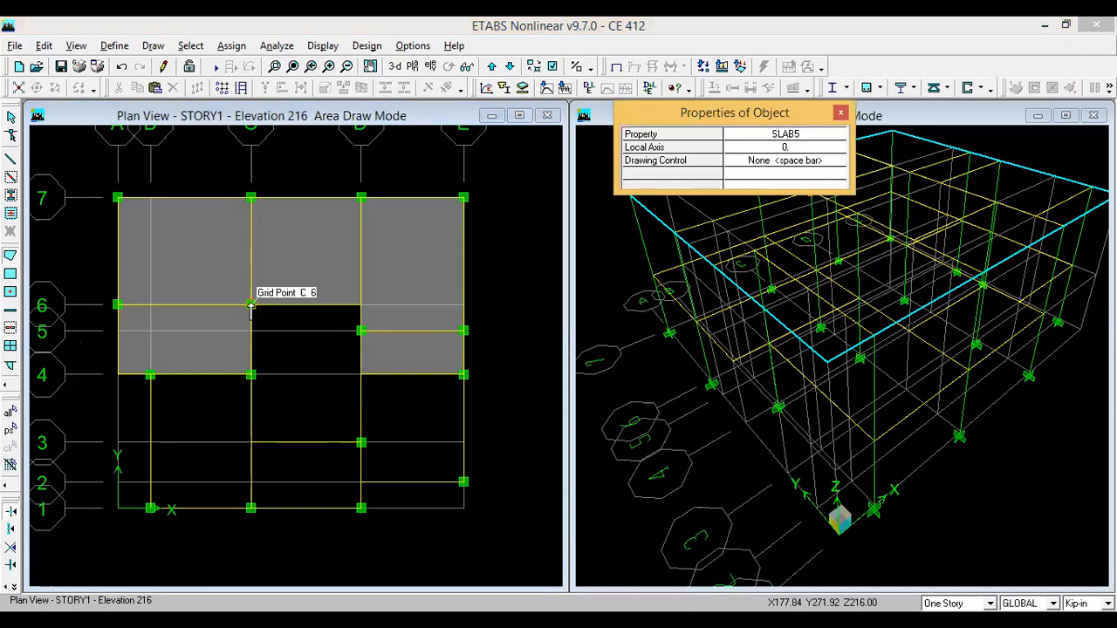
{"action": "left_click", "coordinate": [251, 305]}
{"action": "left_click", "coordinate": [361, 331]}
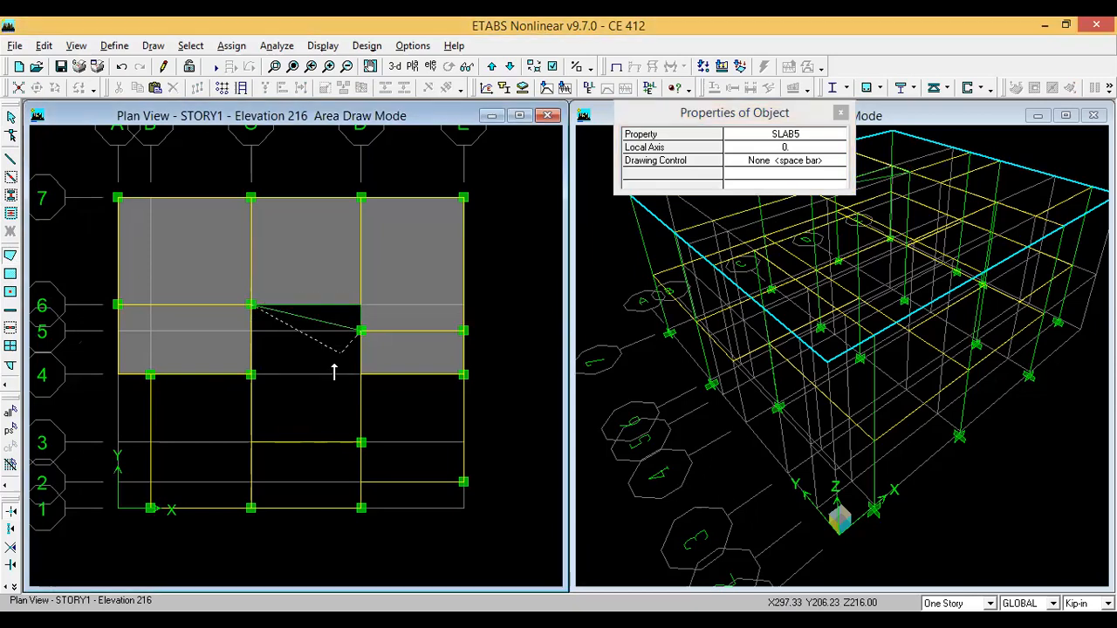
{"action": "left_click", "coordinate": [361, 442]}
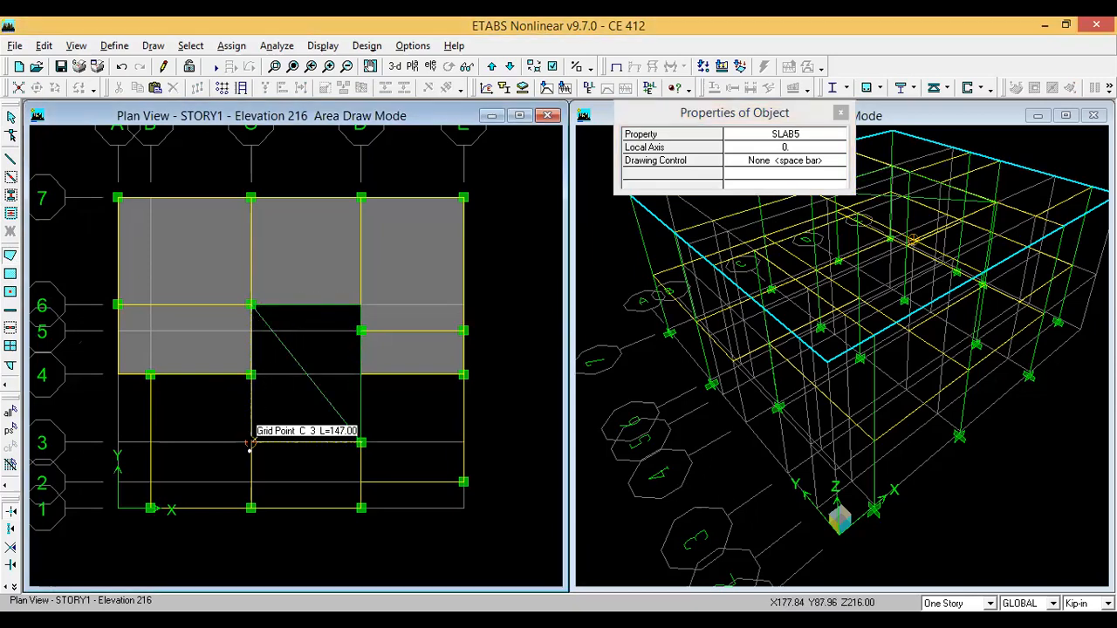
{"action": "left_click", "coordinate": [251, 442]}
{"action": "left_click", "coordinate": [250, 375]}
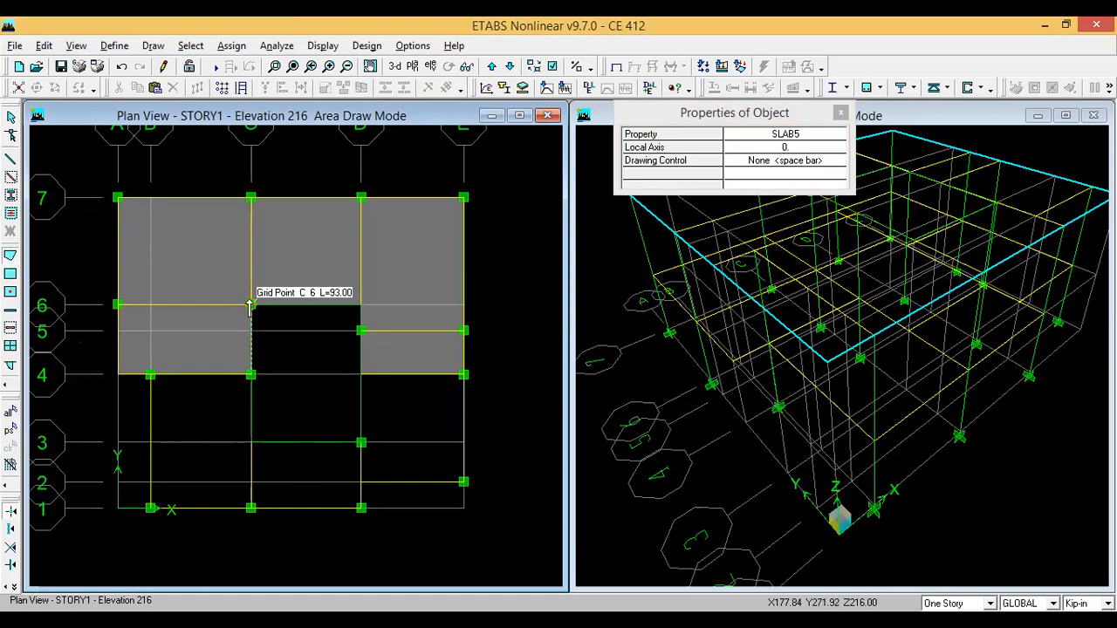
{"action": "left_click", "coordinate": [253, 307]}
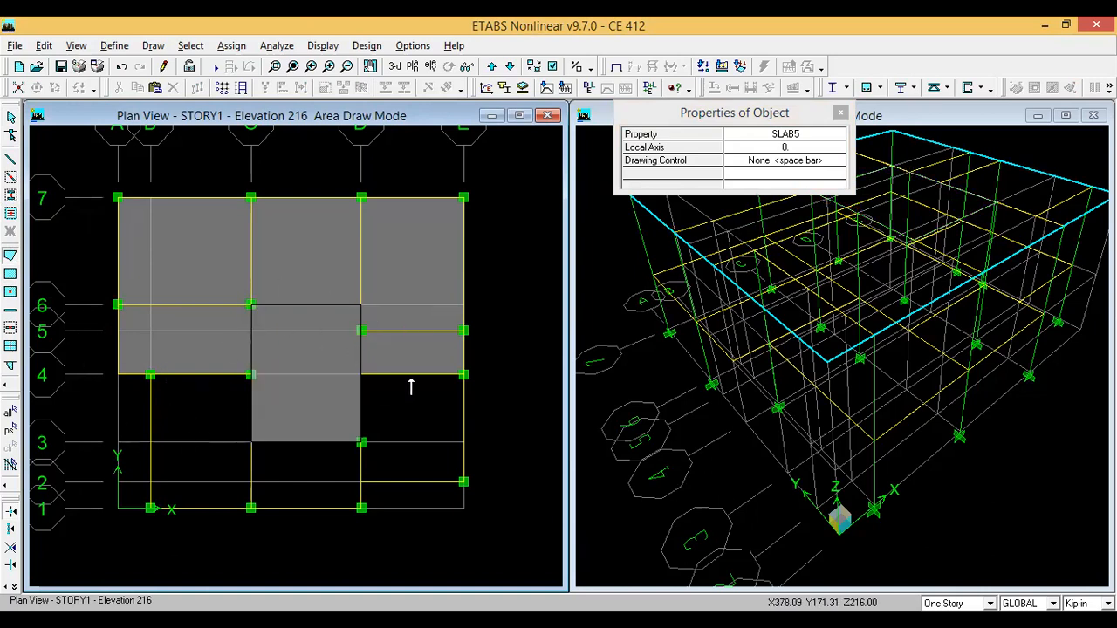
- Draw a SLAB5 area through grid points D4, E4, E2 and D2
{"action": "left_click", "coordinate": [359, 376]}
{"action": "left_click", "coordinate": [463, 375]}
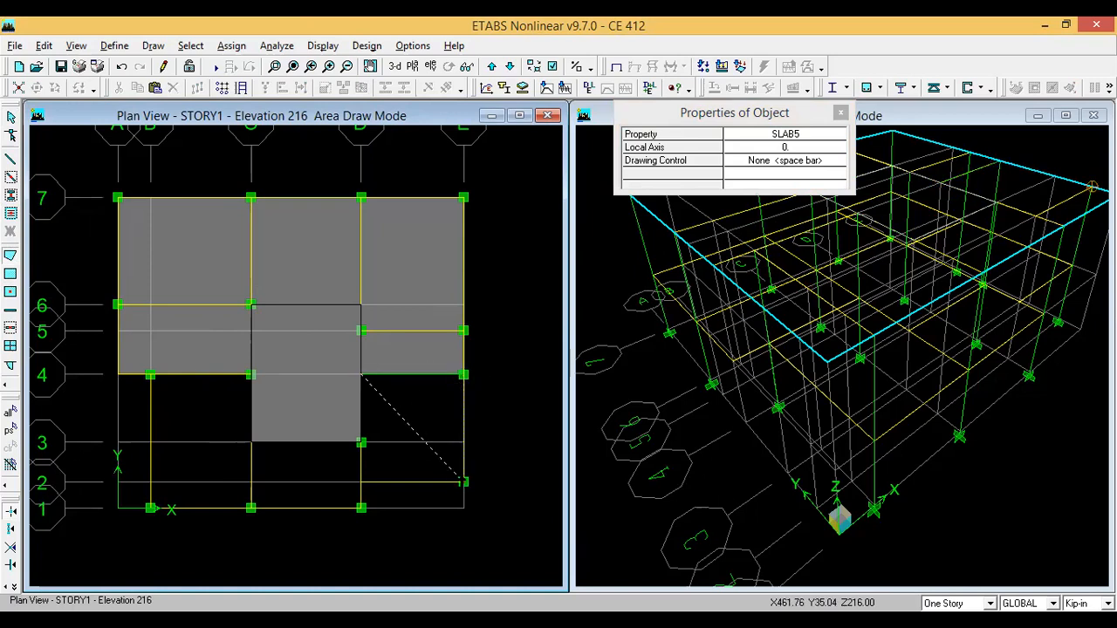
{"action": "left_click", "coordinate": [464, 481]}
{"action": "left_click", "coordinate": [360, 481]}
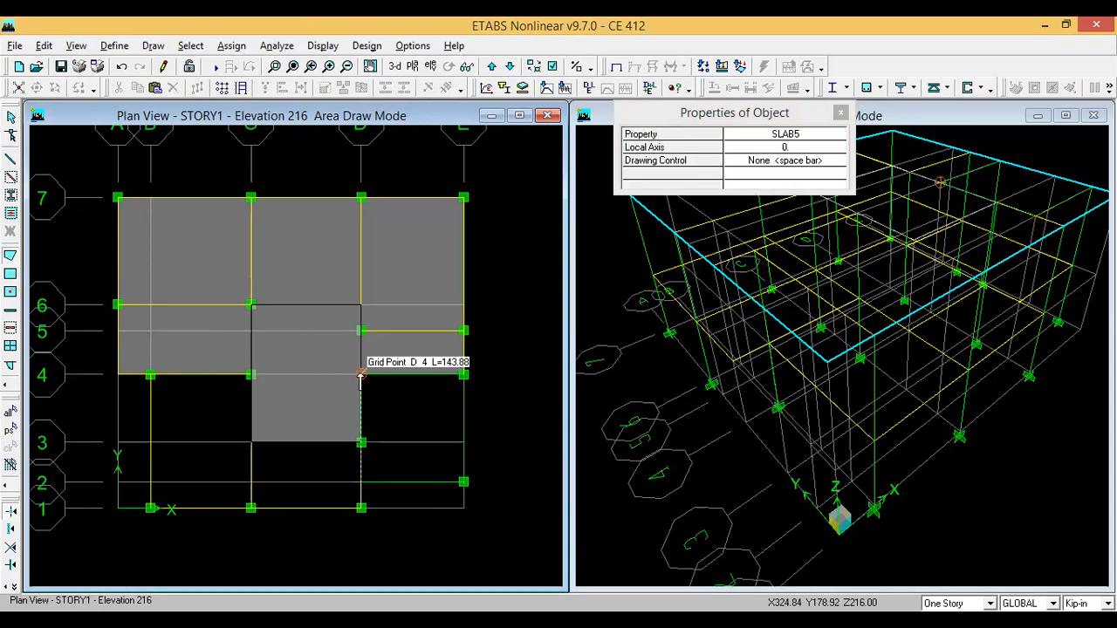
{"action": "left_click", "coordinate": [361, 375]}
{"action": "key", "text": "Escape"}
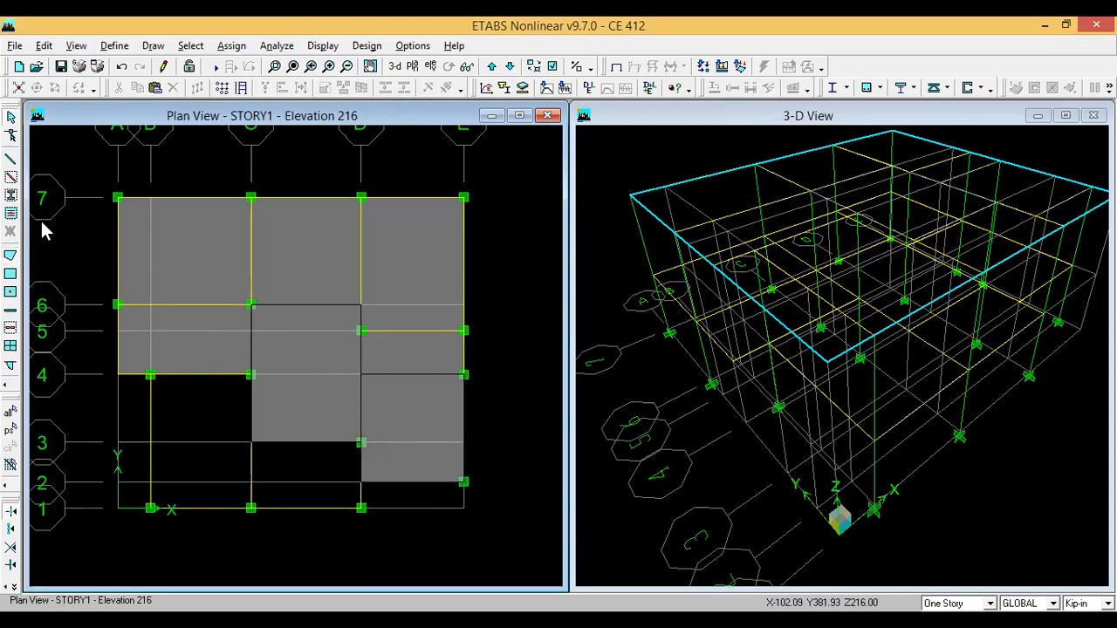
- Draw a SLAB5 area through grid points C3, D3, D1 and C1
{"action": "left_click", "coordinate": [10, 256]}
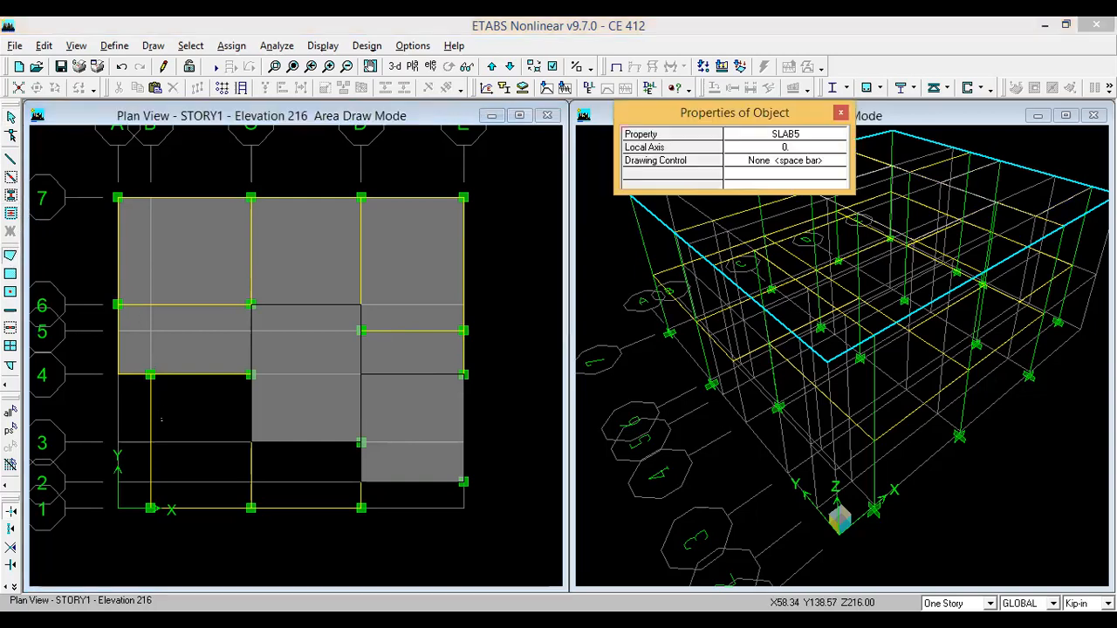
{"action": "left_click", "coordinate": [251, 442]}
{"action": "left_click", "coordinate": [362, 443]}
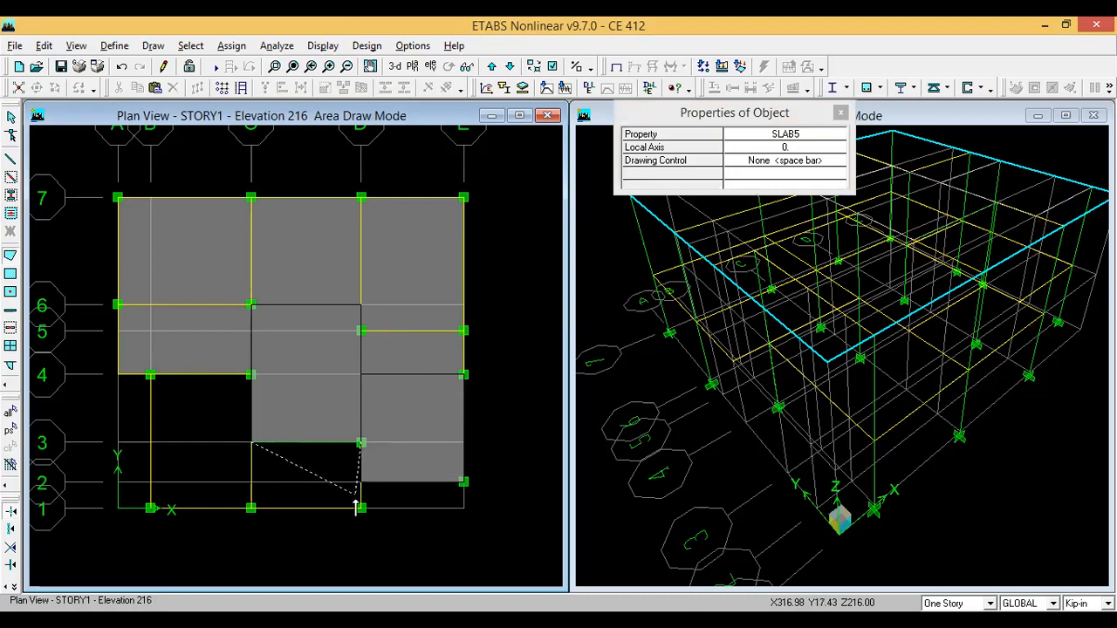
{"action": "left_click", "coordinate": [252, 509]}
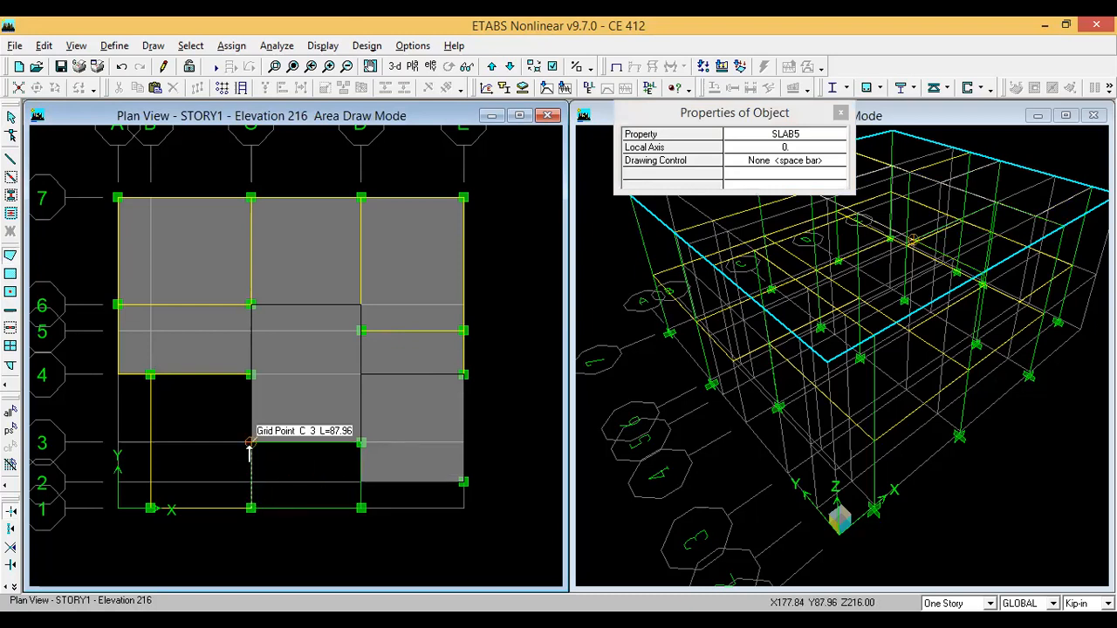
{"action": "key", "text": "Escape"}
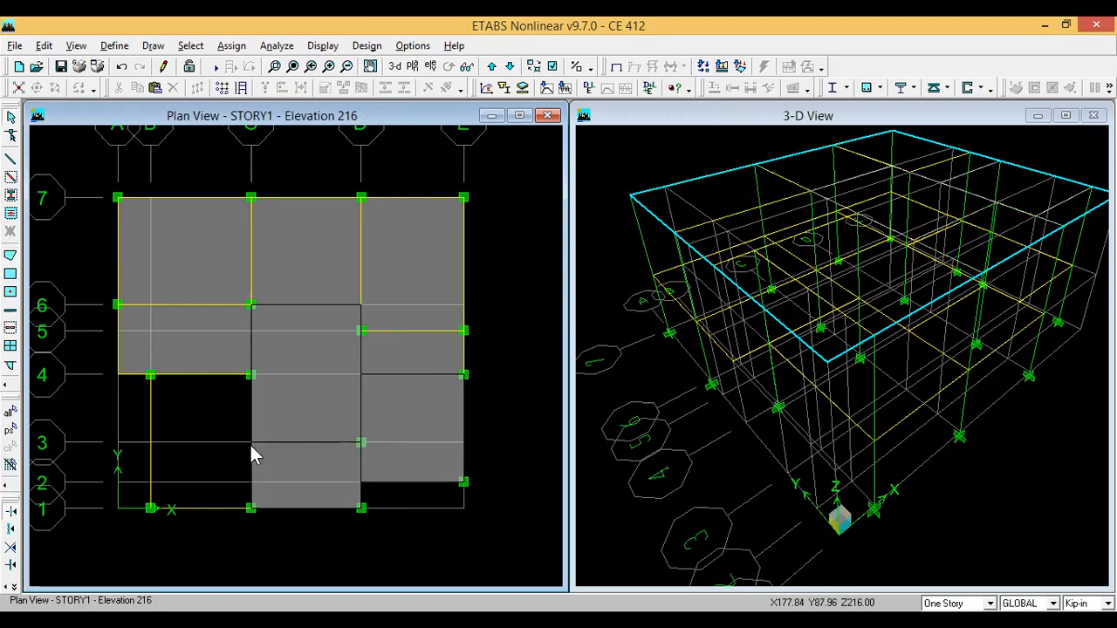
- Try a SLAB5 area through only grid points B4, C4 and C1, and undo it
{"action": "left_click", "coordinate": [11, 256]}
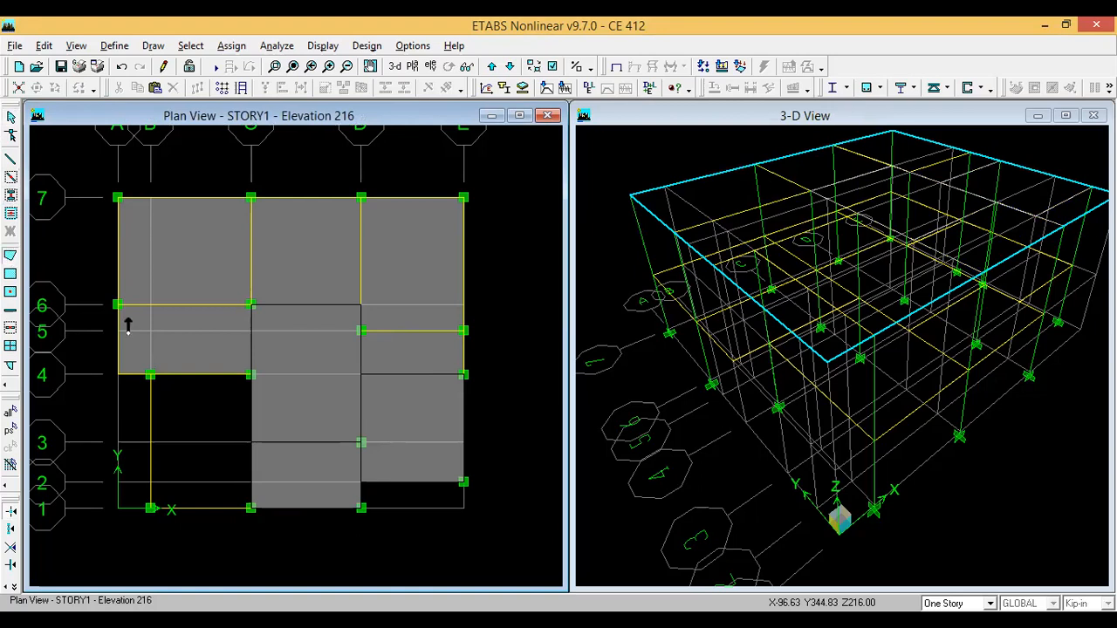
{"action": "left_click", "coordinate": [236, 377]}
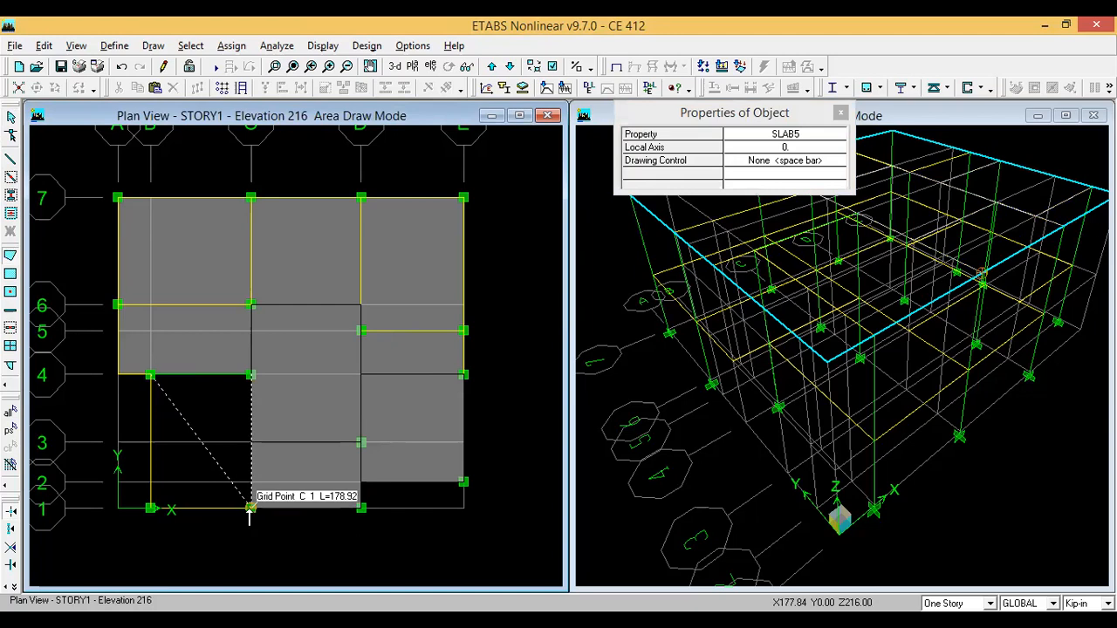
{"action": "left_click", "coordinate": [243, 511]}
{"action": "key", "text": "Escape"}
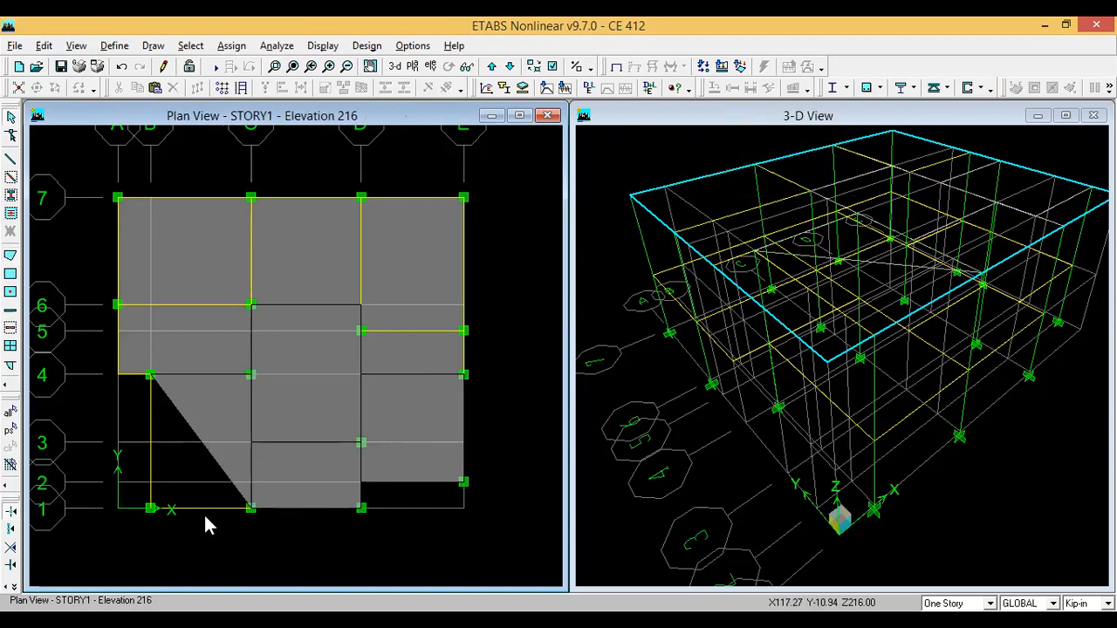
{"action": "left_click", "coordinate": [120, 67]}
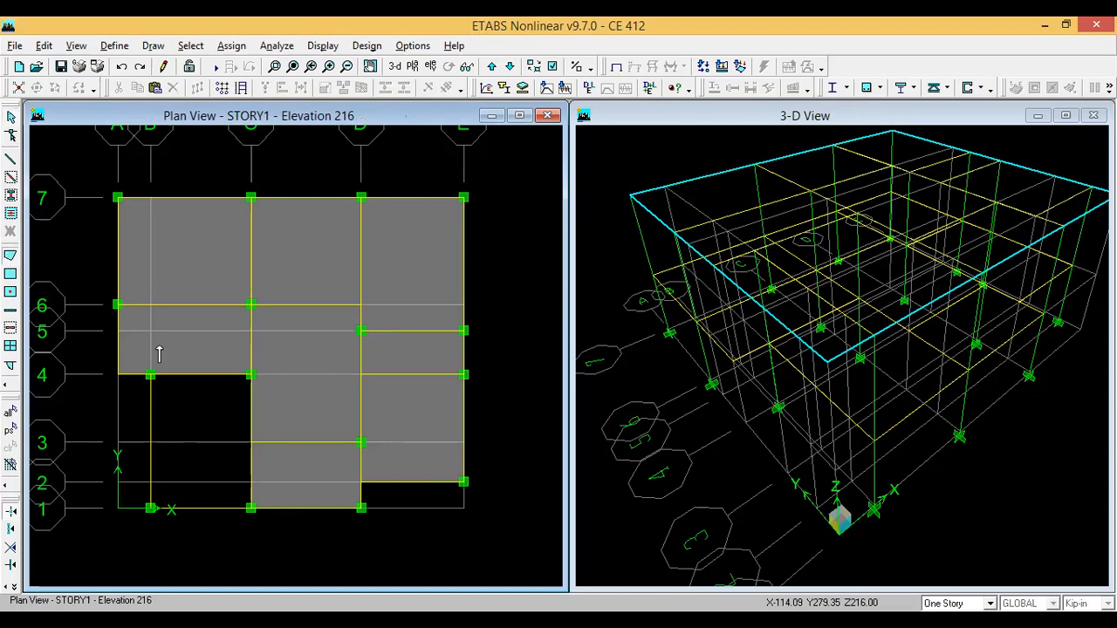
- Draw a SLAB5 area through grid points B4, C4, C1 and B1
{"action": "left_click", "coordinate": [150, 376]}
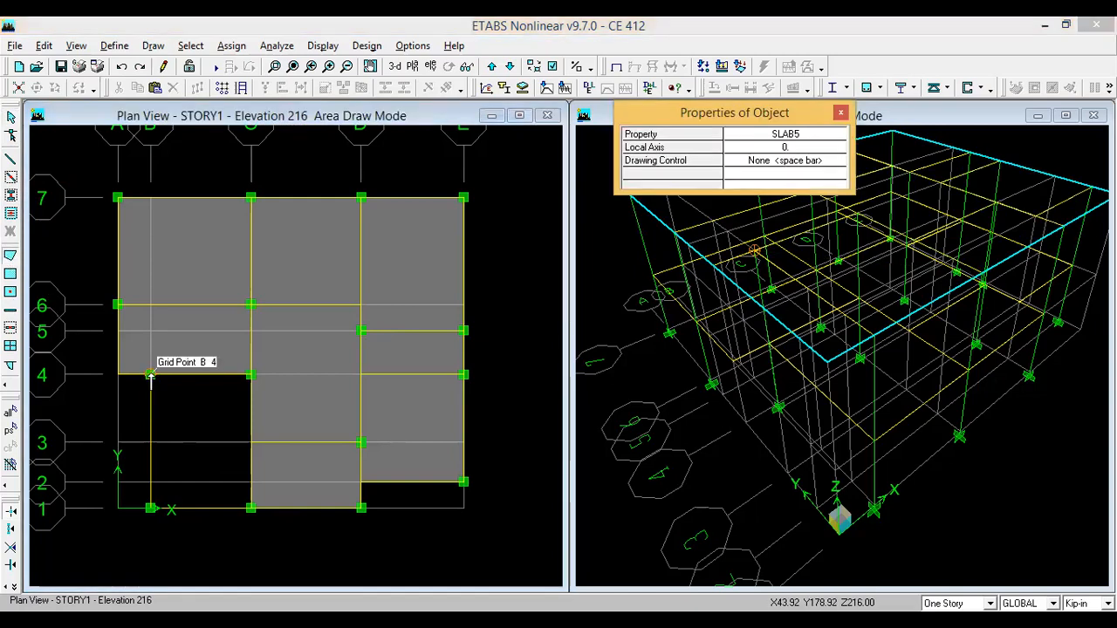
{"action": "left_click", "coordinate": [250, 507]}
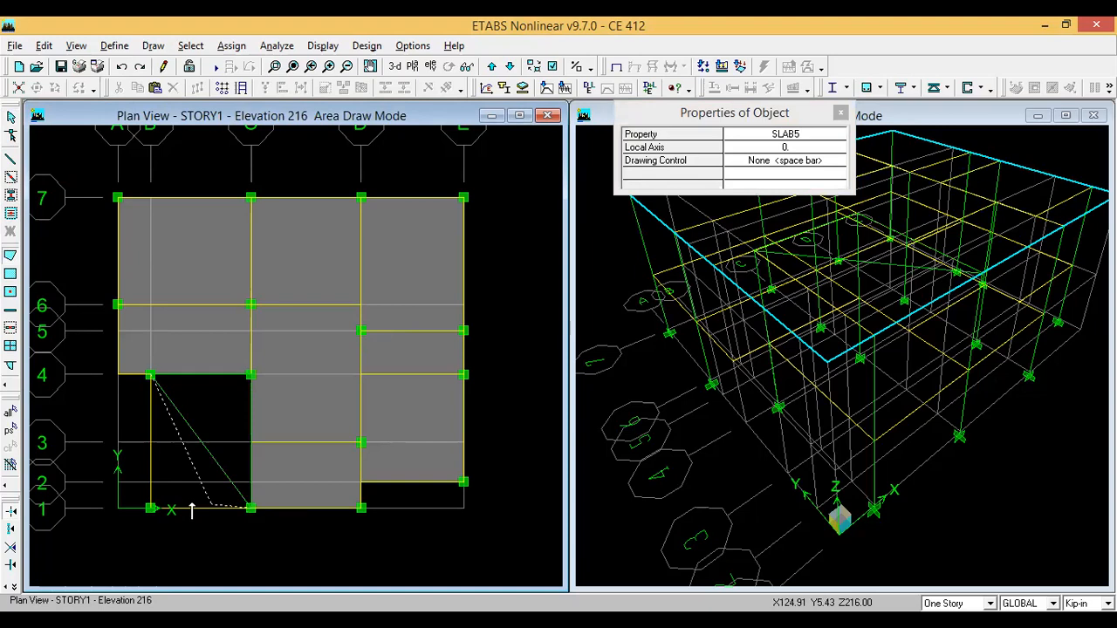
{"action": "left_click", "coordinate": [151, 509]}
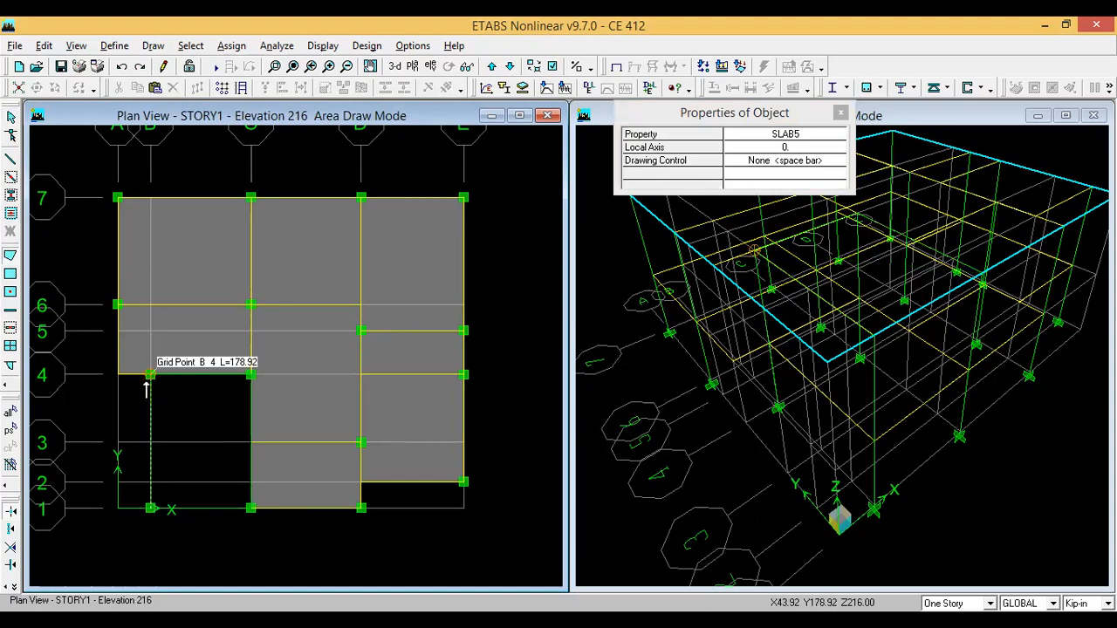
{"action": "double_click", "coordinate": [151, 376]}
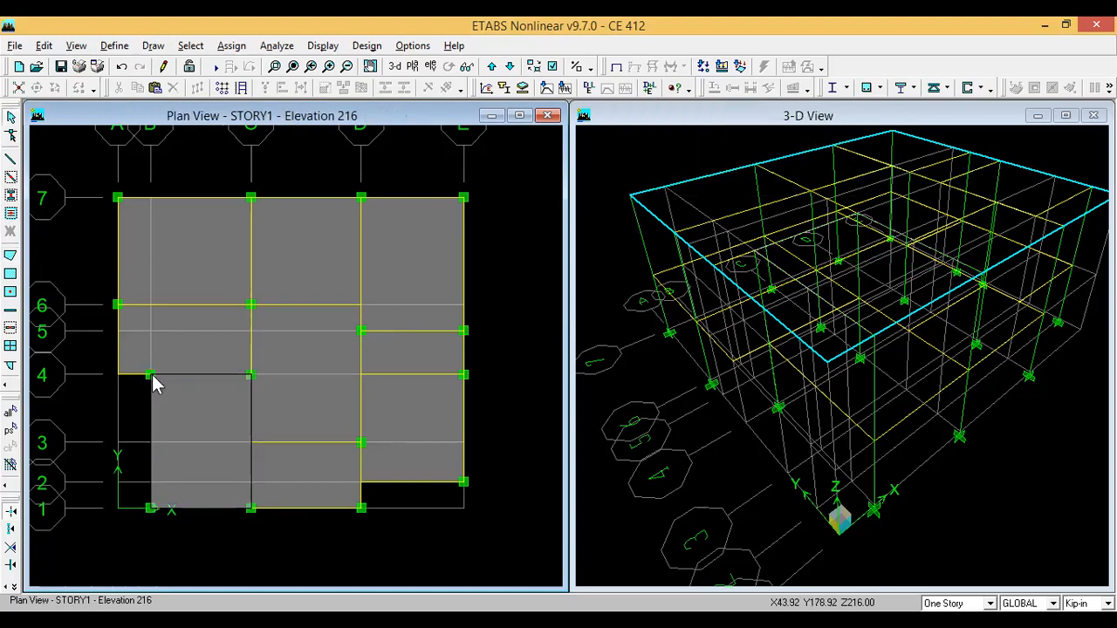
- Draw the overhanging SLAB5 area through grid points D2, E2, E1 and D1
{"action": "left_click", "coordinate": [8, 256]}
{"action": "left_click", "coordinate": [362, 481]}
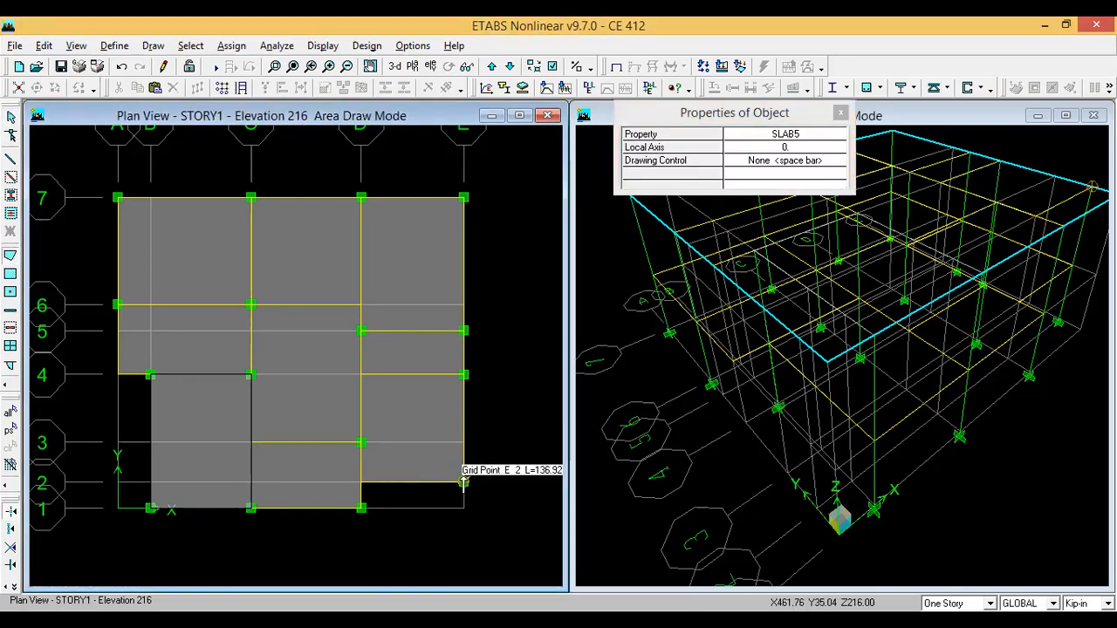
{"action": "left_click", "coordinate": [463, 508]}
{"action": "left_click", "coordinate": [361, 508]}
{"action": "left_click", "coordinate": [361, 482]}
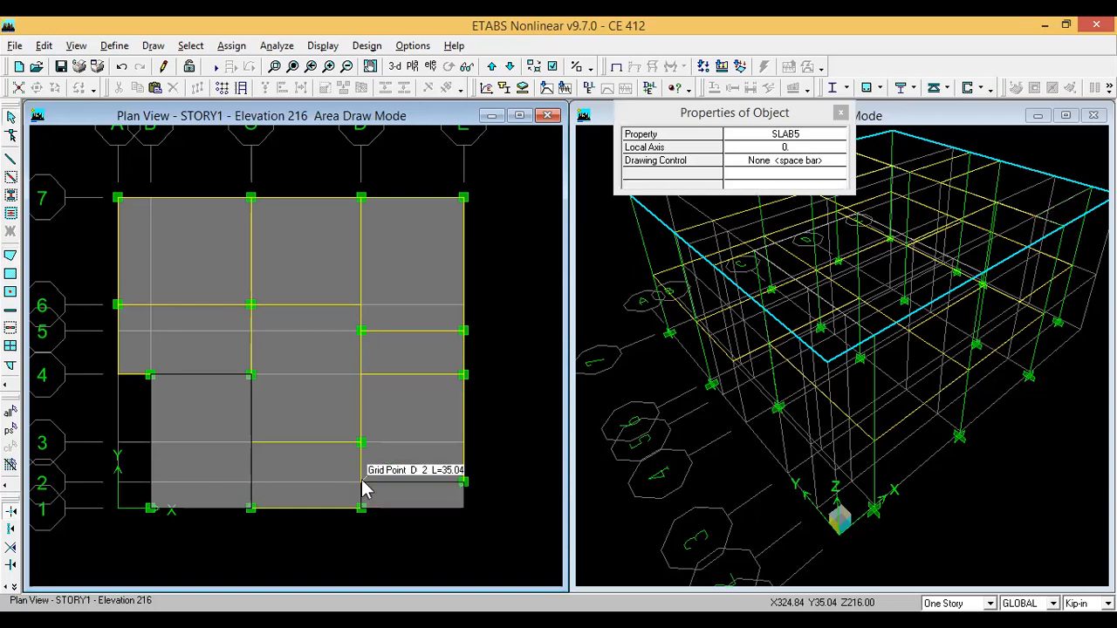
{"action": "key", "text": "Escape"}
- Draw the overhanging SLAB5 strip through grid points A4, B4, B1 and A1
{"action": "left_click", "coordinate": [11, 253]}
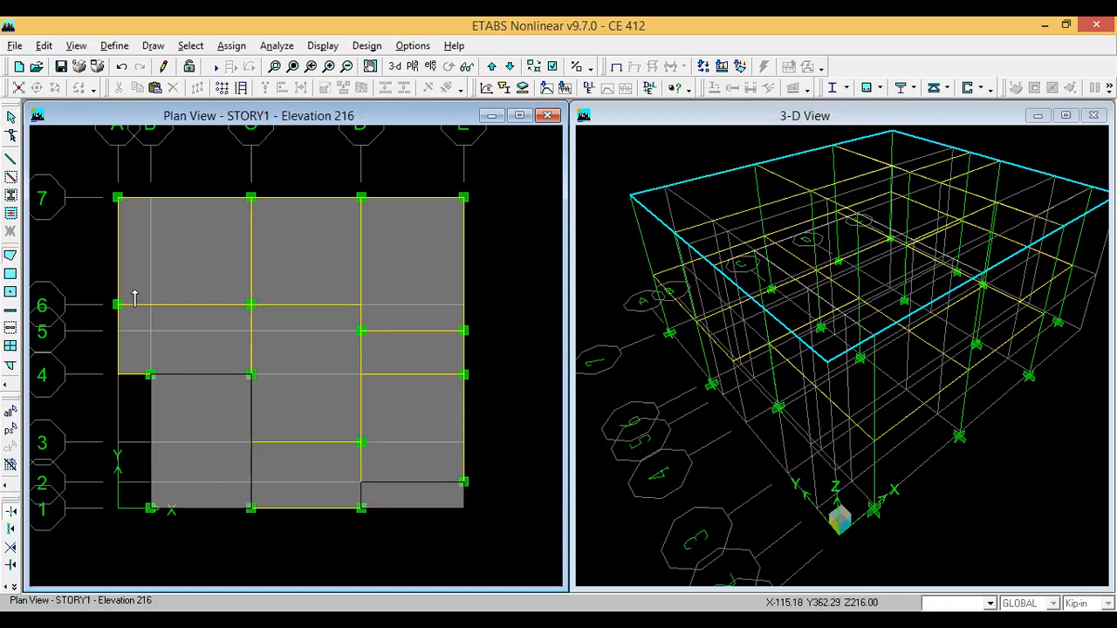
{"action": "left_click", "coordinate": [117, 375]}
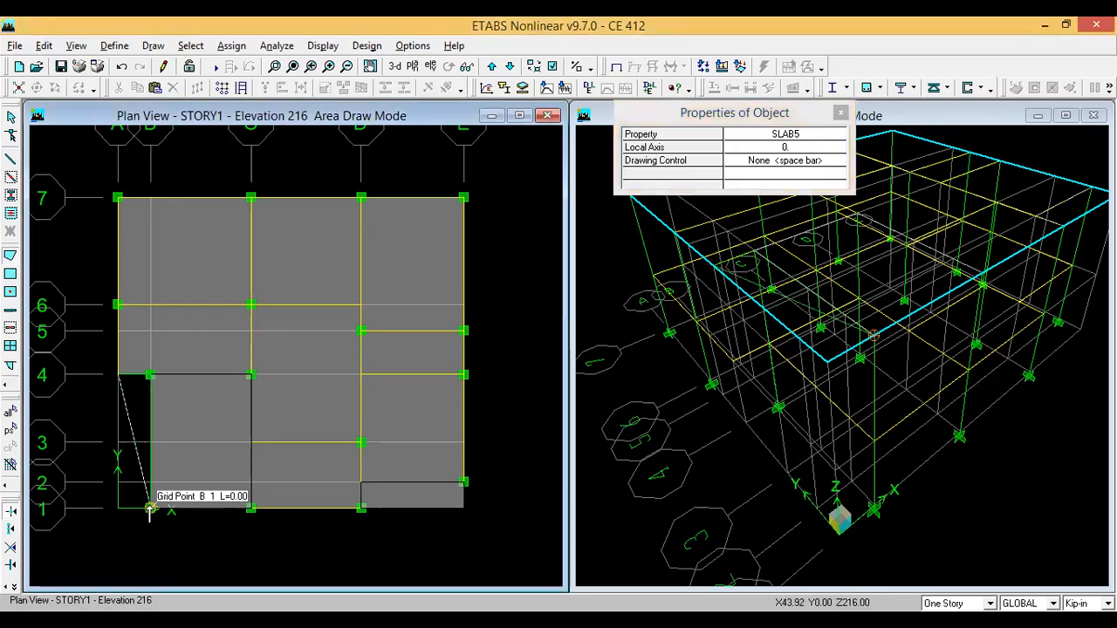
{"action": "left_click", "coordinate": [118, 509]}
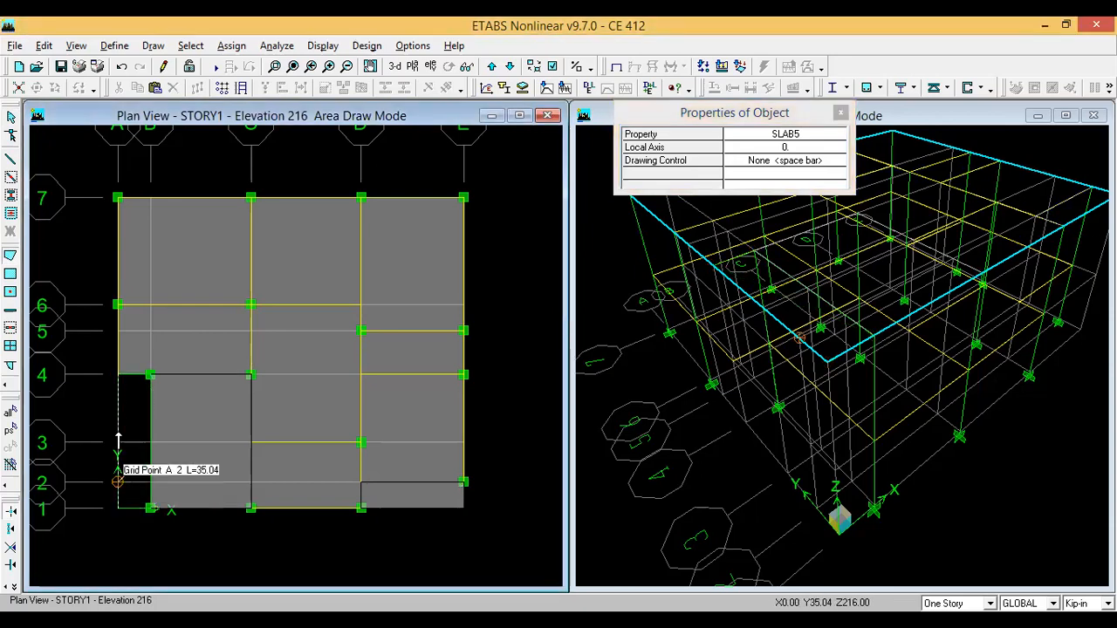
{"action": "left_click", "coordinate": [119, 375]}
{"action": "key", "text": "Escape"}
{"action": "key", "text": "F3"}
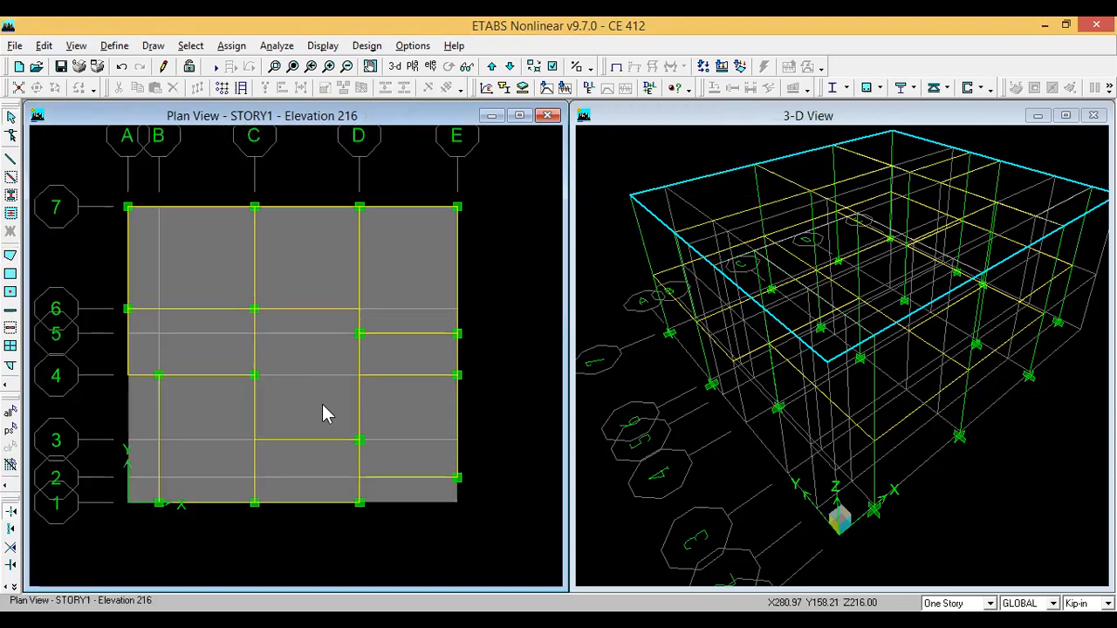
- Save the CE 412 model with the completed Story 1 slab areas
{"action": "scroll", "coordinate": [325, 457], "scroll_direction": "up", "scroll_amount": 1}
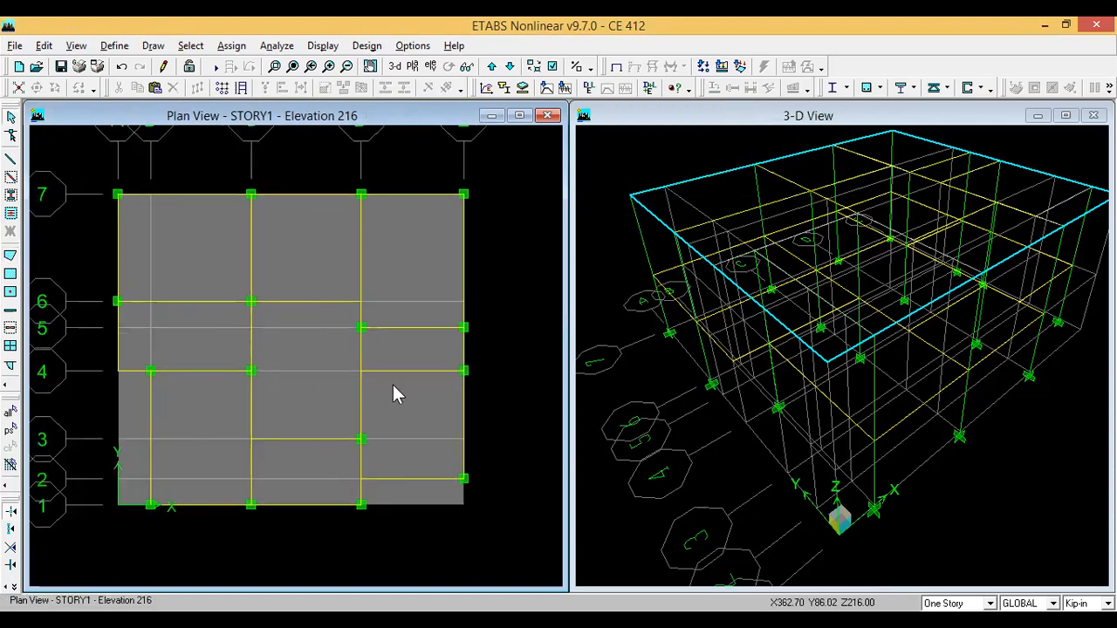
{"action": "key", "text": "ctrl+s"}
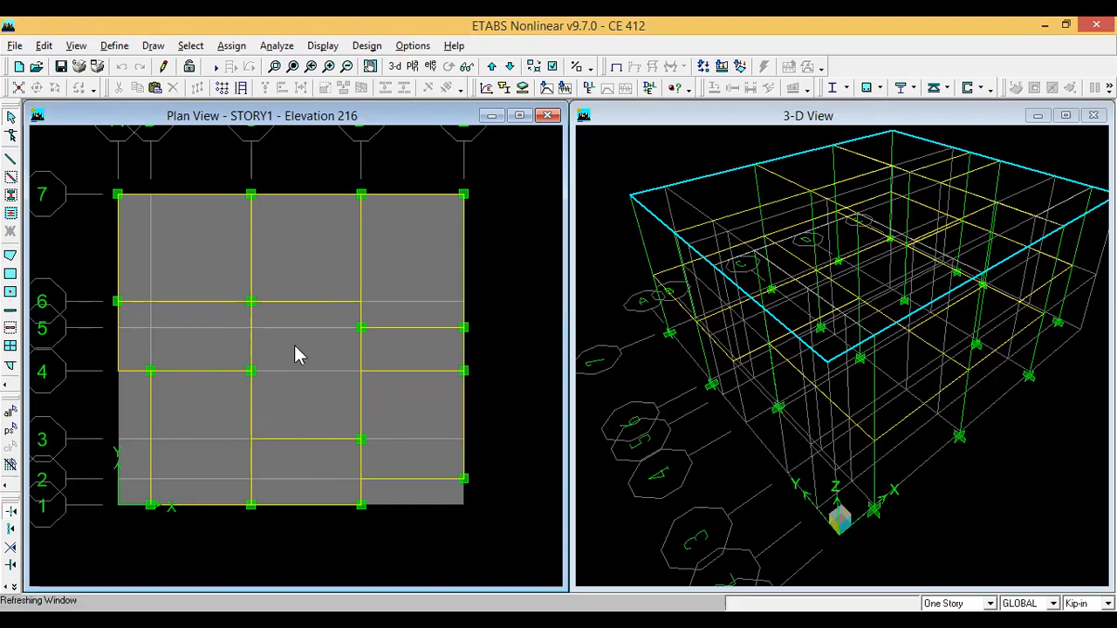
- Check the drawn slab areas along grid line 7 by selecting the A–C, C–D and D–E bays one after another
{"action": "left_click", "coordinate": [198, 248]}
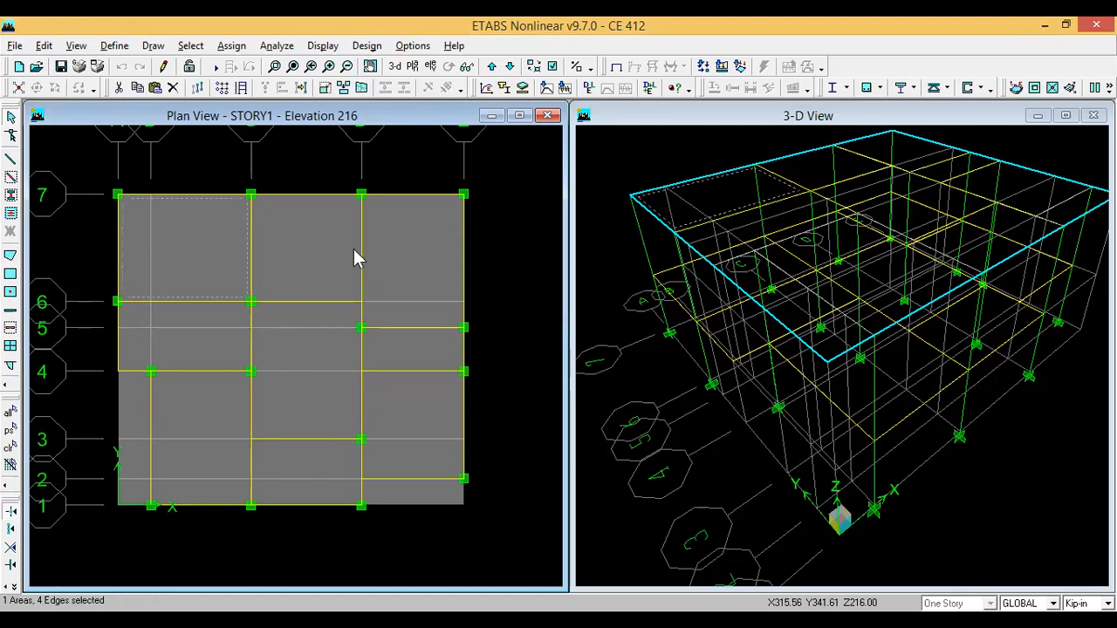
{"action": "left_click", "coordinate": [354, 249], "text": "ctrl"}
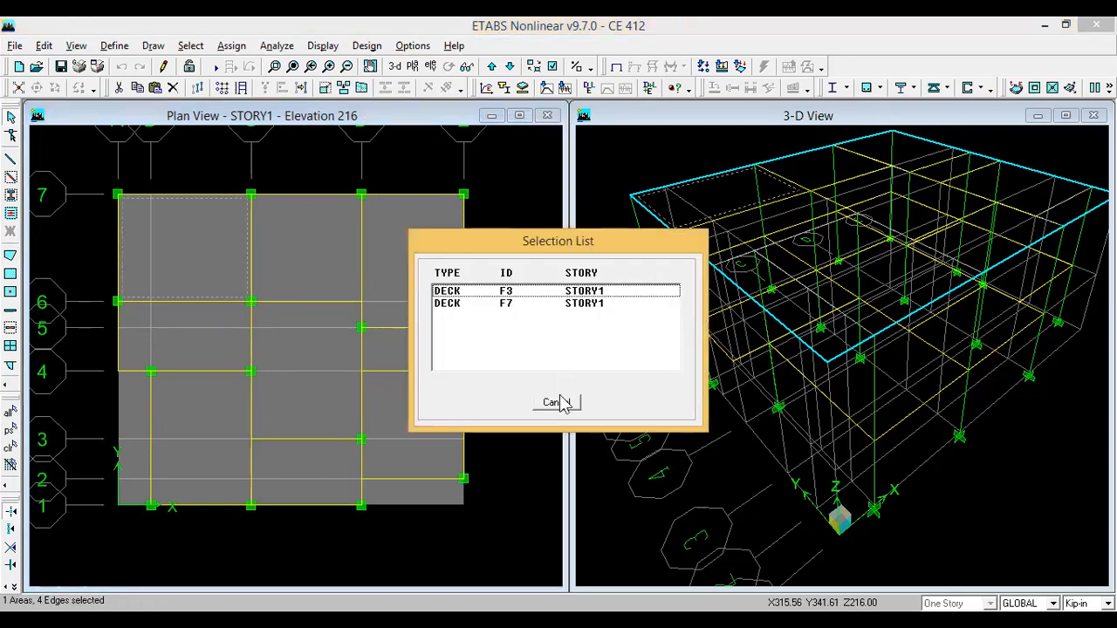
{"action": "left_click", "coordinate": [558, 403]}
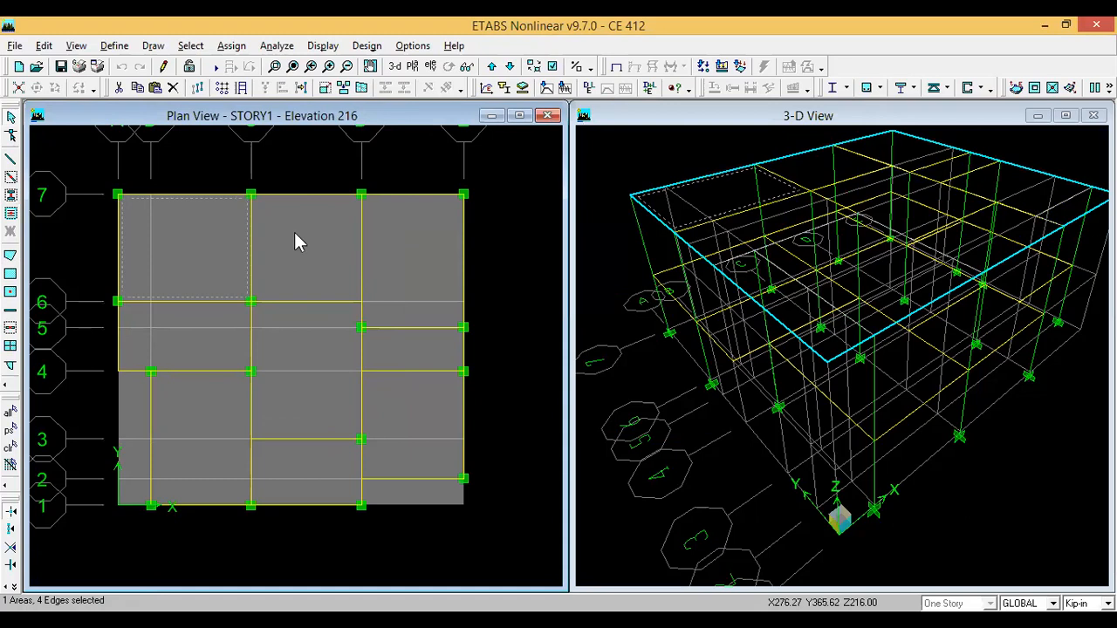
{"action": "left_click", "coordinate": [386, 232]}
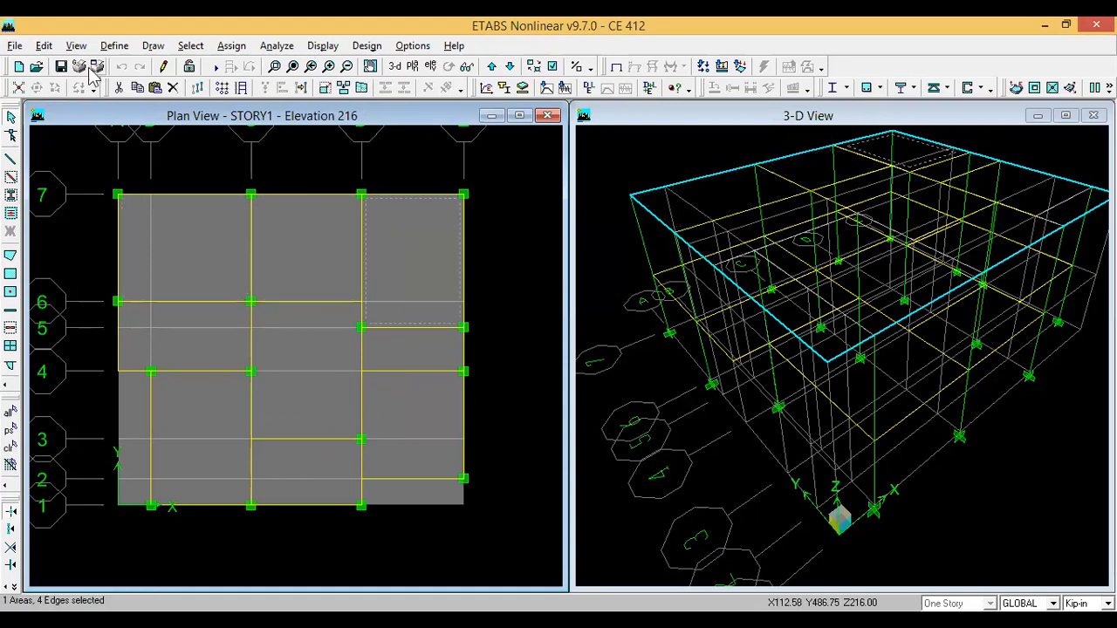
- Save a copy of the model in the THESIS folder under the name CE 412 1
{"action": "left_click", "coordinate": [16, 45]}
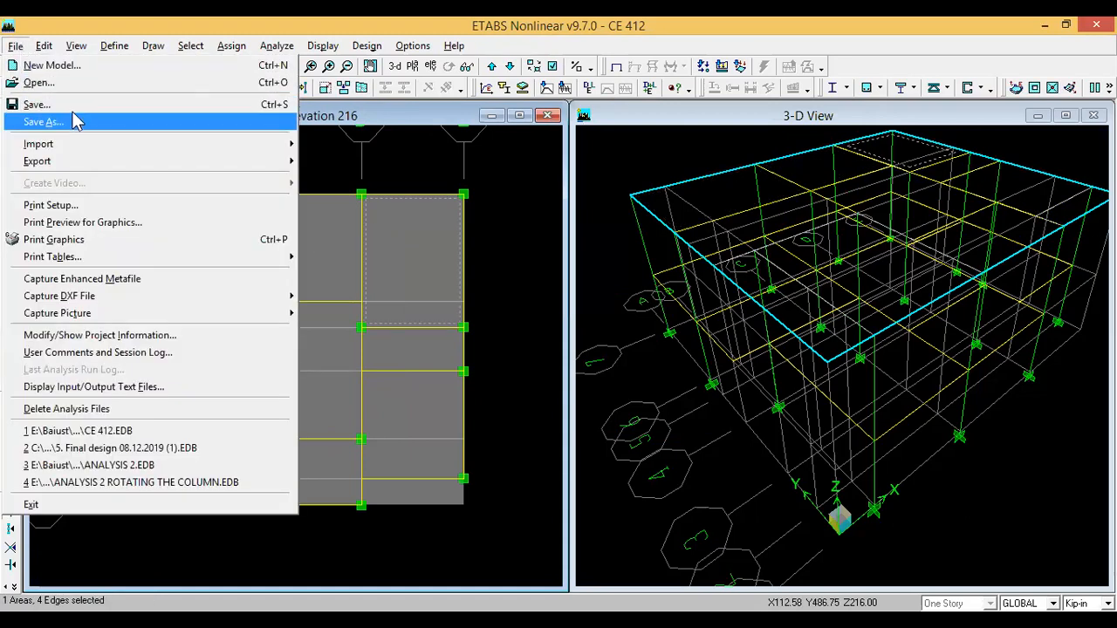
{"action": "left_click", "coordinate": [146, 325]}
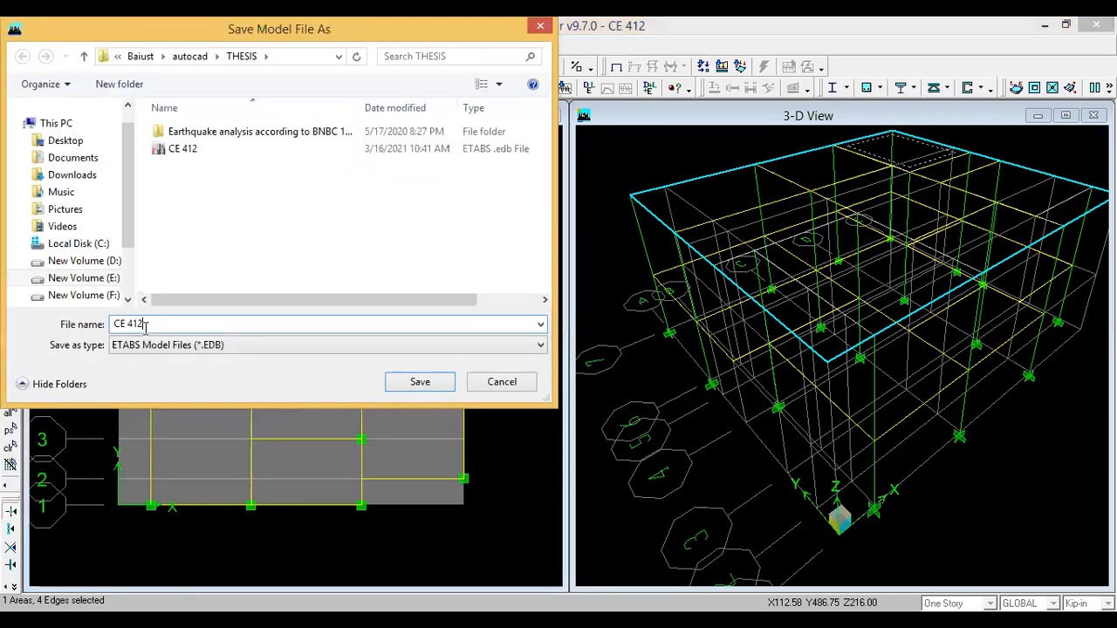
{"action": "type", "text": "x"}
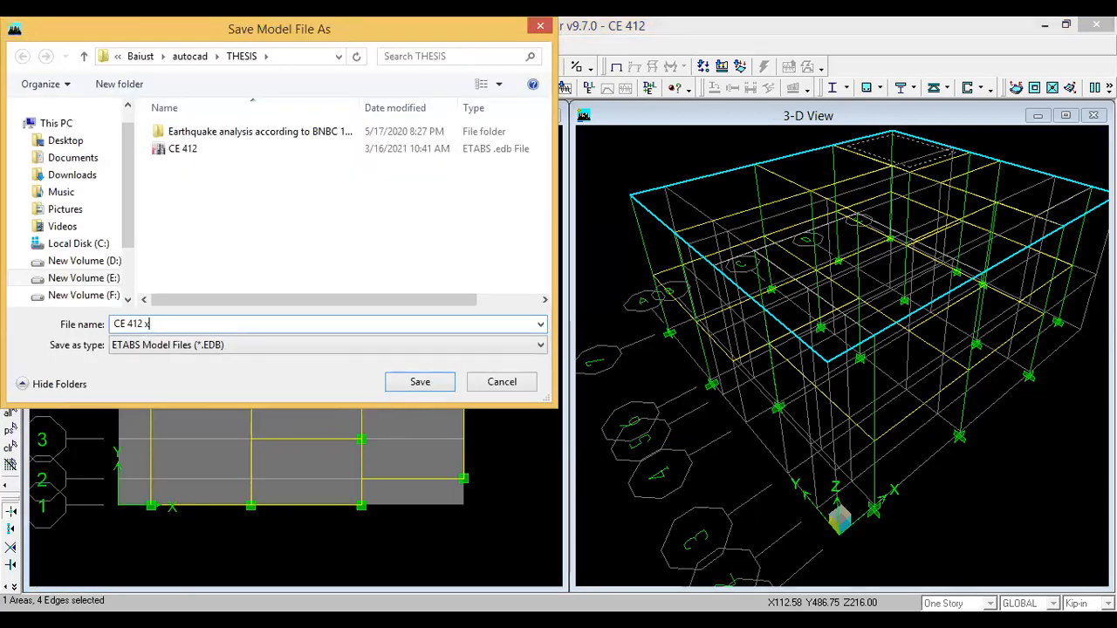
{"action": "key", "text": "BackSpace"}
{"action": "type", "text": "1"}
{"action": "left_click", "coordinate": [446, 388]}
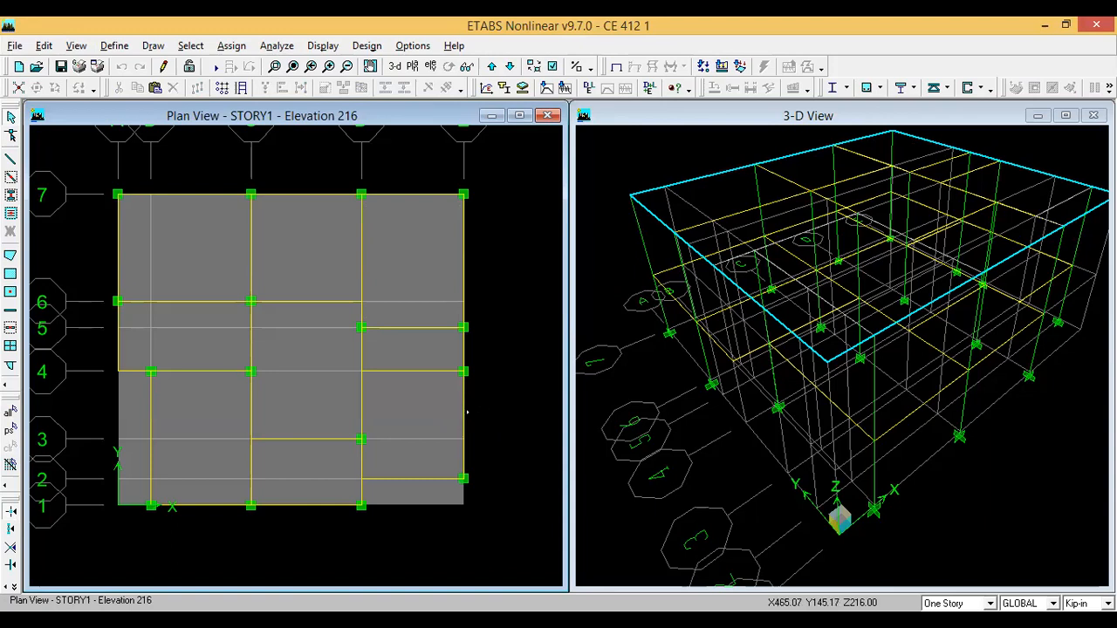
- Check the slab areas in bays B–C/1–4 and D–E/5–7 by selecting and deselecting each one
{"action": "scroll", "coordinate": [225, 379], "scroll_direction": "down", "scroll_amount": 1}
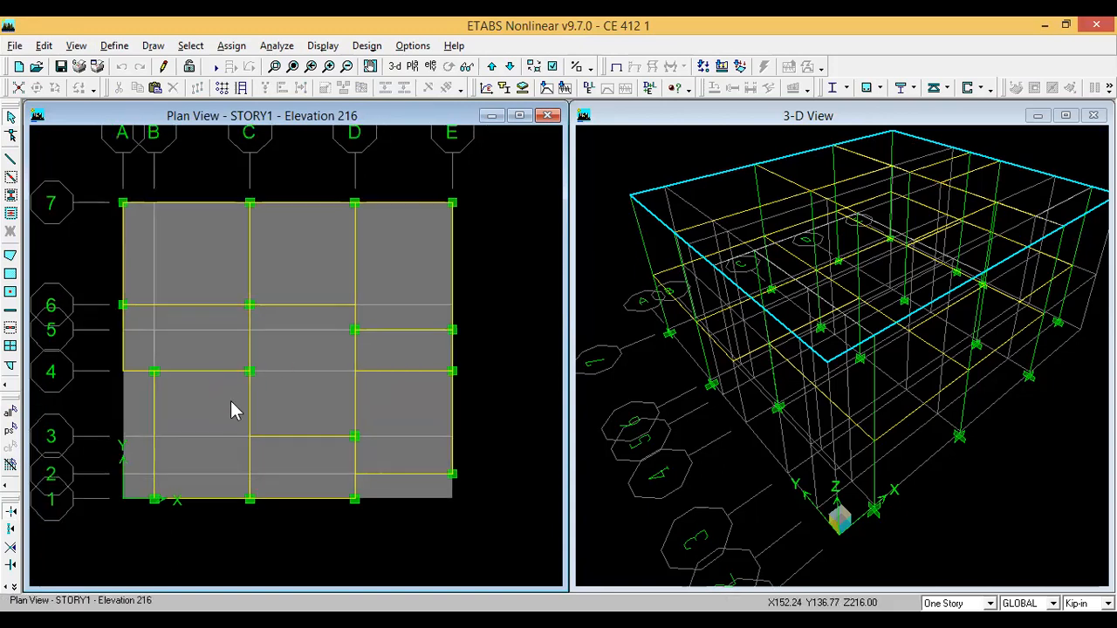
{"action": "scroll", "coordinate": [224, 392], "scroll_direction": "up", "scroll_amount": 1}
{"action": "scroll", "coordinate": [224, 396], "scroll_direction": "down", "scroll_amount": 1}
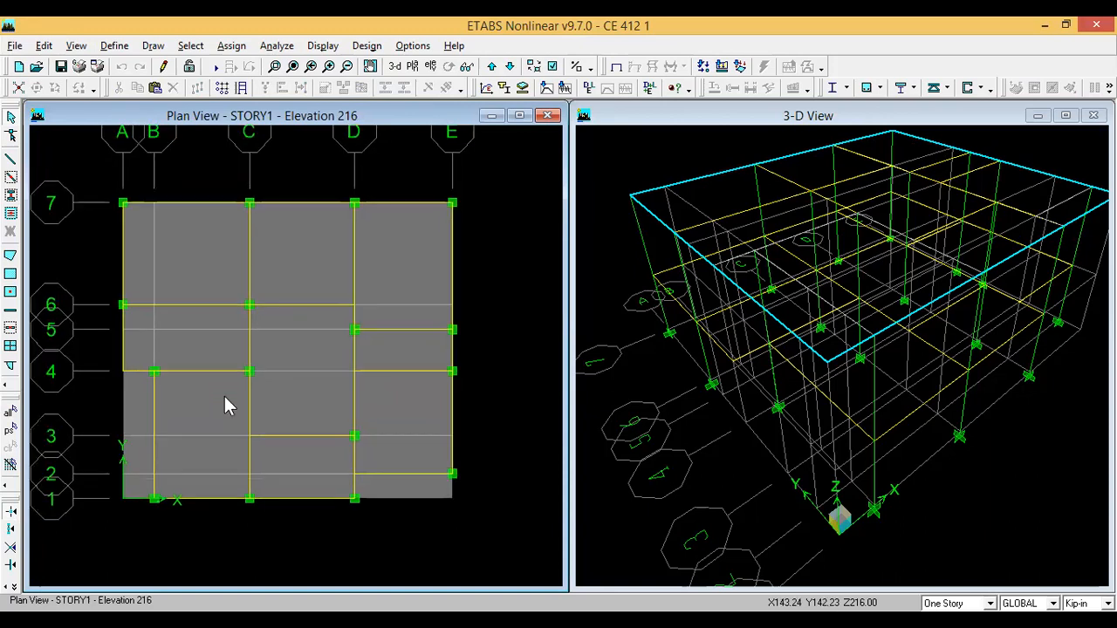
{"action": "left_click", "coordinate": [224, 406]}
{"action": "left_click", "coordinate": [225, 396]}
{"action": "left_click", "coordinate": [427, 251]}
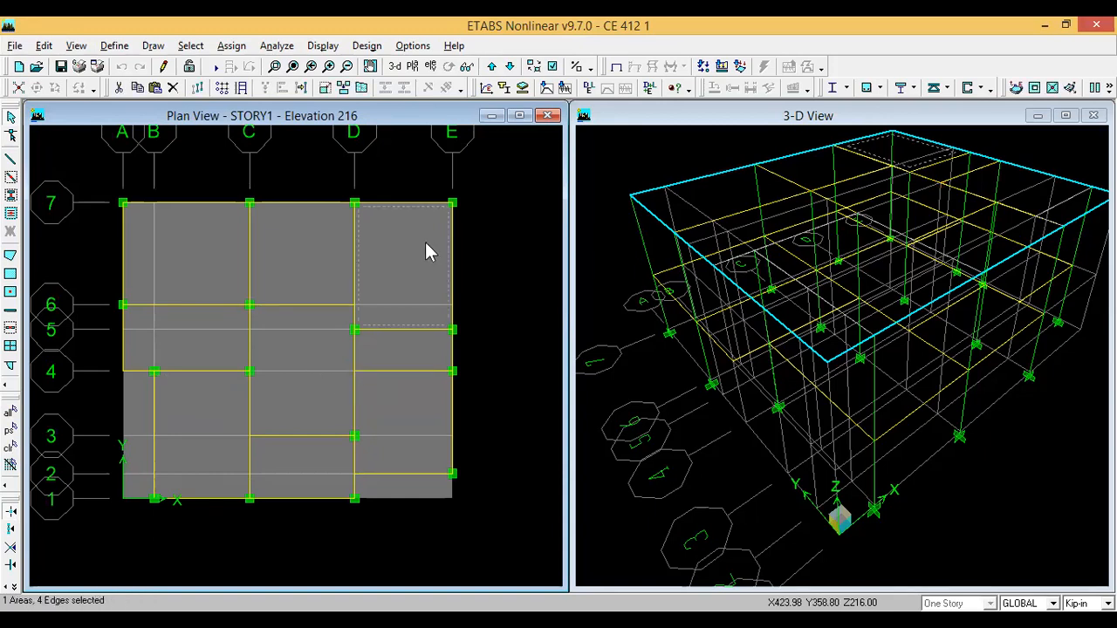
{"action": "left_click", "coordinate": [425, 242]}
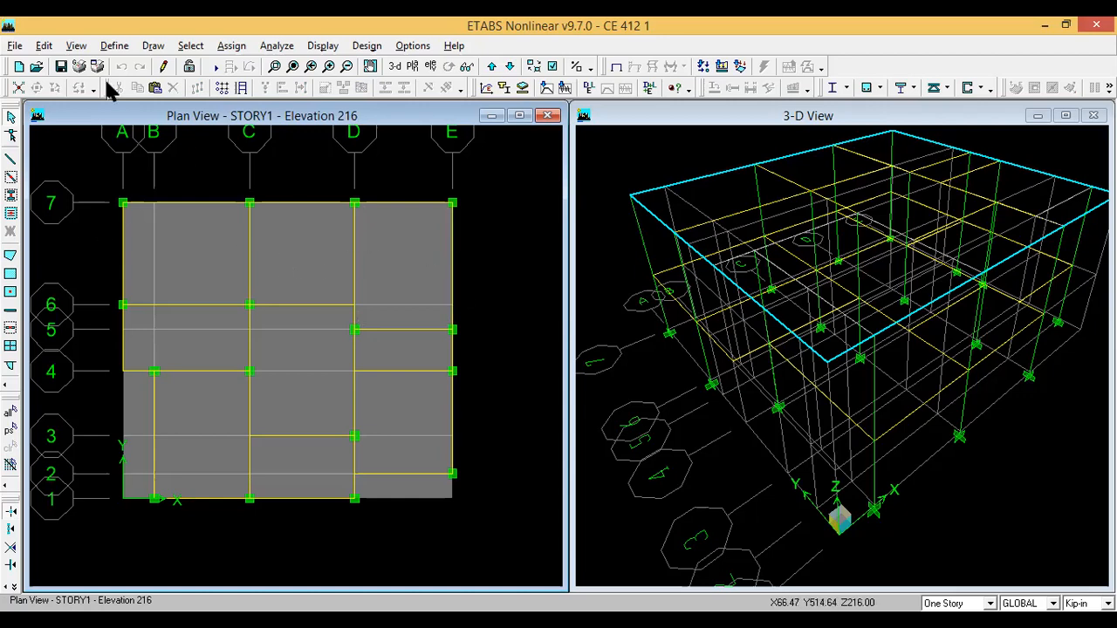
{"action": "left_click", "coordinate": [13, 48]}
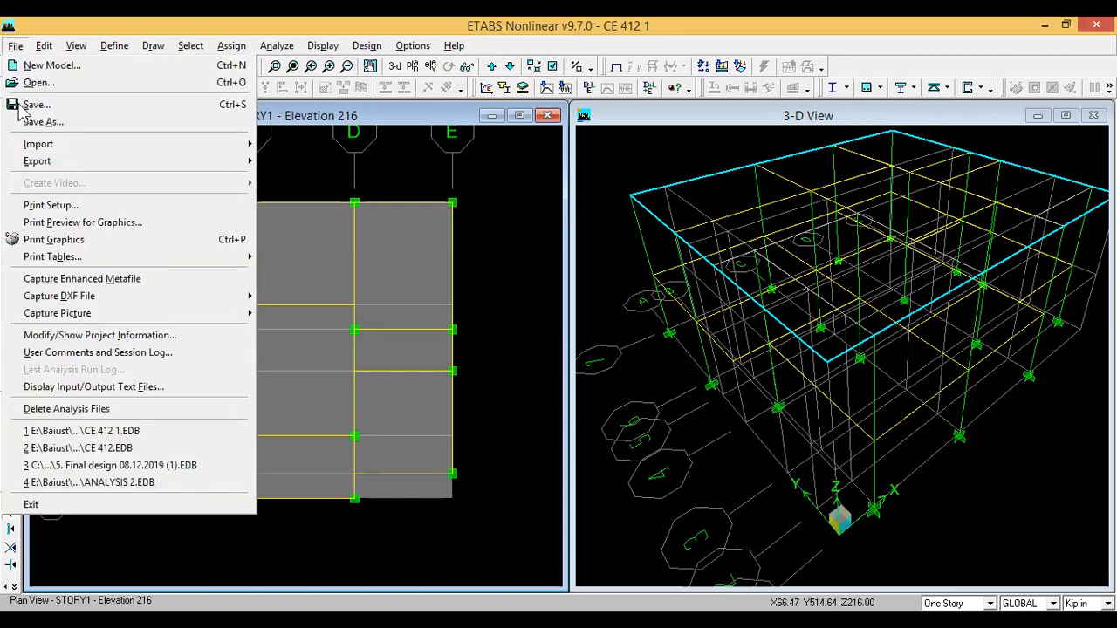
{"action": "left_click", "coordinate": [513, 220]}
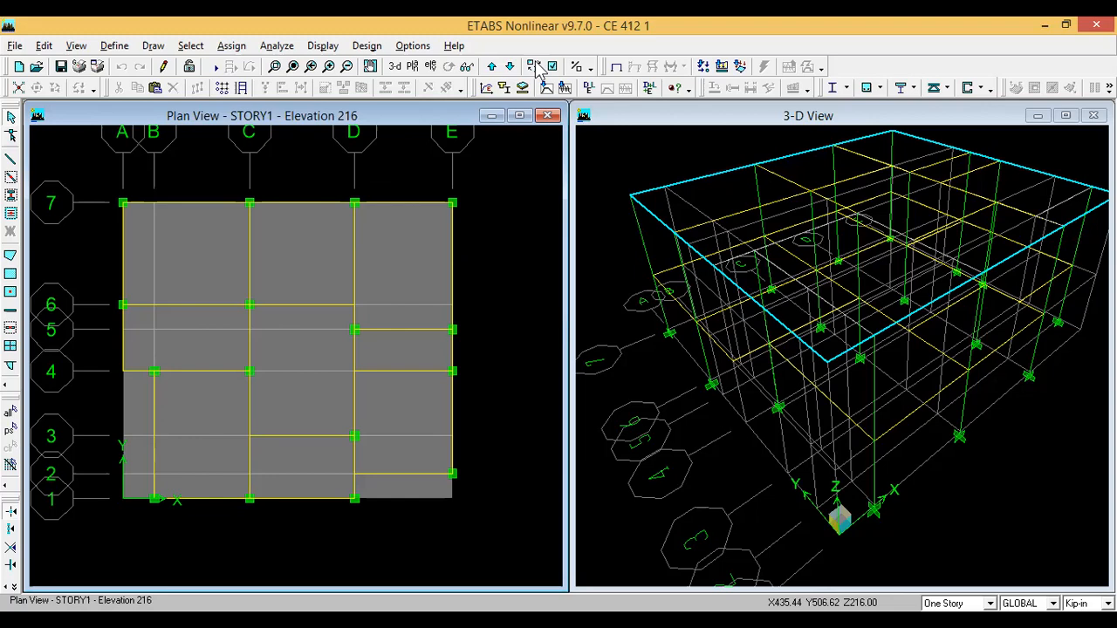
{"action": "right_click", "coordinate": [395, 288]}
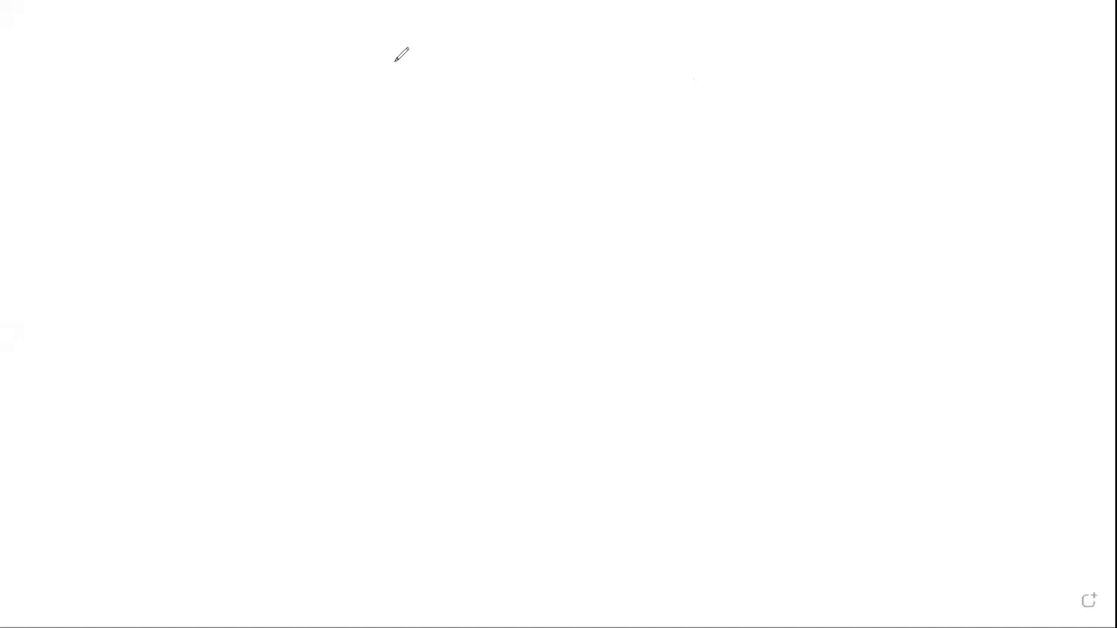
- Handwrite the first two list items, "1. Layout" and "2. E G", in red on the blank whiteboard
{"action": "left_click_drag", "start_coordinate": [78, 98], "coordinate": [77, 142]}
{"action": "mouse_move", "coordinate": [127, 98]}
{"action": "left_mouse_down"}
{"action": "mouse_move", "coordinate": [142, 137]}
{"action": "mouse_move", "coordinate": [165, 118]}
{"action": "mouse_move", "coordinate": [195, 131]}
{"action": "mouse_move", "coordinate": [189, 159]}
{"action": "left_mouse_up"}
{"action": "mouse_move", "coordinate": [231, 115]}
{"action": "left_mouse_down"}
{"action": "mouse_move", "coordinate": [219, 133]}
{"action": "mouse_move", "coordinate": [232, 116]}
{"action": "mouse_move", "coordinate": [297, 136]}
{"action": "mouse_move", "coordinate": [309, 128]}
{"action": "left_mouse_up"}
{"action": "left_click_drag", "start_coordinate": [78, 186], "coordinate": [117, 227]}
{"action": "left_click", "coordinate": [119, 214]}
{"action": "left_click_drag", "start_coordinate": [148, 181], "coordinate": [145, 236]}
{"action": "mouse_move", "coordinate": [147, 184]}
{"action": "left_mouse_down"}
{"action": "mouse_move", "coordinate": [168, 186]}
{"action": "mouse_move", "coordinate": [166, 234]}
{"action": "left_mouse_up"}
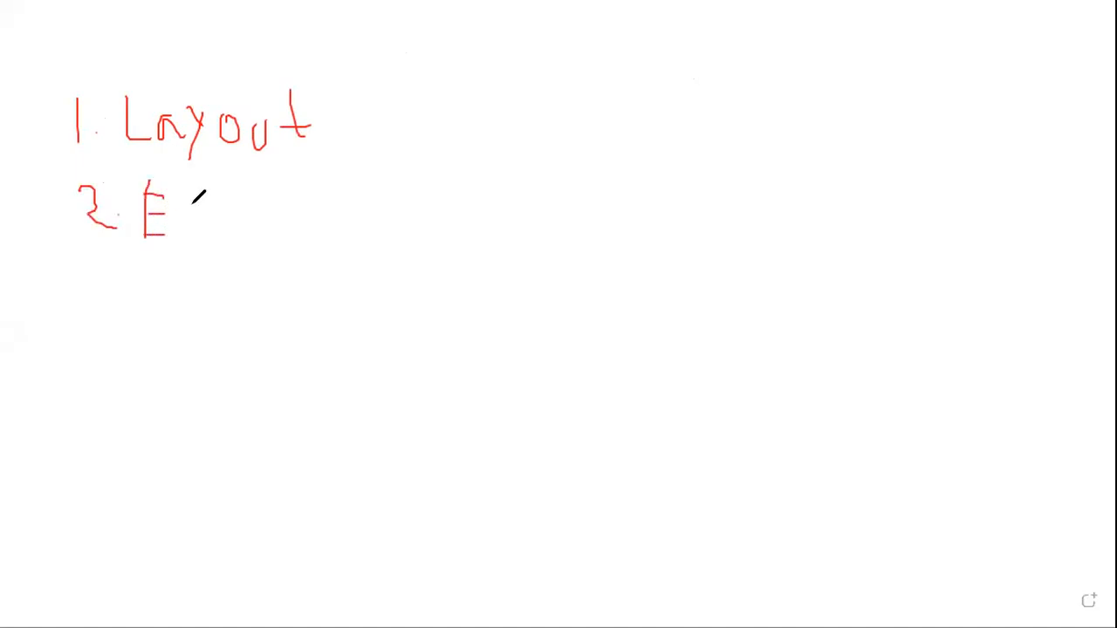
{"action": "mouse_move", "coordinate": [221, 191]}
{"action": "left_mouse_down"}
{"action": "mouse_move", "coordinate": [202, 215]}
{"action": "mouse_move", "coordinate": [211, 206]}
{"action": "mouse_move", "coordinate": [228, 224]}
{"action": "left_mouse_up"}
- Handwrite the third list item, "3. De", on the whiteboard and put a dot after the E of item 2
{"action": "left_click_drag", "start_coordinate": [86, 264], "coordinate": [91, 302]}
{"action": "left_click", "coordinate": [113, 295]}
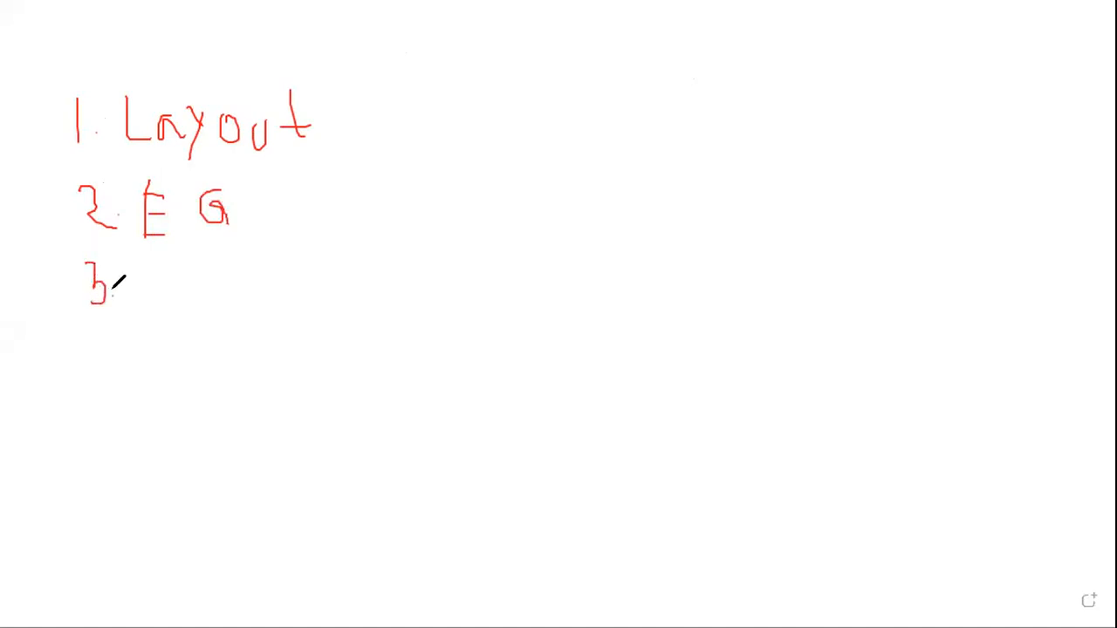
{"action": "left_click", "coordinate": [177, 232]}
{"action": "left_click_drag", "start_coordinate": [143, 267], "coordinate": [143, 310]}
{"action": "mouse_move", "coordinate": [145, 268]}
{"action": "left_mouse_down"}
{"action": "mouse_move", "coordinate": [142, 311]}
{"action": "mouse_move", "coordinate": [199, 307]}
{"action": "left_mouse_up"}
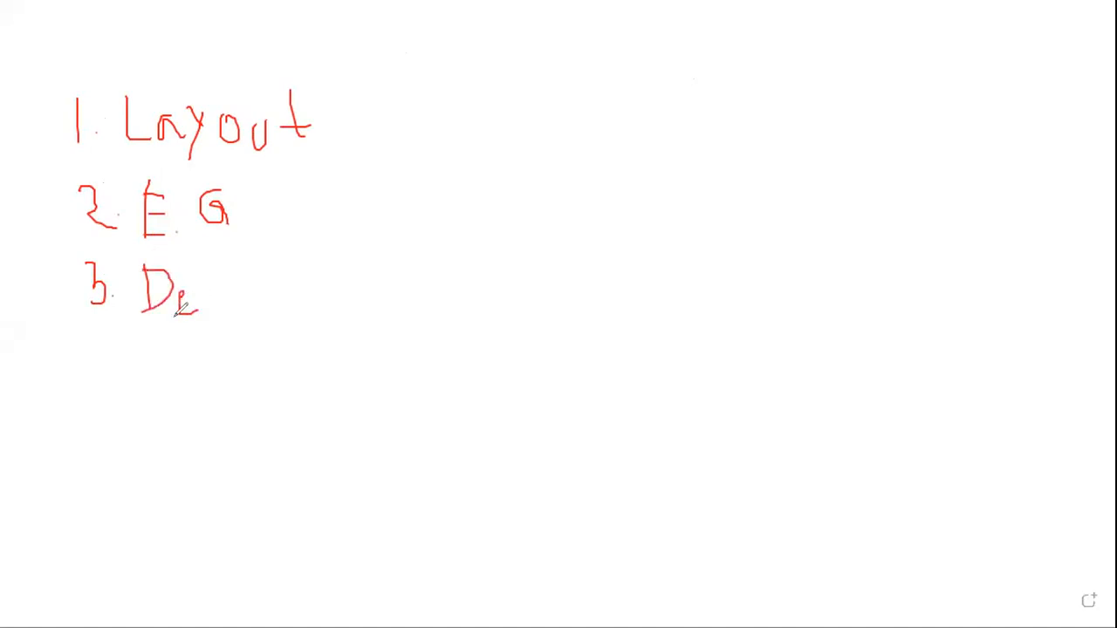
- Handwrite list items "4. Col", "5. Be" and "6. Slab" below item 3, and draw an arrow after "Be"
{"action": "left_click_drag", "start_coordinate": [102, 353], "coordinate": [108, 414]}
{"action": "mouse_move", "coordinate": [164, 362]}
{"action": "left_mouse_down"}
{"action": "mouse_move", "coordinate": [166, 390]}
{"action": "mouse_move", "coordinate": [183, 367]}
{"action": "mouse_move", "coordinate": [201, 386]}
{"action": "left_mouse_up"}
{"action": "mouse_move", "coordinate": [91, 439]}
{"action": "left_mouse_down"}
{"action": "mouse_move", "coordinate": [118, 437]}
{"action": "mouse_move", "coordinate": [96, 467]}
{"action": "left_mouse_up"}
{"action": "mouse_move", "coordinate": [146, 427]}
{"action": "left_mouse_down"}
{"action": "mouse_move", "coordinate": [146, 462]}
{"action": "mouse_move", "coordinate": [201, 465]}
{"action": "left_mouse_up"}
{"action": "mouse_move", "coordinate": [114, 494]}
{"action": "left_mouse_down"}
{"action": "mouse_move", "coordinate": [103, 521]}
{"action": "mouse_move", "coordinate": [187, 499]}
{"action": "mouse_move", "coordinate": [186, 515]}
{"action": "mouse_move", "coordinate": [222, 528]}
{"action": "left_mouse_up"}
{"action": "left_click", "coordinate": [128, 516]}
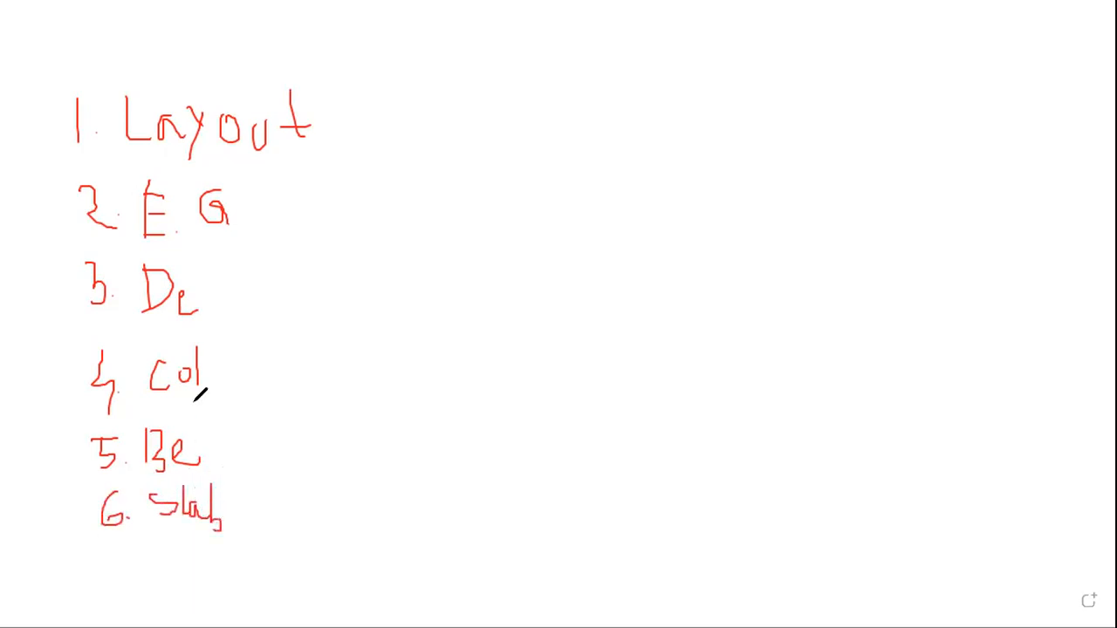
{"action": "mouse_move", "coordinate": [193, 449]}
{"action": "left_mouse_down"}
{"action": "mouse_move", "coordinate": [229, 446]}
{"action": "mouse_move", "coordinate": [229, 456]}
{"action": "left_mouse_up"}
- Handwrite list item 7 on the whiteboard beside "Layout"
{"action": "mouse_move", "coordinate": [358, 120]}
{"action": "left_mouse_down"}
{"action": "mouse_move", "coordinate": [373, 130]}
{"action": "mouse_move", "coordinate": [342, 161]}
{"action": "mouse_move", "coordinate": [377, 157]}
{"action": "left_mouse_up"}
{"action": "left_click", "coordinate": [380, 162]}
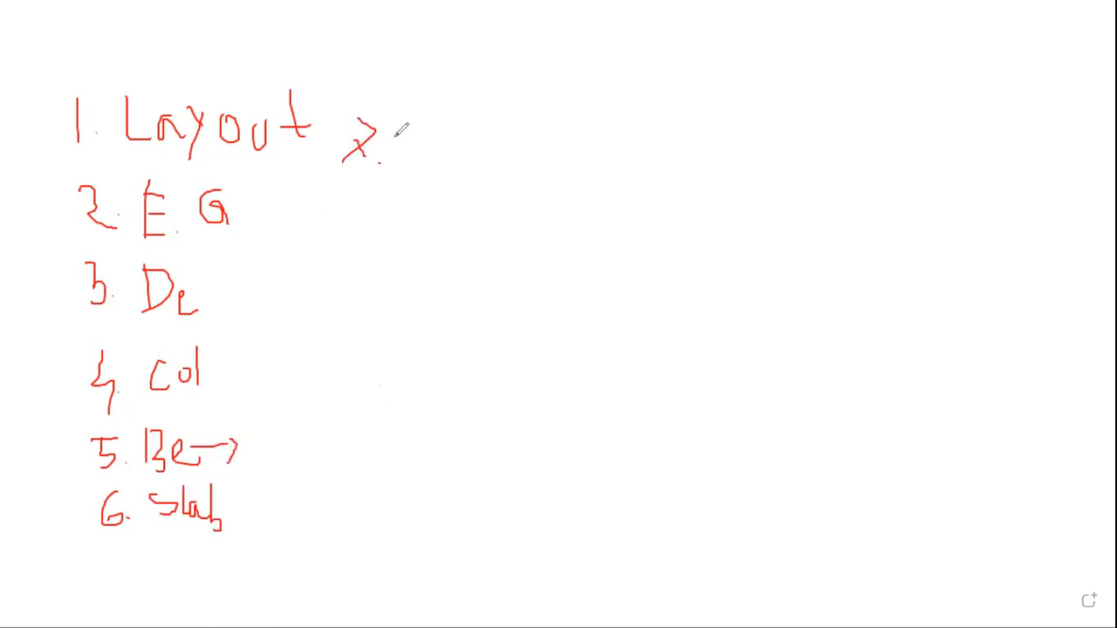
{"action": "mouse_move", "coordinate": [405, 110]}
{"action": "left_mouse_down"}
{"action": "mouse_move", "coordinate": [408, 150]}
{"action": "mouse_move", "coordinate": [443, 150]}
{"action": "mouse_move", "coordinate": [447, 138]}
{"action": "left_mouse_up"}
{"action": "left_click_drag", "start_coordinate": [482, 103], "coordinate": [480, 149]}
{"action": "mouse_move", "coordinate": [478, 124]}
{"action": "left_mouse_down"}
{"action": "mouse_move", "coordinate": [472, 149]}
{"action": "mouse_move", "coordinate": [436, 152]}
{"action": "left_mouse_up"}
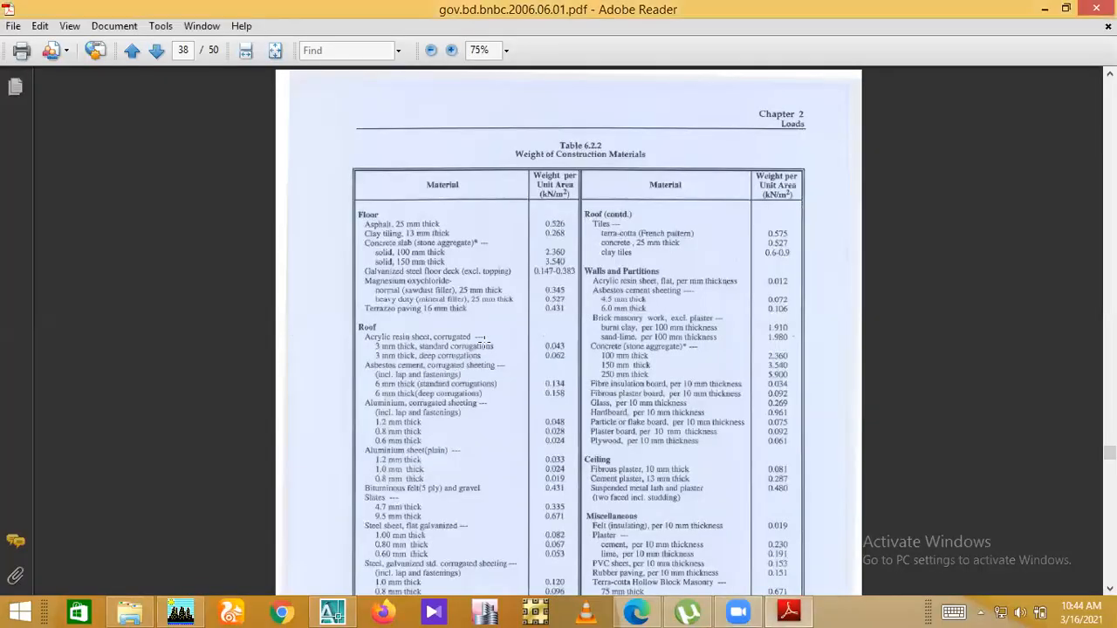
- Examine Chapter 2 Loads in the gov.bd.bnbc.2006.06.01.pdf file, covering section 2.2 Dead Loads and Table 6.2.1, Unit Weight of Basic Materials
{"action": "scroll", "coordinate": [478, 341], "scroll_direction": "up", "scroll_amount": 10}
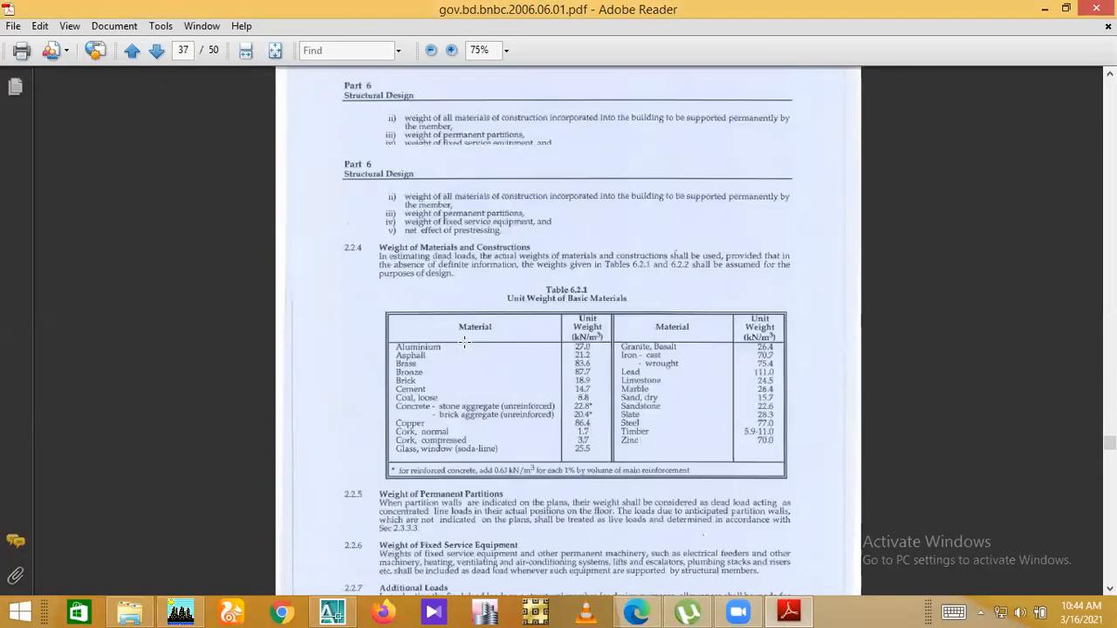
{"action": "scroll", "coordinate": [464, 340], "scroll_direction": "up", "scroll_amount": 5}
{"action": "scroll", "coordinate": [464, 337], "scroll_direction": "down", "scroll_amount": 4}
{"action": "scroll", "coordinate": [465, 338], "scroll_direction": "up", "scroll_amount": 2}
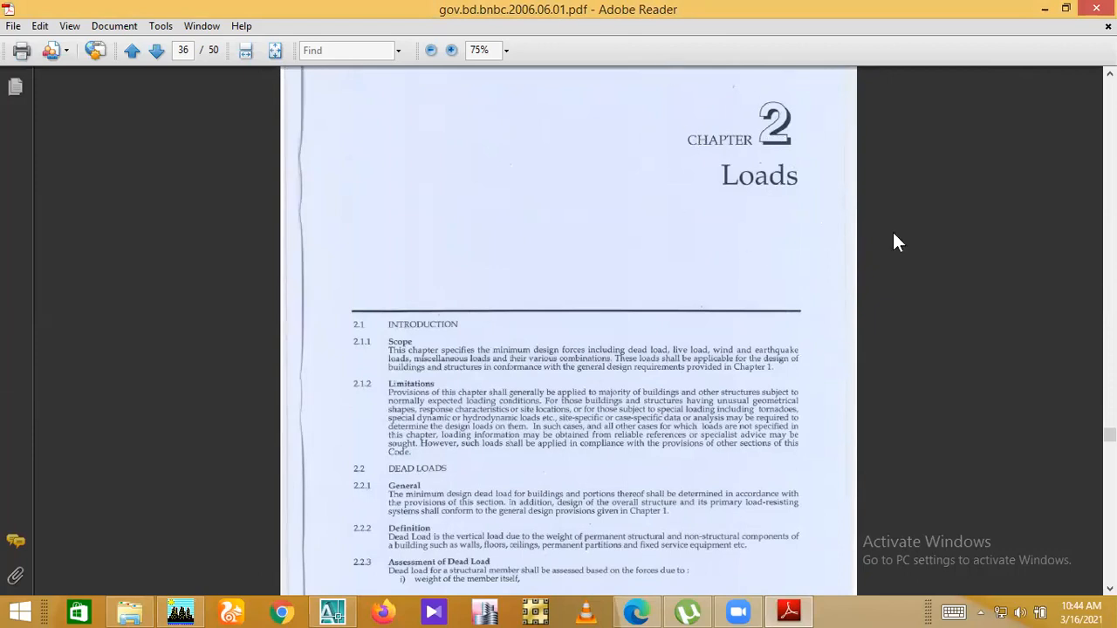
{"action": "scroll", "coordinate": [393, 326], "scroll_direction": "down", "scroll_amount": 5}
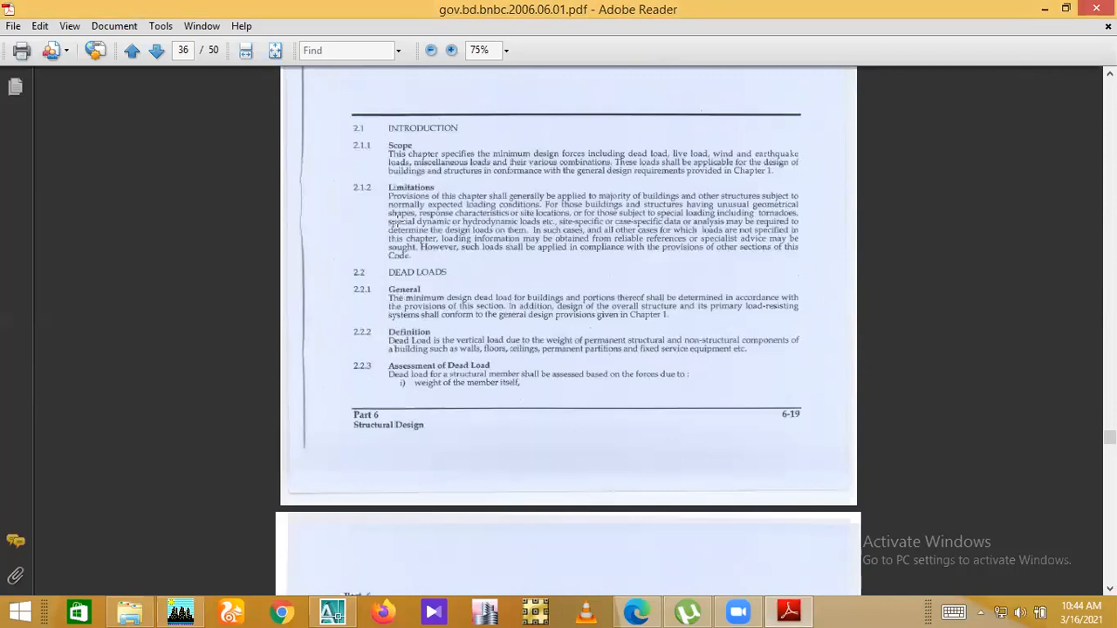
{"action": "scroll", "coordinate": [394, 221], "scroll_direction": "down", "scroll_amount": 13}
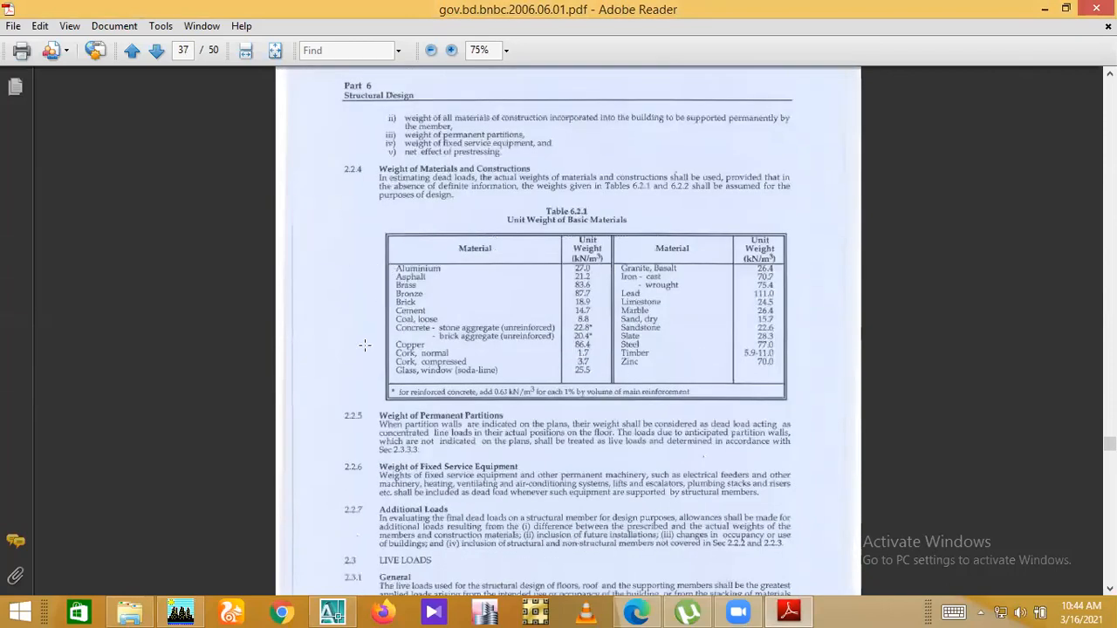
{"action": "scroll", "coordinate": [365, 346], "scroll_direction": "down", "scroll_amount": 7}
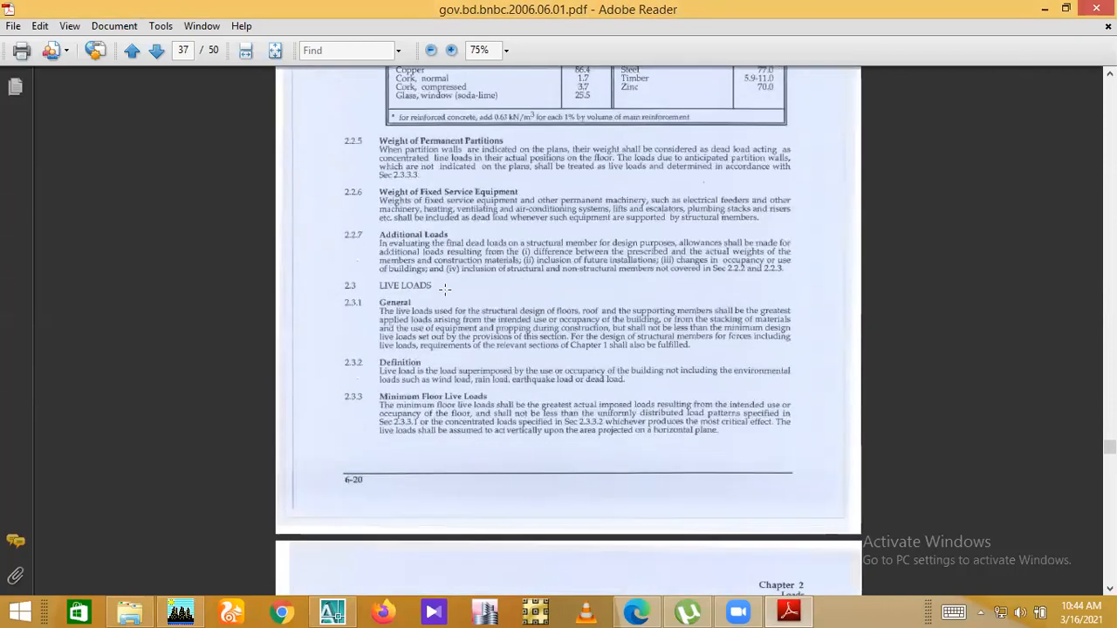
- Examine section 2.3 Live Loads, temporarily marking its heading, and Table 6.2.2, Weight of Construction Materials
{"action": "scroll", "coordinate": [394, 295], "scroll_direction": "up", "scroll_amount": 2}
{"action": "scroll", "coordinate": [394, 295], "scroll_direction": "down", "scroll_amount": 2}
{"action": "left_click_drag", "start_coordinate": [359, 297], "coordinate": [702, 291]}
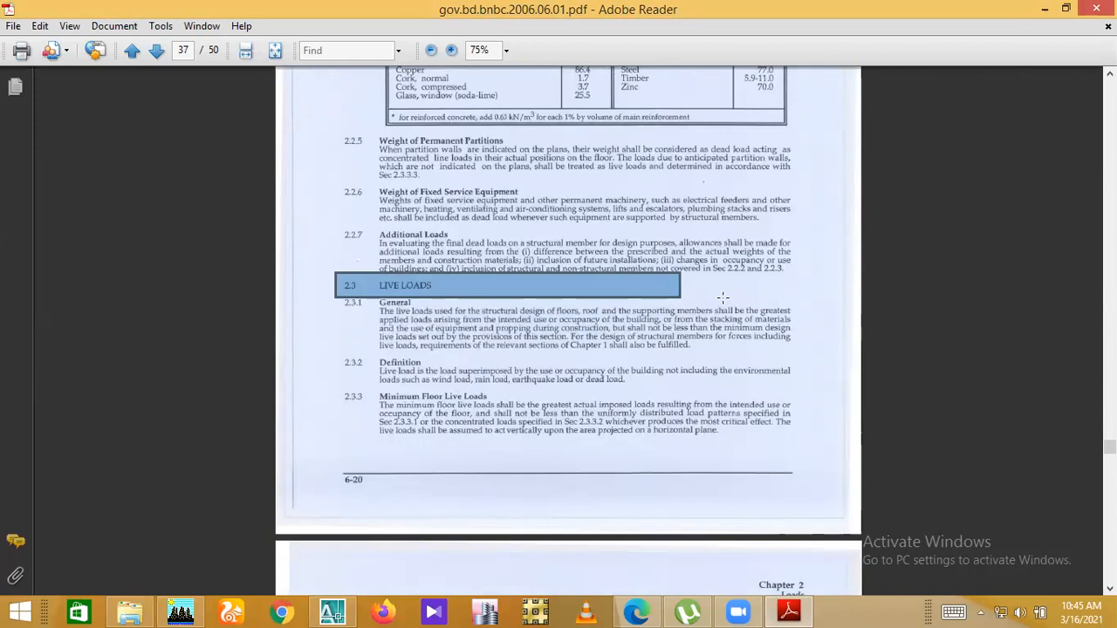
{"action": "left_click", "coordinate": [708, 301]}
{"action": "left_click", "coordinate": [570, 309]}
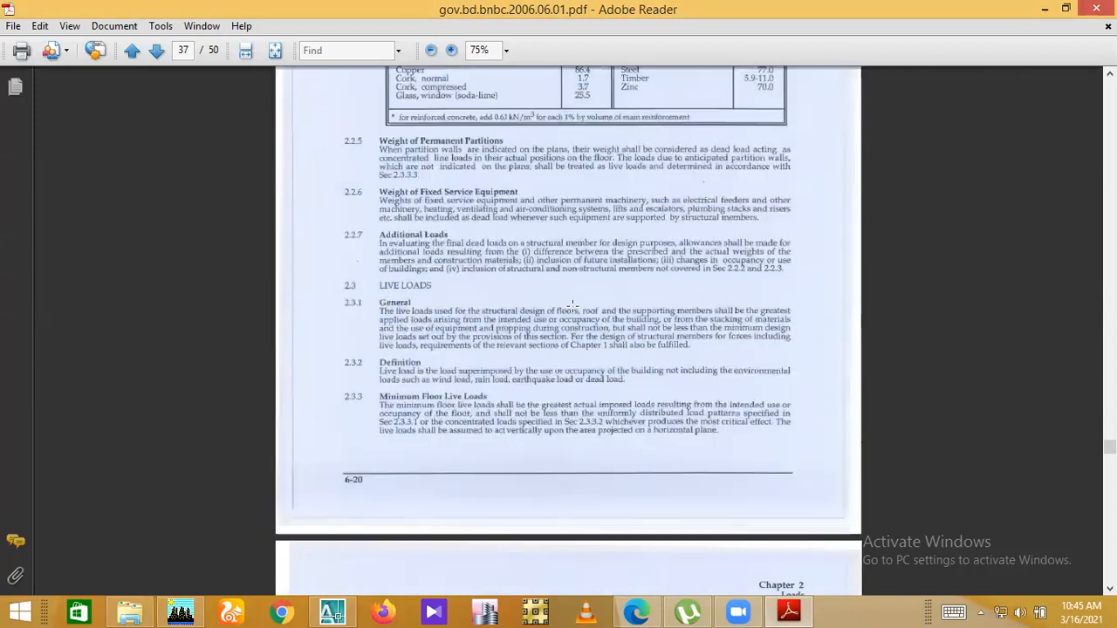
{"action": "scroll", "coordinate": [466, 376], "scroll_direction": "down", "scroll_amount": 11}
{"action": "scroll", "coordinate": [466, 376], "scroll_direction": "down", "scroll_amount": 1}
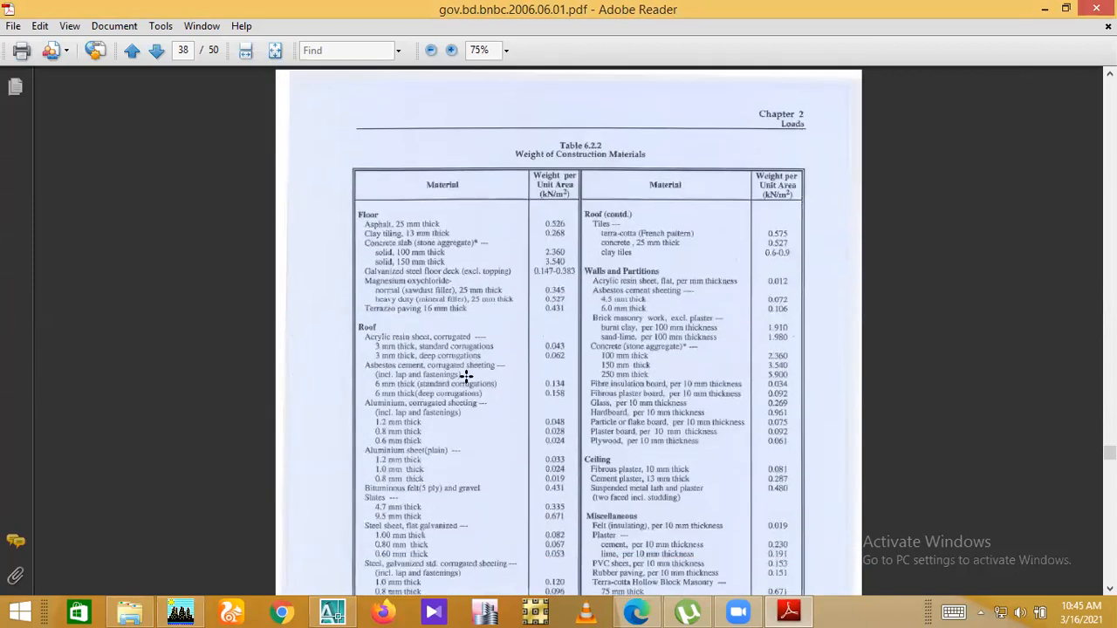
{"action": "scroll", "coordinate": [466, 376], "scroll_direction": "down", "scroll_amount": 3}
{"action": "scroll", "coordinate": [467, 273], "scroll_direction": "up", "scroll_amount": 4}
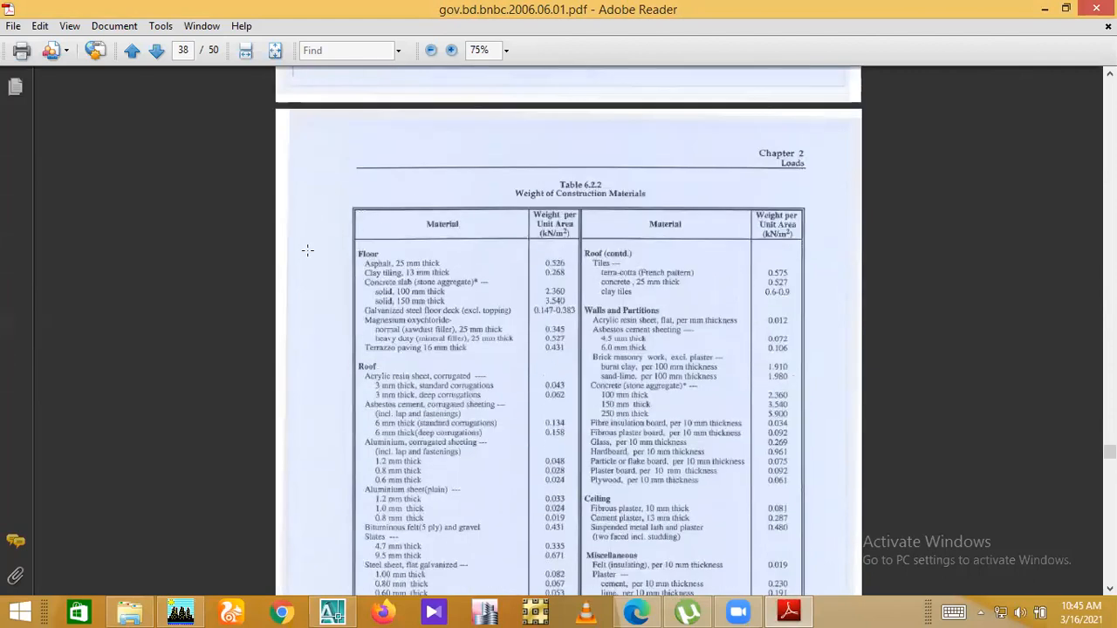
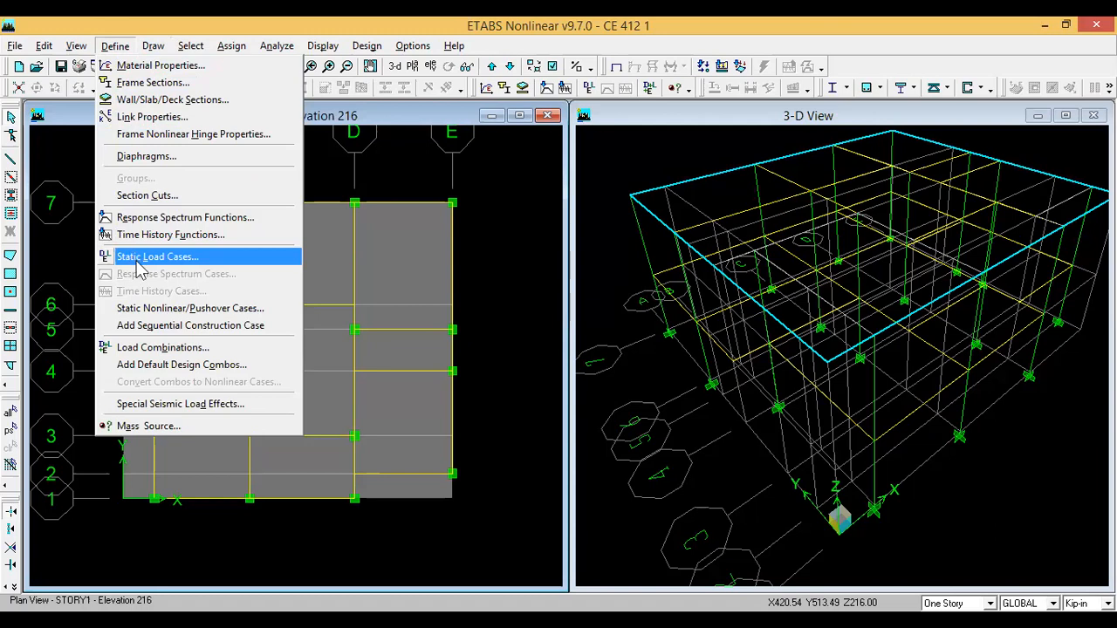
- Open the static load case definitions and examine the existing DEAD and LIVE cases
{"action": "left_click", "coordinate": [139, 260]}
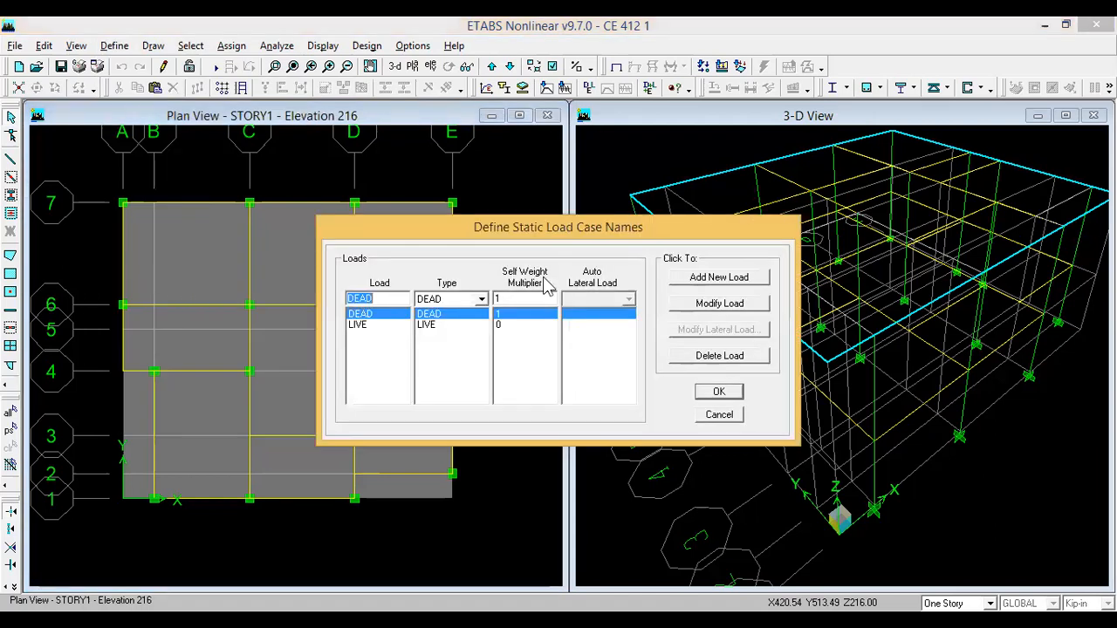
{"action": "left_click", "coordinate": [395, 327]}
{"action": "left_click", "coordinate": [402, 314]}
{"action": "left_click", "coordinate": [405, 323]}
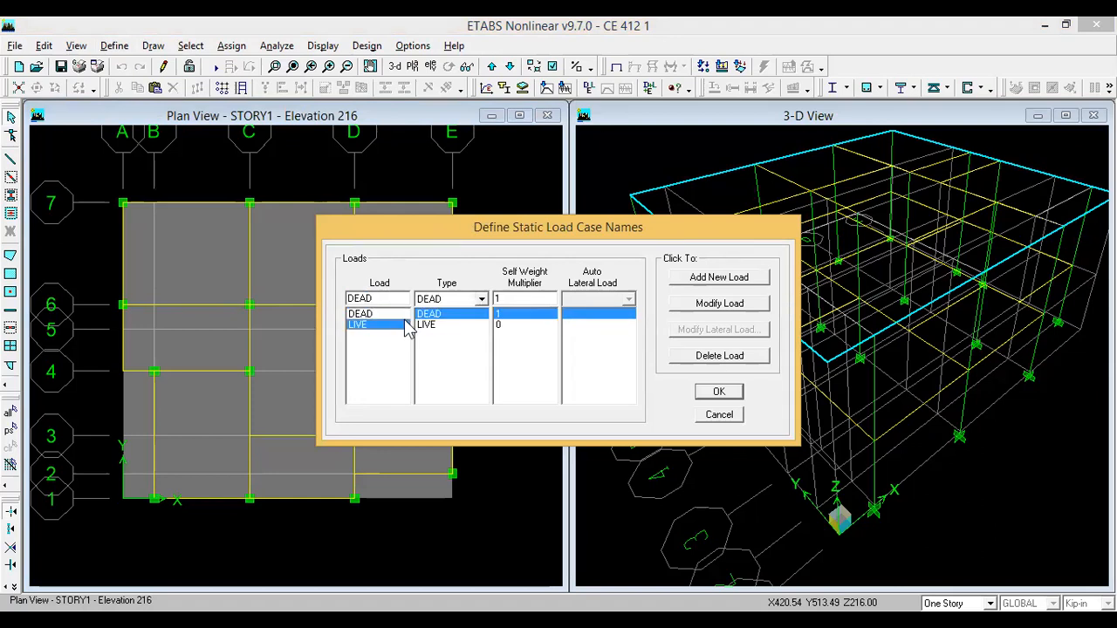
{"action": "left_click", "coordinate": [410, 314]}
{"action": "left_click", "coordinate": [412, 325]}
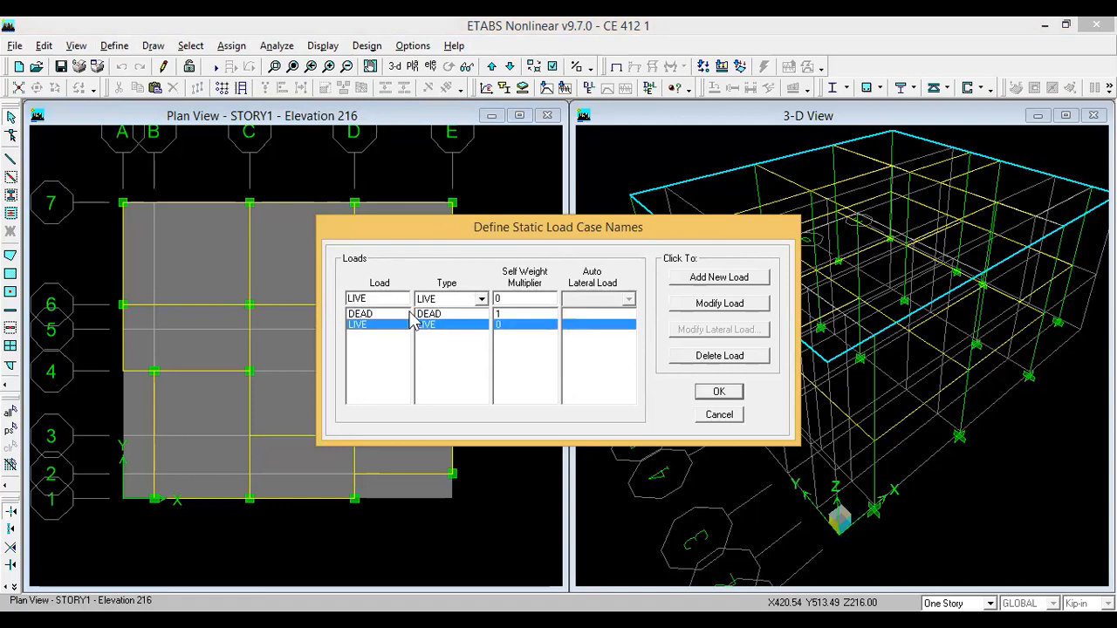
{"action": "left_click", "coordinate": [410, 315]}
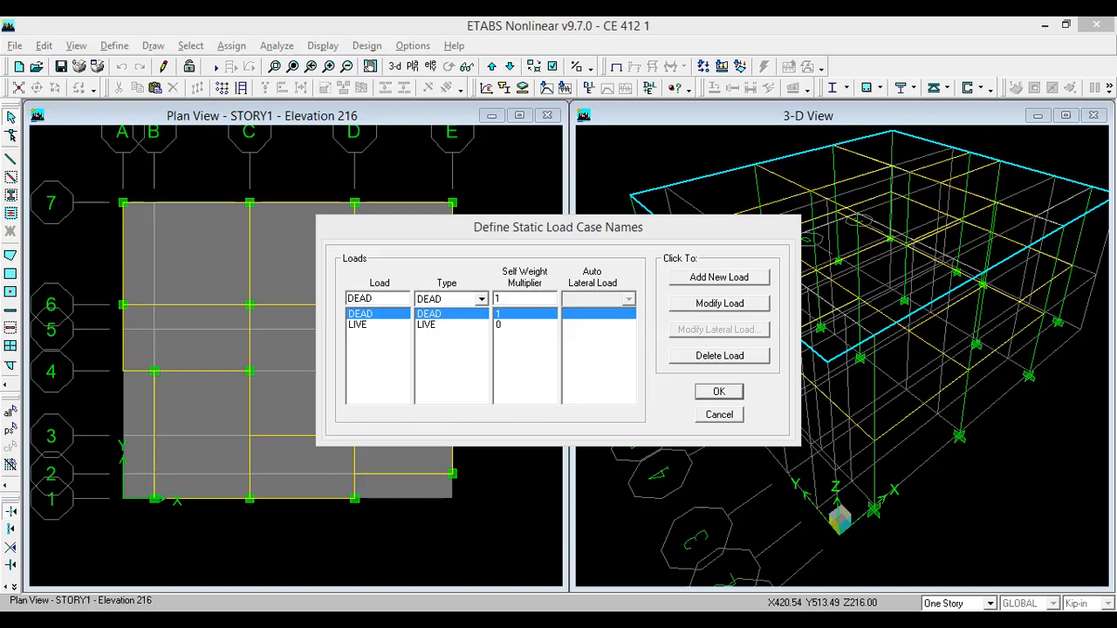
- Add a static load case named EX with type QUAKE, self weight multiplier 0 and auto lateral load UBC 94
{"action": "double_click", "coordinate": [375, 300]}
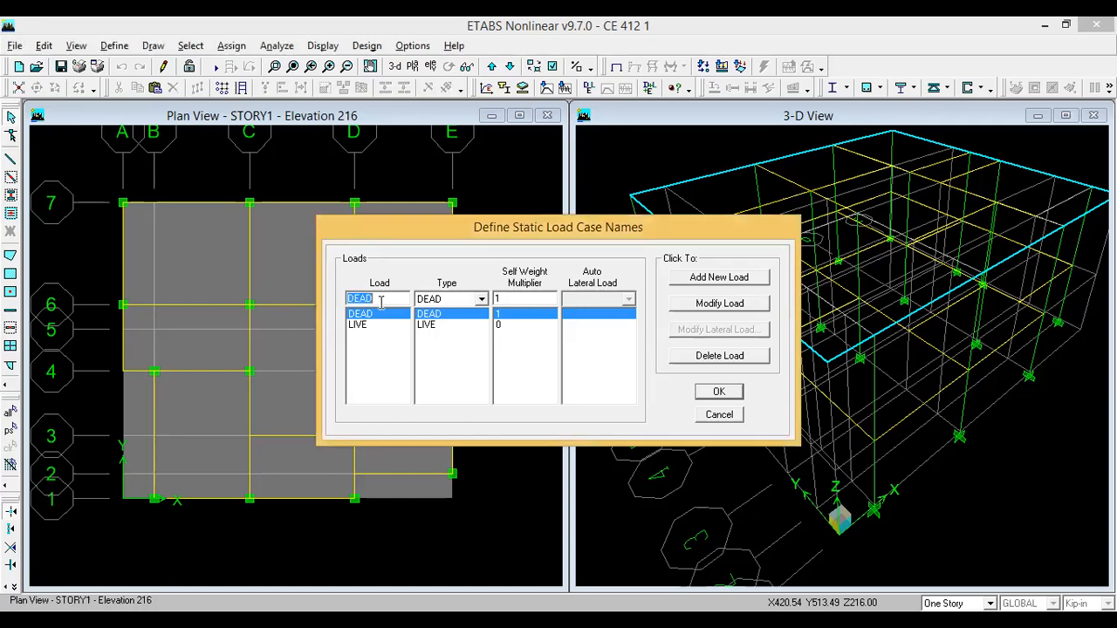
{"action": "type", "text": "EX"}
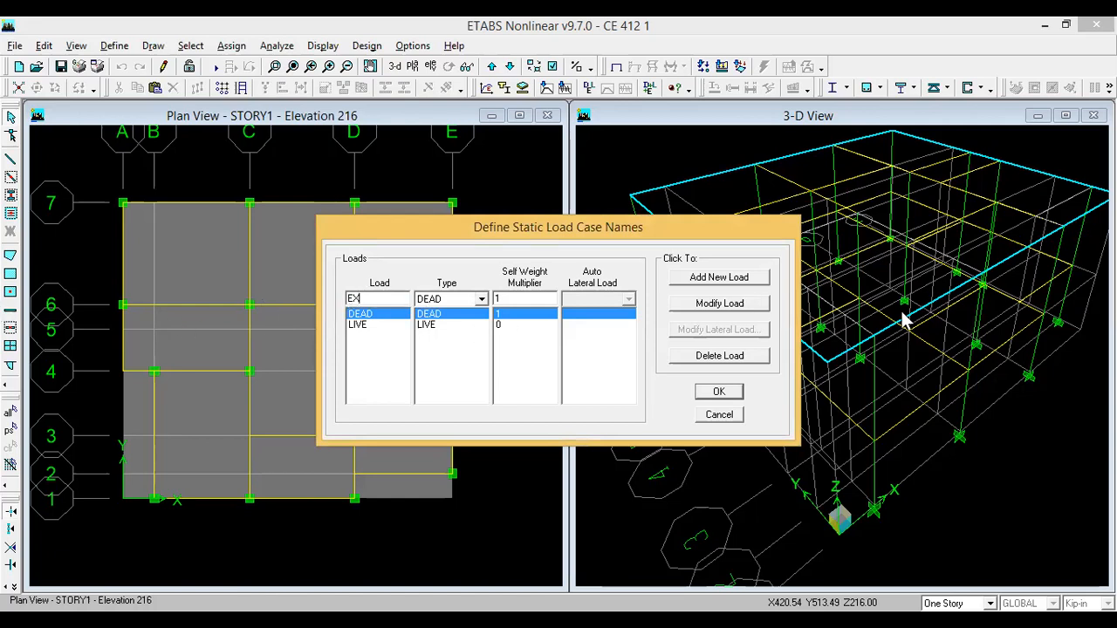
{"action": "left_click", "coordinate": [481, 300]}
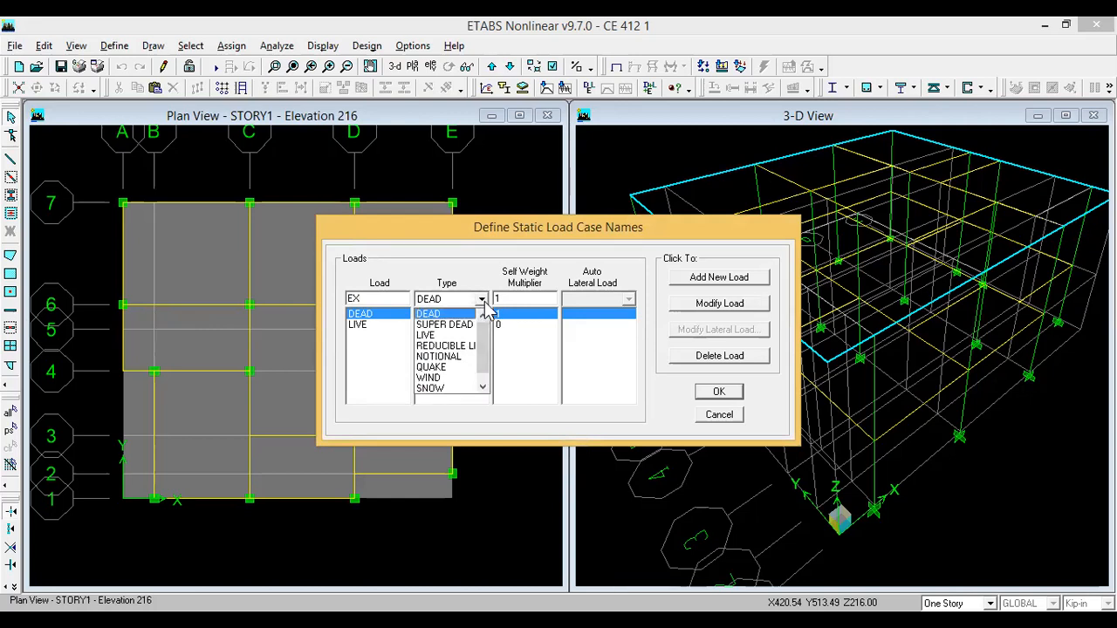
{"action": "left_click", "coordinate": [445, 367]}
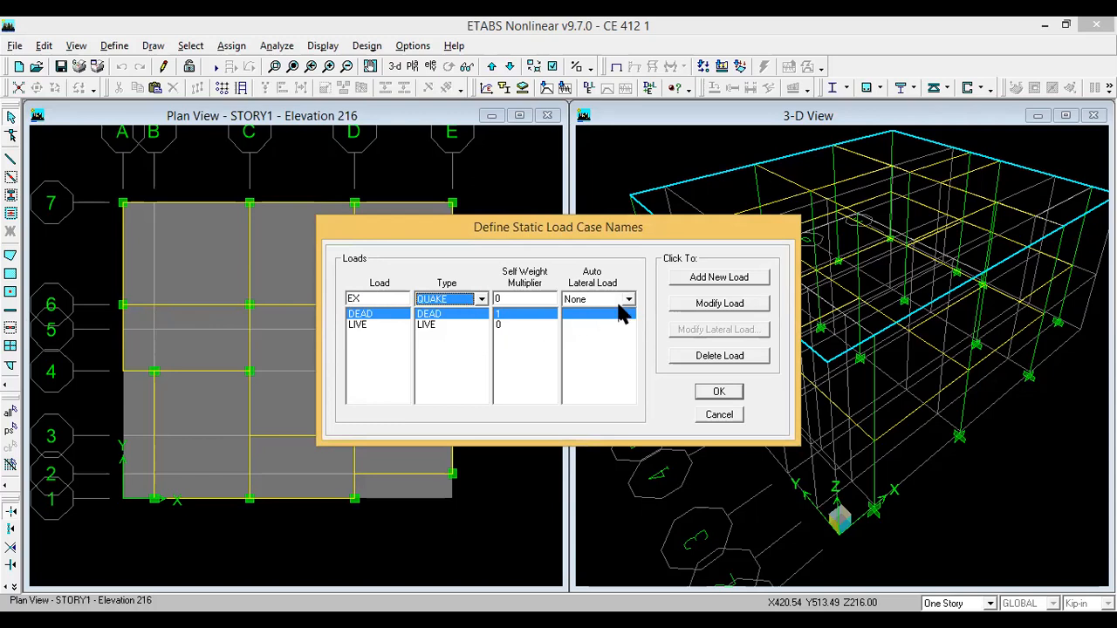
{"action": "left_click", "coordinate": [628, 300]}
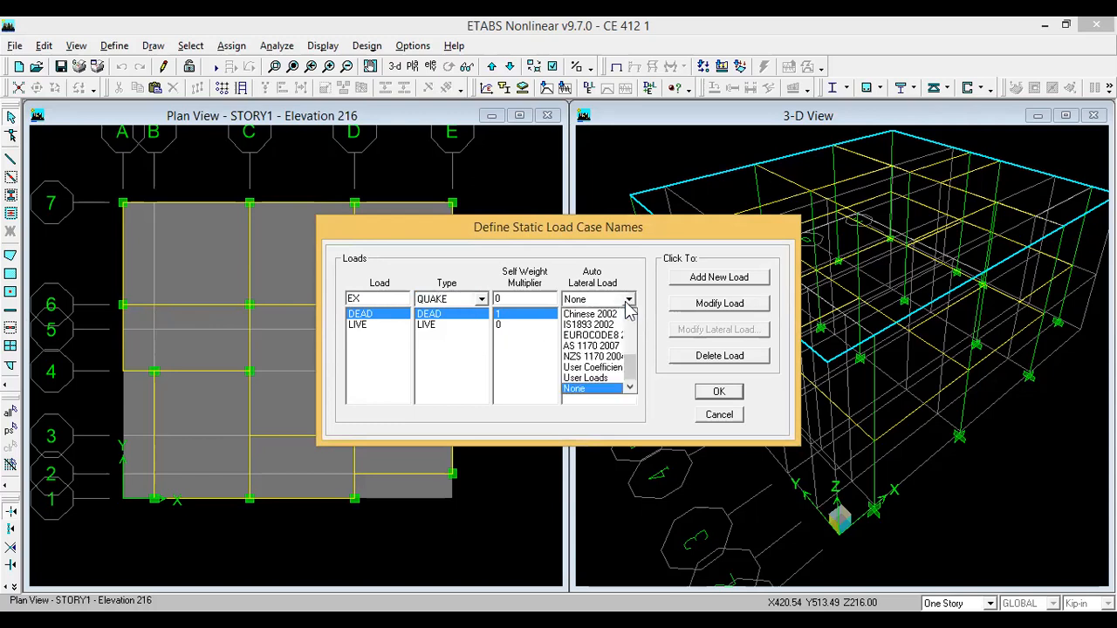
{"action": "scroll", "coordinate": [604, 379], "scroll_direction": "up", "scroll_amount": 1}
{"action": "scroll", "coordinate": [604, 375], "scroll_direction": "up", "scroll_amount": 4}
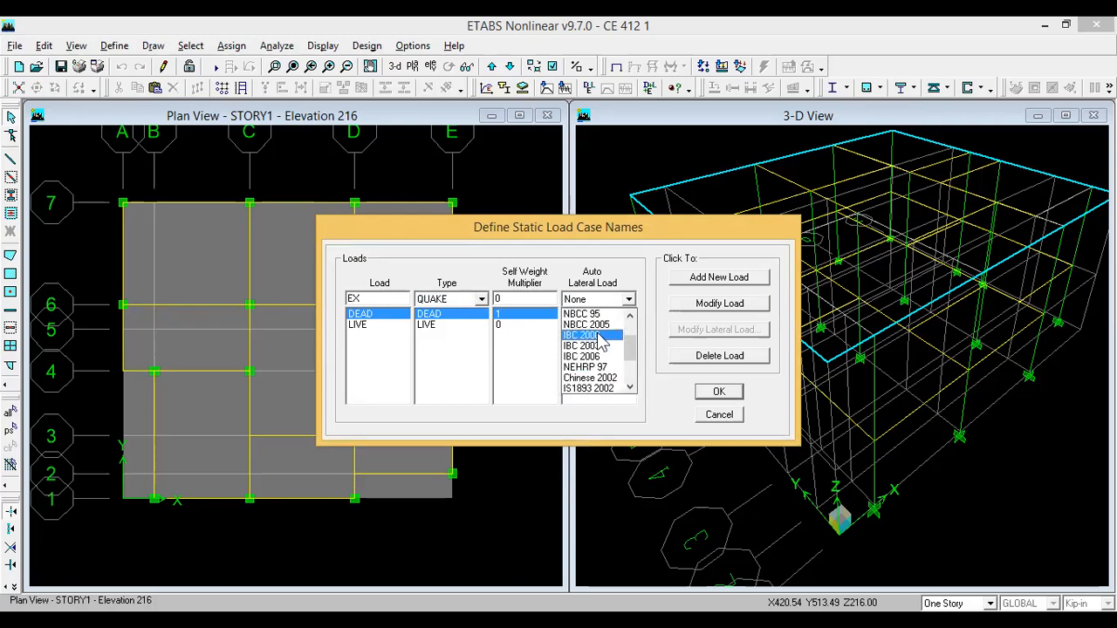
{"action": "scroll", "coordinate": [598, 343], "scroll_direction": "up", "scroll_amount": 1}
{"action": "scroll", "coordinate": [591, 338], "scroll_direction": "up", "scroll_amount": 1}
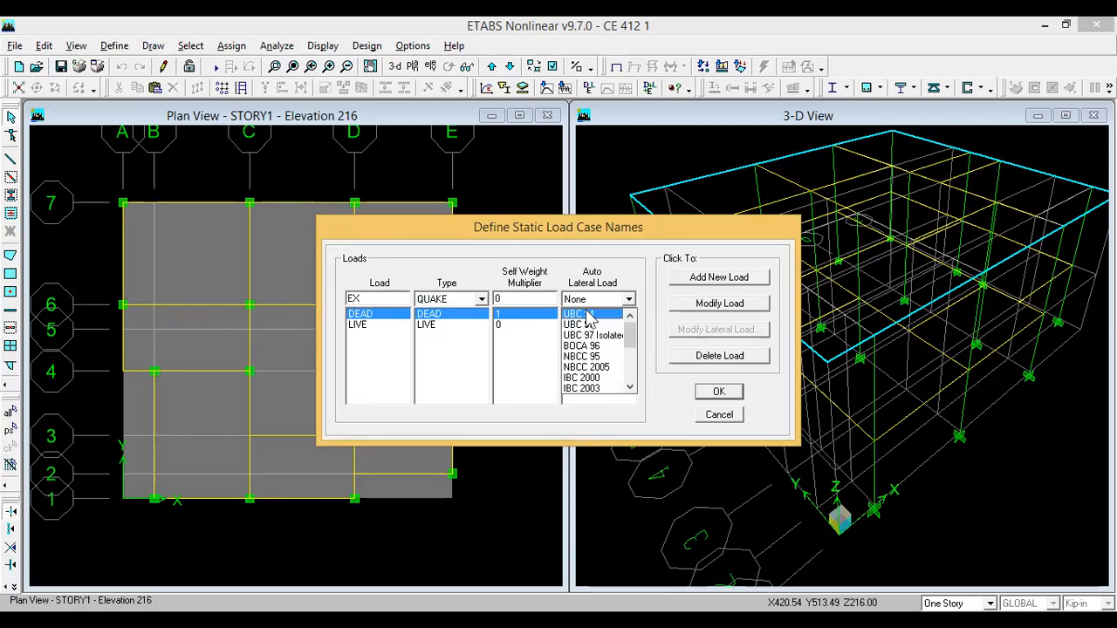
{"action": "left_click", "coordinate": [586, 314]}
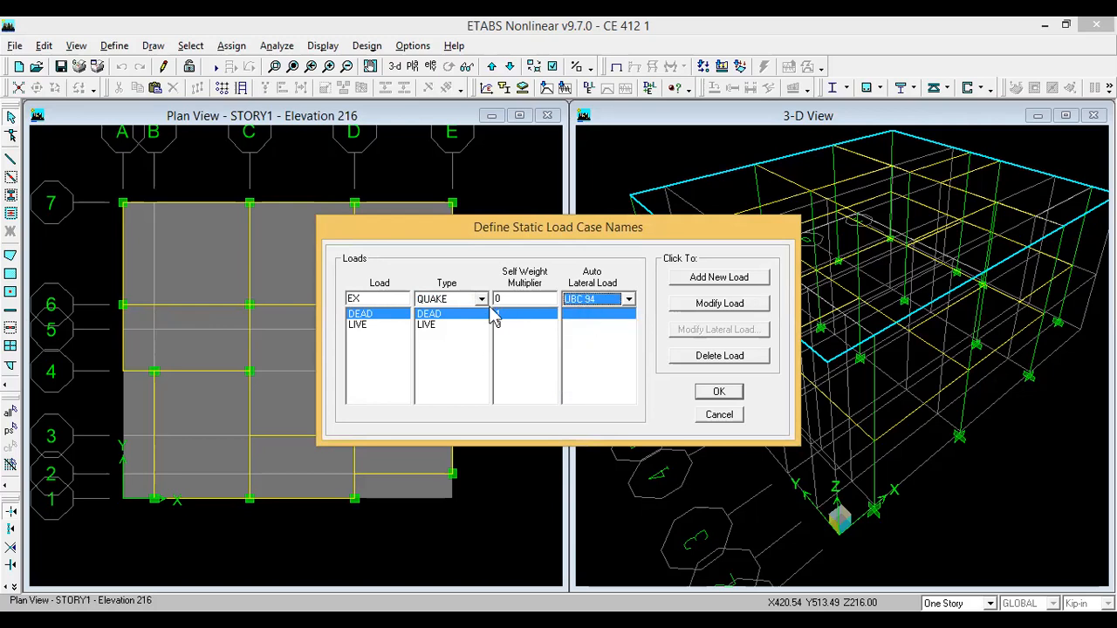
{"action": "left_click", "coordinate": [707, 281]}
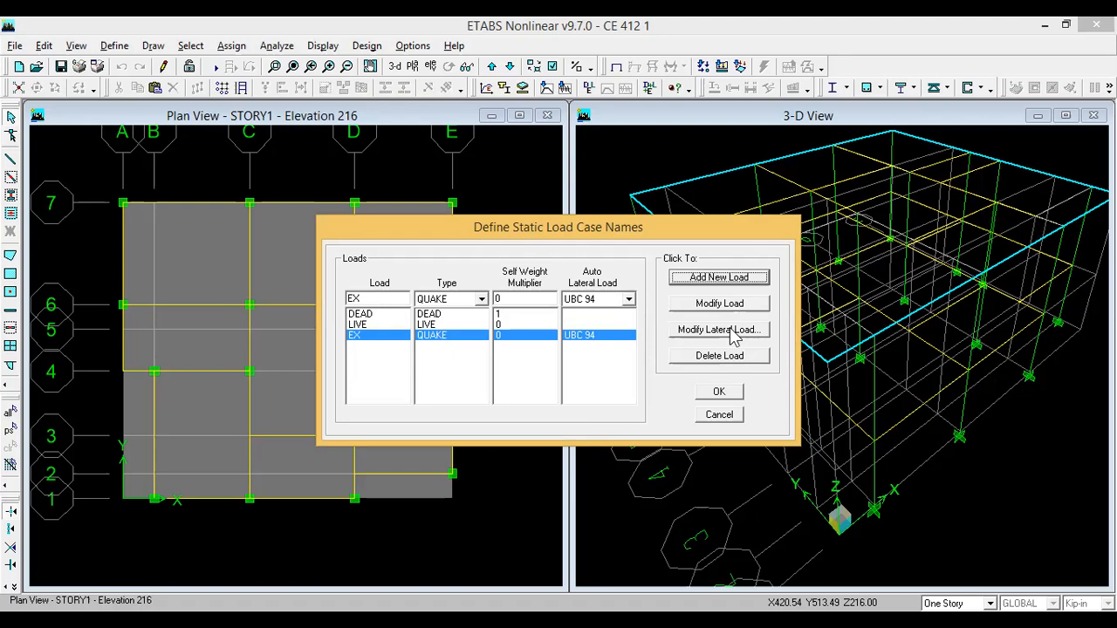
- Open the EX case's UBC 94 seismic loading settings, set the direction to X Dir and the time period to Method A
{"action": "left_click", "coordinate": [731, 332]}
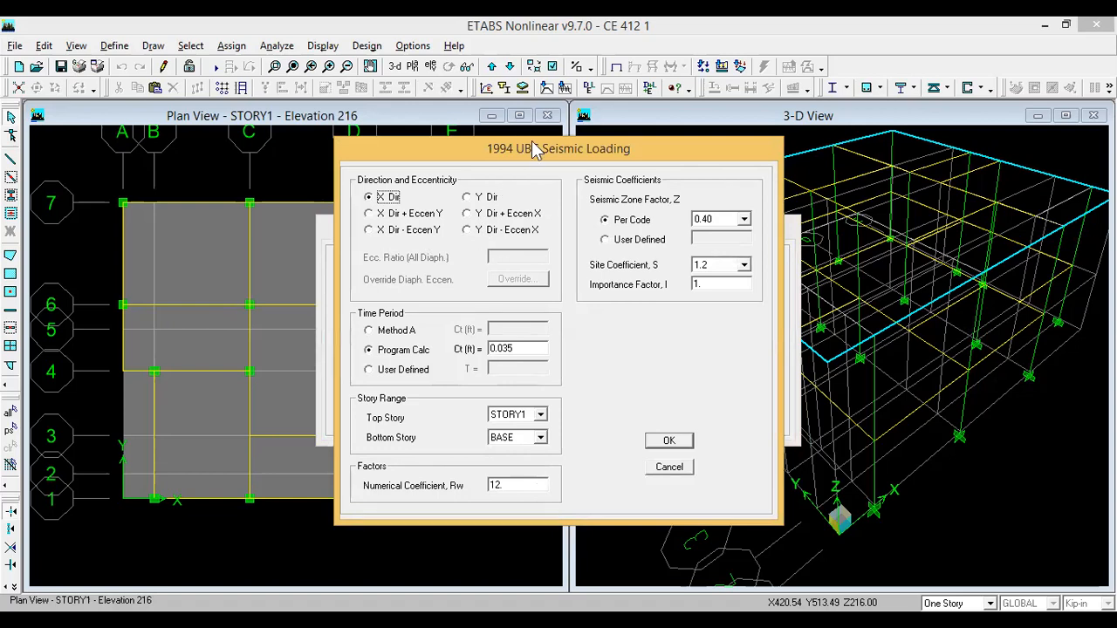
{"action": "left_click_drag", "start_coordinate": [537, 150], "coordinate": [574, 126]}
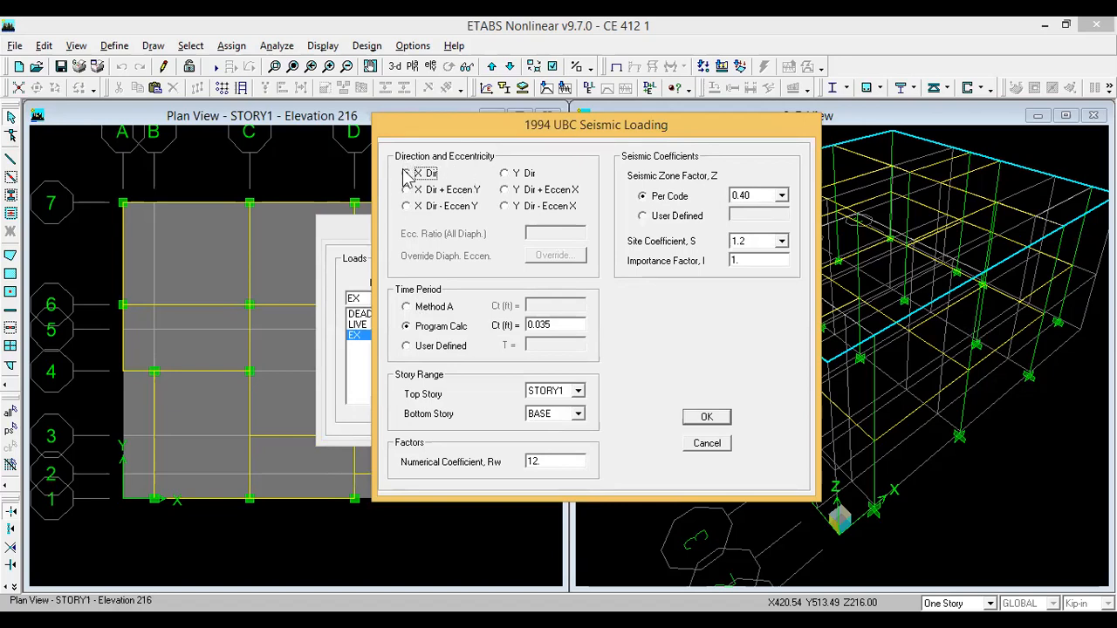
{"action": "left_click", "coordinate": [505, 176]}
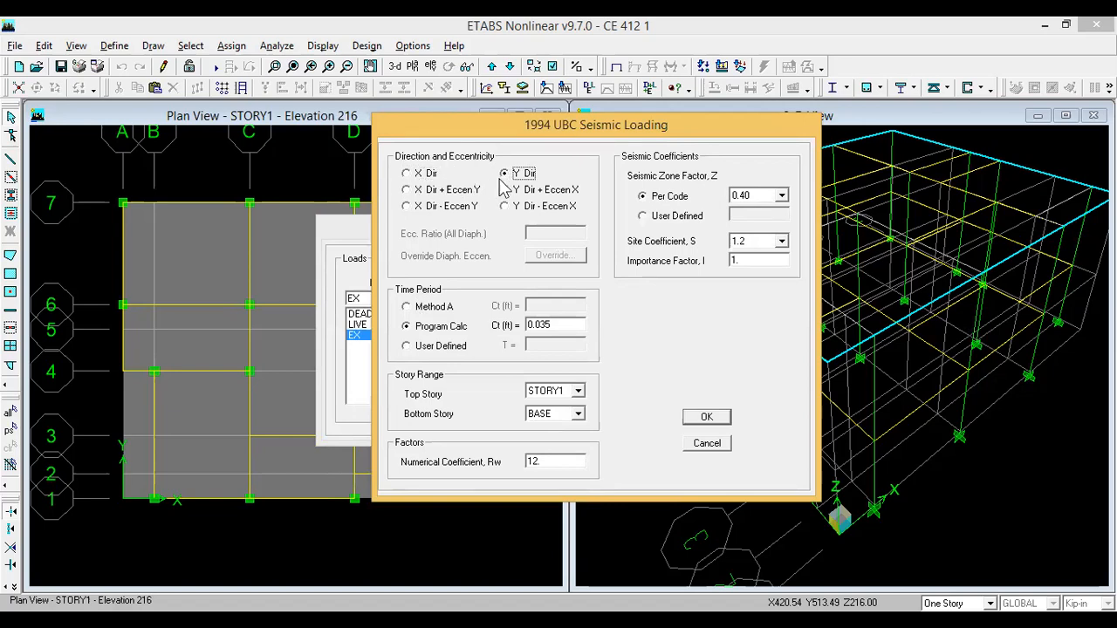
{"action": "left_click", "coordinate": [429, 178]}
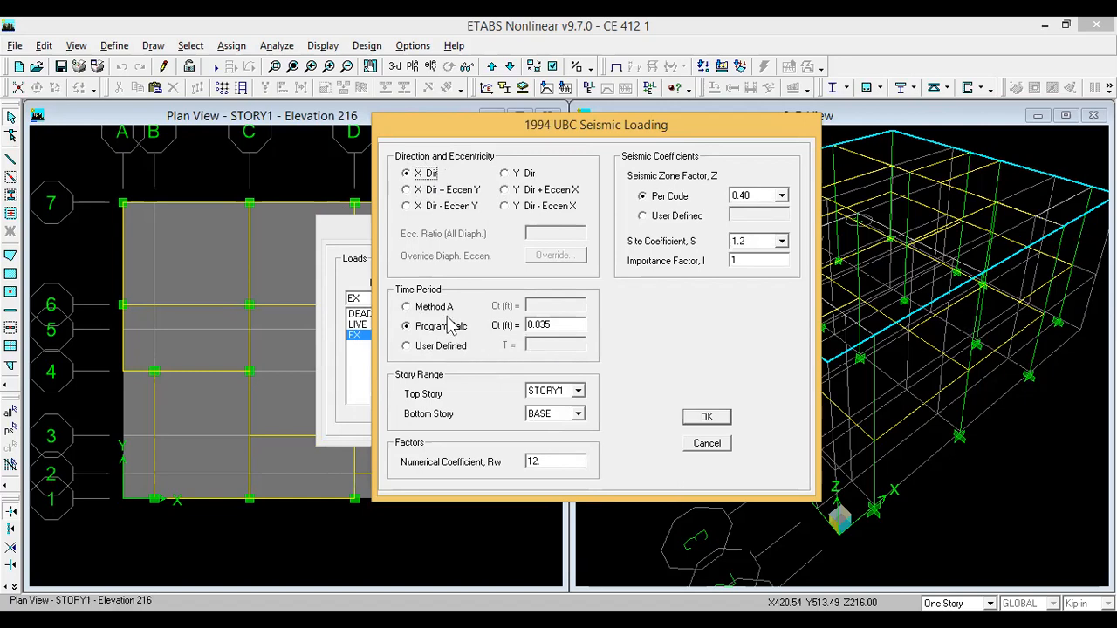
{"action": "left_click", "coordinate": [432, 309]}
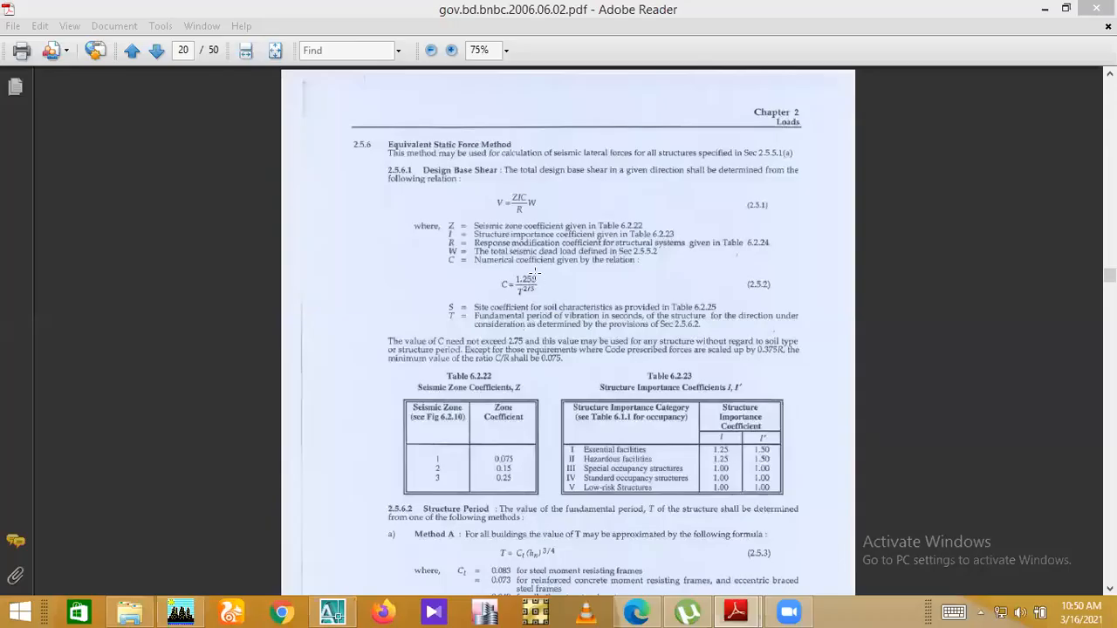
- Examine Fig. 6.2.10, Seismic Zoning Map of Bangladesh, in gov.bd.bnbc.2006.06.02.pdf in Adobe Reader, enlarging it to 125% and temporarily marking the Zone 2 area around Dhaka
{"action": "left_click", "coordinate": [564, 278]}
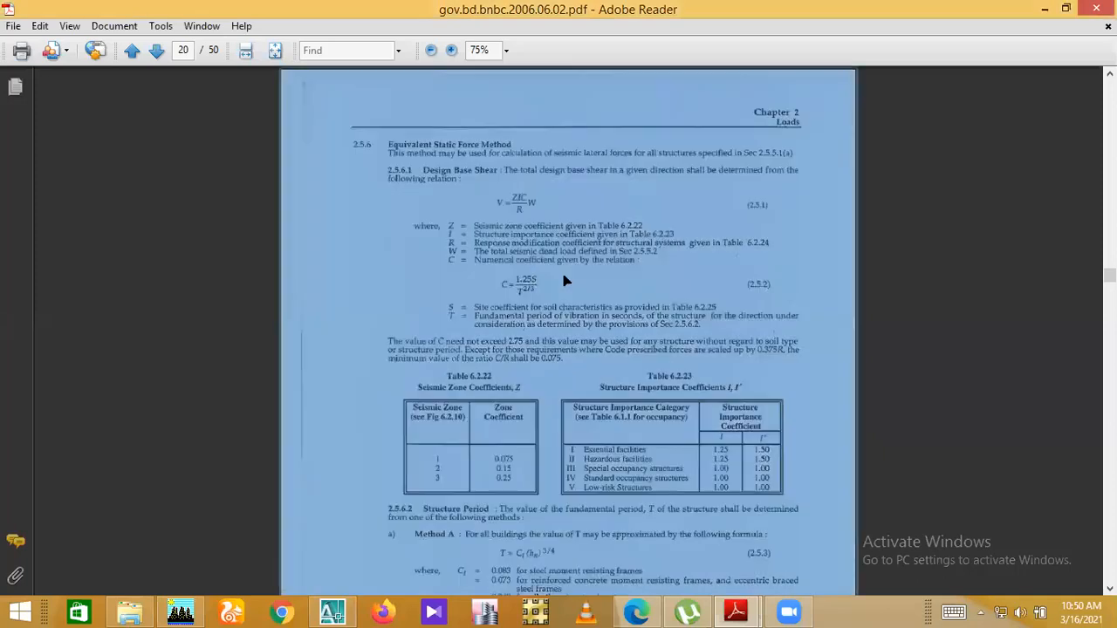
{"action": "left_click", "coordinate": [605, 282]}
{"action": "scroll", "coordinate": [484, 348], "scroll_direction": "up", "scroll_amount": 10}
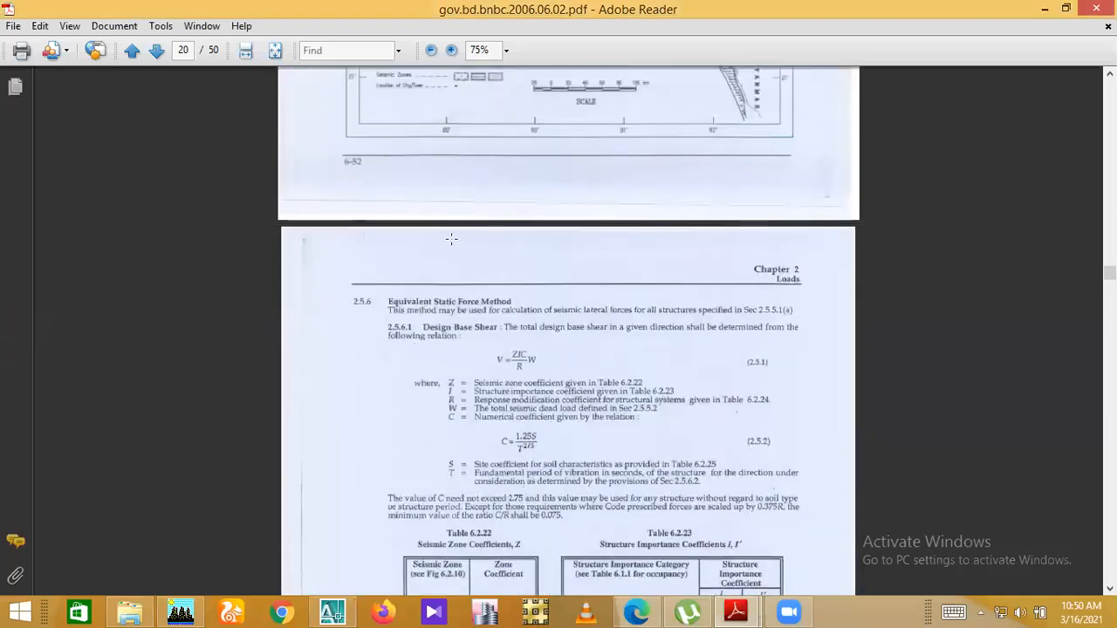
{"action": "scroll", "coordinate": [484, 348], "scroll_direction": "up", "scroll_amount": 10}
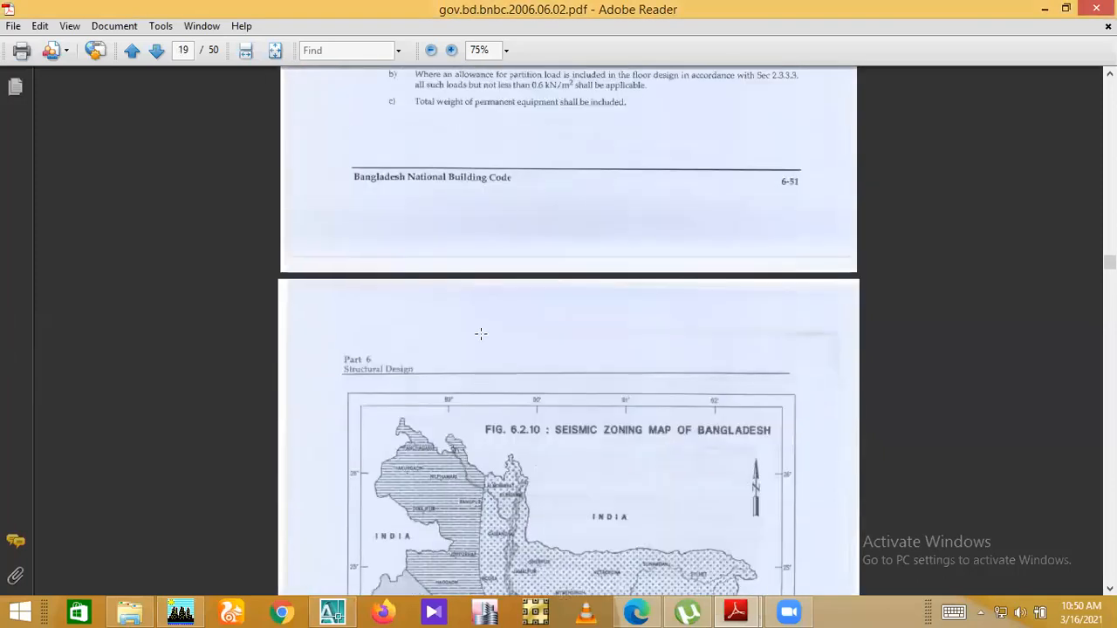
{"action": "scroll", "coordinate": [487, 343], "scroll_direction": "down", "scroll_amount": 12}
{"action": "scroll", "coordinate": [487, 343], "scroll_direction": "up", "scroll_amount": 5}
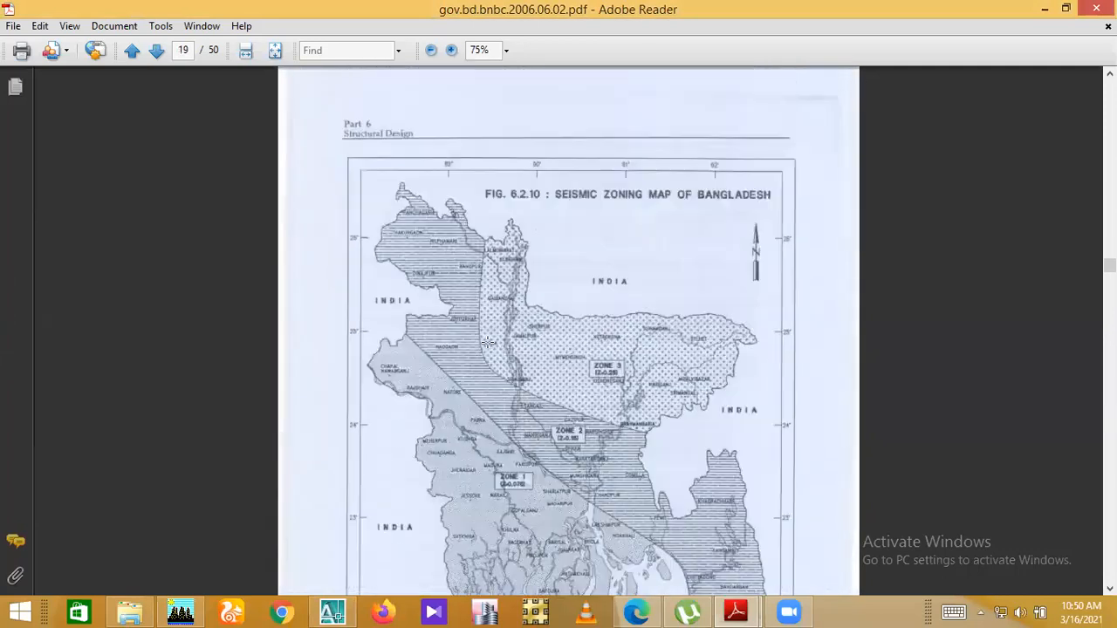
{"action": "scroll", "coordinate": [678, 142], "scroll_direction": "down", "scroll_amount": 2}
{"action": "left_click_drag", "start_coordinate": [582, 225], "coordinate": [650, 286]}
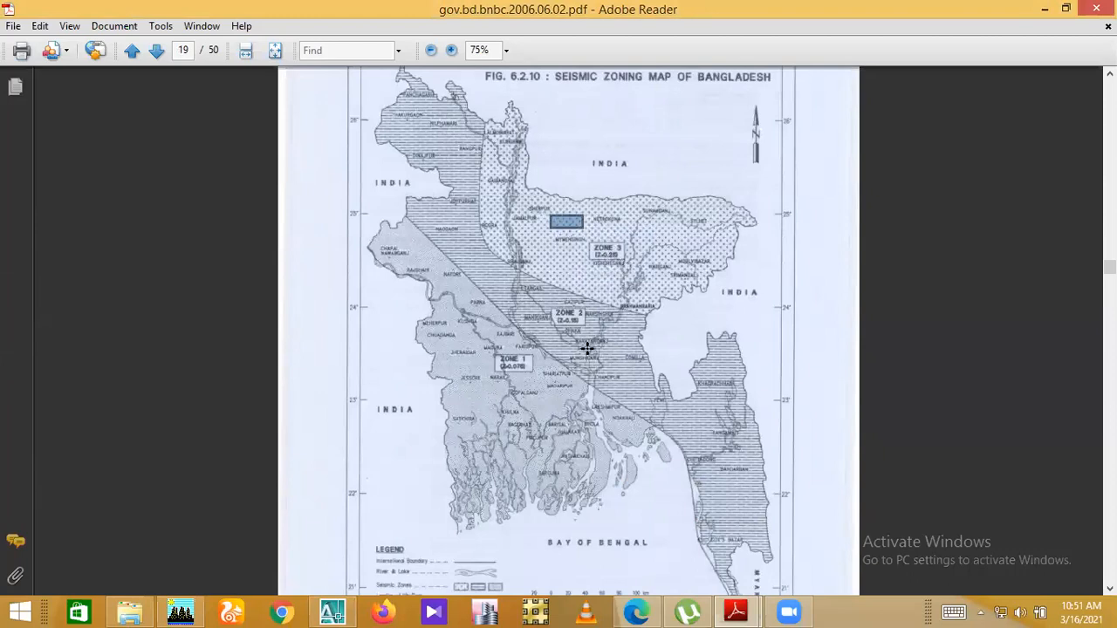
{"action": "left_click", "coordinate": [506, 51]}
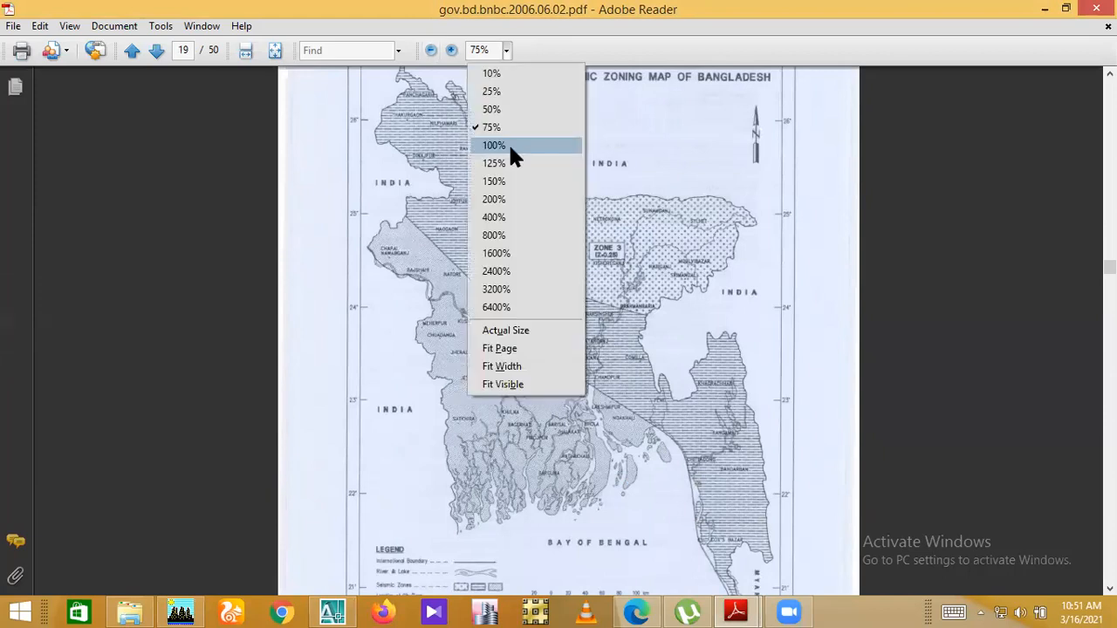
{"action": "left_click", "coordinate": [507, 163]}
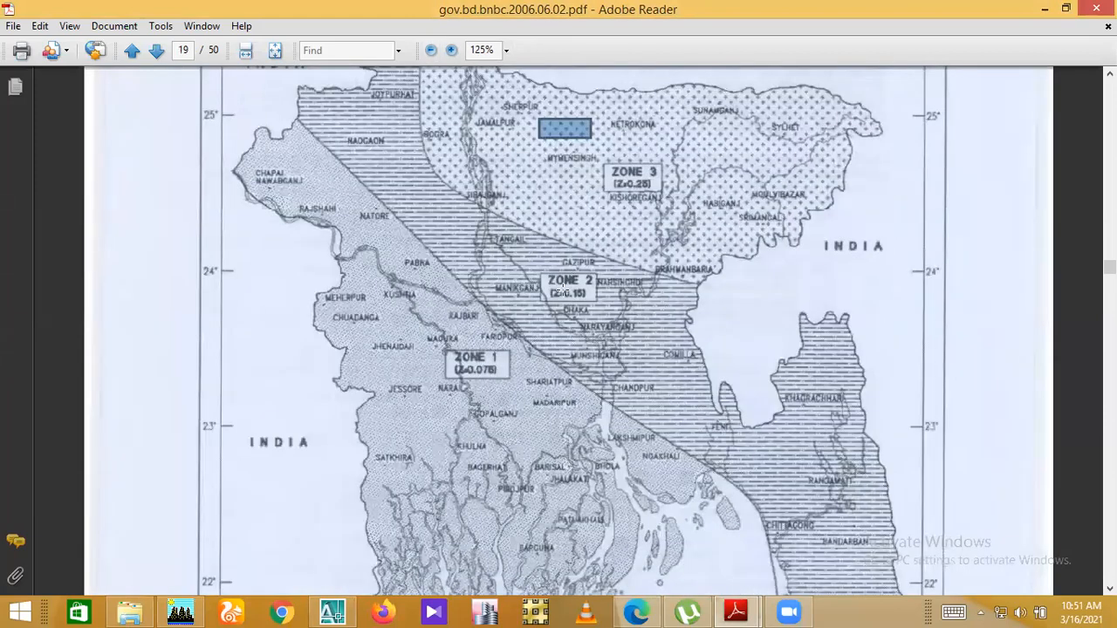
{"action": "left_click_drag", "start_coordinate": [548, 290], "coordinate": [602, 308]}
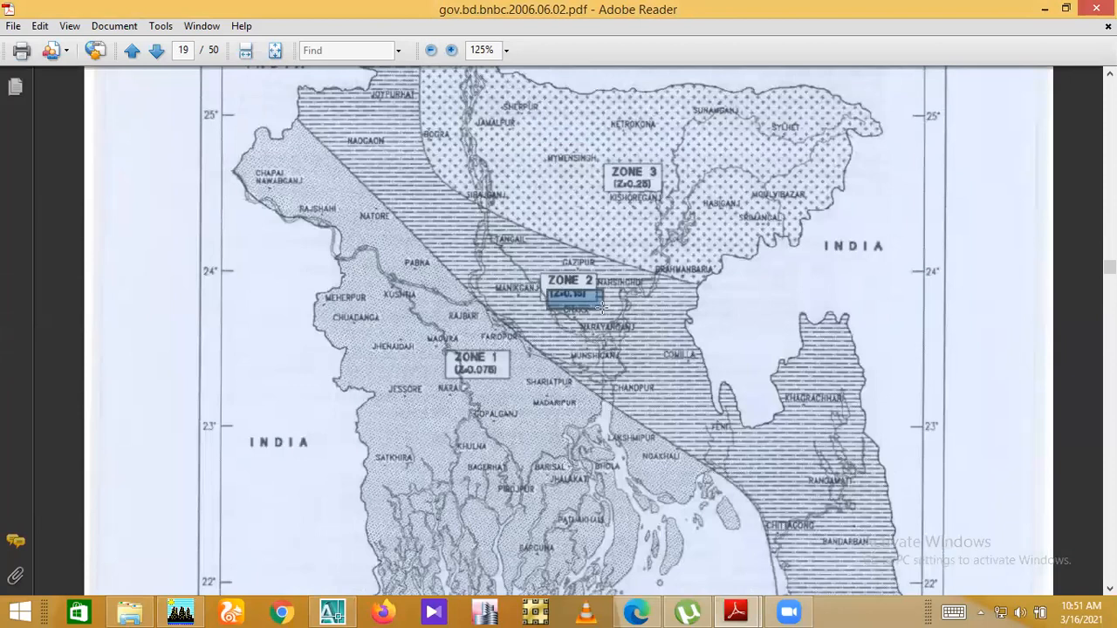
{"action": "left_click", "coordinate": [589, 311]}
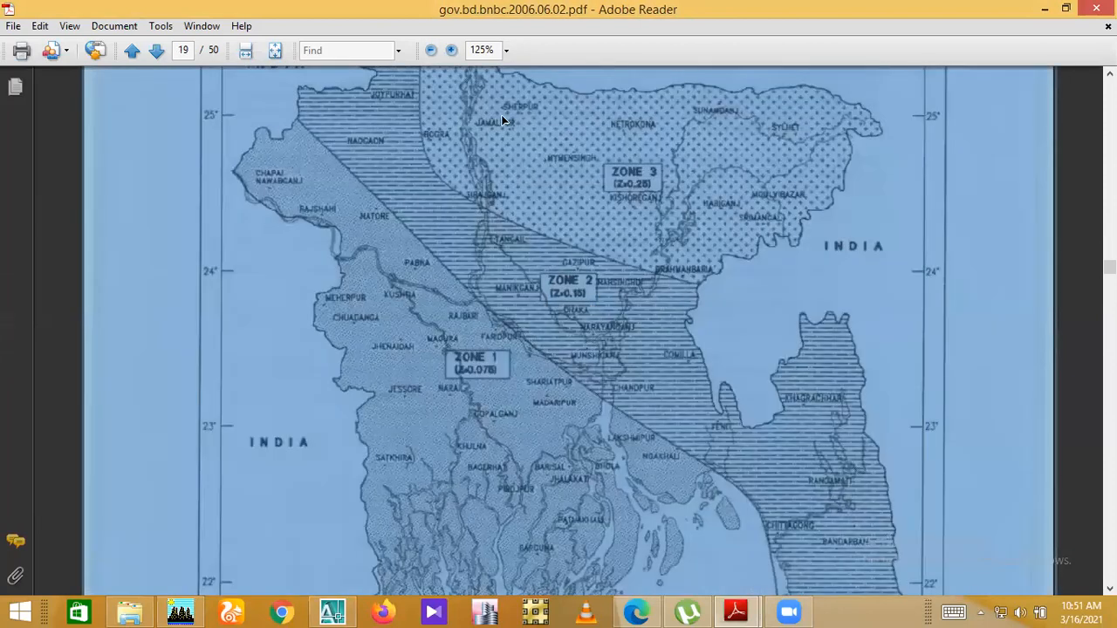
- Examine section 2.5.6.1 Design Base Shear at 100% zoom, temporarily marking the definition of the fundamental period T
{"action": "left_click", "coordinate": [505, 51]}
{"action": "left_click", "coordinate": [559, 145]}
{"action": "scroll", "coordinate": [555, 322], "scroll_direction": "down", "scroll_amount": 15}
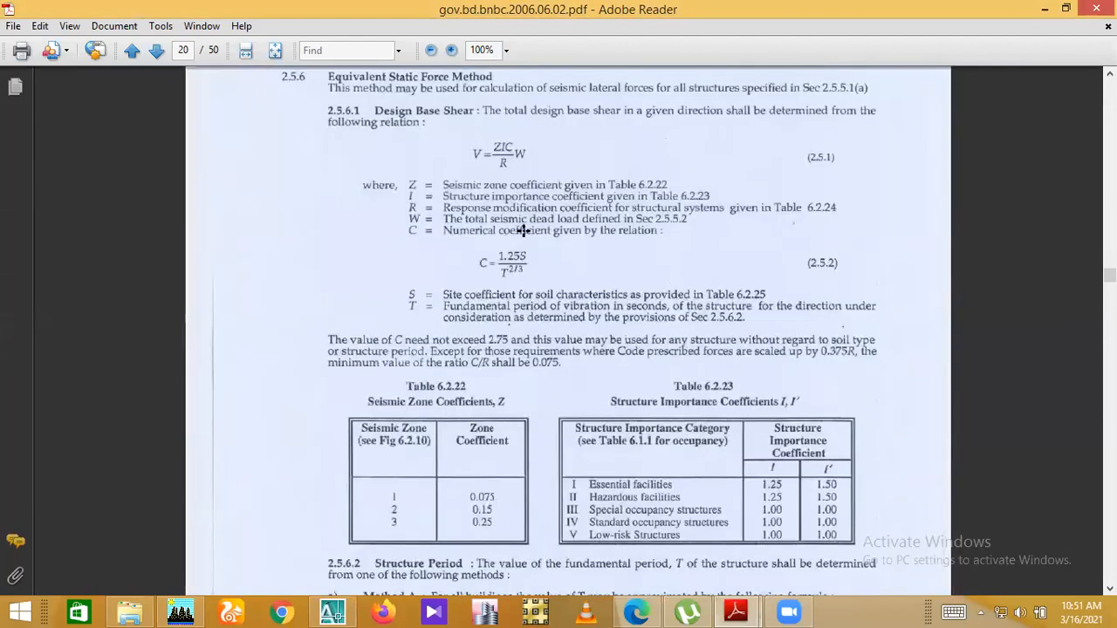
{"action": "key", "text": "ctrl+a"}
{"action": "left_click", "coordinate": [564, 268]}
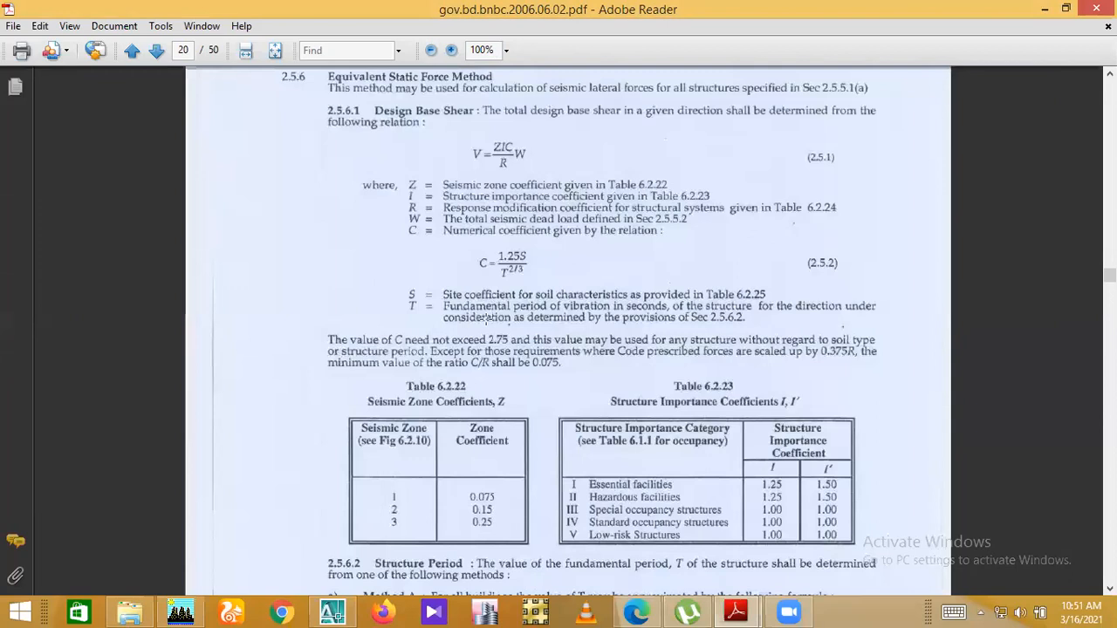
{"action": "mouse_move", "coordinate": [440, 310]}
{"action": "left_mouse_down"}
{"action": "mouse_move", "coordinate": [774, 306]}
{"action": "mouse_move", "coordinate": [780, 321]}
{"action": "left_mouse_up"}
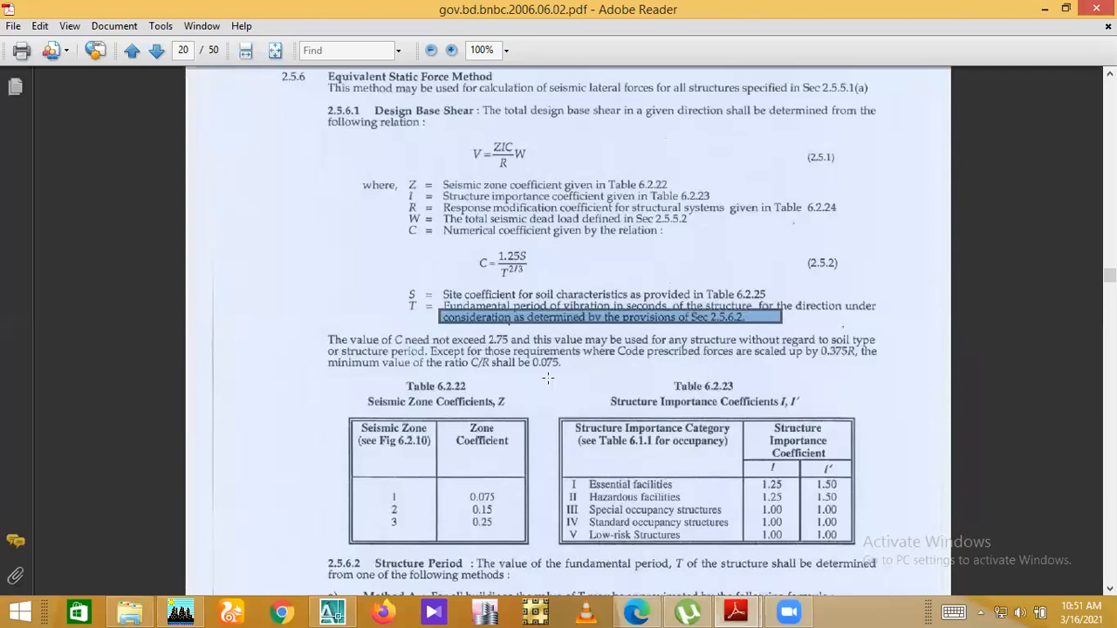
{"action": "left_click", "coordinate": [517, 366]}
{"action": "left_click", "coordinate": [399, 386]}
- Examine the zone 2 row of Table 6.2.22 and the structure importance categories of Table 6.2.23, temporarily marking Essential facilities
{"action": "scroll", "coordinate": [398, 386], "scroll_direction": "down", "scroll_amount": 2}
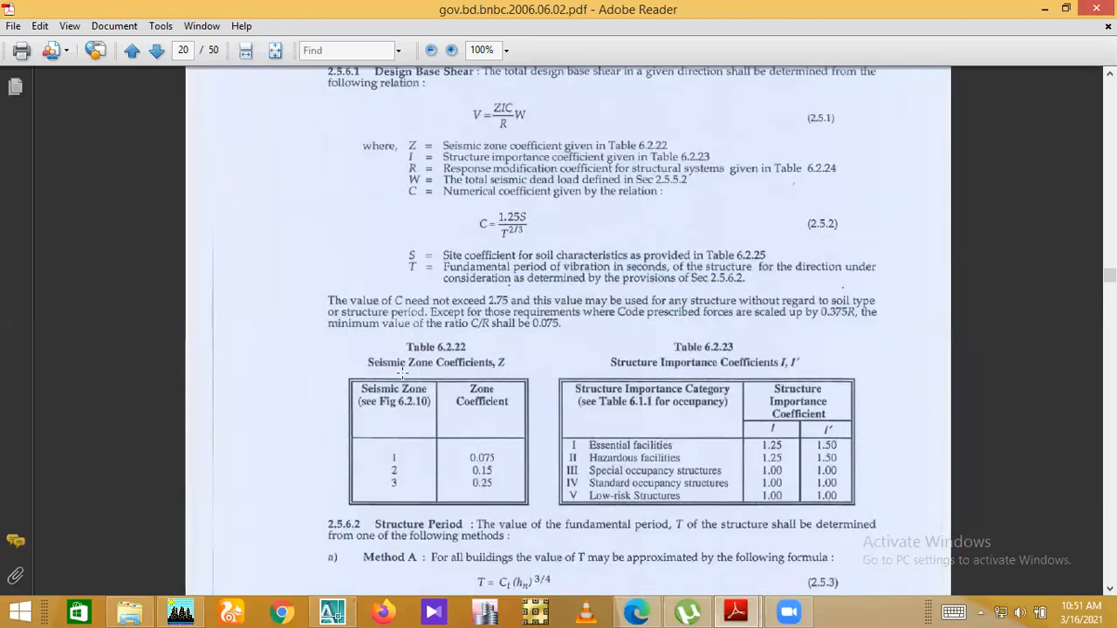
{"action": "left_click_drag", "start_coordinate": [384, 425], "coordinate": [512, 439]}
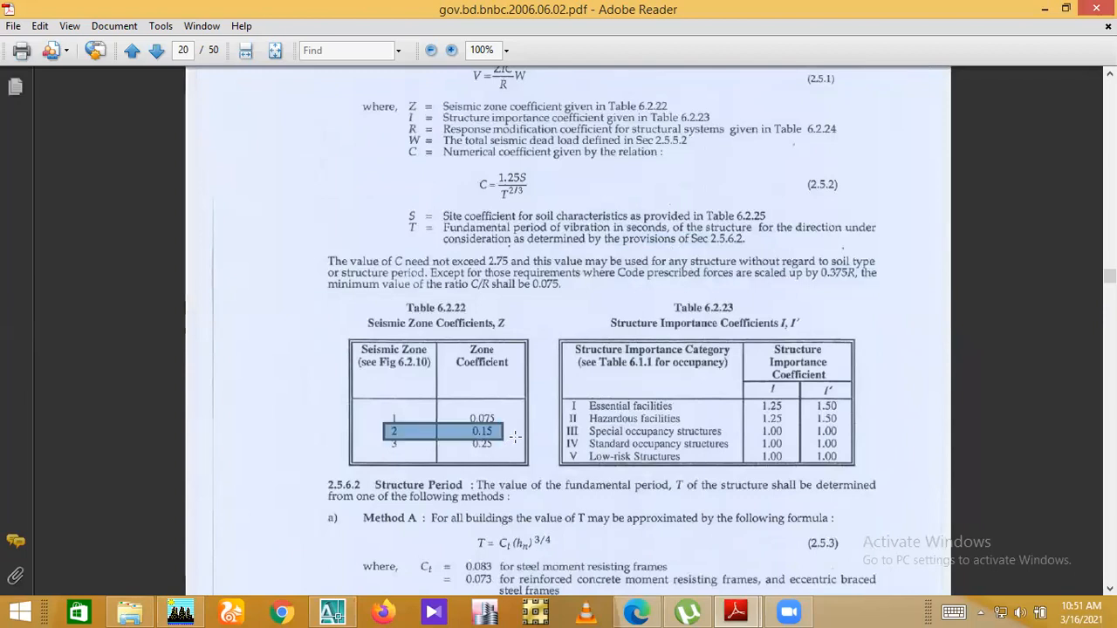
{"action": "left_click", "coordinate": [714, 404]}
{"action": "left_click_drag", "start_coordinate": [574, 346], "coordinate": [720, 379]}
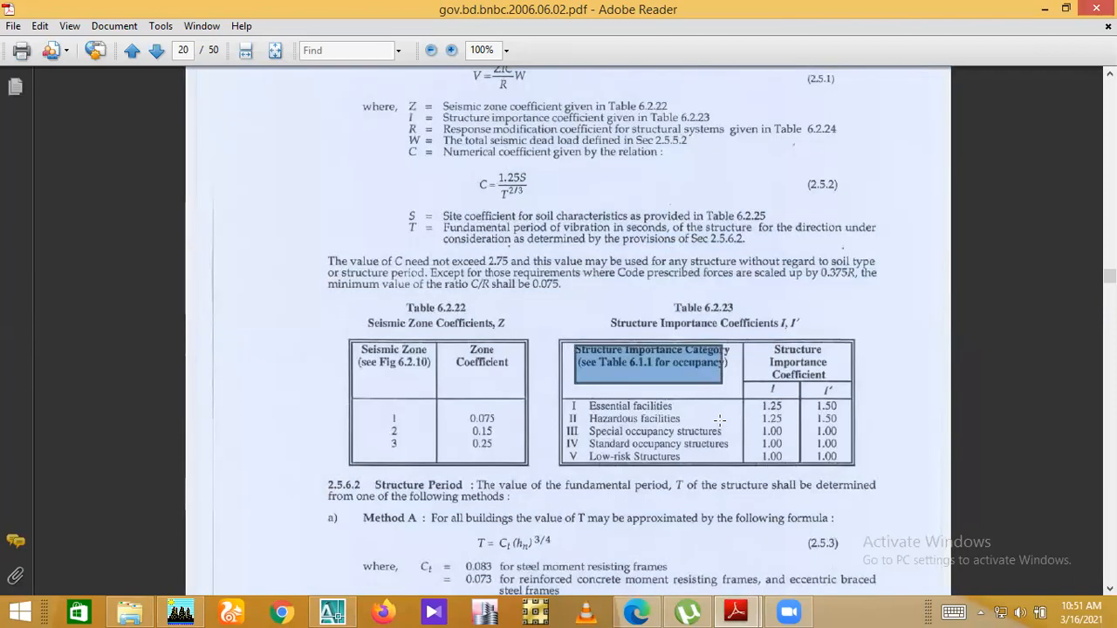
{"action": "key", "text": "ctrl+a"}
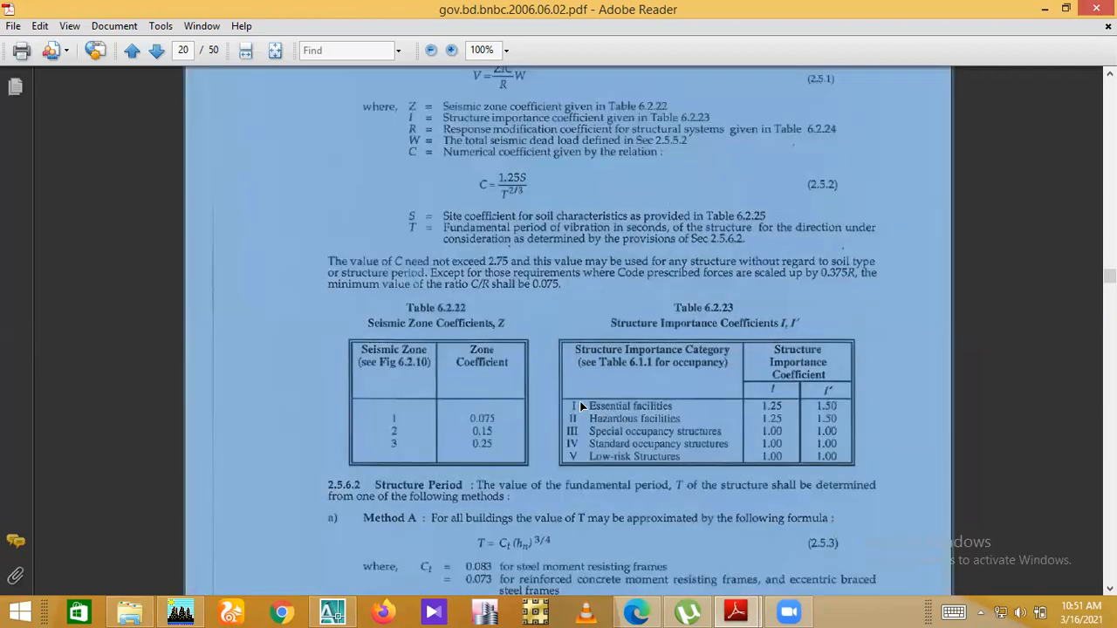
{"action": "left_click", "coordinate": [681, 410]}
{"action": "left_click_drag", "start_coordinate": [592, 395], "coordinate": [693, 410]}
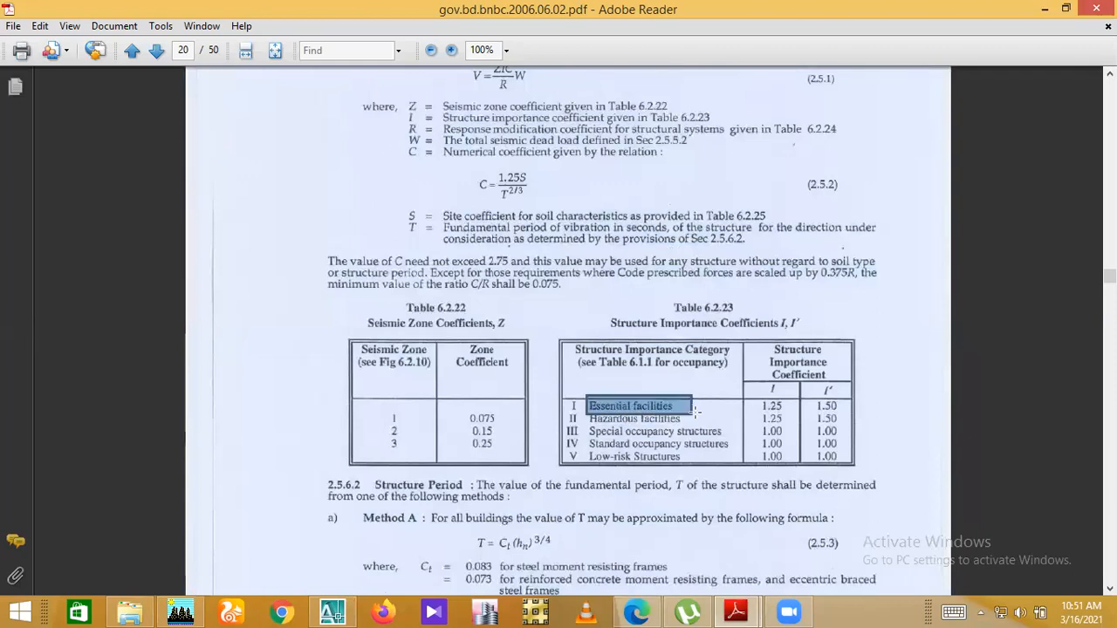
- Examine the remaining importance categories of Table 6.2.23, temporarily marking the Standard occupancy structures row
{"action": "left_click", "coordinate": [617, 420]}
{"action": "left_click", "coordinate": [596, 431]}
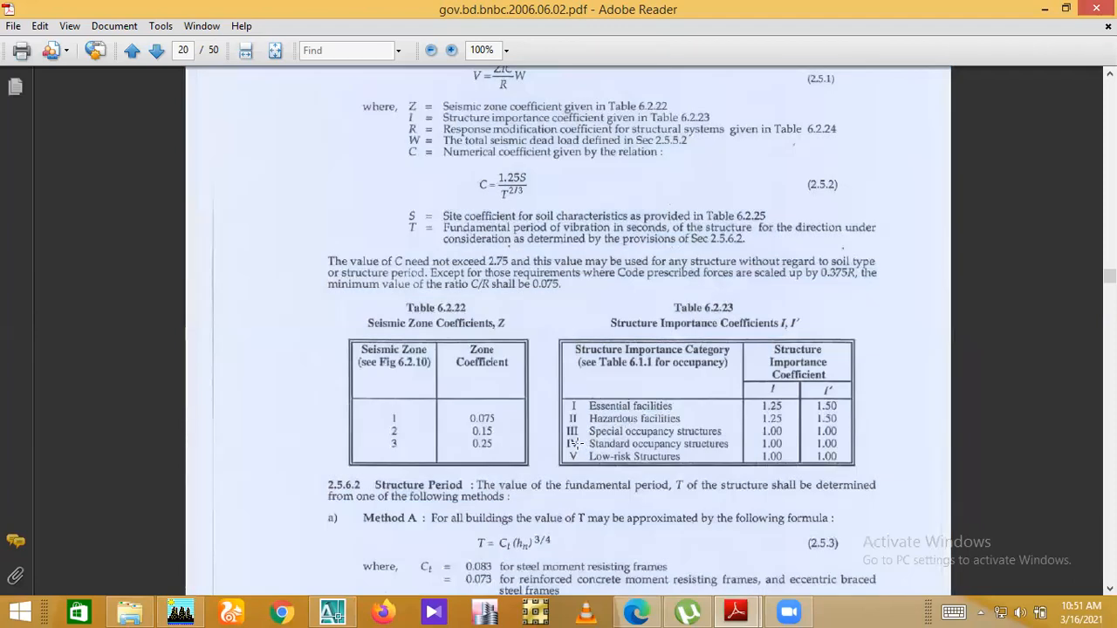
{"action": "left_click_drag", "start_coordinate": [570, 443], "coordinate": [785, 449]}
{"action": "left_click", "coordinate": [445, 422]}
{"action": "left_click", "coordinate": [447, 420]}
- Examine Method A in section 2.5.6.2 Structure Period, temporarily marking the period formula and the Ct values for steel and reinforced concrete frames
{"action": "scroll", "coordinate": [446, 419], "scroll_direction": "down", "scroll_amount": 3}
{"action": "left_click_drag", "start_coordinate": [348, 311], "coordinate": [427, 343]}
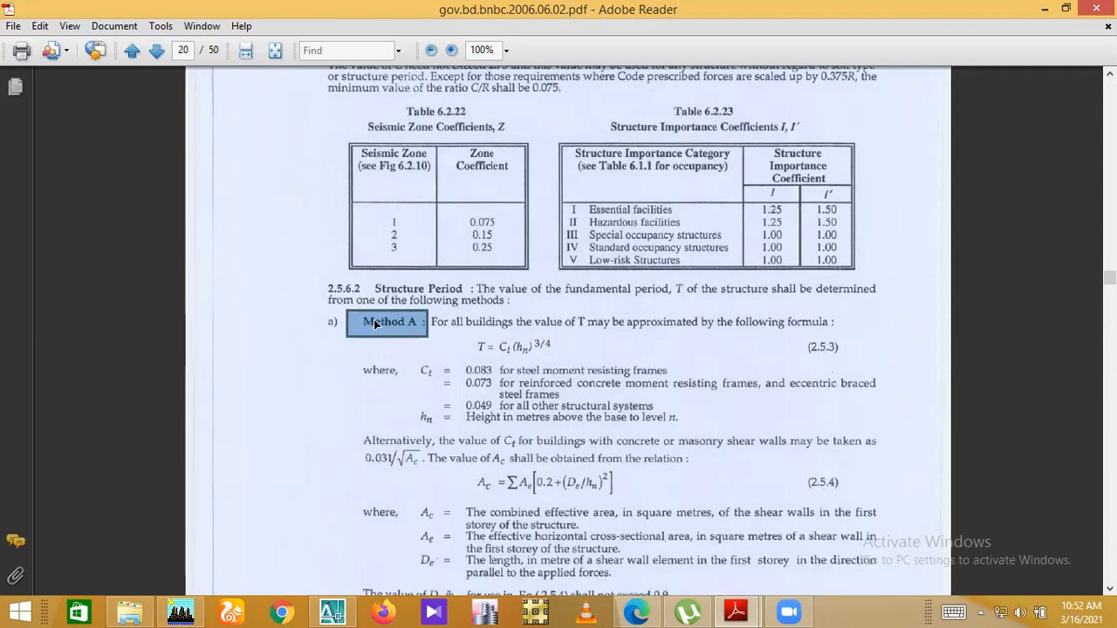
{"action": "left_click_drag", "start_coordinate": [471, 335], "coordinate": [566, 360]}
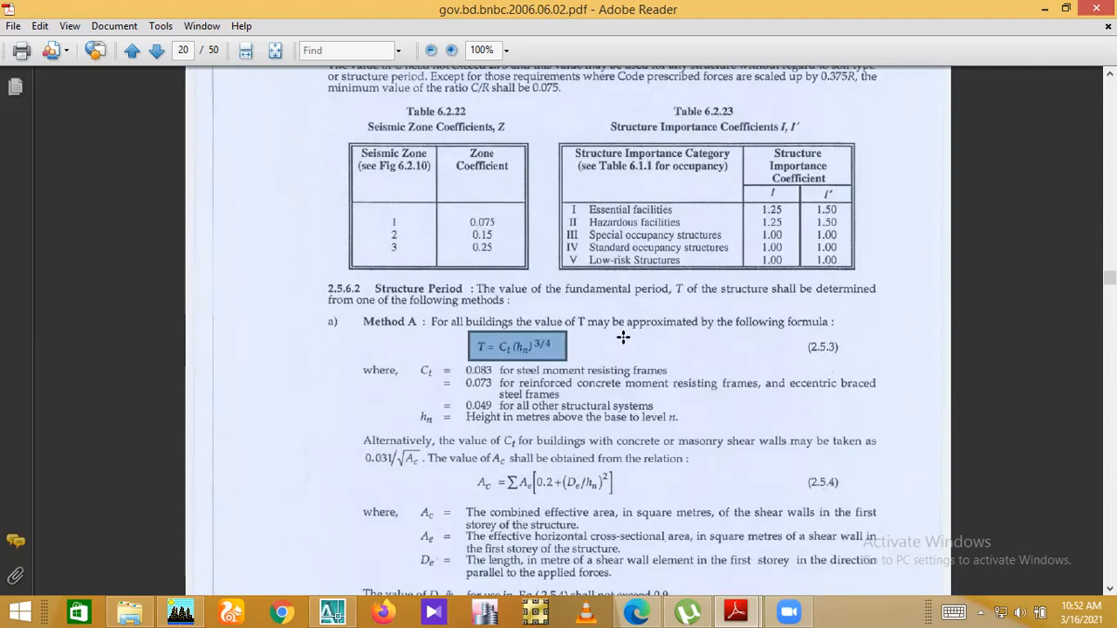
{"action": "left_click", "coordinate": [489, 379]}
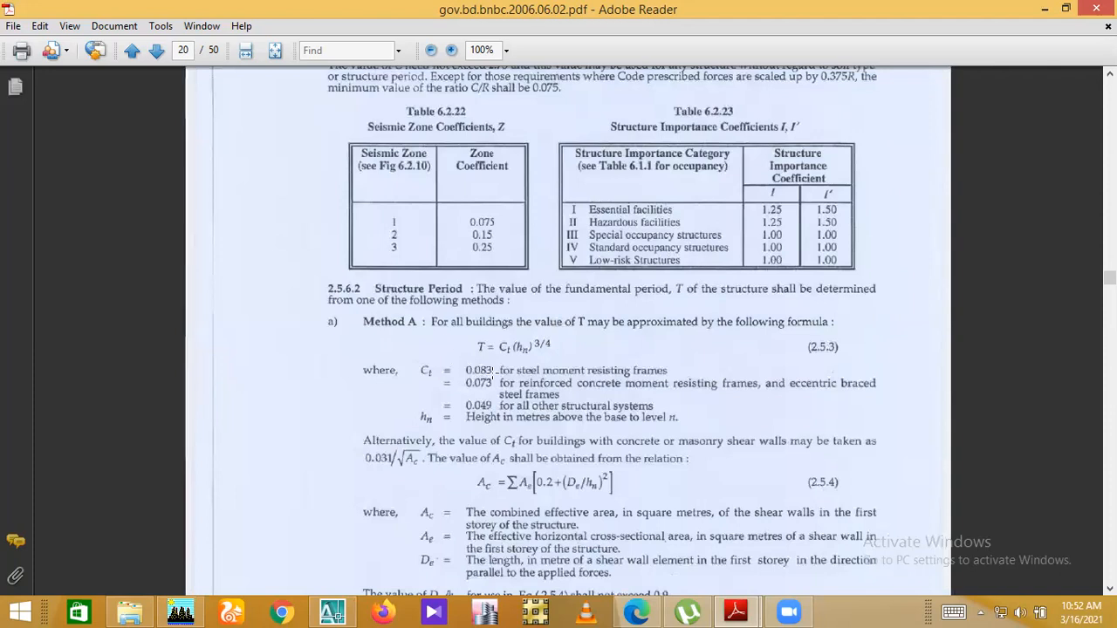
{"action": "left_click_drag", "start_coordinate": [669, 373], "coordinate": [453, 360]}
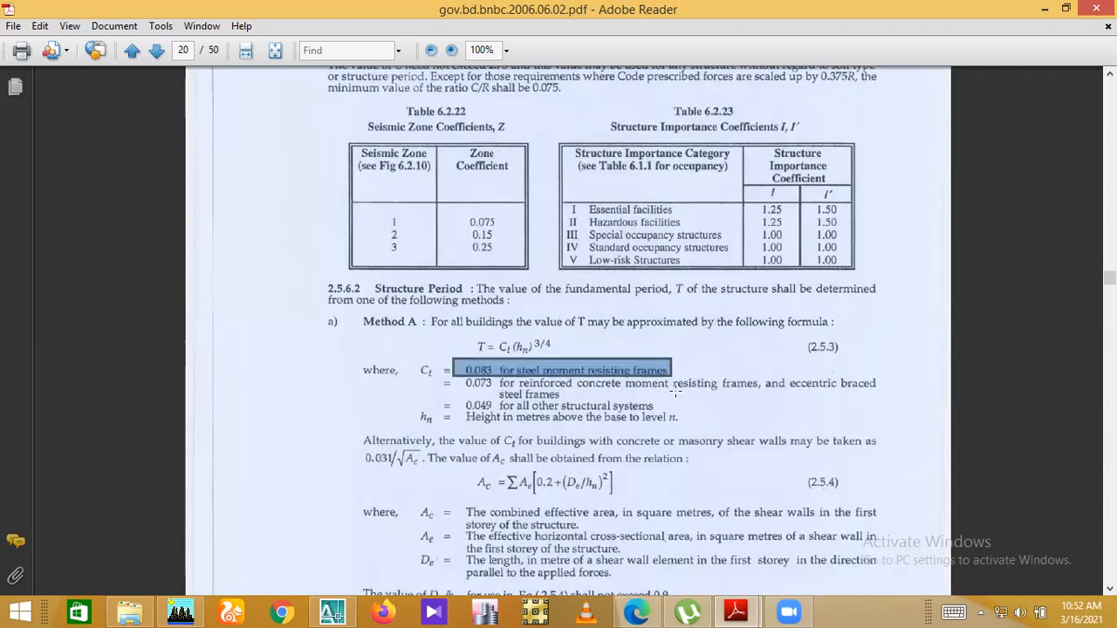
{"action": "left_click", "coordinate": [675, 392]}
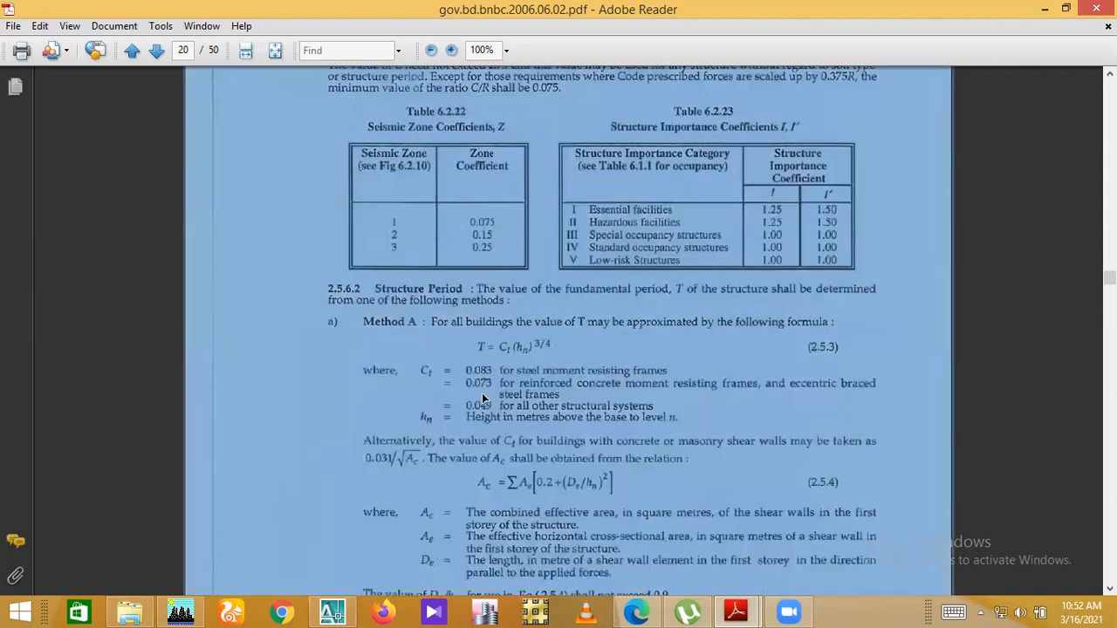
{"action": "left_click", "coordinate": [569, 398]}
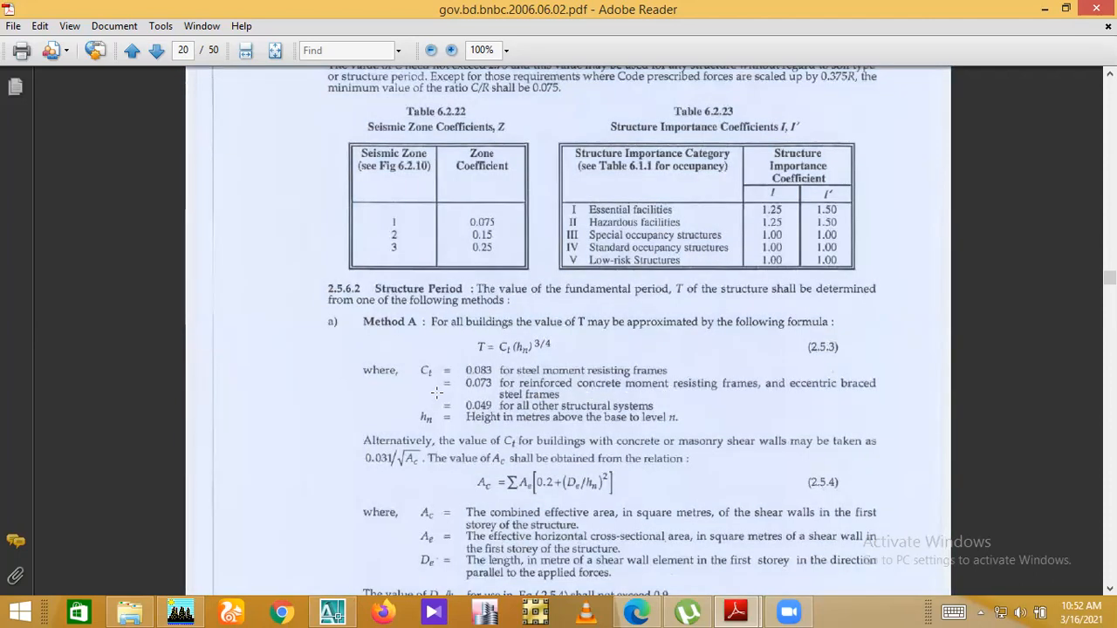
{"action": "scroll", "coordinate": [436, 392], "scroll_direction": "up", "scroll_amount": 3}
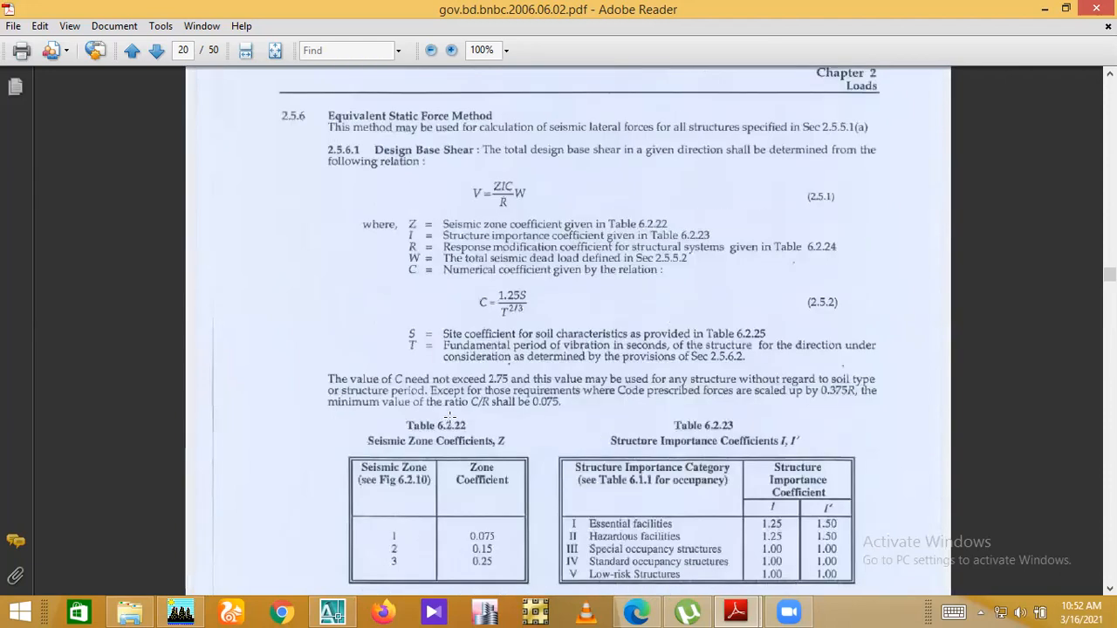
{"action": "scroll", "coordinate": [438, 417], "scroll_direction": "down", "scroll_amount": 3}
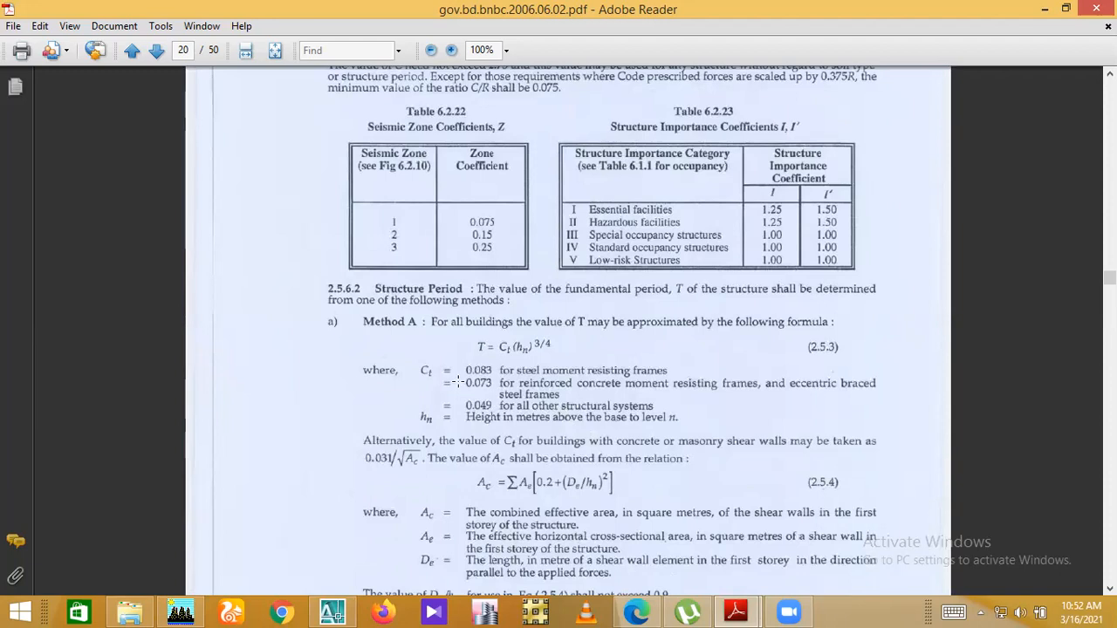
{"action": "left_click_drag", "start_coordinate": [455, 377], "coordinate": [499, 395]}
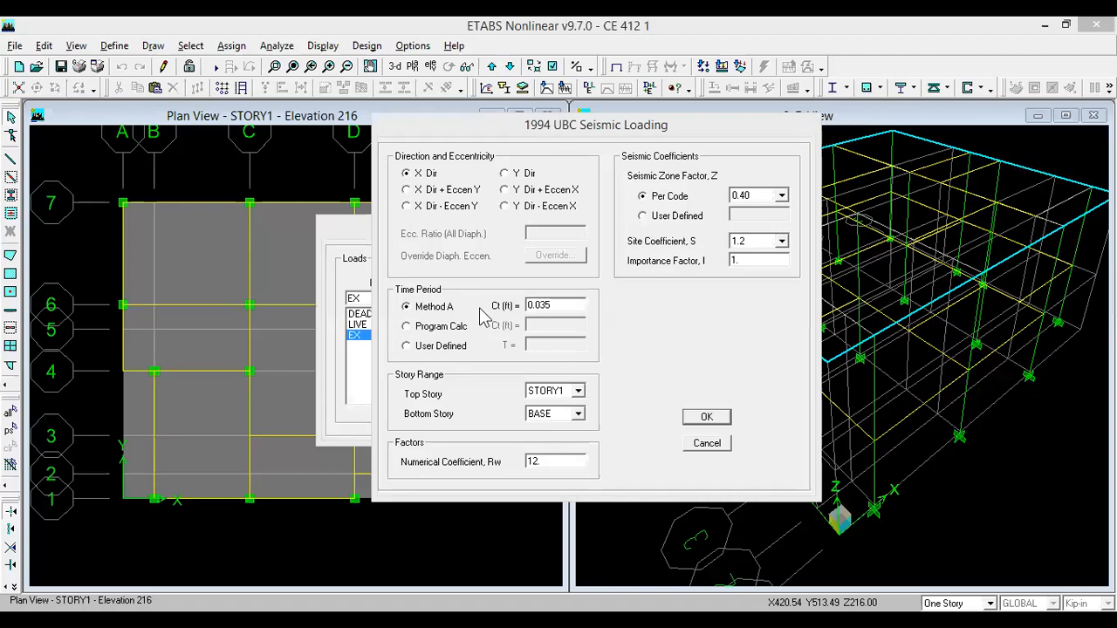
- In ETABS, discard the UBC 94 seismic loading settings, delete the EX load case and accept the static load case definitions
{"action": "left_click", "coordinate": [530, 304]}
{"action": "left_click", "coordinate": [703, 445]}
{"action": "left_click", "coordinate": [700, 356]}
{"action": "left_click", "coordinate": [718, 393]}
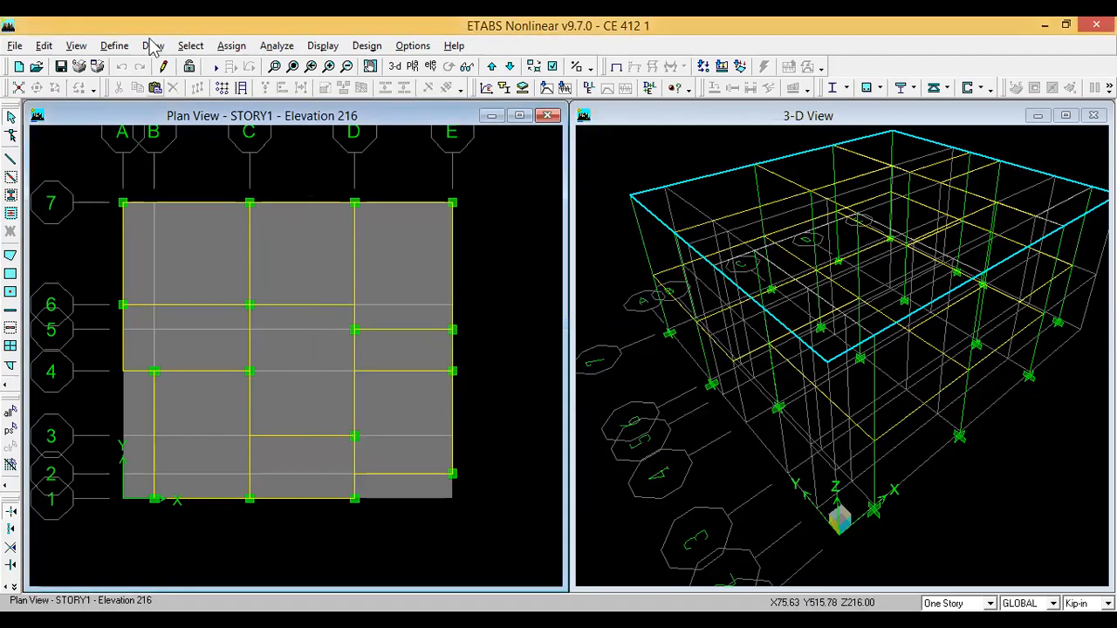
- Select all the floor slab panels of STORY1 in the plan view
{"action": "left_click", "coordinate": [232, 45]}
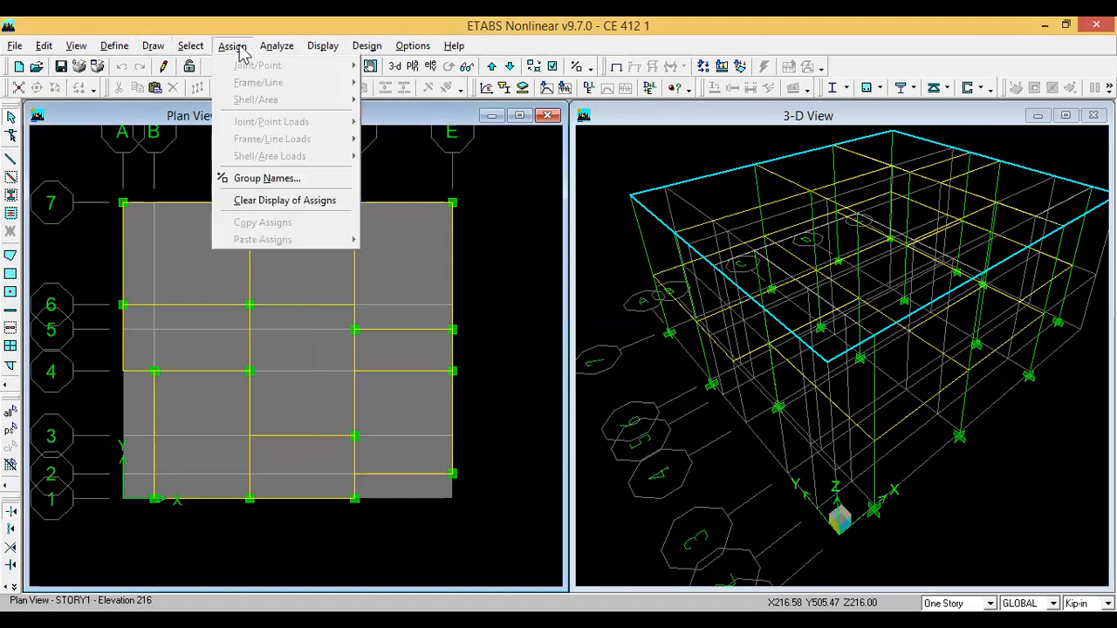
{"action": "left_click", "coordinate": [492, 243]}
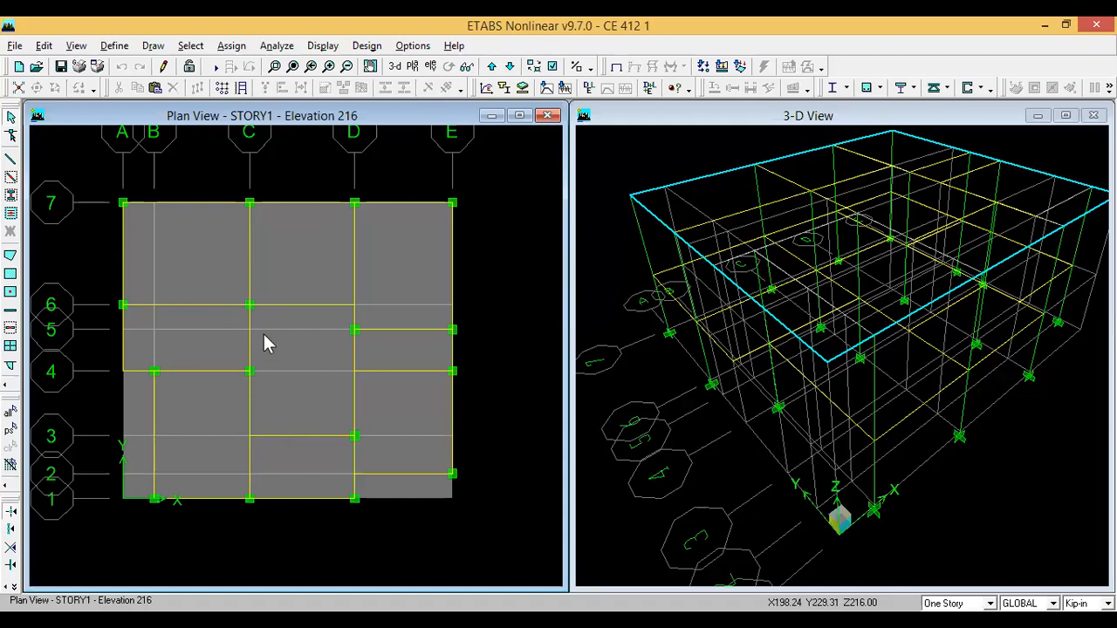
{"action": "left_click", "coordinate": [178, 261]}
{"action": "left_click", "coordinate": [276, 246]}
{"action": "left_click", "coordinate": [406, 240]}
{"action": "left_click", "coordinate": [300, 337]}
{"action": "left_click", "coordinate": [178, 336]}
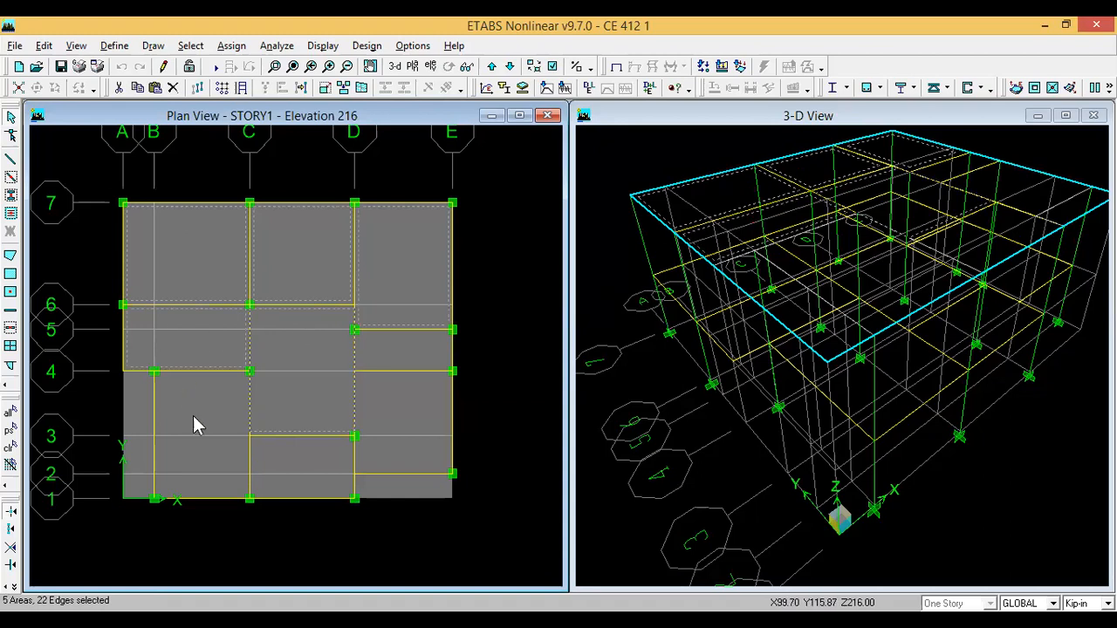
{"action": "left_click", "coordinate": [138, 404]}
{"action": "left_click", "coordinate": [424, 403]}
{"action": "left_click", "coordinate": [335, 476]}
{"action": "left_click", "coordinate": [331, 469]}
{"action": "left_click", "coordinate": [391, 485]}
{"action": "left_click", "coordinate": [389, 353]}
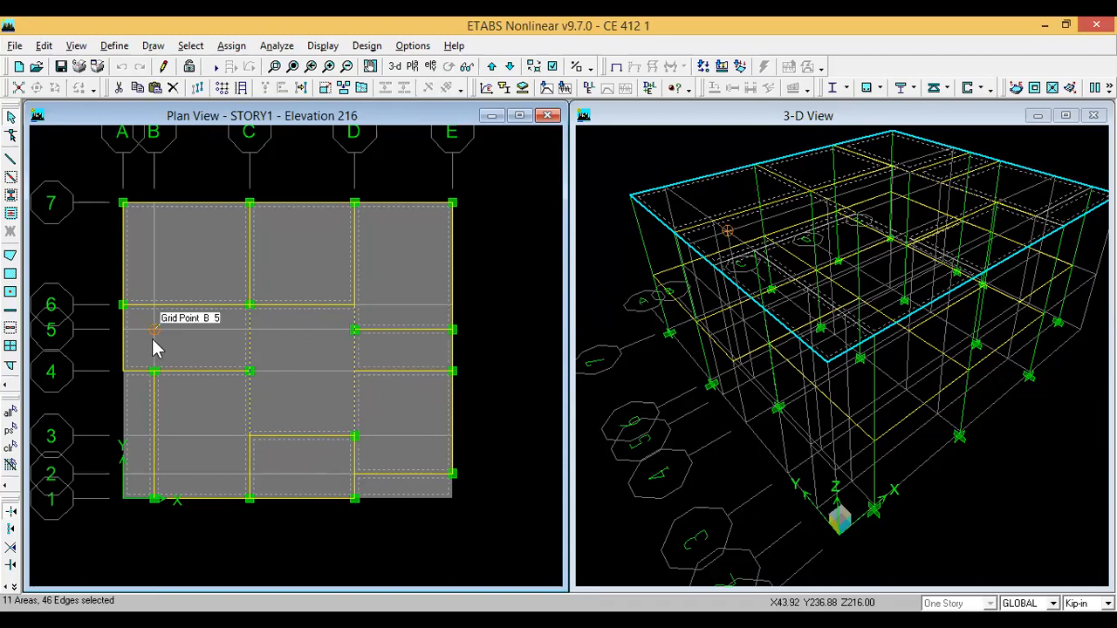
- Start a uniform surface load assignment for the selected slab panels under the DEAD case, with units set to KN-m
{"action": "left_click", "coordinate": [246, 46]}
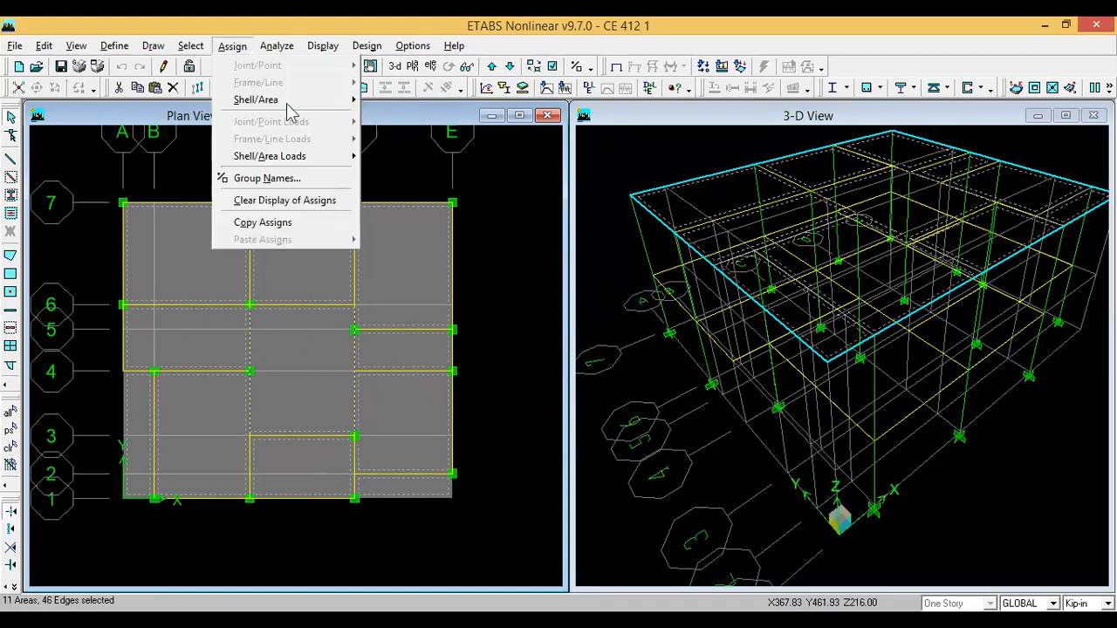
{"action": "mouse_move", "coordinate": [288, 105]}
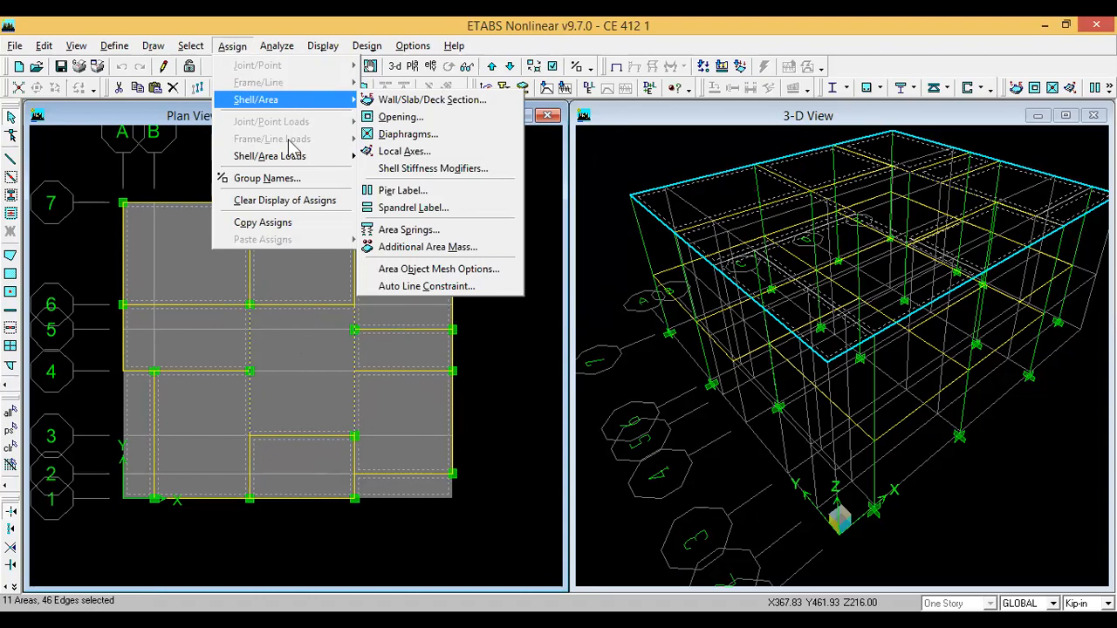
{"action": "mouse_move", "coordinate": [292, 166]}
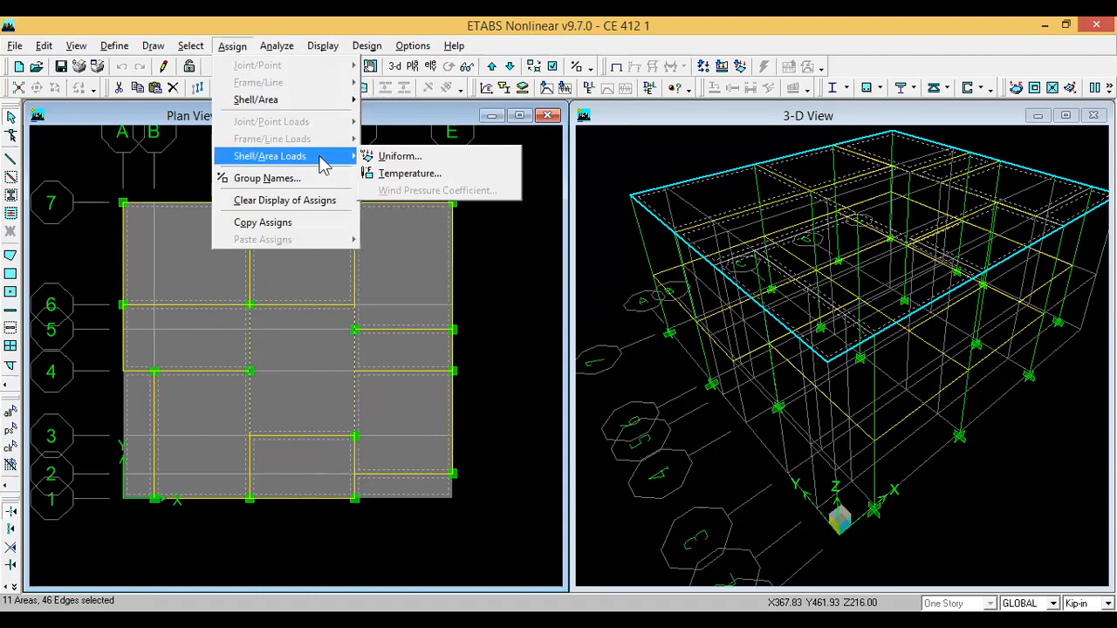
{"action": "left_click", "coordinate": [394, 159]}
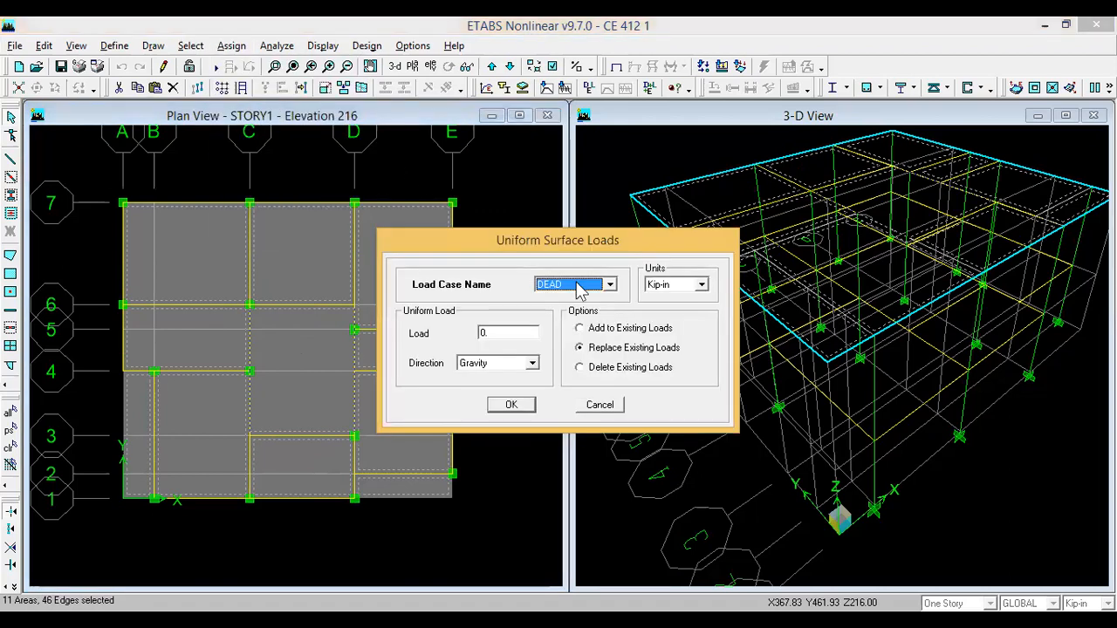
{"action": "left_click", "coordinate": [662, 288]}
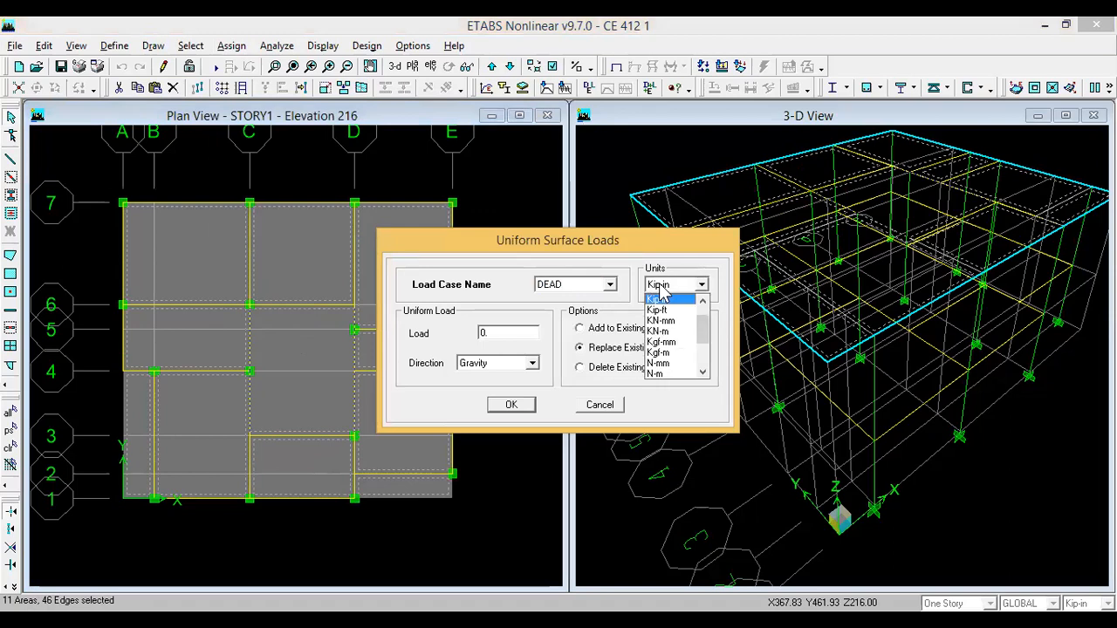
{"action": "scroll", "coordinate": [669, 342], "scroll_direction": "up", "scroll_amount": 1}
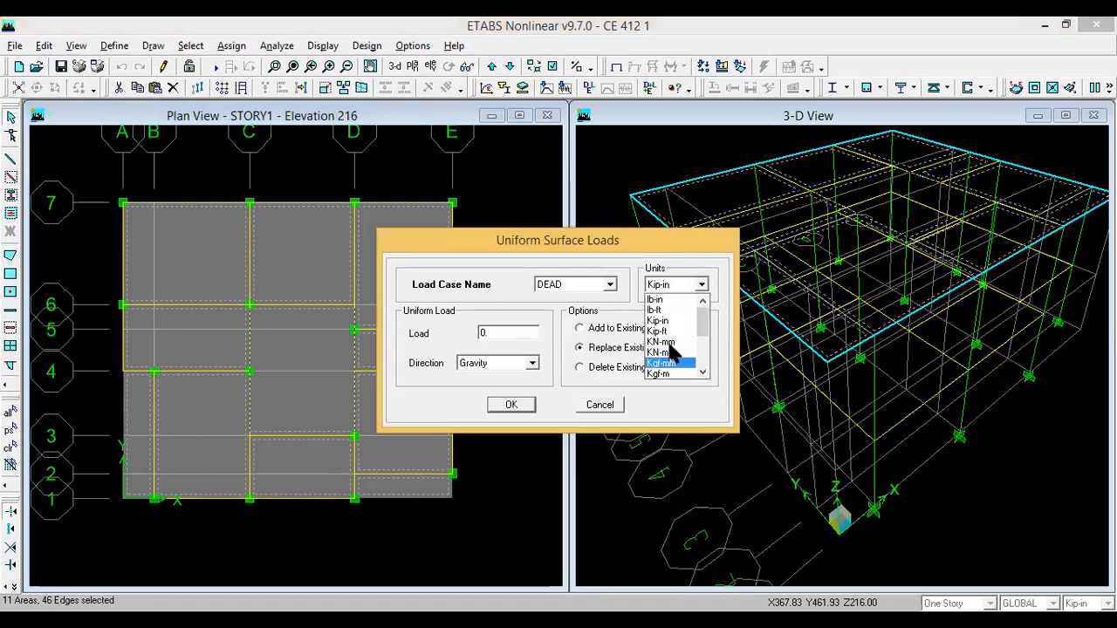
{"action": "scroll", "coordinate": [676, 323], "scroll_direction": "down", "scroll_amount": 2}
{"action": "scroll", "coordinate": [676, 324], "scroll_direction": "up", "scroll_amount": 2}
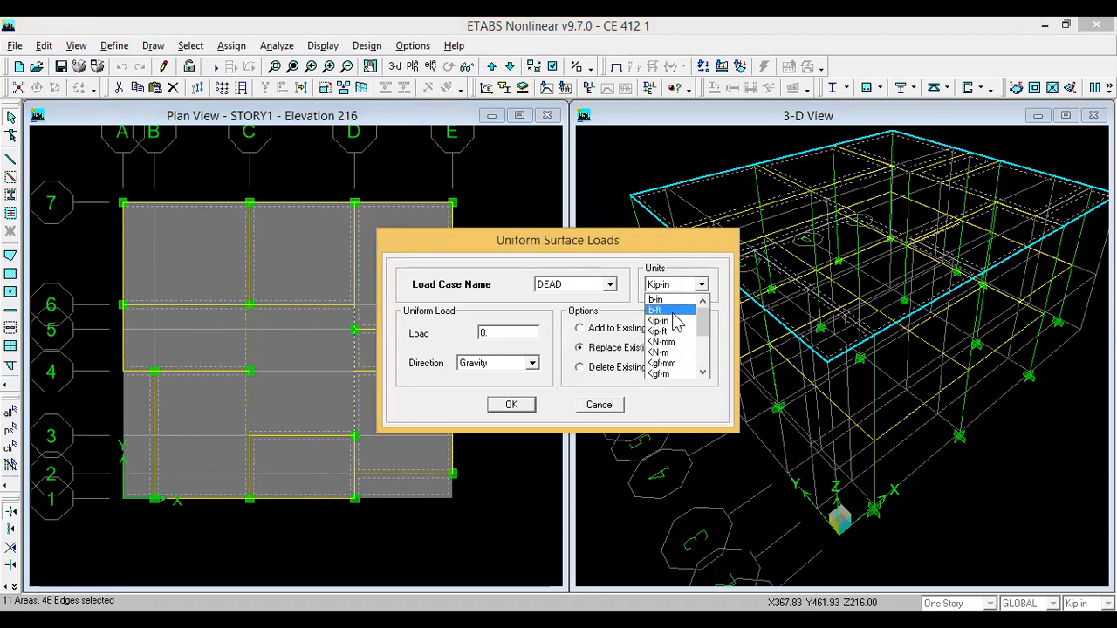
{"action": "scroll", "coordinate": [677, 324], "scroll_direction": "down", "scroll_amount": 1}
{"action": "scroll", "coordinate": [676, 324], "scroll_direction": "up", "scroll_amount": 1}
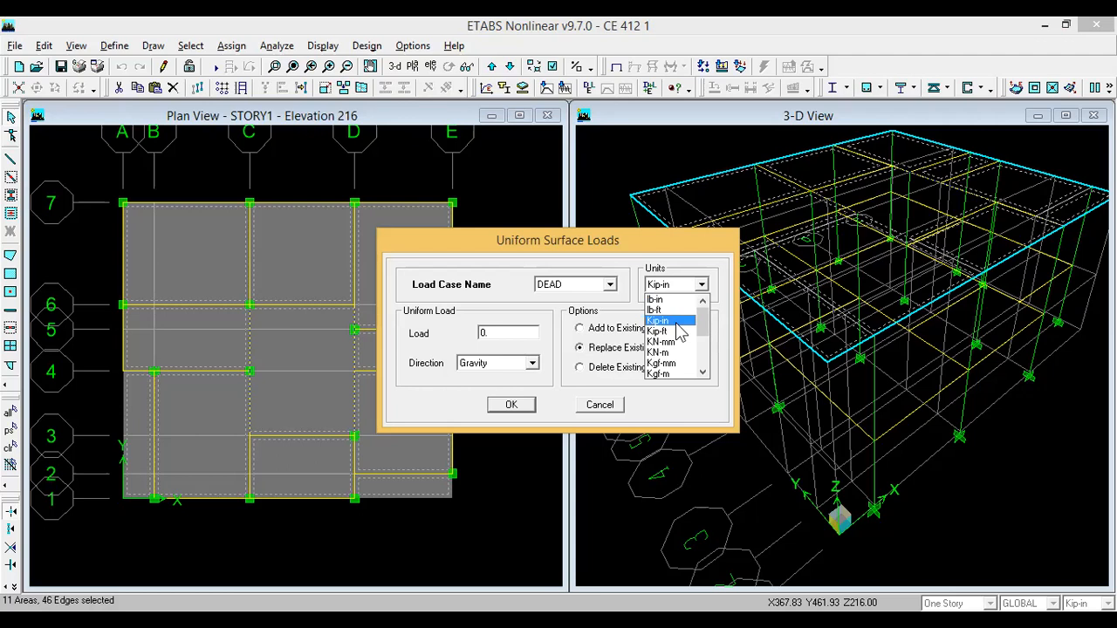
{"action": "scroll", "coordinate": [678, 332], "scroll_direction": "down", "scroll_amount": 2}
{"action": "scroll", "coordinate": [676, 345], "scroll_direction": "up", "scroll_amount": 2}
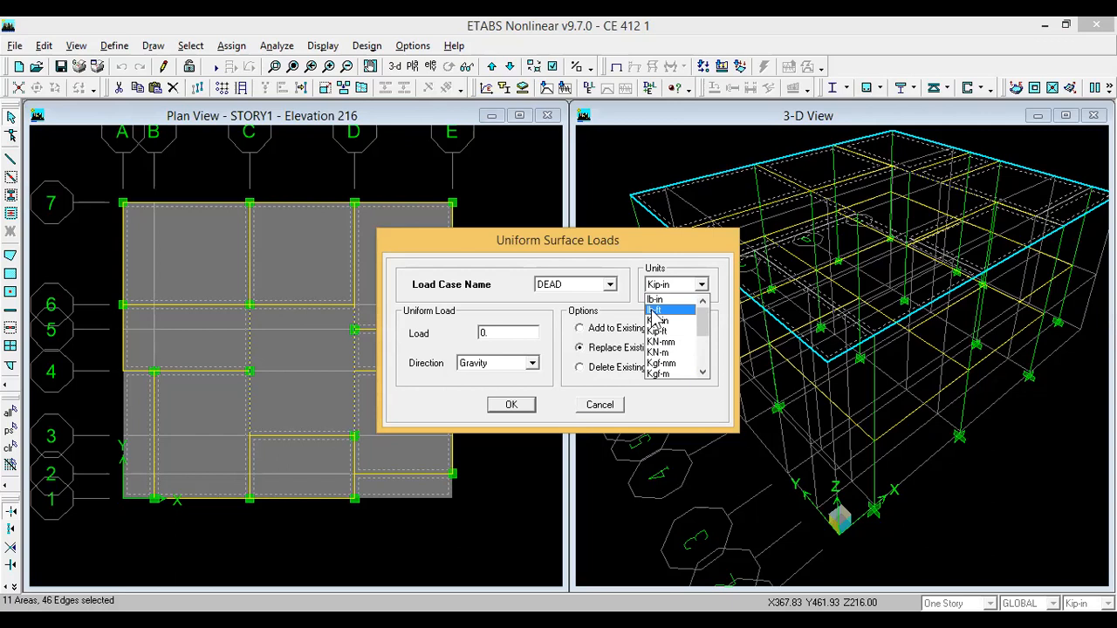
{"action": "left_click", "coordinate": [665, 353]}
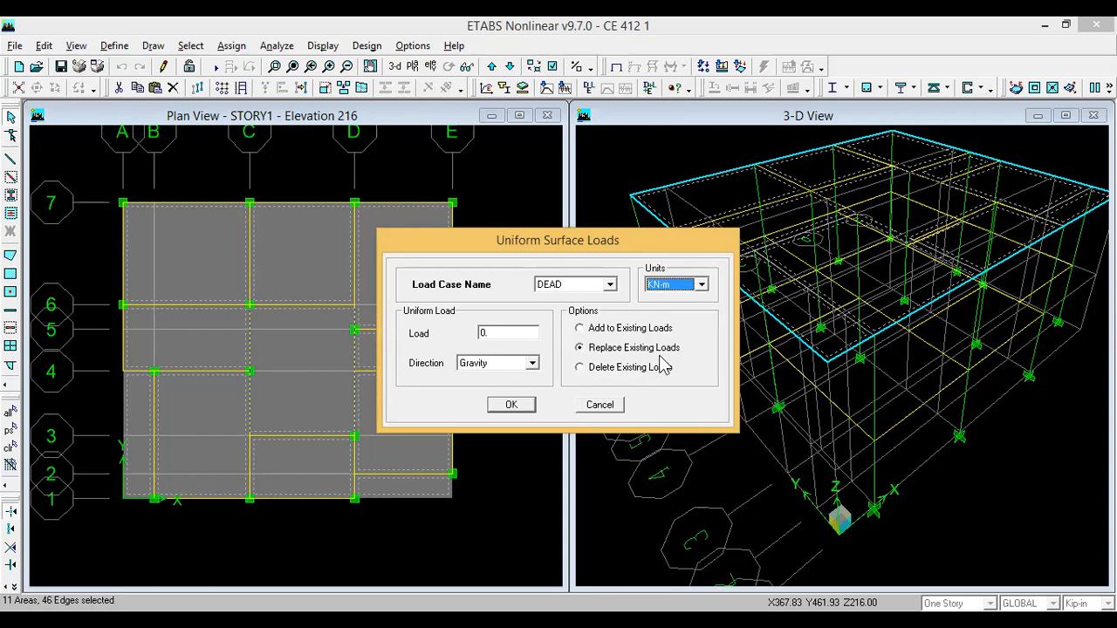
- Set the uniform DEAD load to 1.5 in the Gravity direction and apply it, replacing existing loads
{"action": "double_click", "coordinate": [495, 336]}
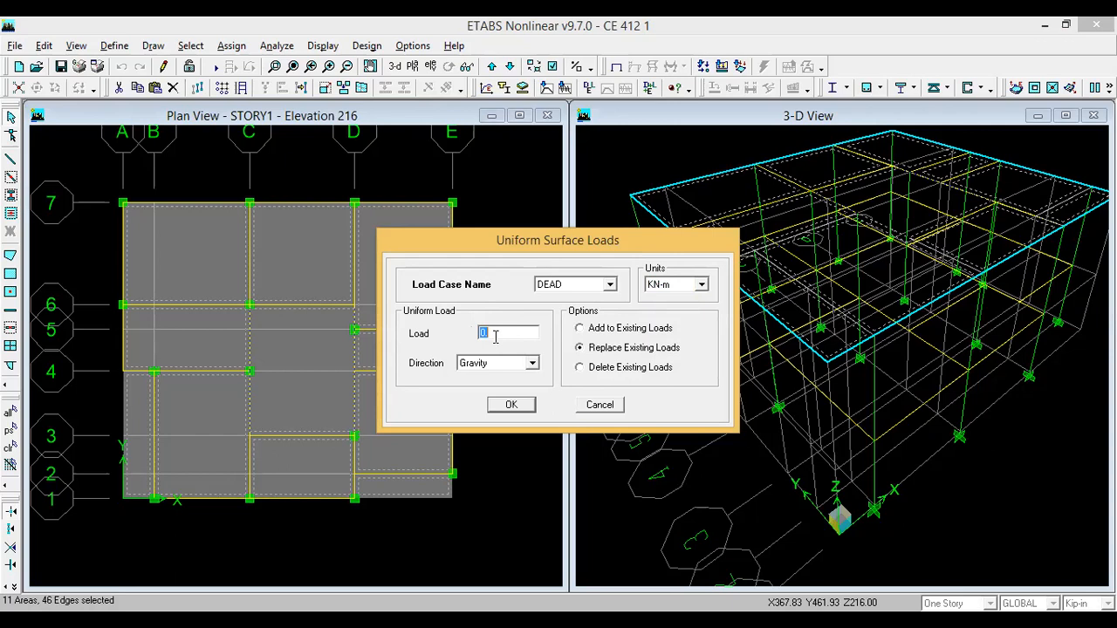
{"action": "type", "text": "1.5"}
{"action": "left_click", "coordinate": [524, 412]}
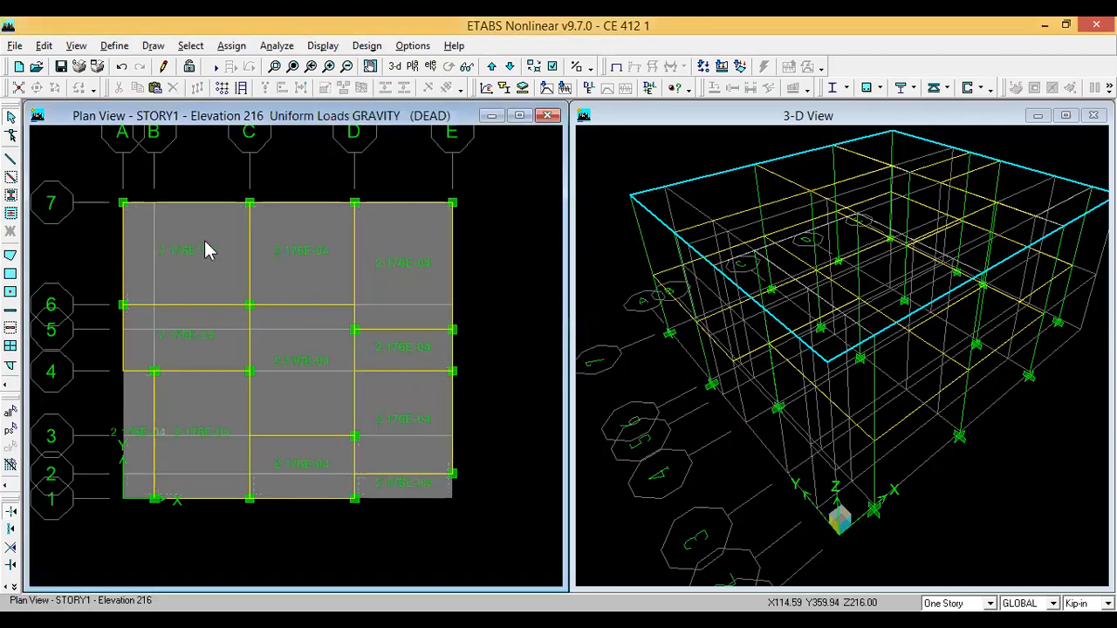
- Switch the model's display units to lb-ft
{"action": "left_click", "coordinate": [1107, 603]}
{"action": "scroll", "coordinate": [1081, 569], "scroll_direction": "up", "scroll_amount": 1}
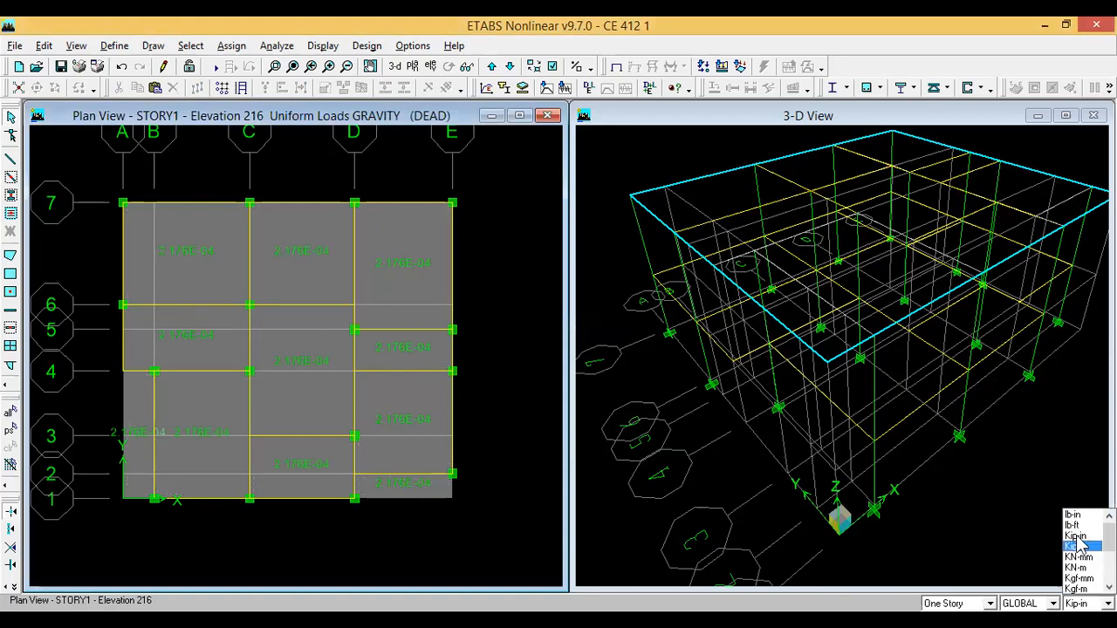
{"action": "left_click", "coordinate": [1078, 526]}
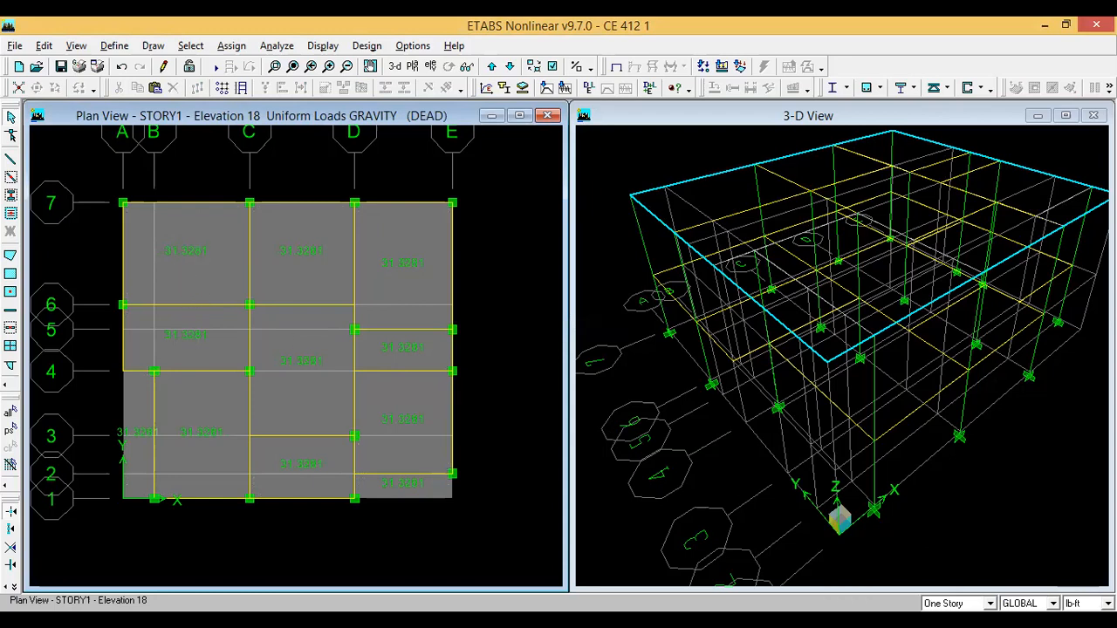
- Check the loads assigned to the slab panel between grids A–C and 6–7 in its area information
{"action": "left_click", "coordinate": [204, 265]}
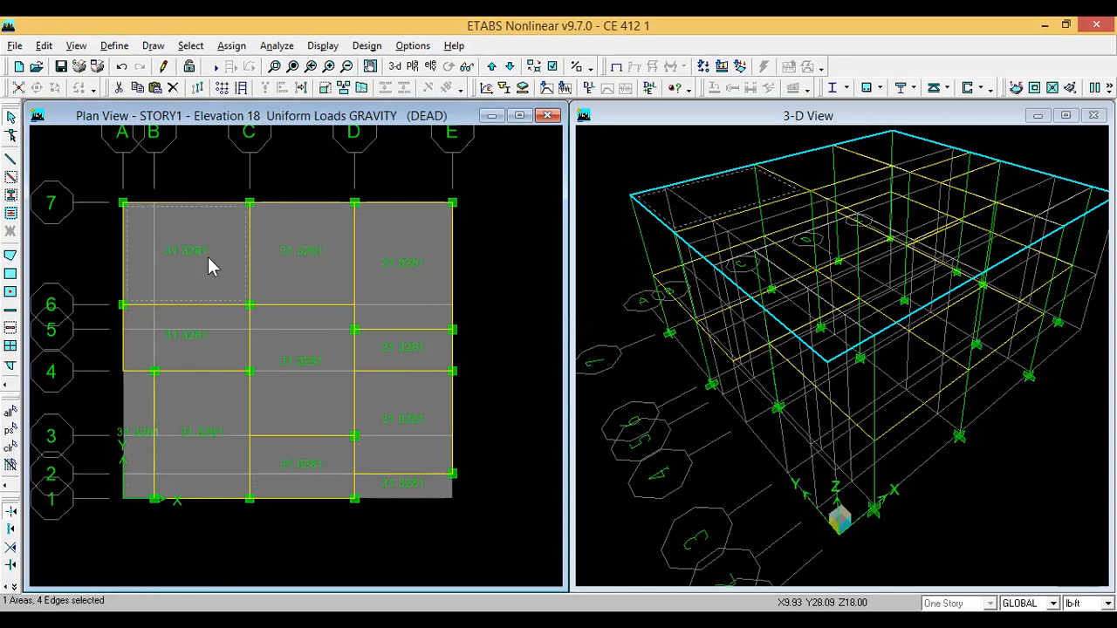
{"action": "right_click", "coordinate": [209, 259]}
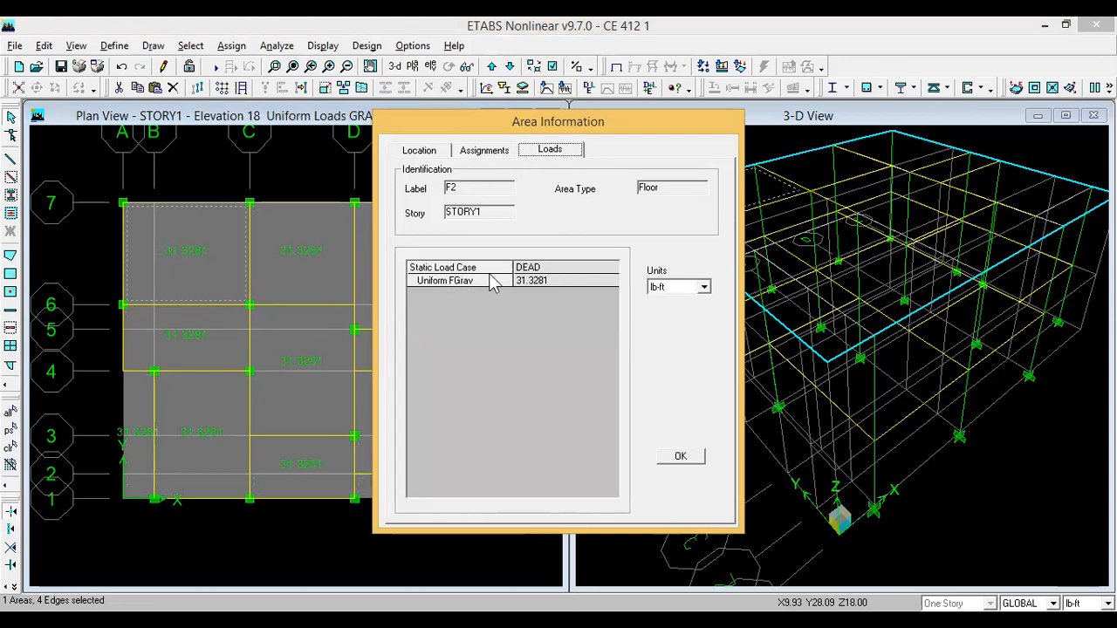
{"action": "left_click", "coordinate": [682, 459]}
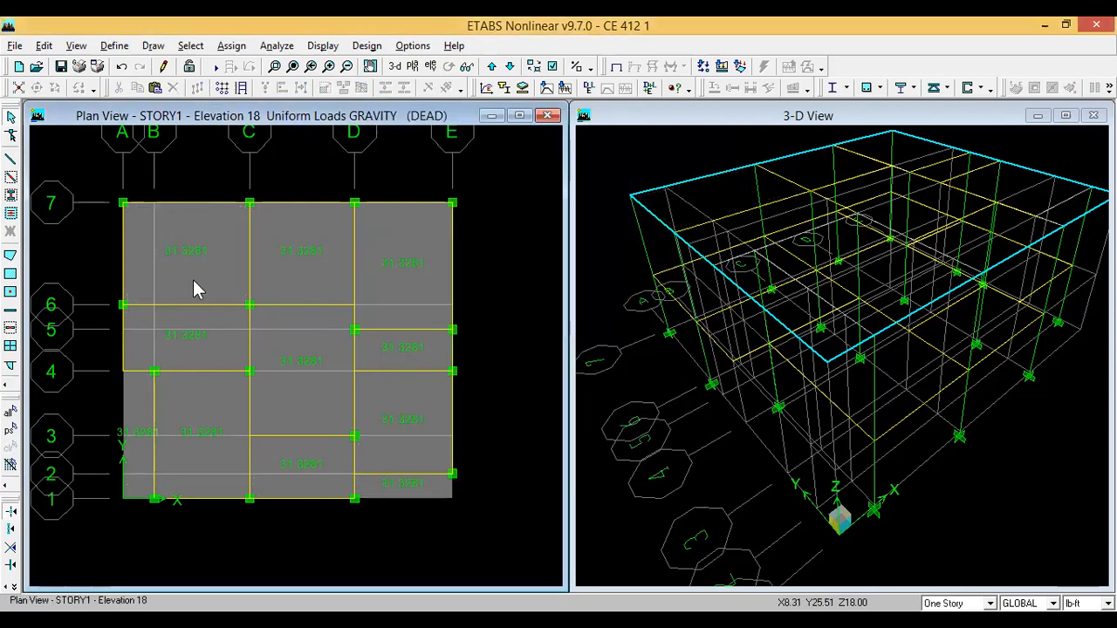
- Assign a uniform LIVE load of 2 in the Gravity direction, in KN-m units, to all STORY1 slab panels, replacing existing loads
{"action": "left_click", "coordinate": [193, 290]}
{"action": "left_click", "coordinate": [316, 267]}
{"action": "left_click", "coordinate": [411, 270]}
{"action": "left_click", "coordinate": [336, 344]}
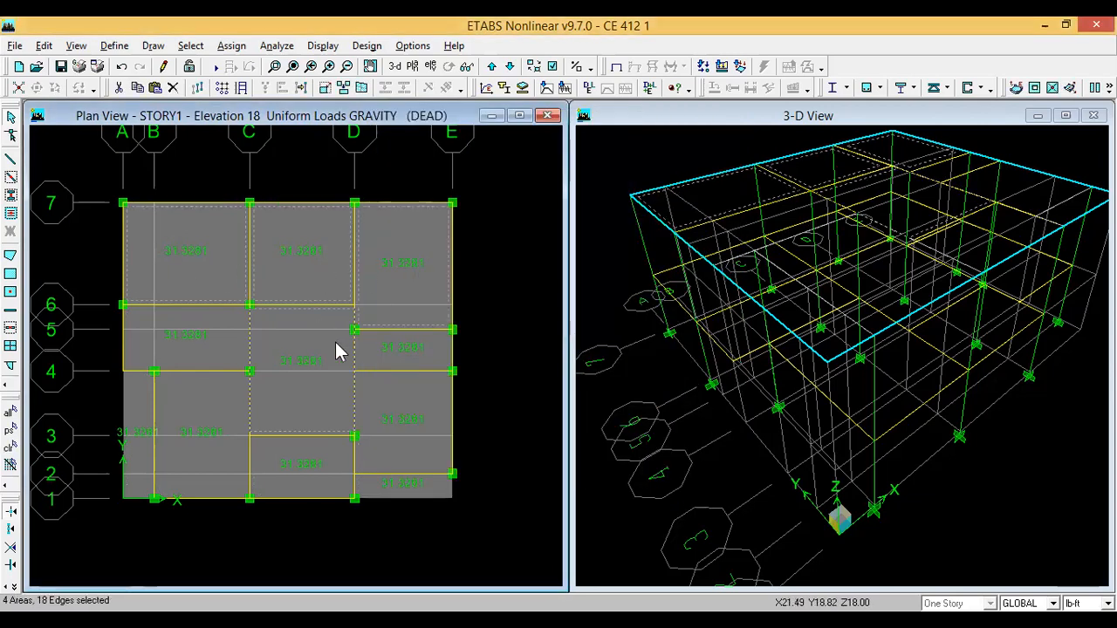
{"action": "left_click", "coordinate": [381, 353]}
{"action": "left_click", "coordinate": [380, 480]}
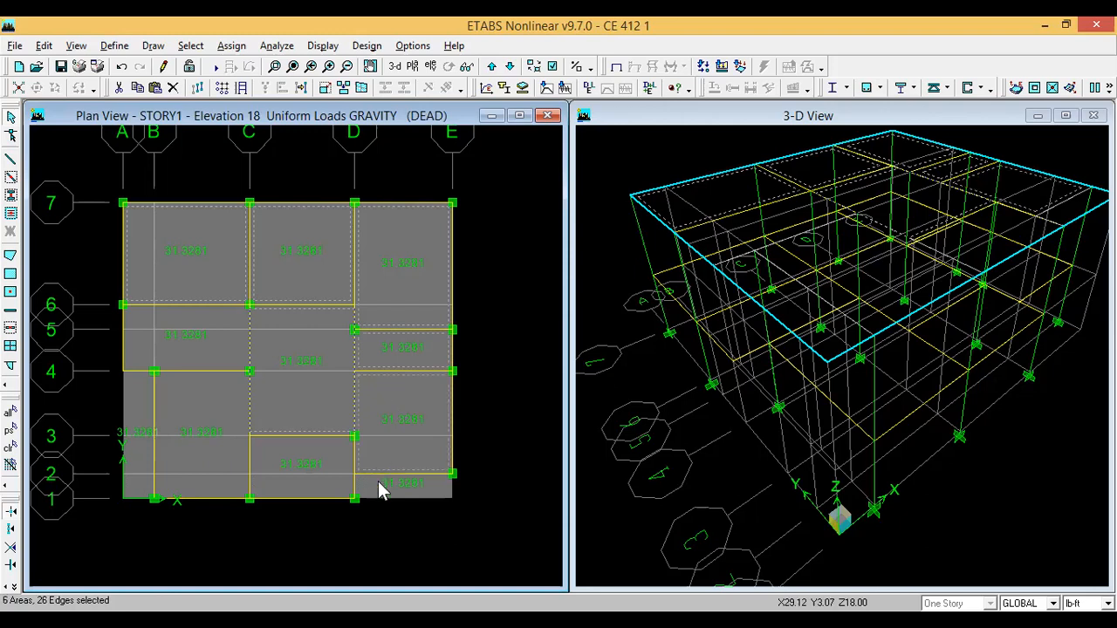
{"action": "left_click", "coordinate": [292, 466]}
{"action": "left_click", "coordinate": [194, 444]}
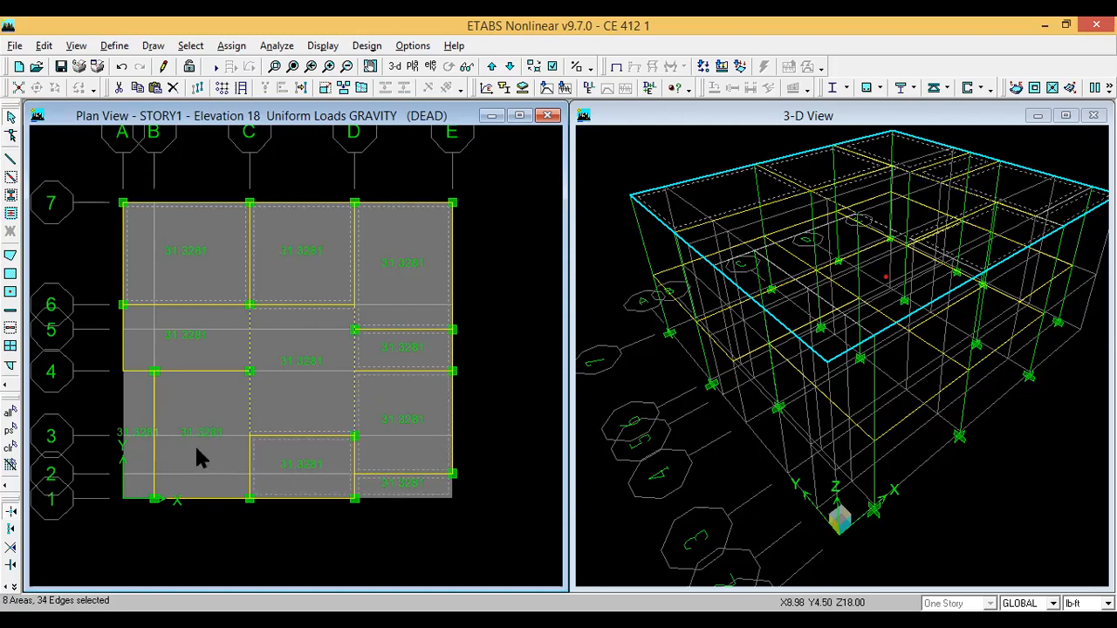
{"action": "left_click", "coordinate": [140, 406]}
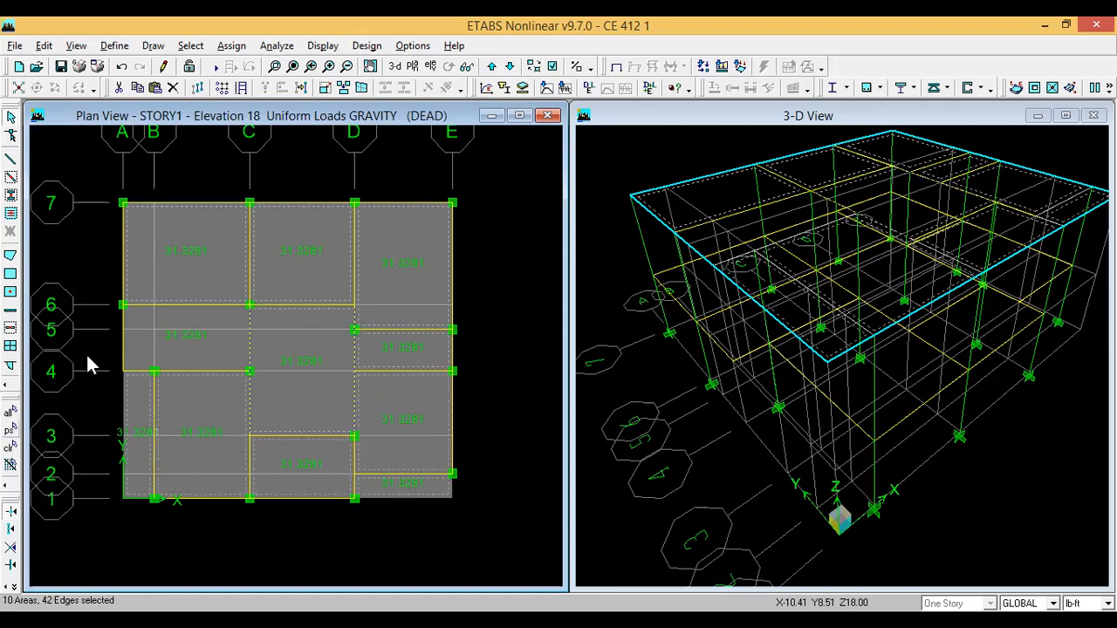
{"action": "left_click", "coordinate": [190, 340]}
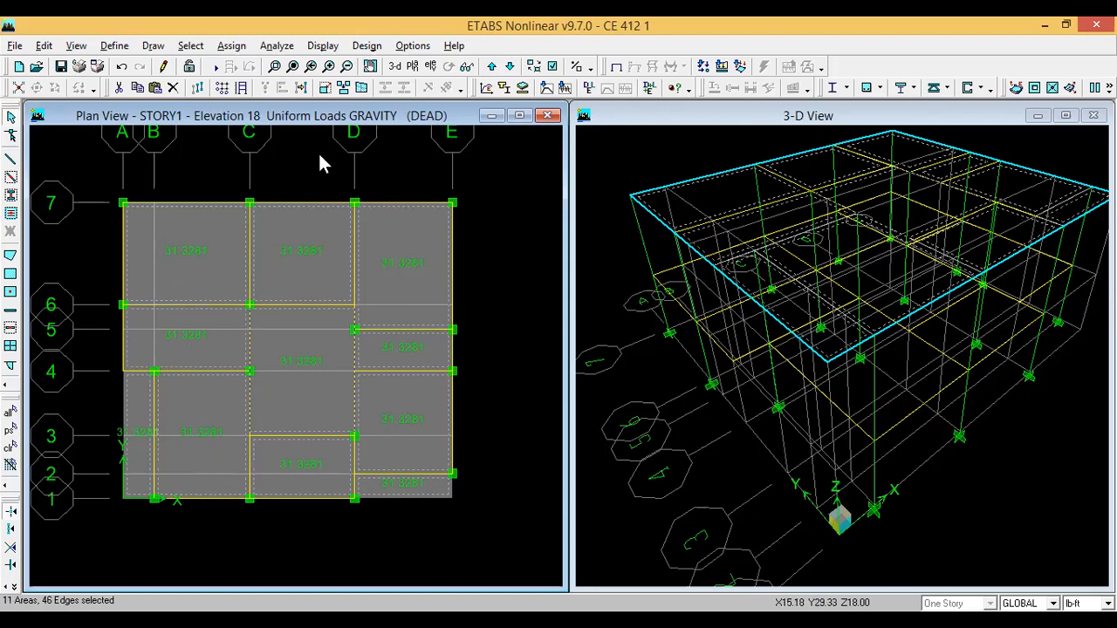
{"action": "left_click", "coordinate": [233, 45]}
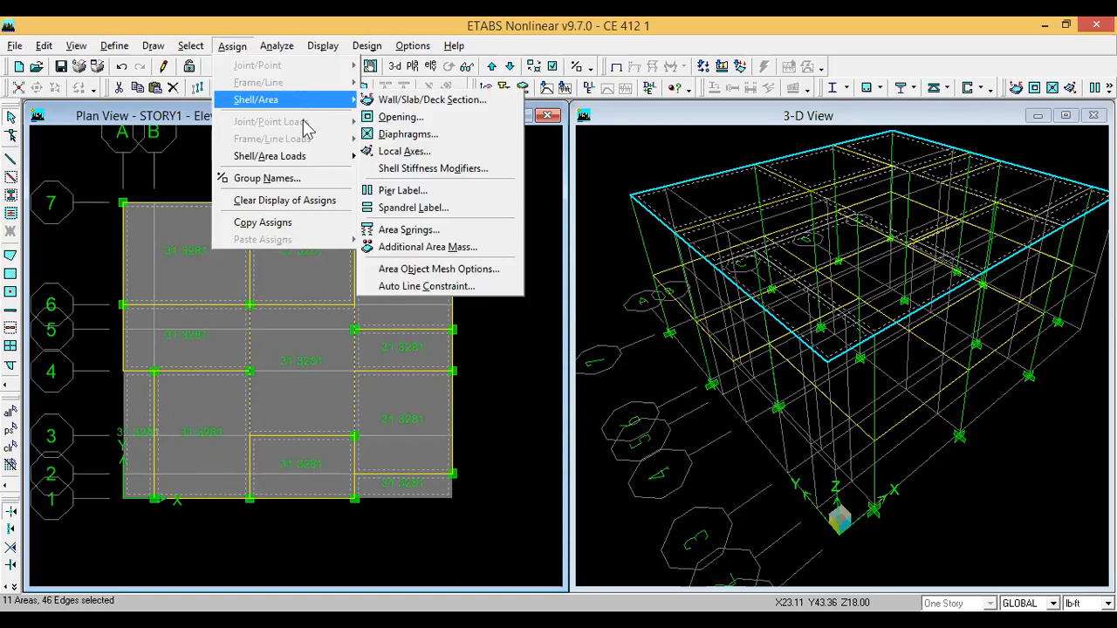
{"action": "mouse_move", "coordinate": [354, 156]}
{"action": "left_click", "coordinate": [404, 160]}
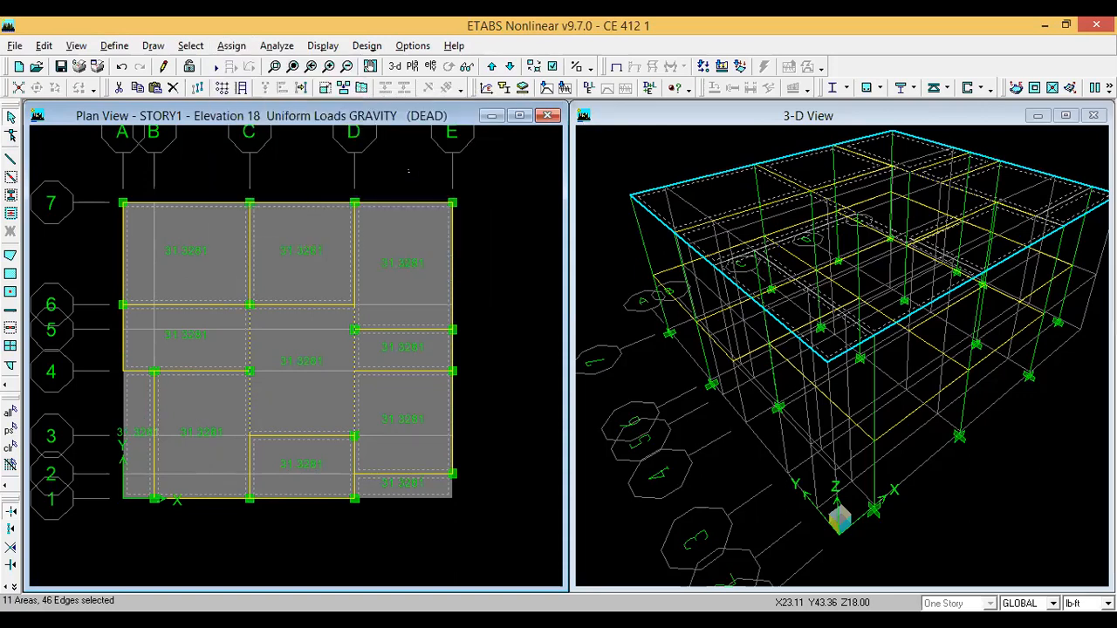
{"action": "left_click", "coordinate": [598, 287]}
{"action": "left_click", "coordinate": [580, 311]}
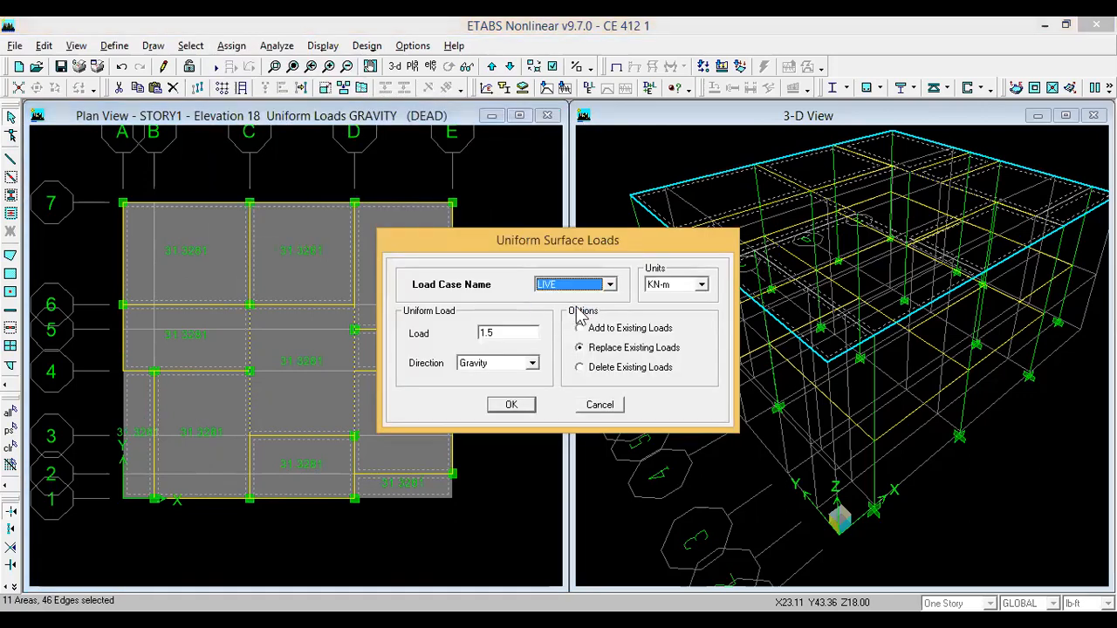
{"action": "double_click", "coordinate": [499, 335]}
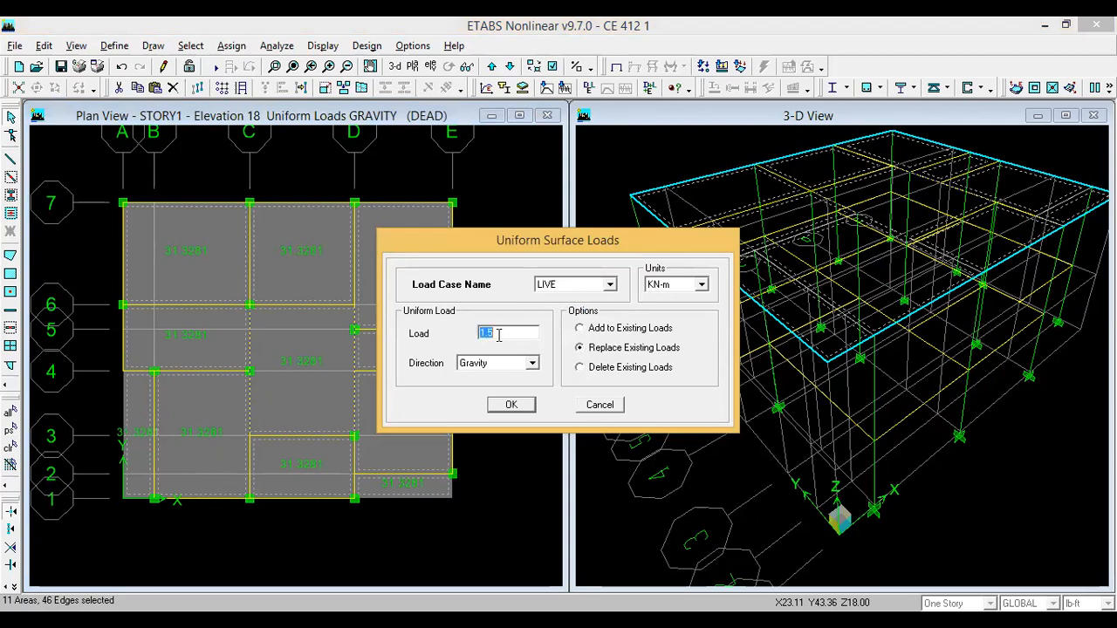
{"action": "type", "text": "2"}
{"action": "left_click", "coordinate": [500, 408]}
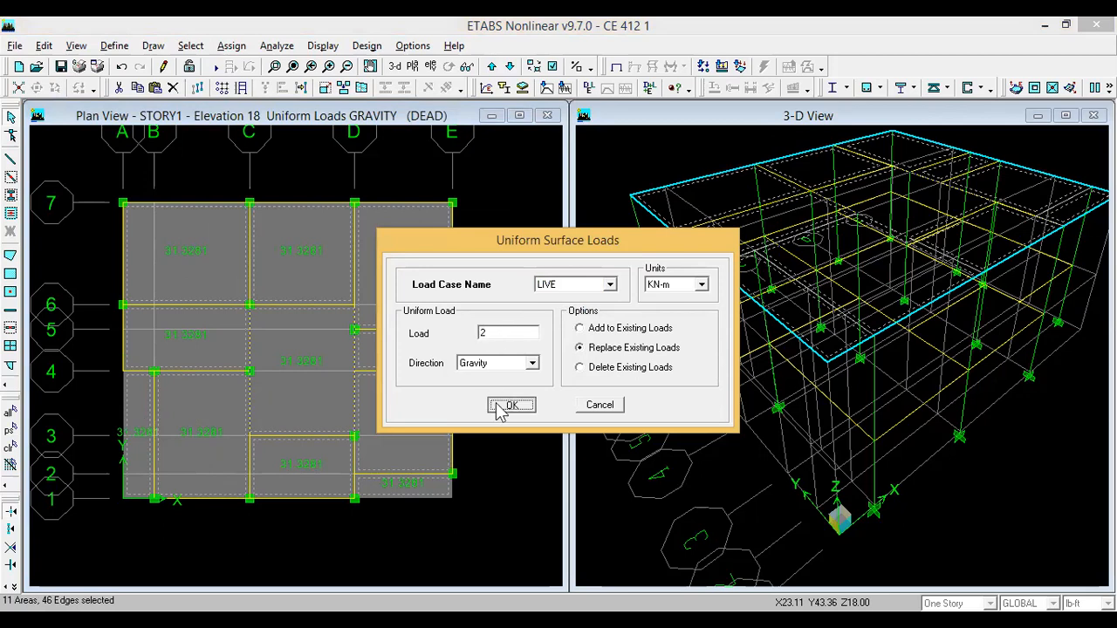
- Check the DEAD and LIVE loads assigned to the slab panel between grids A–C and 6–7 in its area information
{"action": "left_click", "coordinate": [215, 281]}
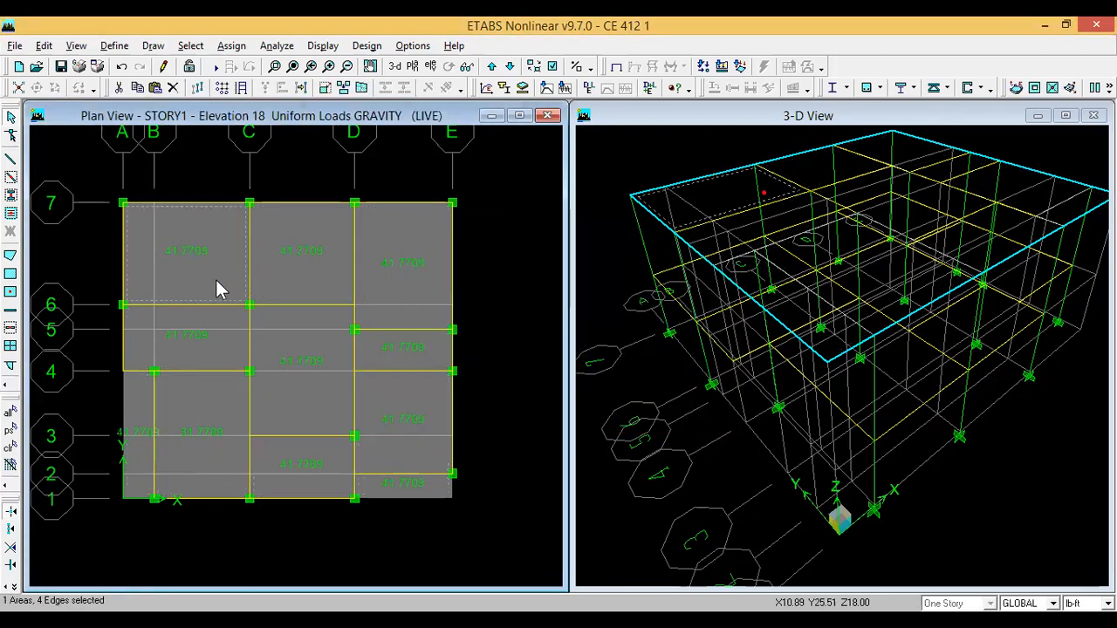
{"action": "right_click", "coordinate": [216, 281]}
{"action": "left_click", "coordinate": [547, 151]}
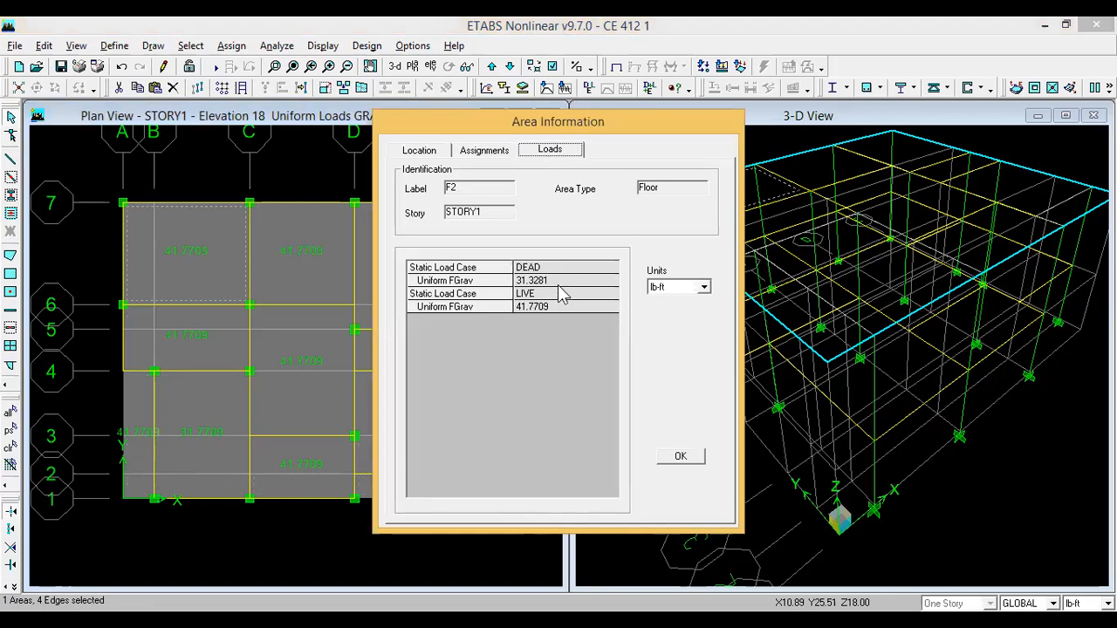
{"action": "left_click", "coordinate": [684, 459]}
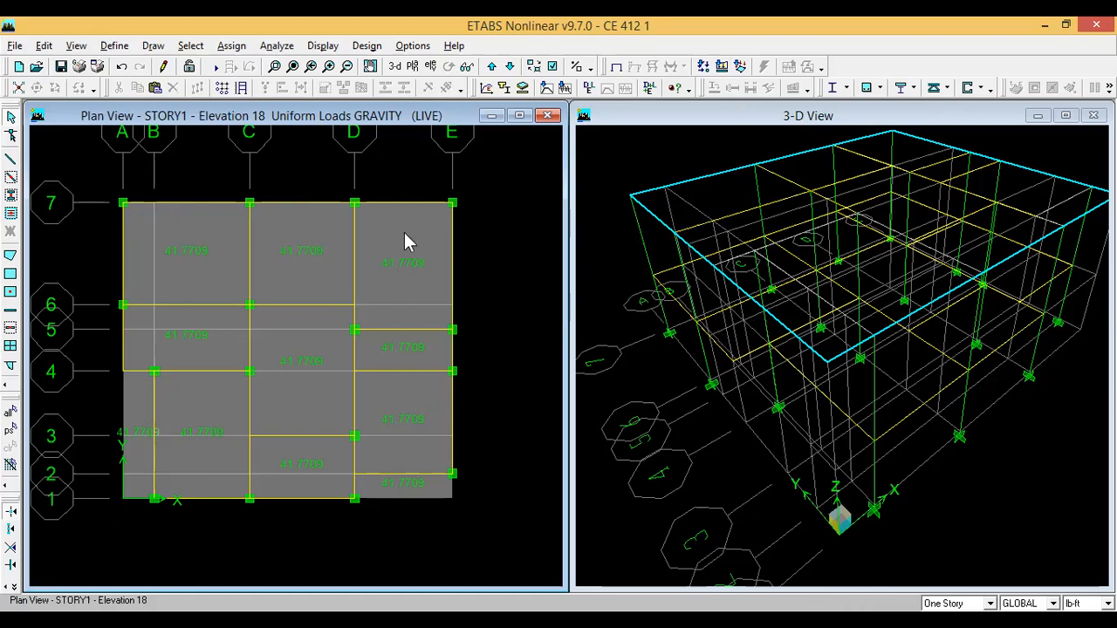
- Insert two new stories, STORY2 and STORY2-1, each 10 ft high, above STORY1 and replicate them from STORY1
{"action": "left_click", "coordinate": [43, 45]}
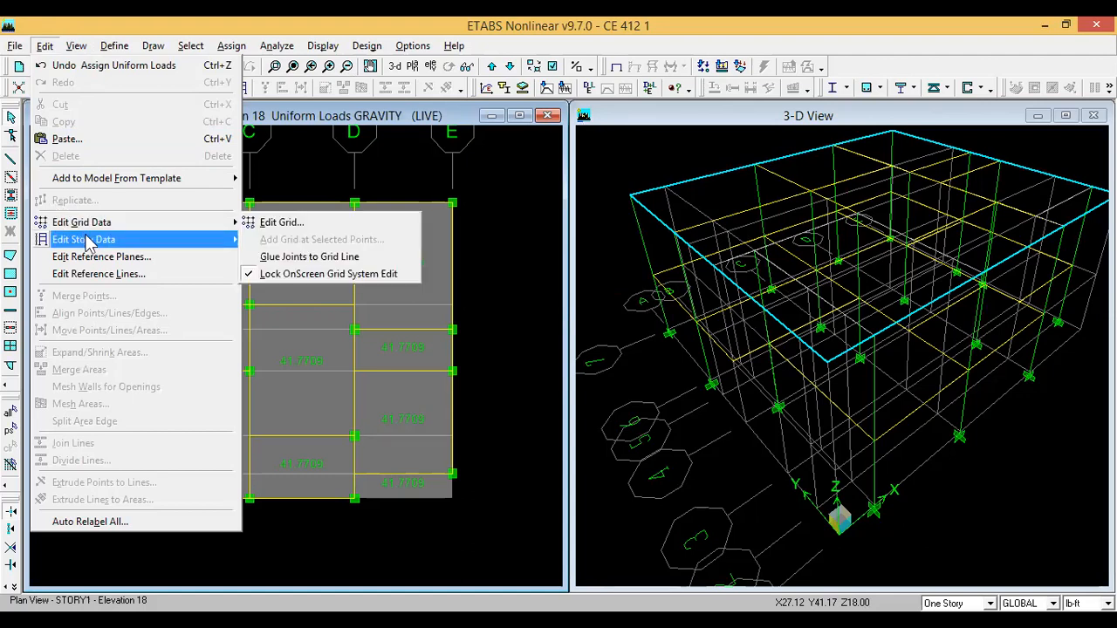
{"action": "mouse_move", "coordinate": [87, 243]}
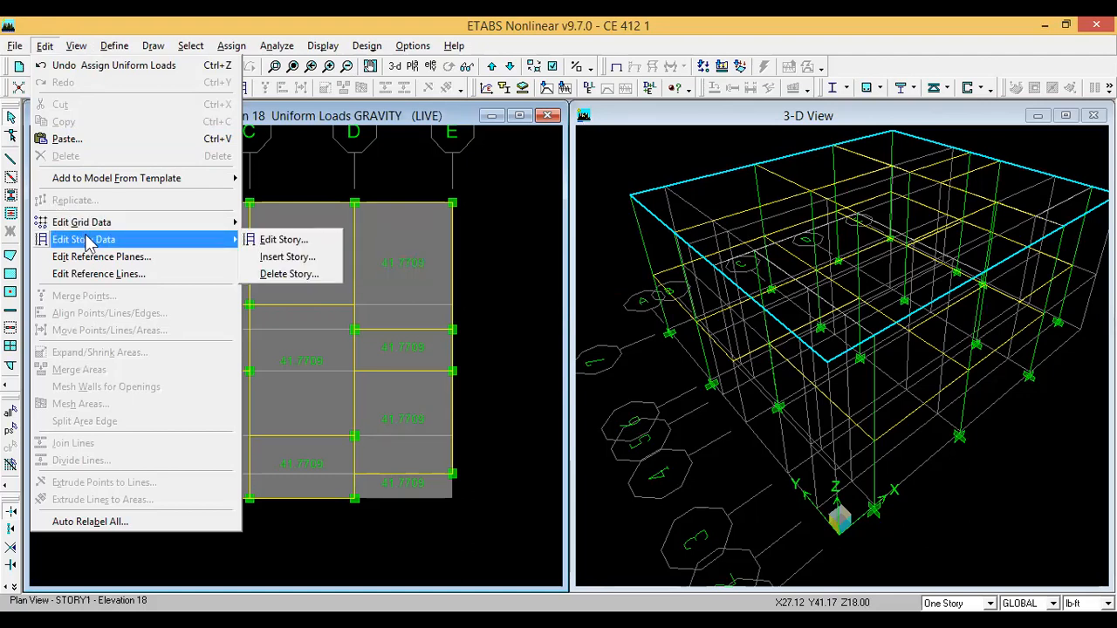
{"action": "left_click", "coordinate": [284, 258]}
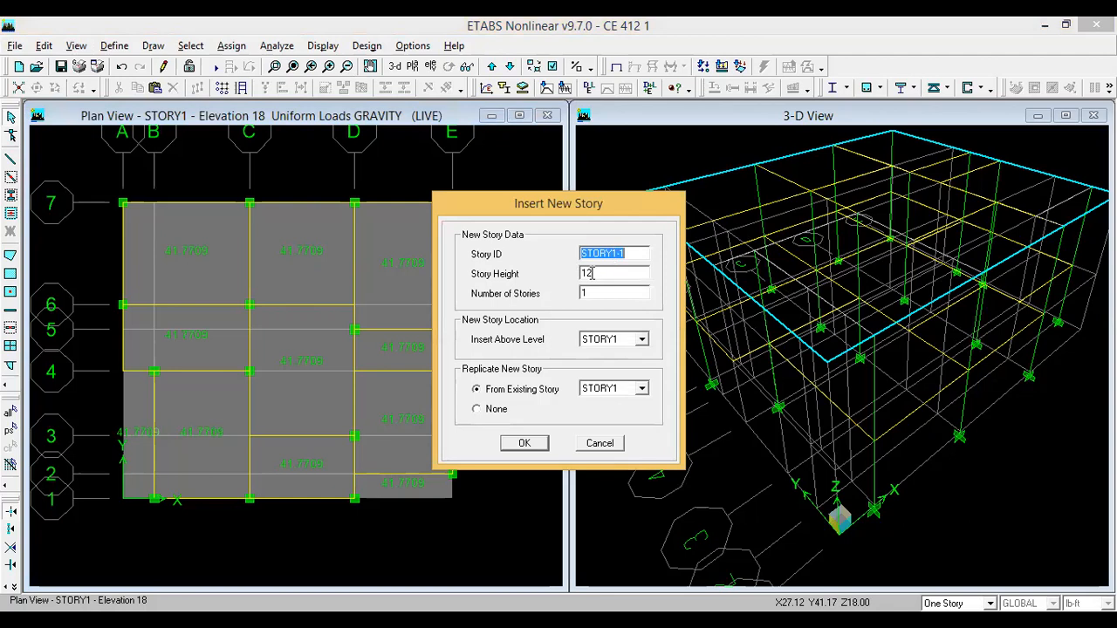
{"action": "double_click", "coordinate": [592, 273]}
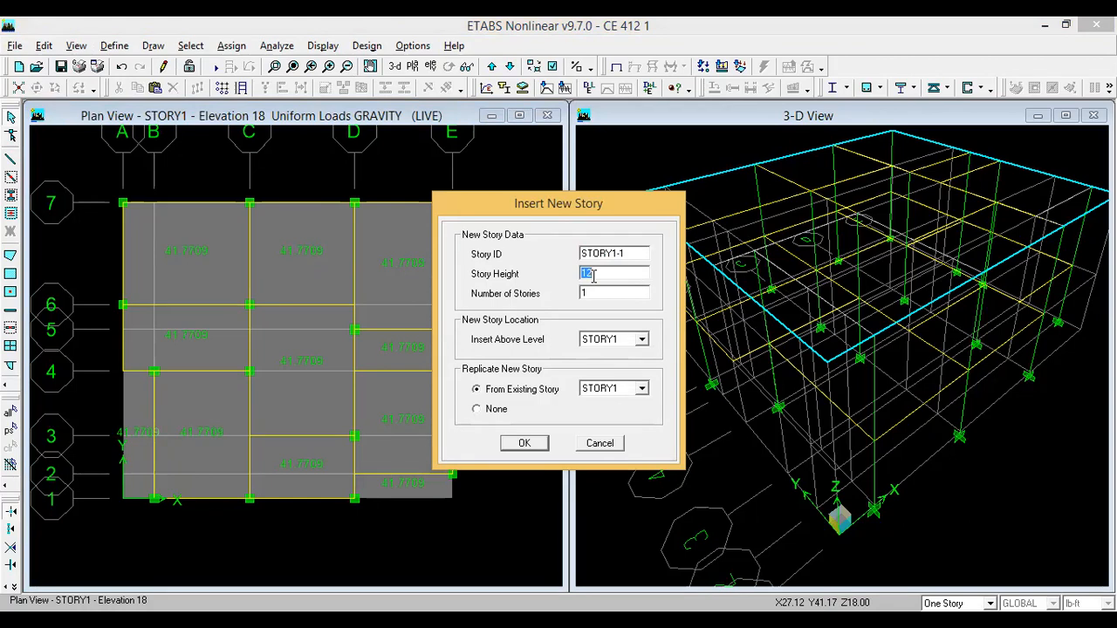
{"action": "type", "text": "1"}
{"action": "double_click", "coordinate": [627, 251]}
{"action": "left_click", "coordinate": [525, 447]}
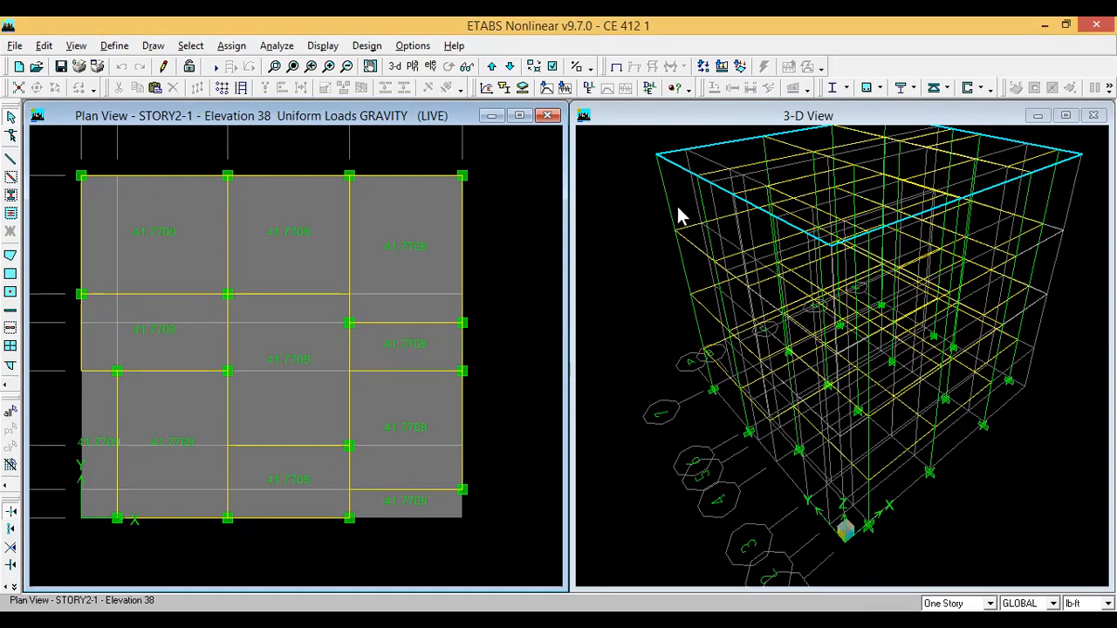
- Replace the 3-D view with the elevation view along grid line 1
{"action": "left_click", "coordinate": [615, 248]}
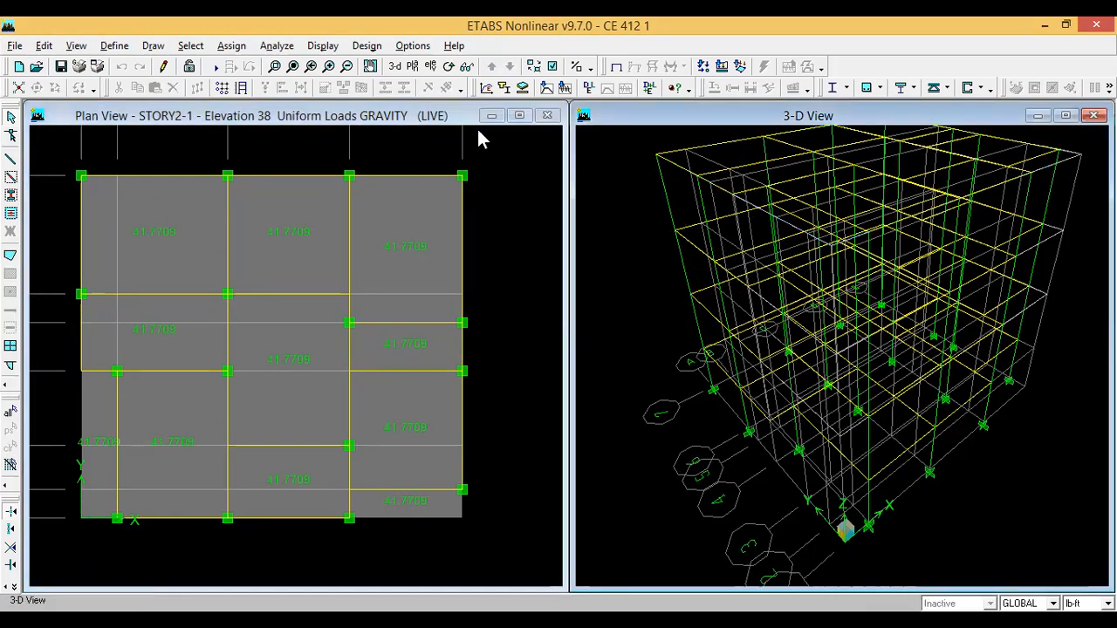
{"action": "left_click", "coordinate": [431, 67]}
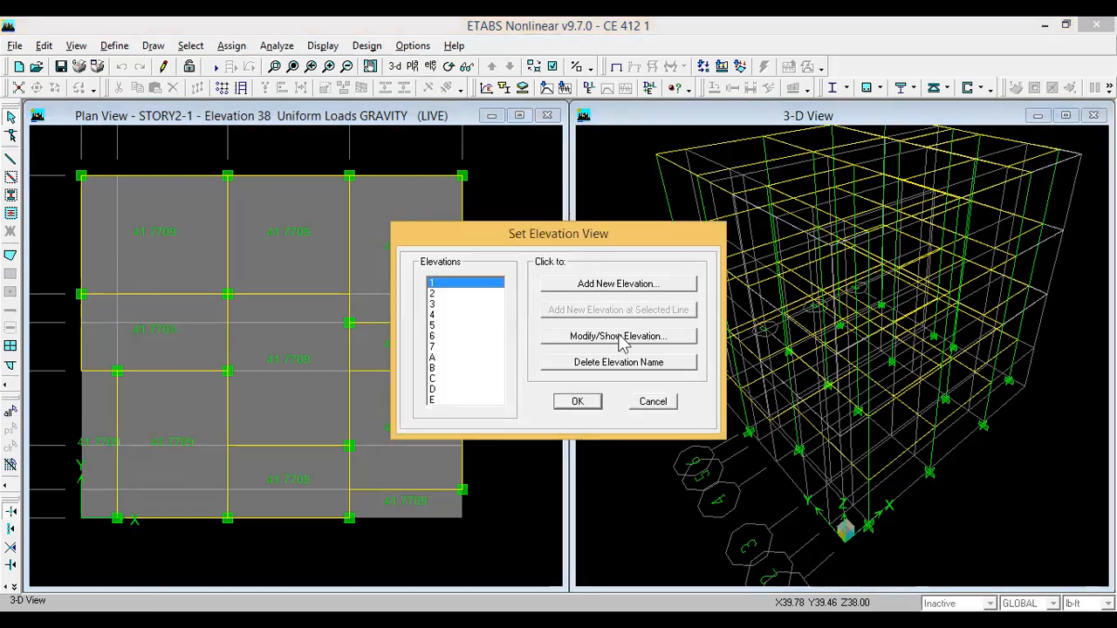
{"action": "left_click", "coordinate": [651, 403]}
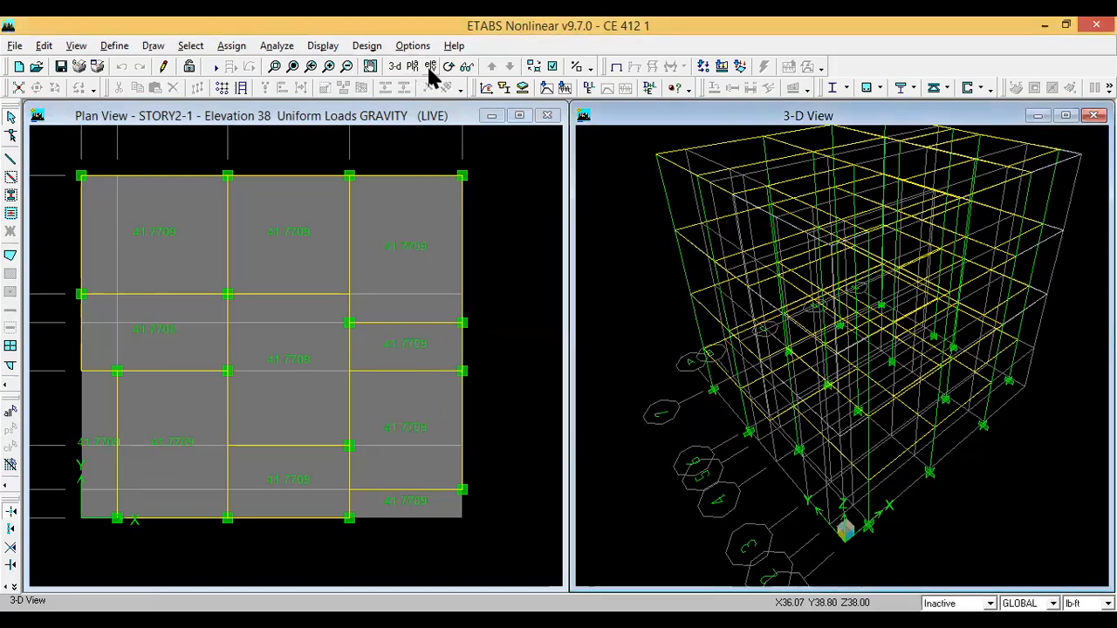
{"action": "left_click", "coordinate": [431, 67]}
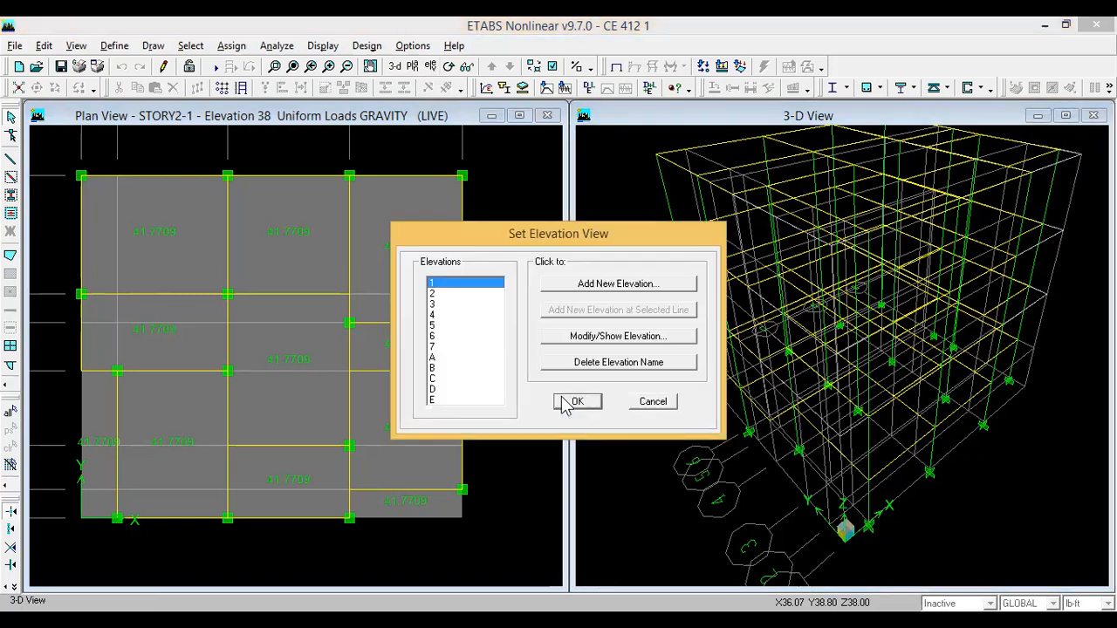
{"action": "left_click", "coordinate": [577, 402]}
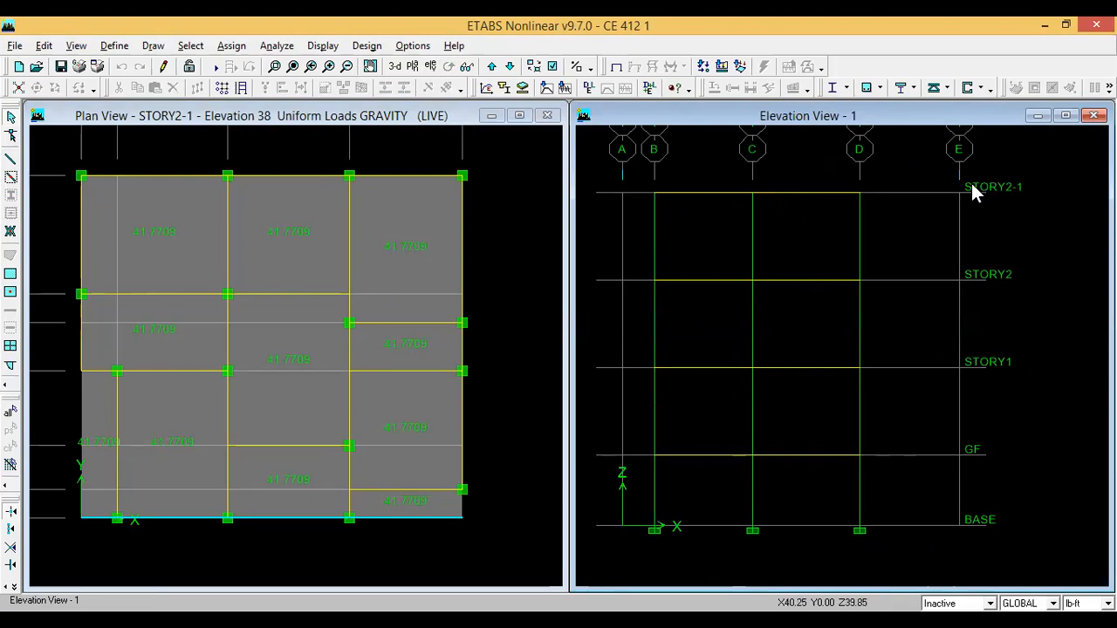
- Rename story STORY2-1 as ROOF in the story data
{"action": "left_click", "coordinate": [43, 47]}
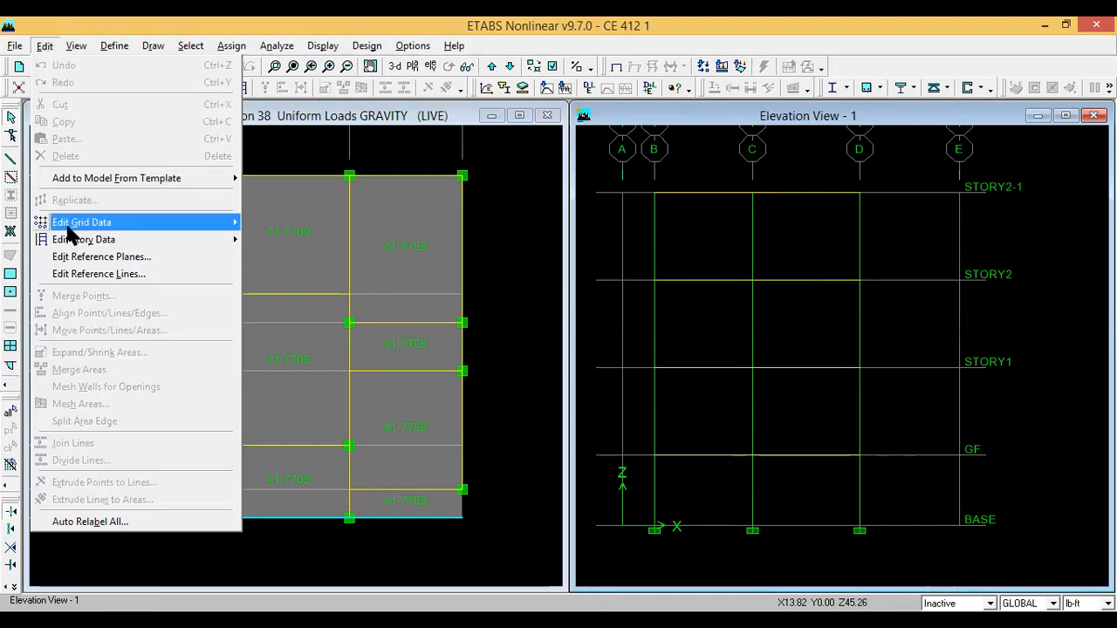
{"action": "mouse_move", "coordinate": [74, 240]}
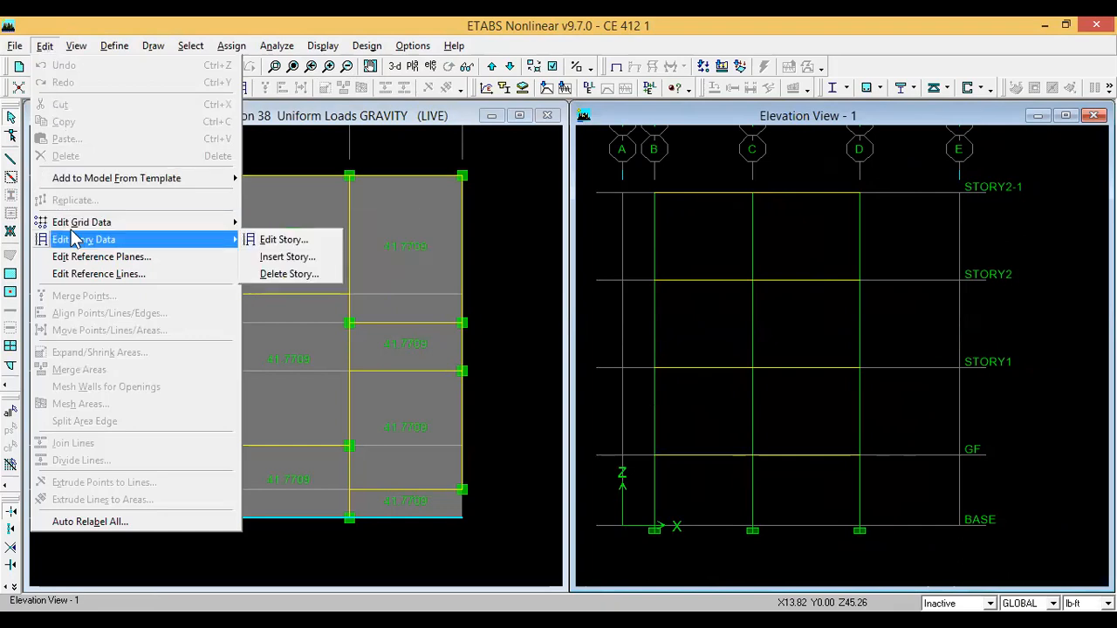
{"action": "left_click", "coordinate": [281, 242]}
{"action": "double_click", "coordinate": [400, 159]}
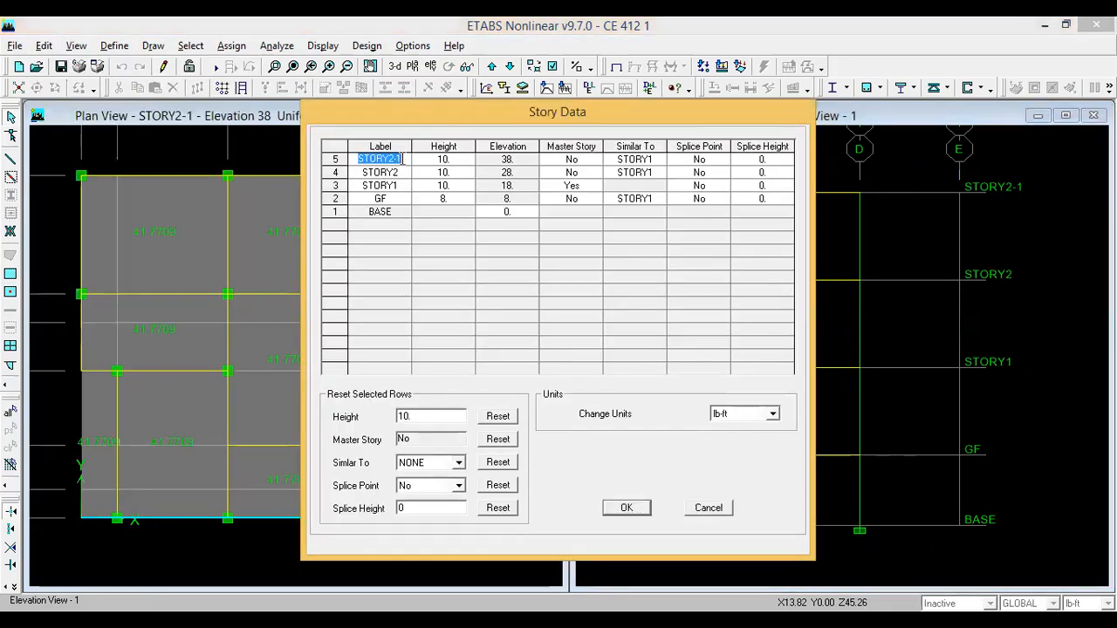
{"action": "type", "text": "ROOF"}
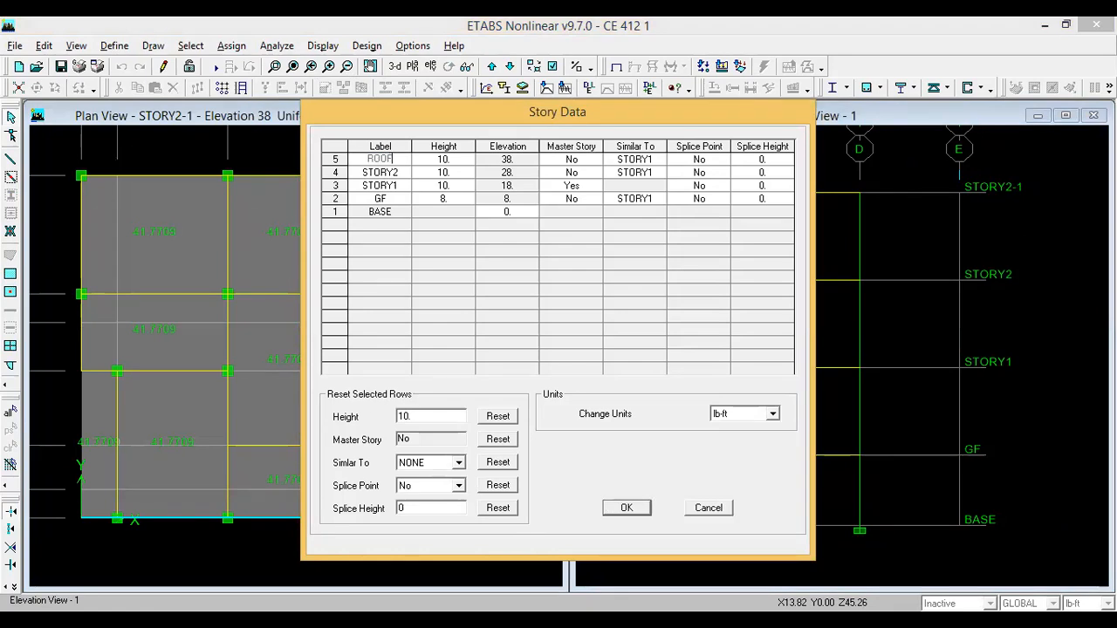
{"action": "left_click", "coordinate": [623, 513]}
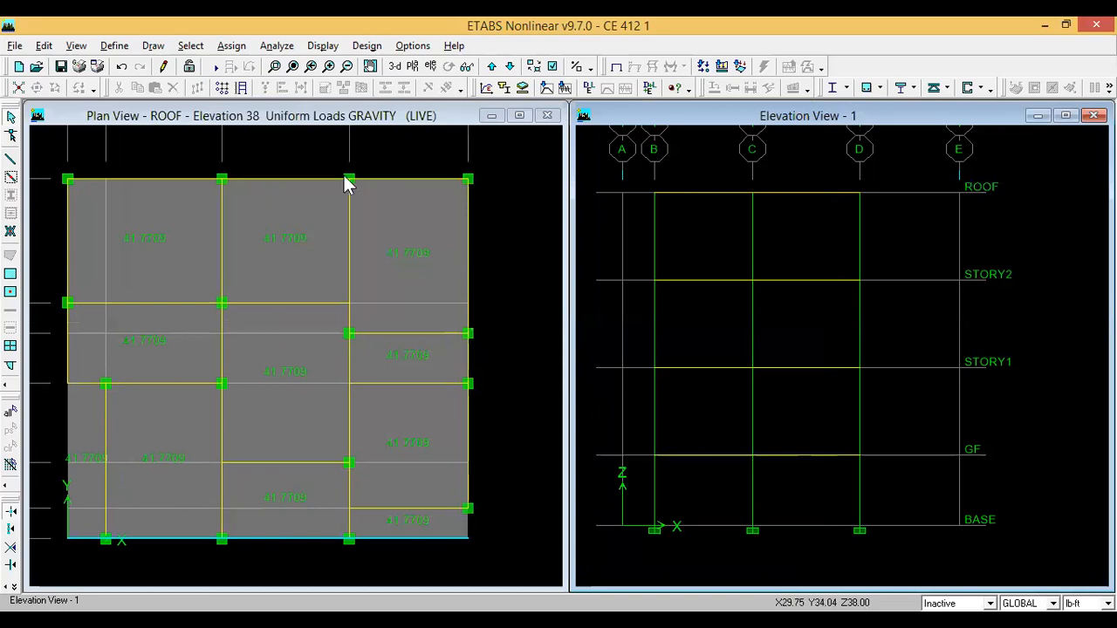
- Assign a LIVE uniform surface load of 1 in KN-m units, gravity direction, to all ROOF slab panels, replacing existing loads
{"action": "left_click", "coordinate": [511, 233]}
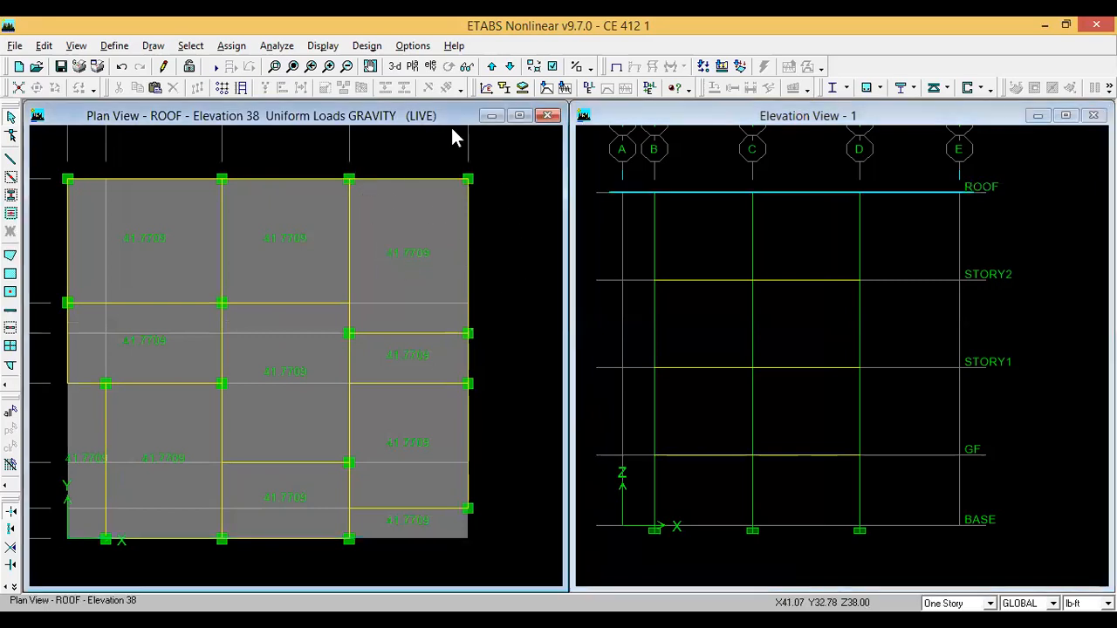
{"action": "left_click", "coordinate": [491, 69]}
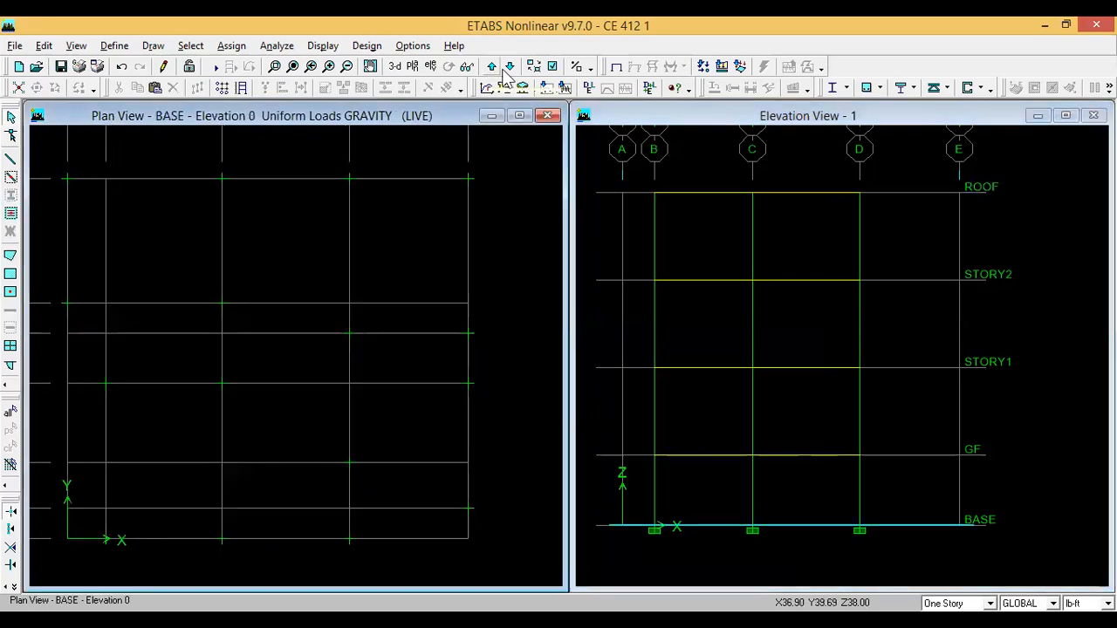
{"action": "left_click", "coordinate": [510, 67]}
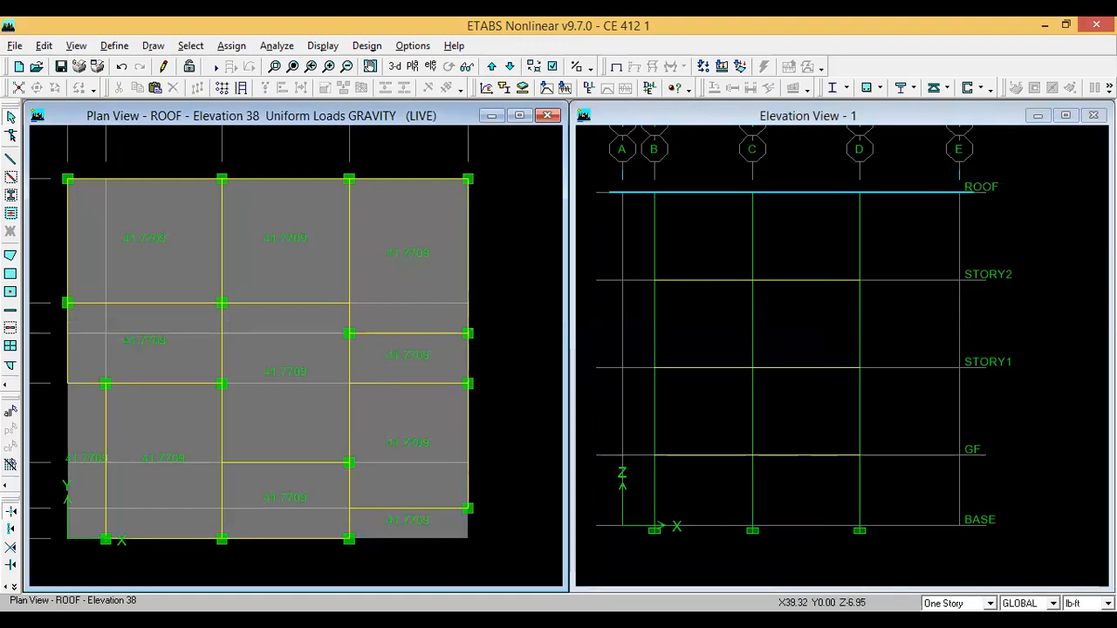
{"action": "left_click", "coordinate": [126, 251]}
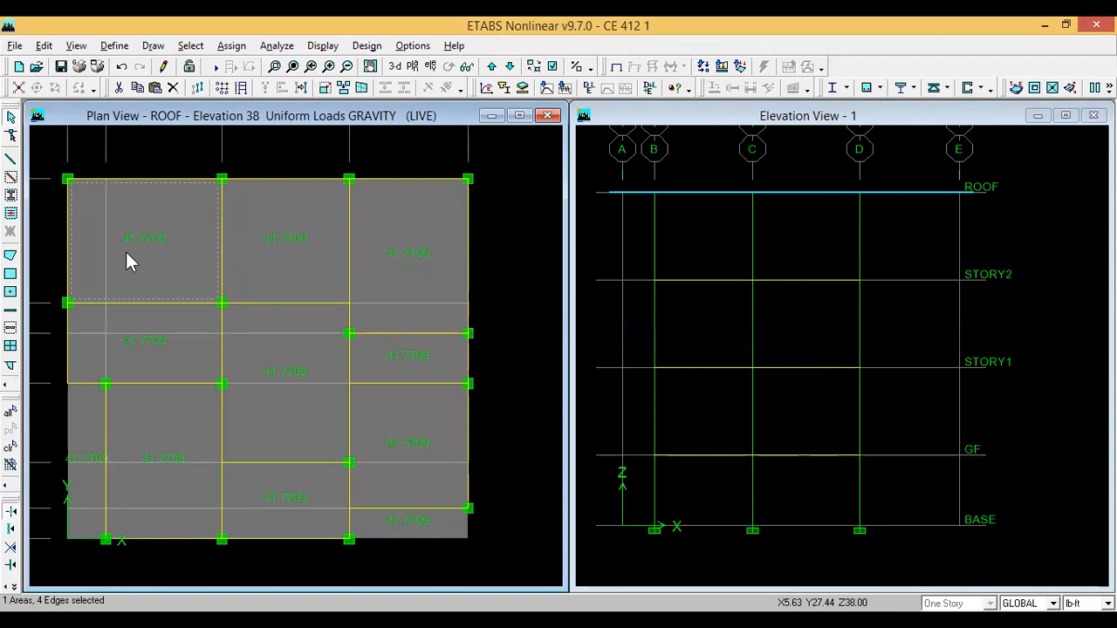
{"action": "left_click", "coordinate": [258, 244]}
{"action": "left_click", "coordinate": [389, 325]}
{"action": "left_click", "coordinate": [293, 342]}
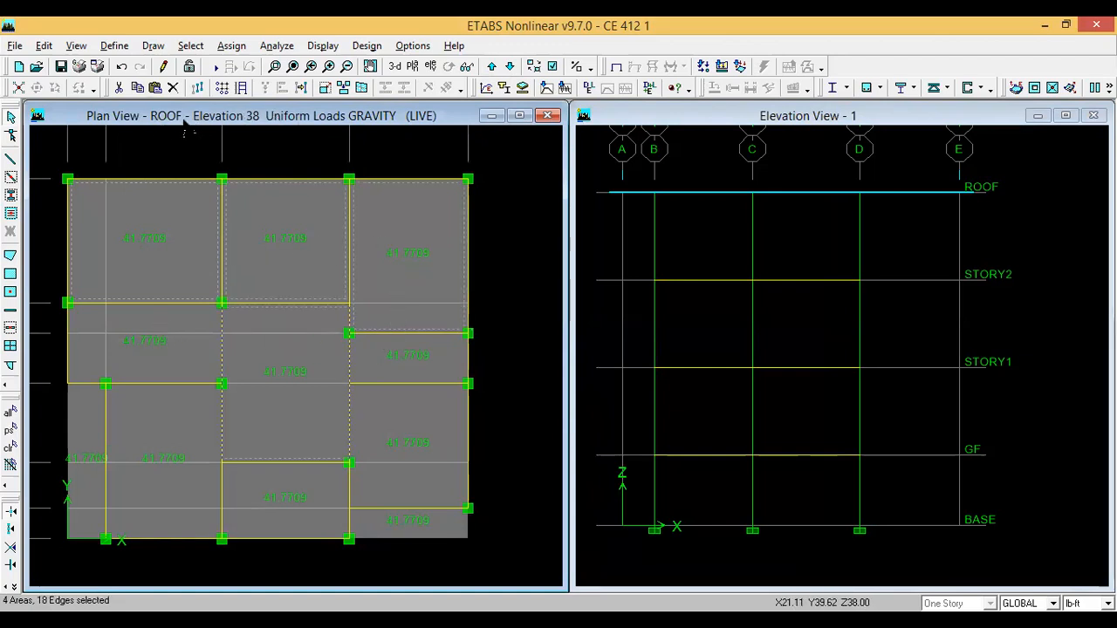
{"action": "left_click", "coordinate": [152, 423]}
{"action": "left_click", "coordinate": [93, 425]}
{"action": "left_click", "coordinate": [270, 486]}
{"action": "left_click", "coordinate": [369, 478]}
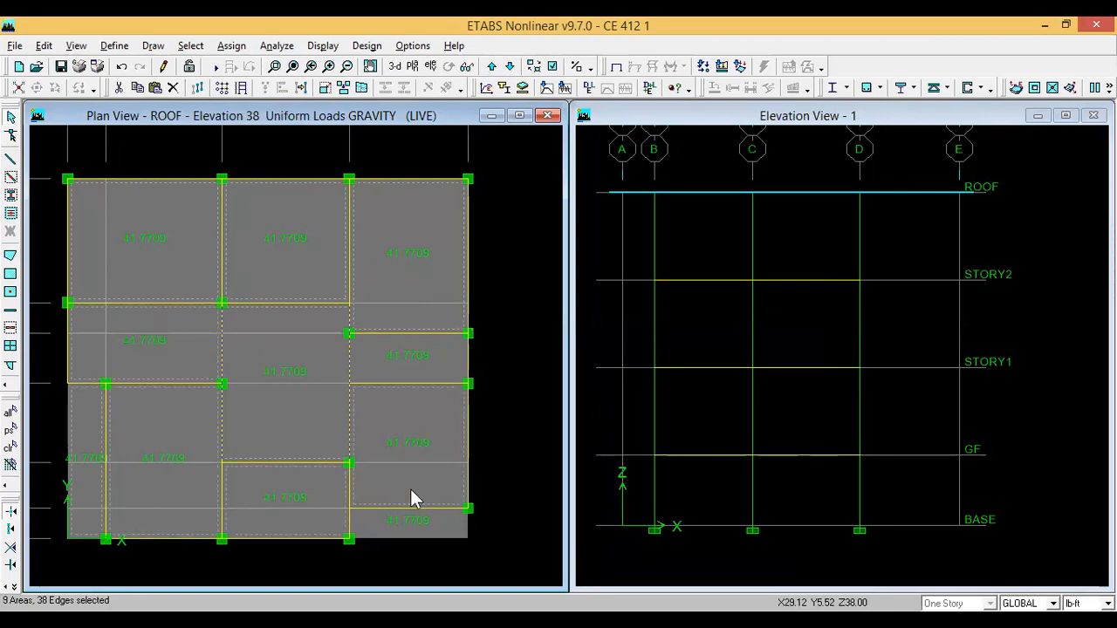
{"action": "left_click", "coordinate": [407, 521]}
{"action": "left_click", "coordinate": [403, 359]}
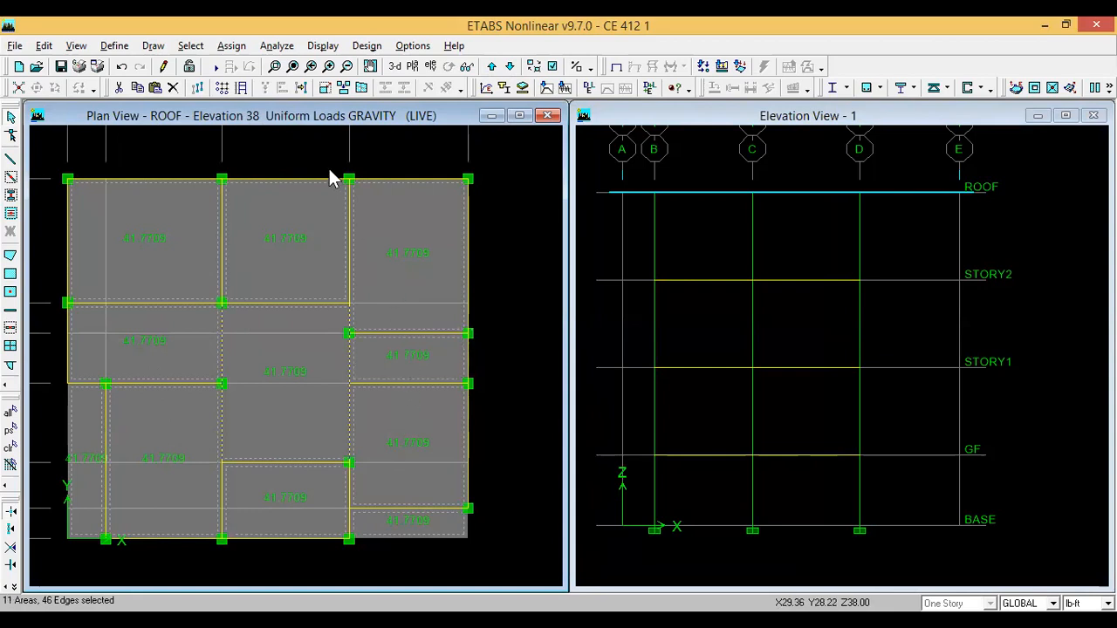
{"action": "left_click", "coordinate": [232, 46]}
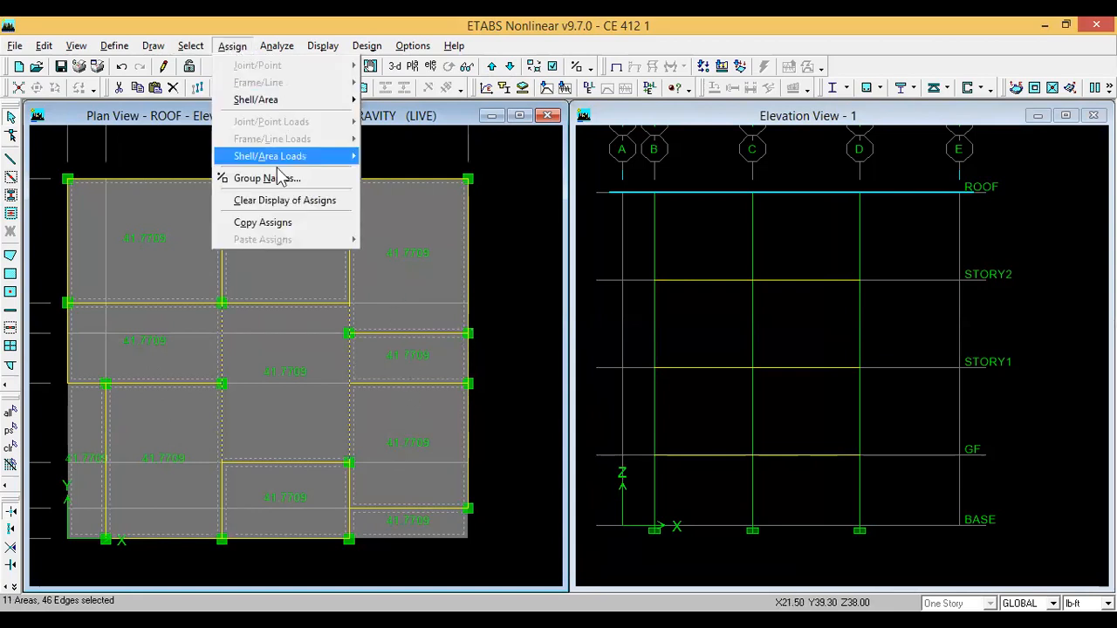
{"action": "mouse_move", "coordinate": [291, 156]}
{"action": "left_click", "coordinate": [395, 156]}
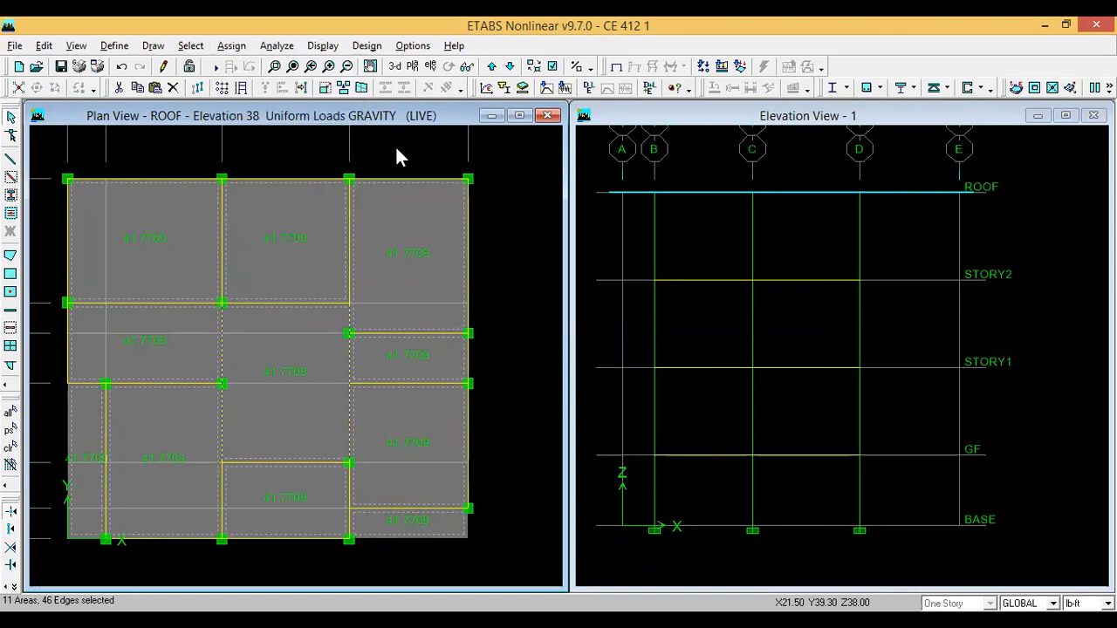
{"action": "double_click", "coordinate": [512, 337]}
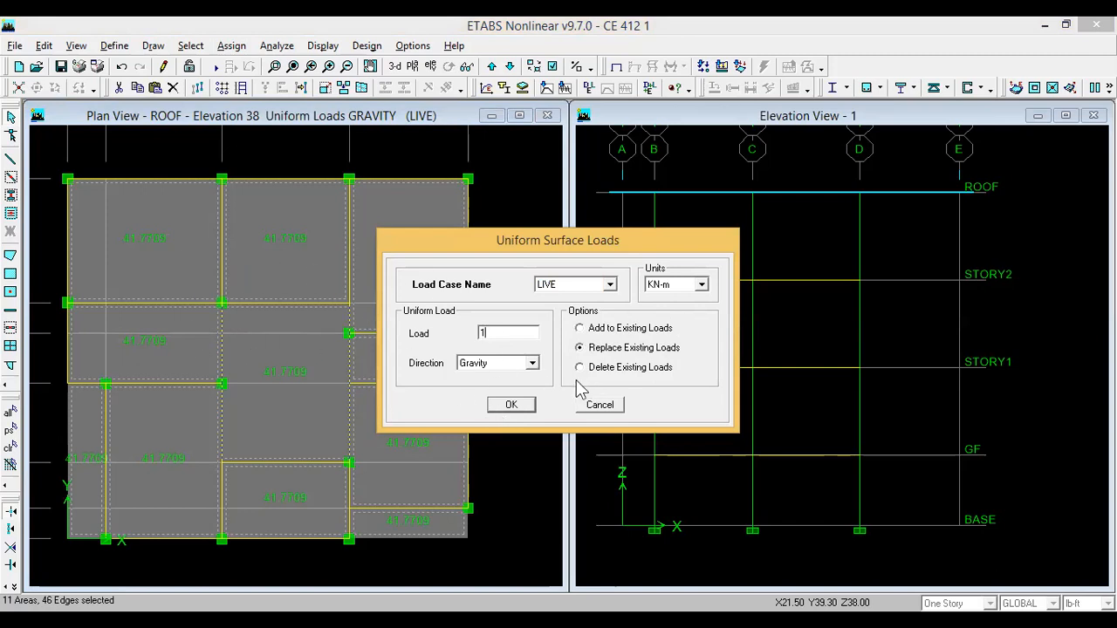
{"action": "left_click", "coordinate": [525, 410]}
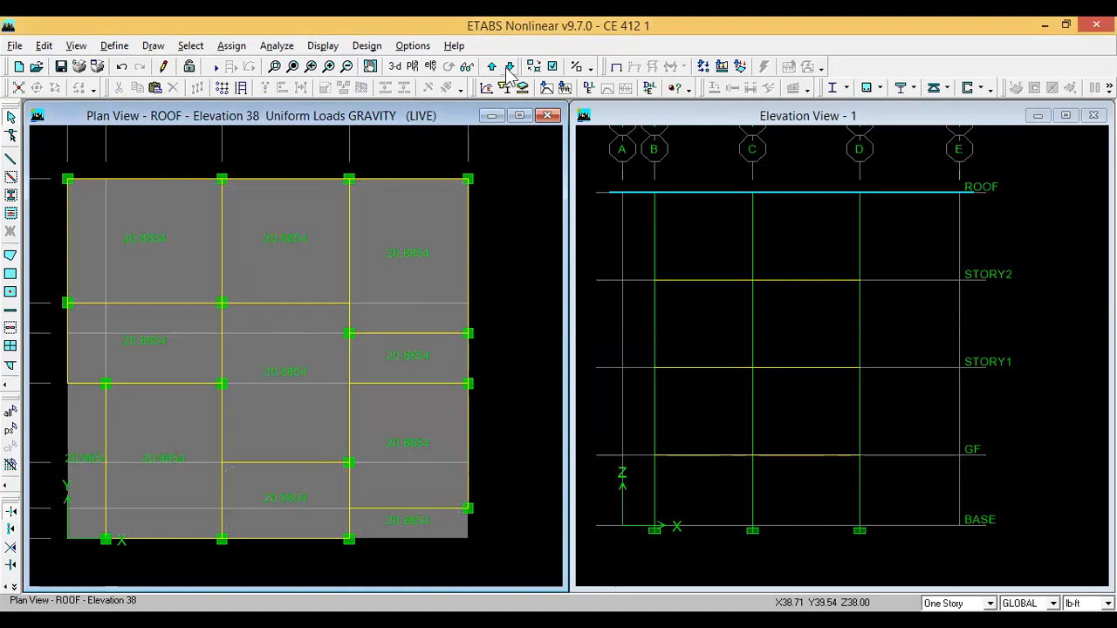
- Check the LIVE uniform slab loads in the plan views of the stories below ROOF
{"action": "left_click", "coordinate": [508, 67]}
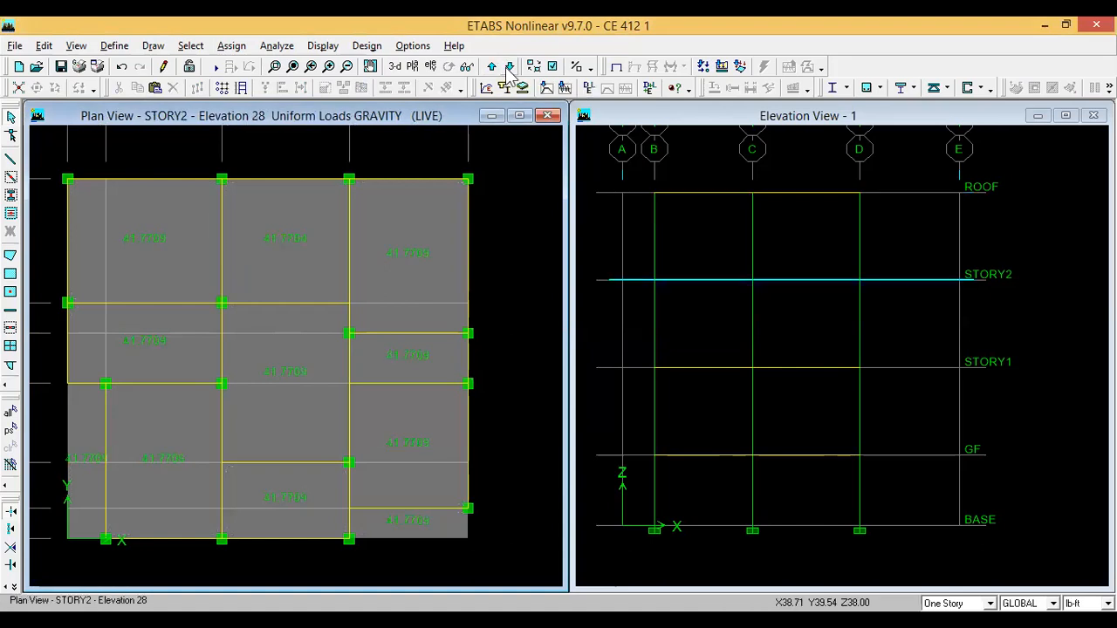
{"action": "left_click", "coordinate": [507, 68]}
{"action": "left_click", "coordinate": [505, 67]}
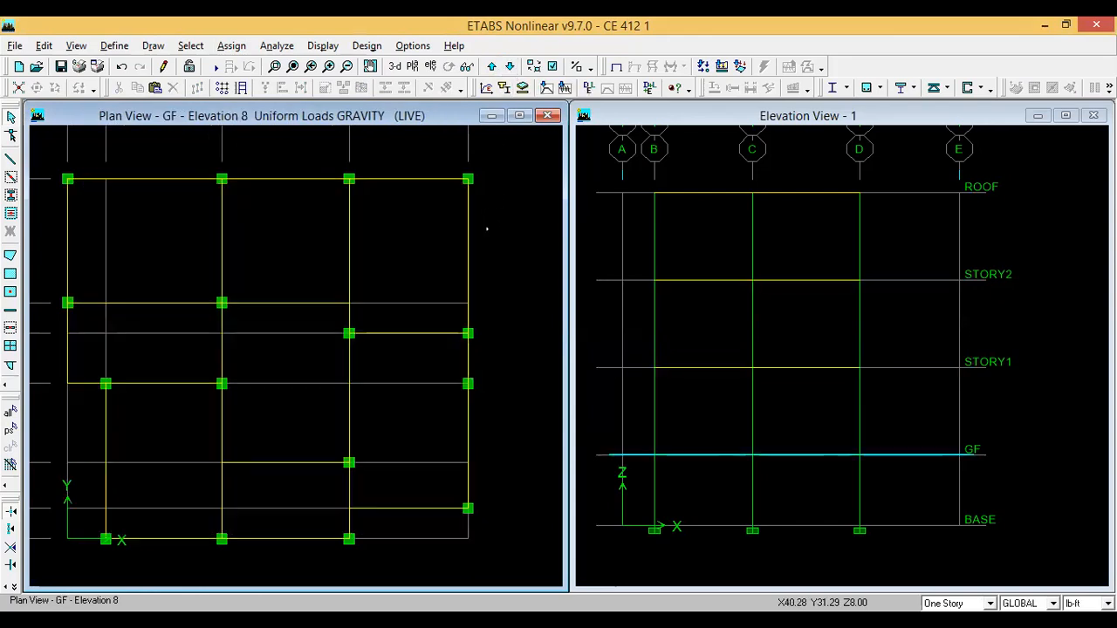
{"action": "left_click", "coordinate": [493, 68]}
{"action": "left_click", "coordinate": [492, 69]}
{"action": "left_click", "coordinate": [492, 69]}
{"action": "left_click", "coordinate": [492, 69]}
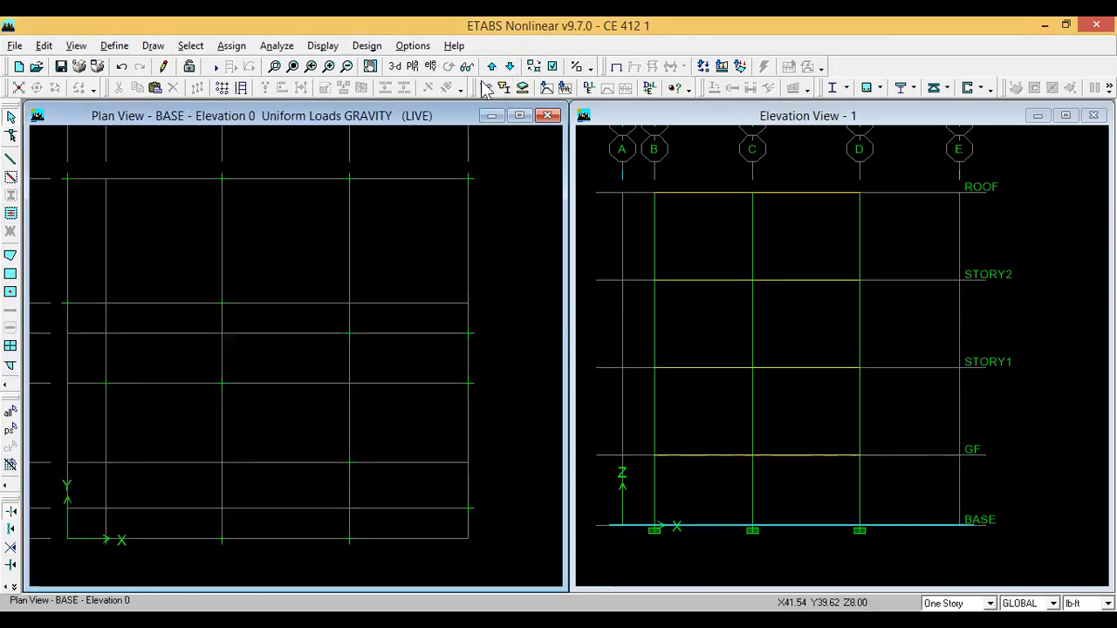
- Save the model and replace the elevation view with the 3-D view
{"action": "key", "text": "ctrl+s"}
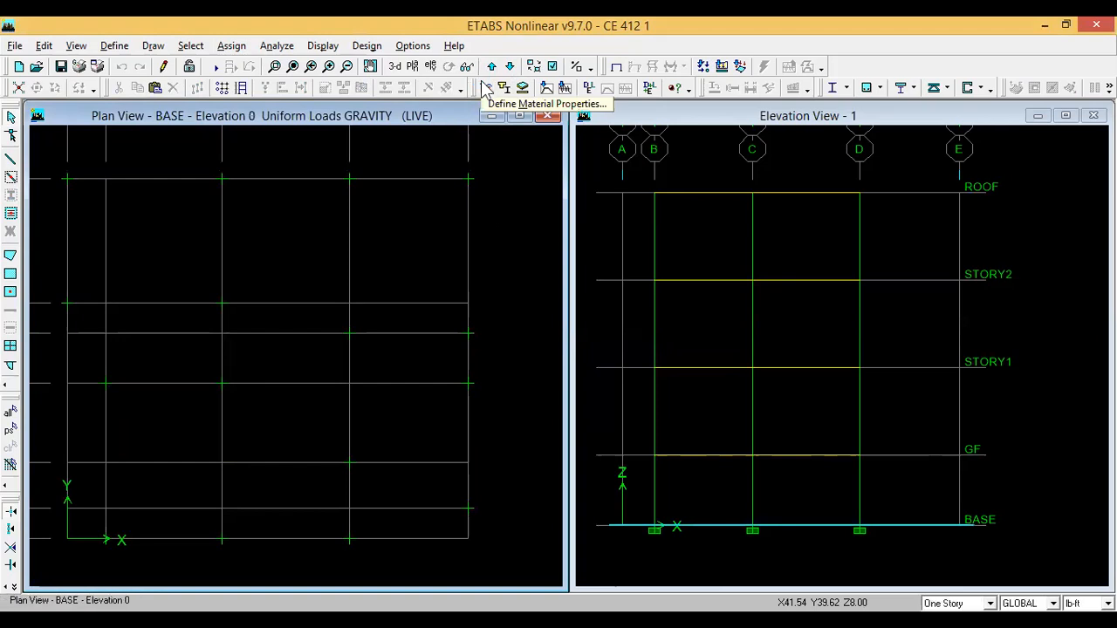
{"action": "left_click", "coordinate": [510, 67]}
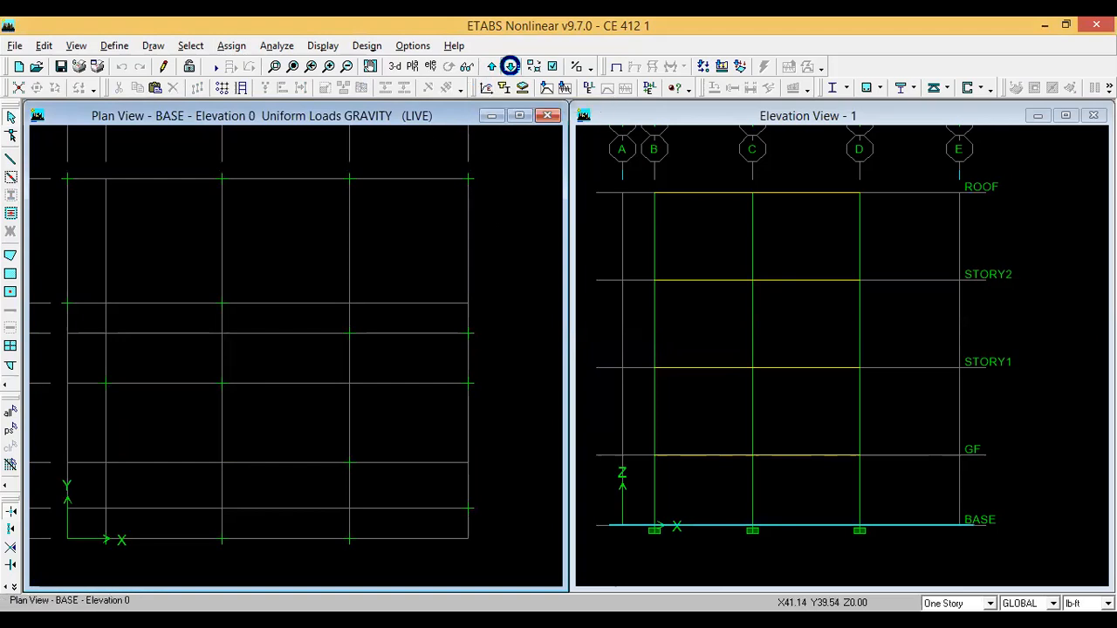
{"action": "left_click", "coordinate": [611, 184]}
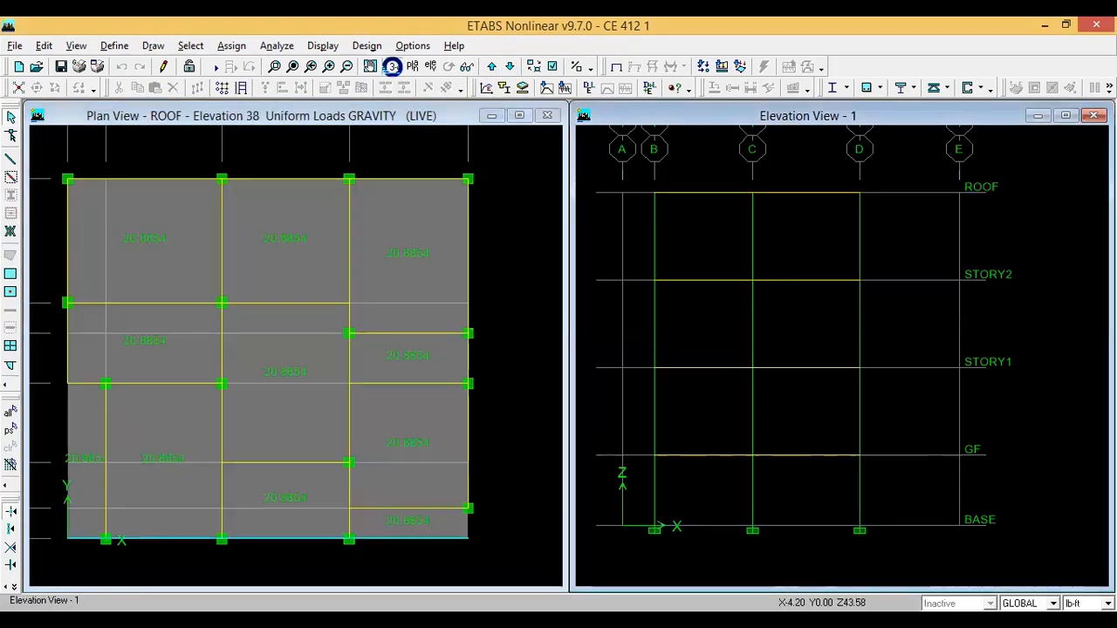
{"action": "left_click", "coordinate": [396, 66]}
{"action": "middle_click_drag", "start_coordinate": [961, 376], "coordinate": [988, 379]}
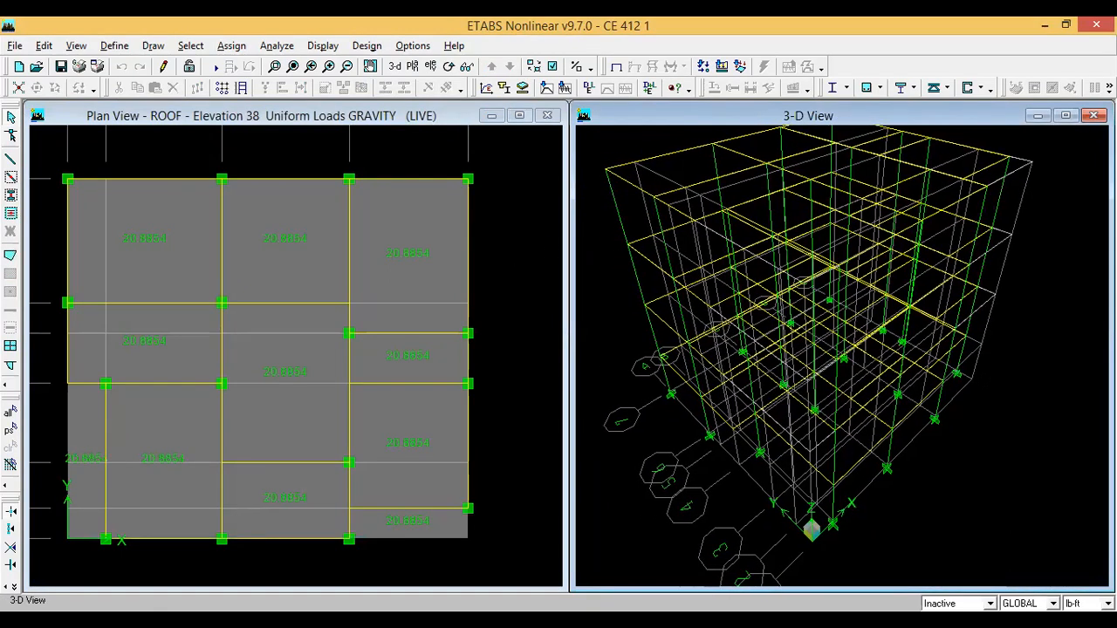
- Add a static load case named EX with type QUAKE, self weight multiplier 0 and auto lateral load UBC 94
{"action": "left_click", "coordinate": [116, 46]}
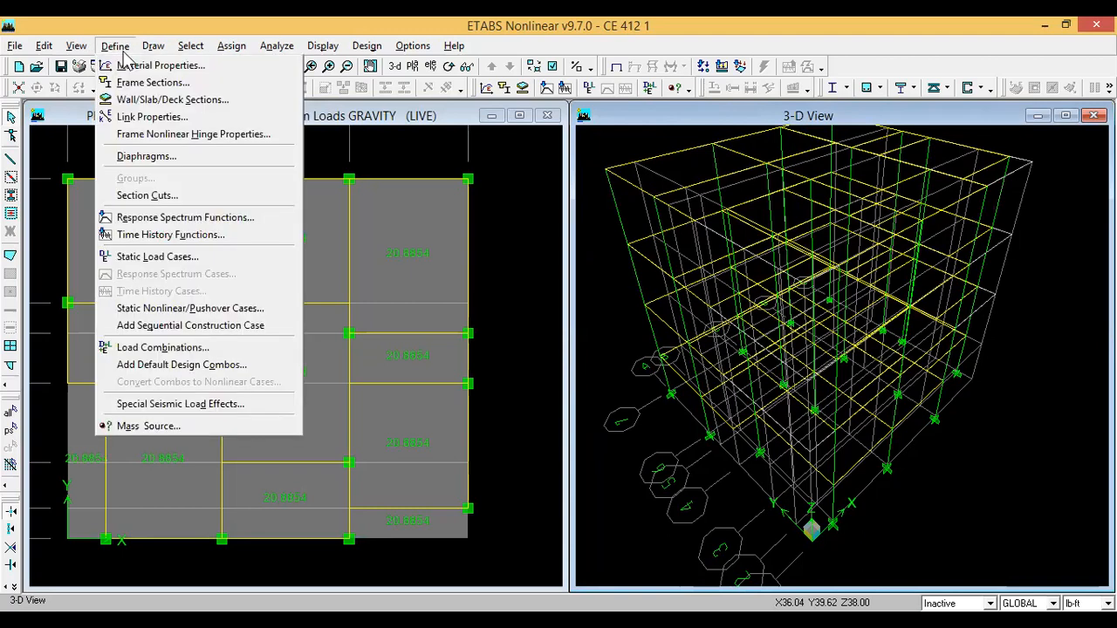
{"action": "left_click", "coordinate": [138, 260]}
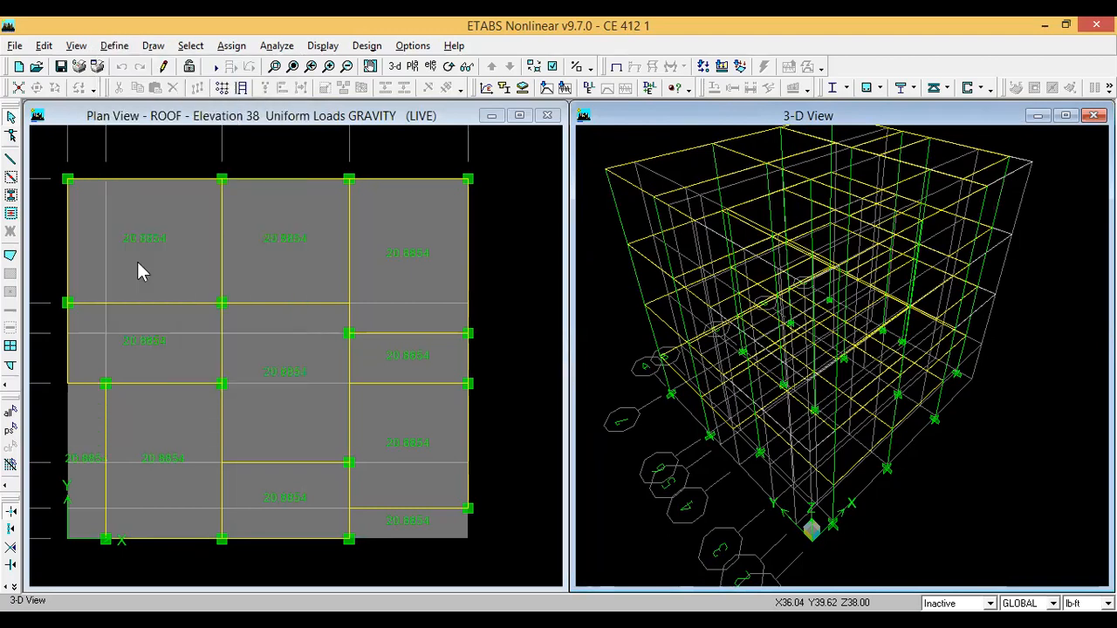
{"action": "type", "text": "EX"}
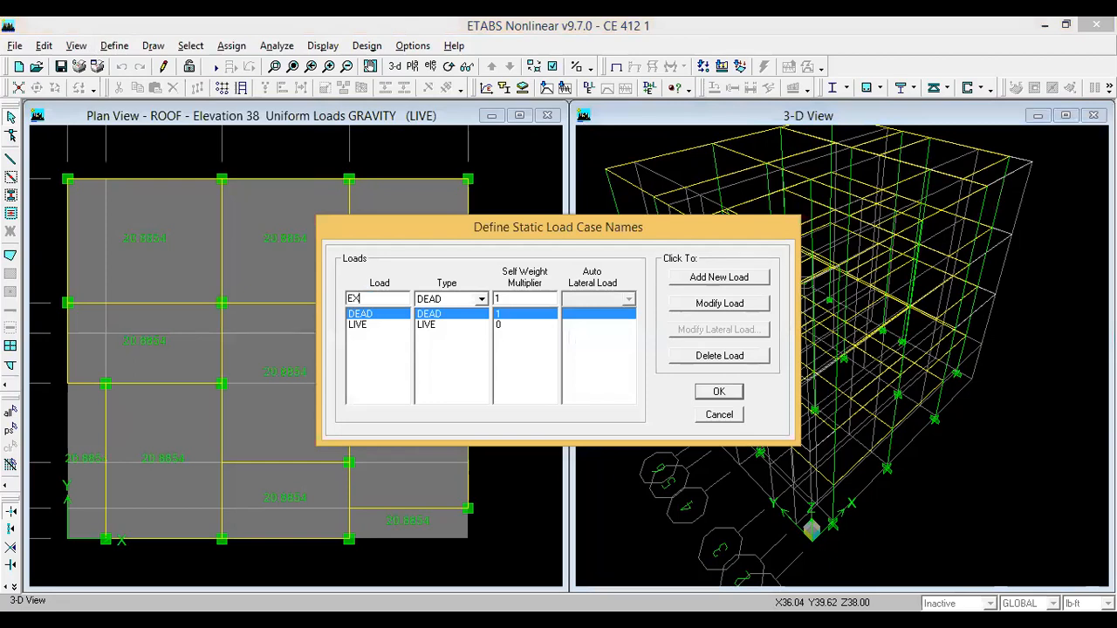
{"action": "left_click", "coordinate": [455, 300]}
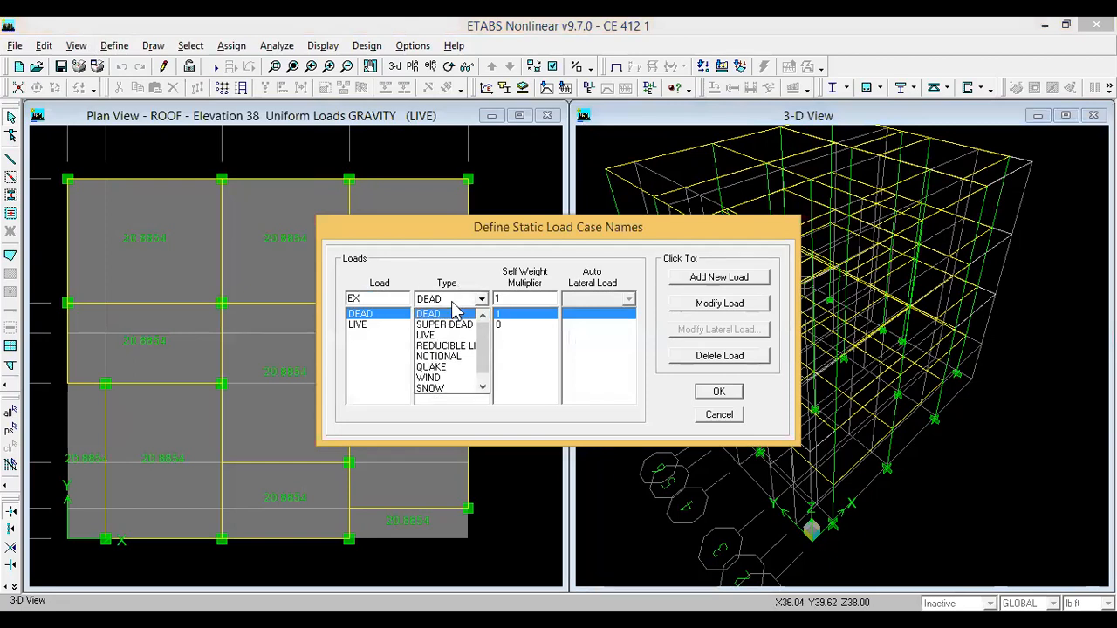
{"action": "left_click", "coordinate": [445, 370]}
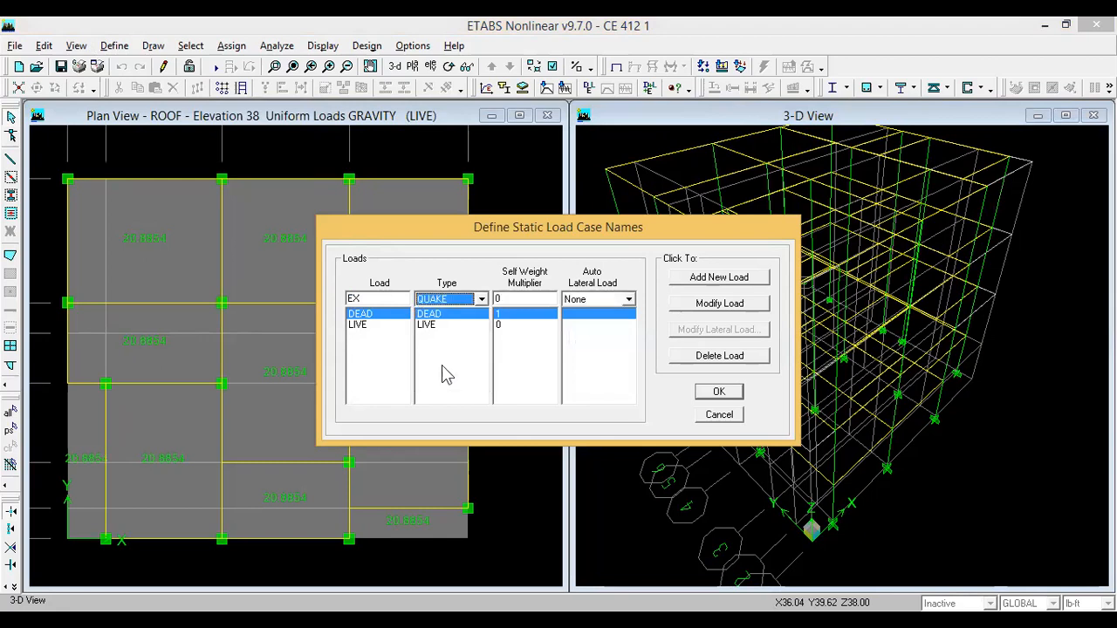
{"action": "left_click", "coordinate": [622, 300]}
{"action": "scroll", "coordinate": [590, 361], "scroll_direction": "down", "scroll_amount": 3}
{"action": "scroll", "coordinate": [590, 358], "scroll_direction": "up", "scroll_amount": 3}
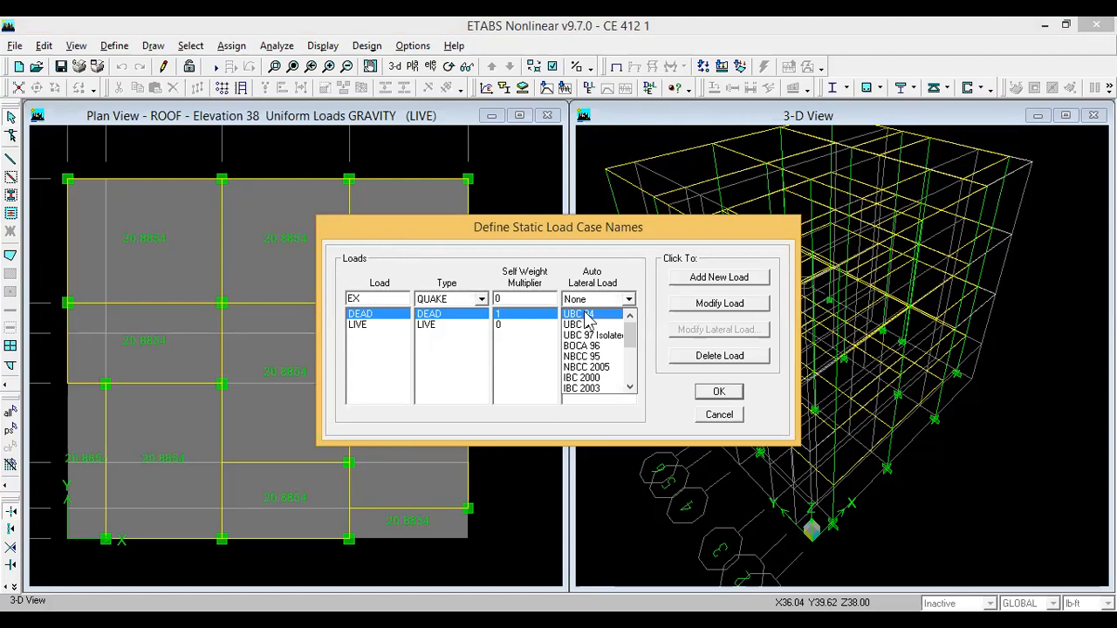
{"action": "left_click", "coordinate": [584, 316]}
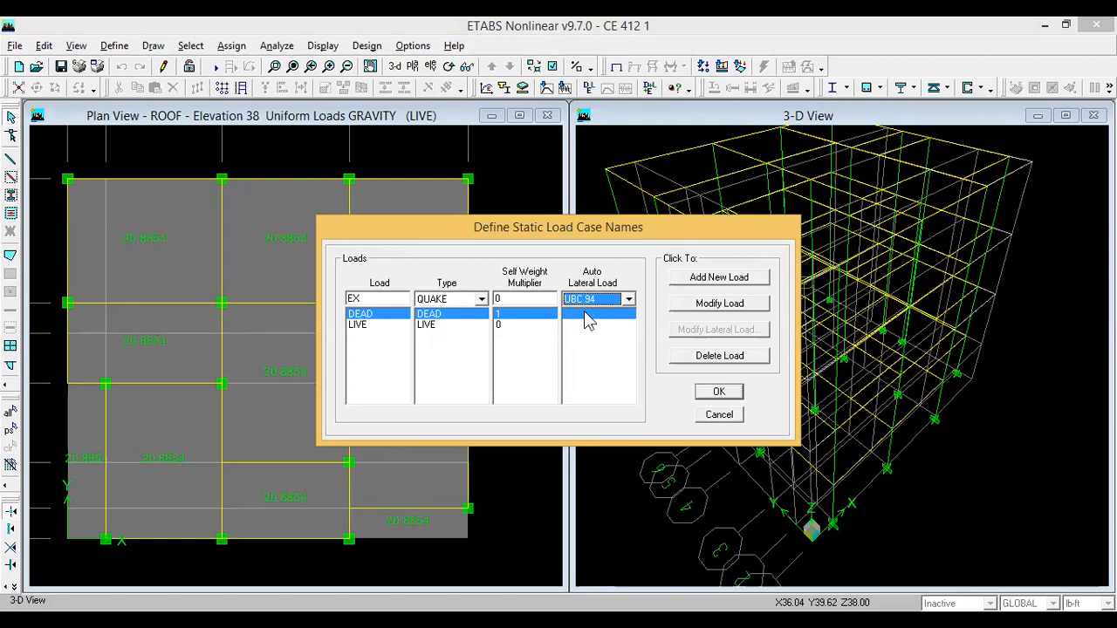
{"action": "left_click", "coordinate": [700, 279]}
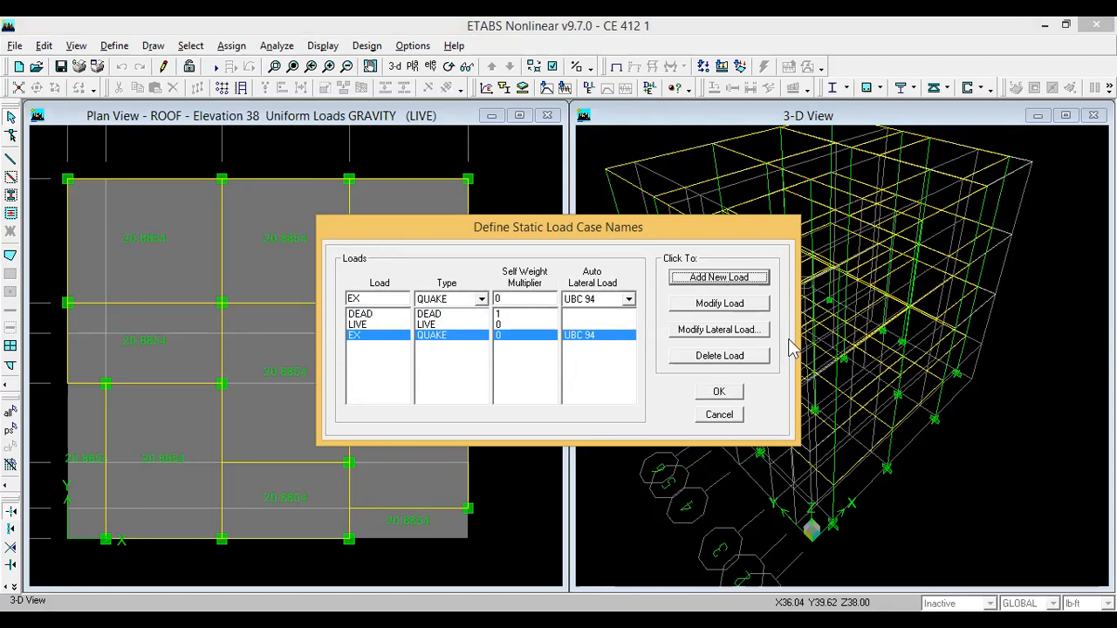
- Review the 1994 UBC seismic loading settings of load case EX without changes and accept the static load cases
{"action": "left_click", "coordinate": [715, 332]}
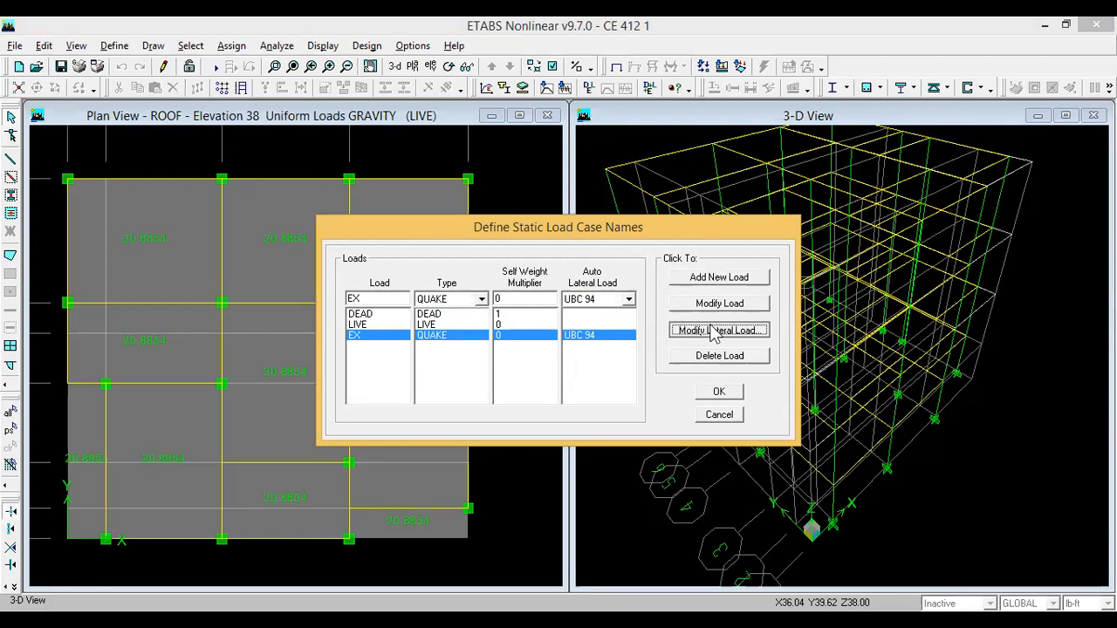
{"action": "left_click", "coordinate": [440, 333]}
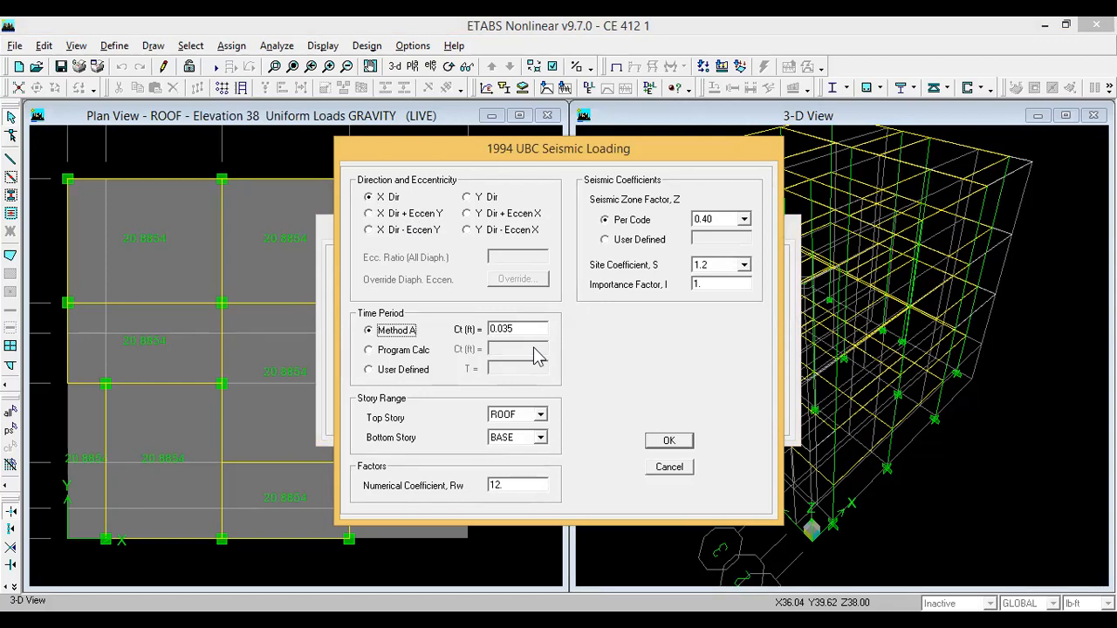
{"action": "left_click", "coordinate": [668, 468]}
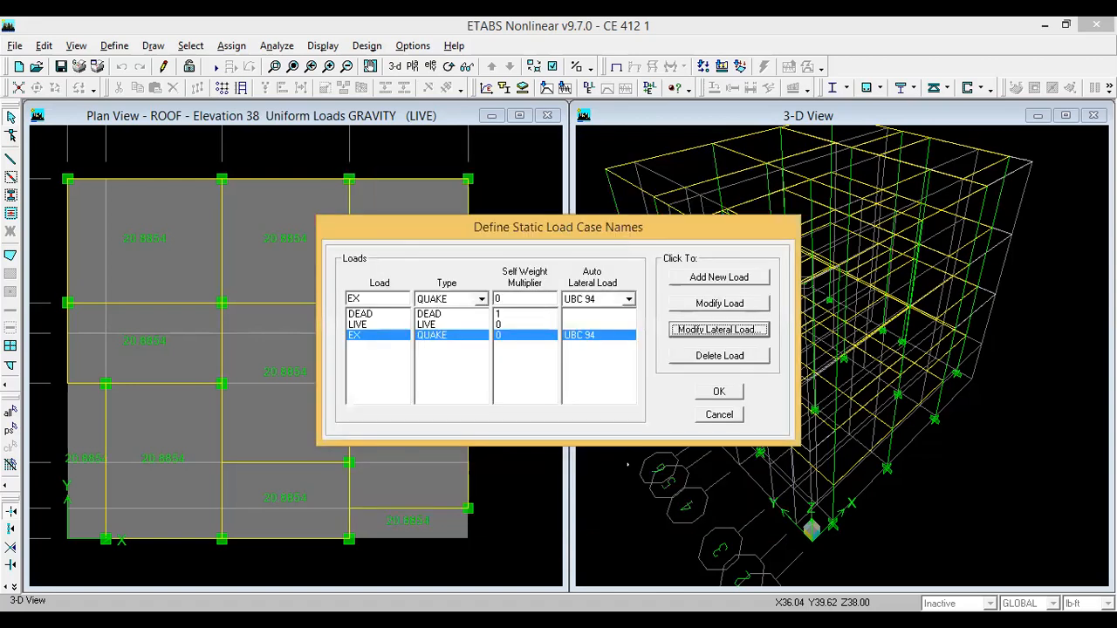
{"action": "left_click", "coordinate": [725, 393]}
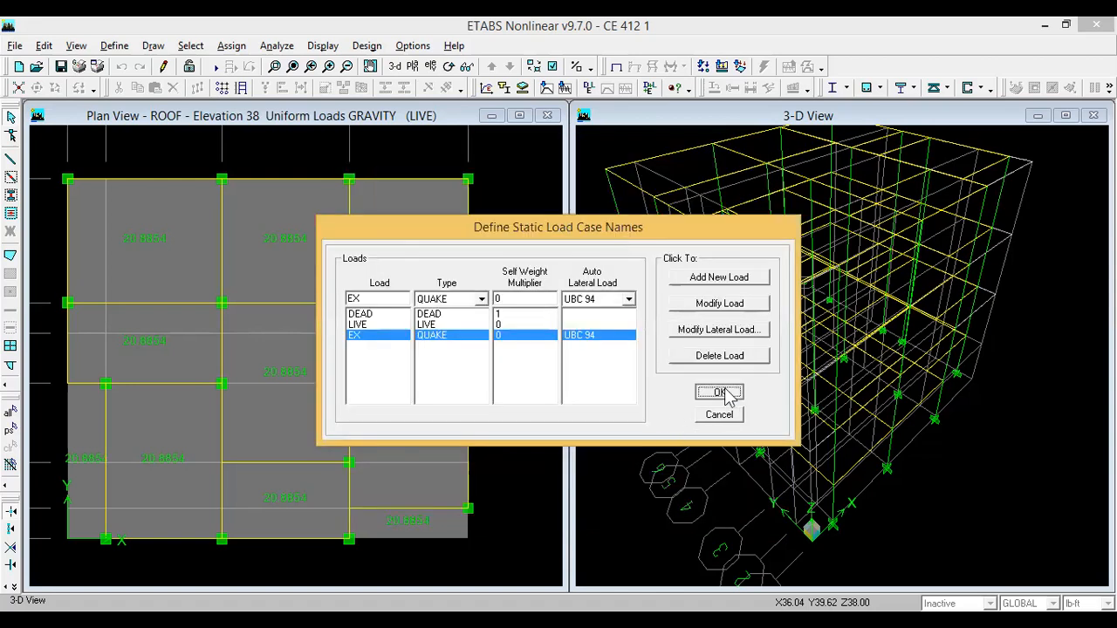
- Examine the seismic loading settings of EX with the model units switched to KN-m, and return the units to lb-ft
{"action": "left_click", "coordinate": [1087, 603]}
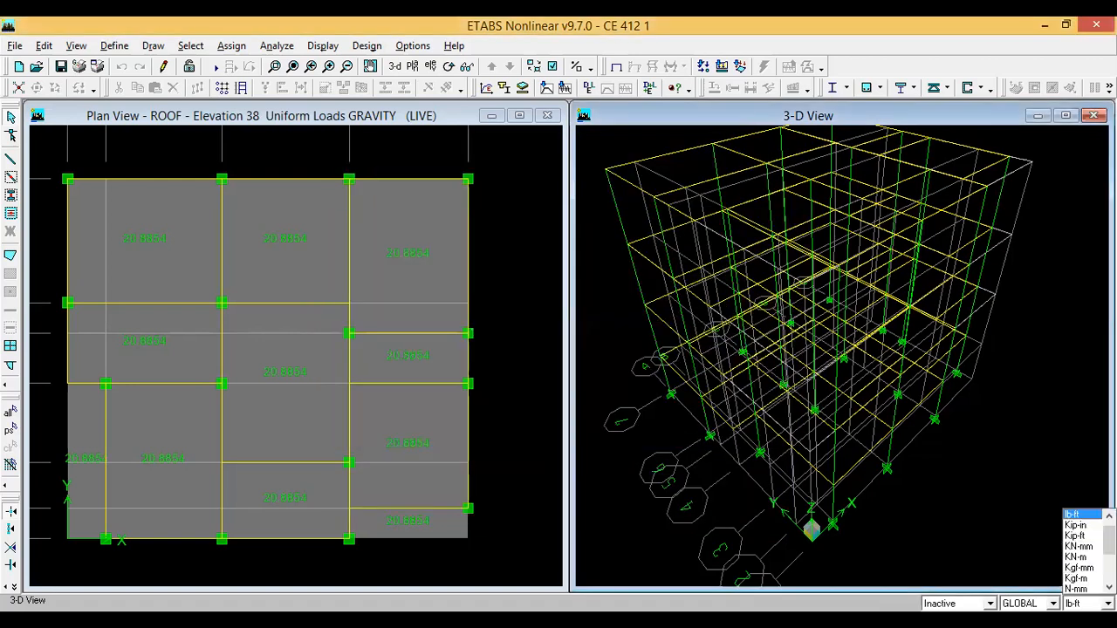
{"action": "left_click", "coordinate": [1079, 559]}
{"action": "left_click", "coordinate": [114, 45]}
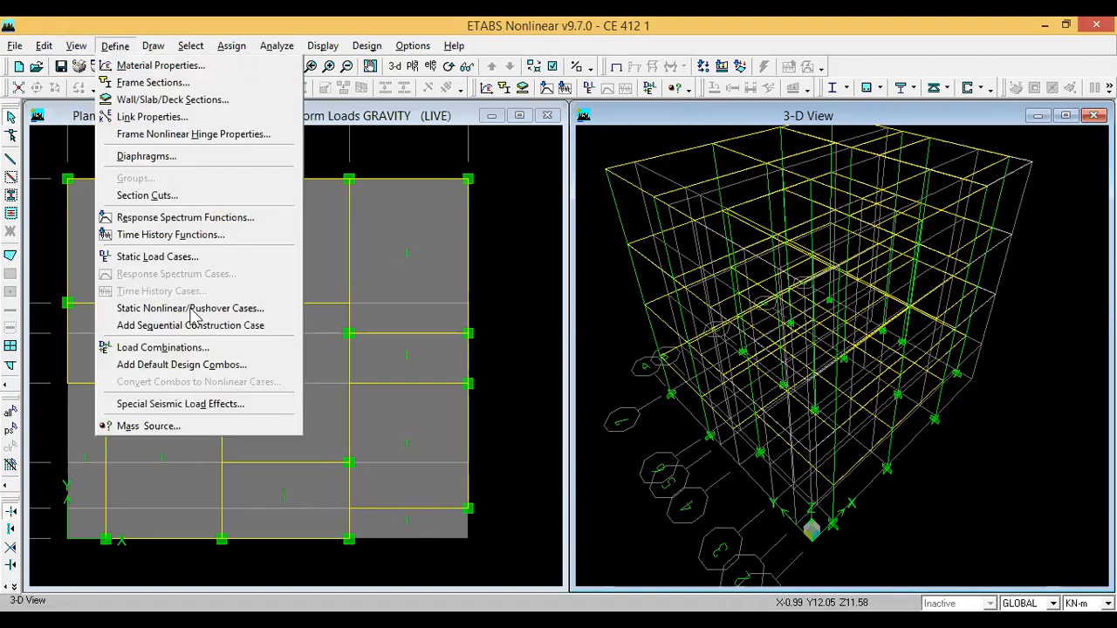
{"action": "left_click", "coordinate": [179, 256]}
{"action": "left_click", "coordinate": [375, 336]}
{"action": "left_click", "coordinate": [686, 329]}
{"action": "left_click", "coordinate": [407, 337]}
{"action": "left_click", "coordinate": [687, 470]}
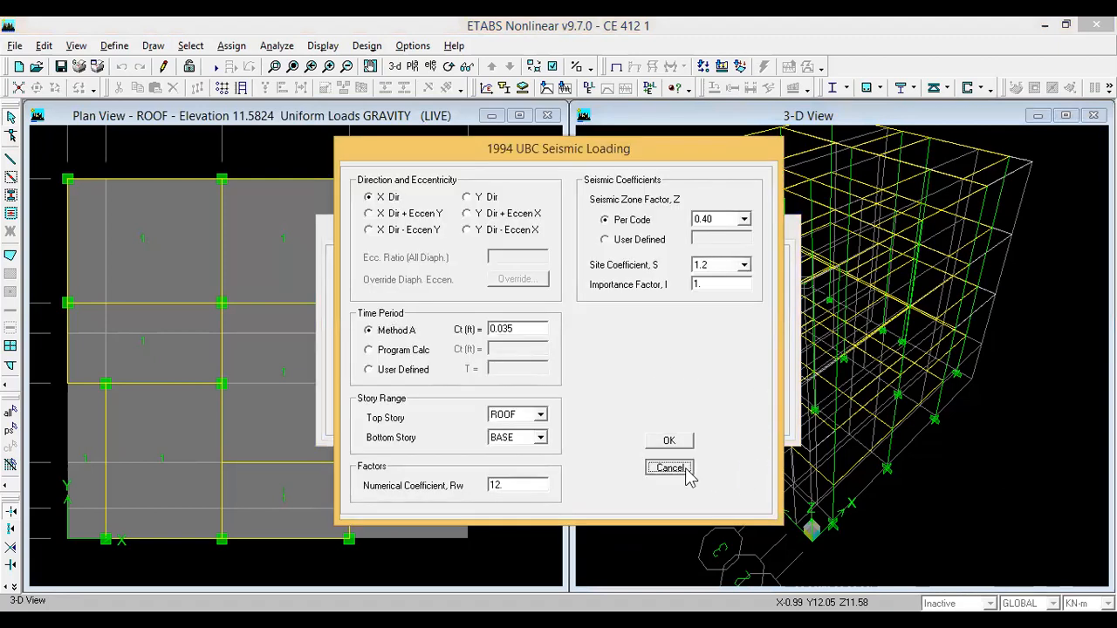
{"action": "left_click", "coordinate": [719, 415]}
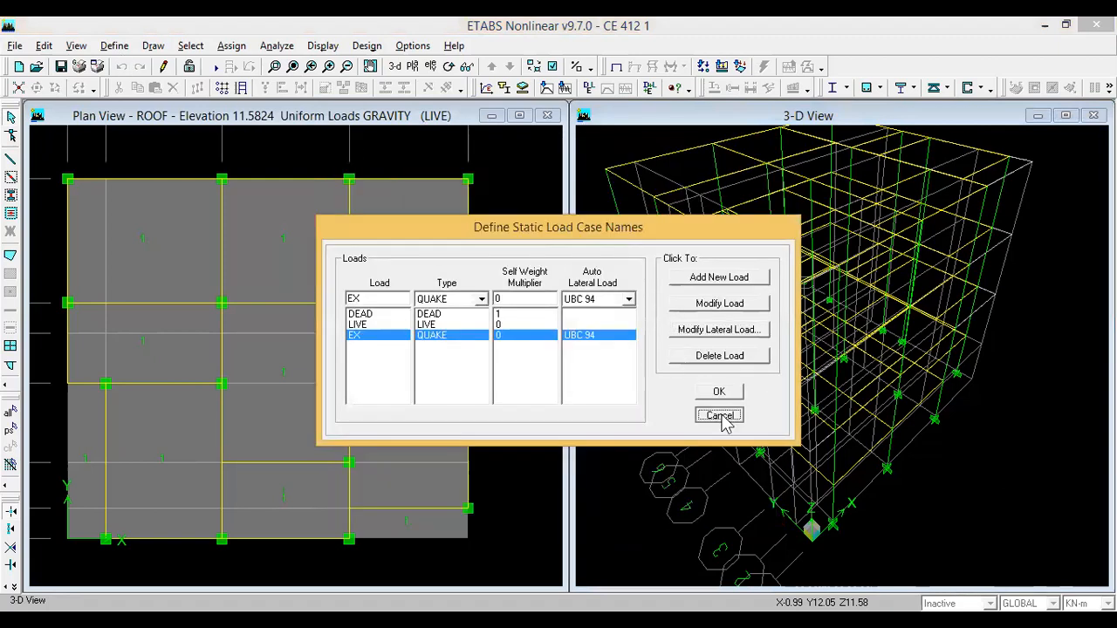
{"action": "left_click", "coordinate": [1091, 603]}
{"action": "scroll", "coordinate": [1083, 541], "scroll_direction": "up", "scroll_amount": 2}
{"action": "left_click", "coordinate": [1080, 526]}
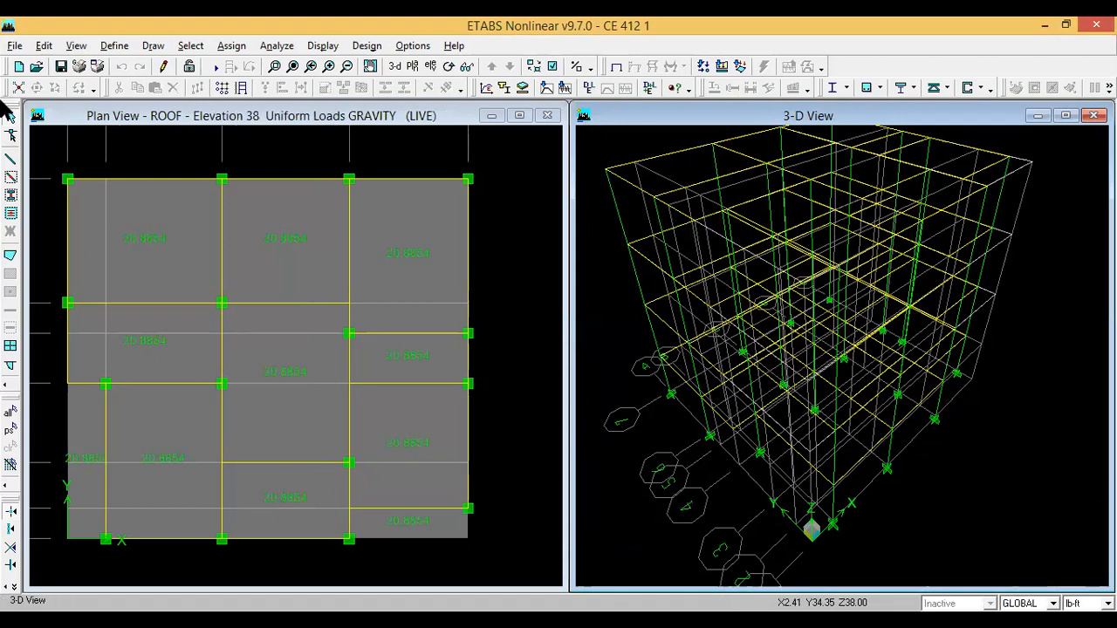
- Open the 1994 UBC seismic loading settings of static load case EX and keep Method A with Ct 0.035 ft for the time period
{"action": "left_click", "coordinate": [114, 45]}
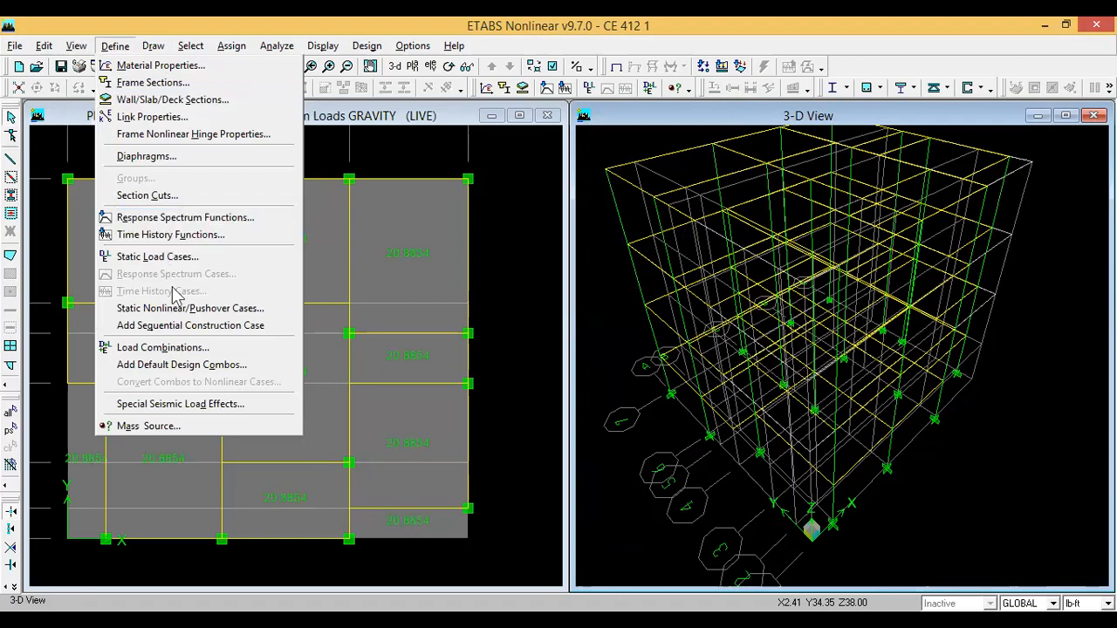
{"action": "left_click", "coordinate": [166, 256]}
{"action": "left_click", "coordinate": [443, 337]}
{"action": "left_click", "coordinate": [682, 311]}
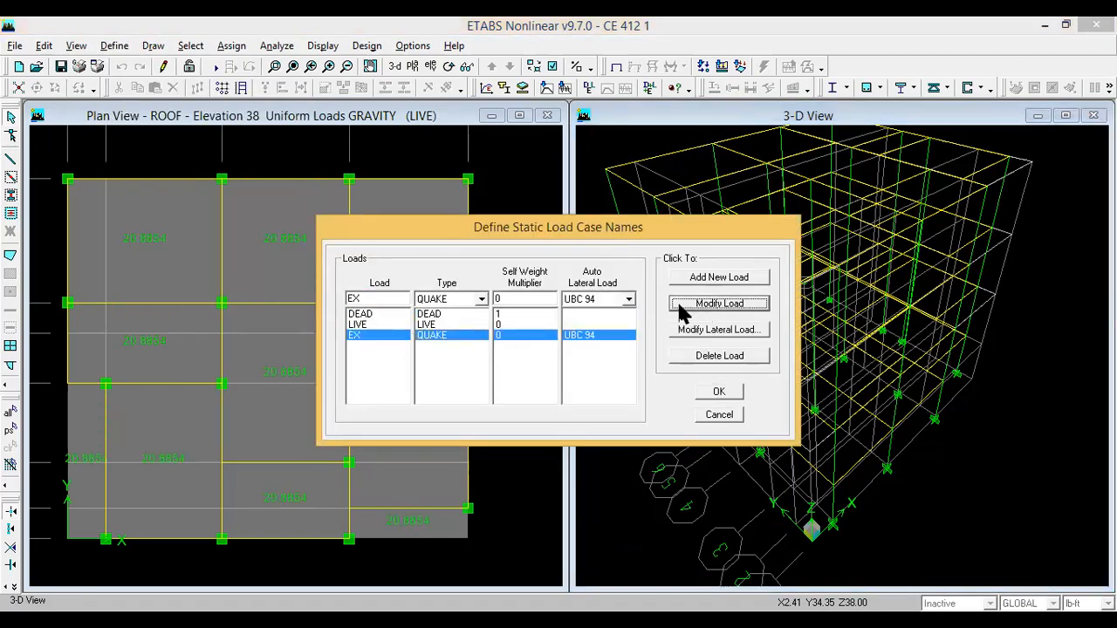
{"action": "left_click", "coordinate": [720, 336]}
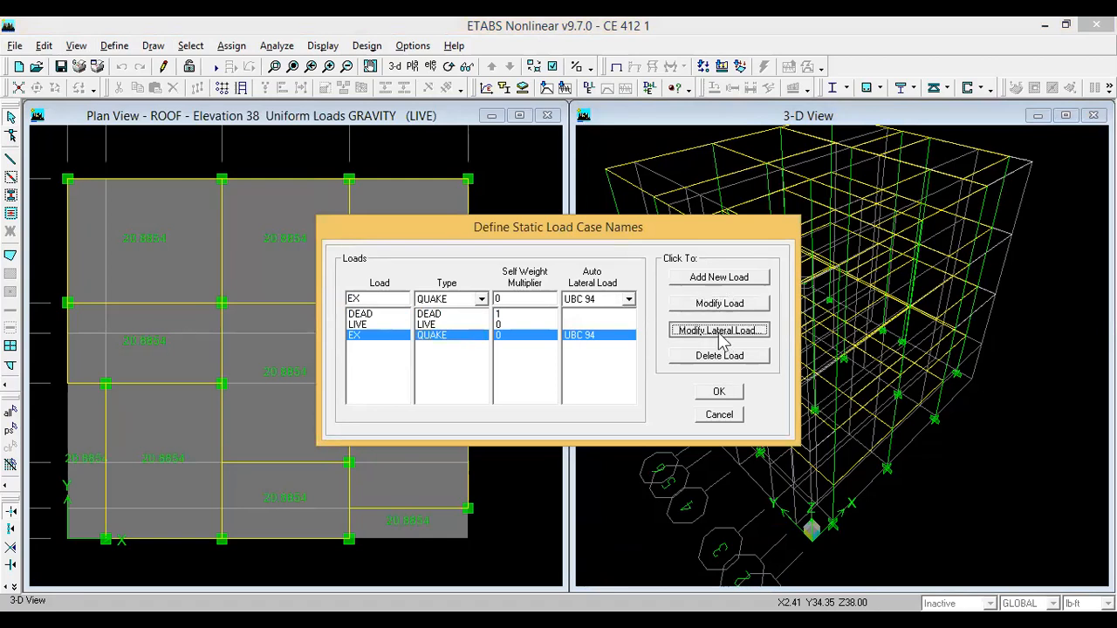
{"action": "left_click", "coordinate": [384, 331]}
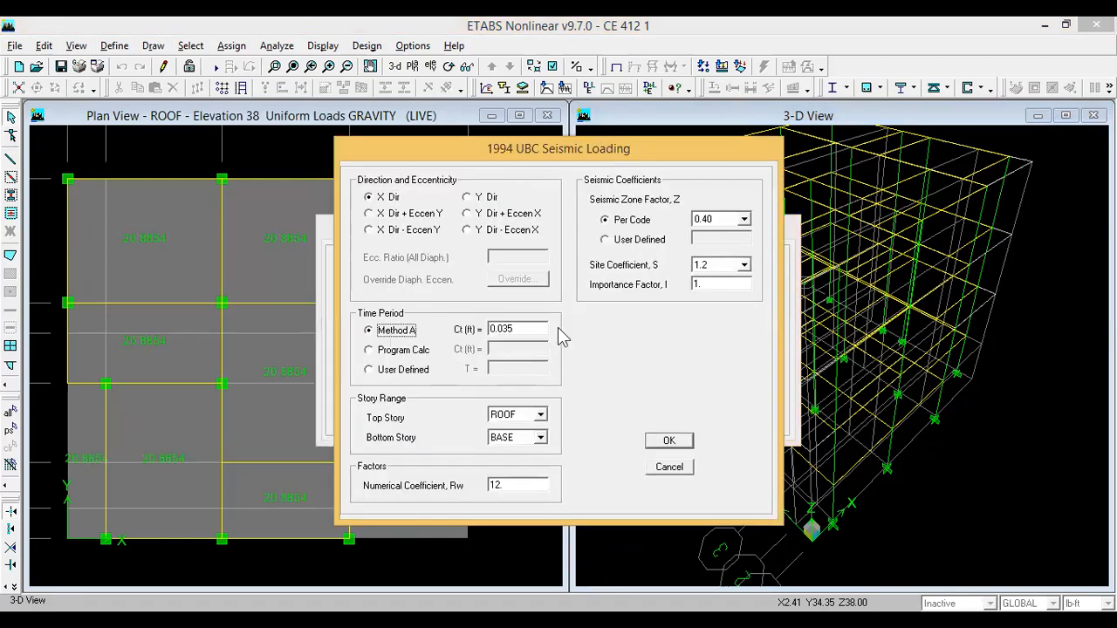
{"action": "double_click", "coordinate": [515, 329]}
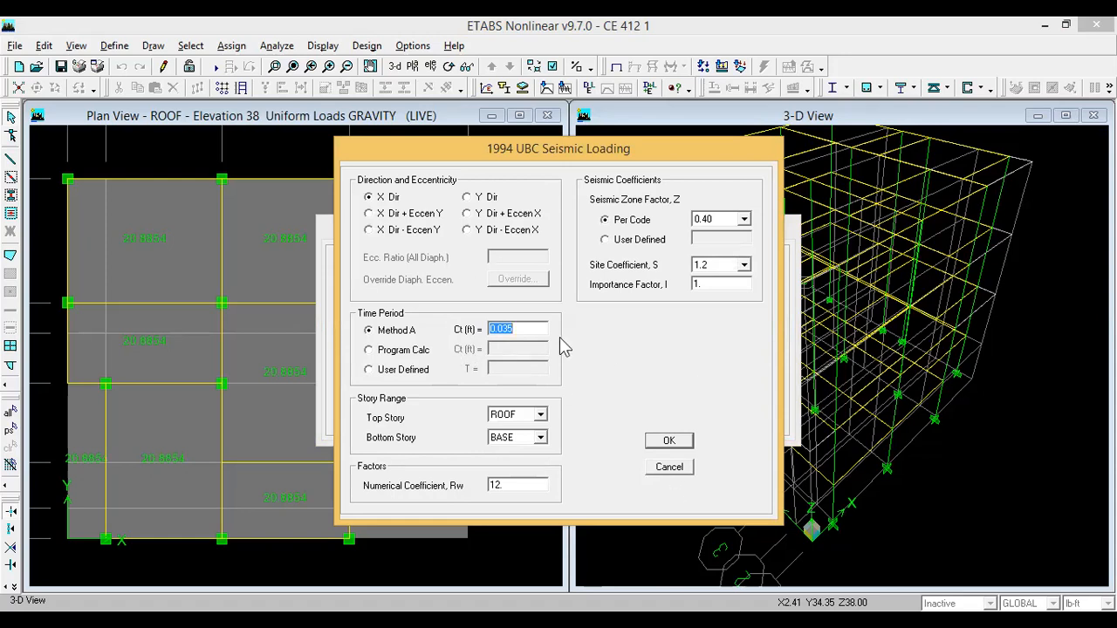
{"action": "left_click", "coordinate": [524, 329]}
- Set the seismic zone factor Z of load case EX to the per-code value 0.15
{"action": "left_click", "coordinate": [726, 226]}
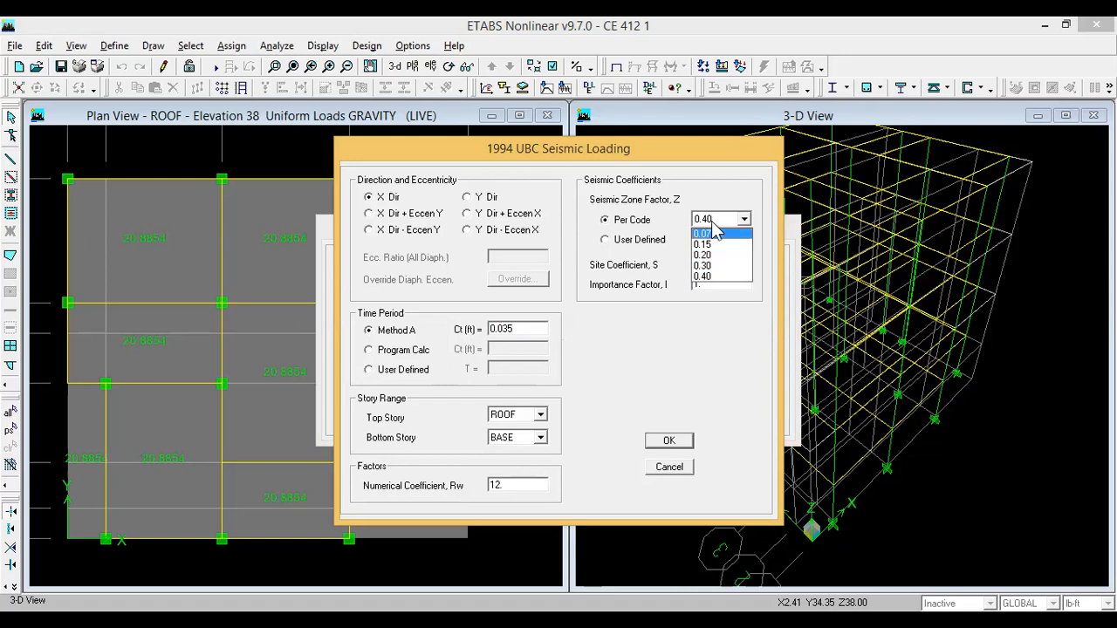
{"action": "left_click", "coordinate": [711, 246]}
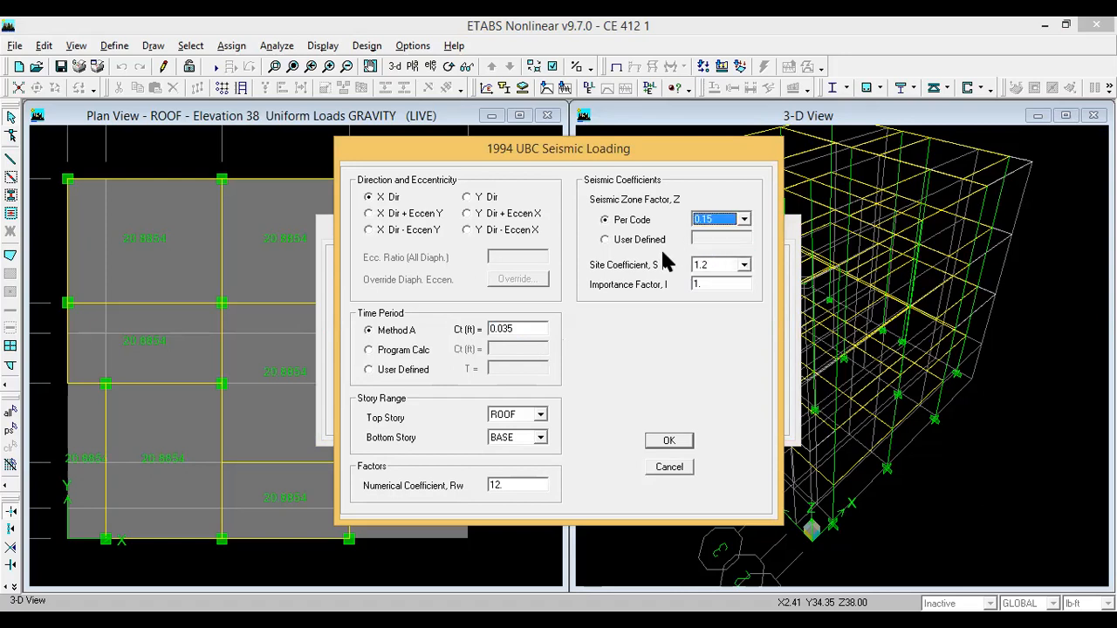
{"action": "left_click", "coordinate": [724, 224]}
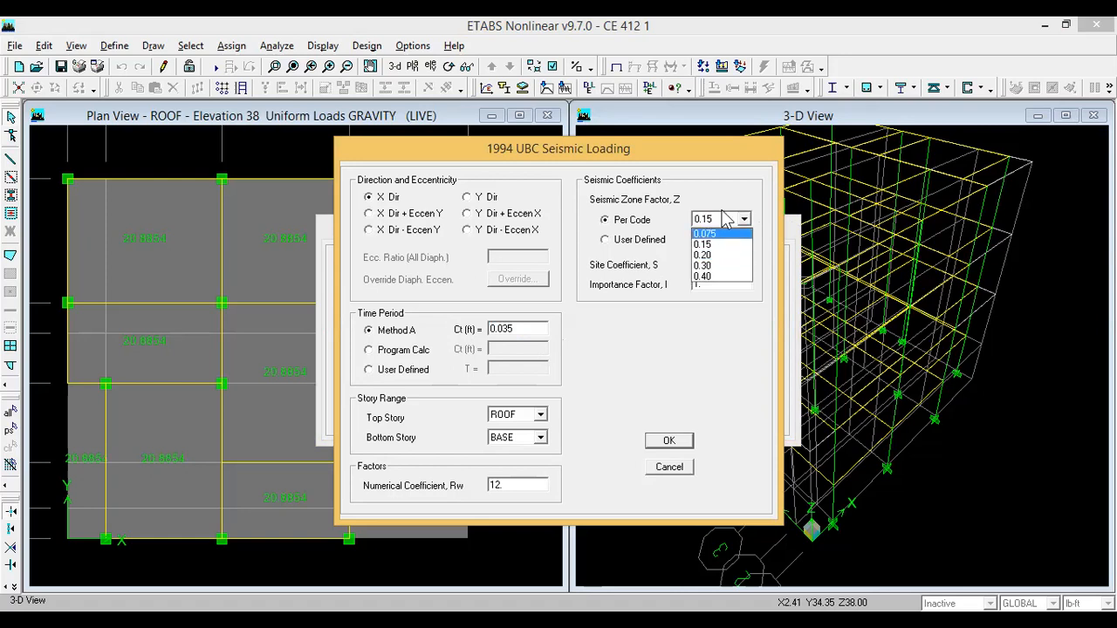
{"action": "left_click", "coordinate": [723, 220]}
{"action": "left_click", "coordinate": [716, 222]}
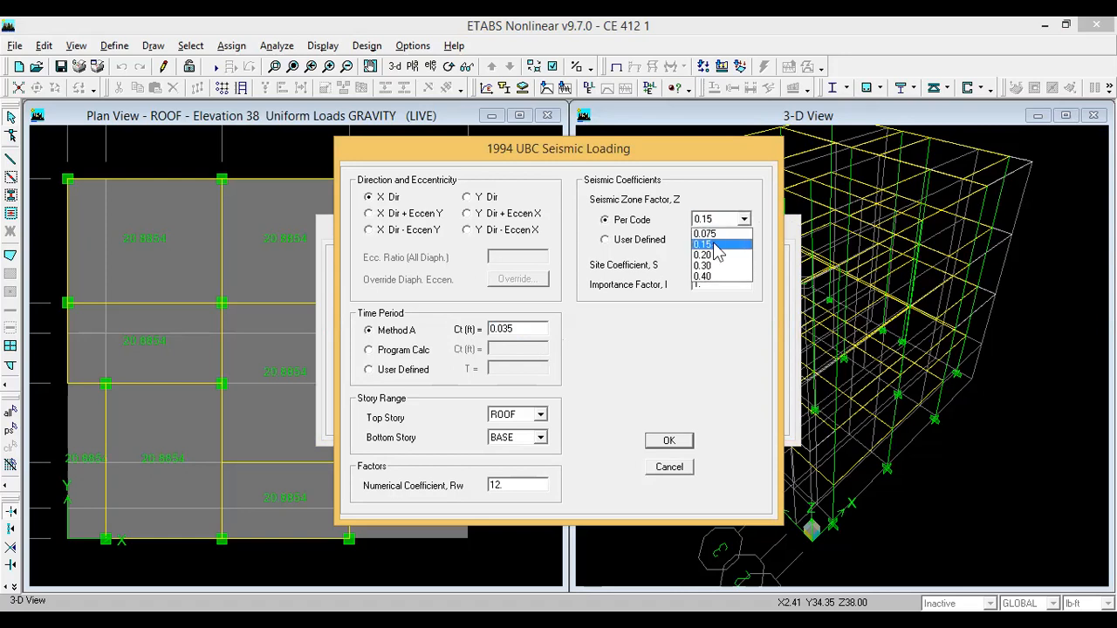
{"action": "left_click", "coordinate": [721, 225]}
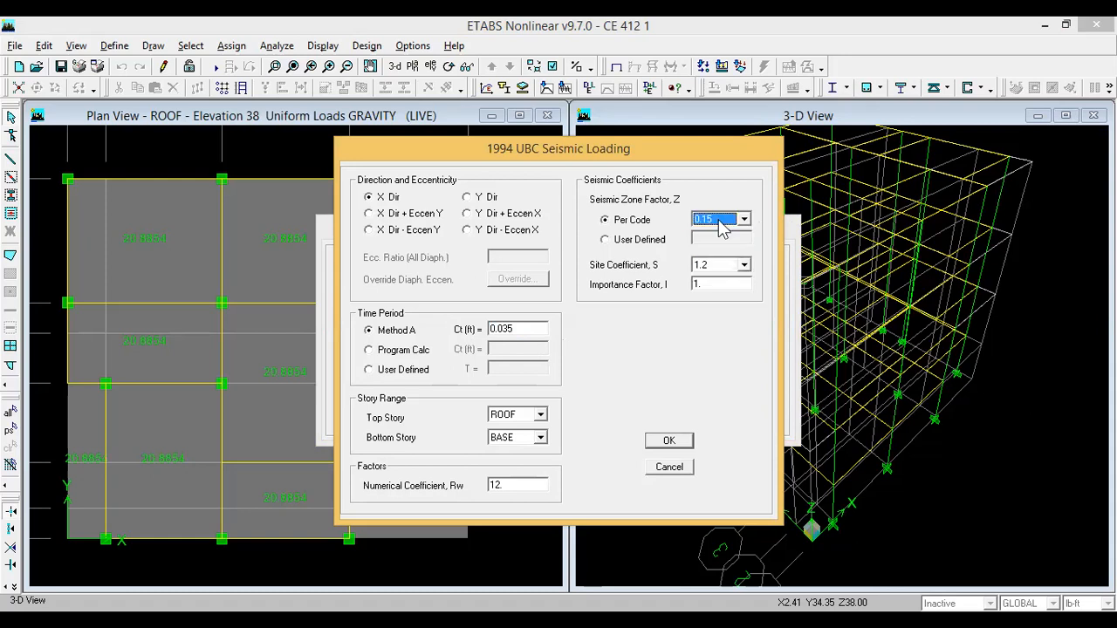
{"action": "left_click", "coordinate": [649, 244]}
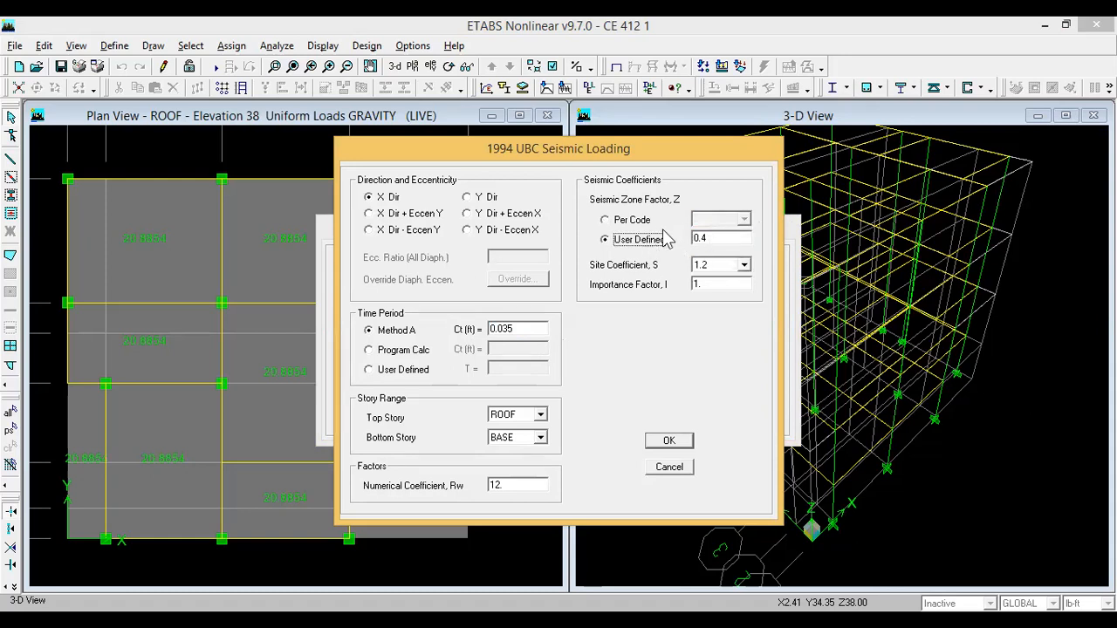
{"action": "left_click", "coordinate": [649, 222]}
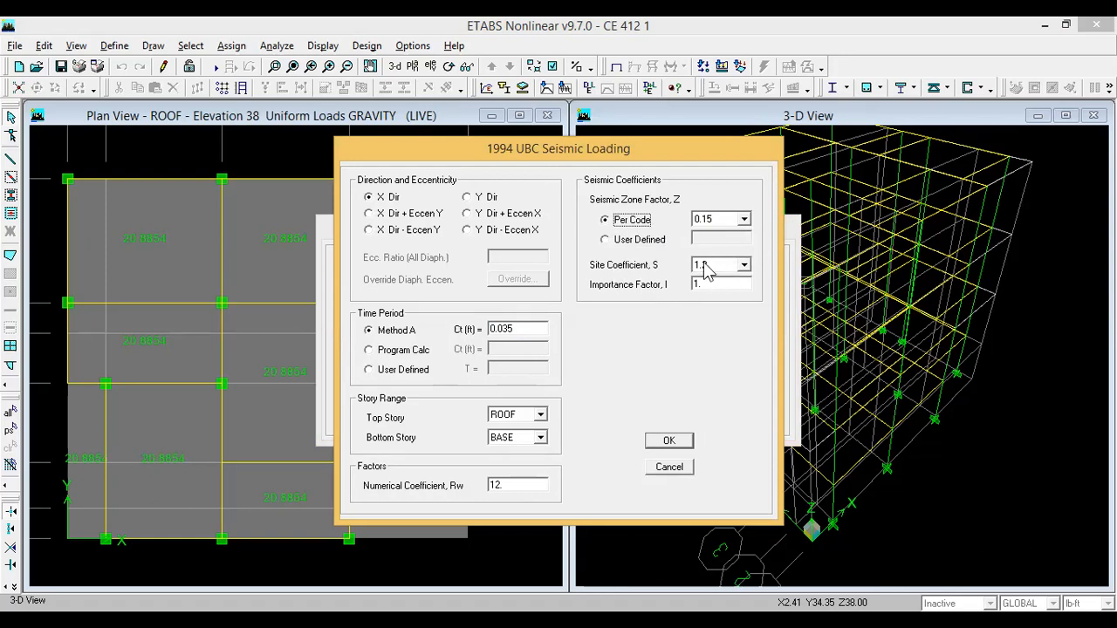
- Set the site coefficient S of load case EX to 1.5
{"action": "left_click", "coordinate": [746, 267]}
{"action": "left_click", "coordinate": [749, 269]}
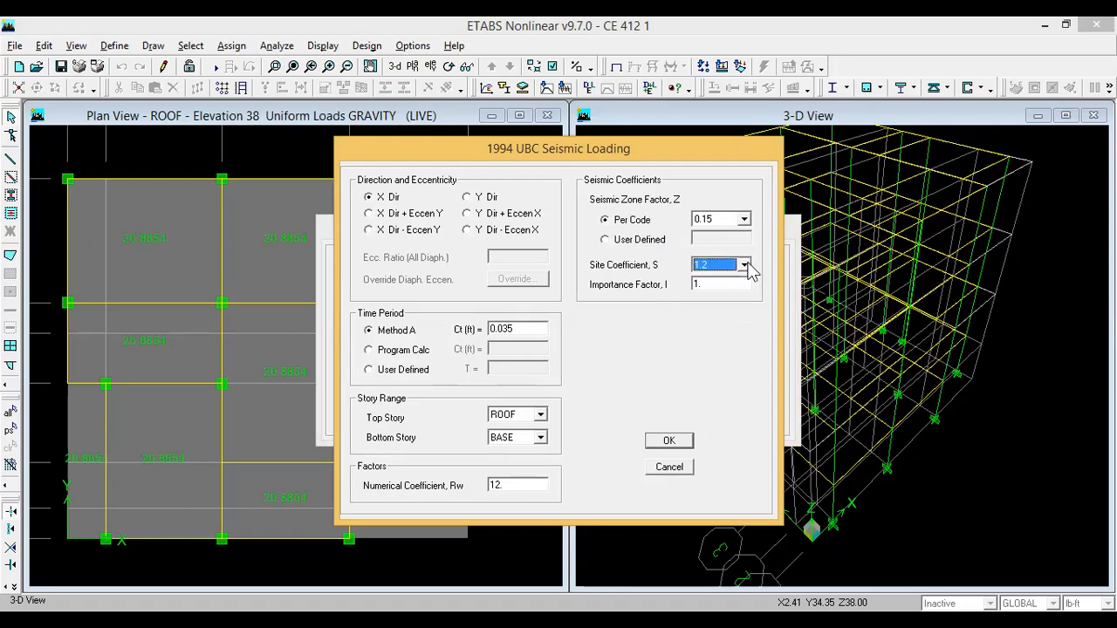
{"action": "left_click", "coordinate": [746, 267]}
{"action": "left_click", "coordinate": [729, 290]}
{"action": "left_click", "coordinate": [790, 624]}
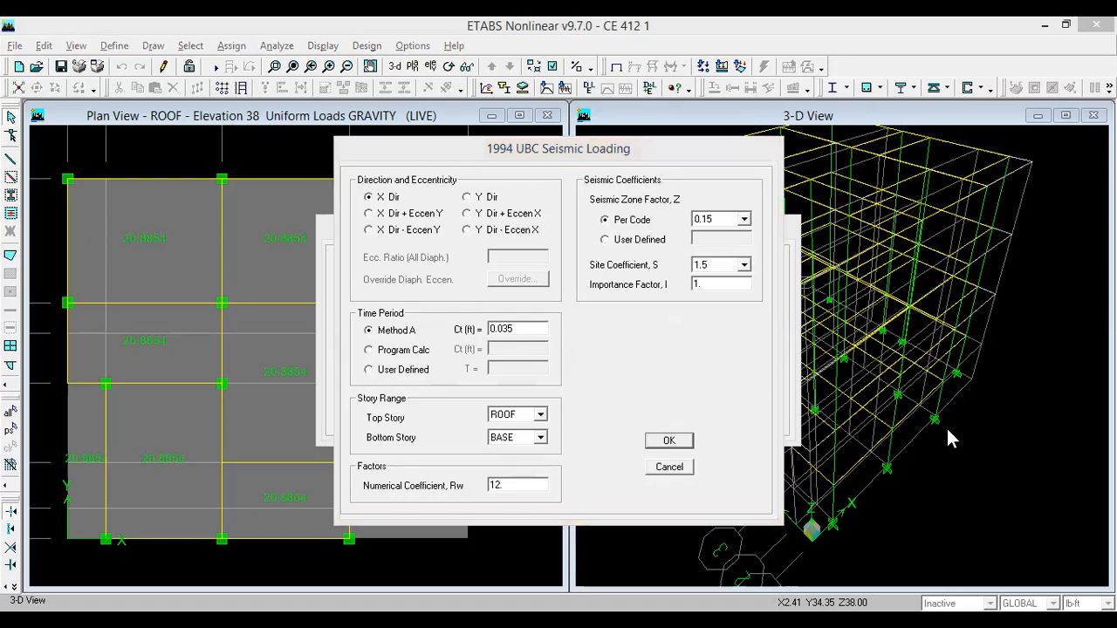
{"action": "left_click", "coordinate": [666, 324]}
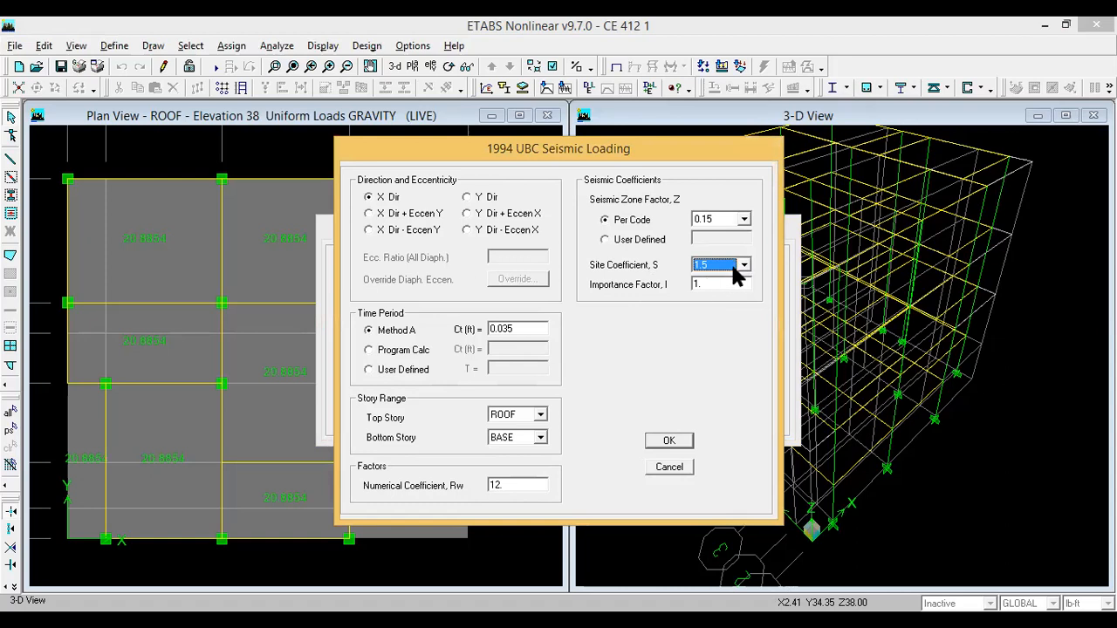
{"action": "left_click", "coordinate": [742, 265]}
{"action": "left_click", "coordinate": [743, 265]}
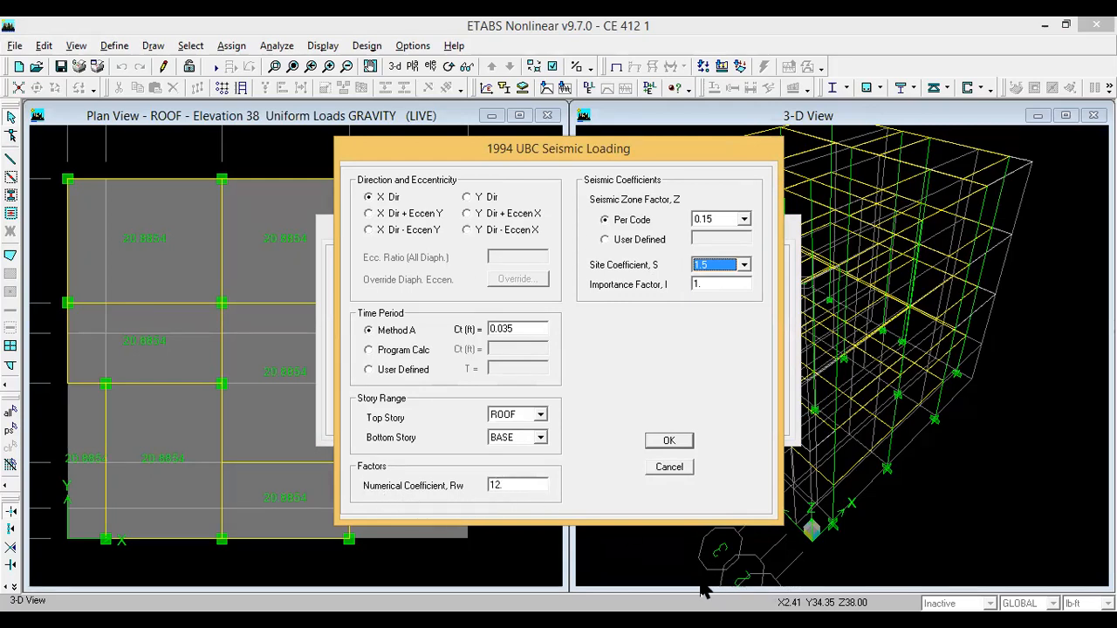
- Set the numerical coefficient Rw of load case EX to 8 and accept the seismic loading settings
{"action": "double_click", "coordinate": [514, 485]}
{"action": "type", "text": "8"}
{"action": "left_click", "coordinate": [665, 444]}
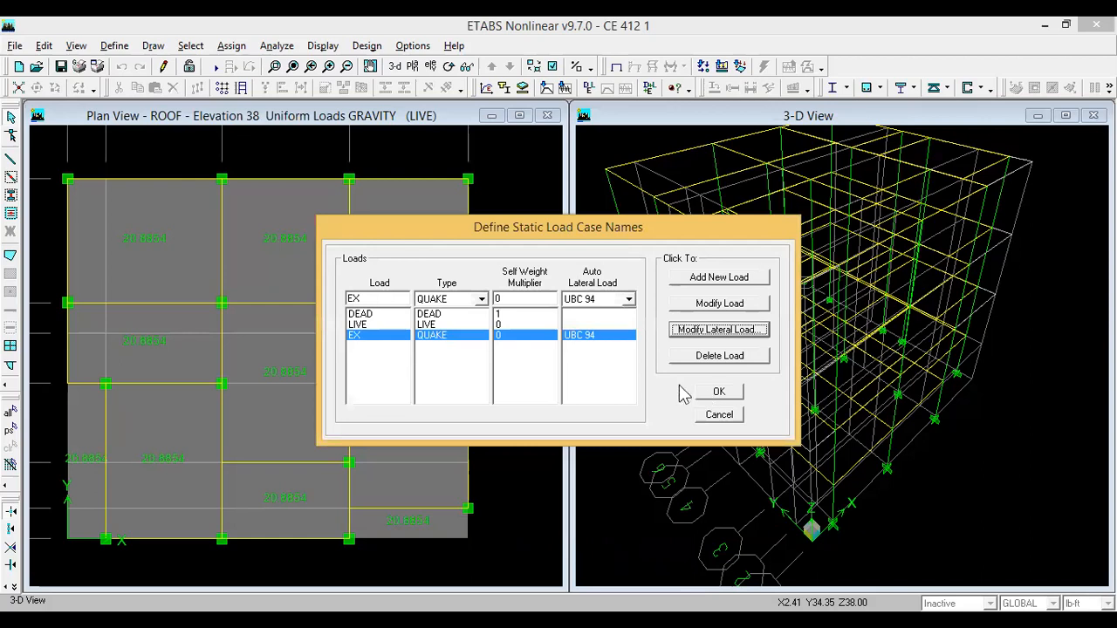
- Add a static load case named EY based on EX, with type QUAKE and auto lateral load UBC 94
{"action": "double_click", "coordinate": [353, 298]}
{"action": "left_click", "coordinate": [365, 300]}
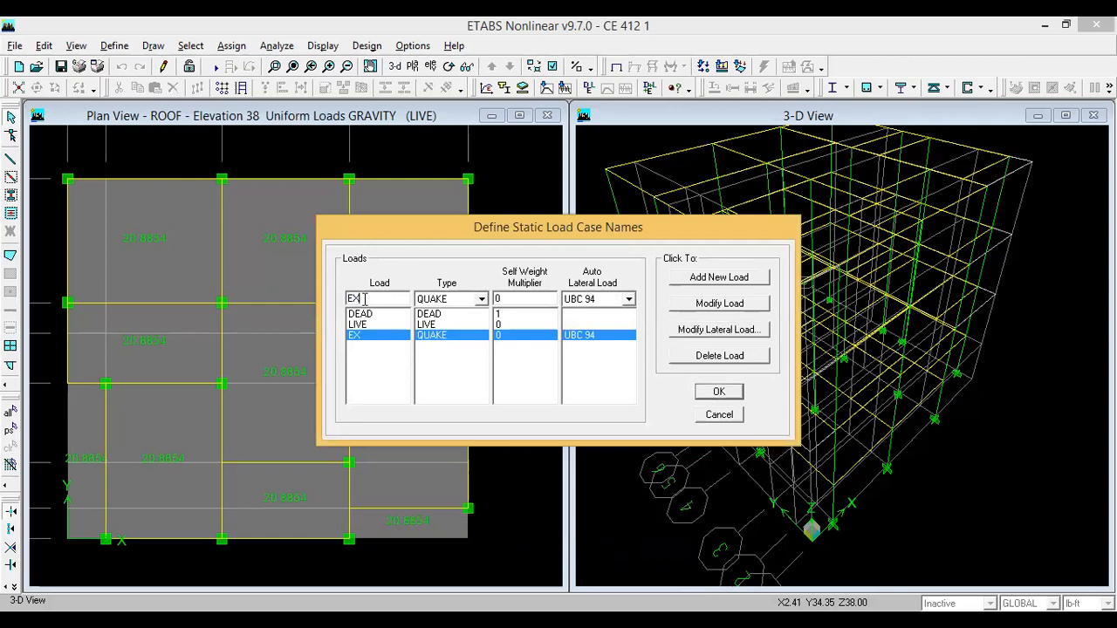
{"action": "key", "text": "BackSpace"}
{"action": "type", "text": "Y"}
{"action": "left_click", "coordinate": [708, 277]}
- Set the seismic loading direction of load case EY to Y Dir and accept the static load cases
{"action": "left_click", "coordinate": [708, 332]}
{"action": "left_click", "coordinate": [477, 198]}
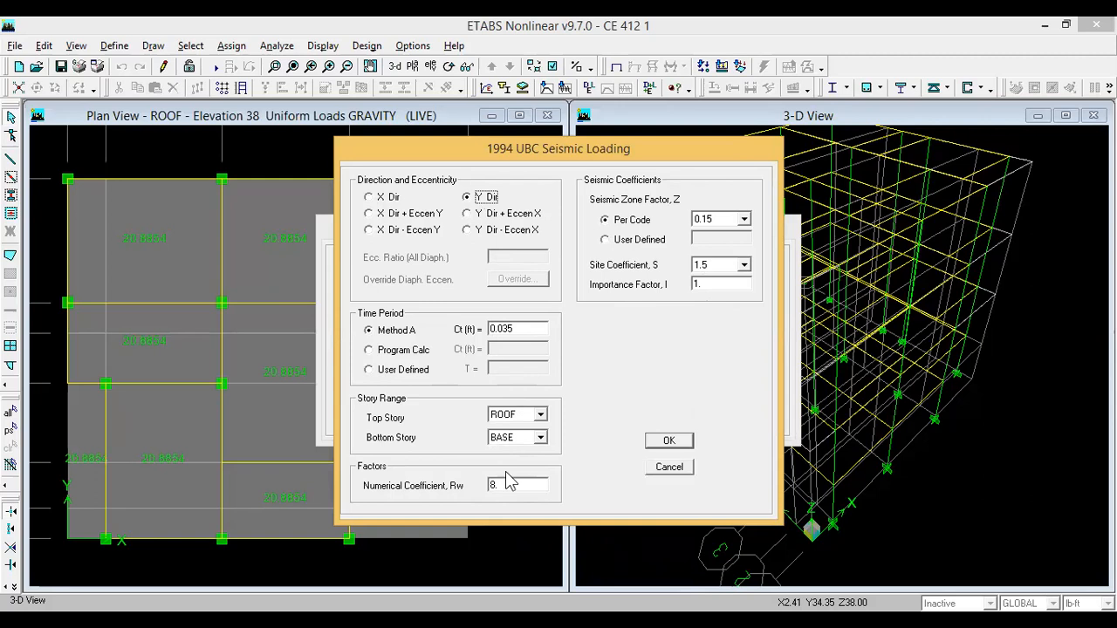
{"action": "left_click", "coordinate": [664, 443]}
{"action": "left_click", "coordinate": [721, 395]}
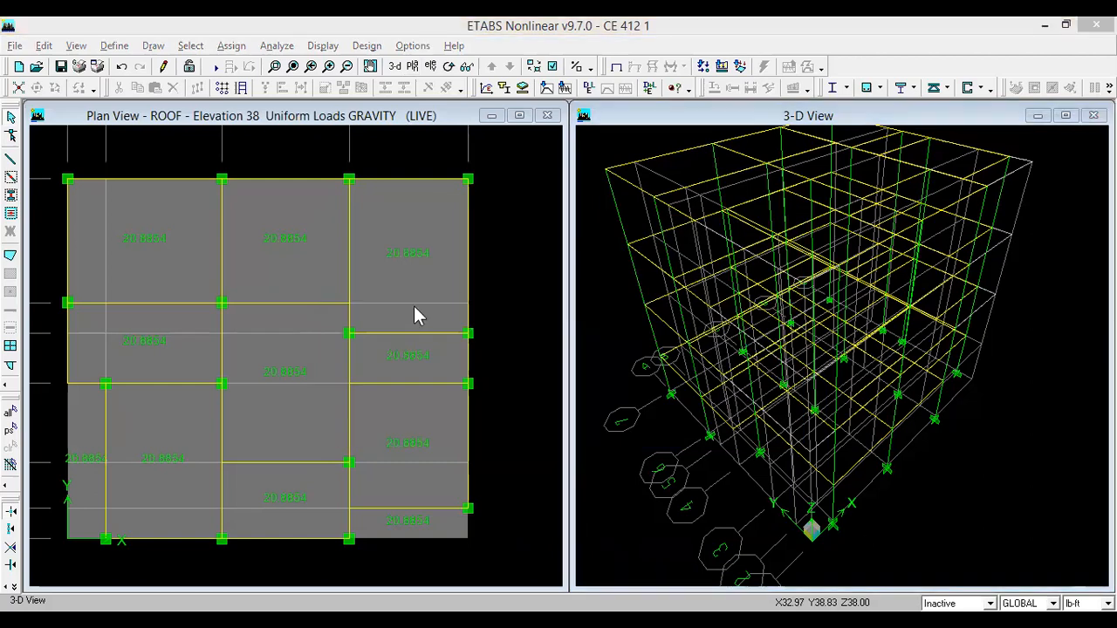
- Switch to the BNBC PDF in Adobe Reader and find Table 6.2.24 with the response modification coefficients for structural systems
{"action": "key", "text": "alt+Tab"}
{"action": "left_click", "coordinate": [686, 421]}
{"action": "left_click", "coordinate": [687, 415]}
{"action": "scroll", "coordinate": [677, 322], "scroll_direction": "down", "scroll_amount": 20}
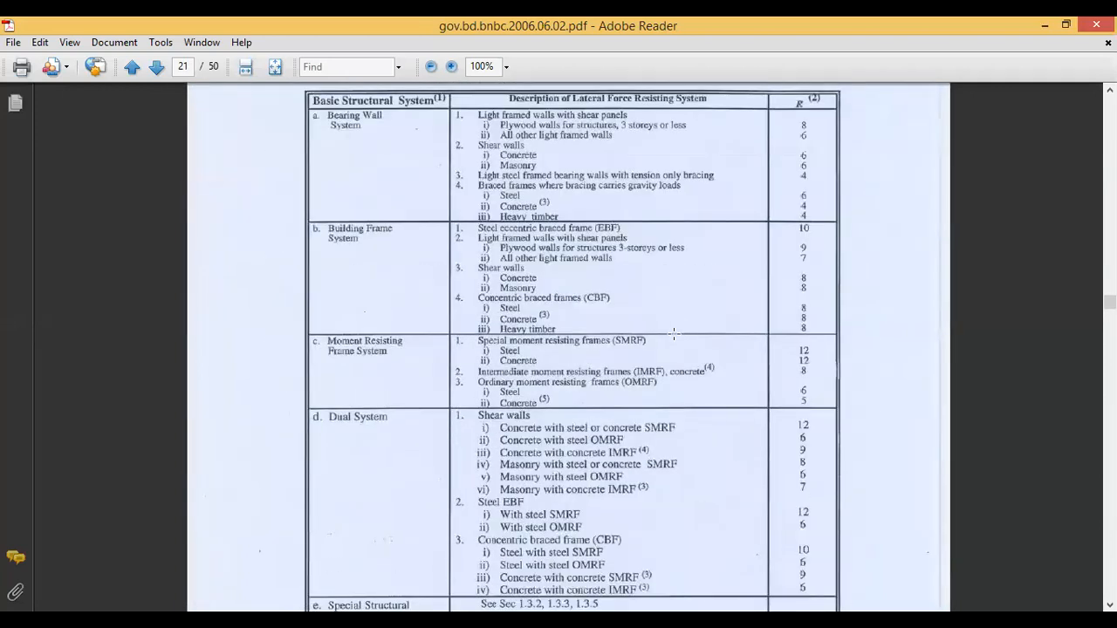
{"action": "scroll", "coordinate": [674, 333], "scroll_direction": "up", "scroll_amount": 1}
{"action": "scroll", "coordinate": [674, 333], "scroll_direction": "up", "scroll_amount": 1}
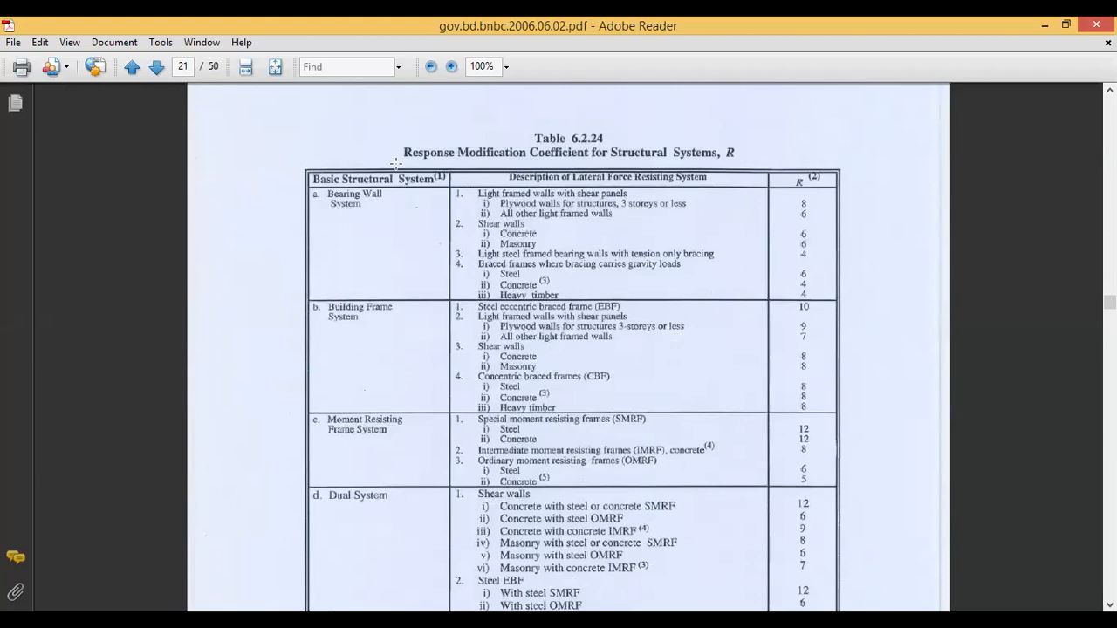
{"action": "left_click_drag", "start_coordinate": [385, 137], "coordinate": [765, 167]}
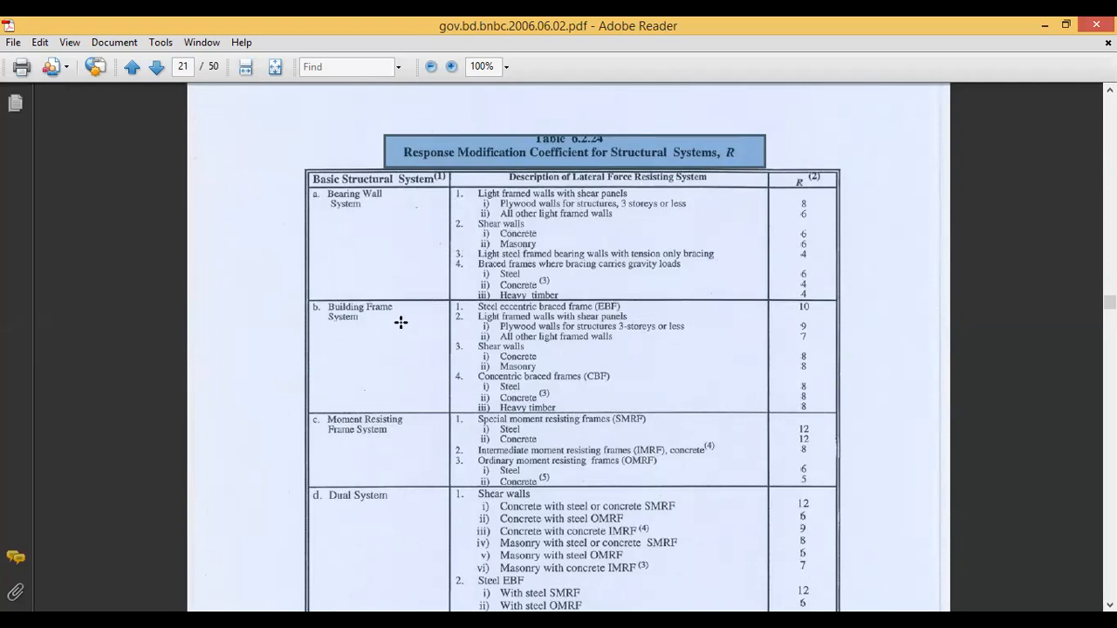
{"action": "scroll", "coordinate": [414, 416], "scroll_direction": "down", "scroll_amount": 1}
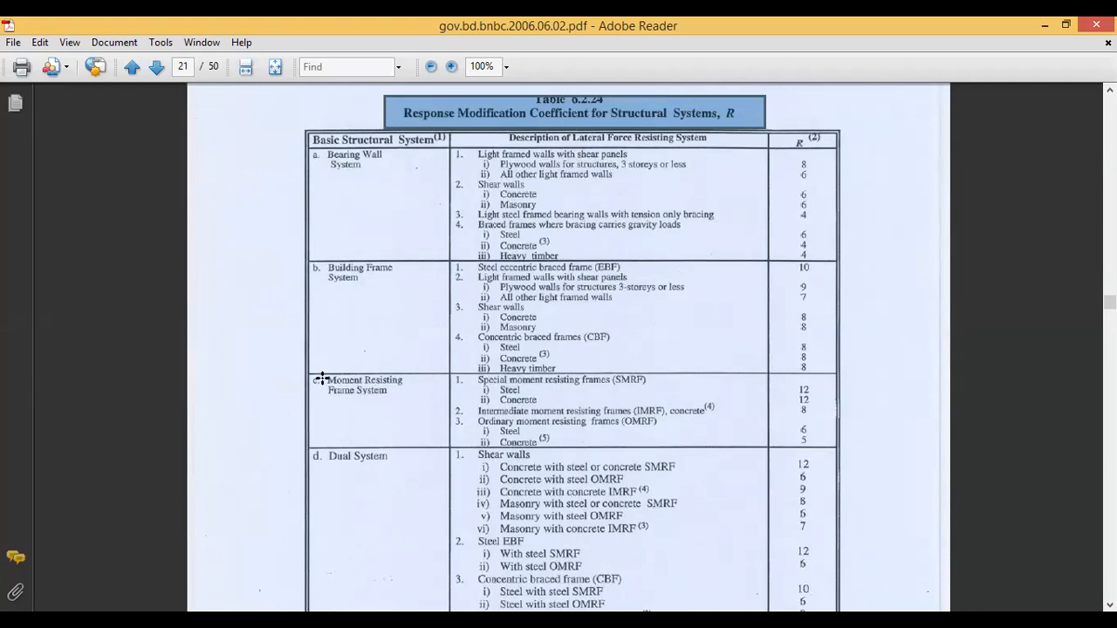
- Examine the R coefficient for concrete intermediate moment resisting frames in Table 6.2.24 and switch back to ETABS
{"action": "left_click_drag", "start_coordinate": [319, 373], "coordinate": [422, 406]}
{"action": "left_click_drag", "start_coordinate": [470, 375], "coordinate": [541, 414]}
{"action": "left_click", "coordinate": [555, 407]}
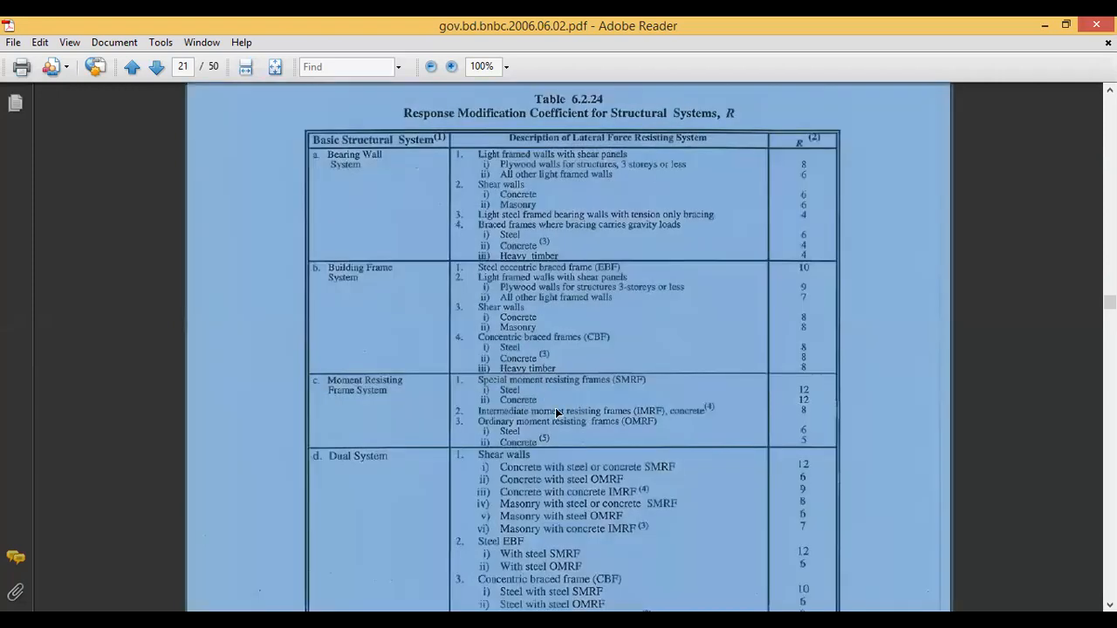
{"action": "left_click", "coordinate": [550, 405]}
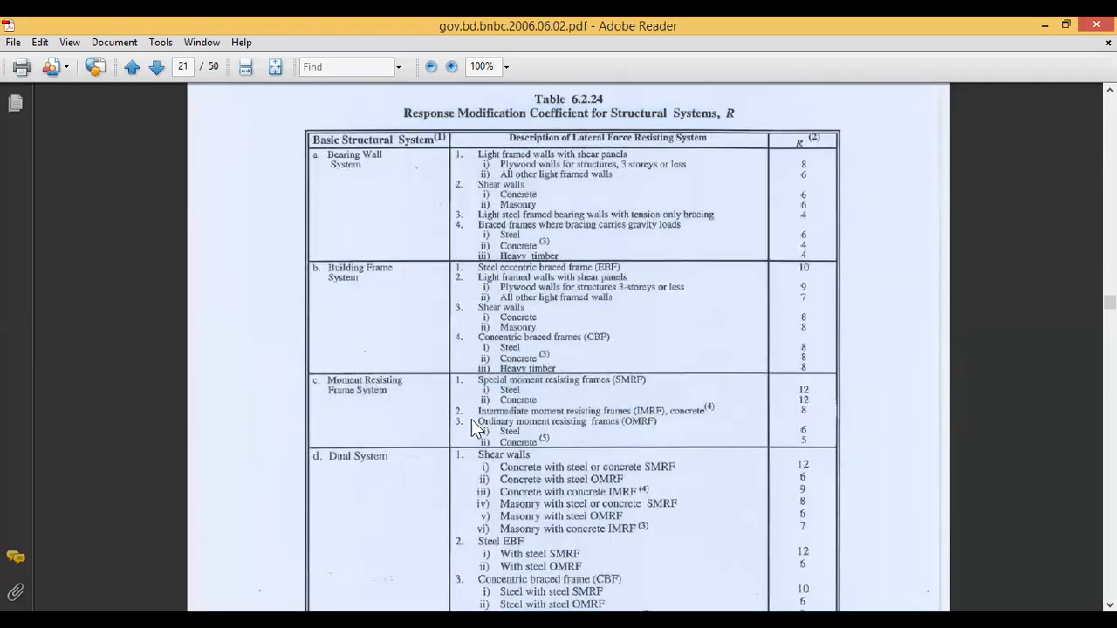
{"action": "left_click_drag", "start_coordinate": [473, 411], "coordinate": [724, 418]}
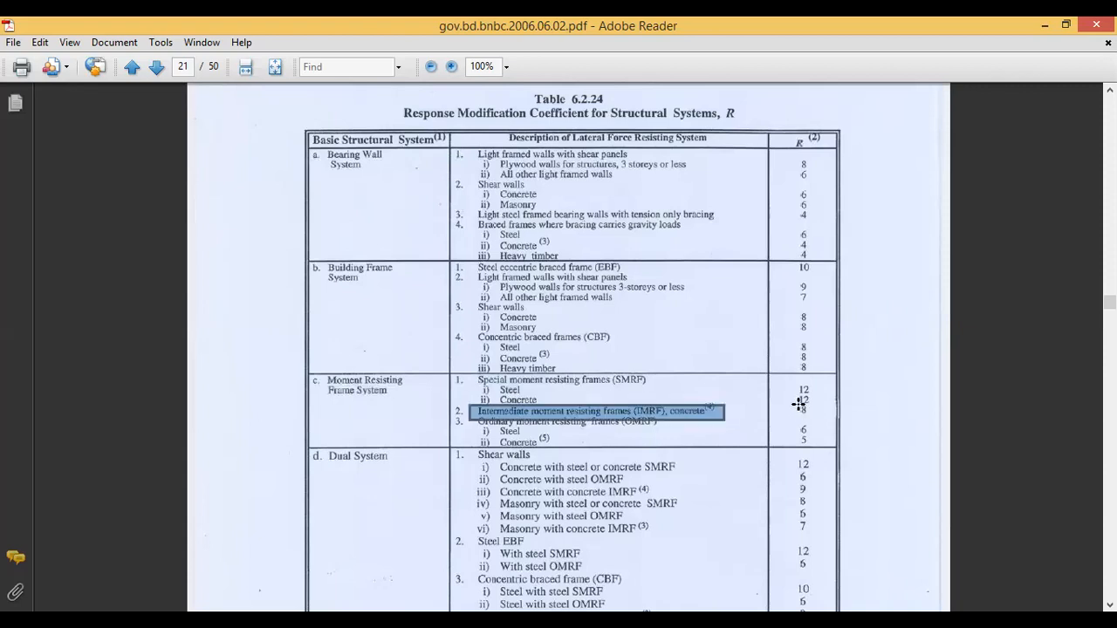
{"action": "left_click_drag", "start_coordinate": [815, 403], "coordinate": [798, 422]}
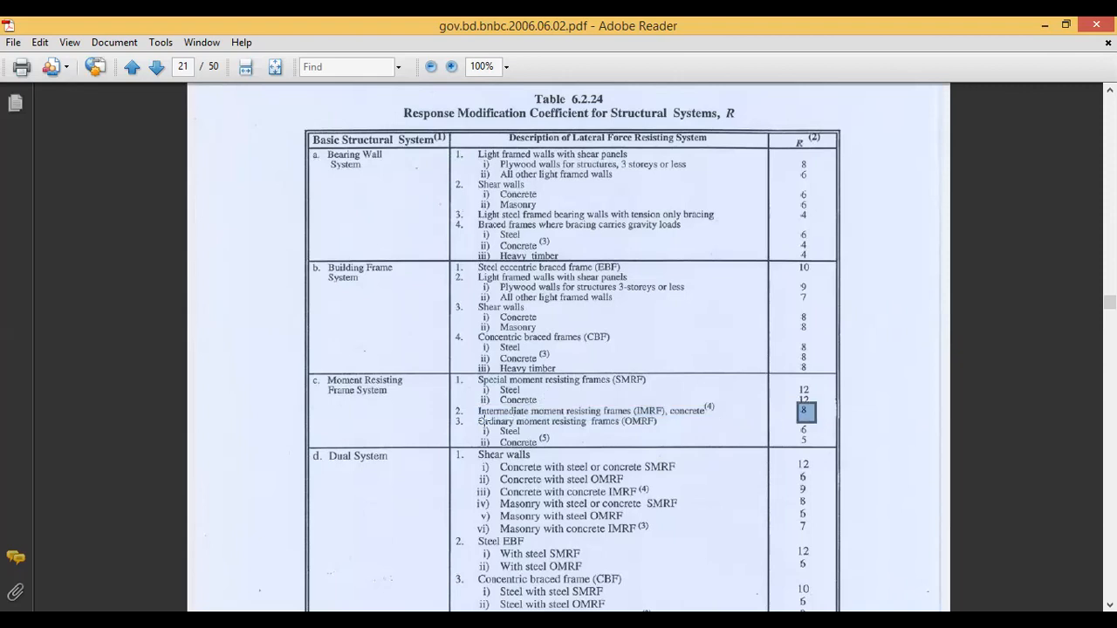
{"action": "left_click_drag", "start_coordinate": [478, 410], "coordinate": [716, 415]}
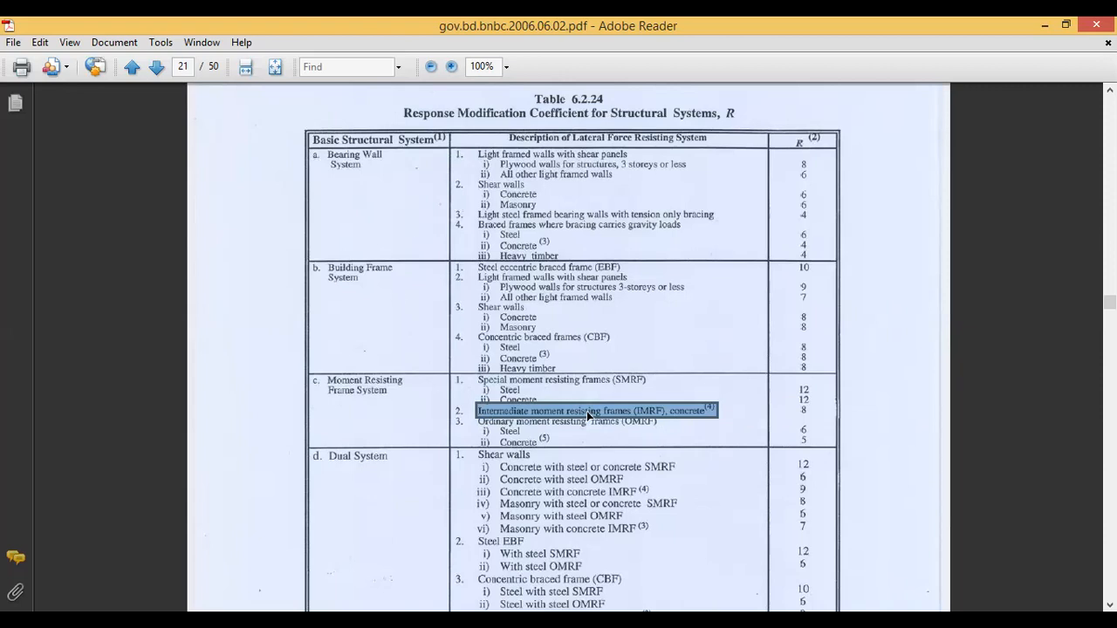
{"action": "scroll", "coordinate": [463, 262], "scroll_direction": "up", "scroll_amount": 1}
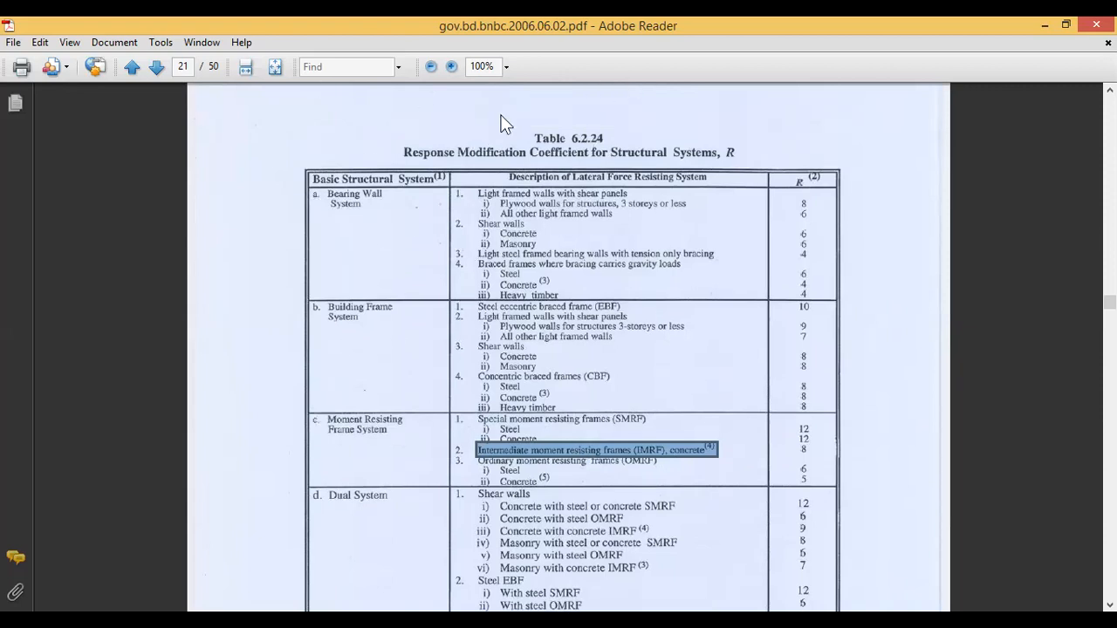
{"action": "key", "text": "alt+Tab"}
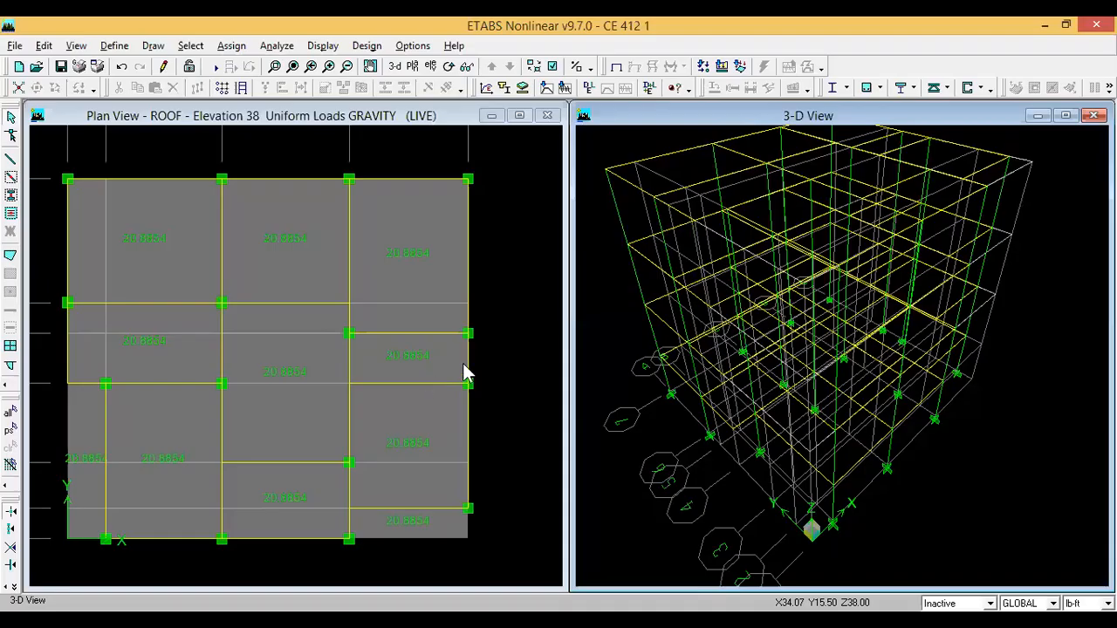
- Add a static load case named WX with type WIND and auto lateral load UBC 94, and open its lateral load settings
{"action": "left_click", "coordinate": [116, 45]}
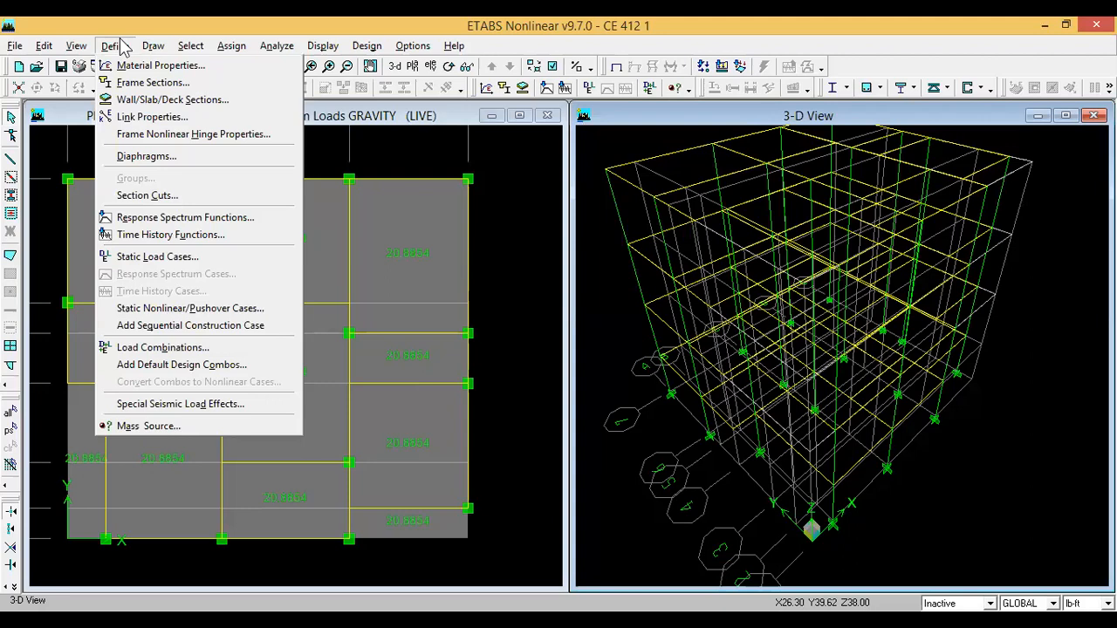
{"action": "left_click", "coordinate": [132, 256]}
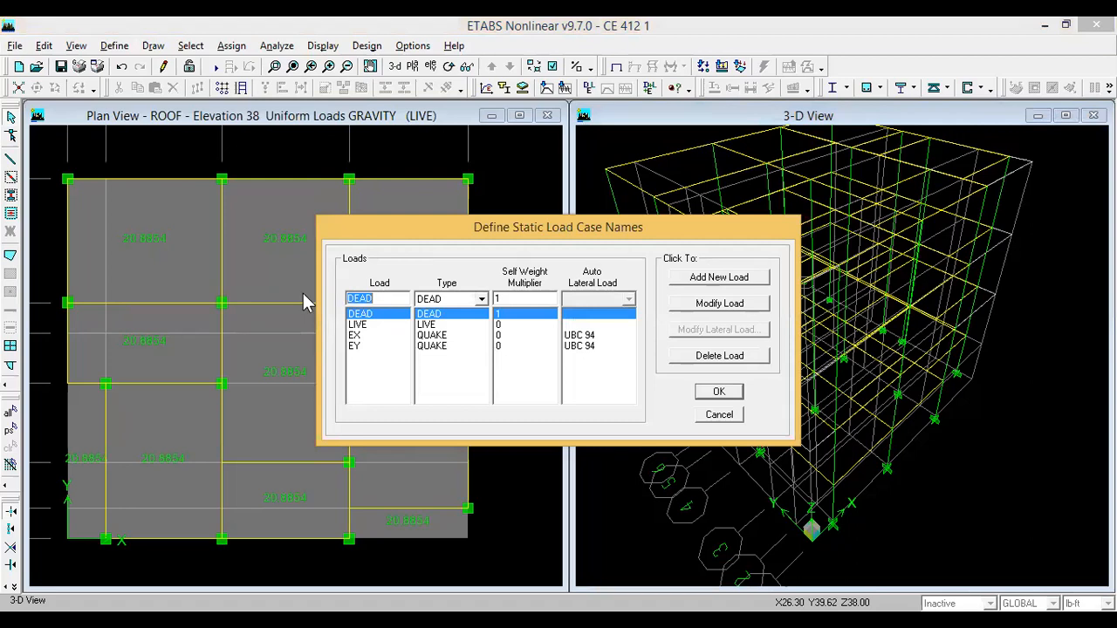
{"action": "type", "text": "WX"}
{"action": "left_click", "coordinate": [467, 299]}
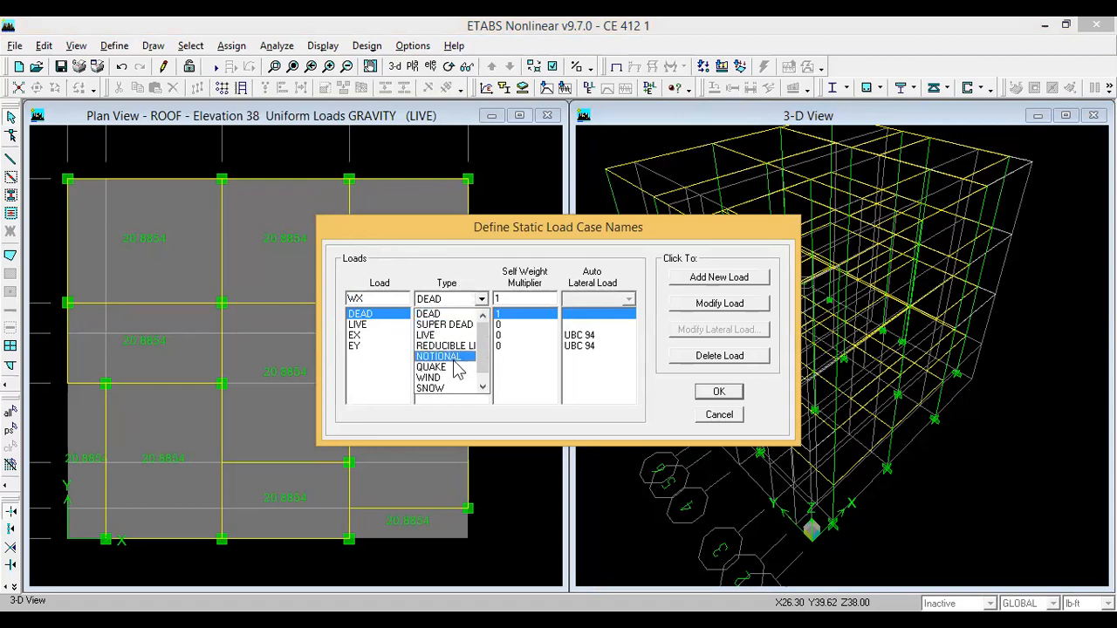
{"action": "left_click", "coordinate": [448, 378]}
{"action": "left_click", "coordinate": [622, 300]}
{"action": "scroll", "coordinate": [611, 325], "scroll_direction": "up", "scroll_amount": 4}
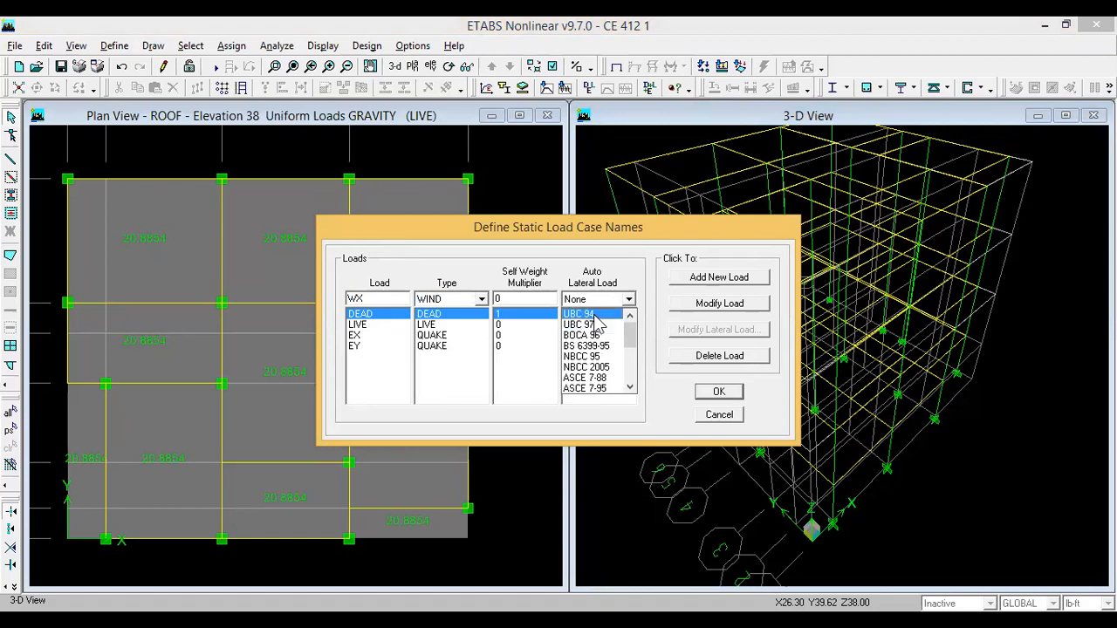
{"action": "left_click", "coordinate": [598, 316]}
{"action": "left_click", "coordinate": [715, 277]}
{"action": "left_click", "coordinate": [716, 331]}
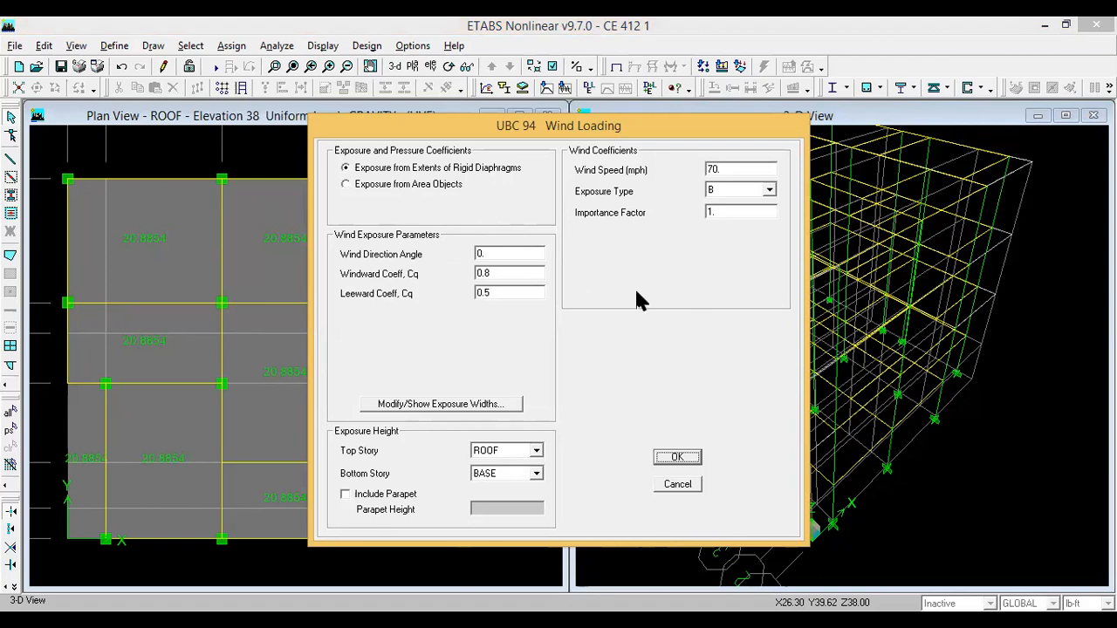
- Switch to the BNBC PDFs in Adobe Reader and examine the basic wind speed map, Fig. 6.2.1, for the site's wind speed
{"action": "key", "text": "alt+Tab"}
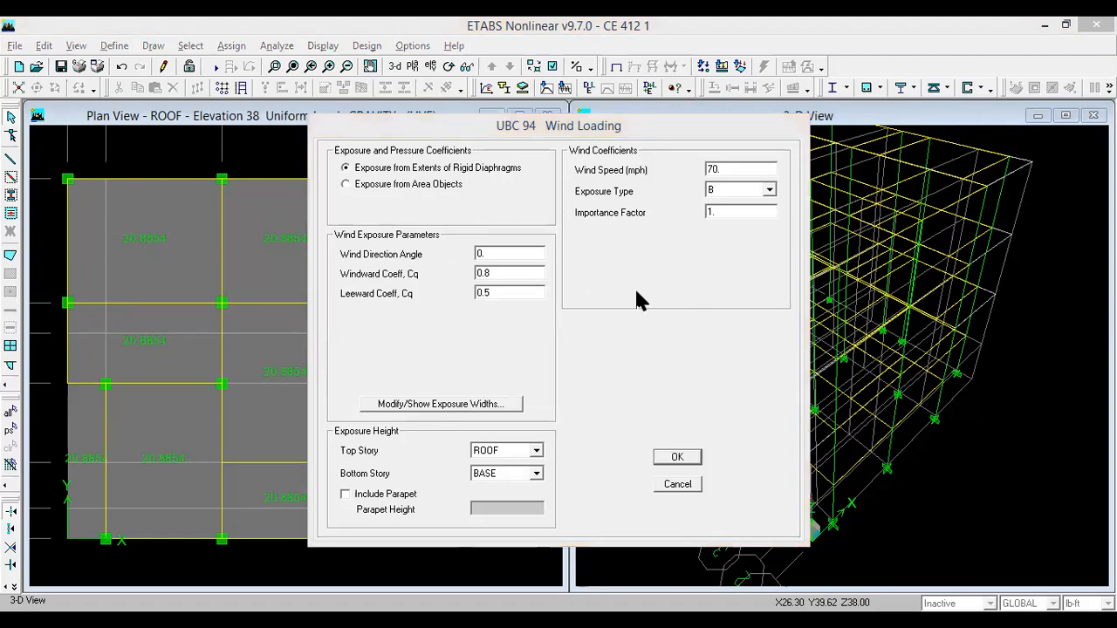
{"action": "scroll", "coordinate": [714, 450], "scroll_direction": "down", "scroll_amount": 10}
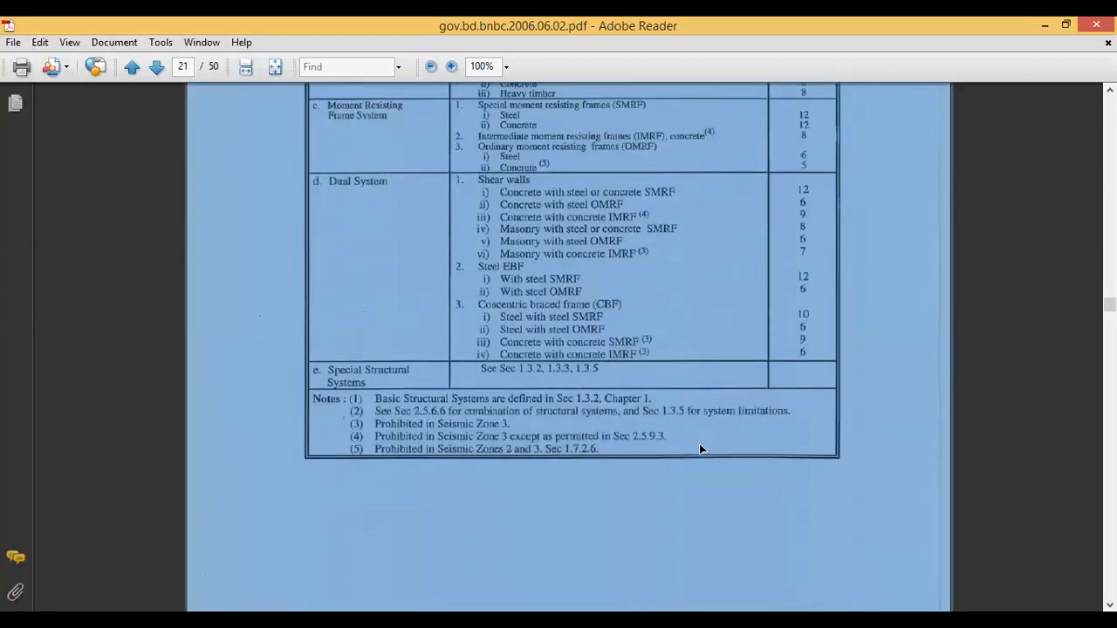
{"action": "scroll", "coordinate": [690, 447], "scroll_direction": "down", "scroll_amount": 20}
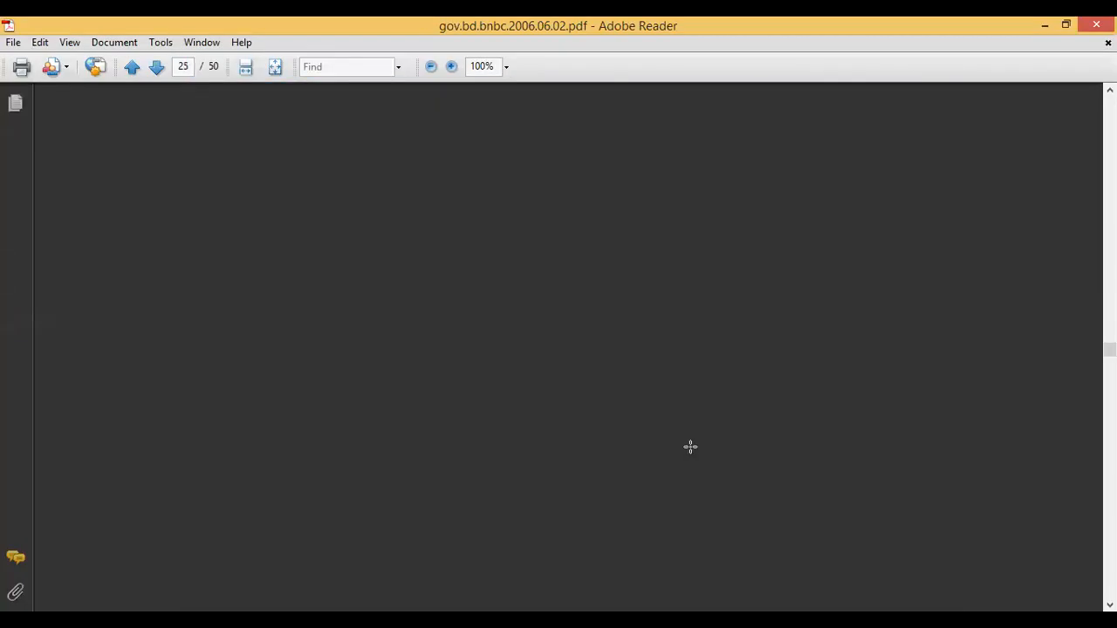
{"action": "scroll", "coordinate": [691, 450], "scroll_direction": "down", "scroll_amount": 20}
{"action": "scroll", "coordinate": [690, 450], "scroll_direction": "down", "scroll_amount": 15}
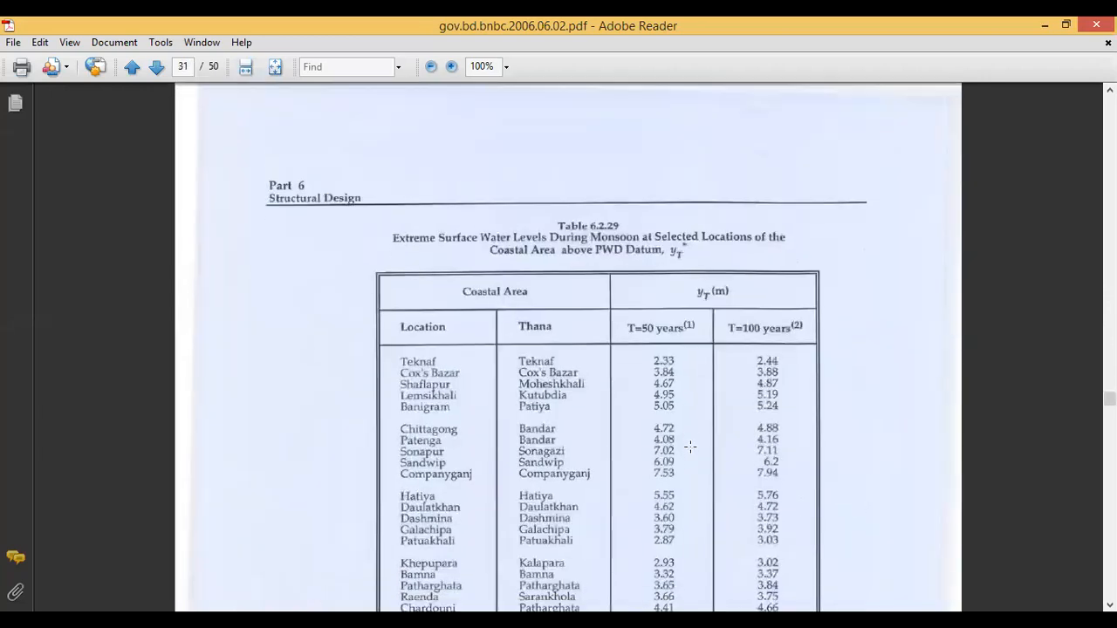
{"action": "scroll", "coordinate": [690, 448], "scroll_direction": "down", "scroll_amount": 15}
{"action": "scroll", "coordinate": [691, 449], "scroll_direction": "down", "scroll_amount": 10}
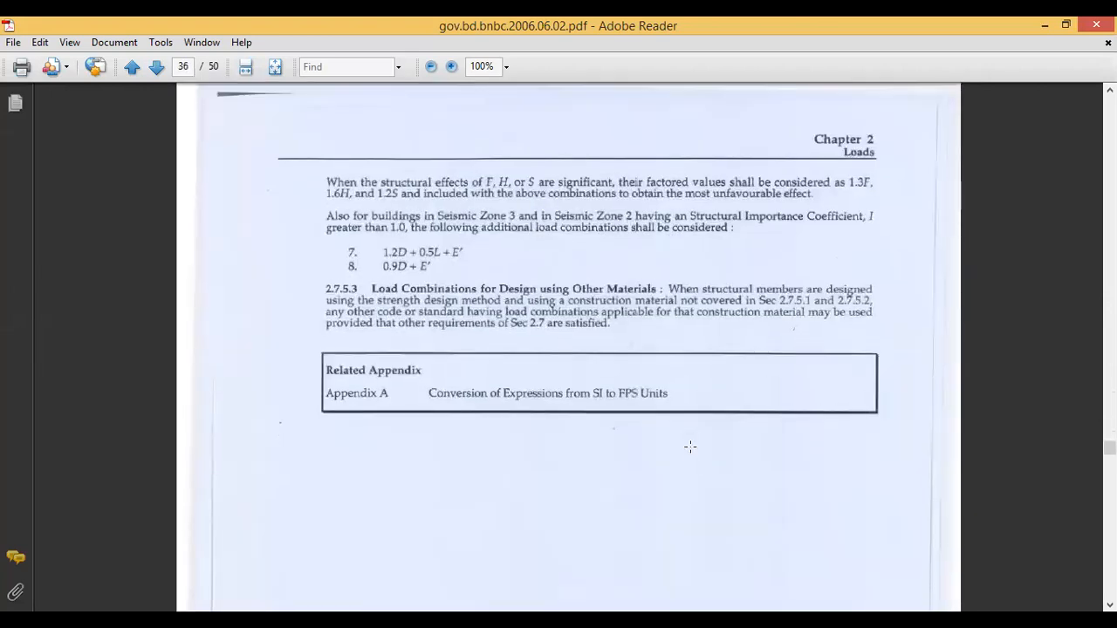
{"action": "scroll", "coordinate": [691, 450], "scroll_direction": "up", "scroll_amount": 20}
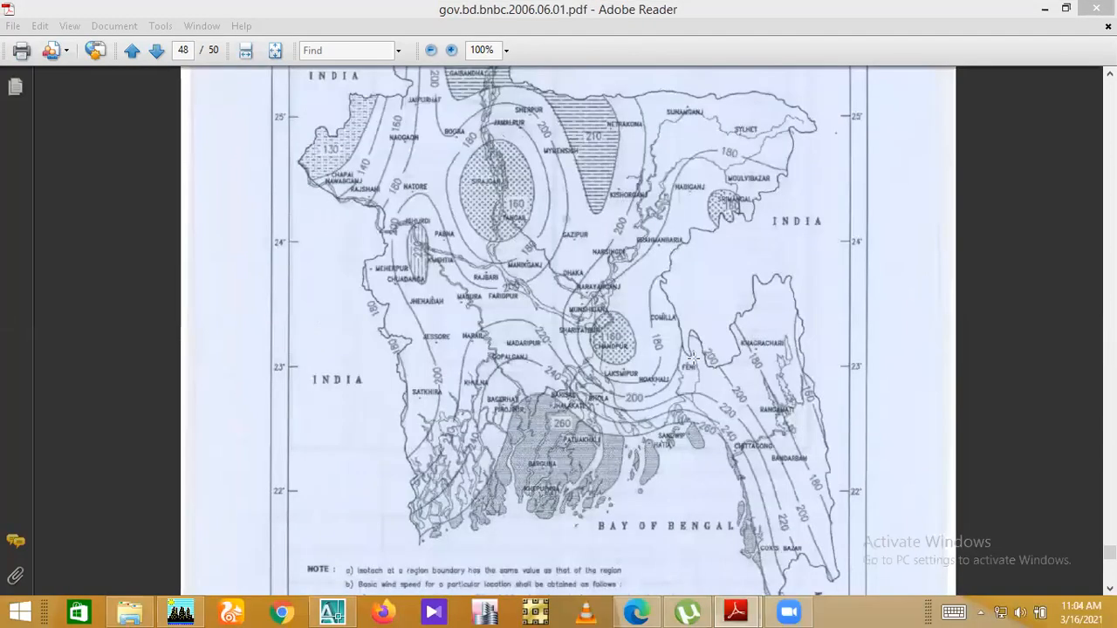
{"action": "left_click_drag", "start_coordinate": [630, 294], "coordinate": [771, 466]}
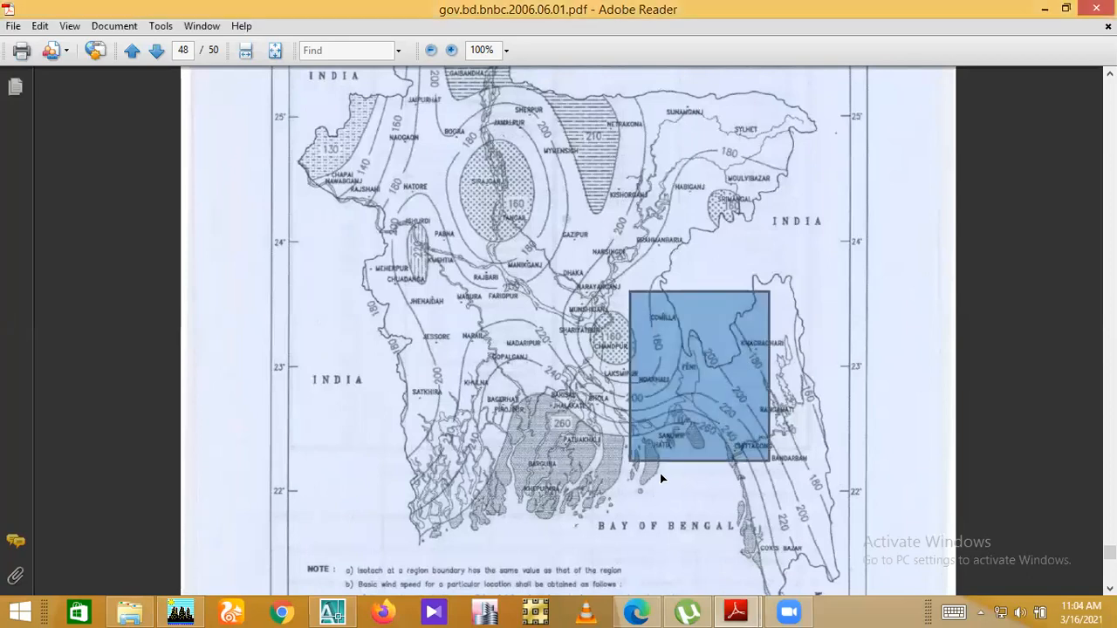
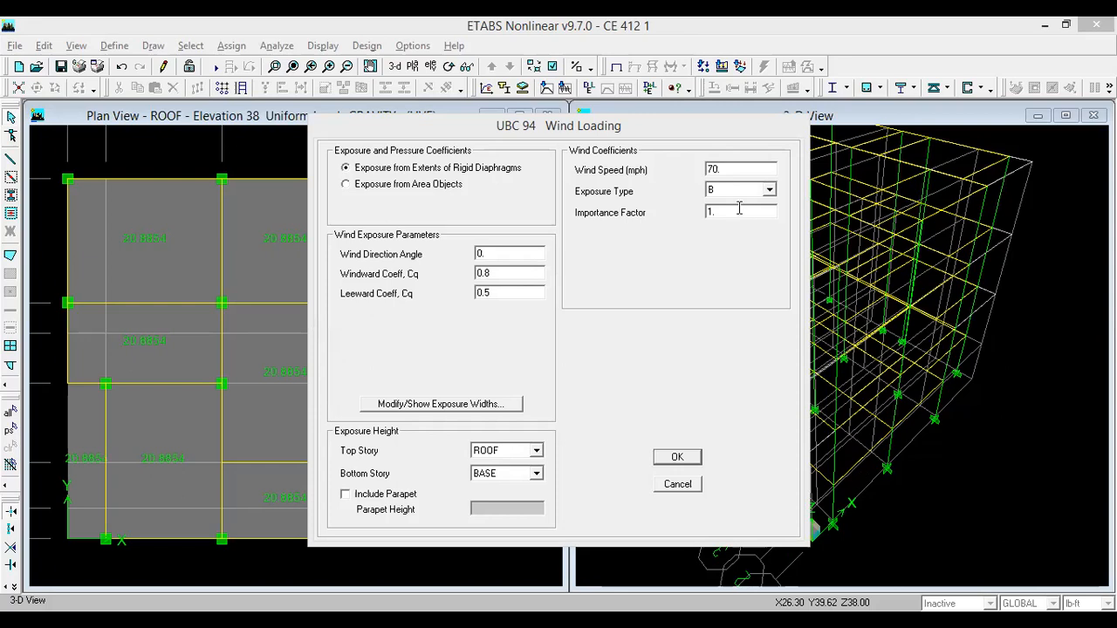
- Set the wind speed of load case WX to 112 mph, keeping exposure type B
{"action": "left_click", "coordinate": [723, 169]}
{"action": "type", "text": "112"}
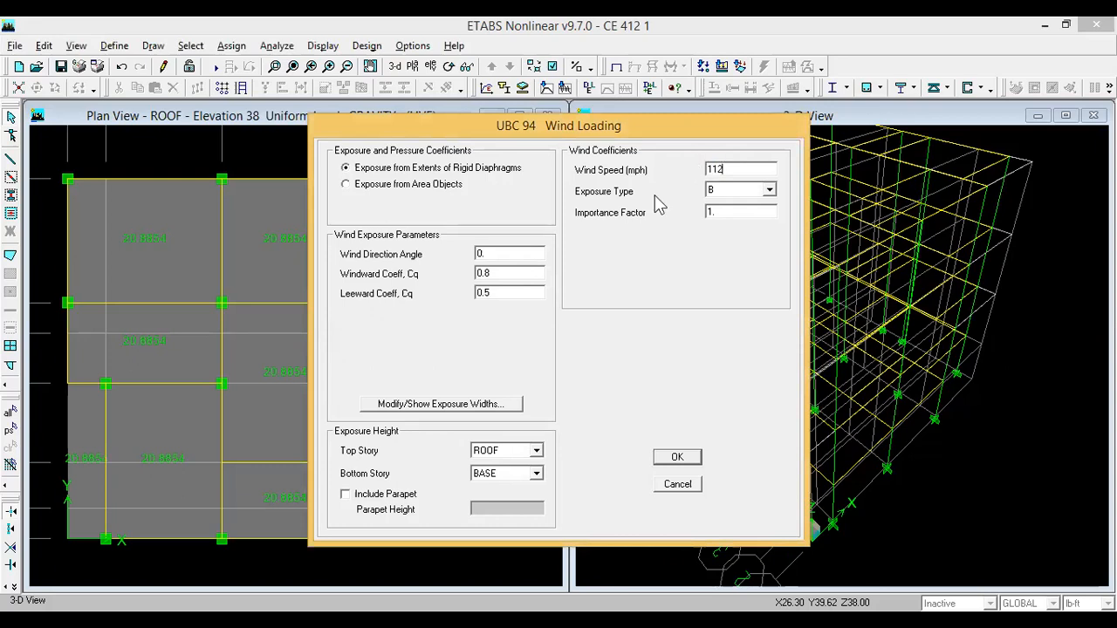
{"action": "left_click", "coordinate": [768, 190]}
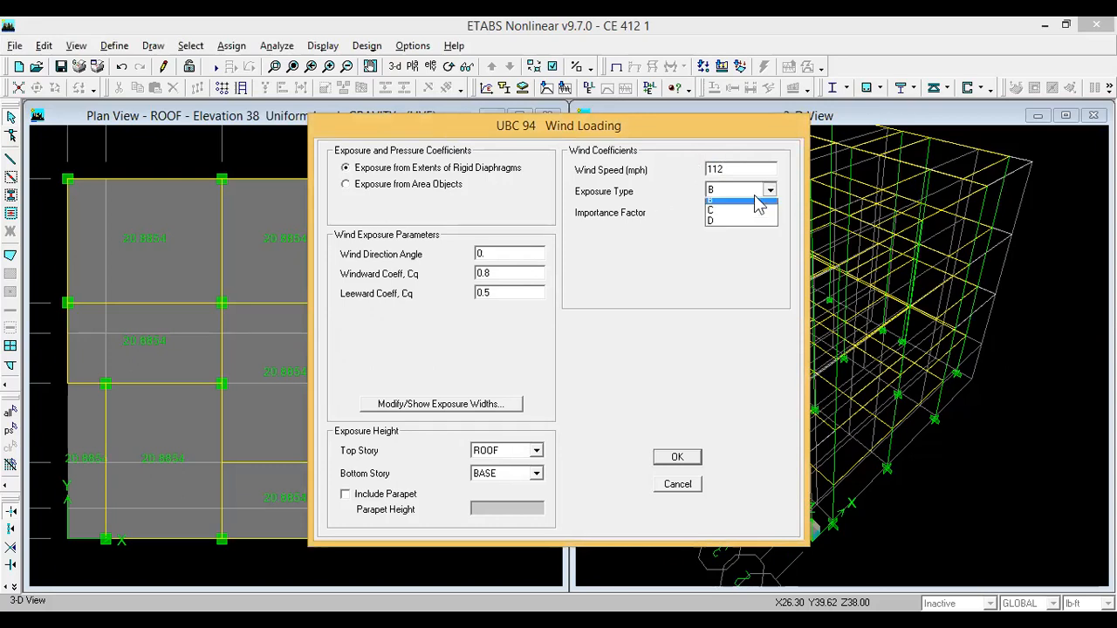
{"action": "left_click", "coordinate": [730, 211]}
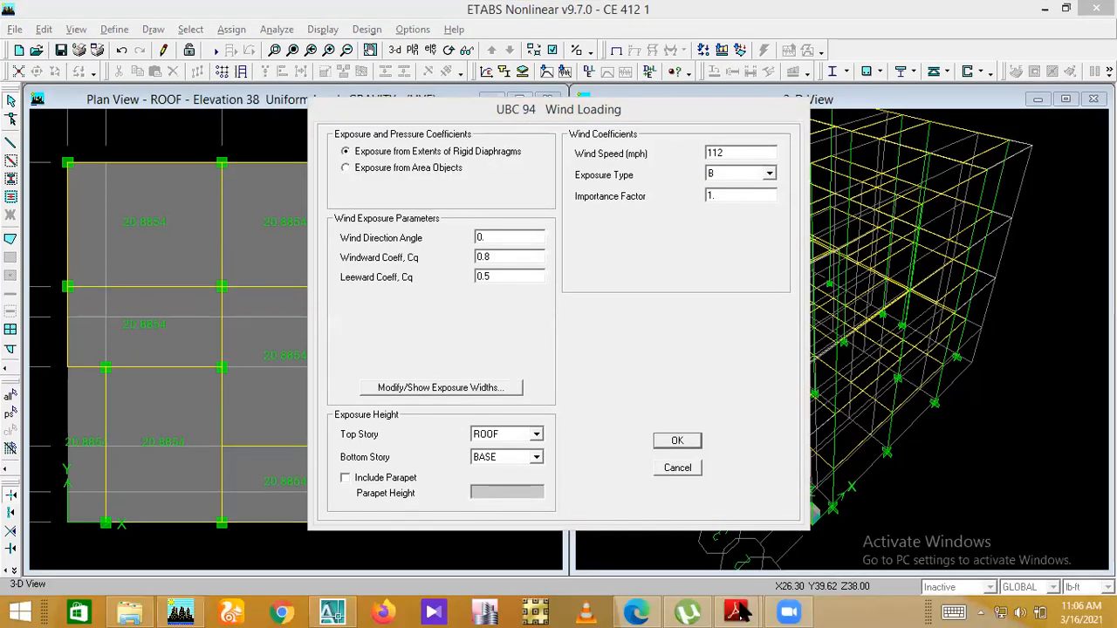
- Switch to gov.bd.bnbc.2006.06.01.pdf, find Section 2.4.4 Terrain Exposure and read the definition of Exposure A
{"action": "left_click", "coordinate": [738, 612]}
{"action": "left_click", "coordinate": [655, 531]}
{"action": "scroll", "coordinate": [588, 323], "scroll_direction": "up", "scroll_amount": 10}
{"action": "scroll", "coordinate": [588, 323], "scroll_direction": "up", "scroll_amount": 6}
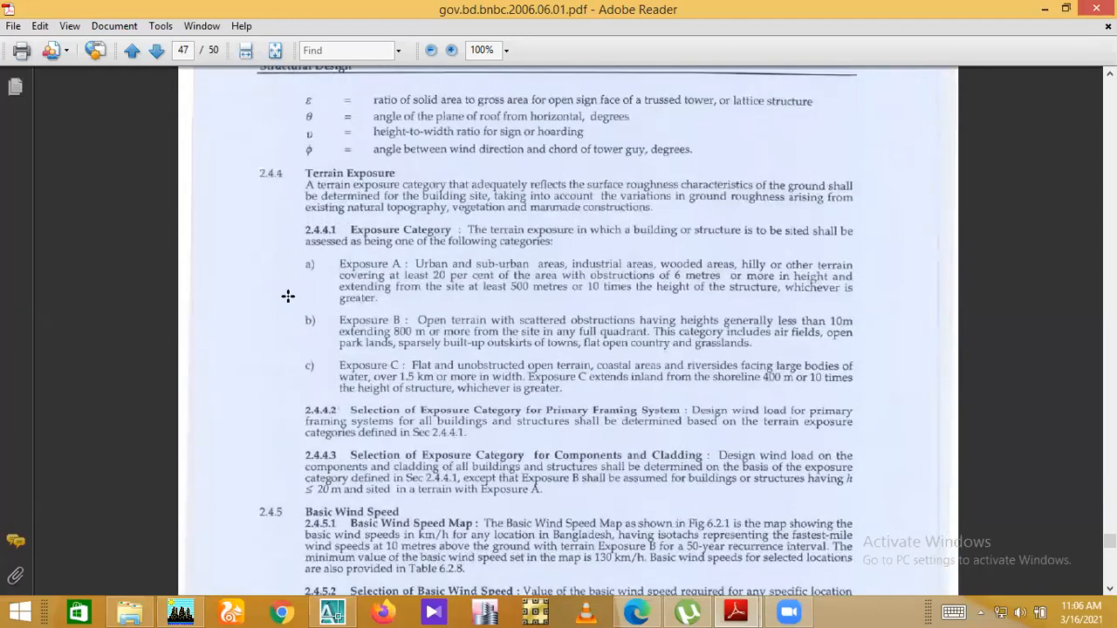
{"action": "left_click_drag", "start_coordinate": [342, 219], "coordinate": [365, 188], "text": "alt"}
{"action": "left_click", "coordinate": [361, 261]}
{"action": "left_click", "coordinate": [348, 265]}
{"action": "left_click_drag", "start_coordinate": [337, 258], "coordinate": [495, 281]}
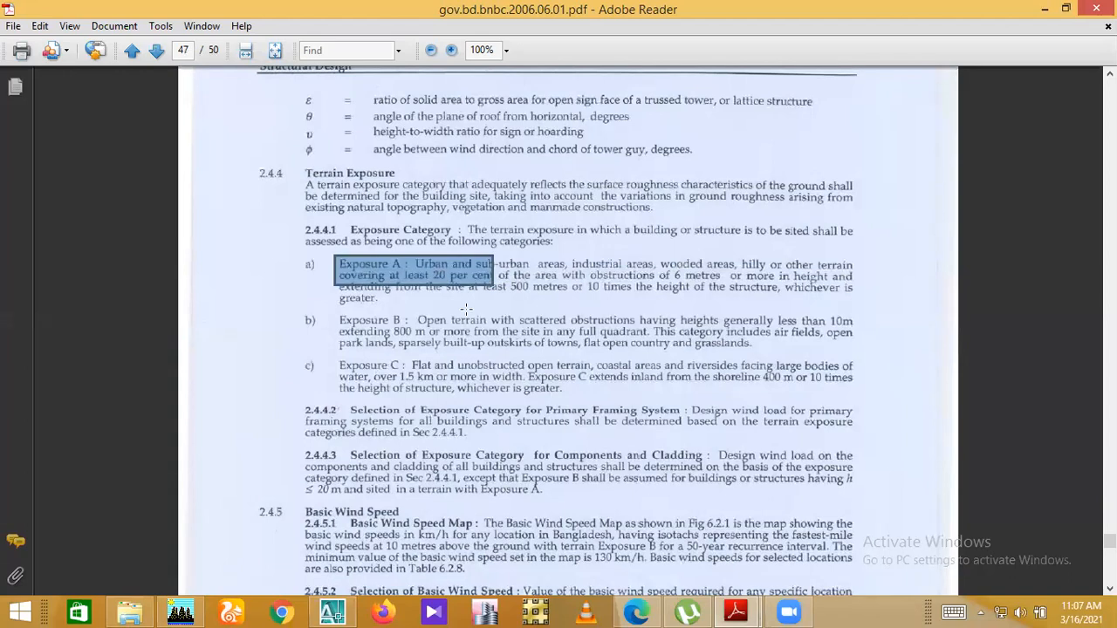
- Compare the definitions of Exposure B and Exposure A in Section 2.4.4.1
{"action": "left_click", "coordinate": [442, 313]}
{"action": "left_click", "coordinate": [410, 317]}
{"action": "left_click_drag", "start_coordinate": [428, 325], "coordinate": [530, 327]}
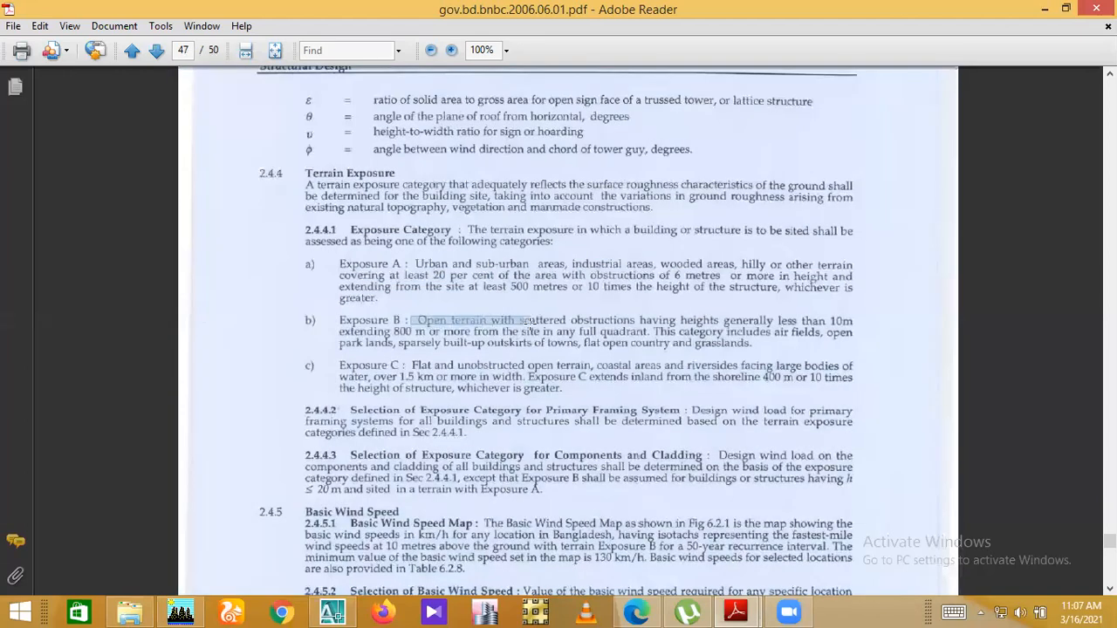
{"action": "left_click_drag", "start_coordinate": [530, 324], "coordinate": [399, 322]}
{"action": "left_click", "coordinate": [477, 267]}
{"action": "left_click", "coordinate": [485, 266]}
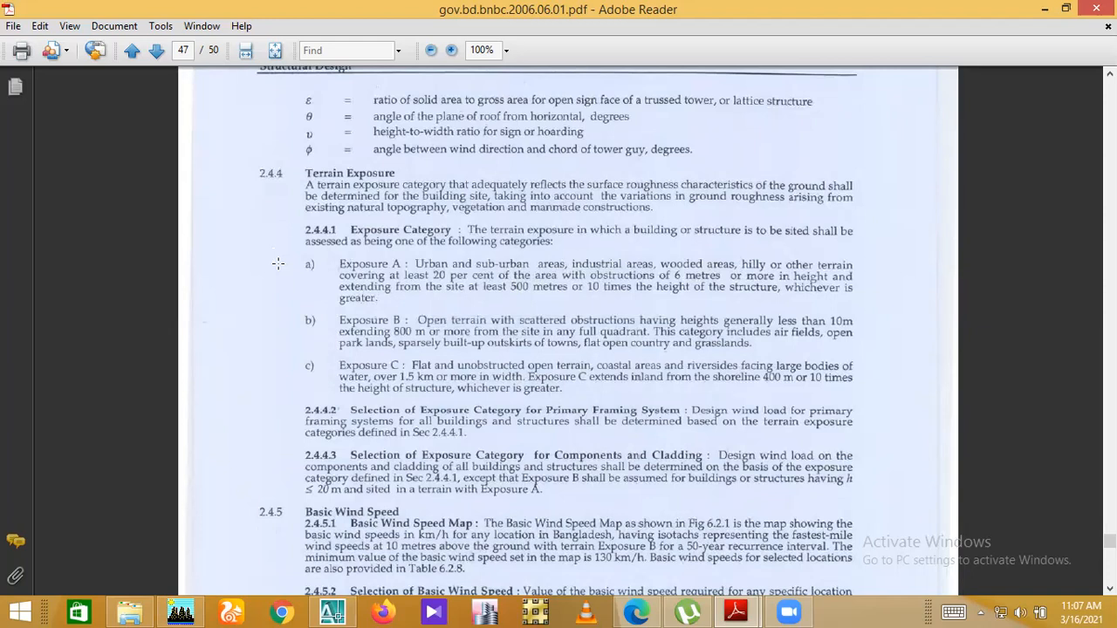
{"action": "left_click_drag", "start_coordinate": [434, 273], "coordinate": [433, 314]}
{"action": "key", "text": "ctrl+a"}
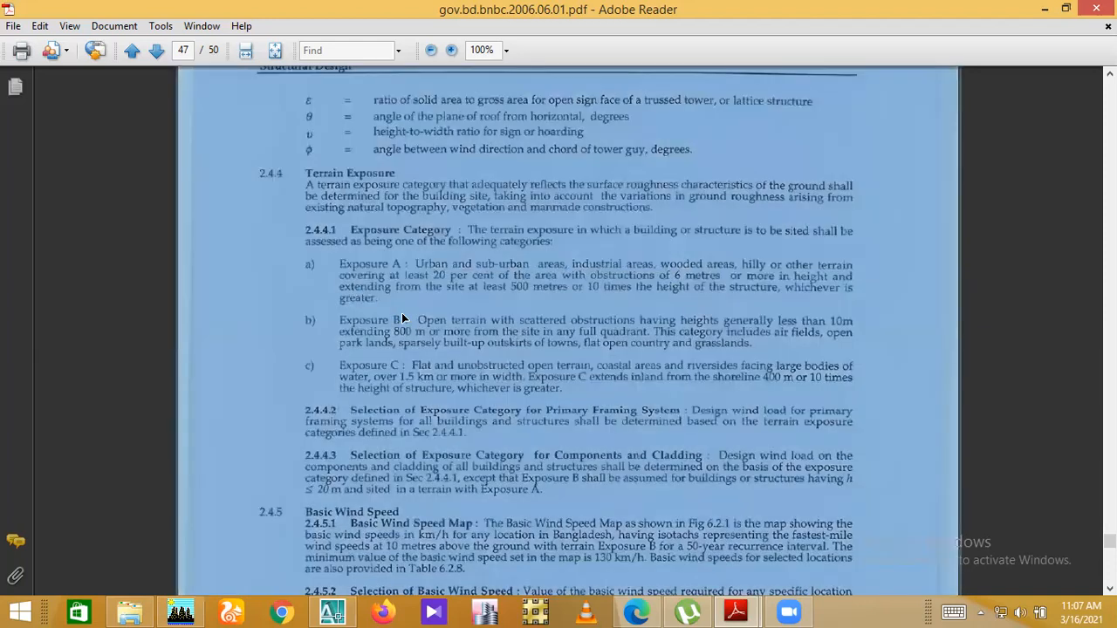
{"action": "left_click", "coordinate": [403, 318]}
{"action": "mouse_move", "coordinate": [419, 320]}
{"action": "left_mouse_down"}
{"action": "mouse_move", "coordinate": [783, 322]}
{"action": "mouse_move", "coordinate": [567, 321]}
{"action": "mouse_move", "coordinate": [408, 302]}
{"action": "left_mouse_up"}
{"action": "left_click", "coordinate": [407, 297]}
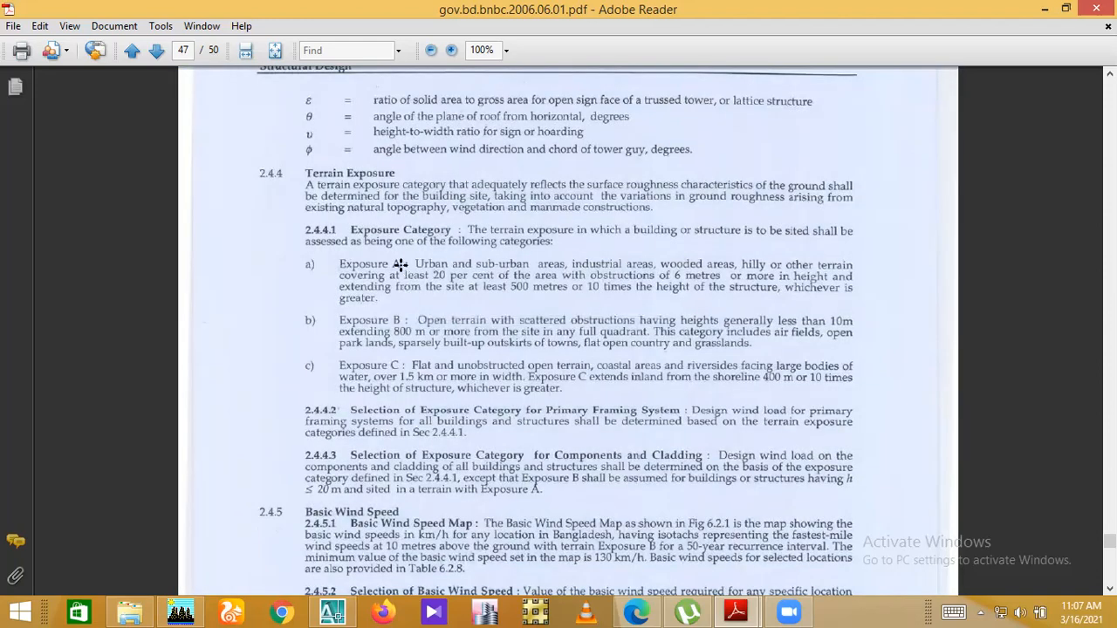
- Examine the Exposure C definition for flat, coastal and riverside terrain and switch back to ETABS
{"action": "left_click_drag", "start_coordinate": [336, 261], "coordinate": [370, 297]}
{"action": "left_click_drag", "start_coordinate": [407, 305], "coordinate": [424, 371]}
{"action": "left_click", "coordinate": [434, 319]}
{"action": "left_click", "coordinate": [415, 282]}
{"action": "left_click_drag", "start_coordinate": [412, 360], "coordinate": [743, 368]}
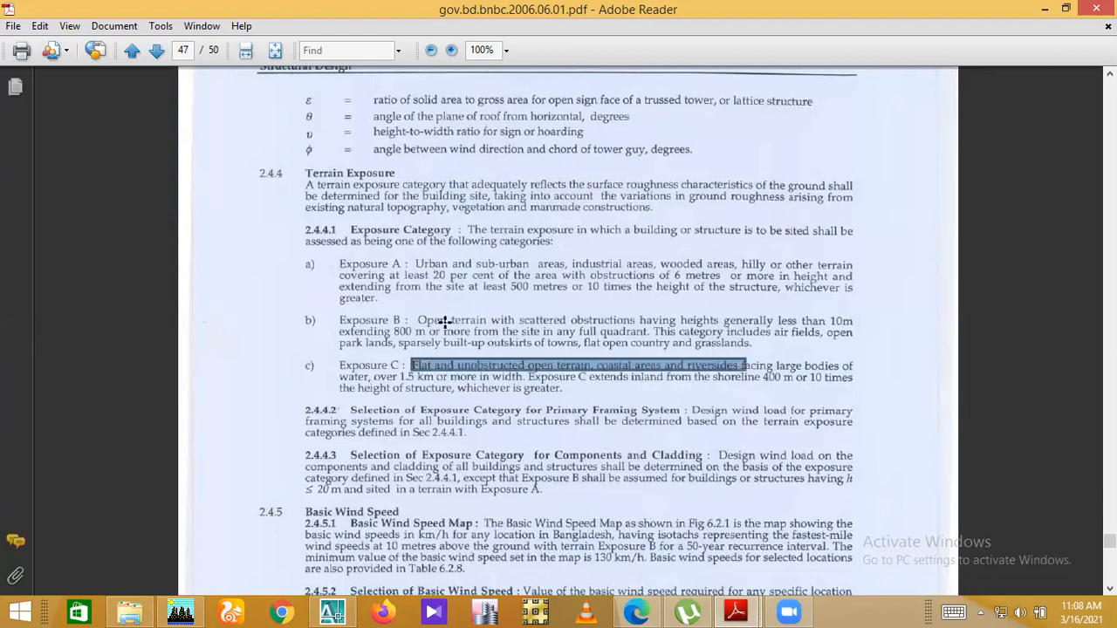
{"action": "key", "text": "ctrl+a"}
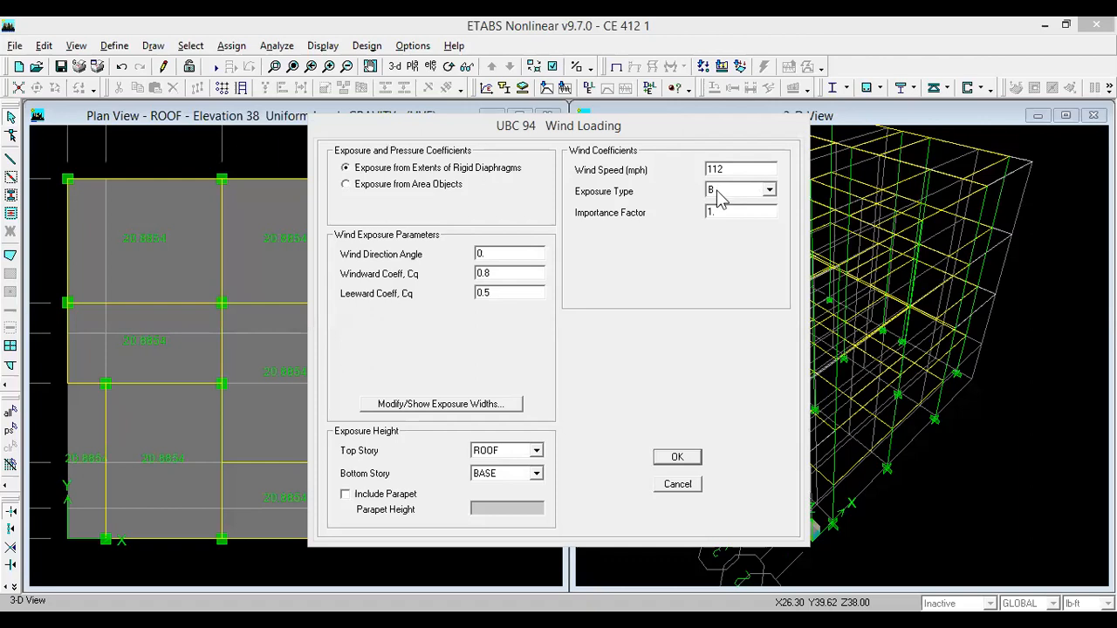
- Set the exposure type of load case WX to C and the bottom story of its exposure height to GF
{"action": "left_click", "coordinate": [718, 192]}
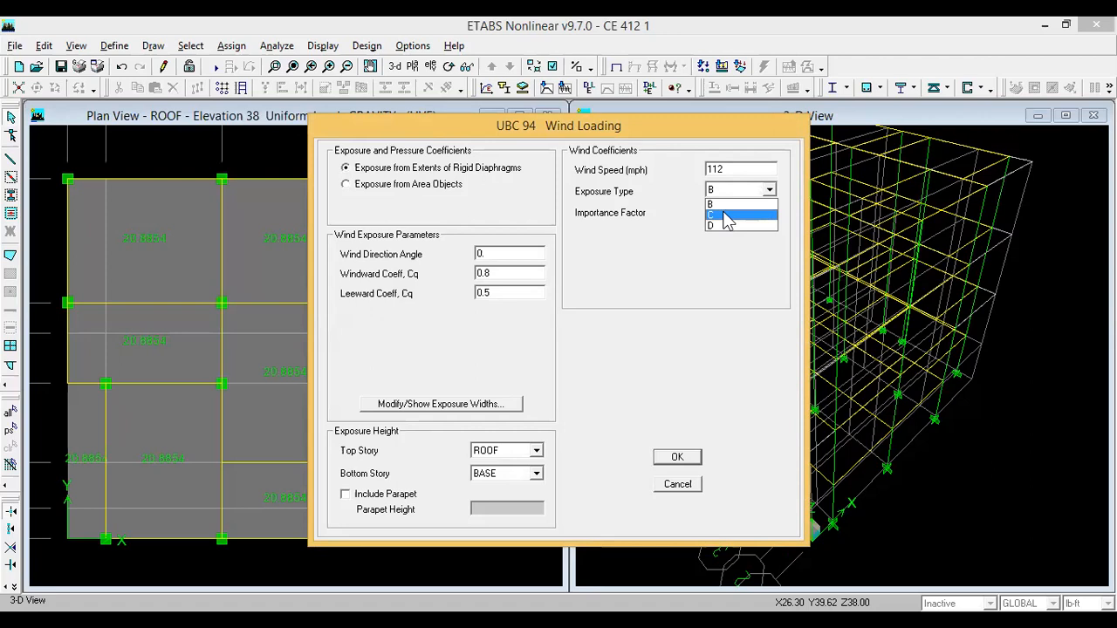
{"action": "left_click", "coordinate": [726, 215]}
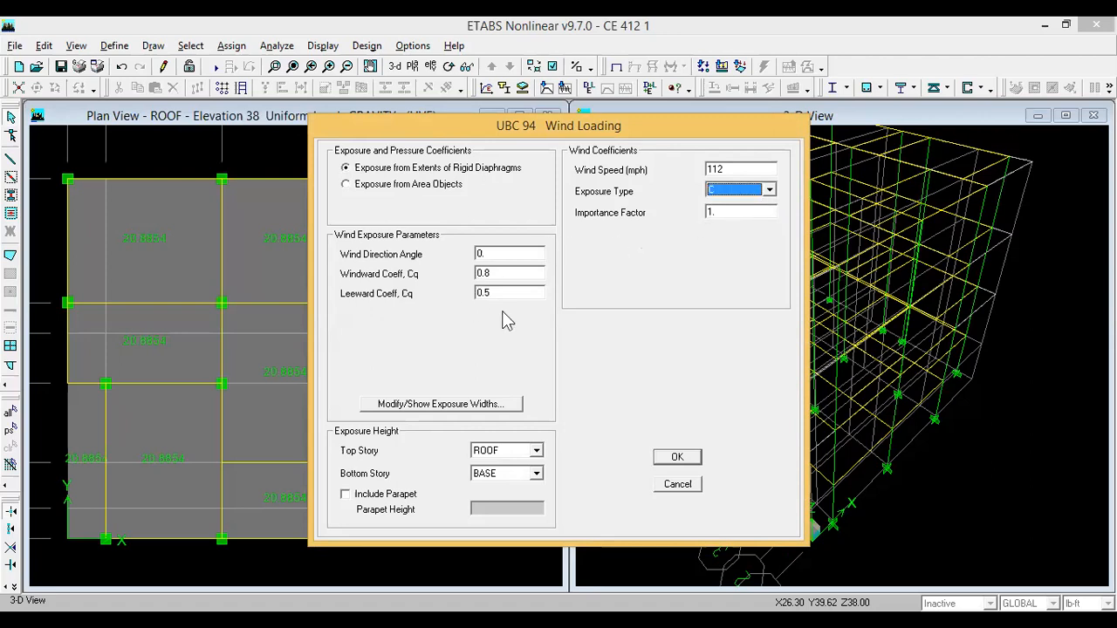
{"action": "left_click", "coordinate": [509, 477]}
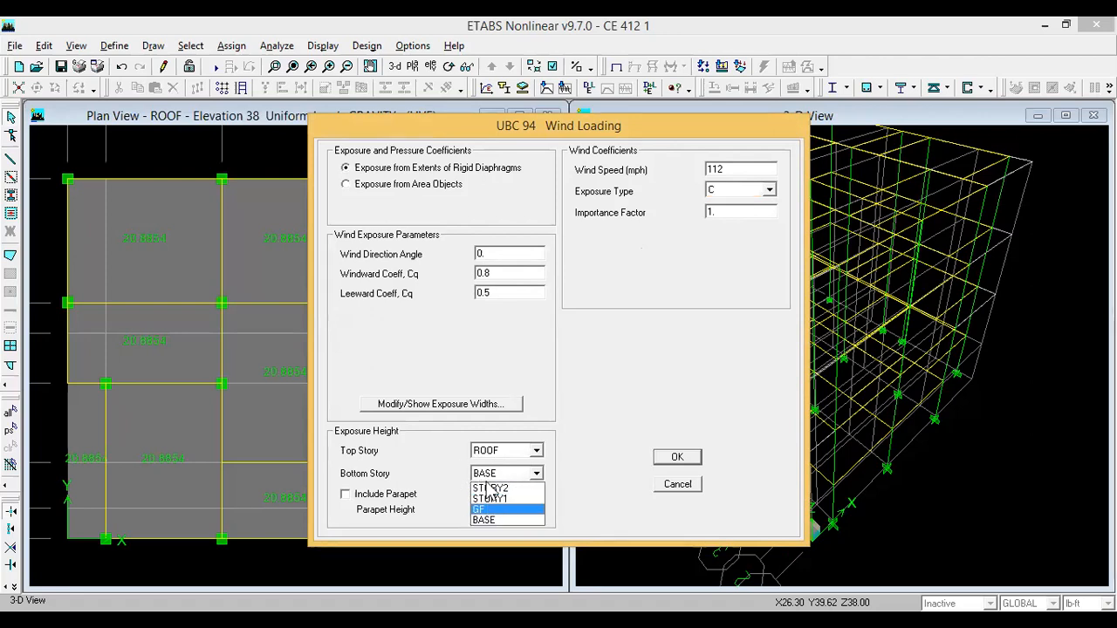
{"action": "left_click", "coordinate": [487, 509]}
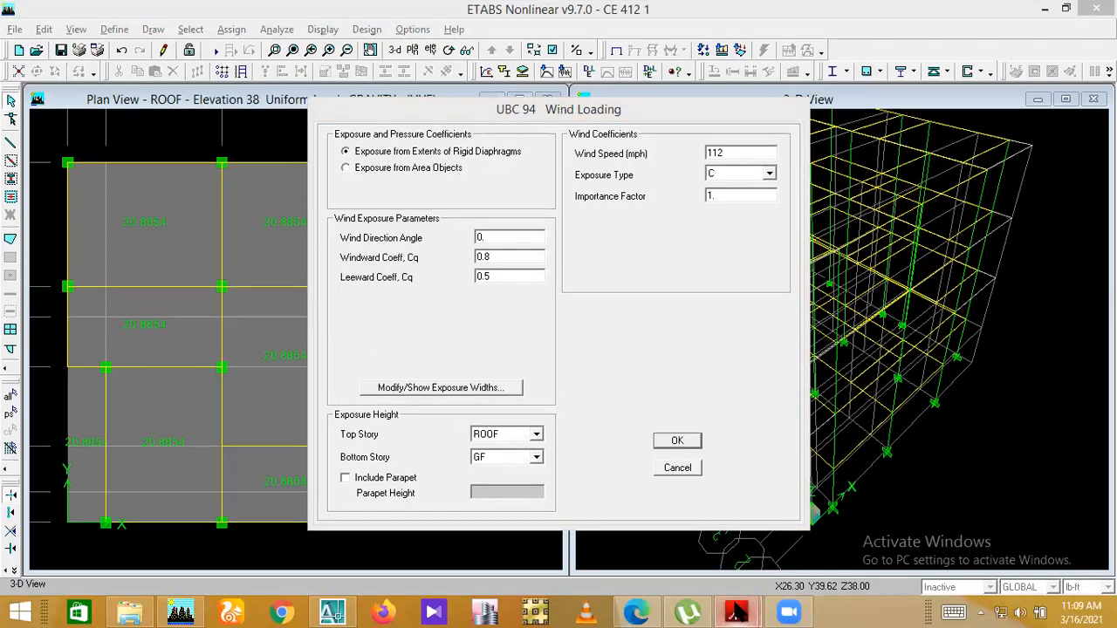
- Switch to gov.bd.bnbc.2006.06.01.pdf and check Table 6.2.9 for the wind load structure importance coefficient
{"action": "mouse_move", "coordinate": [736, 627]}
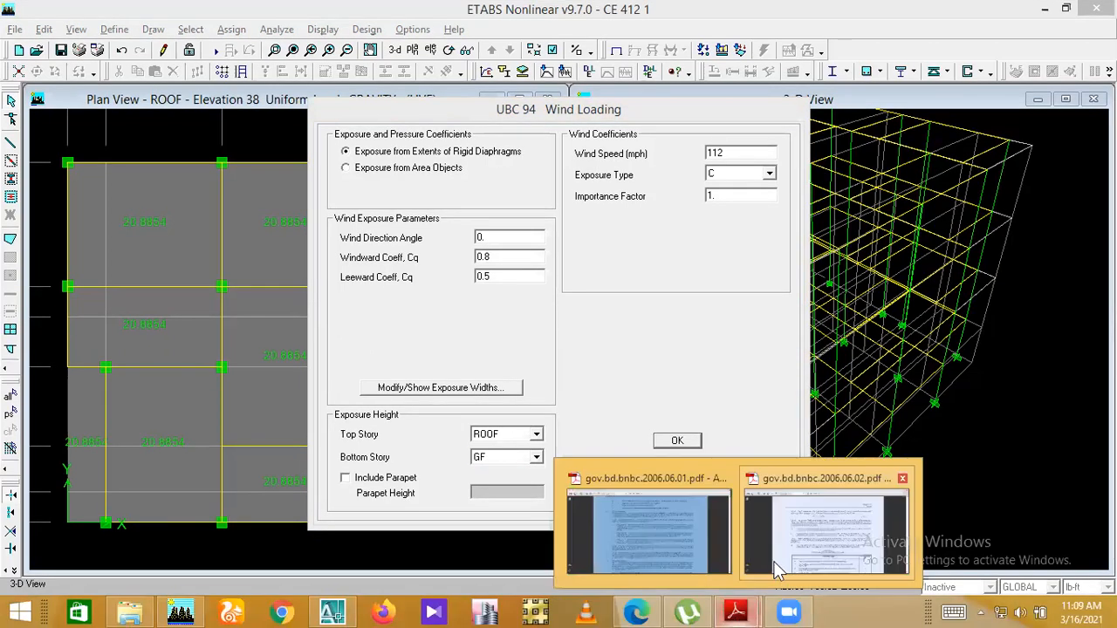
{"action": "left_click", "coordinate": [676, 543]}
{"action": "scroll", "coordinate": [620, 400], "scroll_direction": "down", "scroll_amount": 10}
{"action": "scroll", "coordinate": [623, 420], "scroll_direction": "down", "scroll_amount": 20}
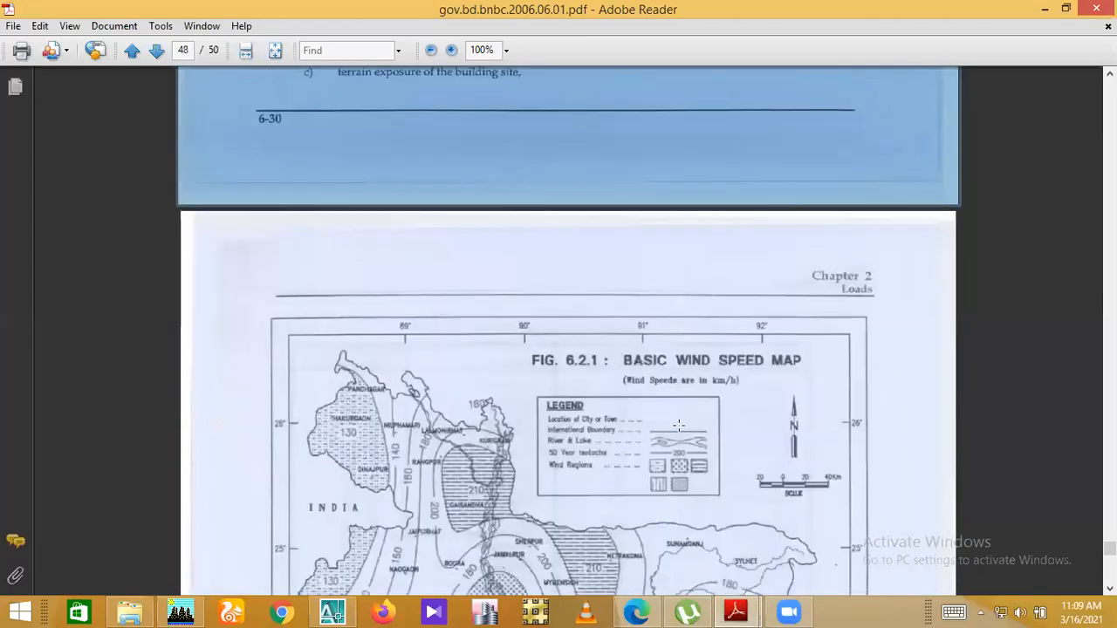
{"action": "scroll", "coordinate": [691, 442], "scroll_direction": "down", "scroll_amount": 15}
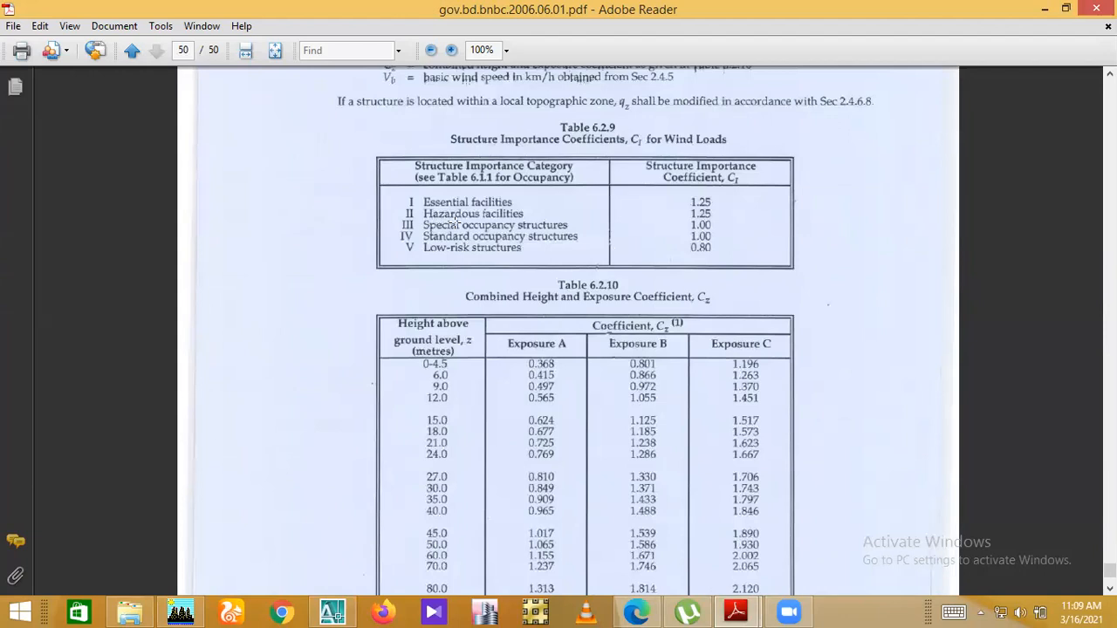
{"action": "left_click_drag", "start_coordinate": [428, 225], "coordinate": [696, 227]}
{"action": "left_click", "coordinate": [714, 230]}
{"action": "scroll", "coordinate": [704, 255], "scroll_direction": "down", "scroll_amount": 6}
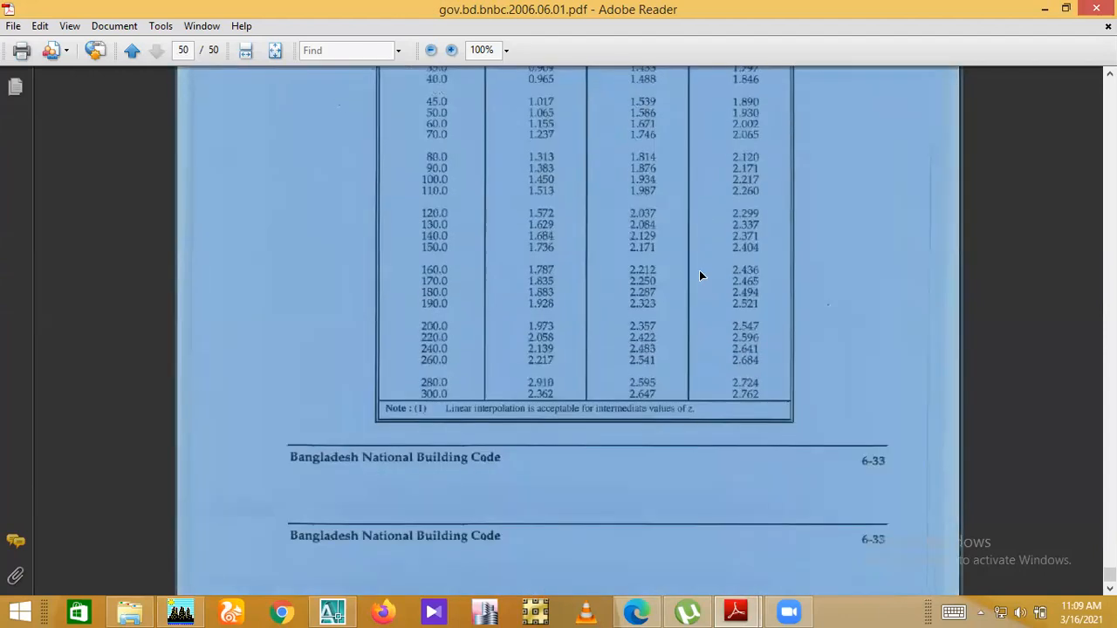
{"action": "left_click", "coordinate": [628, 370]}
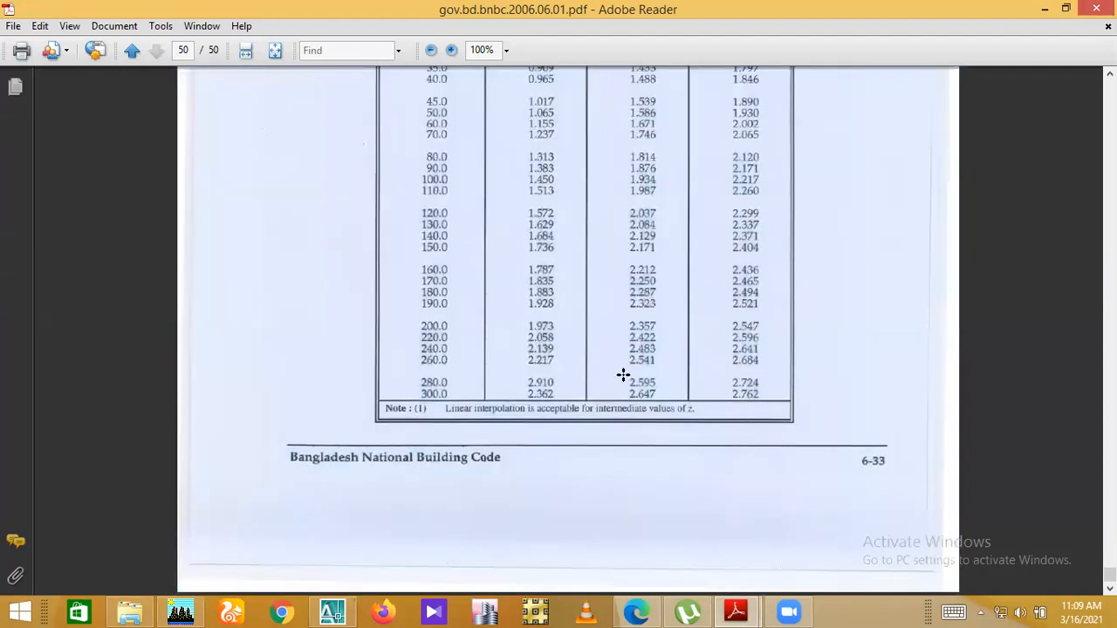
{"action": "scroll", "coordinate": [623, 366], "scroll_direction": "up", "scroll_amount": 7}
{"action": "scroll", "coordinate": [623, 361], "scroll_direction": "down", "scroll_amount": 4}
- Switch to gov.bd.bnbc.2006.06.02.pdf and look up the external pressure coefficients for windward and leeward walls
{"action": "mouse_move", "coordinate": [735, 612]}
{"action": "left_click", "coordinate": [785, 563]}
{"action": "left_click_drag", "start_coordinate": [1110, 353], "coordinate": [1110, 110]}
{"action": "scroll", "coordinate": [535, 423], "scroll_direction": "down", "scroll_amount": 5}
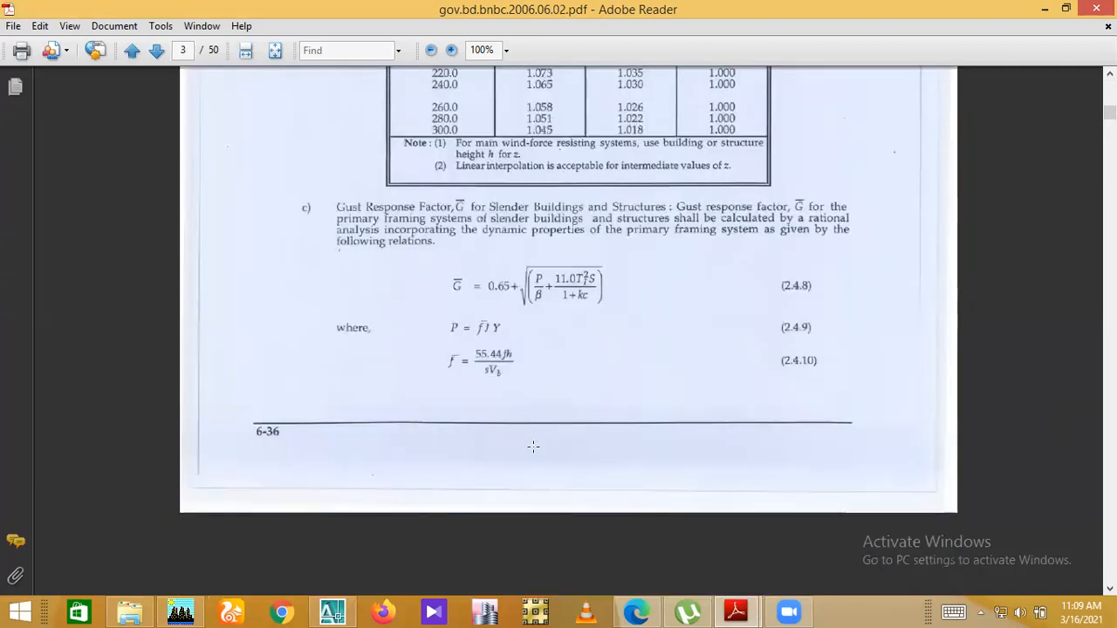
{"action": "scroll", "coordinate": [534, 447], "scroll_direction": "down", "scroll_amount": 15}
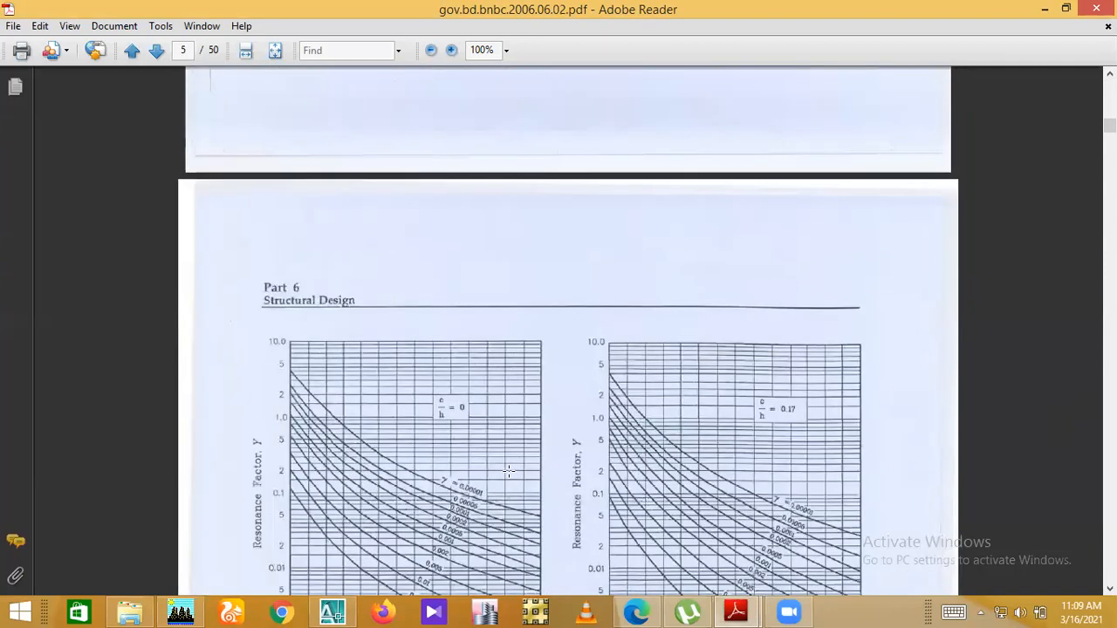
{"action": "scroll", "coordinate": [509, 471], "scroll_direction": "down", "scroll_amount": 15}
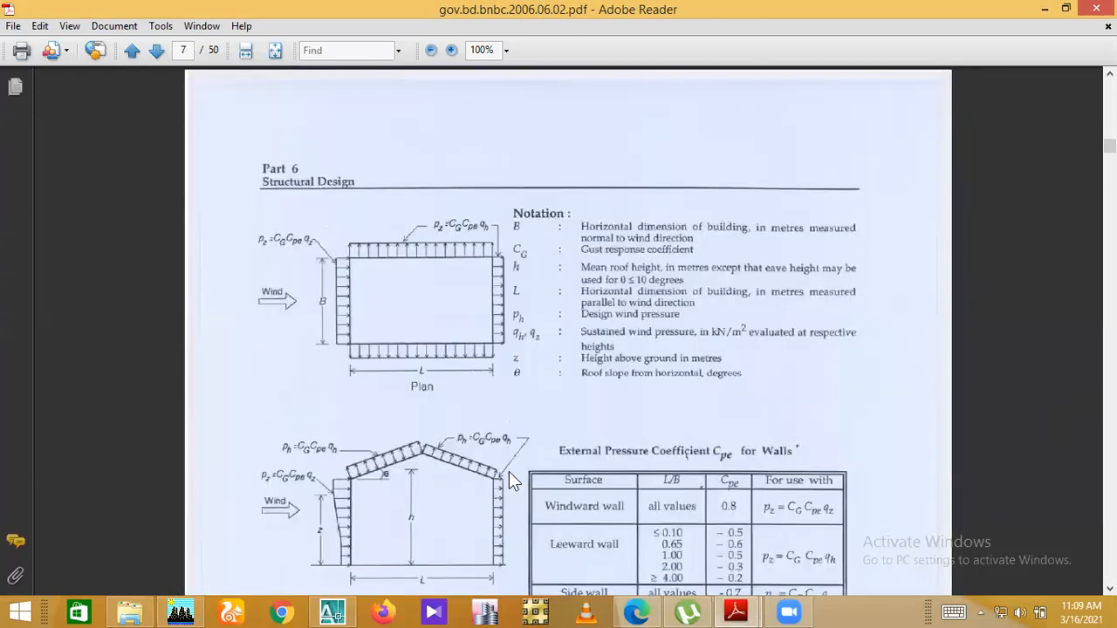
{"action": "scroll", "coordinate": [509, 476], "scroll_direction": "down", "scroll_amount": 3}
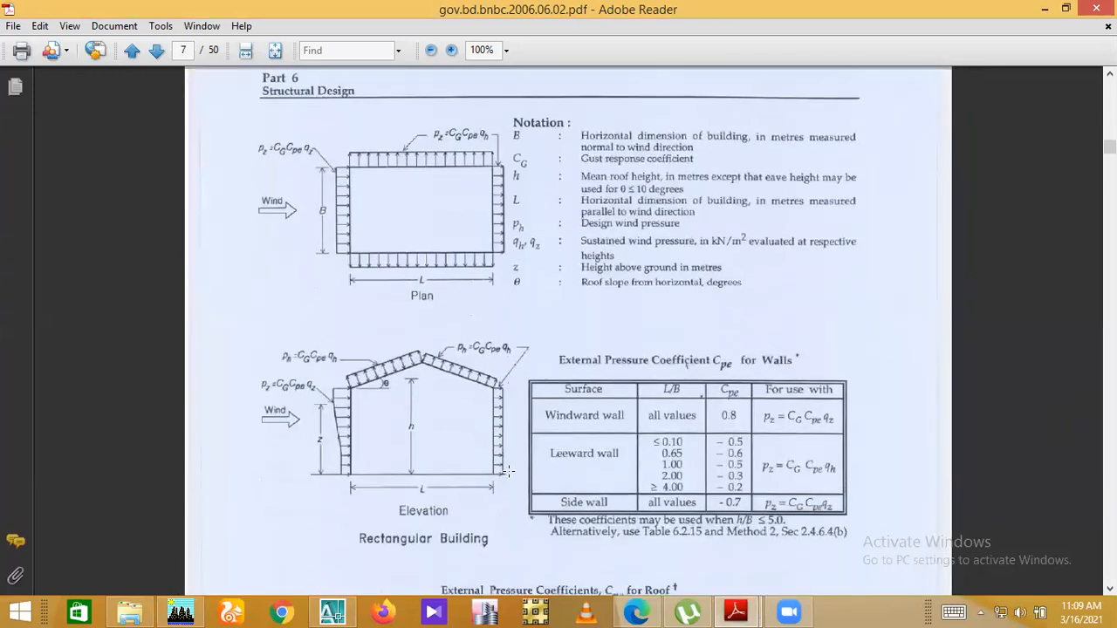
{"action": "scroll", "coordinate": [509, 472], "scroll_direction": "down", "scroll_amount": 1}
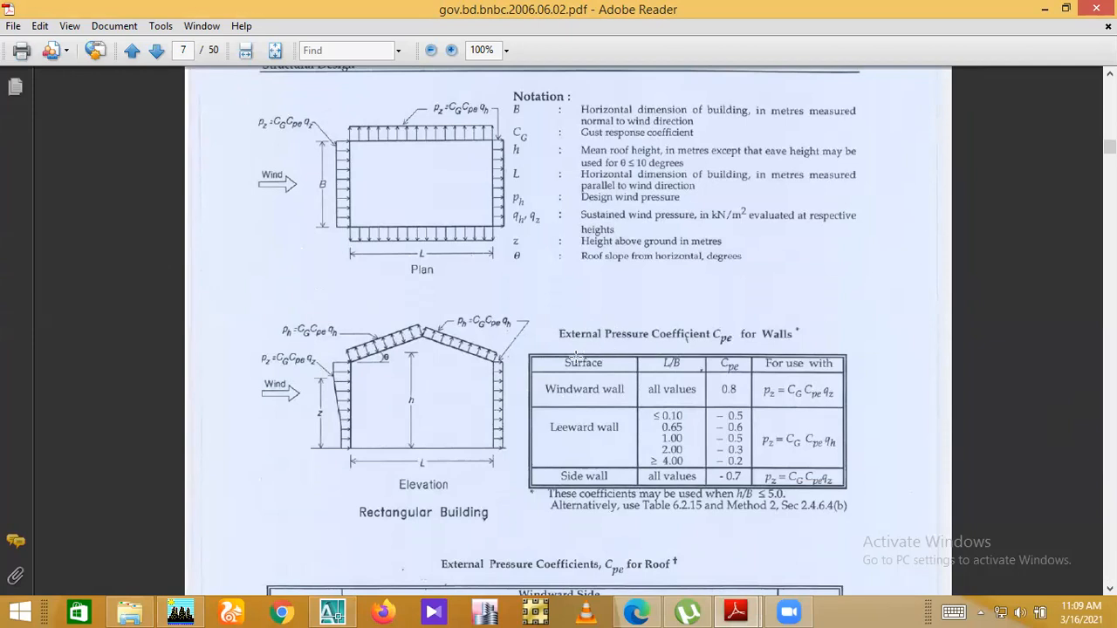
{"action": "scroll", "coordinate": [576, 356], "scroll_direction": "down", "scroll_amount": 20}
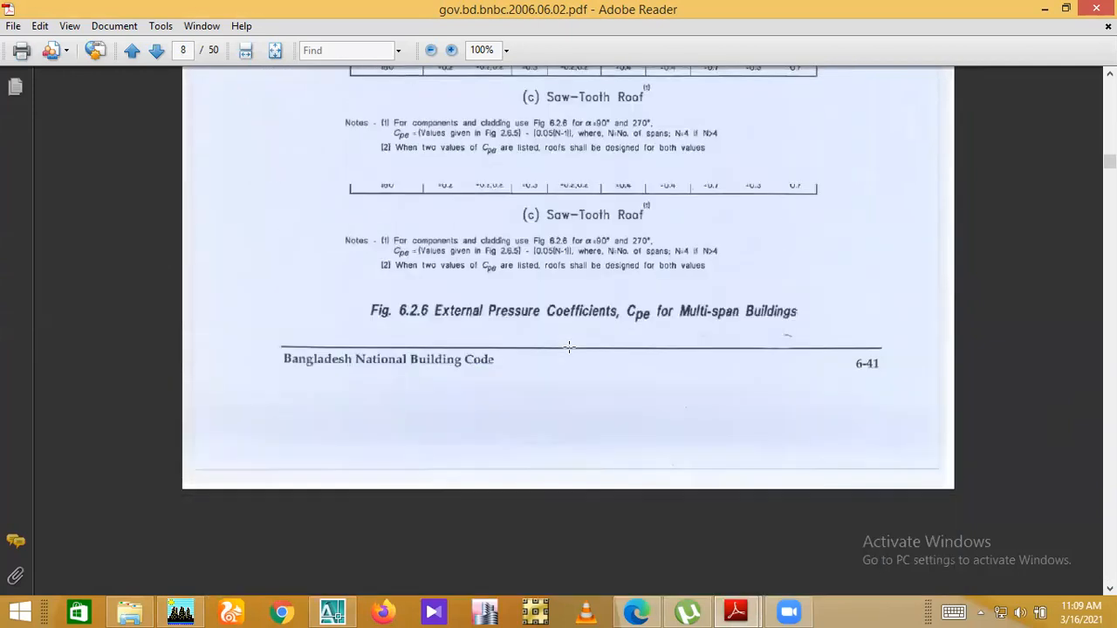